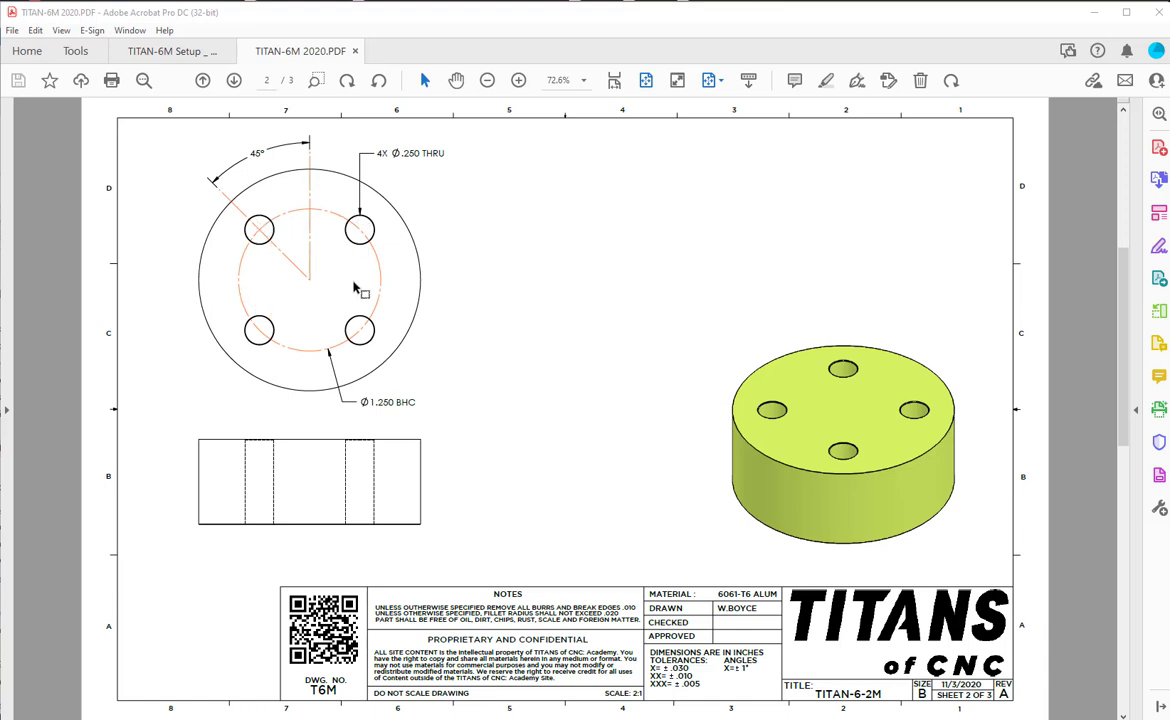
Review the sheets of the TITAN-6M drawing and move the drawing out of the way.
{"action": "scroll", "coordinate": [366, 296], "scroll_direction": "down", "scroll_amount": 1}
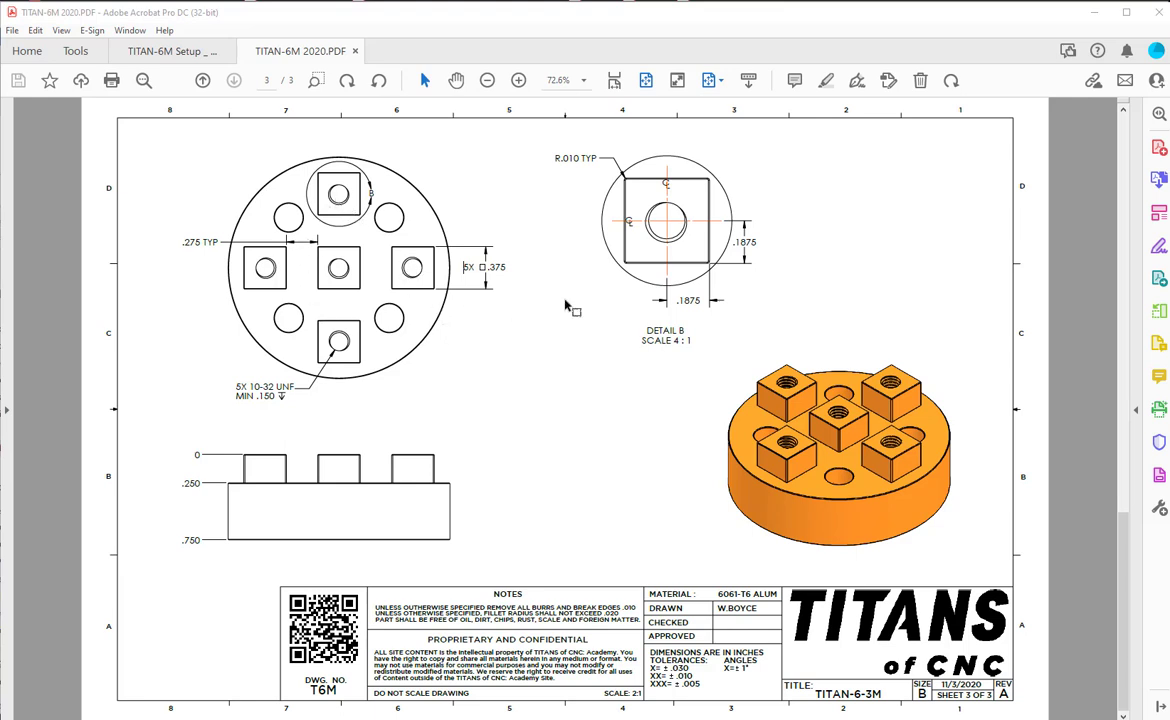
{"action": "scroll", "coordinate": [565, 305], "scroll_direction": "up", "scroll_amount": 2}
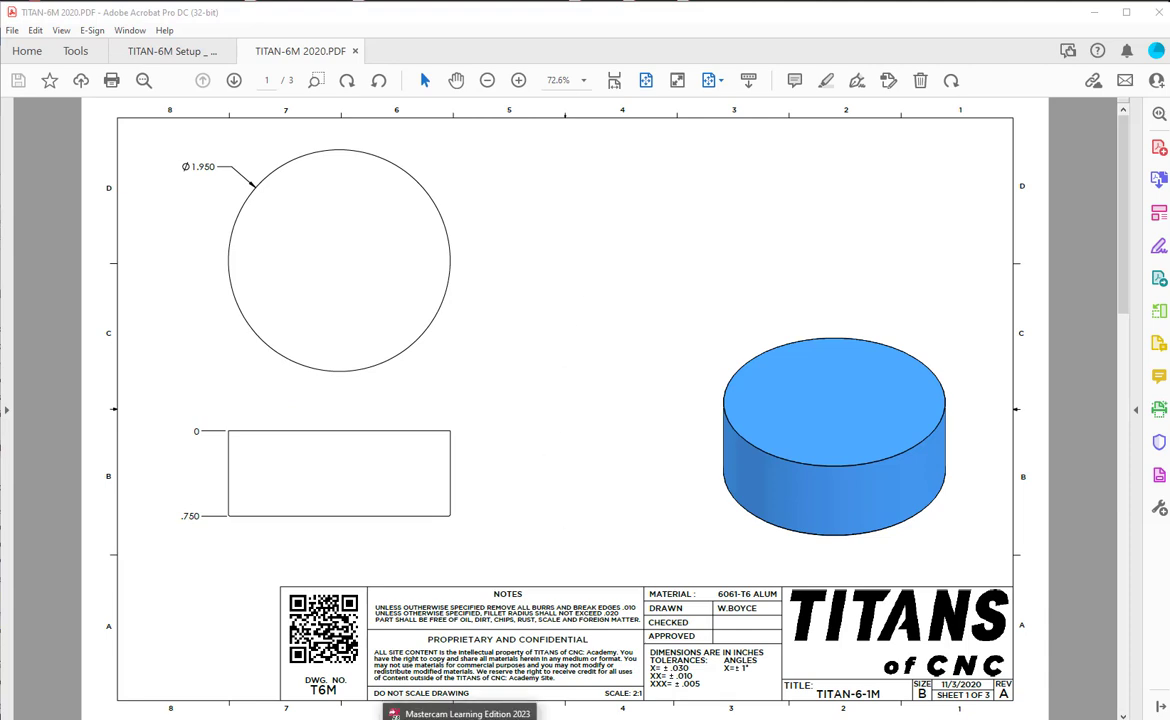
{"action": "left_click_drag", "start_coordinate": [546, 12], "coordinate": [0, 88]}
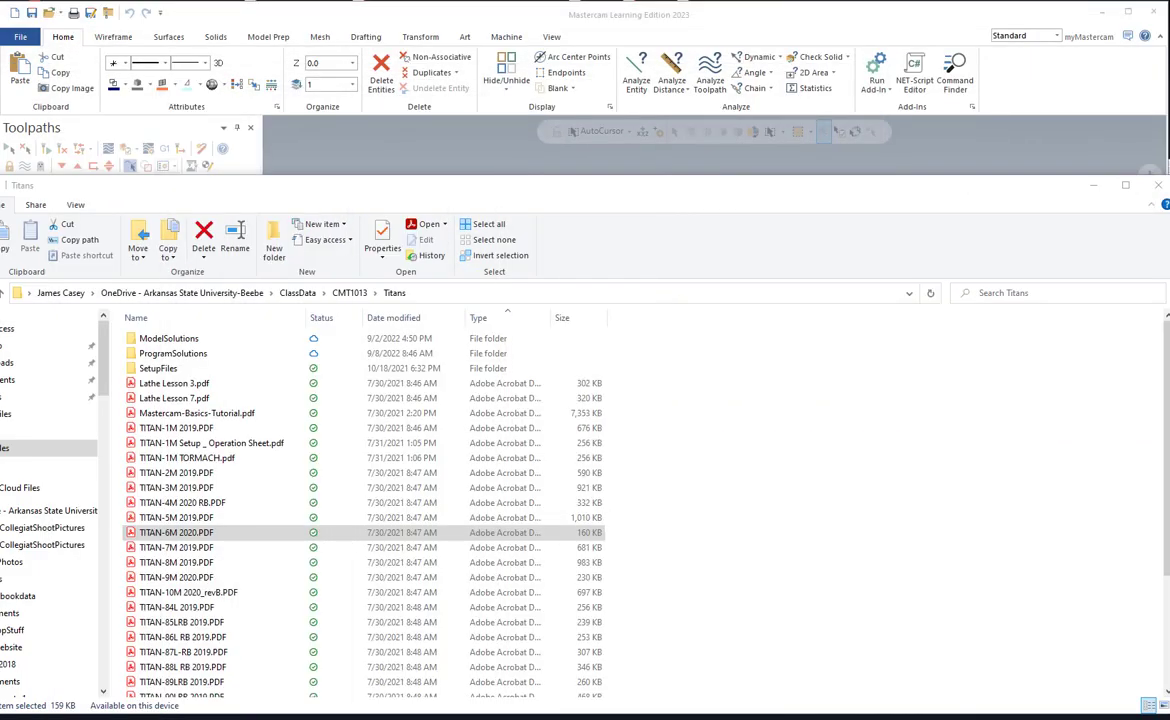
Switch to Mastercam and name level 1 WF.
{"action": "left_click", "coordinate": [290, 19]}
{"action": "left_click", "coordinate": [551, 37]}
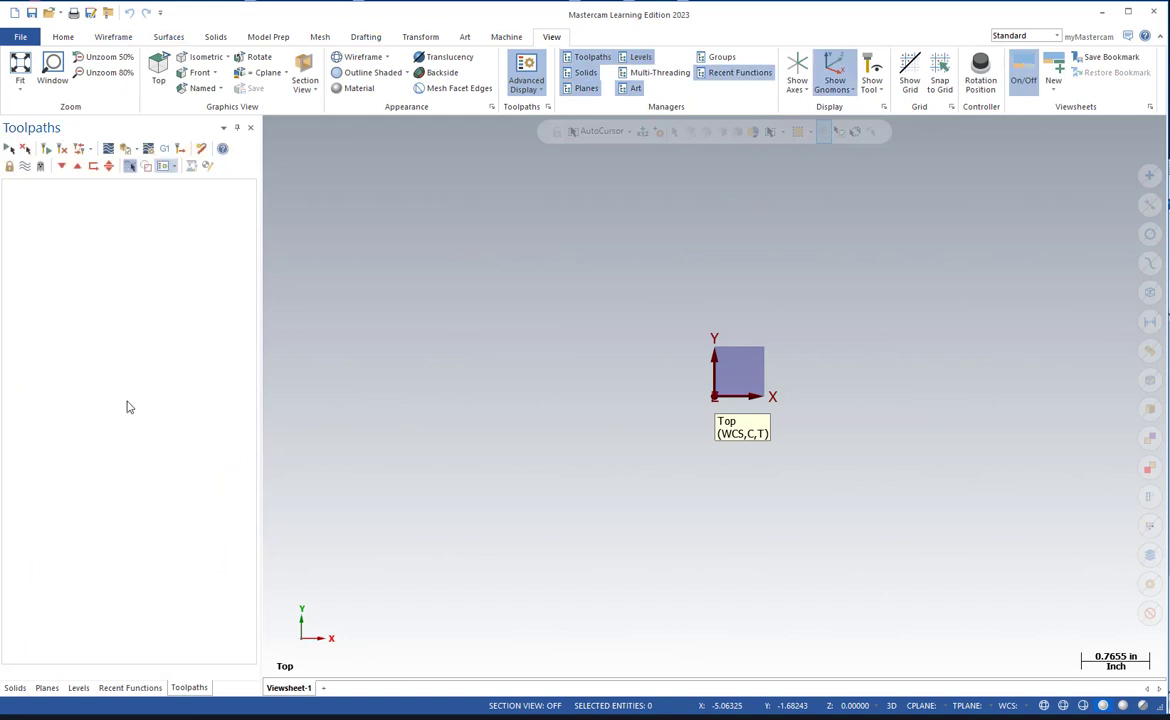
{"action": "left_click", "coordinate": [80, 689]}
{"action": "left_click", "coordinate": [123, 556]}
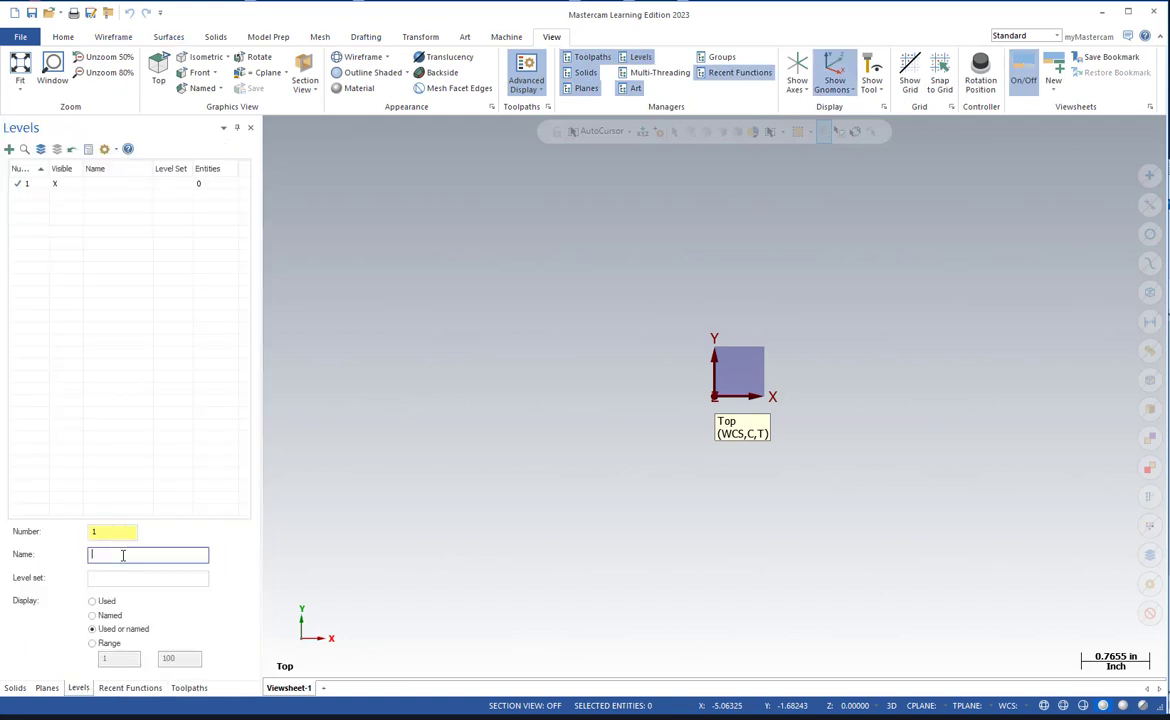
{"action": "type", "text": "WF"}
{"action": "key", "text": "Return"}
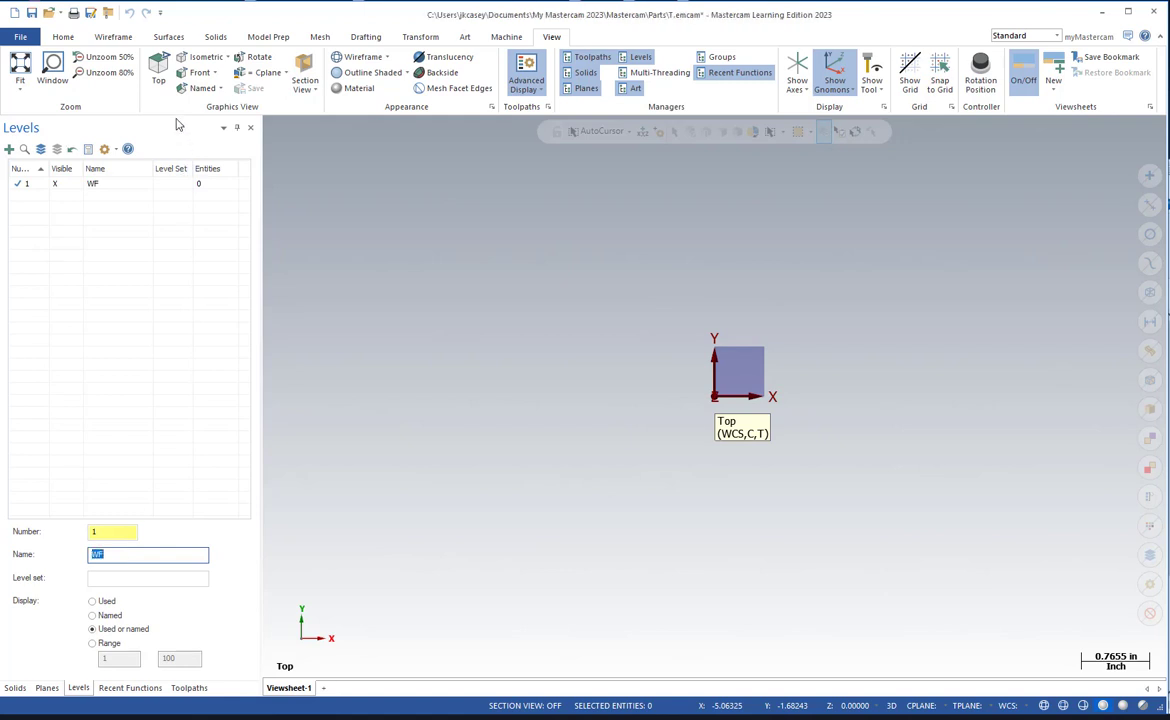
Create a center-point circle at the origin with a diameter of 1.95 inches.
{"action": "left_click", "coordinate": [113, 37]}
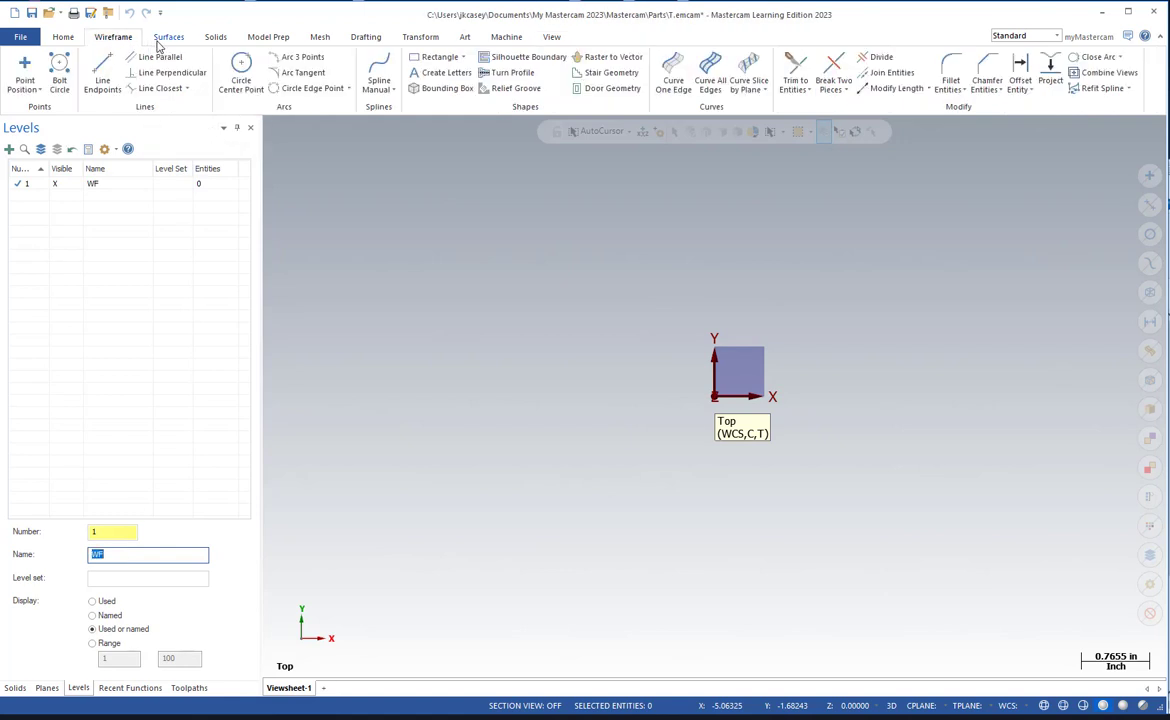
{"action": "left_click", "coordinate": [714, 397]}
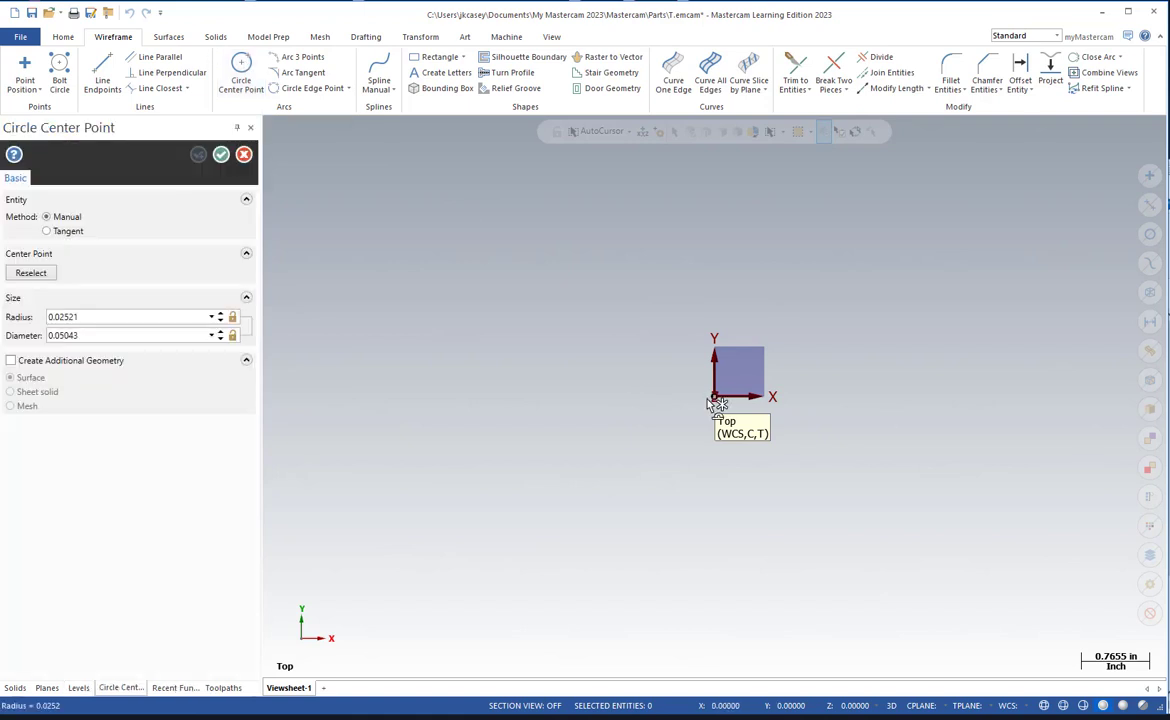
{"action": "left_click", "coordinate": [607, 467]}
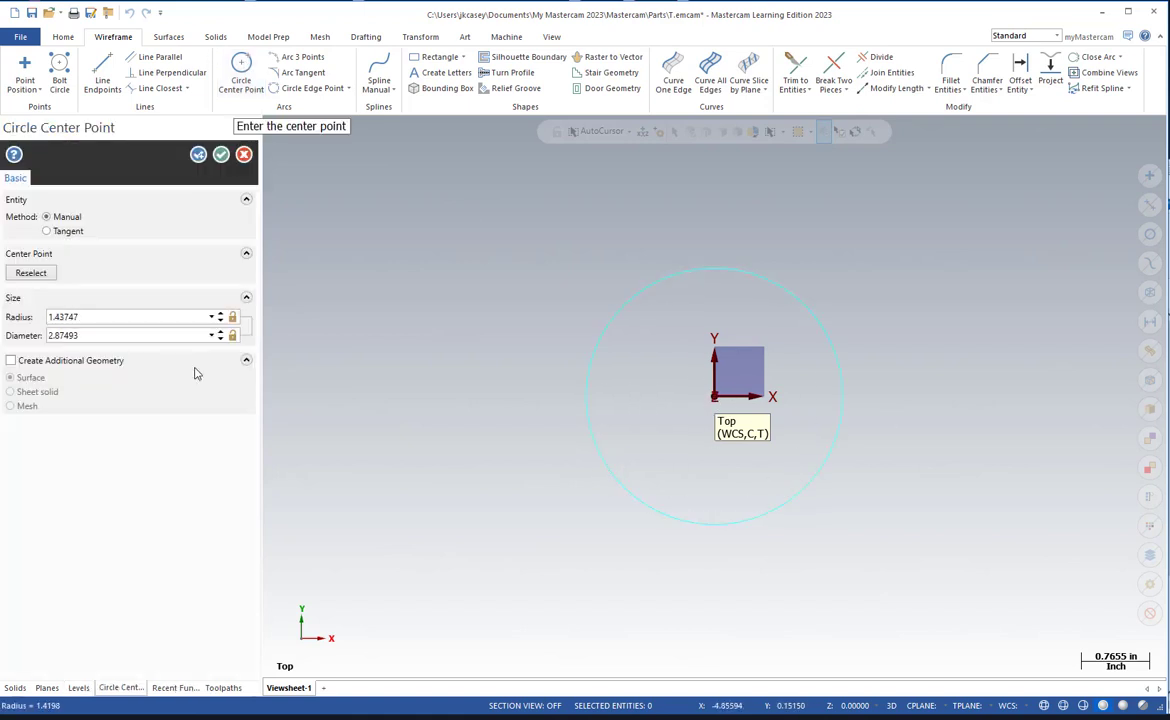
{"action": "left_click", "coordinate": [123, 336]}
{"action": "type", "text": "1.95"}
{"action": "key", "text": "Return"}
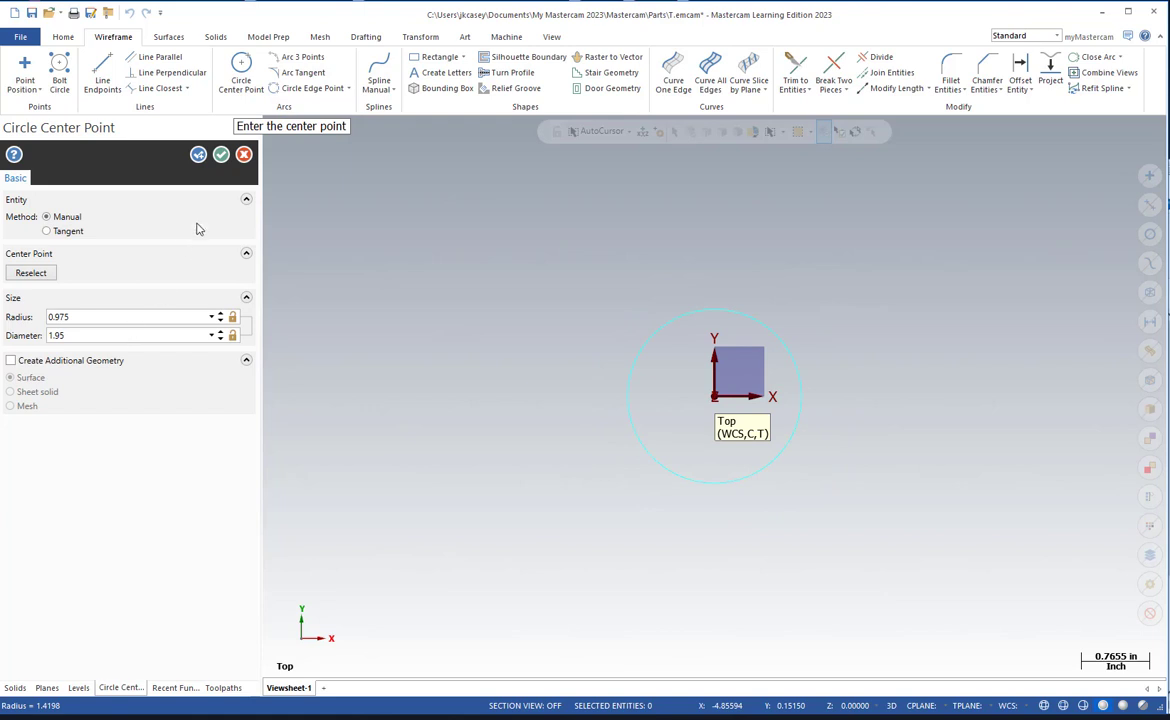
{"action": "left_click", "coordinate": [221, 156]}
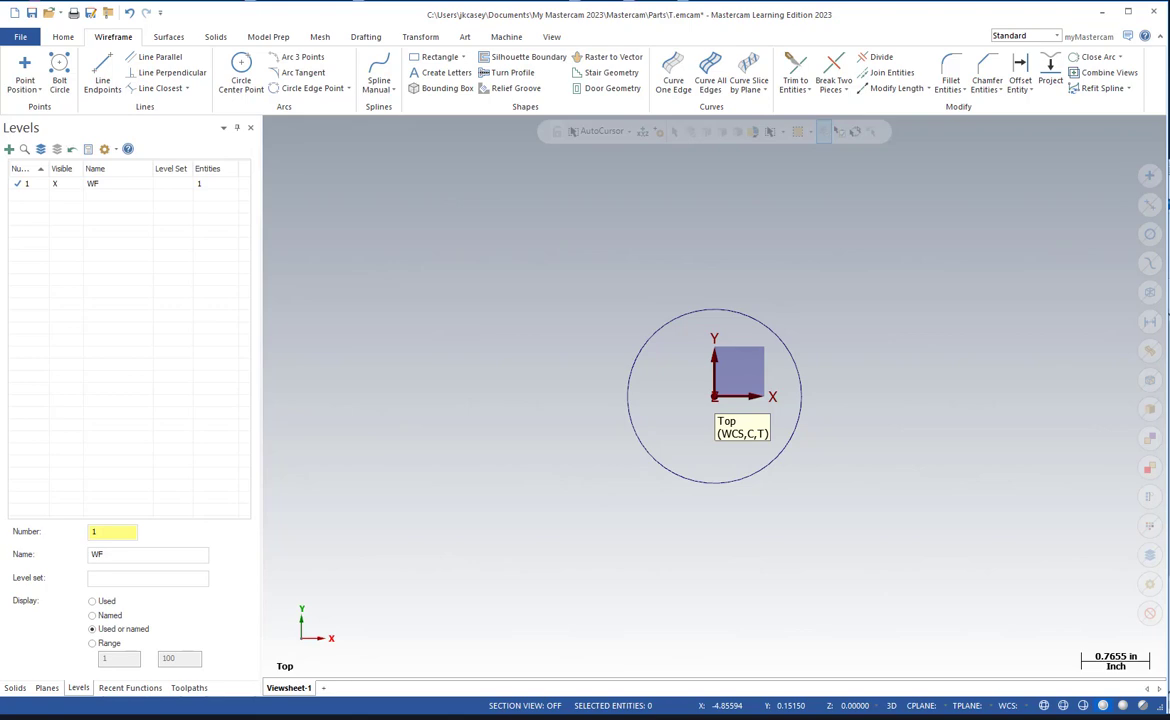
Consult the drawing, then set up a full bolt circle at the origin with 4 instances and a diameter of 1.25.
{"action": "left_click_drag", "start_coordinate": [0, 40], "coordinate": [898, 13]}
{"action": "scroll", "coordinate": [748, 173], "scroll_direction": "down", "scroll_amount": 2}
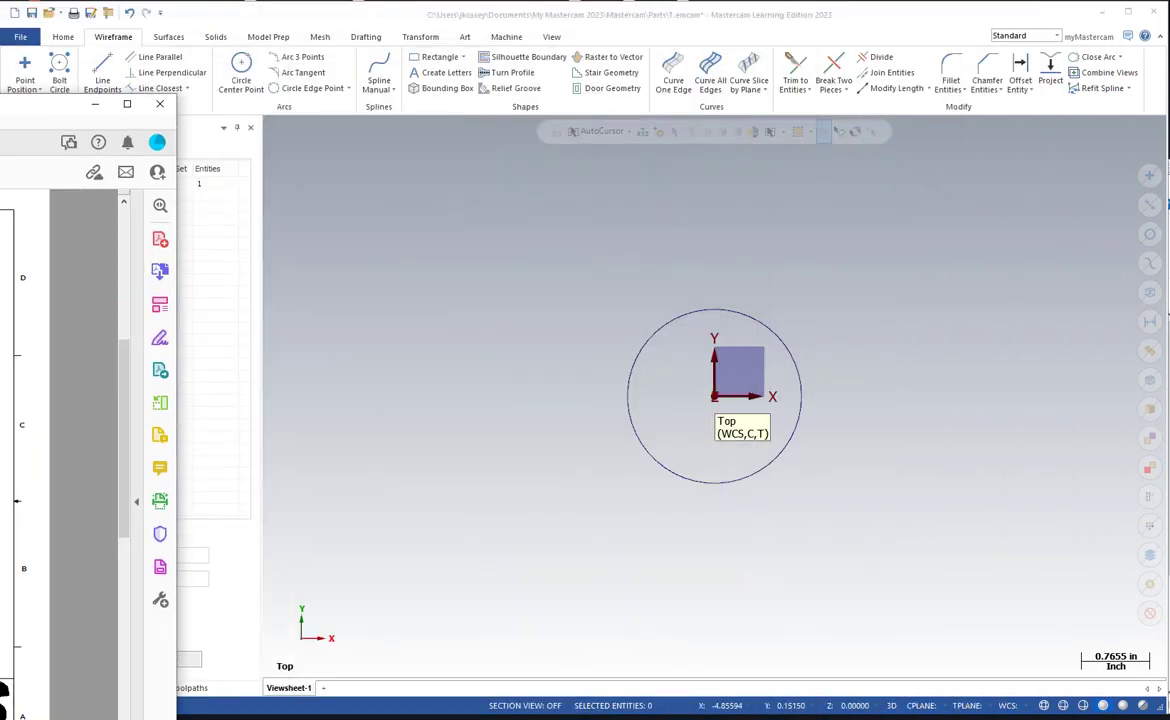
{"action": "left_click", "coordinate": [60, 70]}
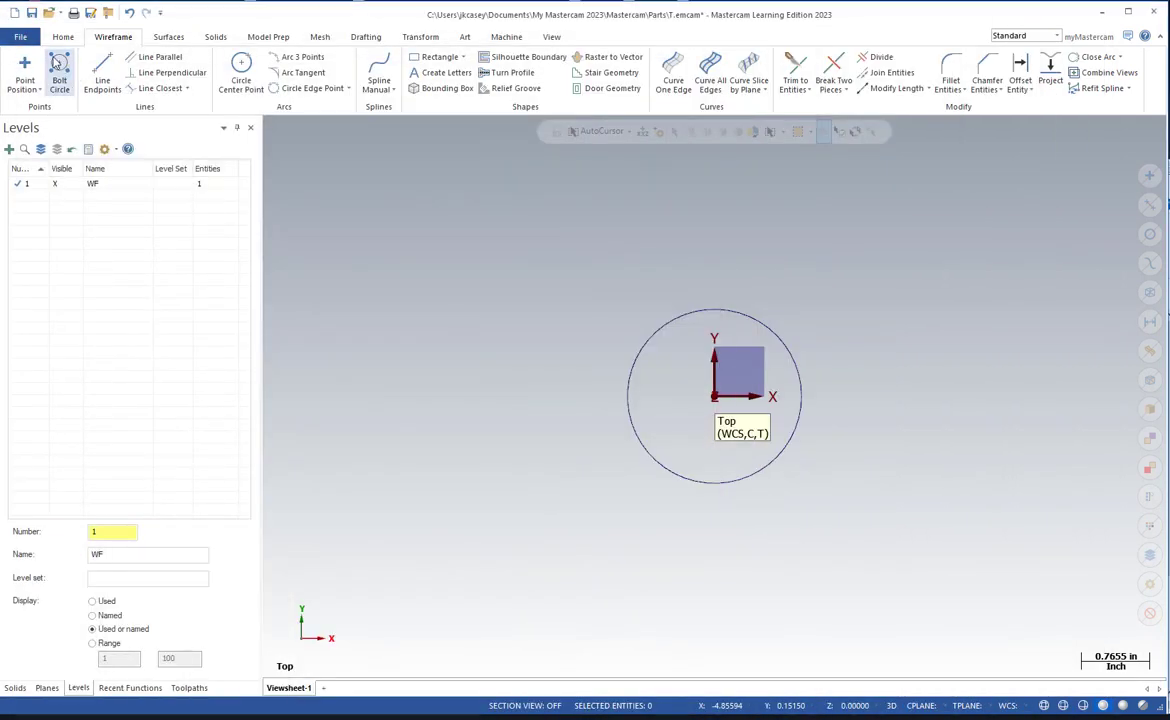
{"action": "left_click", "coordinate": [714, 398]}
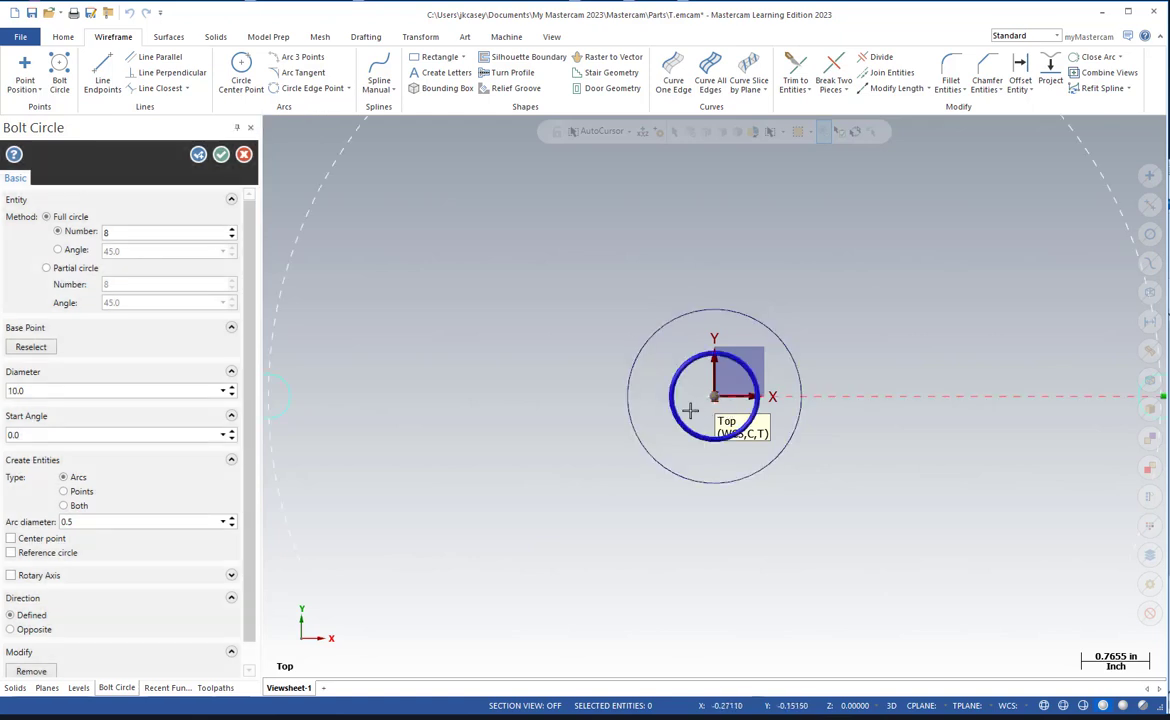
{"action": "double_click", "coordinate": [121, 233]}
{"action": "type", "text": "4"}
{"action": "left_click", "coordinate": [54, 391]}
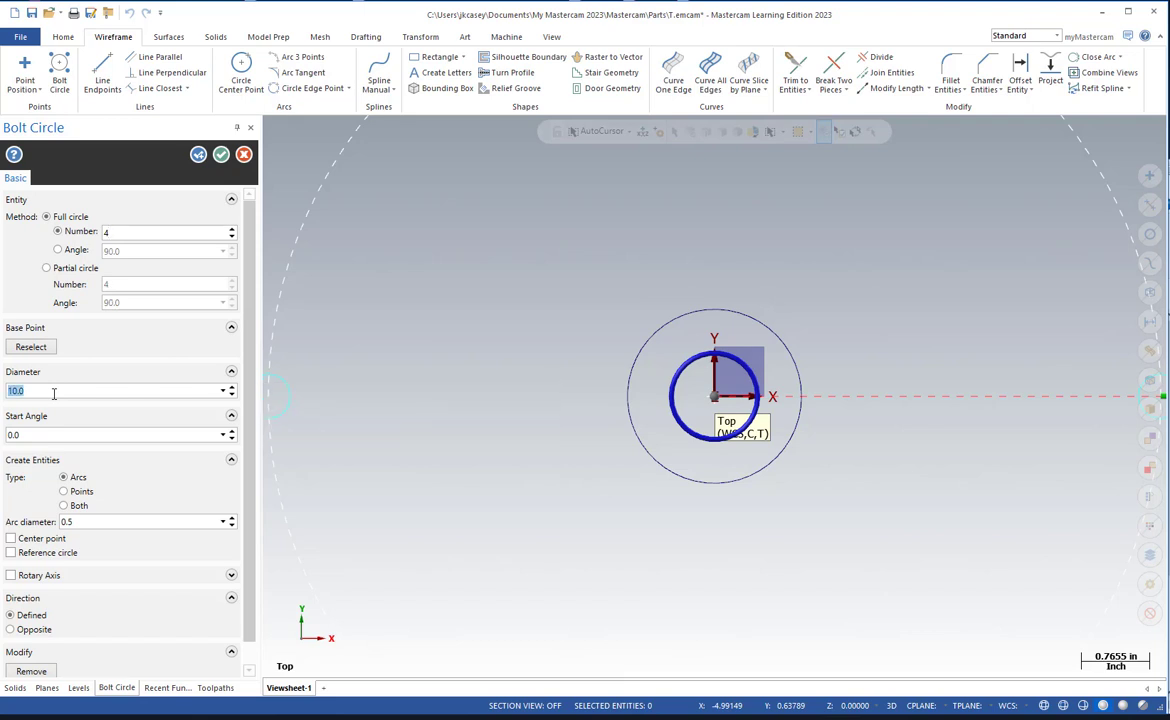
{"action": "type", "text": "1"}
{"action": "key", "text": "Return"}
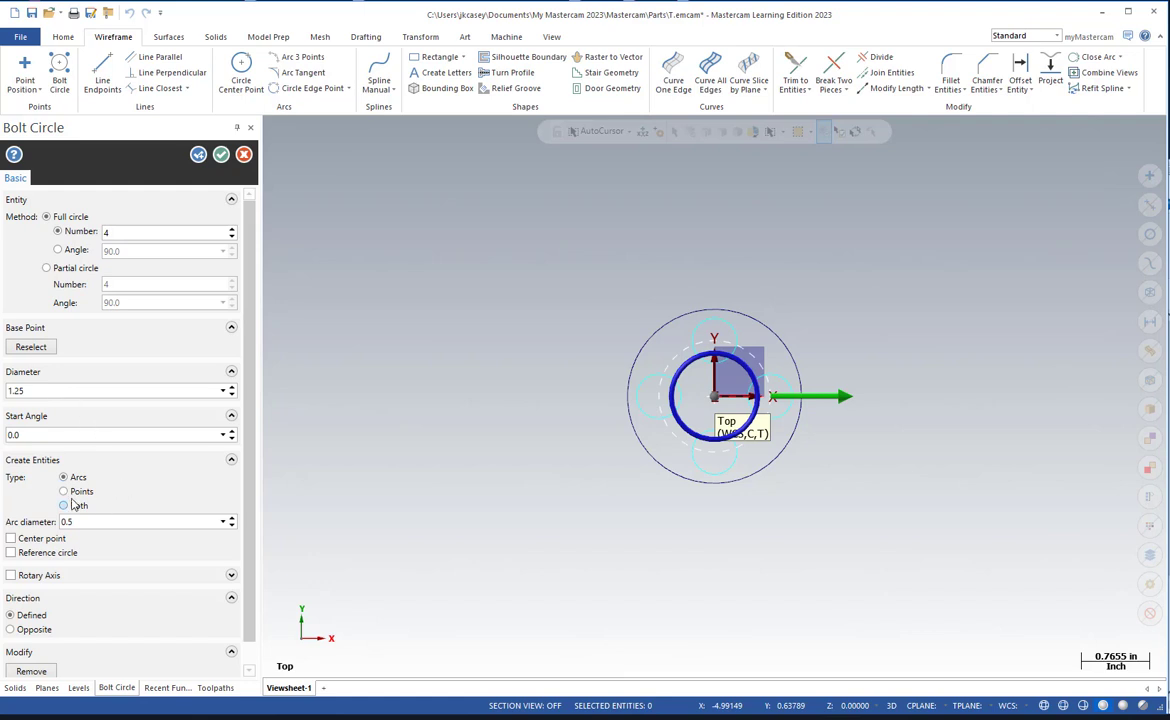
Set the arc diameter of the bolt circle's holes to 0.25.
{"action": "left_click", "coordinate": [86, 526]}
{"action": "type", "text": ".25"}
{"action": "key", "text": "Return"}
Check the hole callout, bolt-hole circle diameter and angle on the drawing's hole pattern view.
{"action": "left_click_drag", "start_coordinate": [0, 58], "coordinate": [784, 22]}
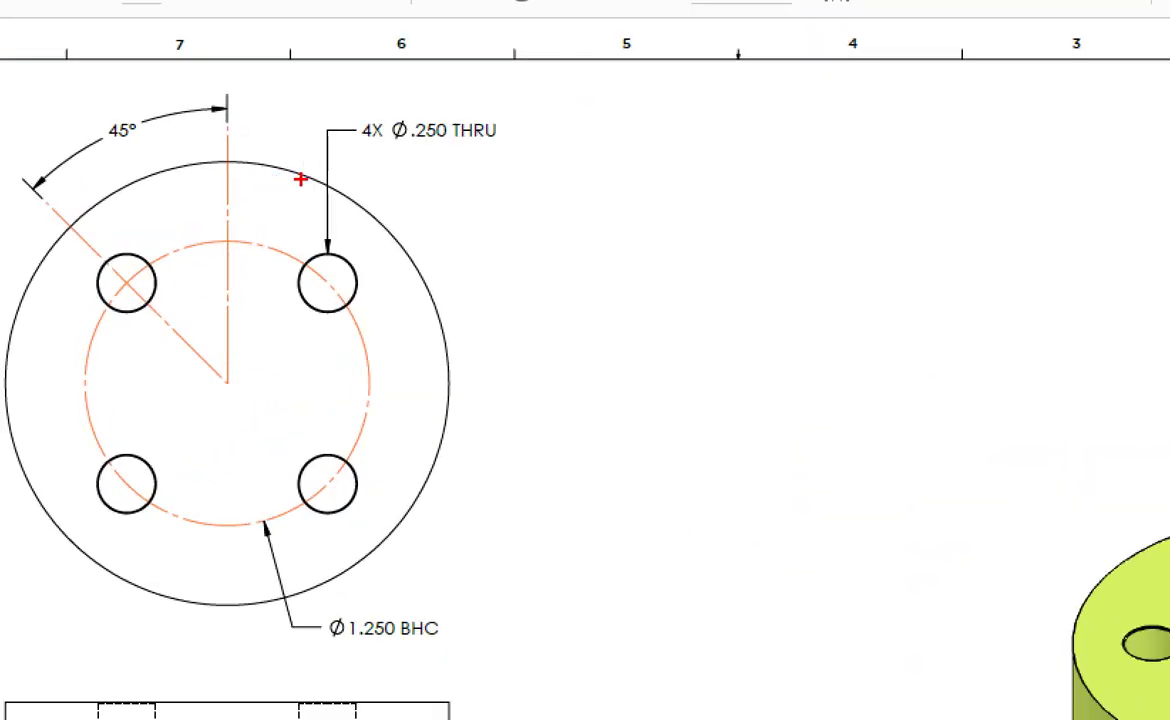
{"action": "mouse_move", "coordinate": [413, 154]}
{"action": "left_mouse_down"}
{"action": "mouse_move", "coordinate": [345, 85]}
{"action": "mouse_move", "coordinate": [463, 150]}
{"action": "left_mouse_up"}
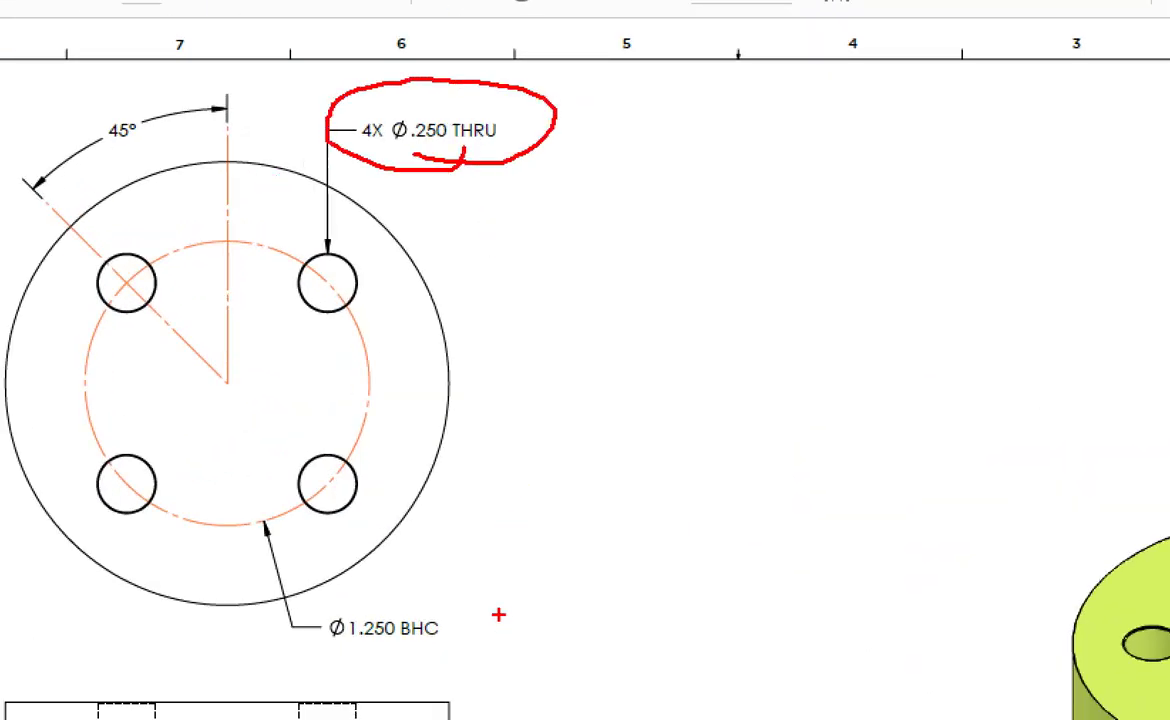
{"action": "mouse_move", "coordinate": [498, 614]}
{"action": "left_mouse_down"}
{"action": "mouse_move", "coordinate": [287, 638]}
{"action": "mouse_move", "coordinate": [416, 556]}
{"action": "left_mouse_up"}
{"action": "mouse_move", "coordinate": [137, 99]}
{"action": "left_mouse_down"}
{"action": "mouse_move", "coordinate": [179, 96]}
{"action": "mouse_move", "coordinate": [175, 181]}
{"action": "mouse_move", "coordinate": [145, 96]}
{"action": "left_mouse_up"}
{"action": "key", "text": "Escape"}
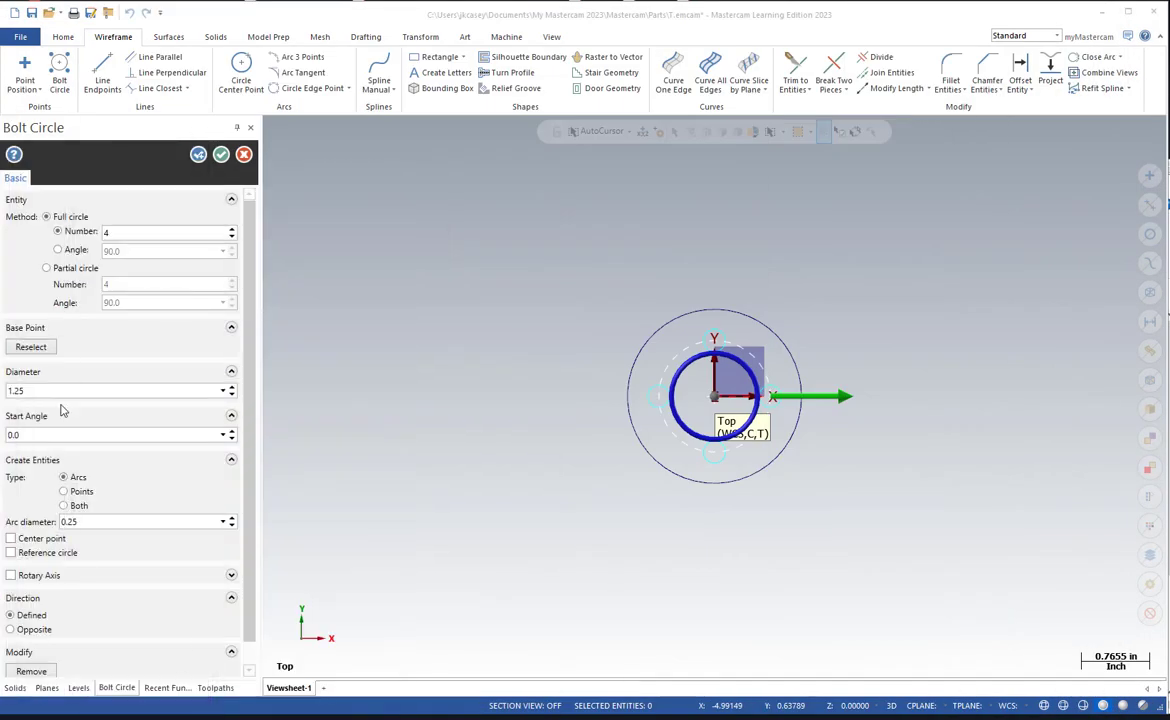
Try a start angle of -45 degrees for the bolt circle.
{"action": "left_click", "coordinate": [48, 434]}
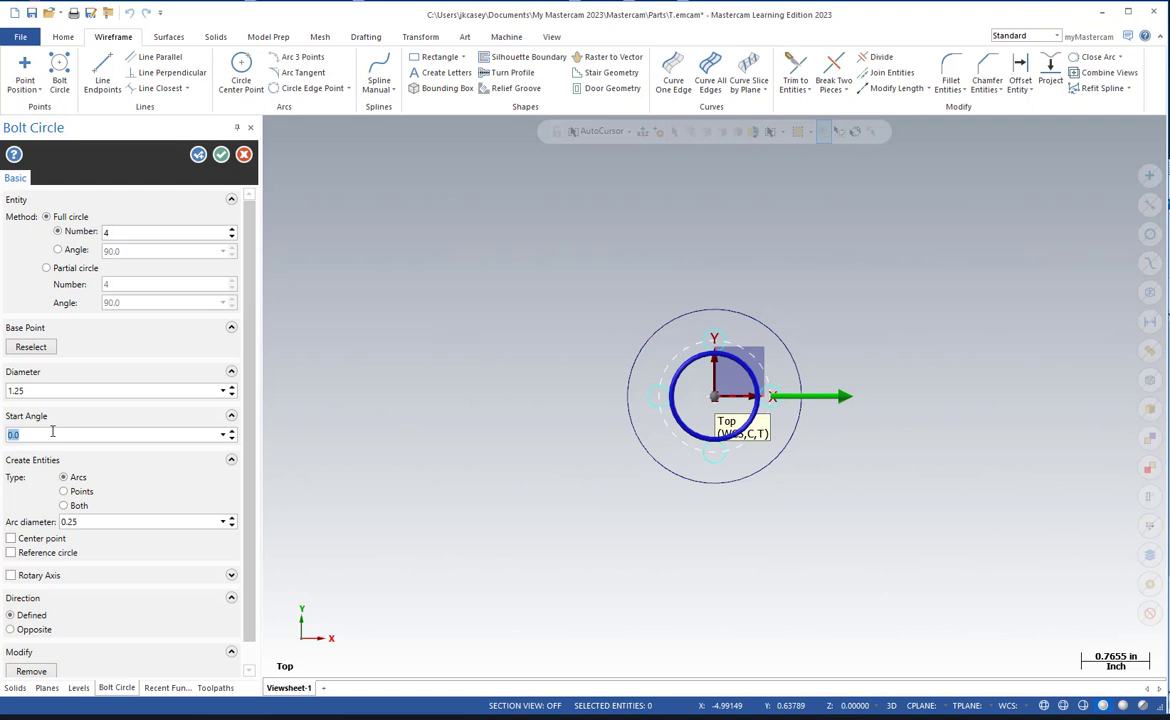
{"action": "type", "text": "-45"}
{"action": "key", "text": "Return"}
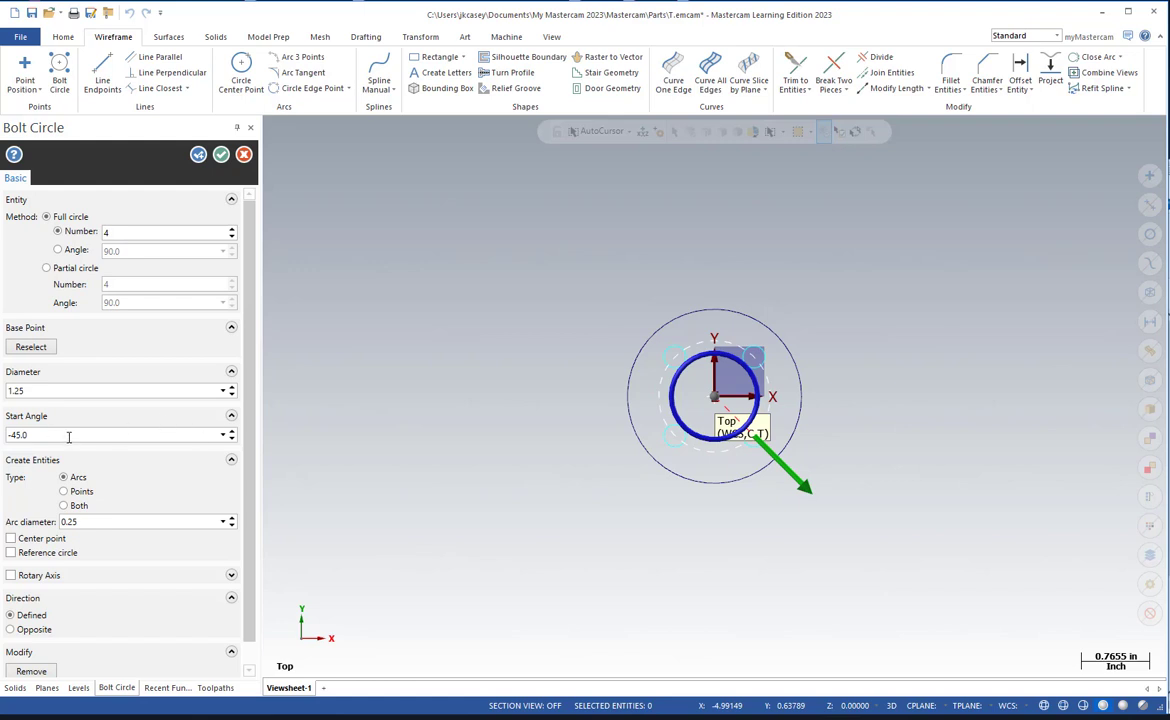
Set the bolt circle's start angle to 45 degrees and create the holes.
{"action": "double_click", "coordinate": [70, 435]}
{"action": "type", "text": "45"}
{"action": "key", "text": "Return"}
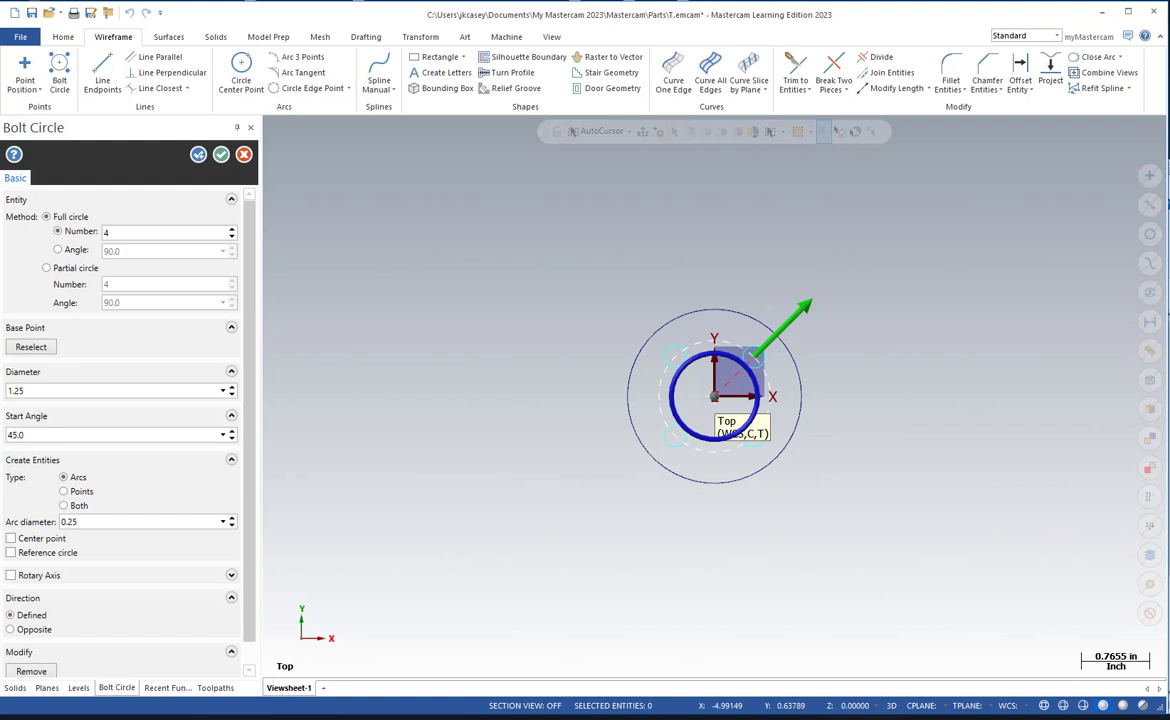
{"action": "left_click", "coordinate": [221, 154]}
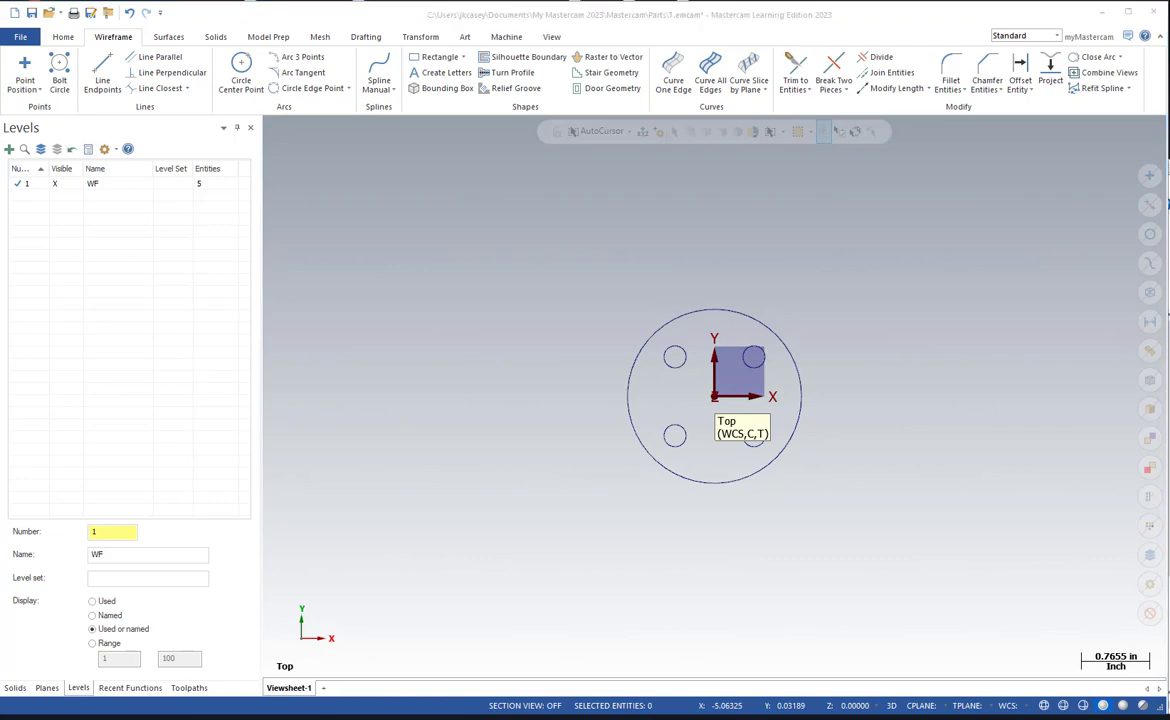
Check the center square and its size callout on the third sheet of the drawing.
{"action": "mouse_move", "coordinate": [0, 110]}
{"action": "left_mouse_down"}
{"action": "mouse_move", "coordinate": [538, 96]}
{"action": "mouse_move", "coordinate": [721, 32]}
{"action": "mouse_move", "coordinate": [712, 11]}
{"action": "left_mouse_up"}
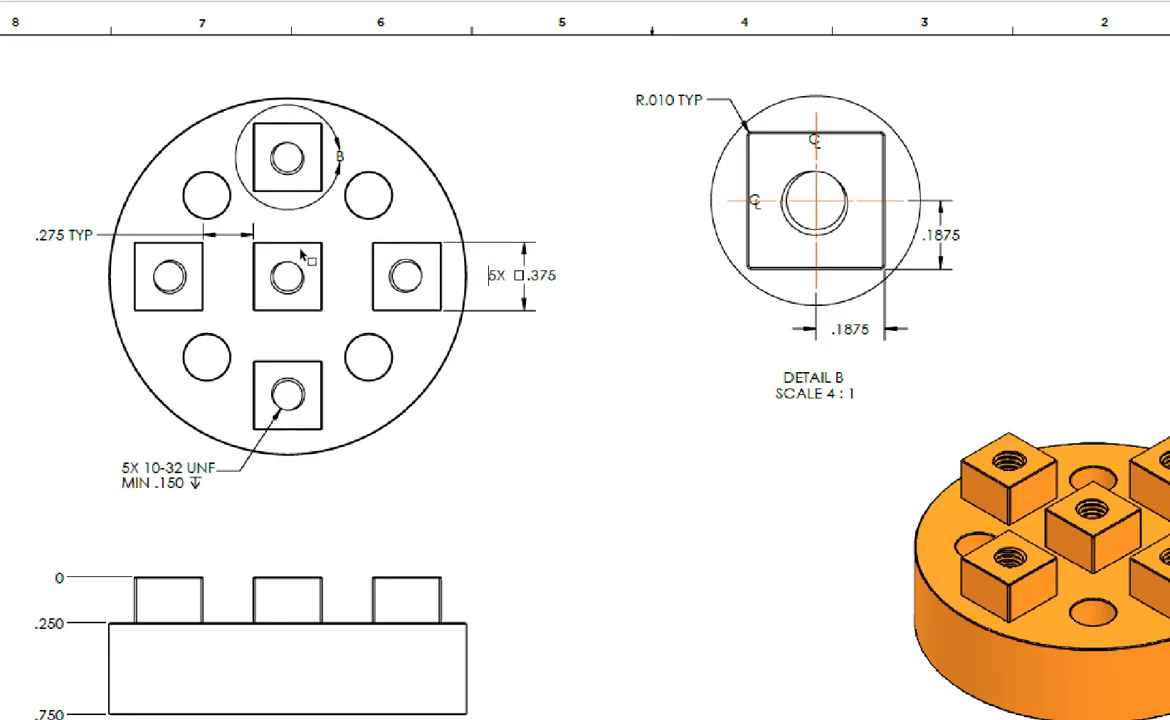
{"action": "mouse_move", "coordinate": [334, 241]}
{"action": "left_mouse_down"}
{"action": "mouse_move", "coordinate": [248, 243]}
{"action": "mouse_move", "coordinate": [237, 322]}
{"action": "mouse_move", "coordinate": [326, 317]}
{"action": "mouse_move", "coordinate": [326, 242]}
{"action": "left_mouse_up"}
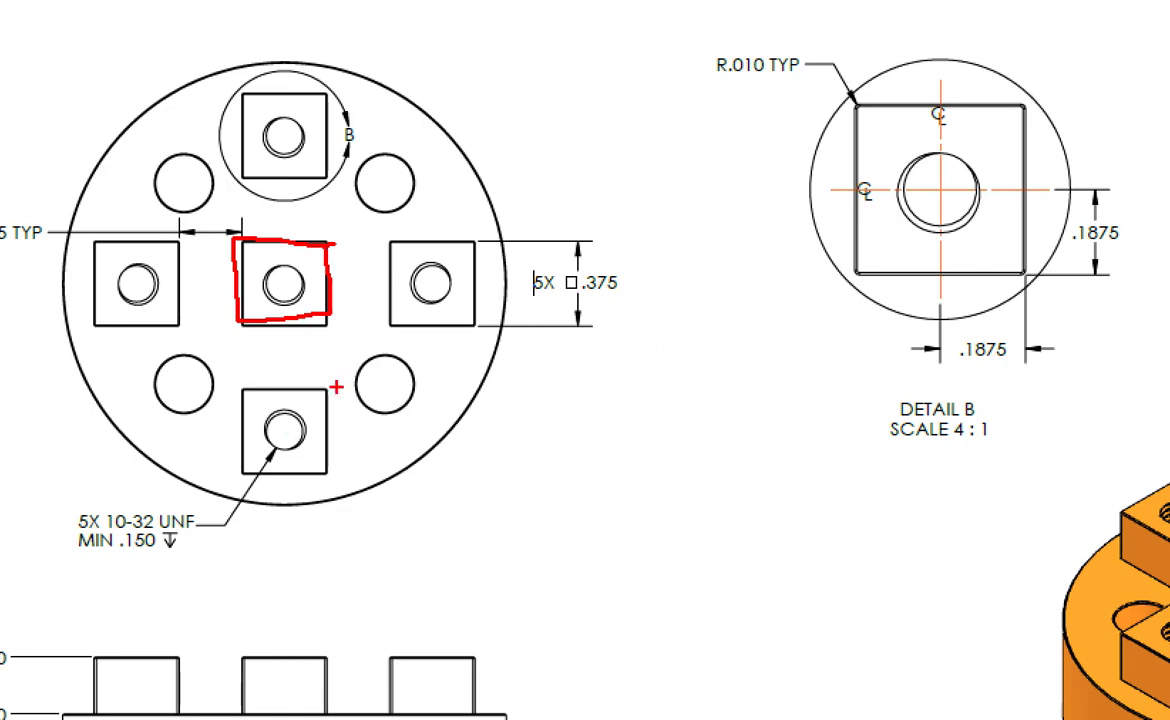
{"action": "mouse_move", "coordinate": [650, 263]}
{"action": "left_mouse_down"}
{"action": "mouse_move", "coordinate": [590, 258]}
{"action": "mouse_move", "coordinate": [525, 290]}
{"action": "mouse_move", "coordinate": [660, 298]}
{"action": "mouse_move", "coordinate": [658, 285]}
{"action": "left_mouse_up"}
{"action": "key", "text": "Escape"}
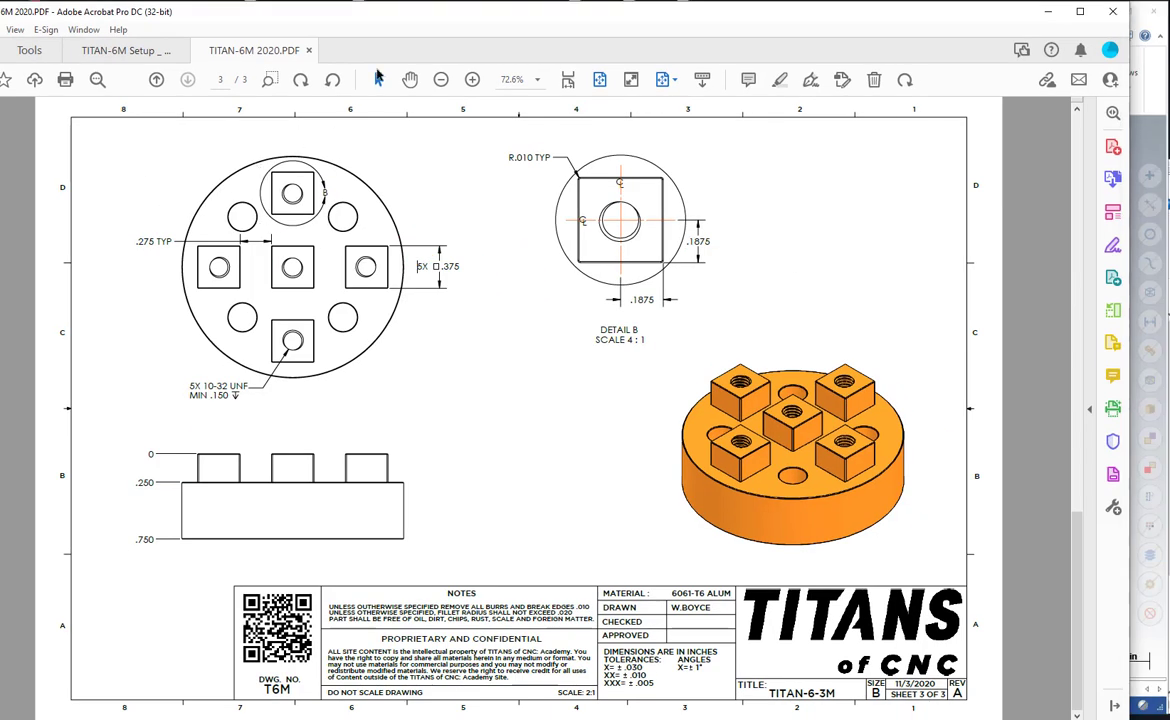
{"action": "left_click_drag", "start_coordinate": [386, 19], "coordinate": [0, 58]}
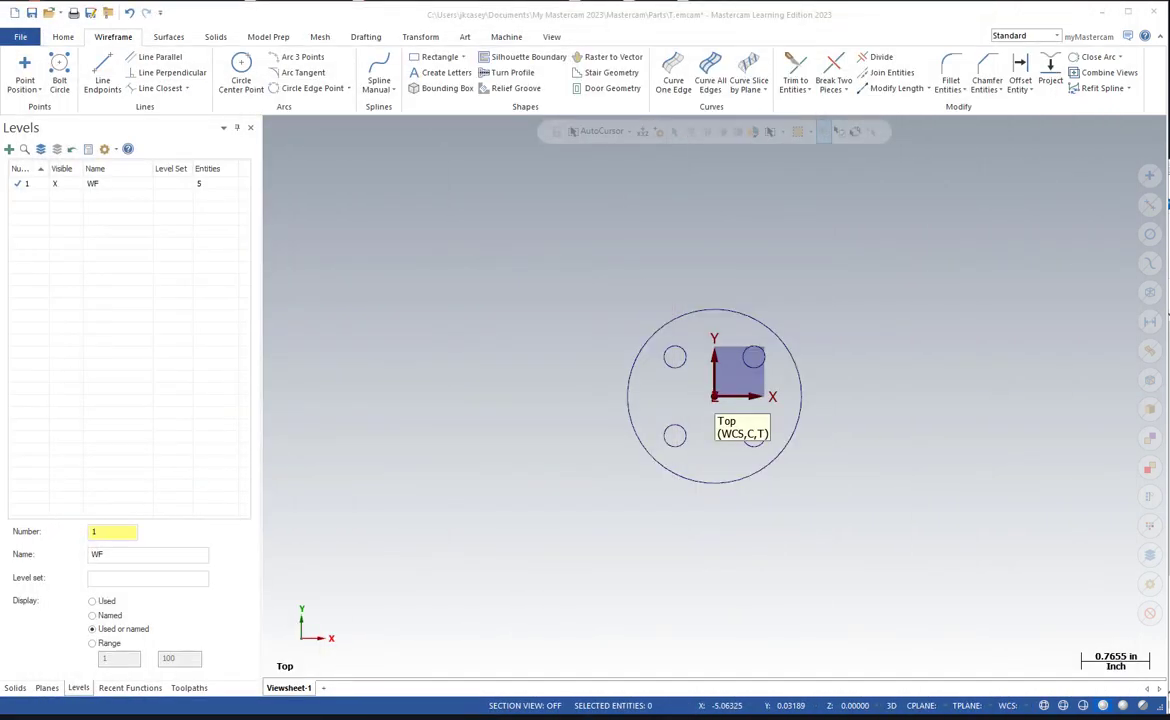
Draw a rectangle anchored to its center at the origin, about 0.46 wide and 0.45 high.
{"action": "left_click", "coordinate": [432, 58]}
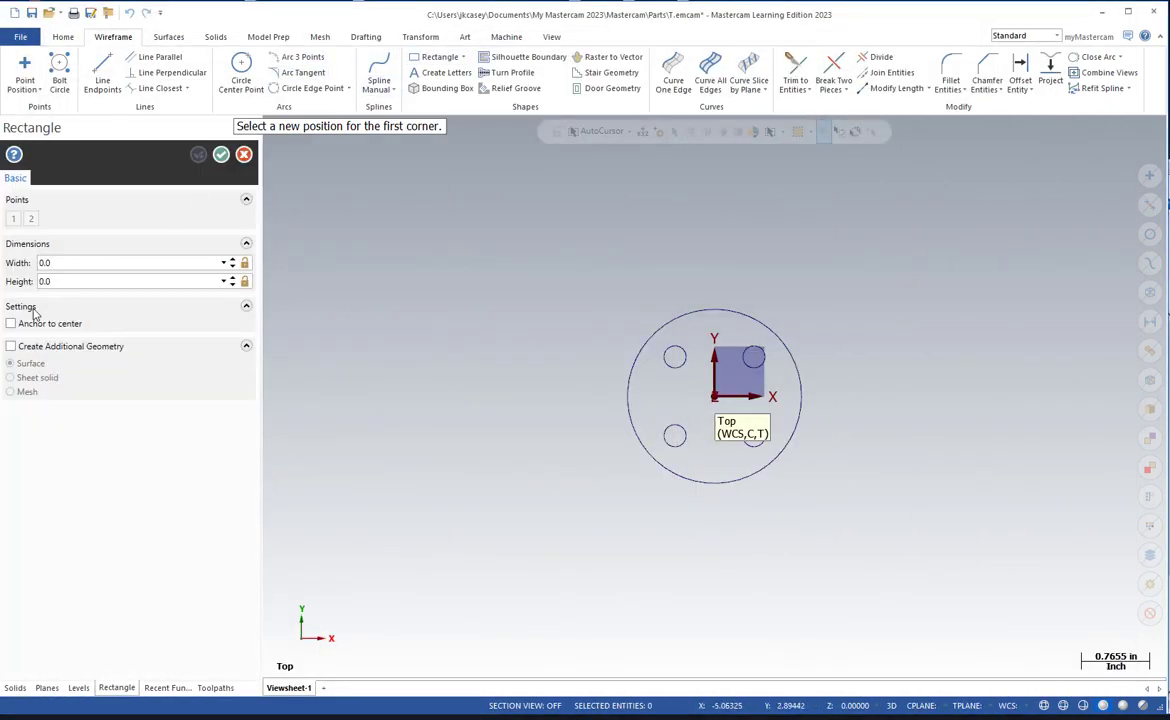
{"action": "key", "text": "ctrl+1"}
{"action": "left_click", "coordinate": [217, 298]}
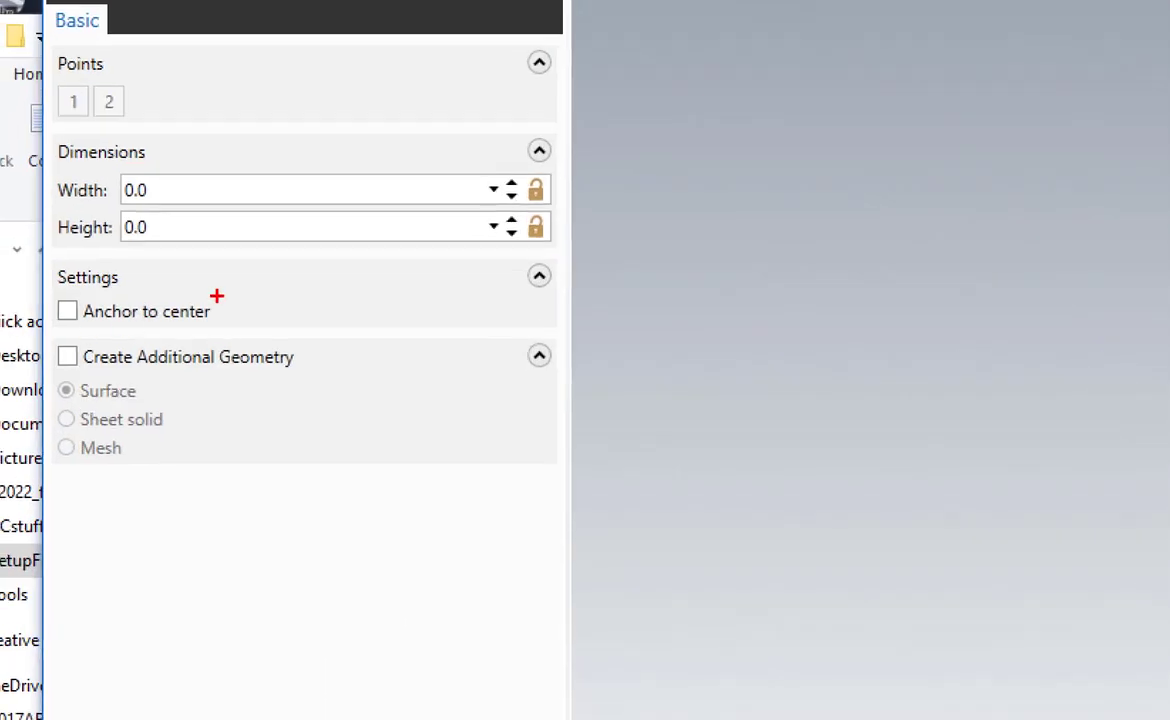
{"action": "mouse_move", "coordinate": [265, 288]}
{"action": "left_mouse_down"}
{"action": "mouse_move", "coordinate": [50, 286]}
{"action": "mouse_move", "coordinate": [57, 318]}
{"action": "mouse_move", "coordinate": [240, 264]}
{"action": "left_mouse_up"}
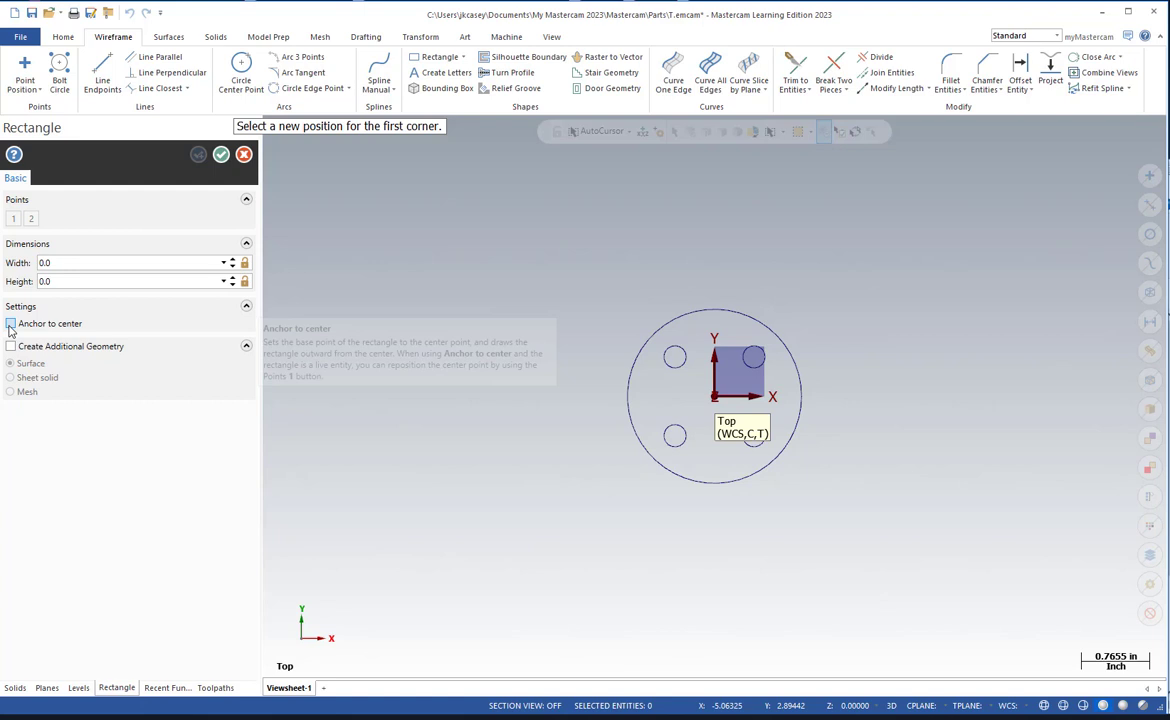
{"action": "left_click", "coordinate": [26, 319]}
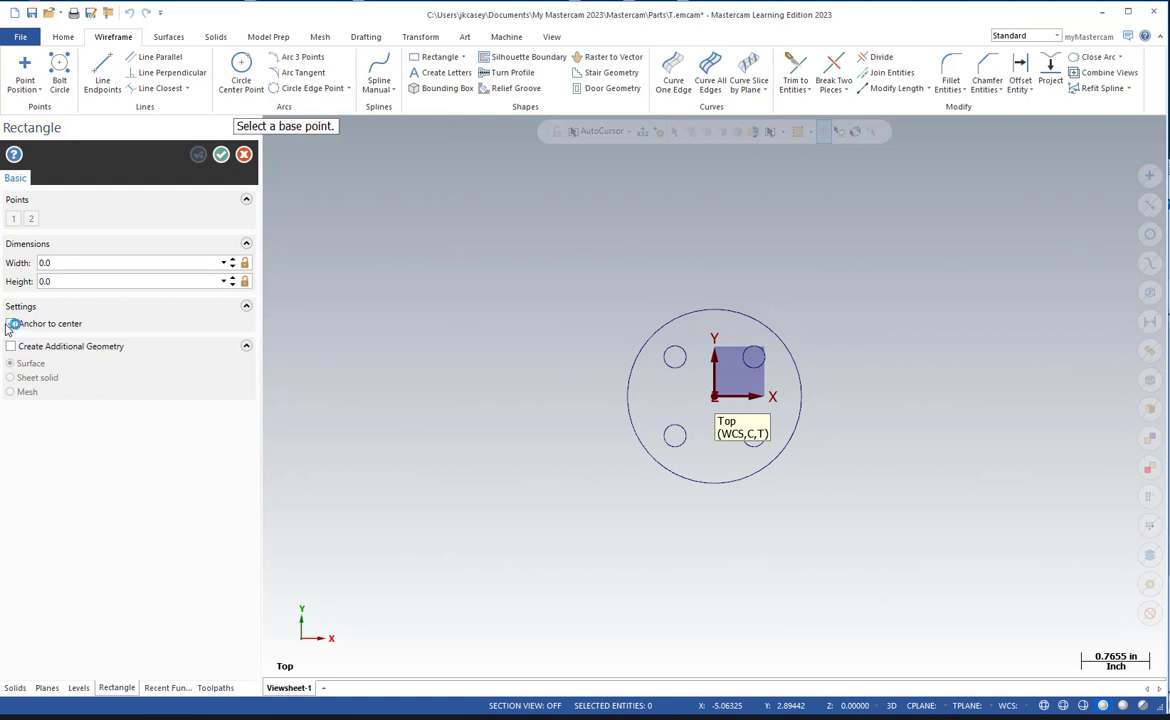
{"action": "left_click", "coordinate": [714, 397]}
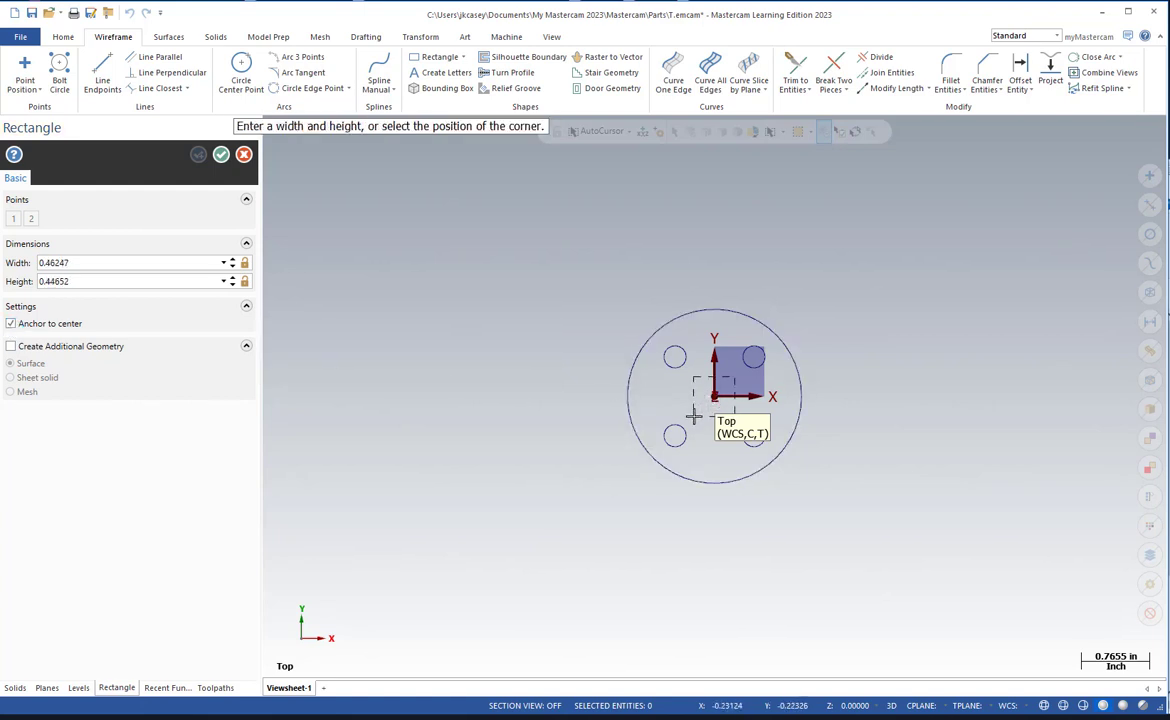
{"action": "left_click", "coordinate": [693, 419]}
Set the rectangle's width and height to 0.375 each and create it.
{"action": "left_click", "coordinate": [93, 263]}
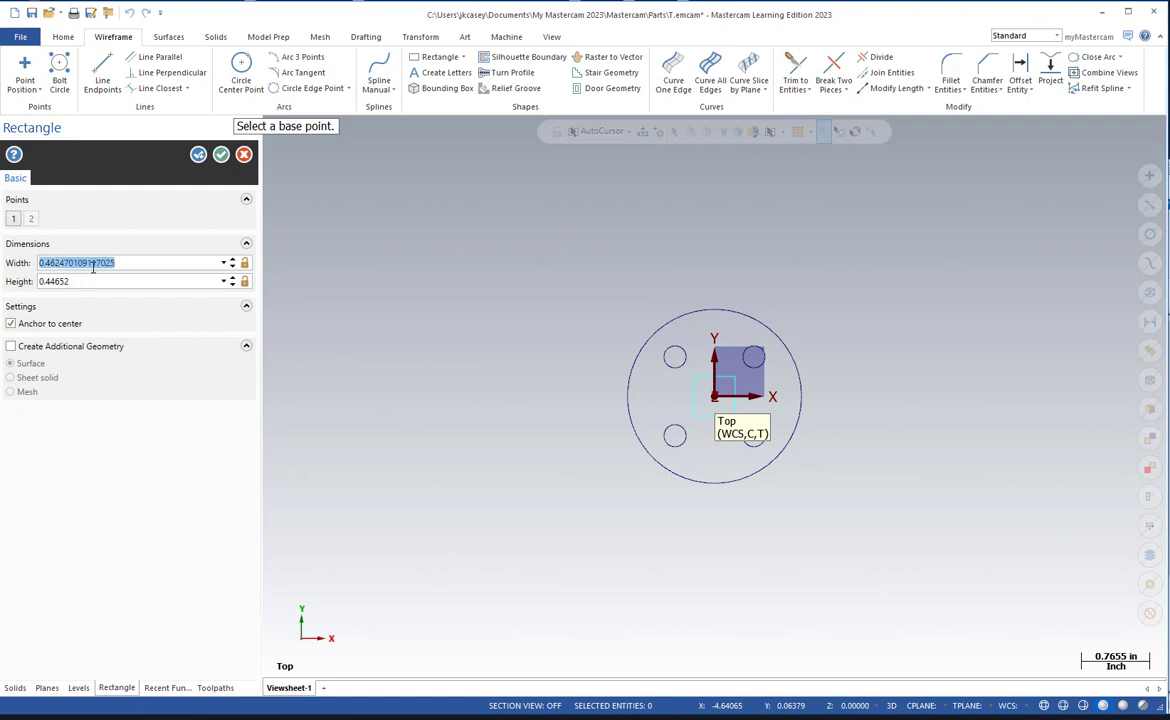
{"action": "type", "text": ".375"}
{"action": "key", "text": "Tab"}
{"action": "type", "text": "3"}
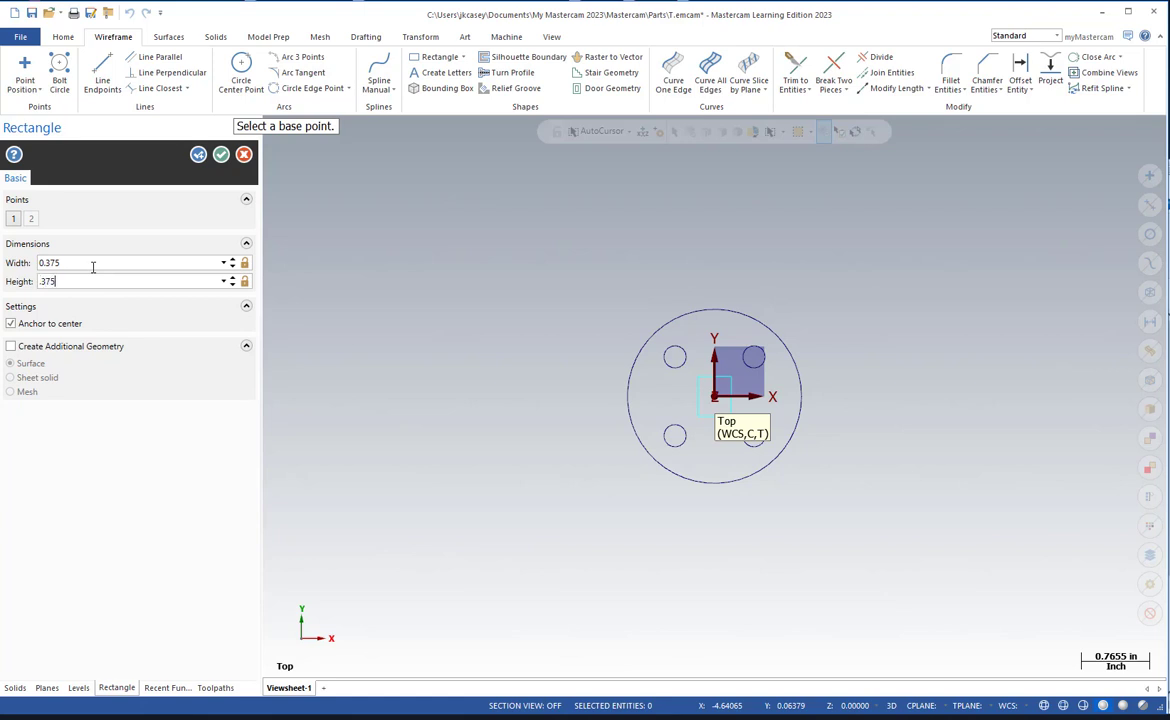
{"action": "type", "text": "75"}
{"action": "key", "text": "Tab"}
{"action": "left_click", "coordinate": [220, 157]}
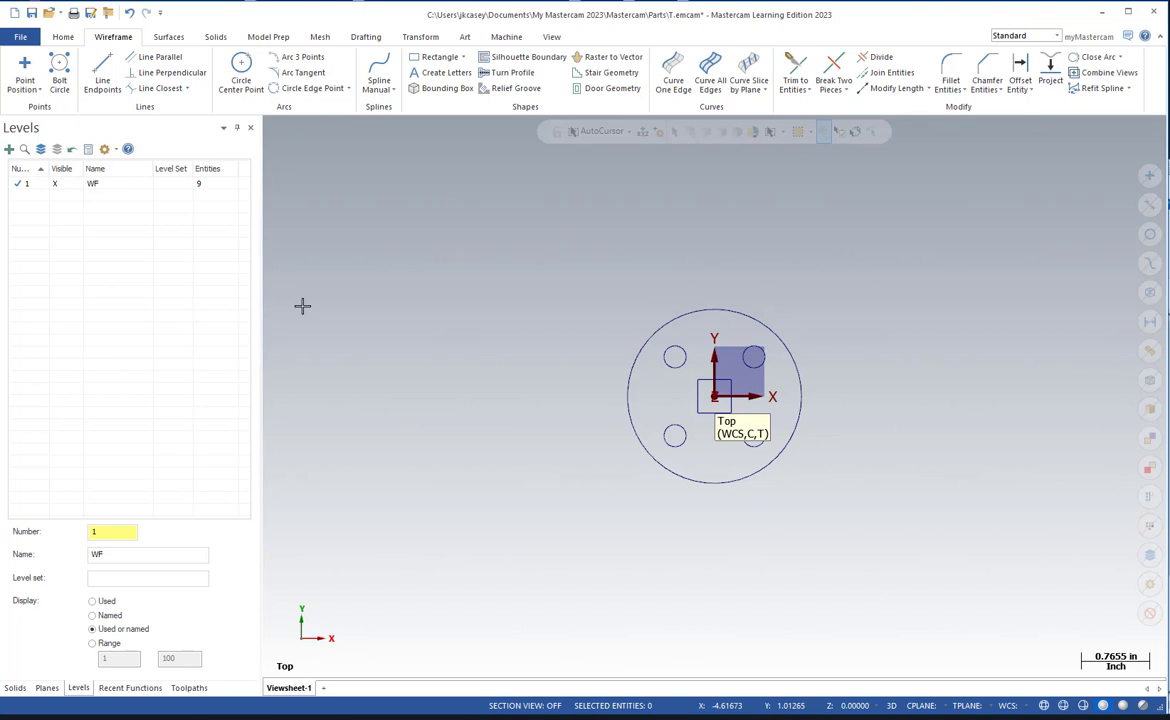
Start a Translate copy with the center square as the selected geometry.
{"action": "left_click", "coordinate": [419, 37]}
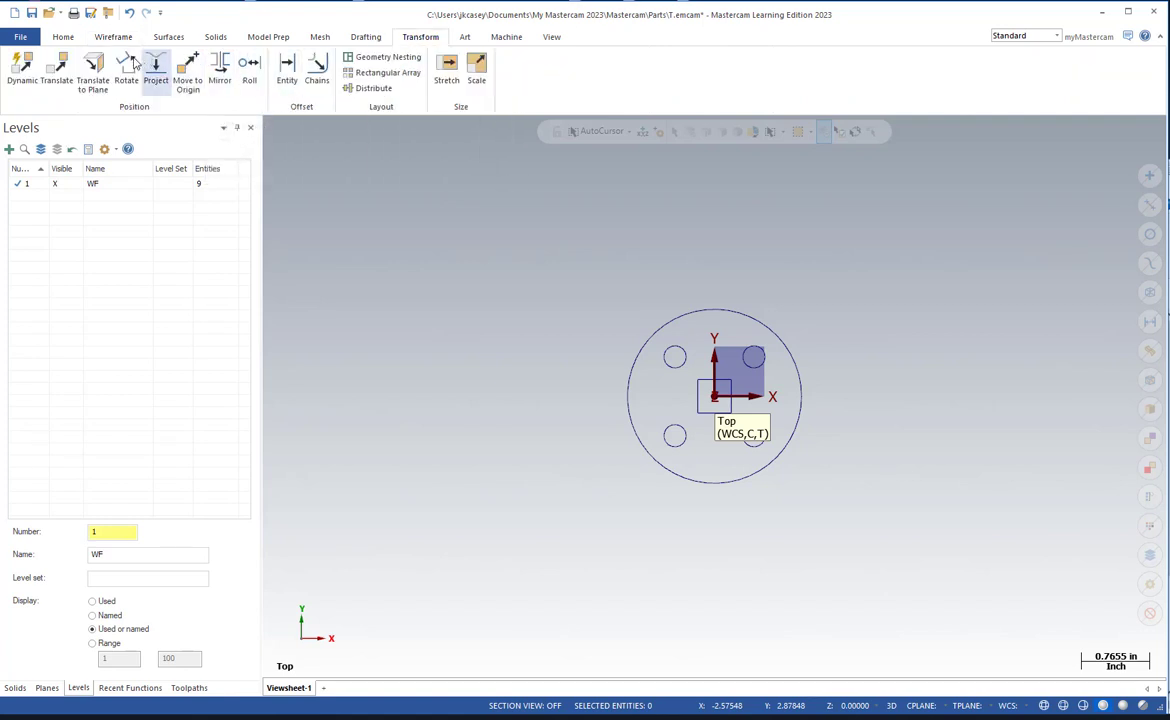
{"action": "left_click", "coordinate": [65, 73]}
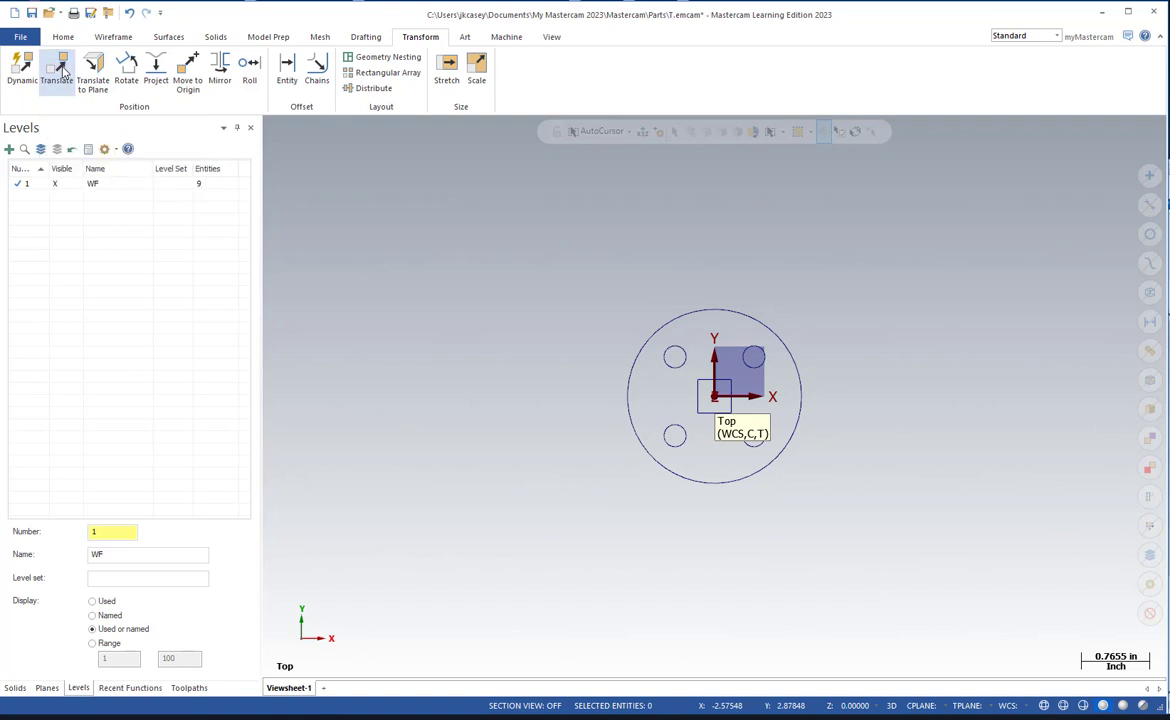
{"action": "left_click", "coordinate": [697, 392]}
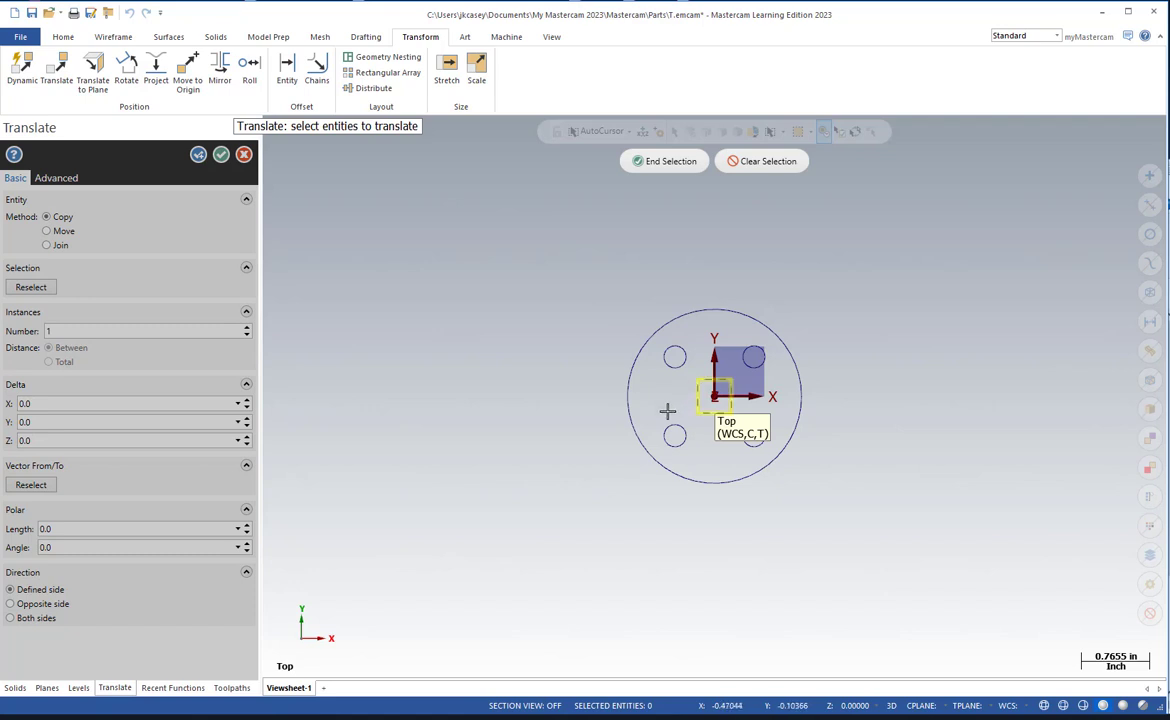
{"action": "left_click", "coordinate": [663, 162]}
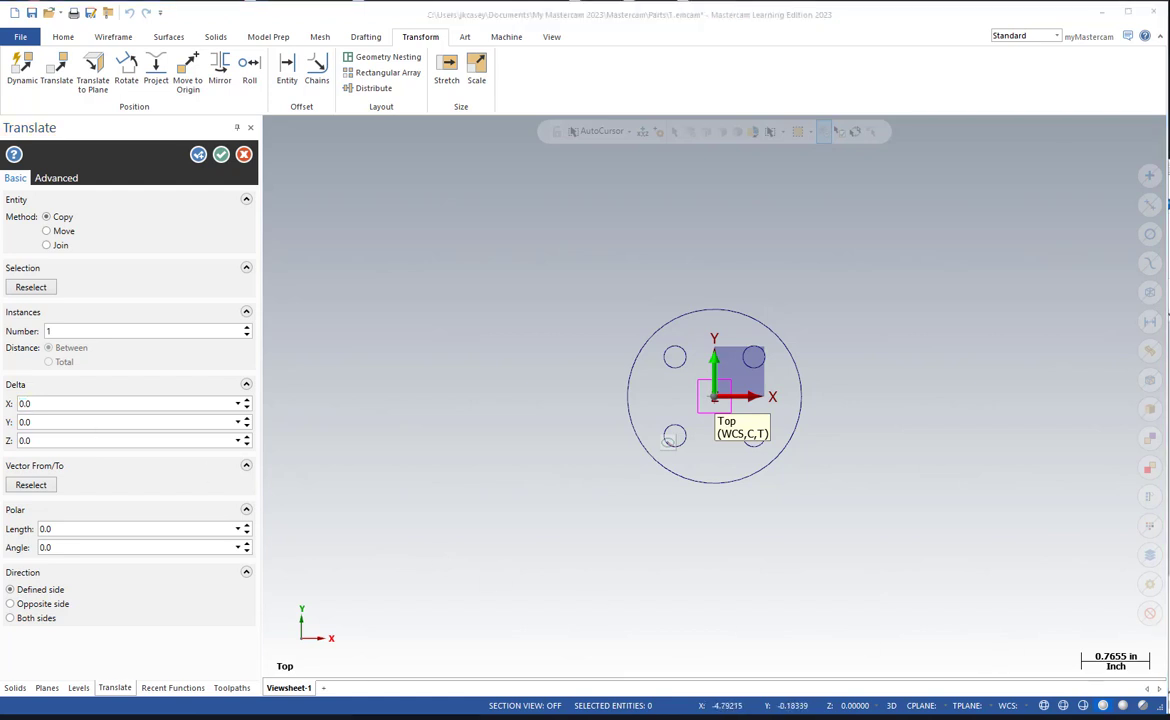
Work out the center-to-center distance between the squares from the .275 gap and .375 size callouts in the Acrobat drawing, then return to Mastercam.
{"action": "left_click_drag", "start_coordinate": [0, 70], "coordinate": [620, 58]}
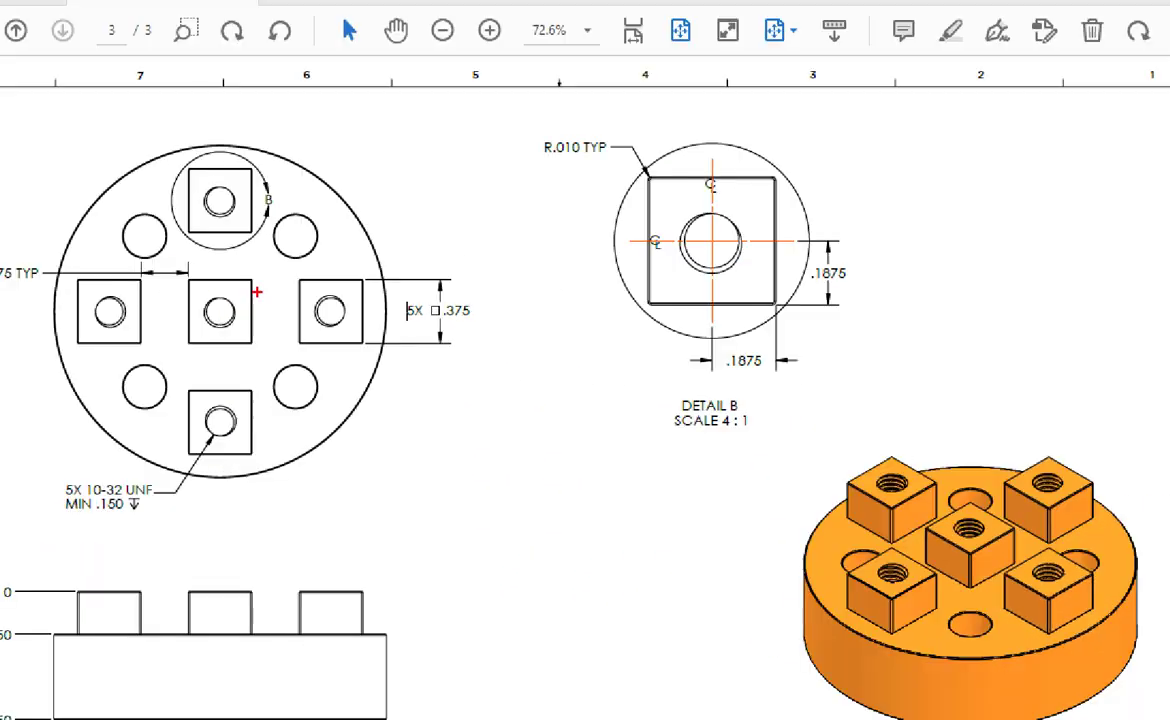
{"action": "left_click_drag", "start_coordinate": [13, 283], "coordinate": [2, 254]}
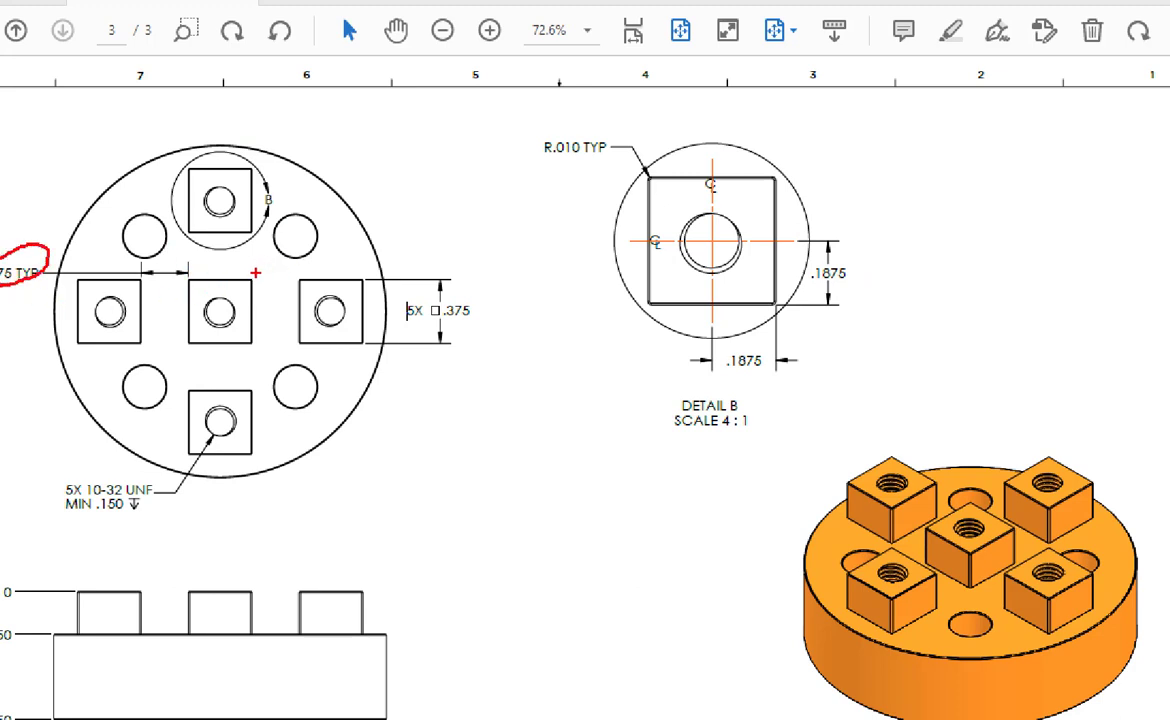
{"action": "left_click_drag", "start_coordinate": [252, 263], "coordinate": [188, 266]}
{"action": "mouse_move", "coordinate": [466, 299]}
{"action": "left_mouse_down"}
{"action": "mouse_move", "coordinate": [478, 302]}
{"action": "mouse_move", "coordinate": [378, 230]}
{"action": "mouse_move", "coordinate": [275, 236]}
{"action": "mouse_move", "coordinate": [245, 251]}
{"action": "left_mouse_up"}
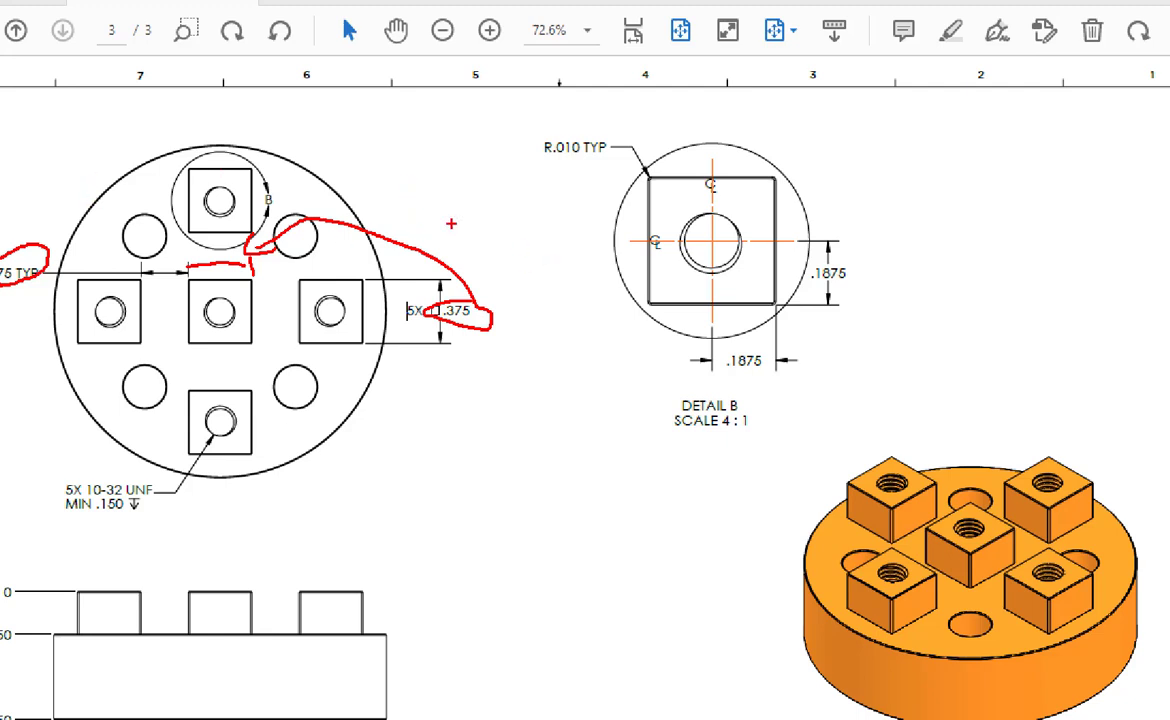
{"action": "mouse_move", "coordinate": [388, 157]}
{"action": "left_mouse_down"}
{"action": "mouse_move", "coordinate": [393, 200]}
{"action": "mouse_move", "coordinate": [401, 181]}
{"action": "left_mouse_up"}
{"action": "mouse_move", "coordinate": [386, 105]}
{"action": "left_mouse_down"}
{"action": "mouse_move", "coordinate": [446, 118]}
{"action": "mouse_move", "coordinate": [488, 100]}
{"action": "mouse_move", "coordinate": [464, 125]}
{"action": "mouse_move", "coordinate": [489, 124]}
{"action": "left_mouse_up"}
{"action": "left_click", "coordinate": [473, 118]}
{"action": "left_click_drag", "start_coordinate": [500, 97], "coordinate": [517, 97]}
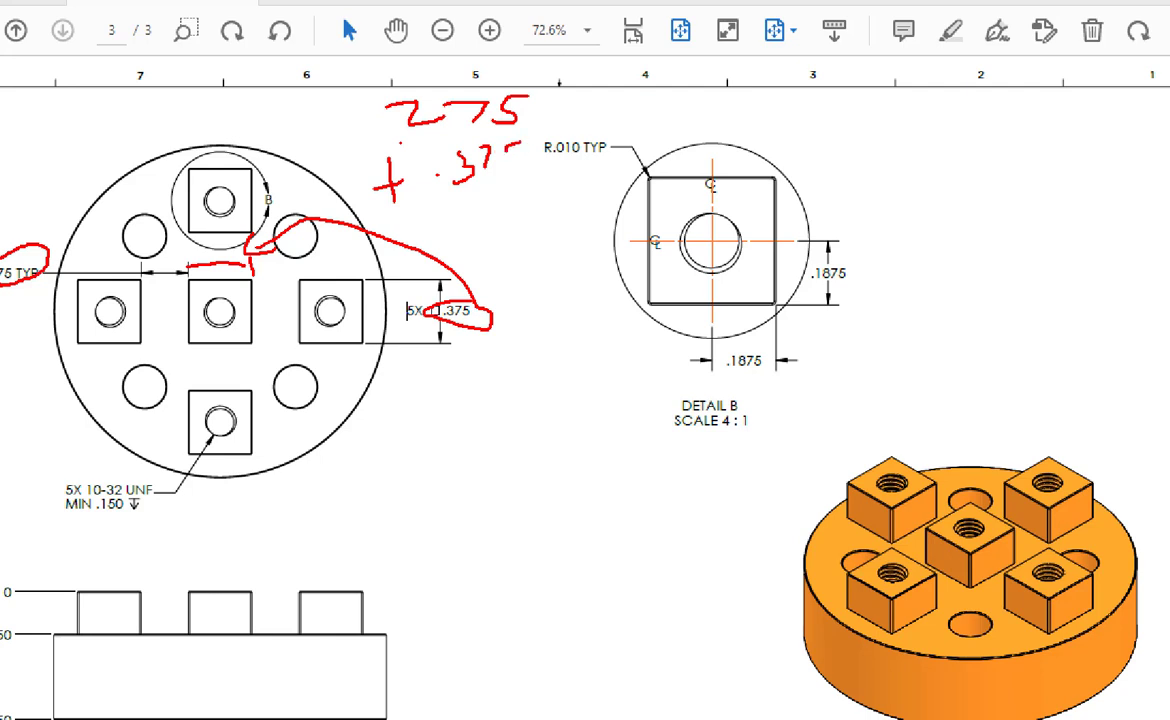
{"action": "left_click_drag", "start_coordinate": [424, 212], "coordinate": [552, 197]}
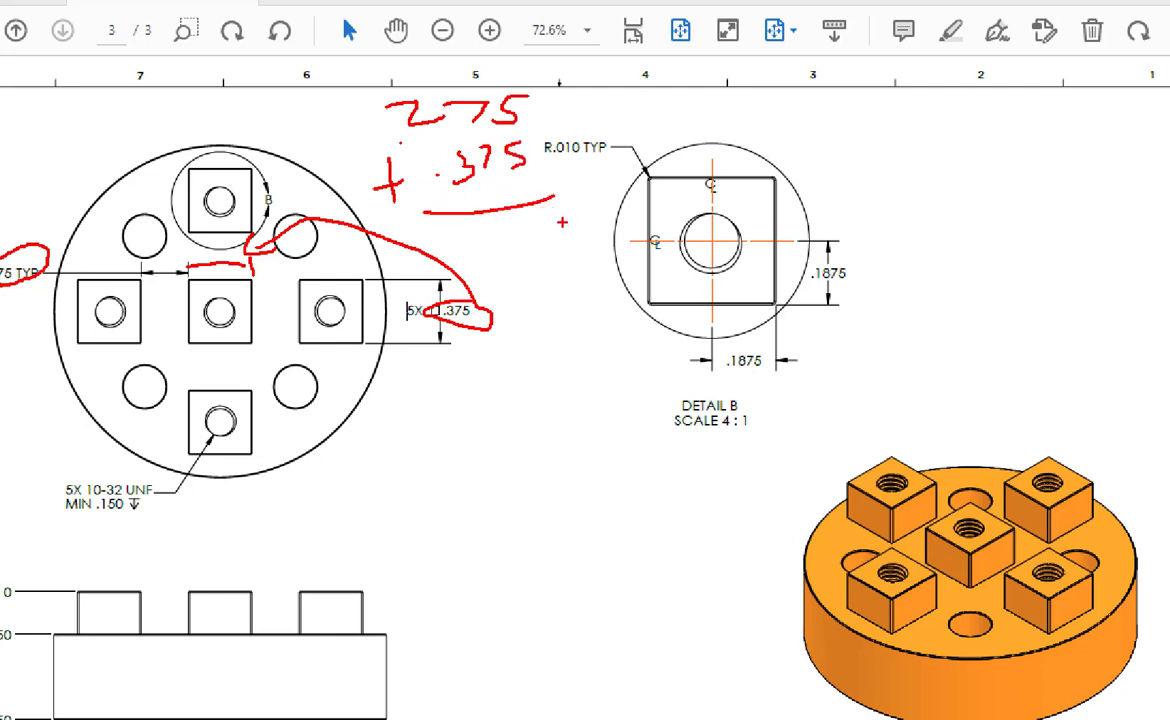
{"action": "left_click_drag", "start_coordinate": [560, 228], "coordinate": [485, 264]}
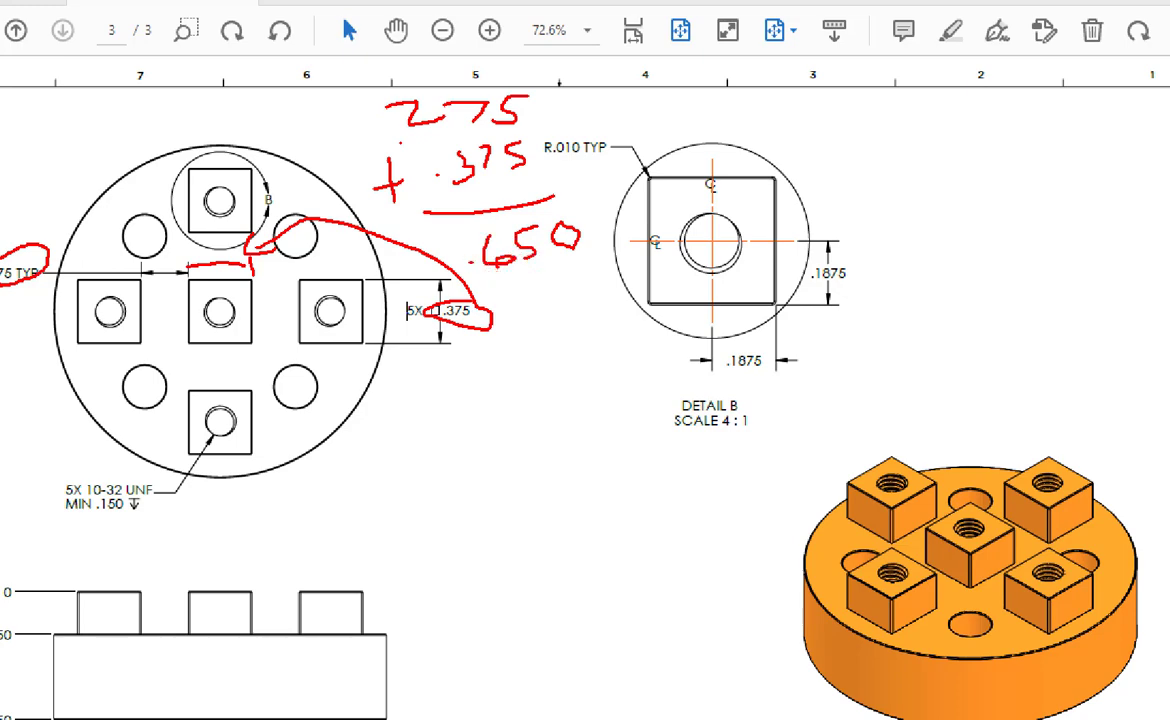
{"action": "key", "text": "Escape"}
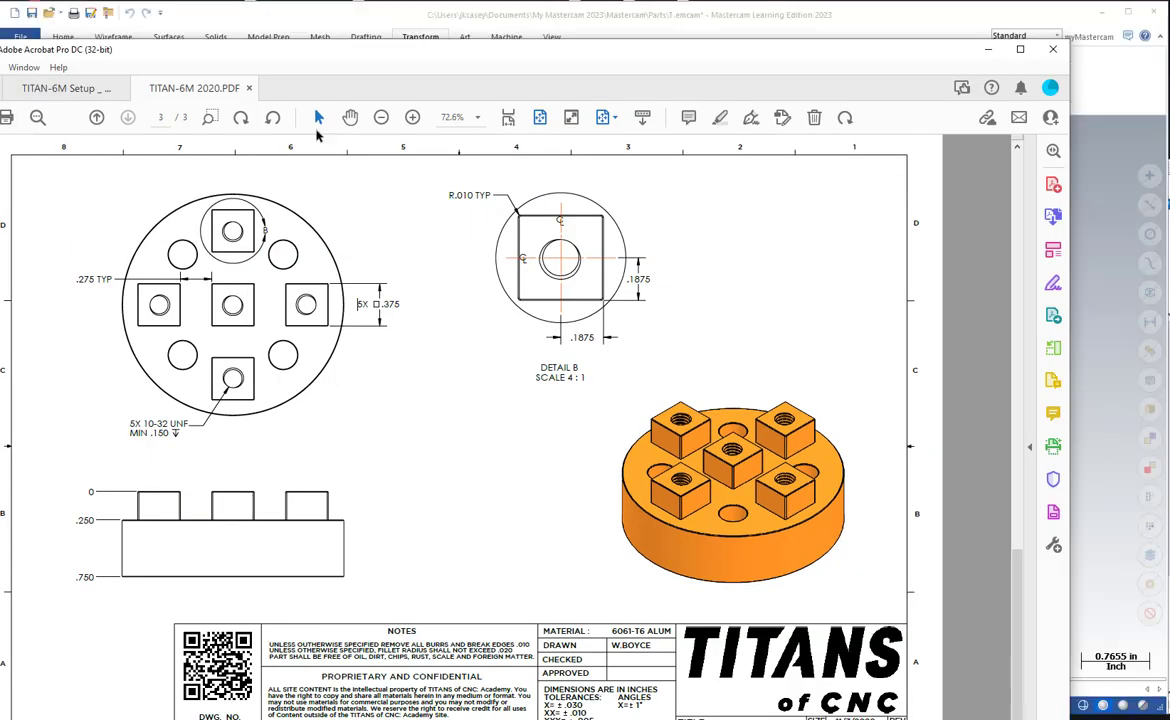
{"action": "mouse_move", "coordinate": [905, 56]}
{"action": "left_mouse_down"}
{"action": "mouse_move", "coordinate": [648, 86]}
{"action": "mouse_move", "coordinate": [2, 120]}
{"action": "left_mouse_up"}
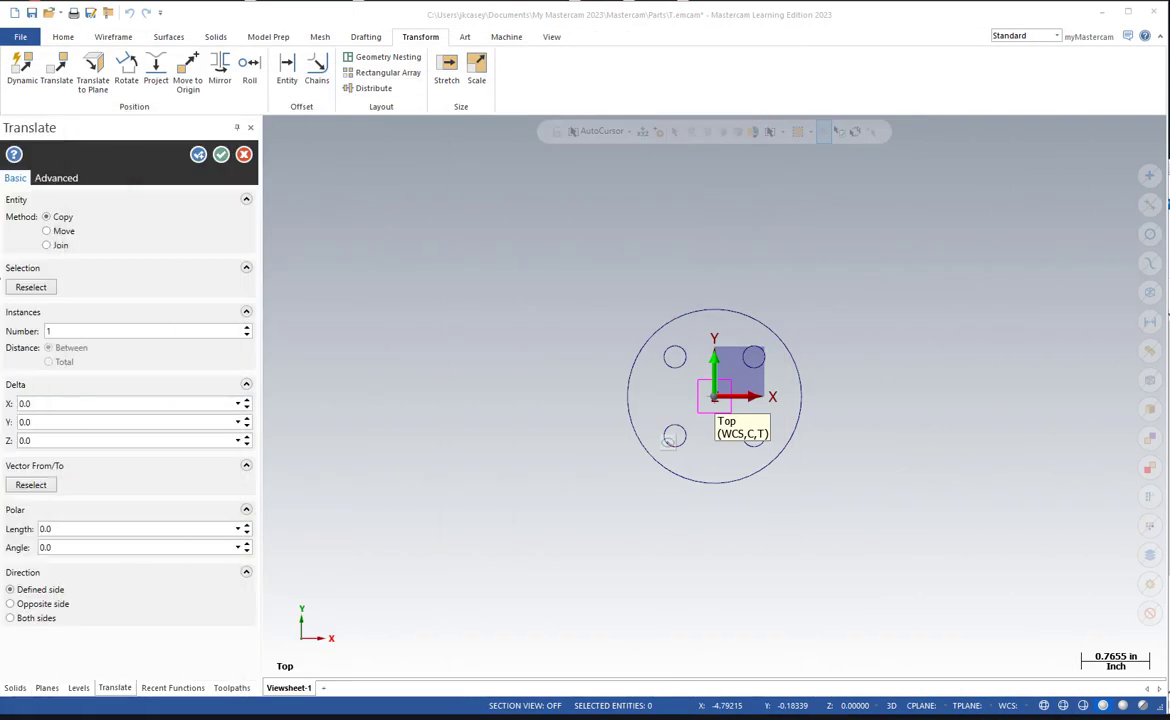
Set the center square's copy offset to 0.65 in X, with copies made on both sides.
{"action": "left_click", "coordinate": [84, 404]}
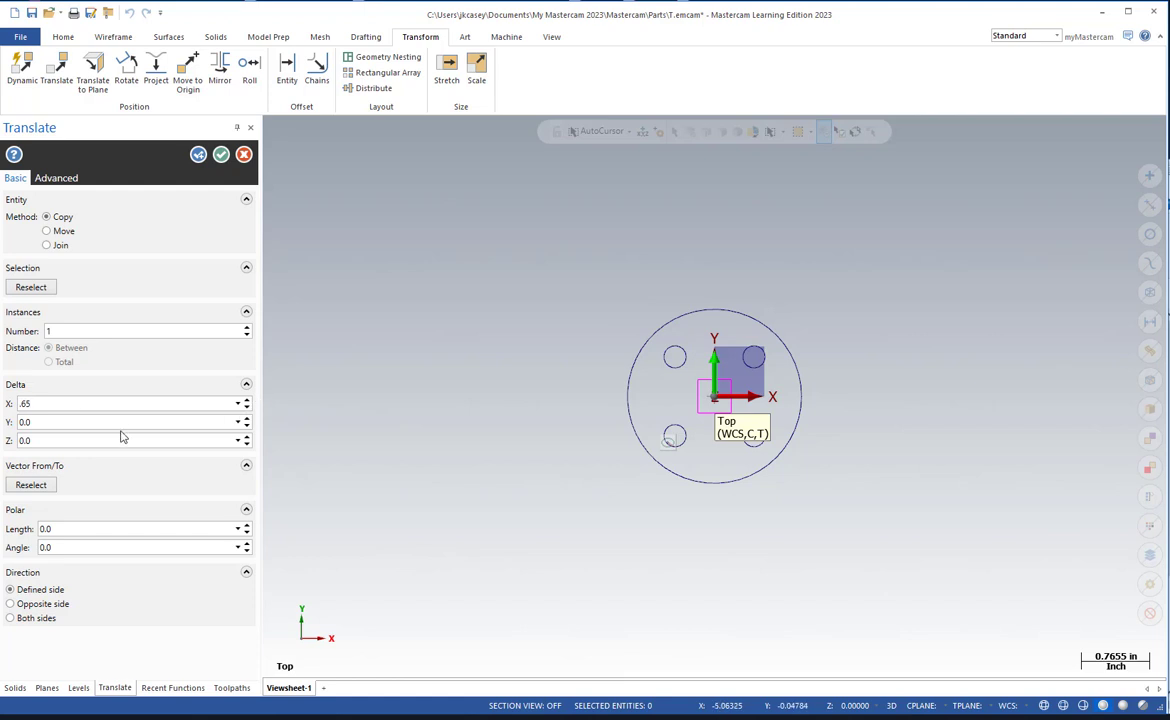
{"action": "left_click", "coordinate": [121, 422]}
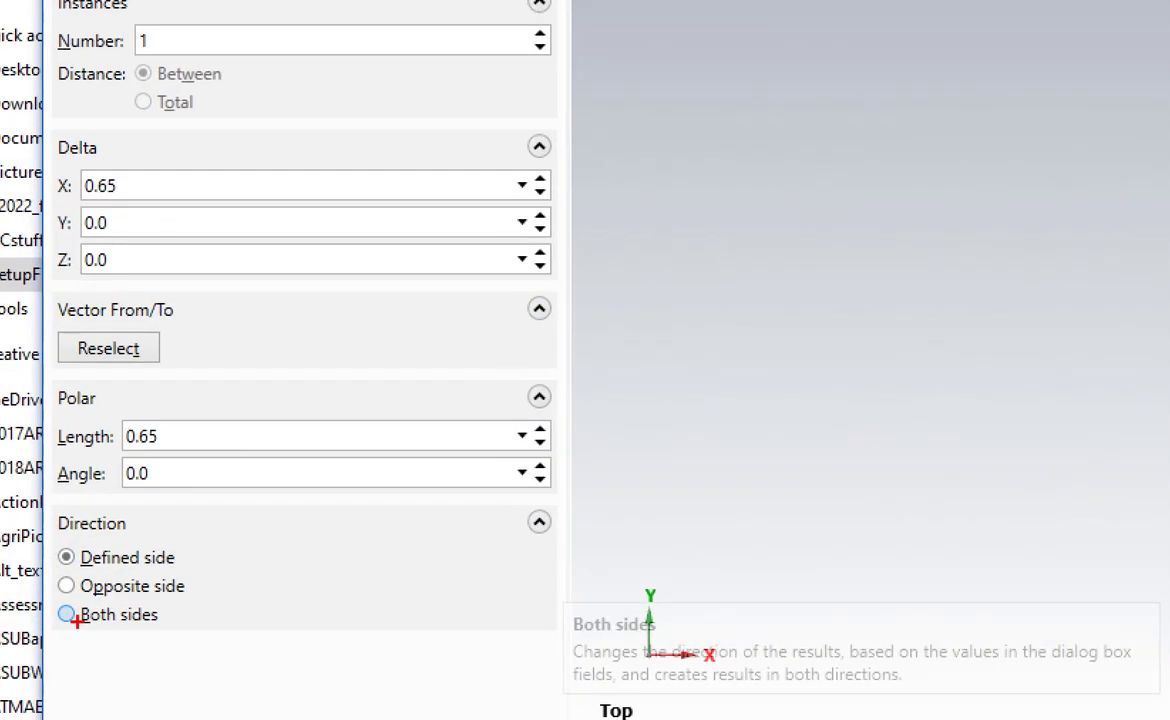
{"action": "mouse_move", "coordinate": [151, 602]}
{"action": "left_mouse_down"}
{"action": "mouse_move", "coordinate": [113, 586]}
{"action": "mouse_move", "coordinate": [116, 634]}
{"action": "mouse_move", "coordinate": [119, 579]}
{"action": "left_mouse_up"}
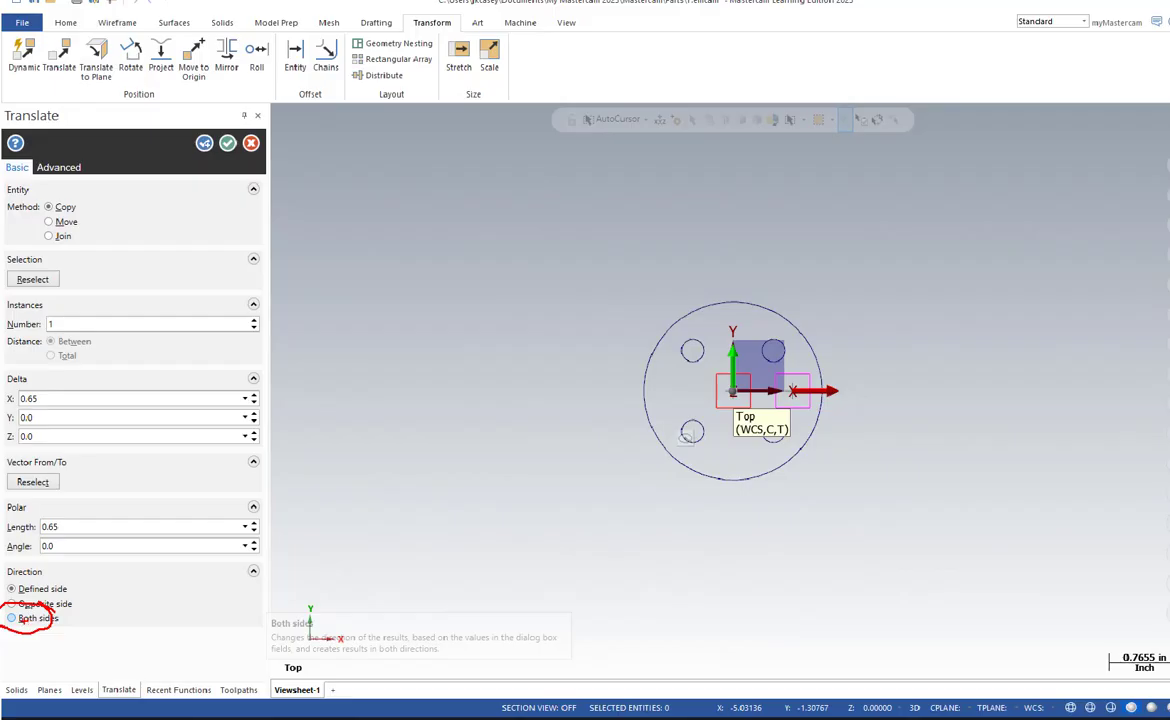
{"action": "left_click", "coordinate": [14, 618]}
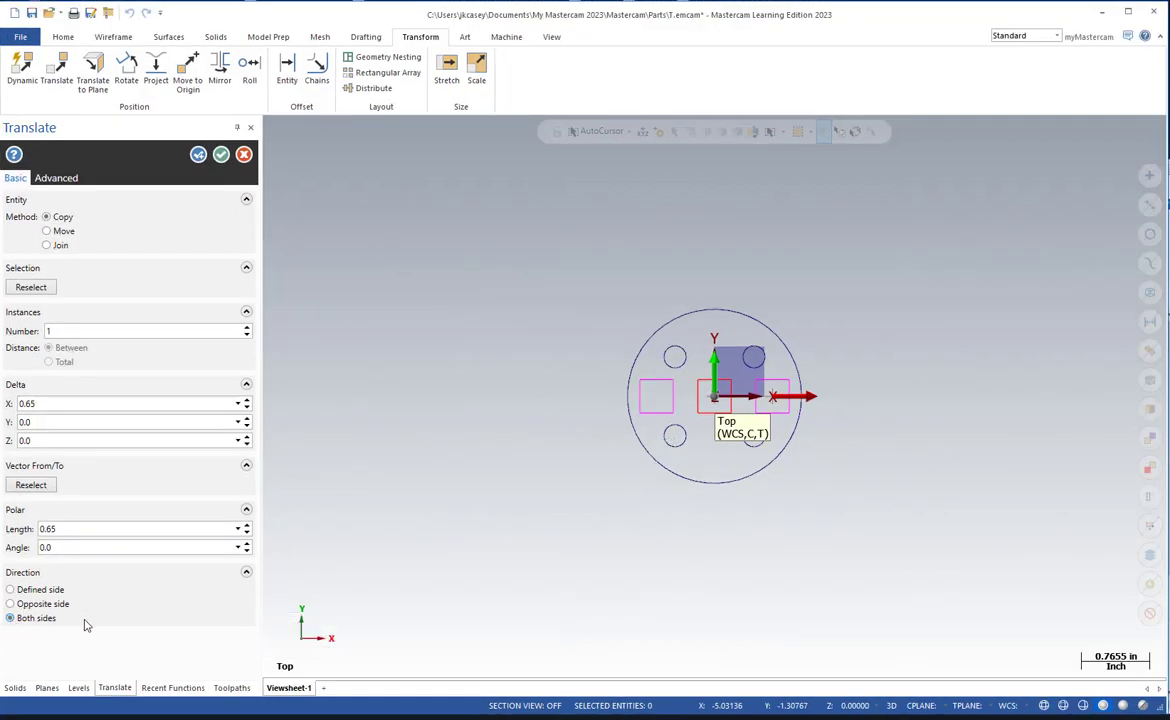
{"action": "left_click", "coordinate": [49, 422]}
{"action": "type", "text": ".65"}
{"action": "left_click", "coordinate": [85, 441]}
{"action": "left_click", "coordinate": [75, 422]}
{"action": "type", "text": "0"}
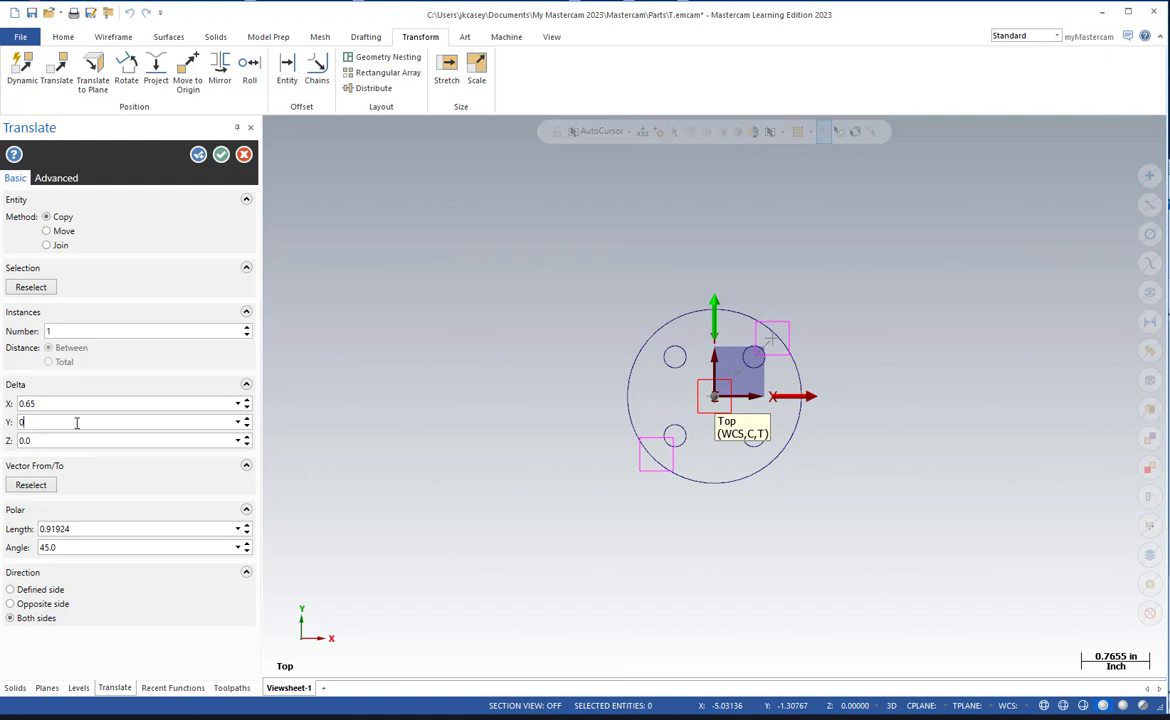
{"action": "key", "text": "Return"}
Create the two square copies along X and select the center square for another translation.
{"action": "scroll", "coordinate": [735, 488], "scroll_direction": "down", "scroll_amount": 1}
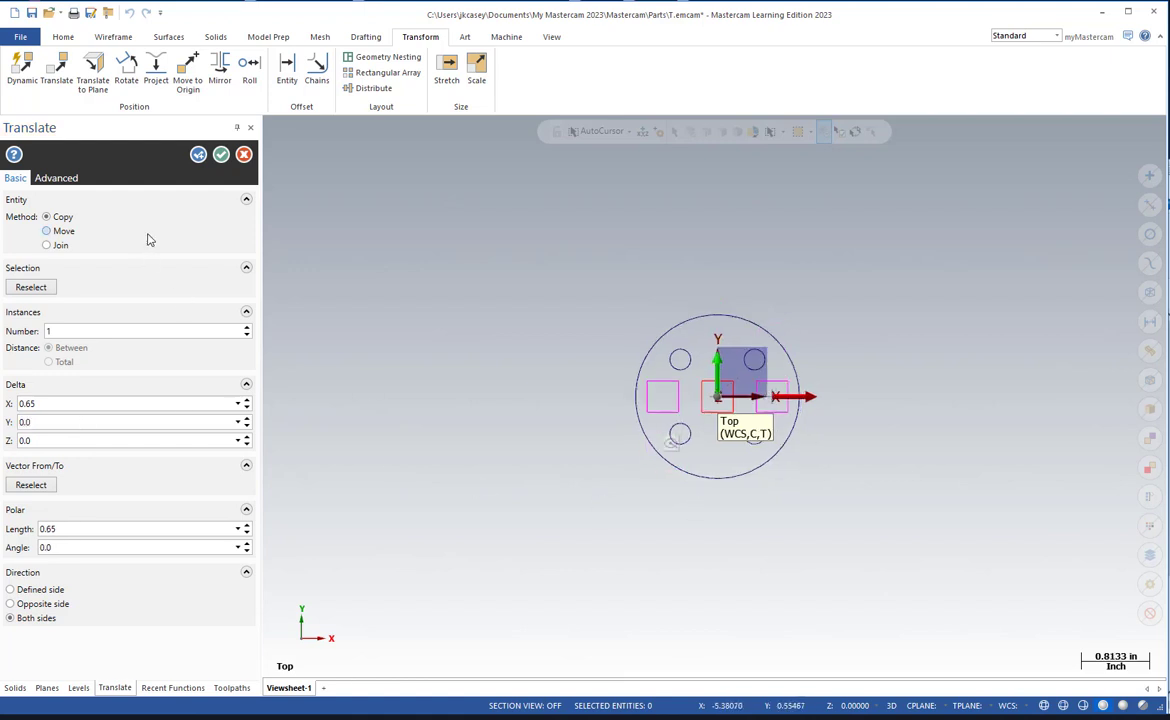
{"action": "left_click", "coordinate": [198, 155]}
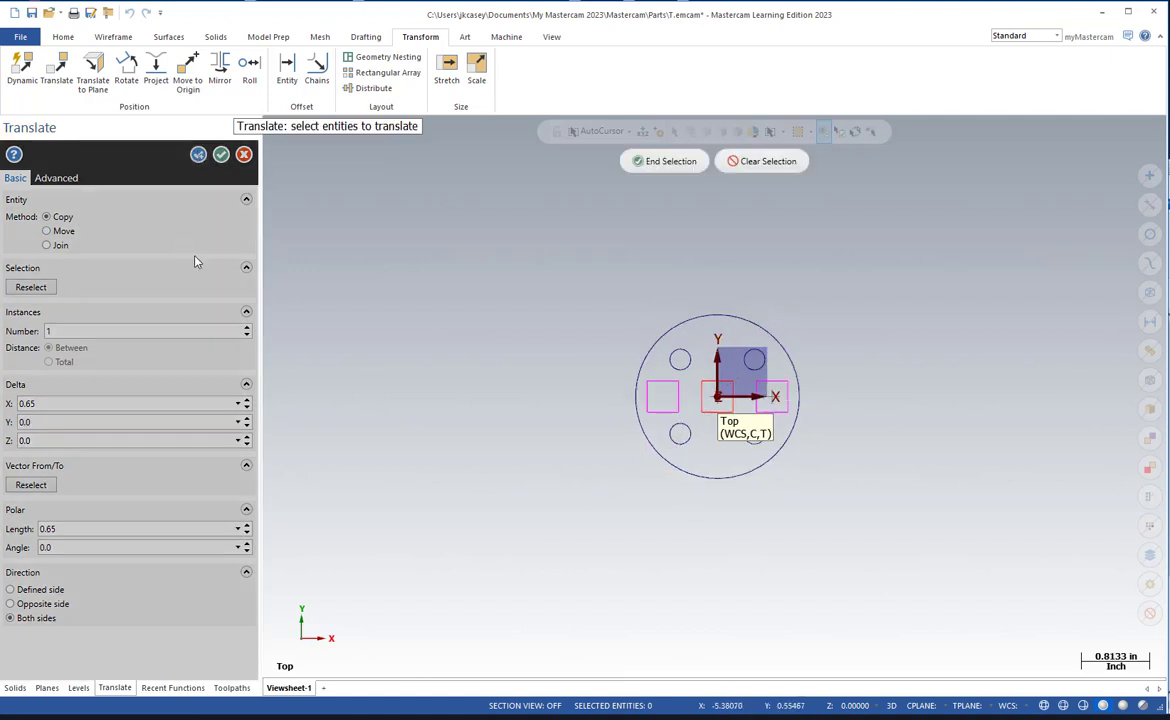
{"action": "double_click", "coordinate": [705, 379]}
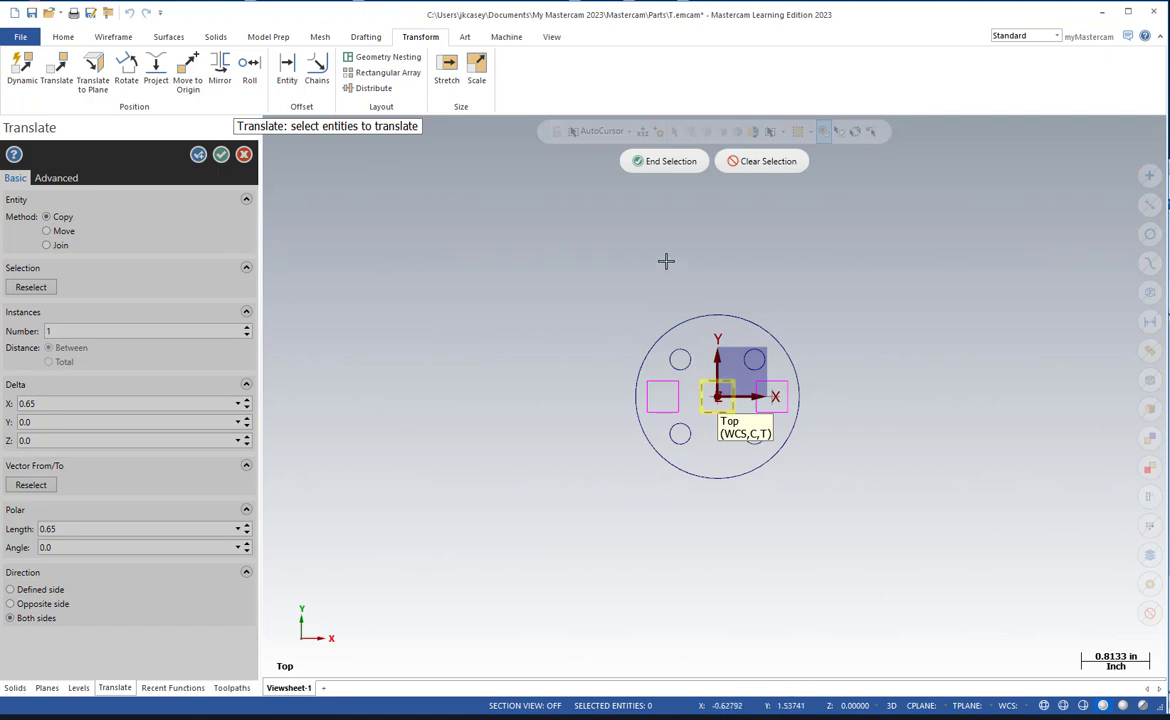
{"action": "left_click", "coordinate": [664, 162]}
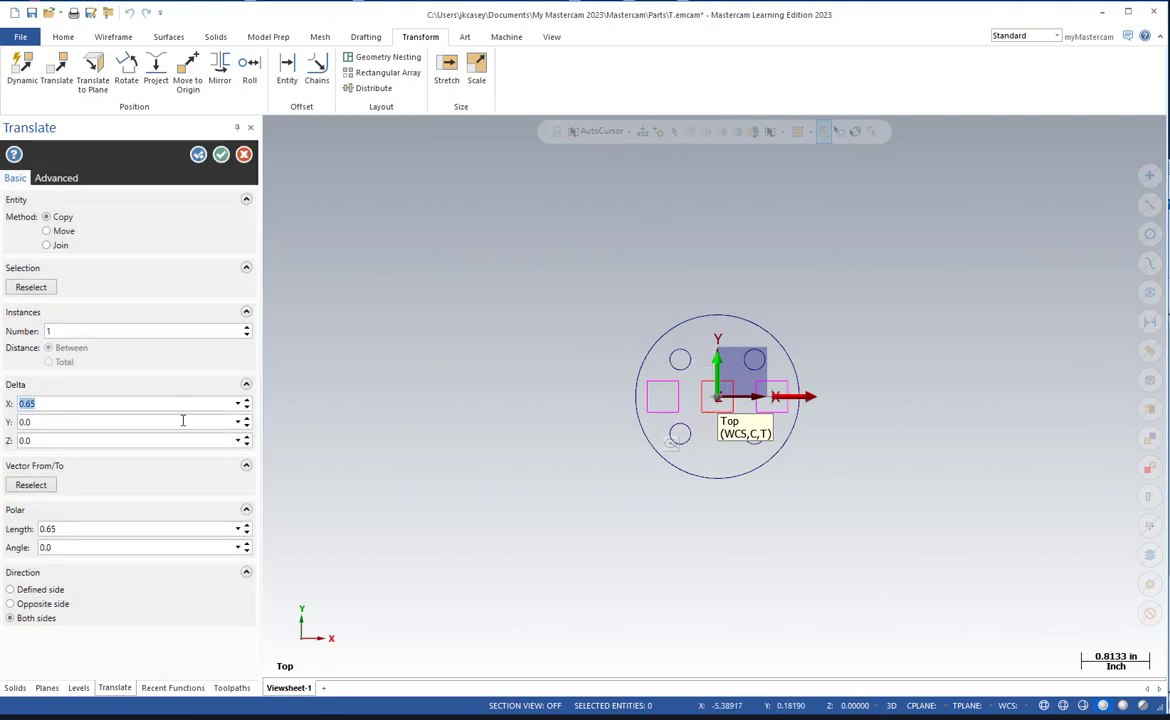
Copy the center square to both sides along Y, with an X offset of 0 and a Y offset of 0.65.
{"action": "left_click", "coordinate": [124, 421]}
{"action": "left_click", "coordinate": [86, 404]}
{"action": "type", "text": "0"}
{"action": "left_click", "coordinate": [68, 421]}
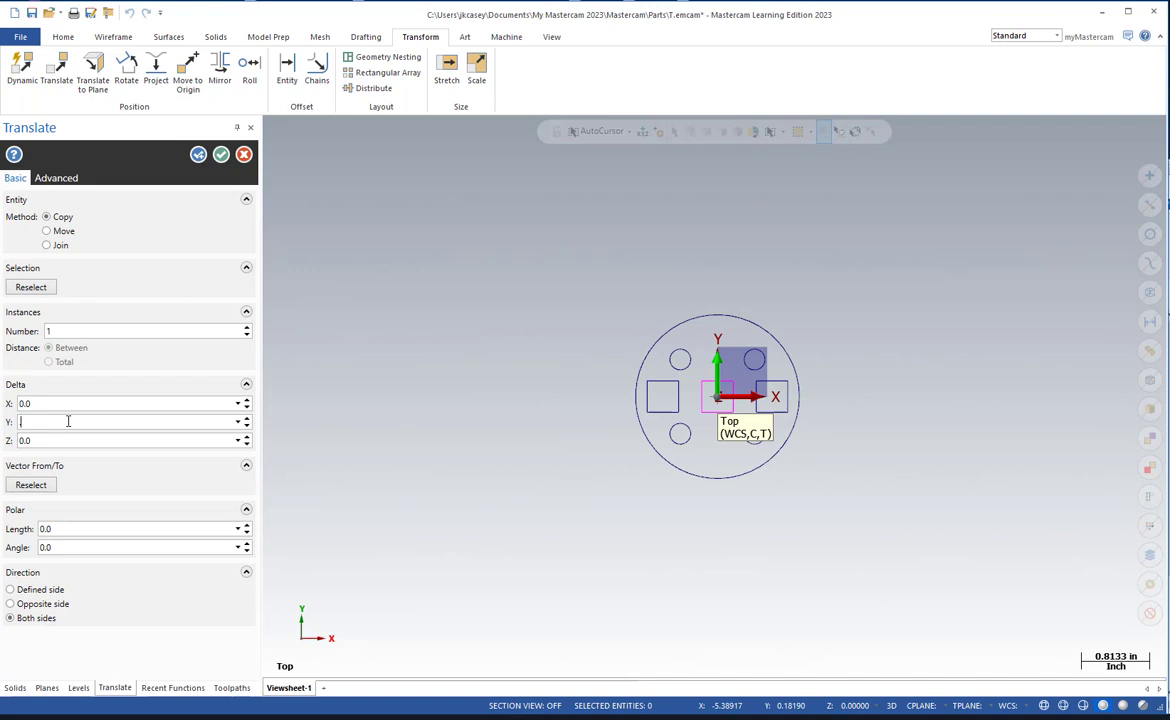
{"action": "left_click", "coordinate": [79, 441]}
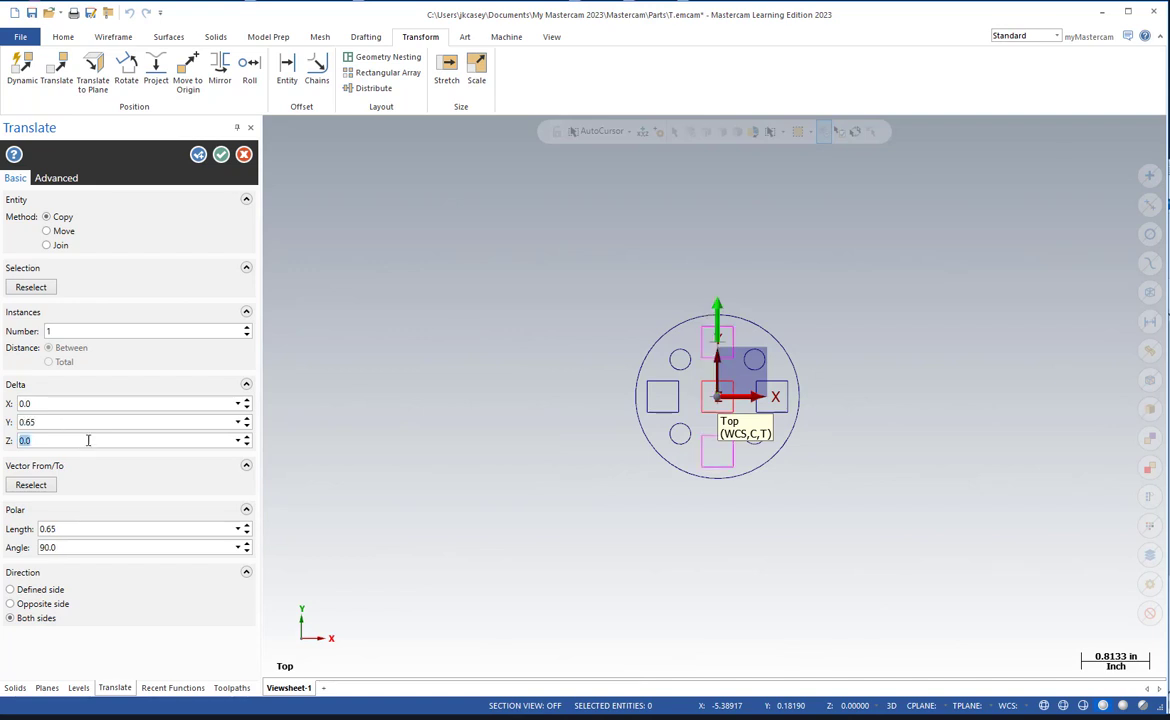
{"action": "left_click", "coordinate": [221, 155]}
Check the drawing's side view for the depth from the boss tops to the face holding the outer circle and holes.
{"action": "middle_click_drag", "start_coordinate": [841, 452], "coordinate": [595, 417]}
{"action": "scroll", "coordinate": [838, 420], "scroll_direction": "up", "scroll_amount": 4}
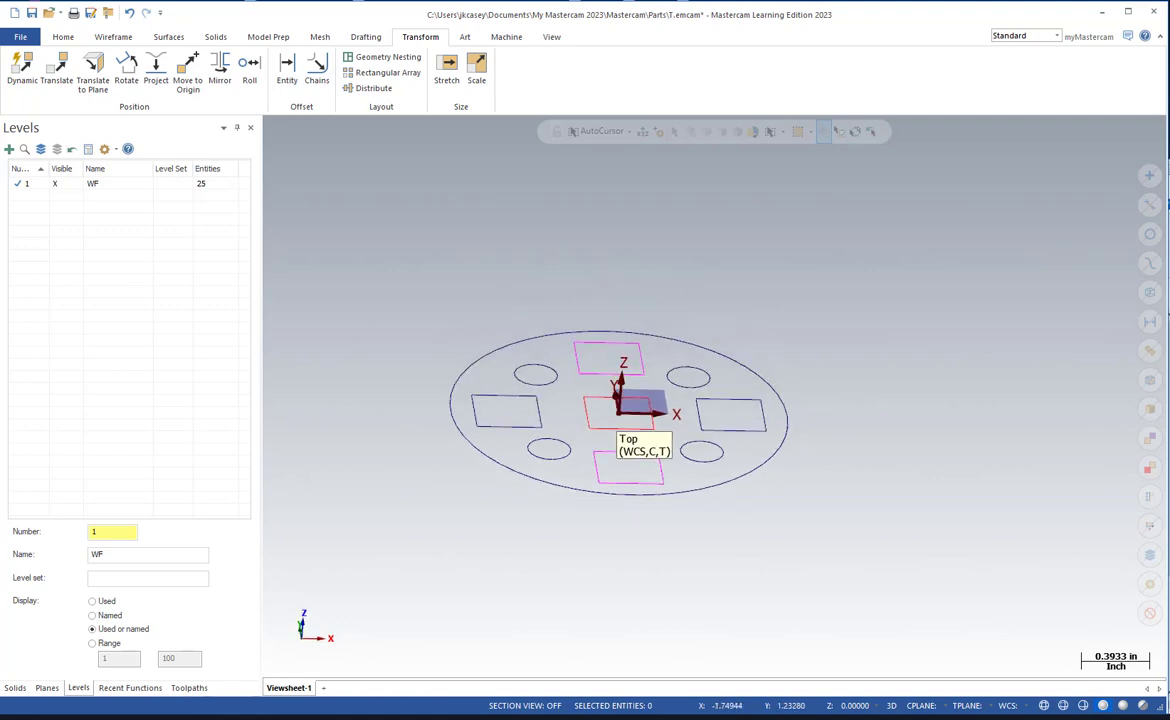
{"action": "mouse_move", "coordinate": [0, 92]}
{"action": "left_mouse_down"}
{"action": "mouse_move", "coordinate": [563, 92]}
{"action": "mouse_move", "coordinate": [878, 42]}
{"action": "left_mouse_up"}
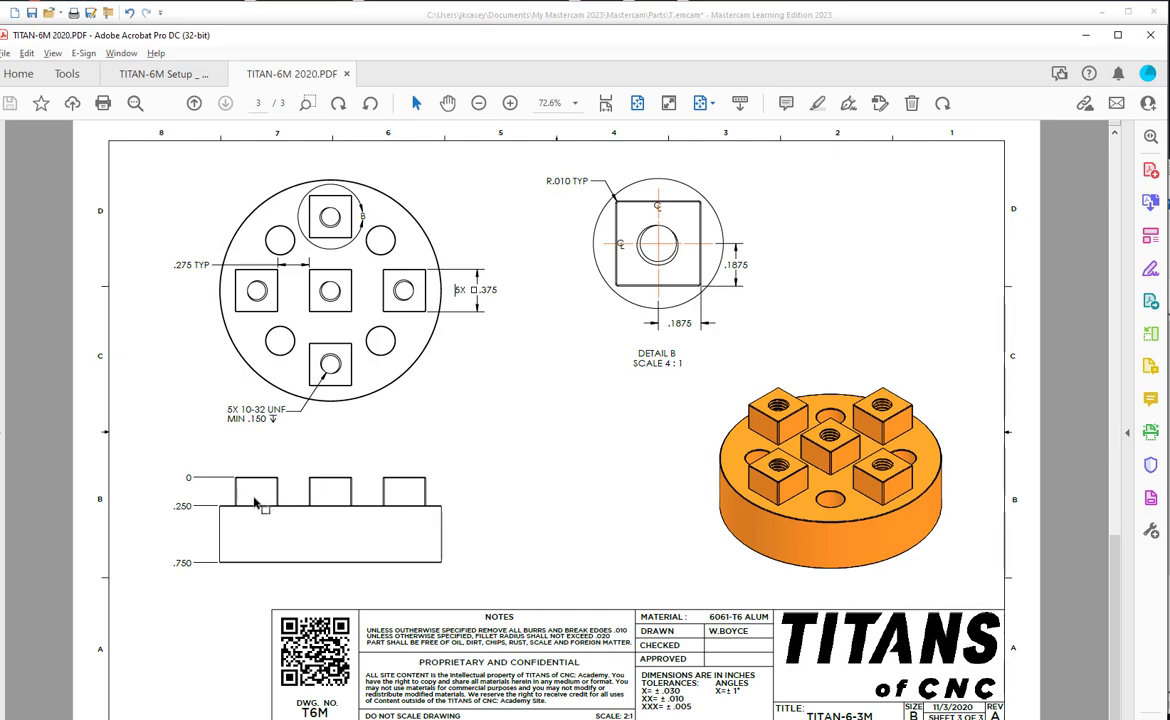
{"action": "key", "text": "ctrl+1"}
{"action": "left_click", "coordinate": [183, 518]}
{"action": "mouse_move", "coordinate": [246, 479]}
{"action": "left_mouse_down"}
{"action": "mouse_move", "coordinate": [134, 491]}
{"action": "mouse_move", "coordinate": [268, 472]}
{"action": "left_mouse_up"}
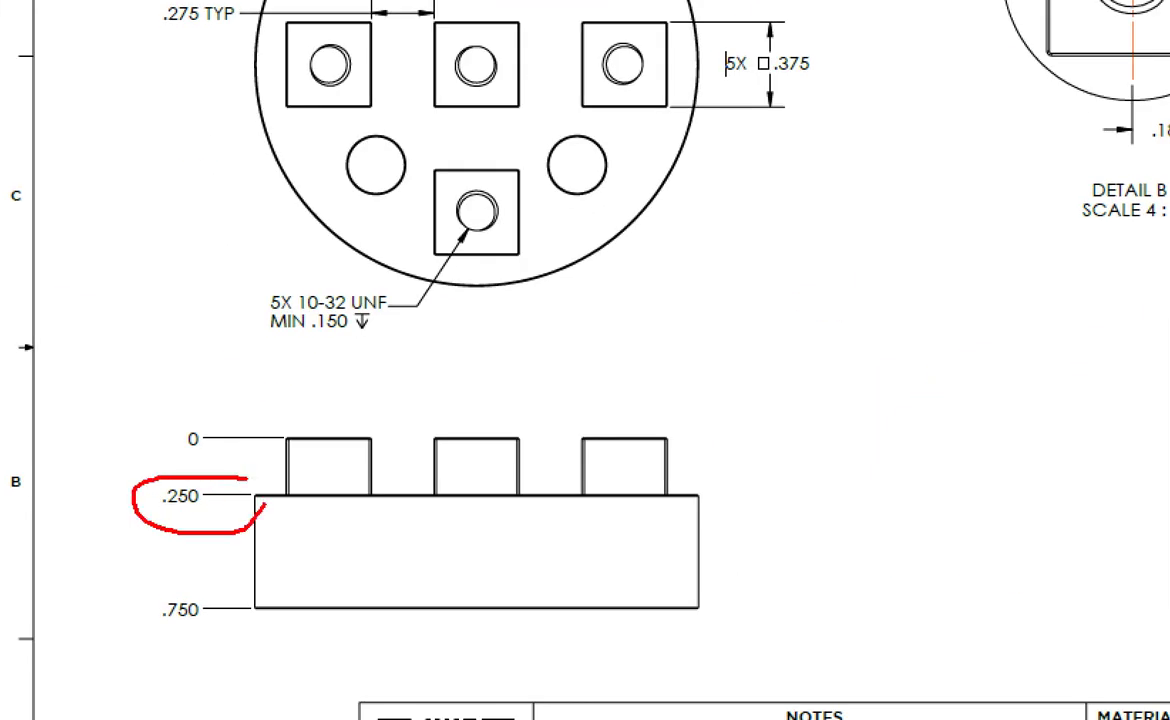
{"action": "mouse_move", "coordinate": [132, 487]}
{"action": "left_mouse_down"}
{"action": "mouse_move", "coordinate": [235, 195]}
{"action": "mouse_move", "coordinate": [345, 195]}
{"action": "mouse_move", "coordinate": [358, 151]}
{"action": "mouse_move", "coordinate": [255, 195]}
{"action": "mouse_move", "coordinate": [345, 182]}
{"action": "left_mouse_up"}
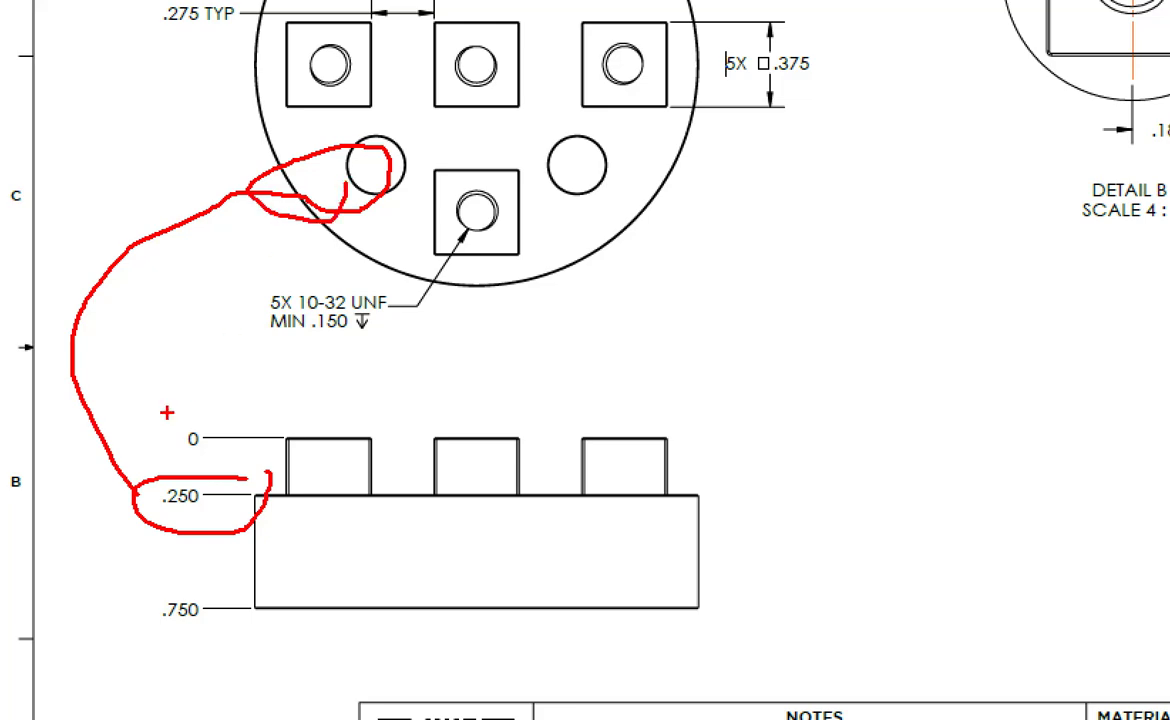
{"action": "key", "text": "Escape"}
{"action": "mouse_move", "coordinate": [621, 36]}
{"action": "left_mouse_down"}
{"action": "mouse_move", "coordinate": [0, 72]}
{"action": "mouse_move", "coordinate": [0, 45]}
{"action": "left_mouse_up"}
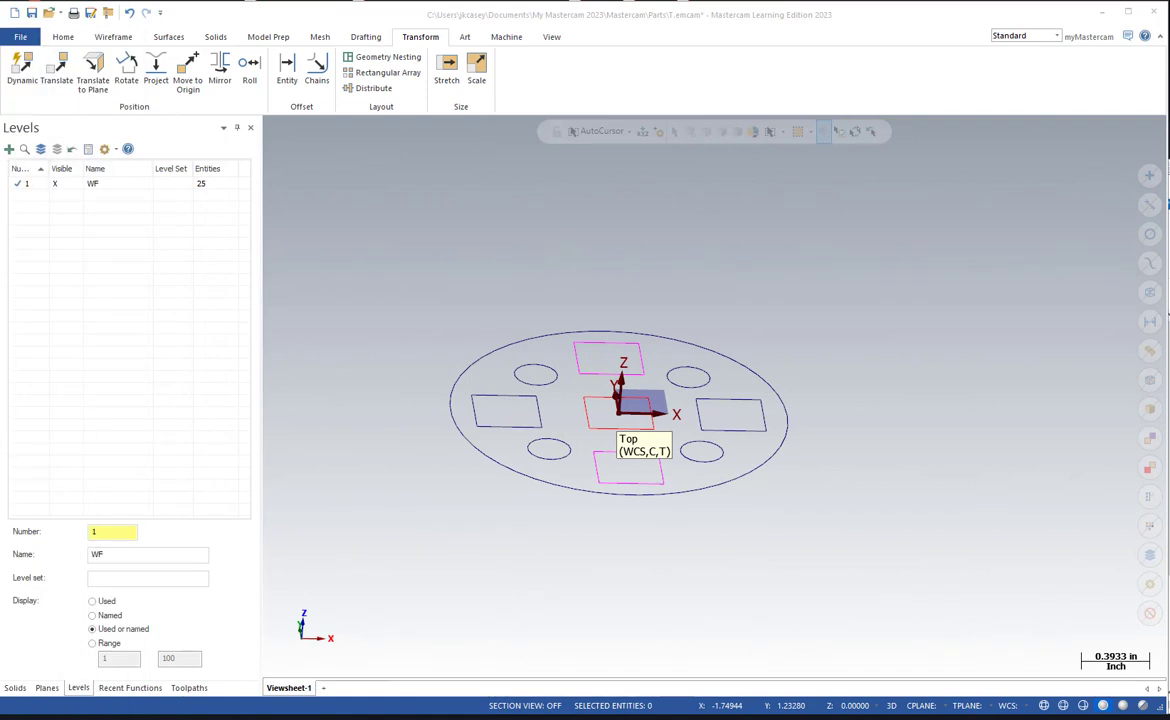
Select the outer circle and the four bolt circle holes and open their arc properties for analysis.
{"action": "left_click", "coordinate": [492, 454]}
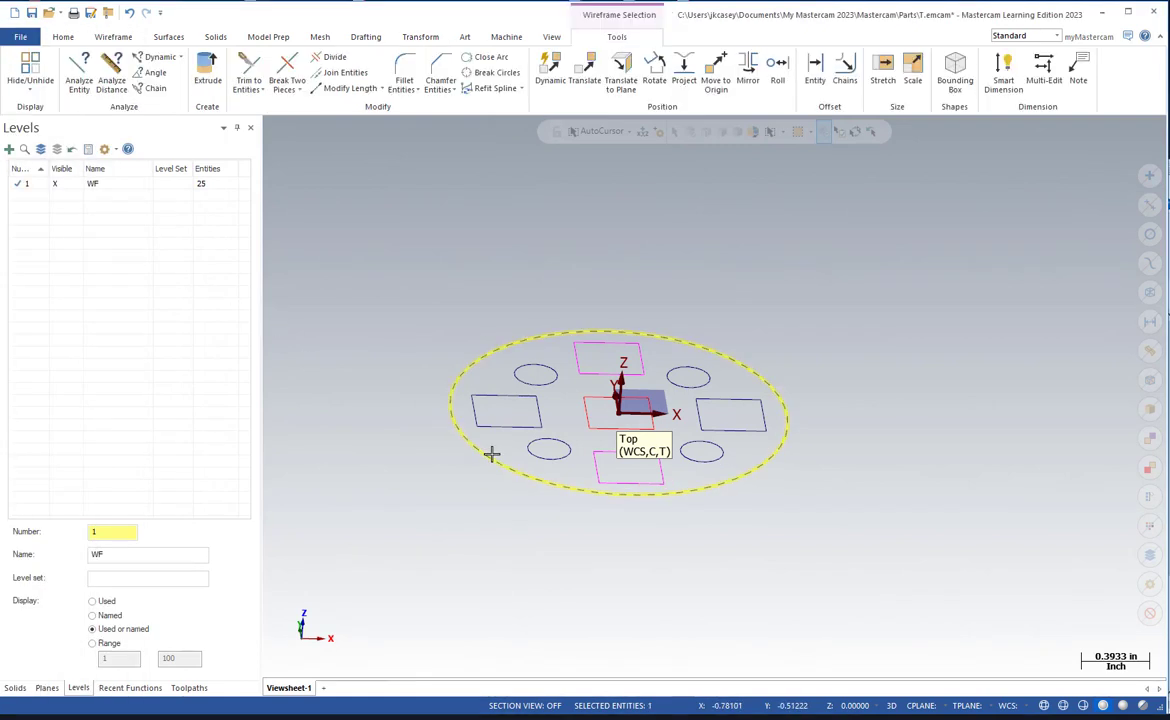
{"action": "left_click", "coordinate": [531, 442]}
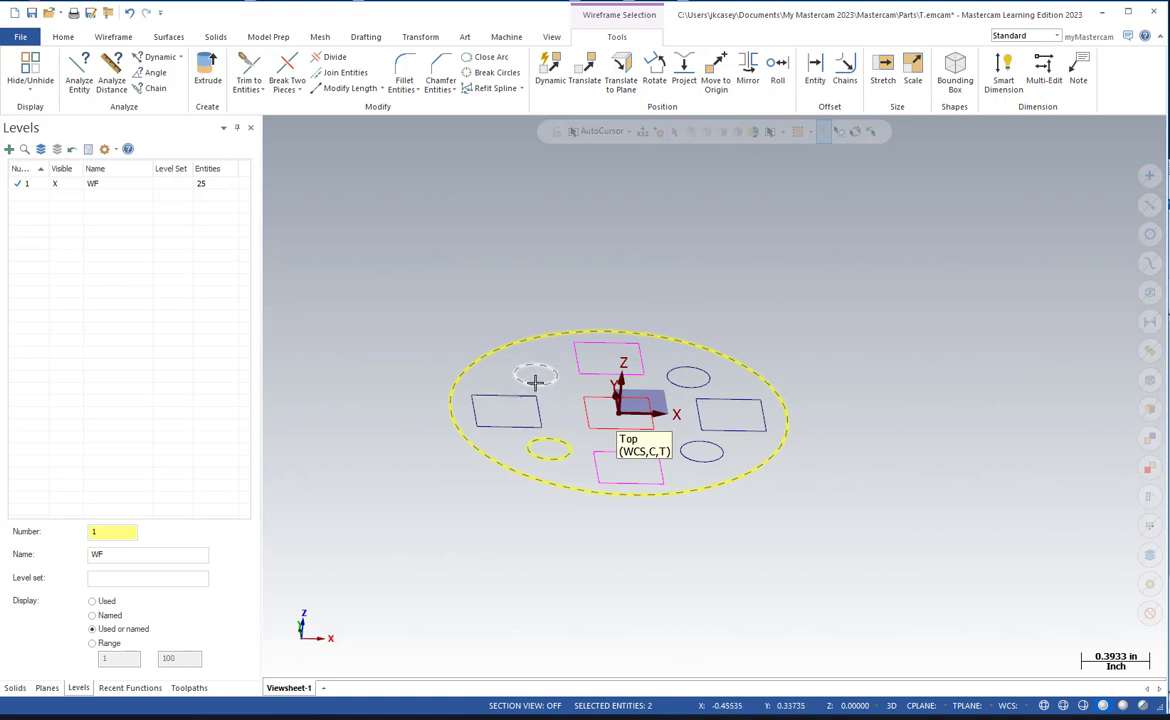
{"action": "left_click", "coordinate": [540, 377]}
{"action": "left_click", "coordinate": [688, 367]}
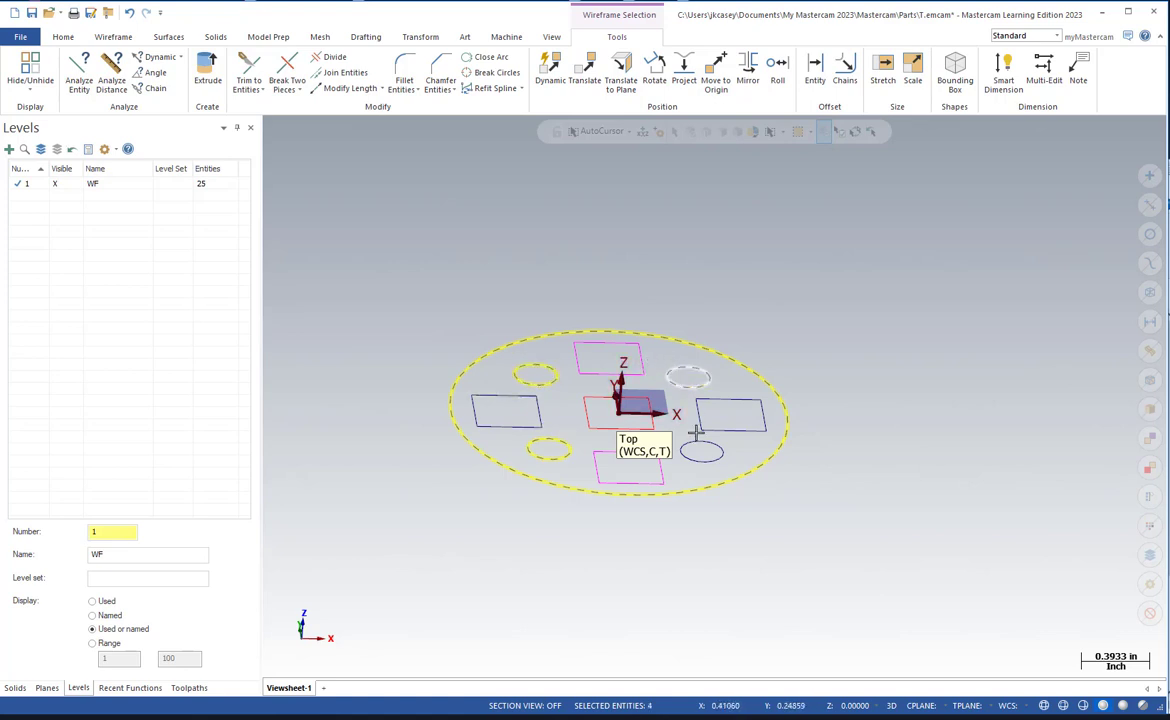
{"action": "left_click", "coordinate": [700, 460]}
{"action": "right_click", "coordinate": [837, 414]}
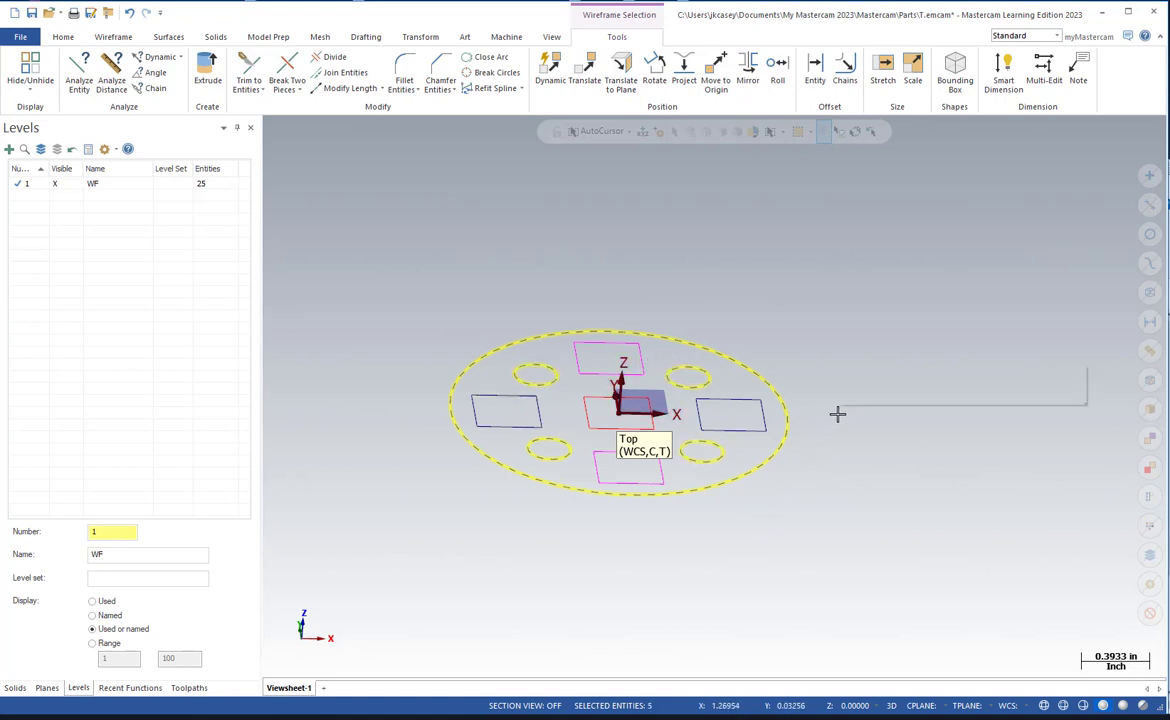
{"action": "left_click", "coordinate": [880, 628]}
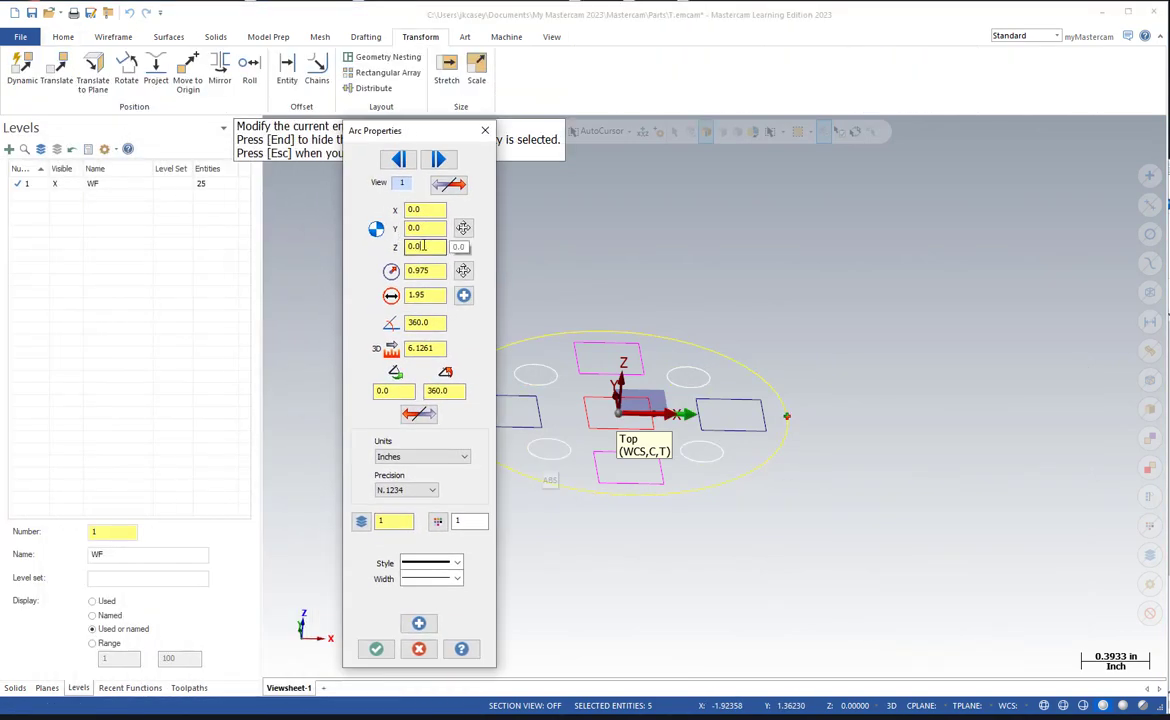
Set the outer circle's center Z to -.25 and switch to the properties of a selected hole.
{"action": "left_click_drag", "start_coordinate": [426, 247], "coordinate": [373, 244]}
{"action": "left_click_drag", "start_coordinate": [426, 245], "coordinate": [397, 246]}
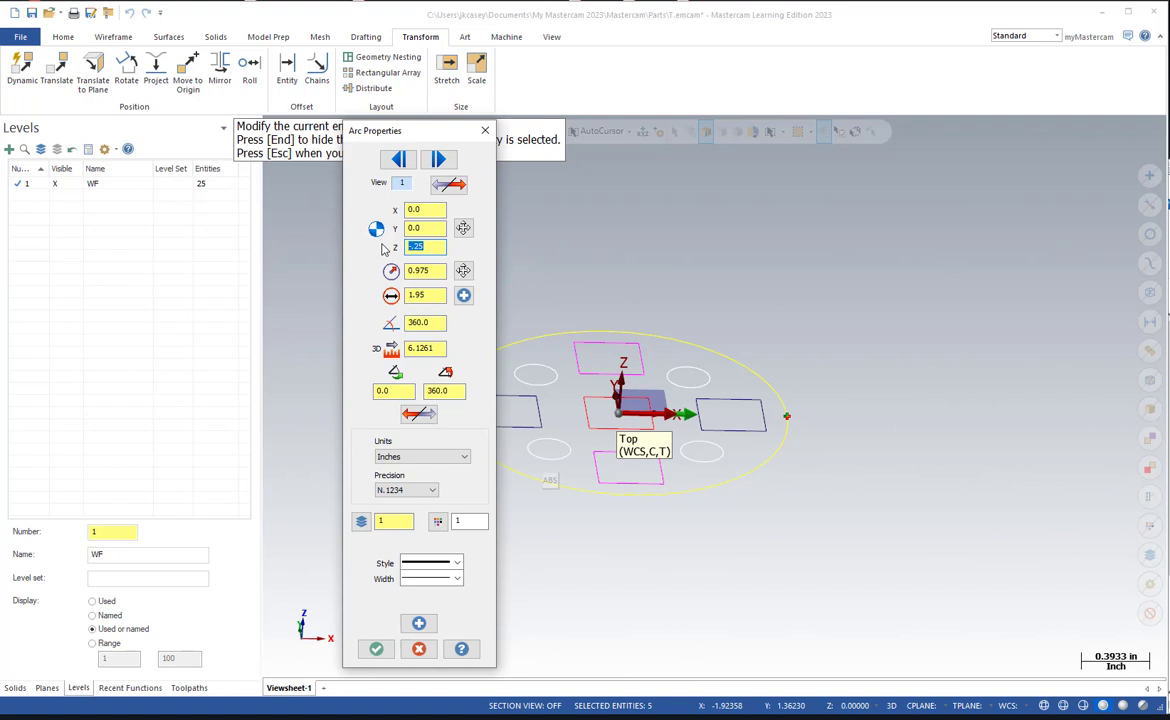
{"action": "left_click", "coordinate": [398, 159]}
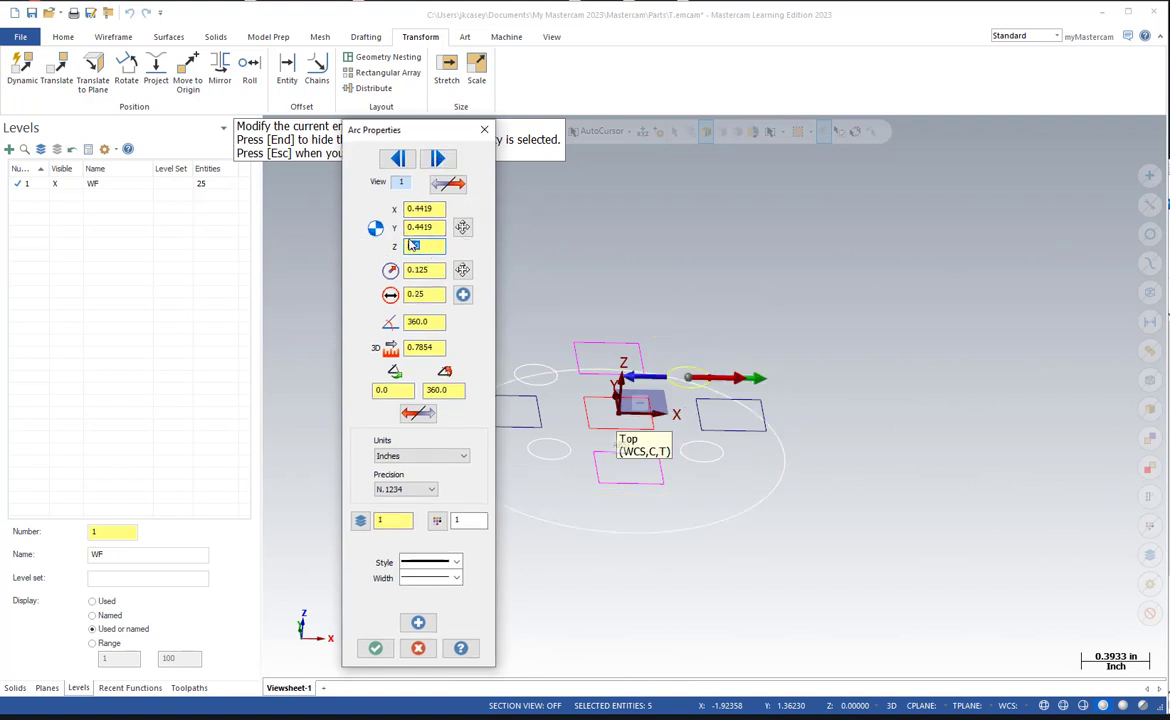
Set the center Z of the two bolt circle holes on the positive Y side to -.25.
{"action": "left_click_drag", "start_coordinate": [426, 245], "coordinate": [365, 250]}
{"action": "type", "text": "-.25"}
{"action": "left_click", "coordinate": [399, 158]}
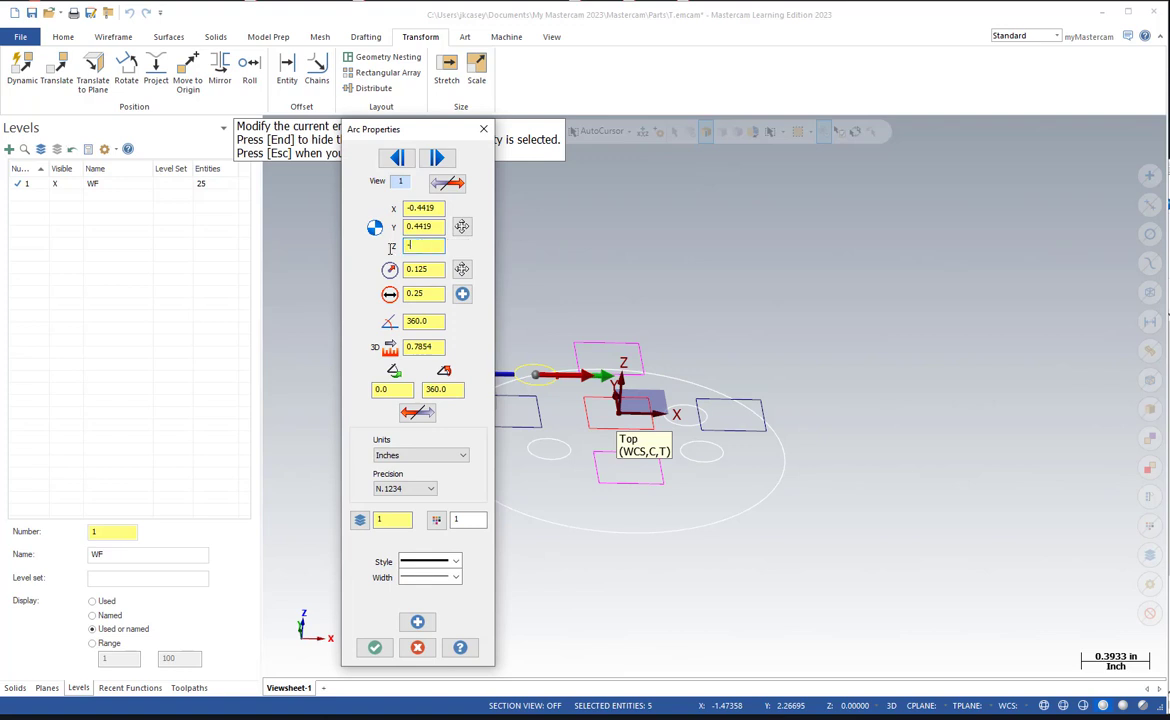
{"action": "key", "text": "Return"}
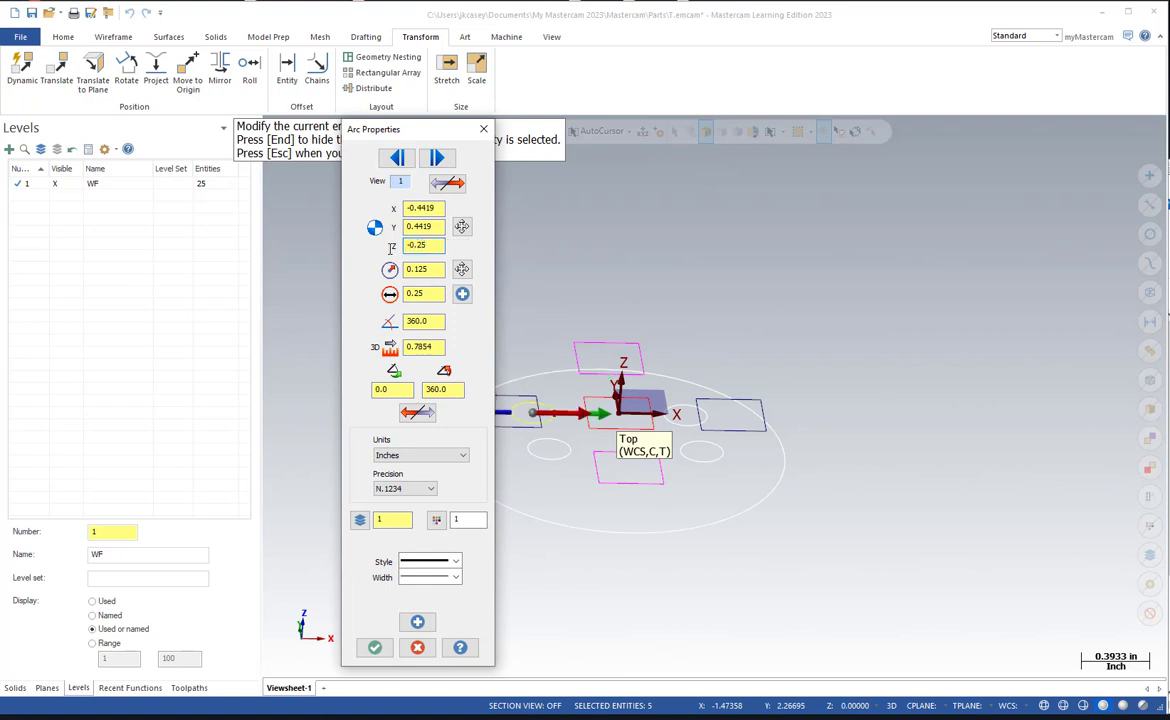
{"action": "left_click", "coordinate": [397, 158]}
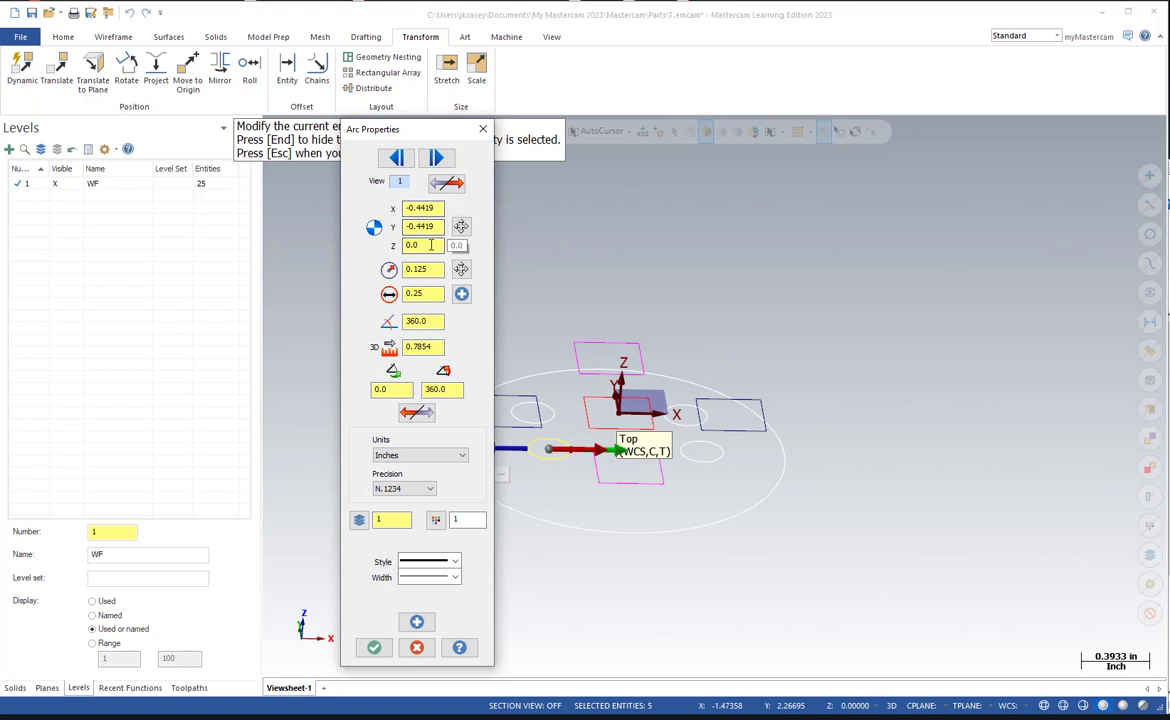
Set the center Z of the two bolt circle holes on the negative Y side to -.25 and accept the arc properties.
{"action": "left_click", "coordinate": [431, 245]}
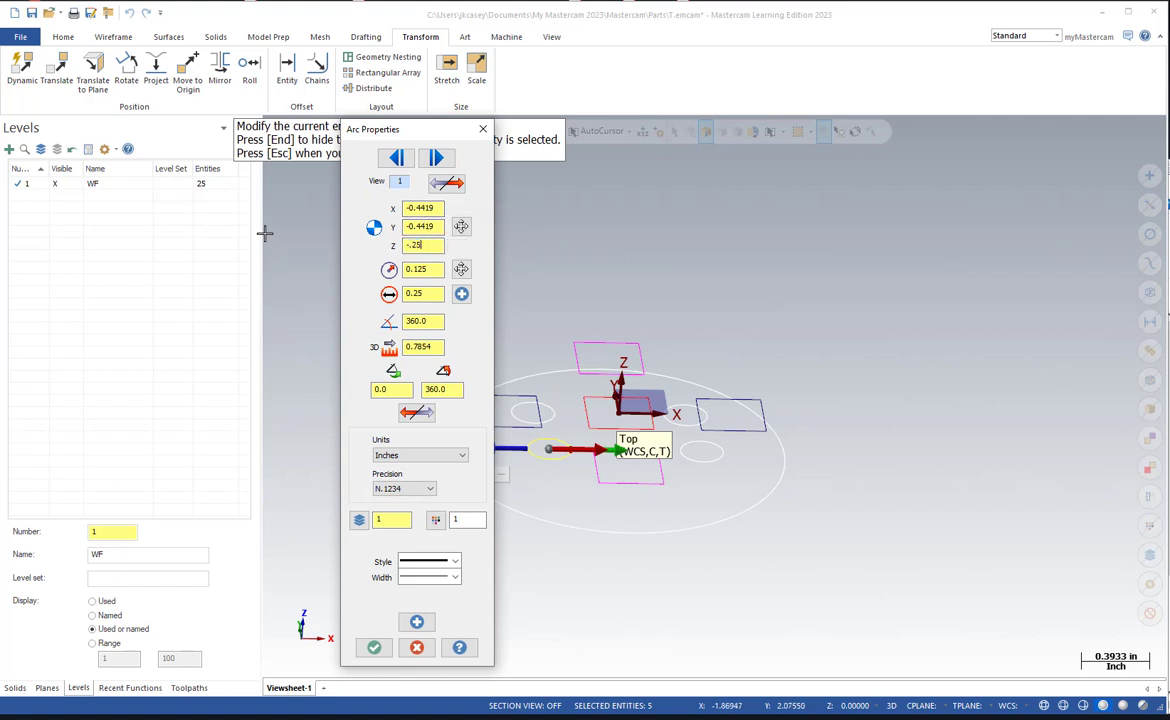
{"action": "type", "text": "-.25"}
{"action": "key", "text": "Return"}
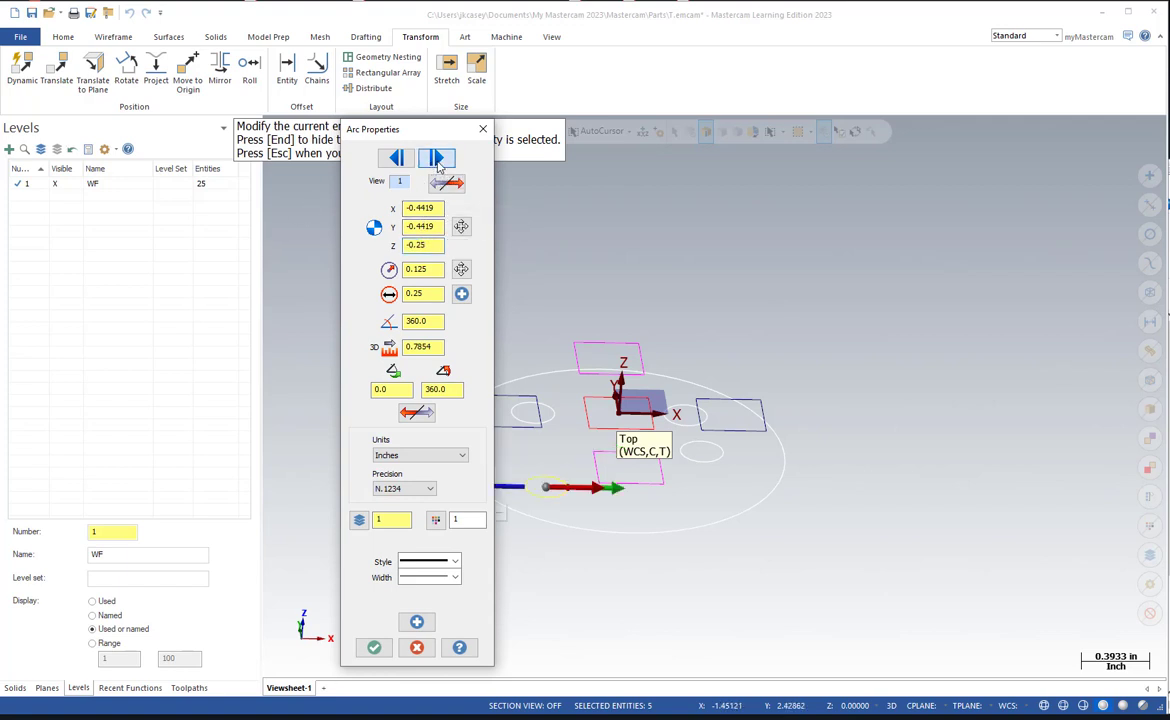
{"action": "left_click", "coordinate": [437, 158]}
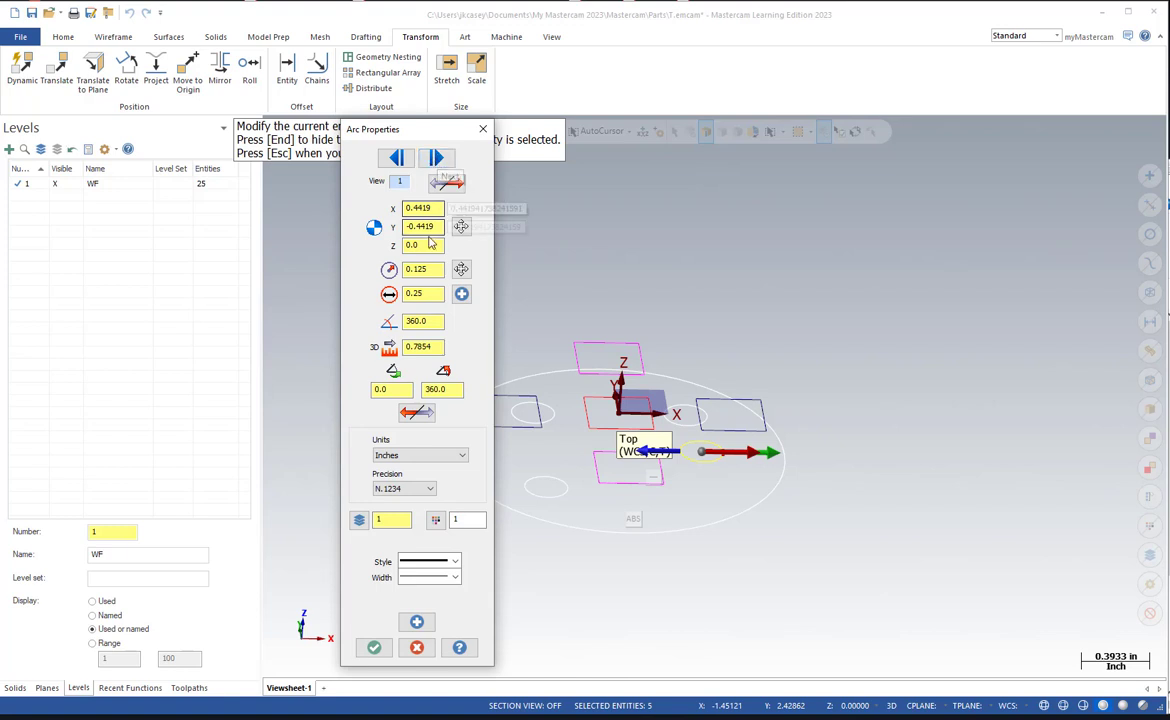
{"action": "left_click", "coordinate": [431, 245]}
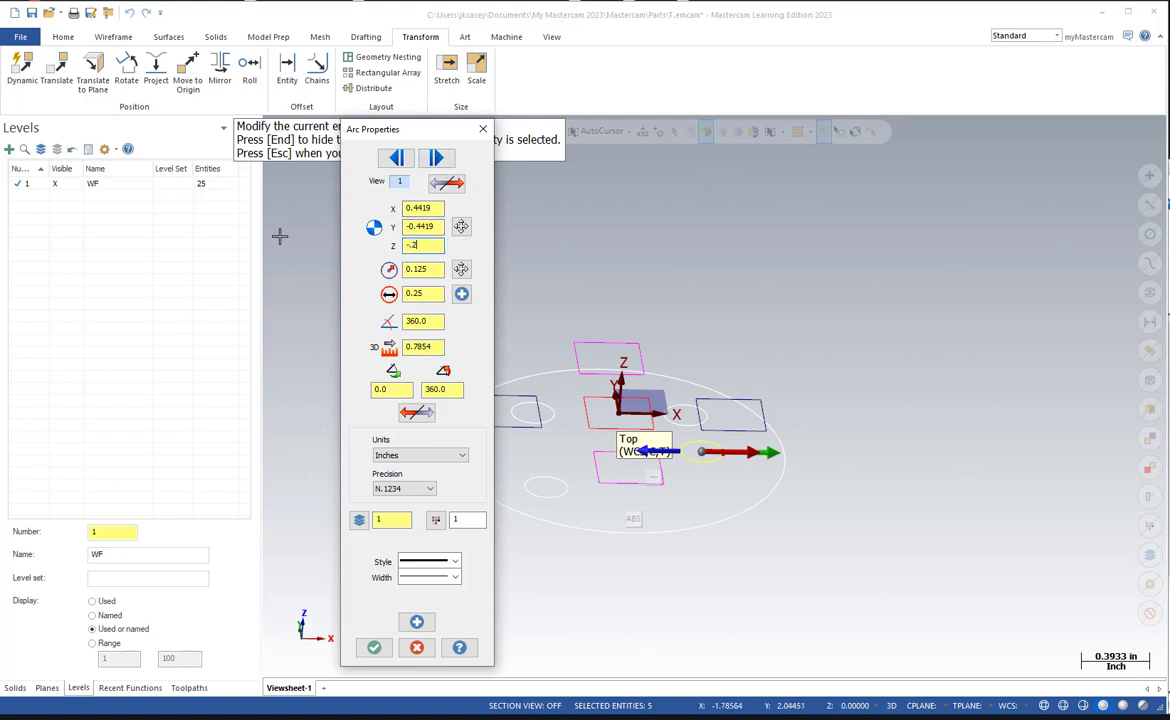
{"action": "key", "text": "Return"}
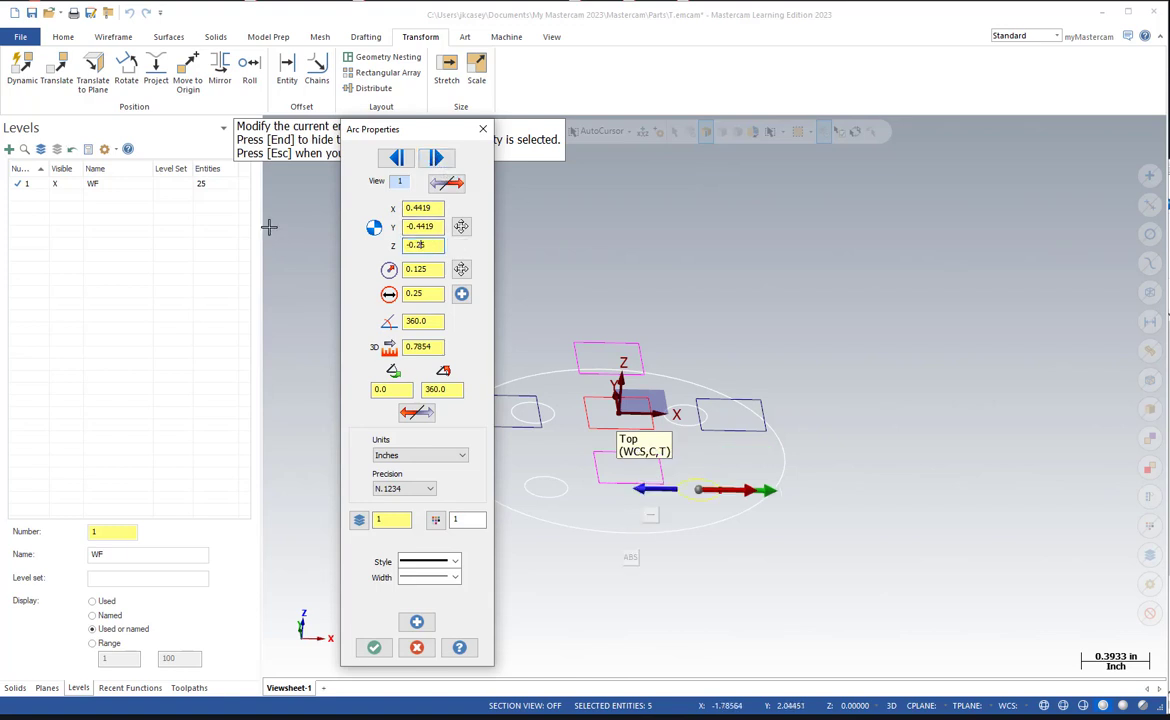
{"action": "left_click", "coordinate": [439, 158]}
{"action": "left_click", "coordinate": [439, 158]}
{"action": "left_click", "coordinate": [439, 158]}
{"action": "left_click", "coordinate": [439, 158]}
{"action": "left_click", "coordinate": [439, 158]}
{"action": "left_click", "coordinate": [439, 158]}
{"action": "left_click", "coordinate": [374, 647]}
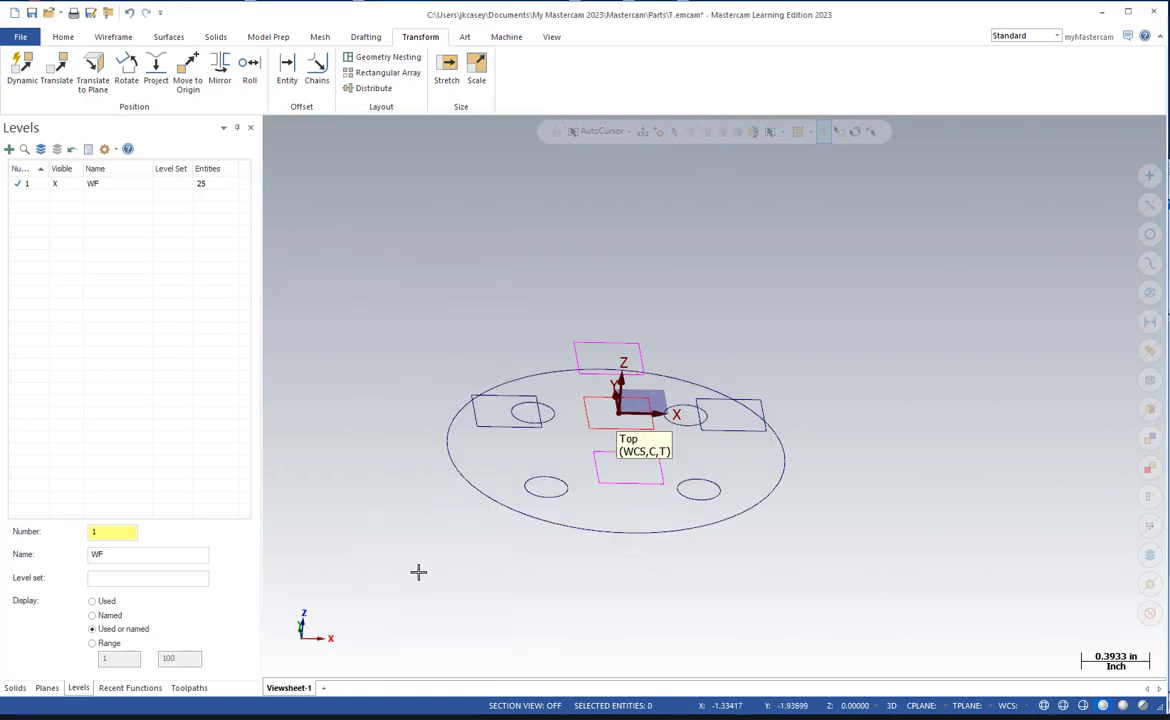
Create level 2 named "part" and make it the active level.
{"action": "middle_click_drag", "start_coordinate": [418, 571], "coordinate": [462, 571]}
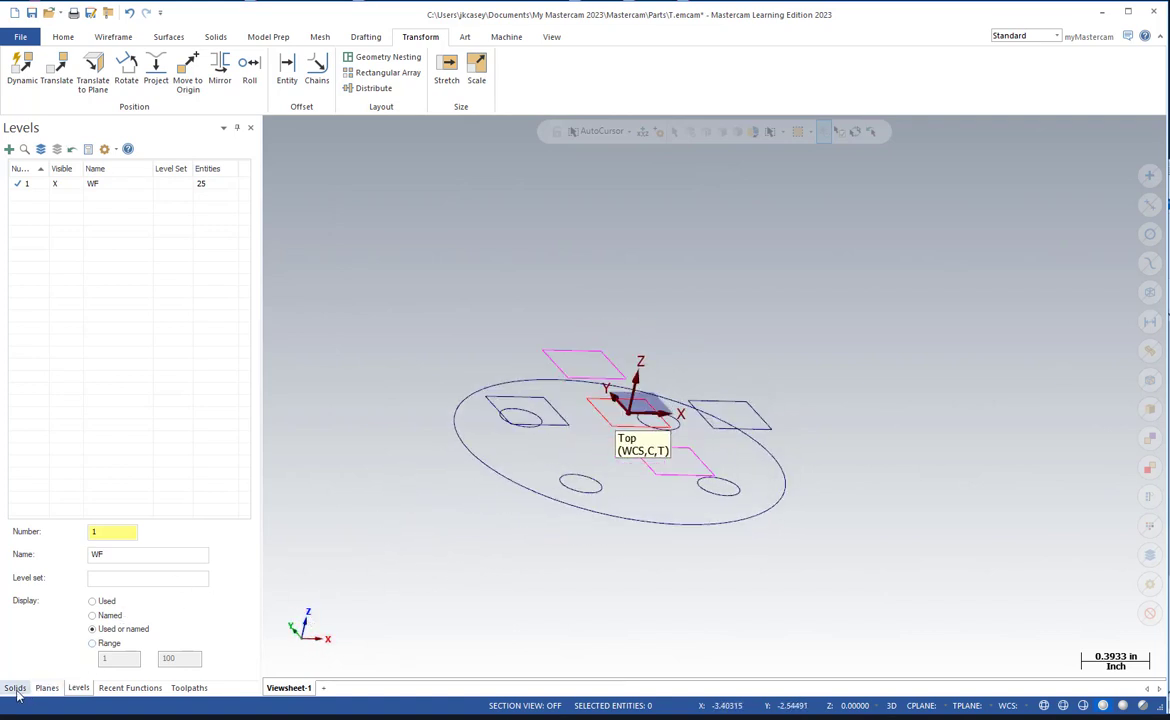
{"action": "double_click", "coordinate": [92, 533]}
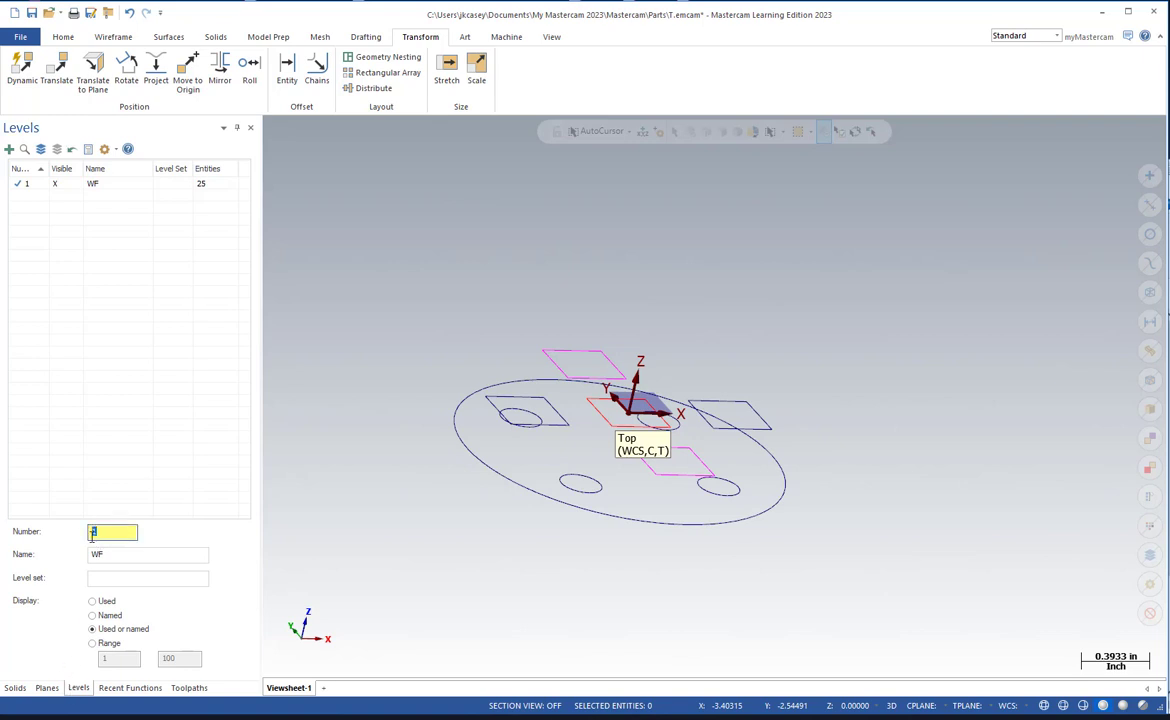
{"action": "key", "text": "Return"}
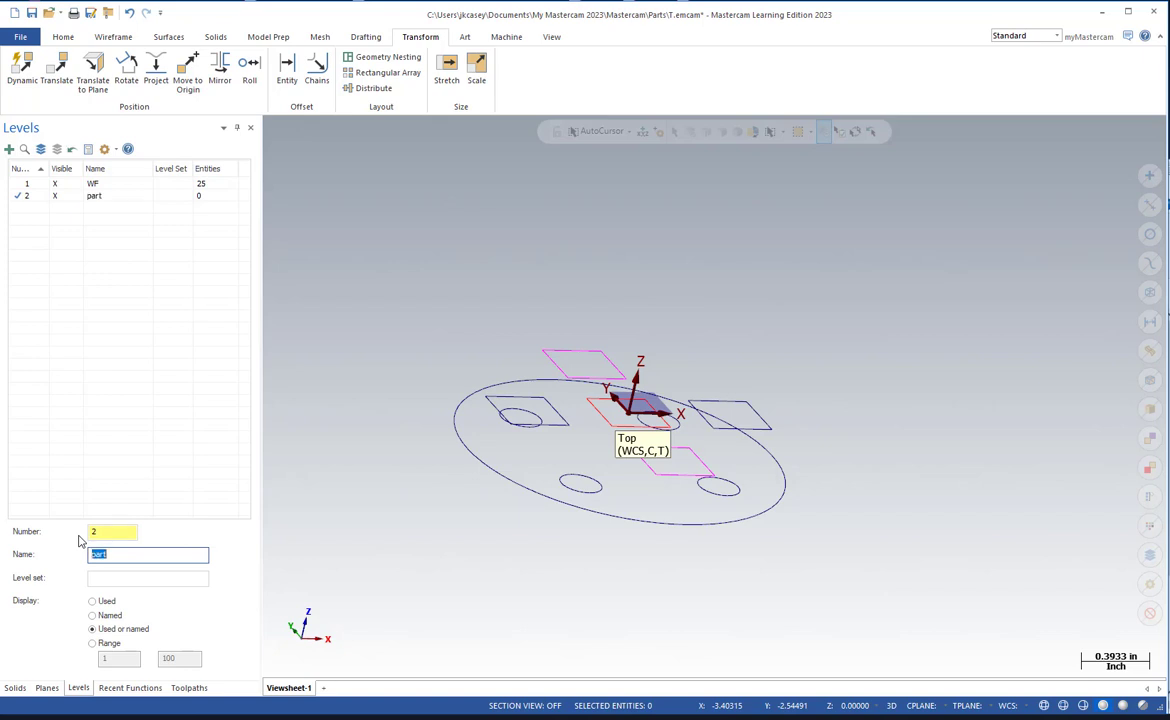
Start a solid extrusion and chain the outer circle and the four bolt circle holes as its profile.
{"action": "left_click", "coordinate": [215, 38]}
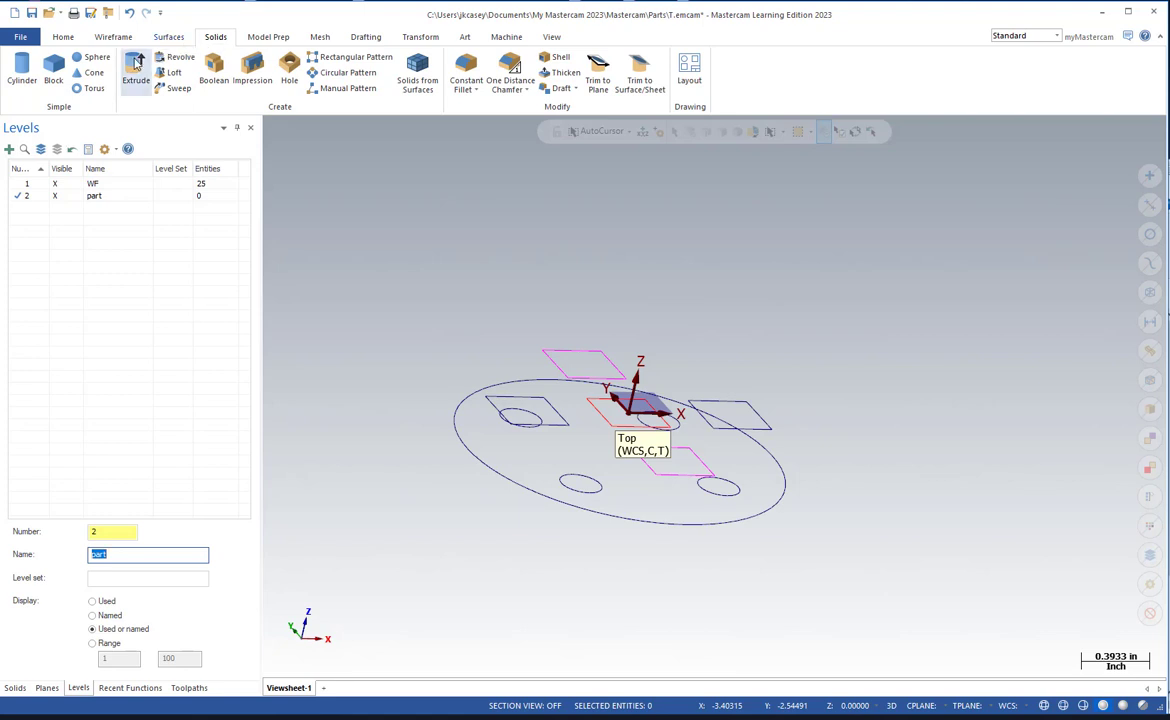
{"action": "left_click", "coordinate": [134, 60]}
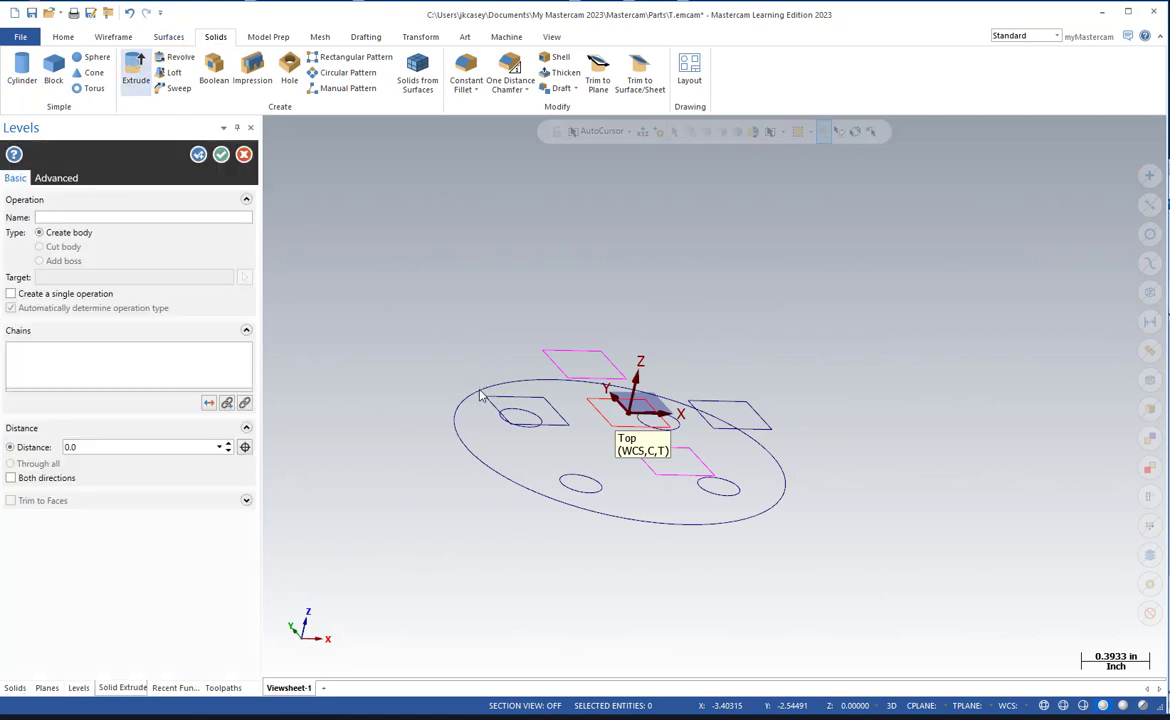
{"action": "left_click", "coordinate": [479, 388]}
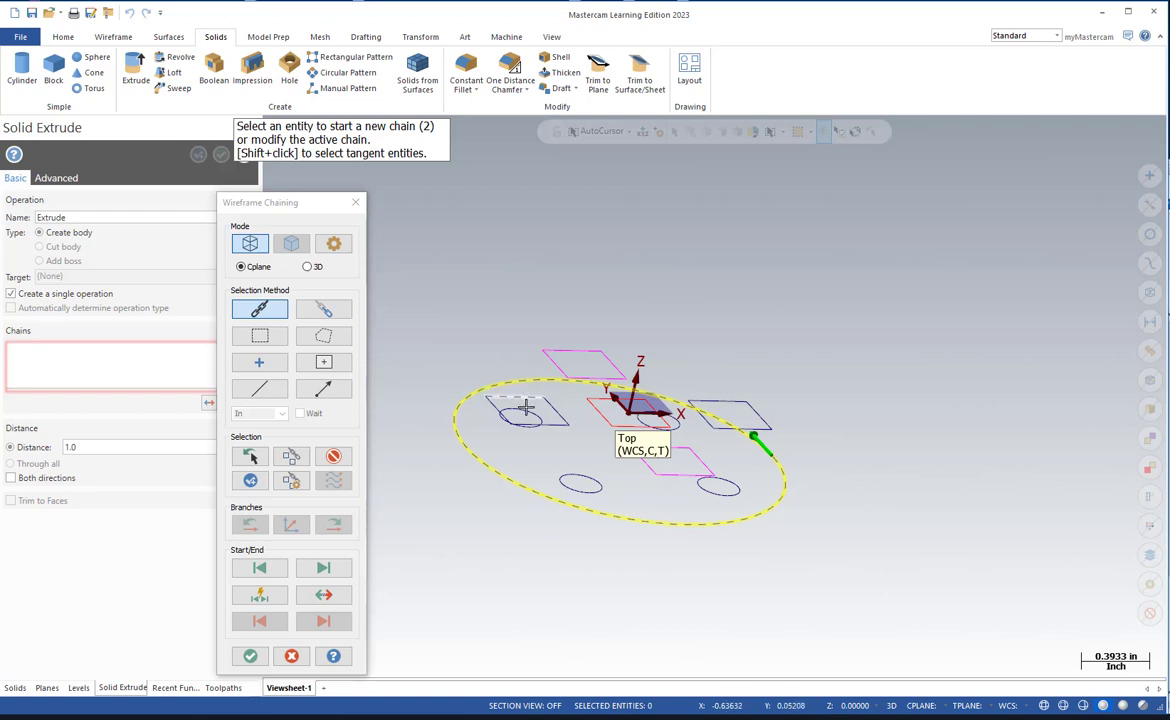
{"action": "middle_click_drag", "start_coordinate": [535, 475], "coordinate": [525, 449]}
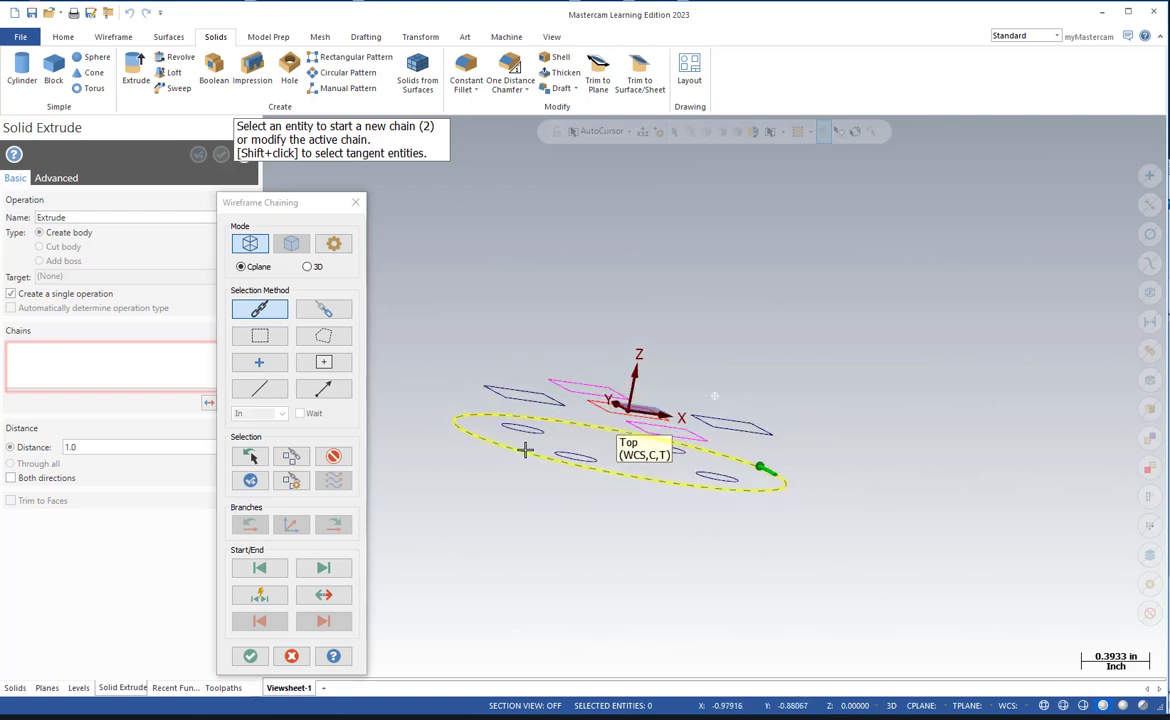
{"action": "left_click", "coordinate": [521, 435]}
{"action": "left_click", "coordinate": [573, 454]}
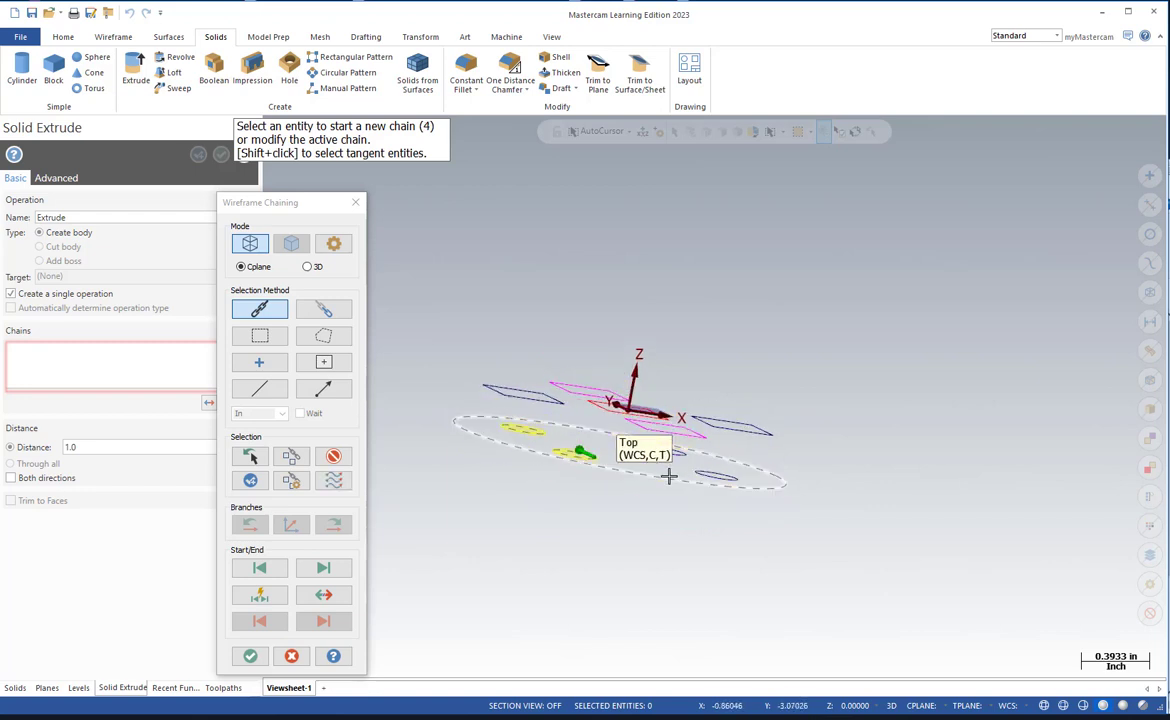
{"action": "left_click", "coordinate": [692, 461]}
{"action": "left_click", "coordinate": [603, 478]}
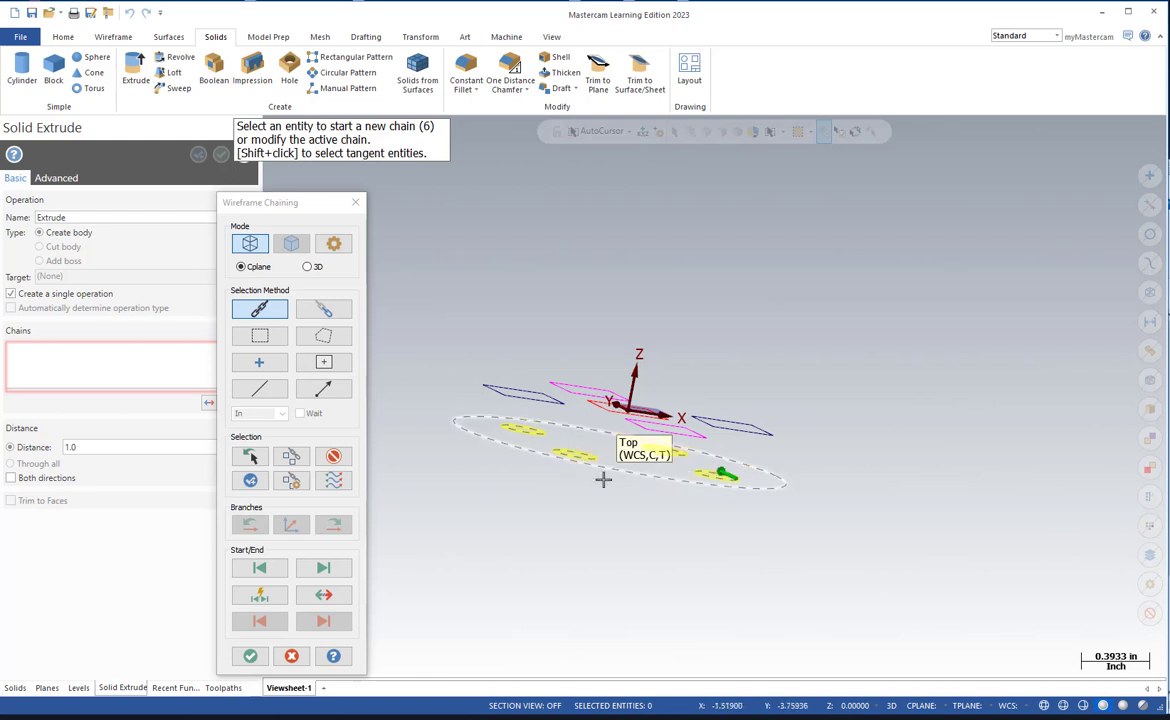
{"action": "middle_click_drag", "start_coordinate": [603, 478], "coordinate": [530, 530]}
{"action": "left_click", "coordinate": [250, 655]}
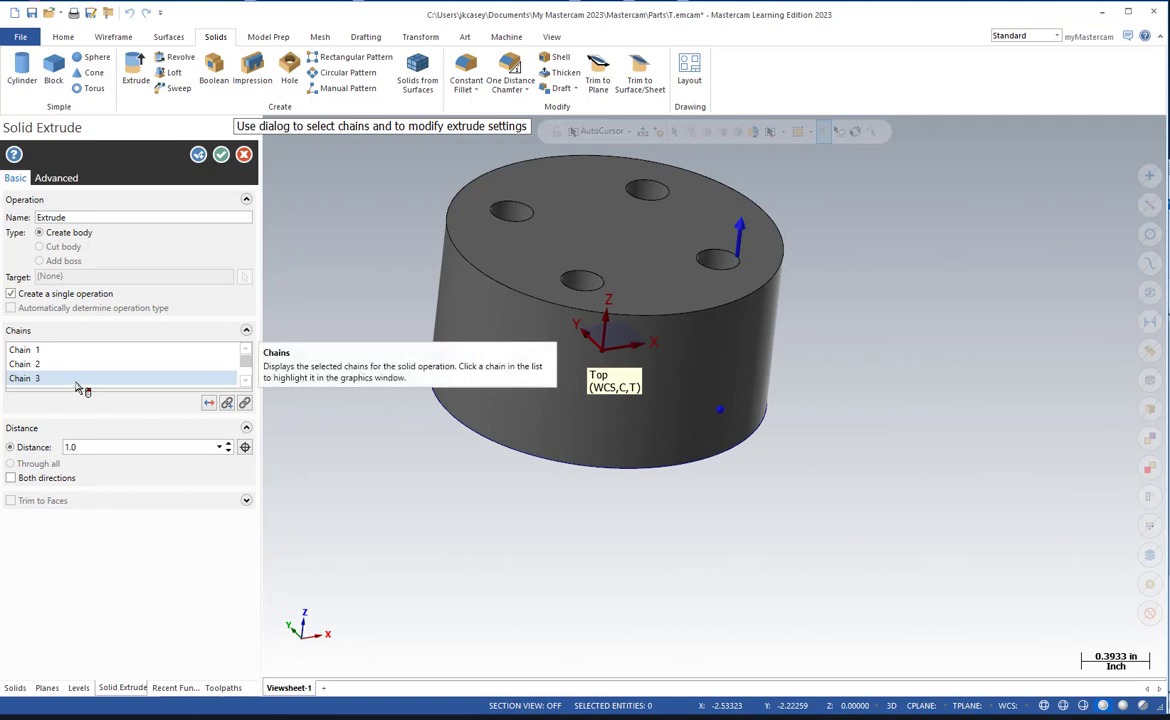
Reverse the extrusion to run downward, set its distance to 0.5 and create the base body, continuing with another extrusion.
{"action": "left_click", "coordinate": [208, 403]}
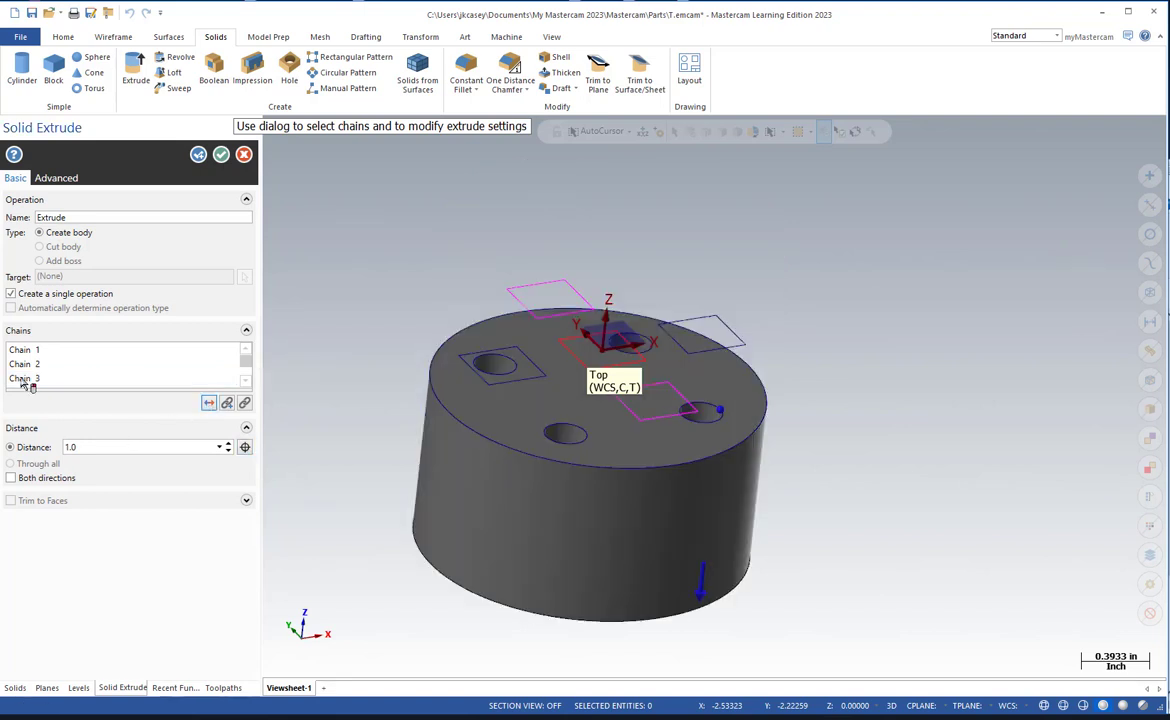
{"action": "left_click", "coordinate": [89, 446]}
{"action": "key", "text": "Return"}
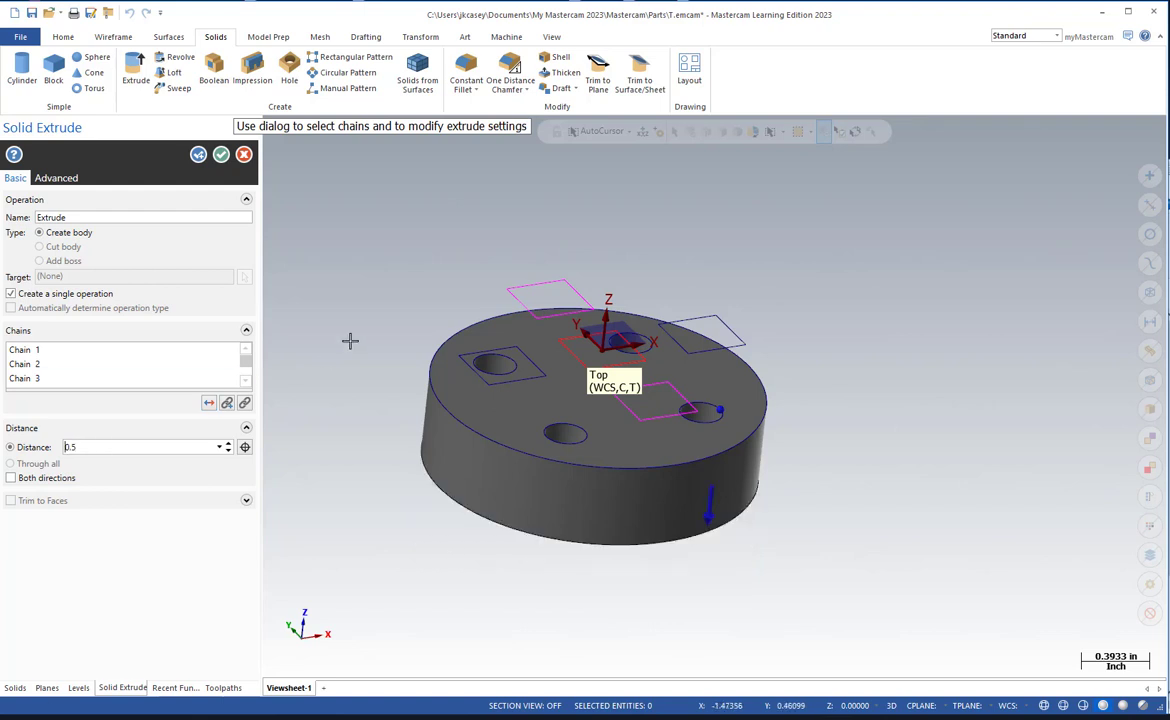
{"action": "mouse_move", "coordinate": [348, 340]}
{"action": "middle_mouse_down"}
{"action": "mouse_move", "coordinate": [358, 295]}
{"action": "mouse_move", "coordinate": [345, 334]}
{"action": "middle_mouse_up"}
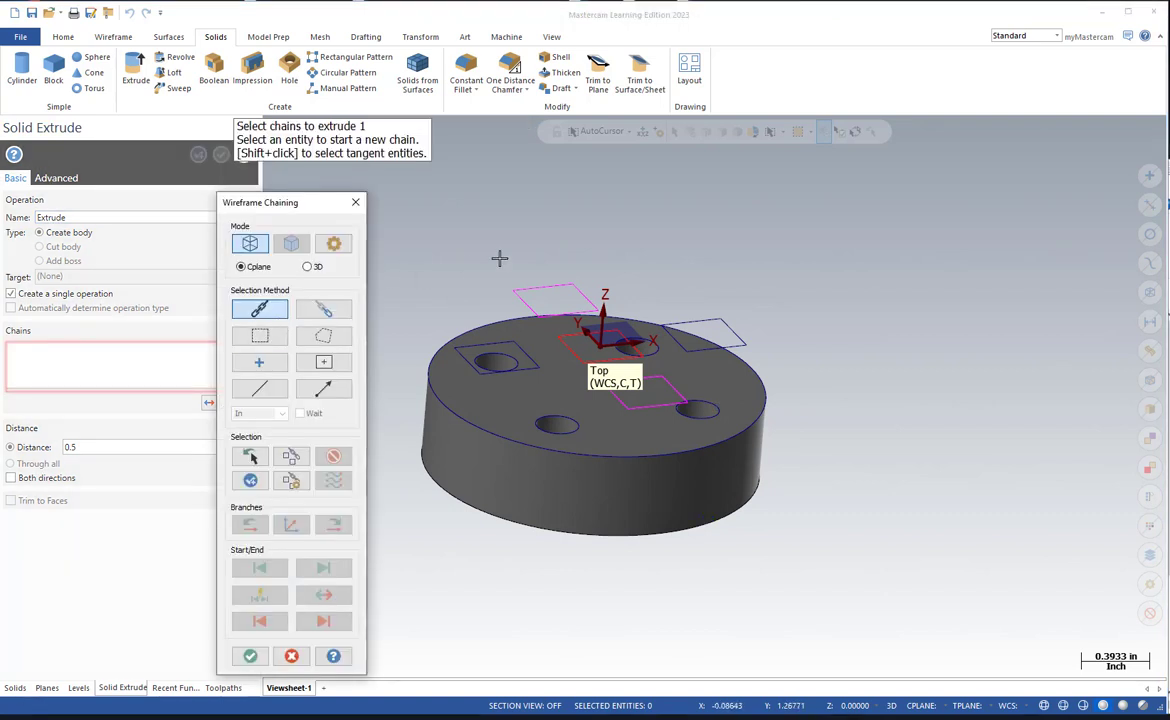
Chain the five square outlines as profiles for the second extrusion.
{"action": "left_click", "coordinate": [531, 285]}
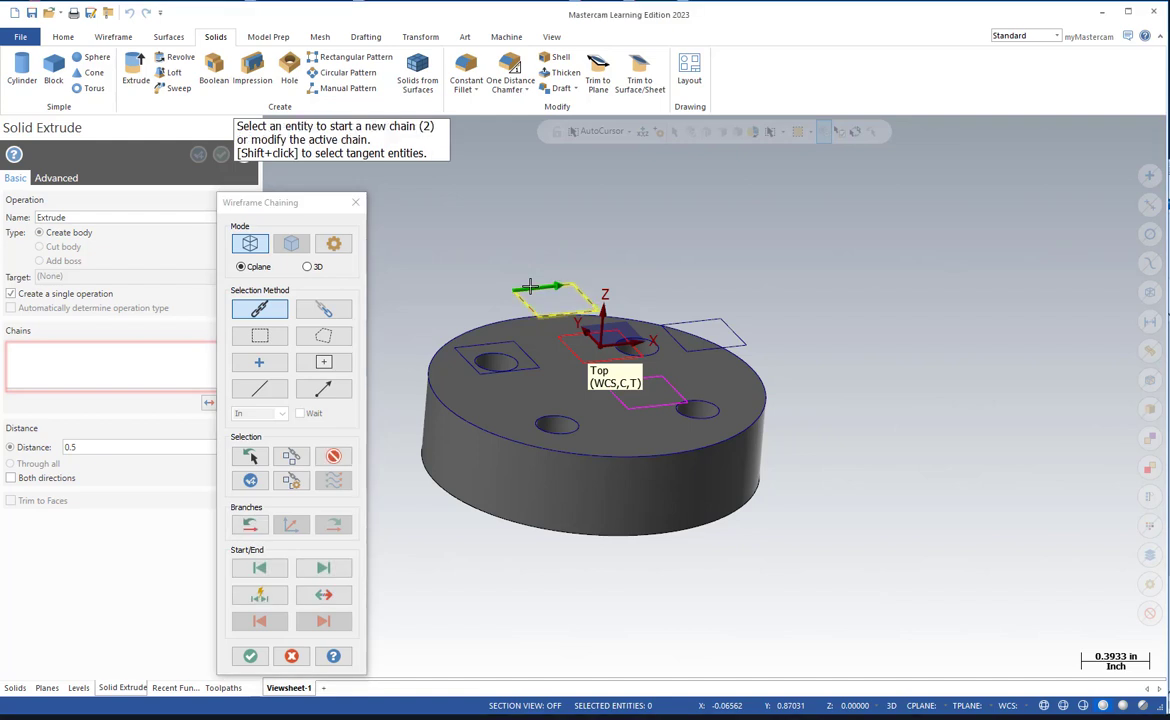
{"action": "left_click", "coordinate": [678, 318]}
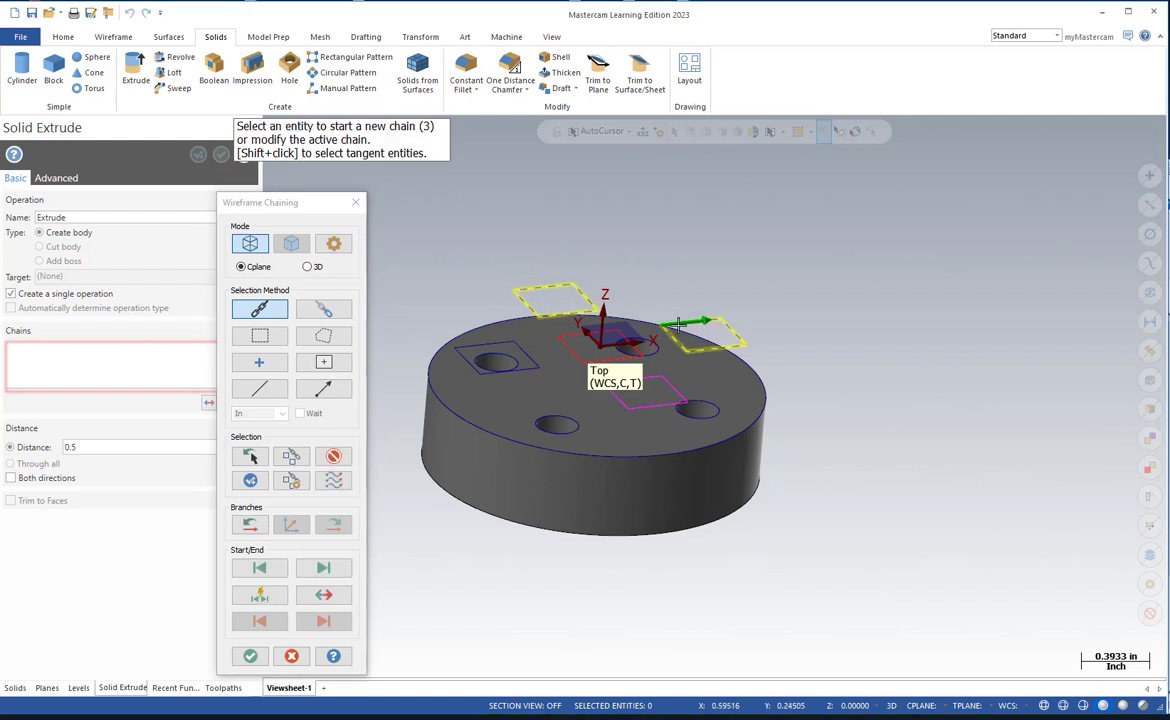
{"action": "left_click", "coordinate": [652, 375]}
{"action": "left_click", "coordinate": [612, 350]}
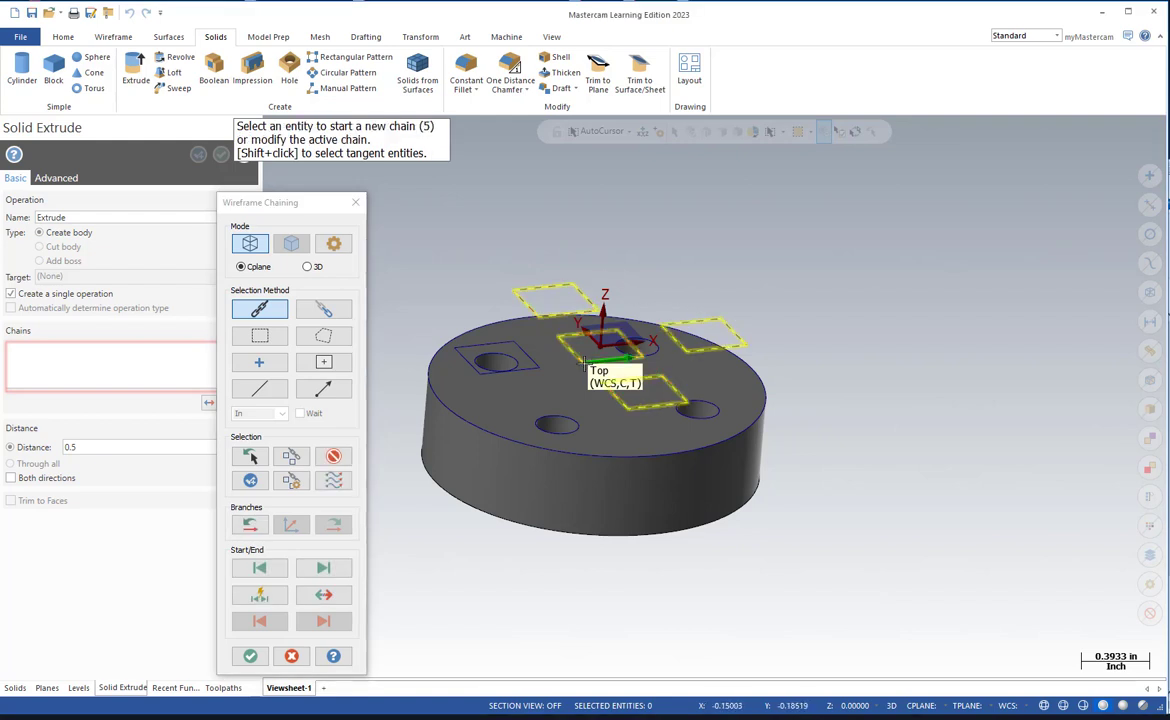
{"action": "left_click", "coordinate": [508, 372]}
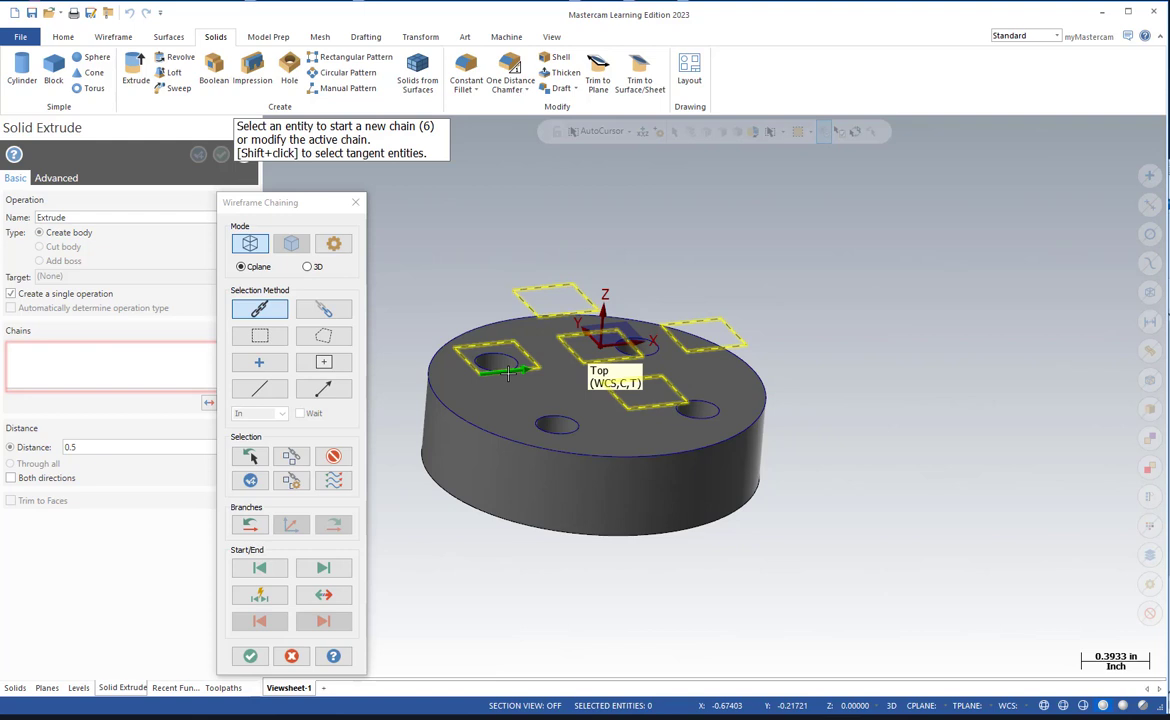
{"action": "left_click", "coordinate": [250, 657]}
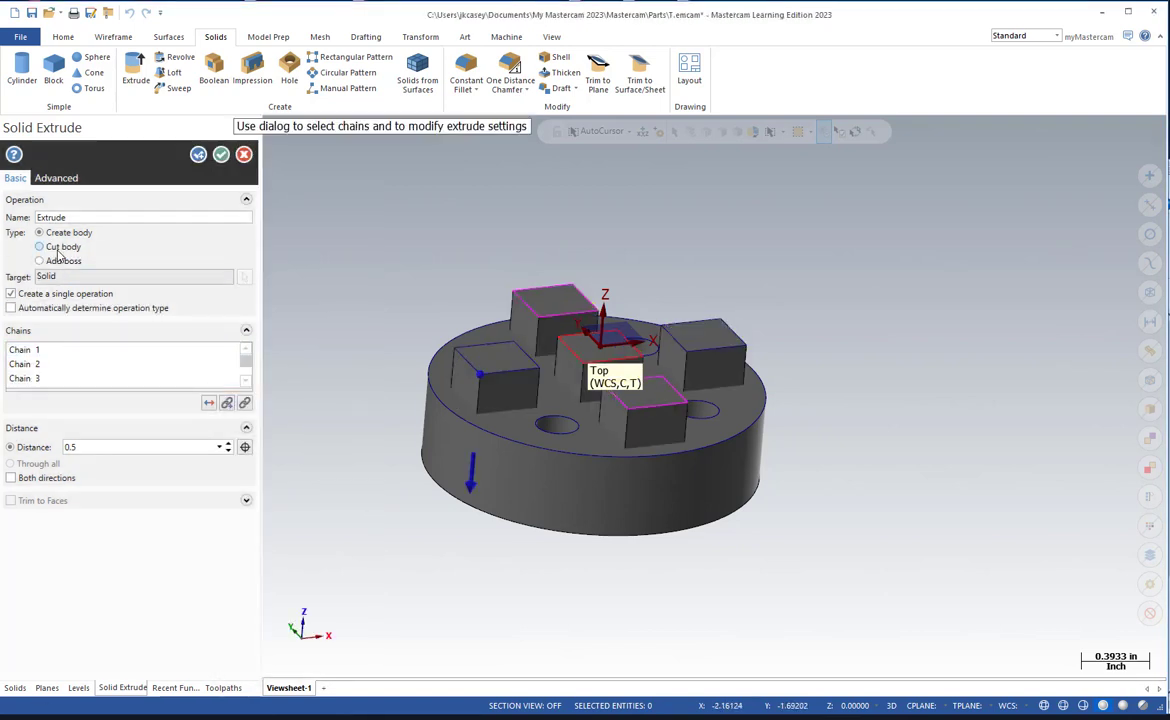
Add the five squares to the base solid as bosses, keeping the 0.5 downward extrusion.
{"action": "left_click", "coordinate": [39, 261]}
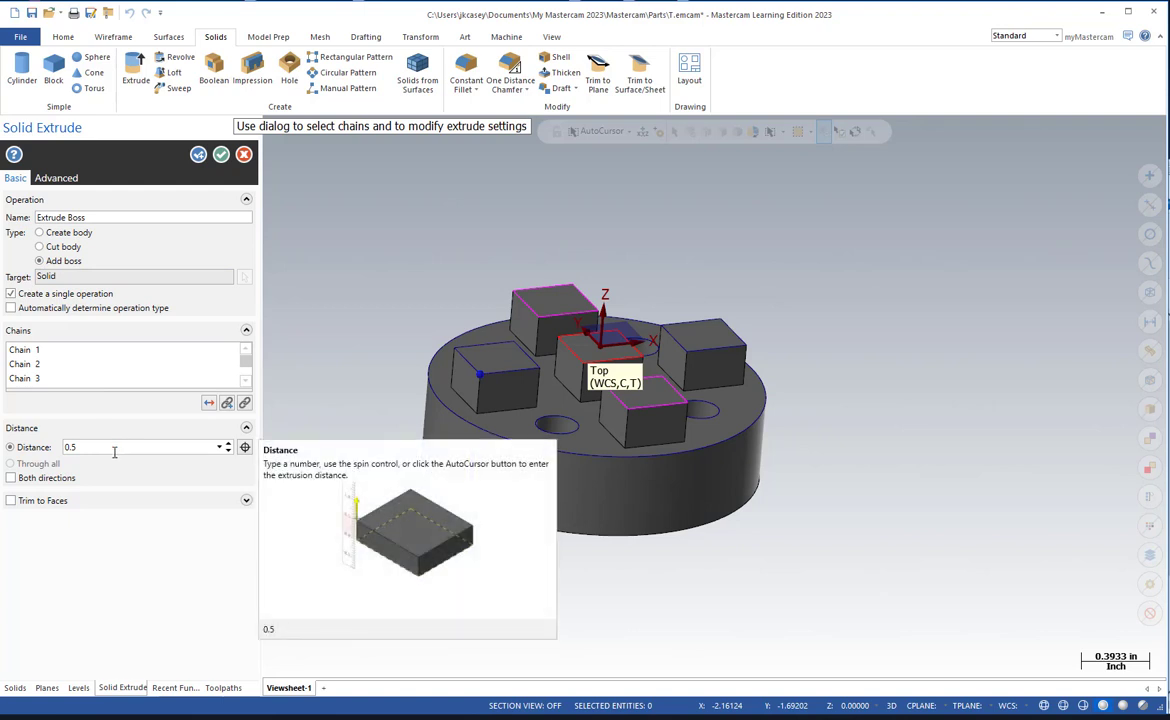
{"action": "left_click", "coordinate": [221, 156]}
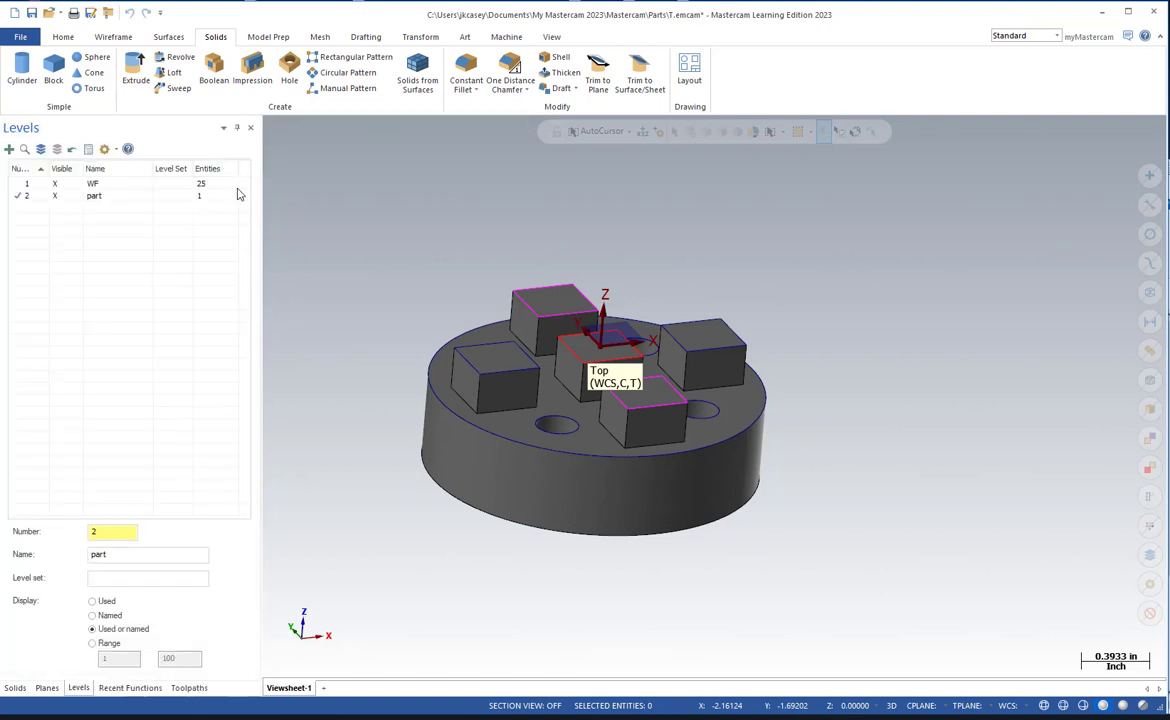
Inspect the solid from above and switch to Acrobat to compare it with sheet 3 of the TITAN-6M 2020.PDF drawing.
{"action": "middle_click_drag", "start_coordinate": [416, 258], "coordinate": [383, 329]}
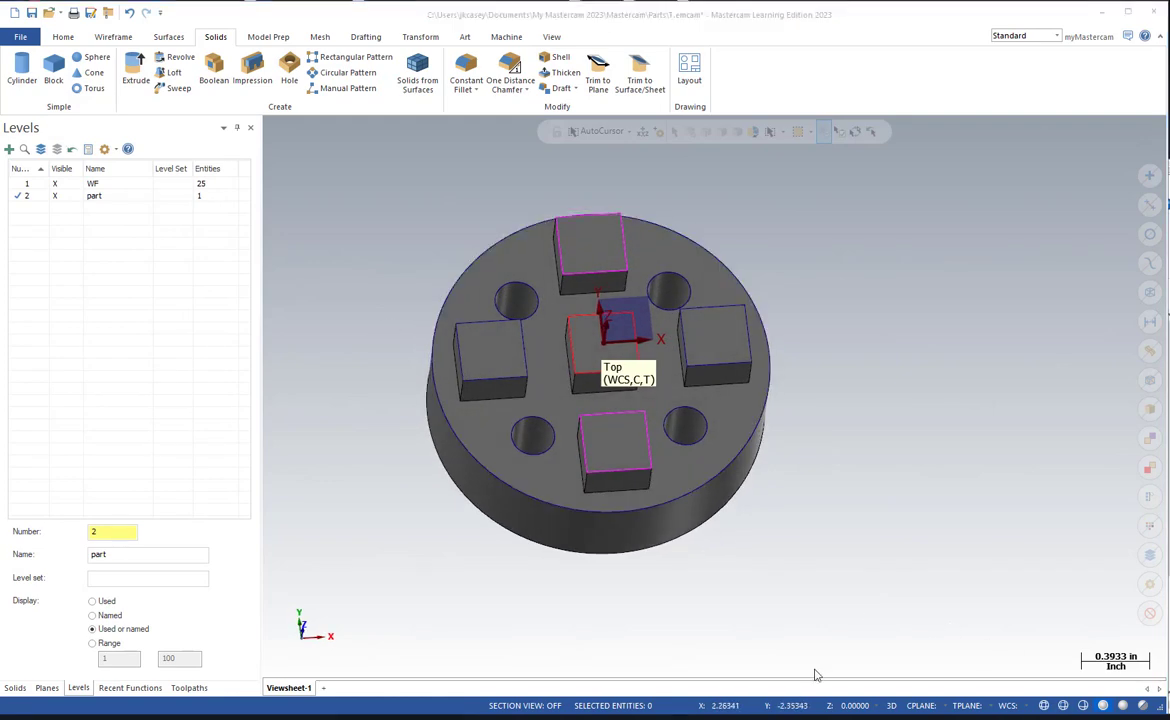
{"action": "mouse_move", "coordinate": [0, 150]}
{"action": "left_mouse_down"}
{"action": "mouse_move", "coordinate": [601, 110]}
{"action": "mouse_move", "coordinate": [736, 14]}
{"action": "mouse_move", "coordinate": [728, 19]}
{"action": "left_mouse_up"}
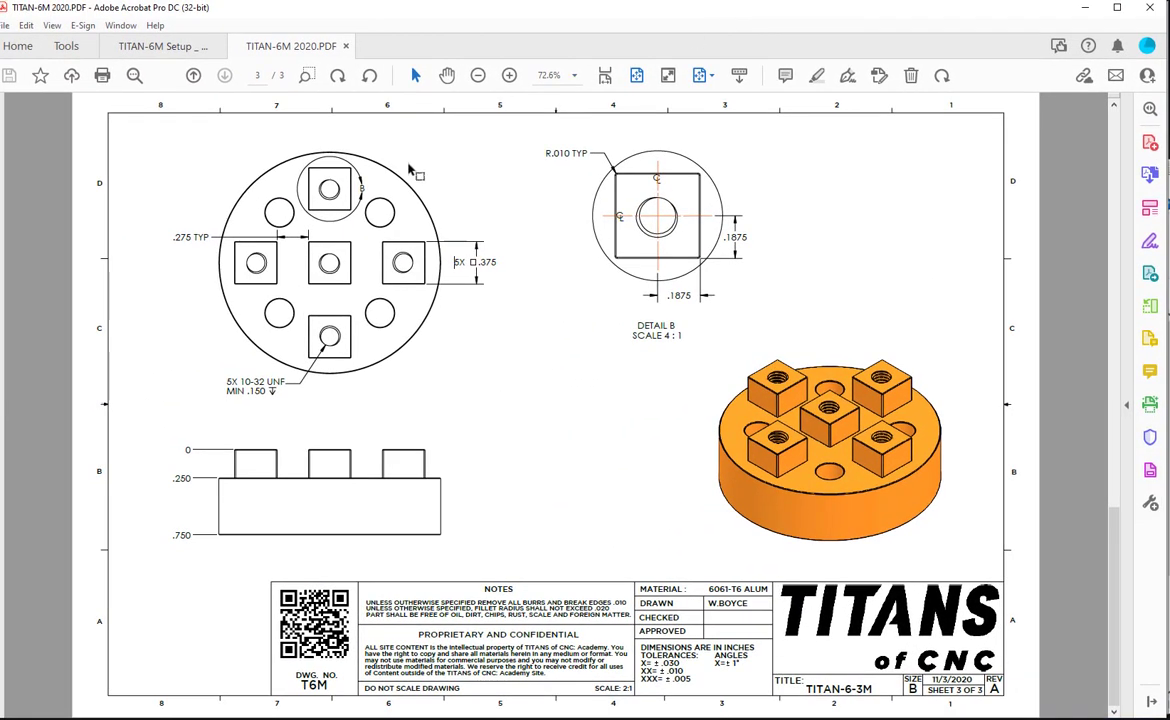
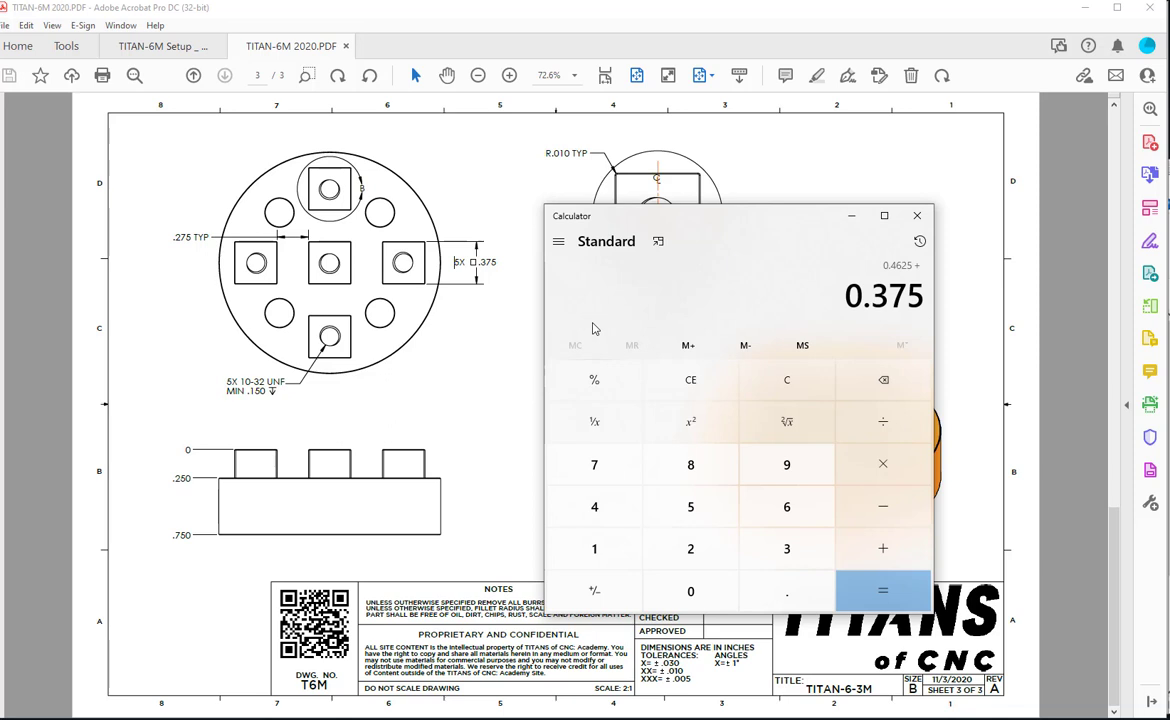
Add 0.275 and 0.1875 to the running calculator sum, total it, and return to the solid model in Mastercam.
{"action": "key", "text": "plus"}
{"action": "type", "text": ".275"}
{"action": "key", "text": "plus"}
{"action": "type", "text": ".1875"}
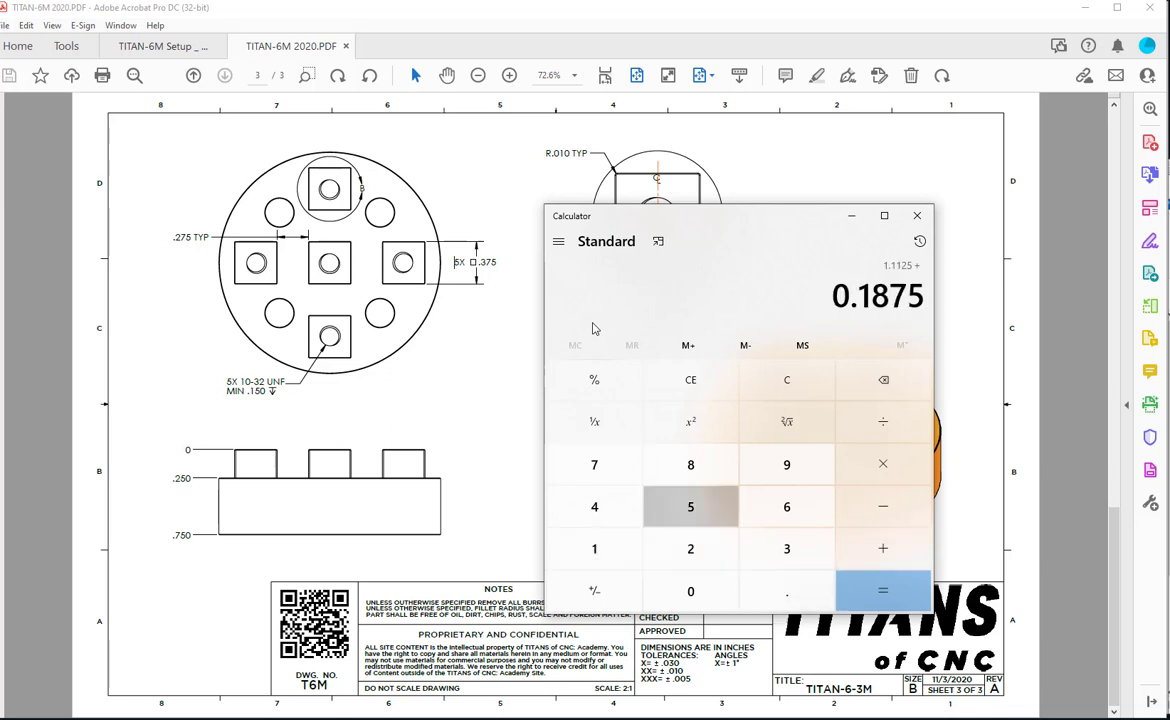
{"action": "key", "text": "Return"}
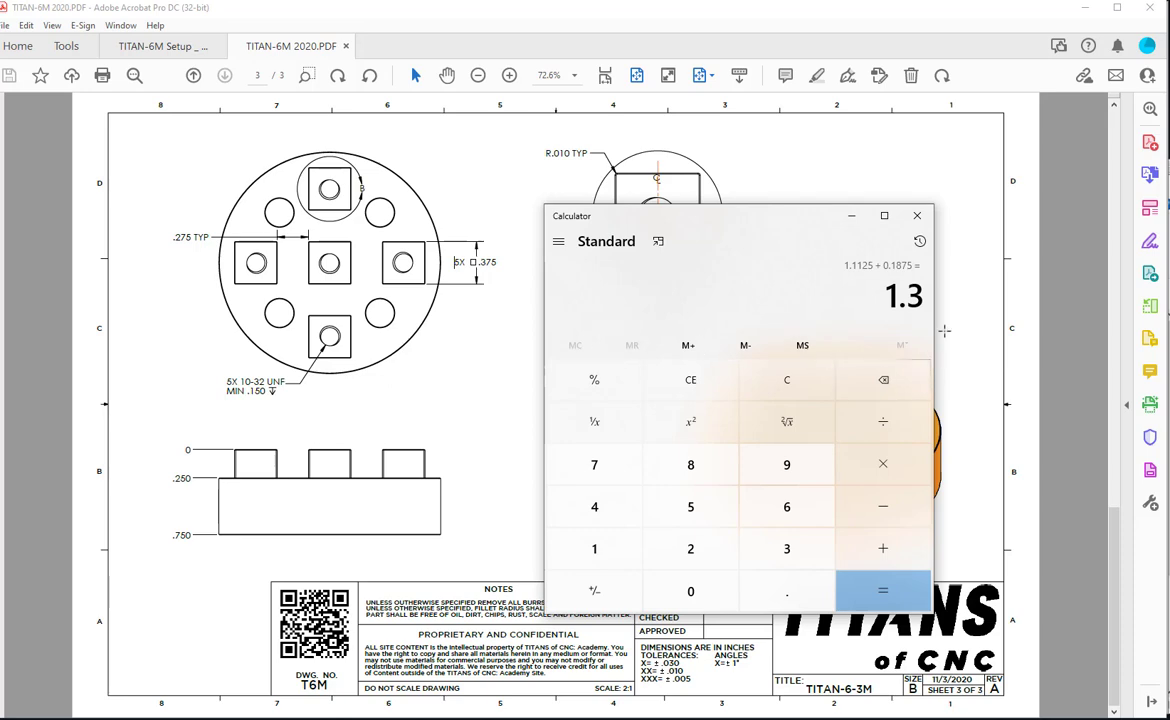
{"action": "left_click", "coordinate": [1085, 7]}
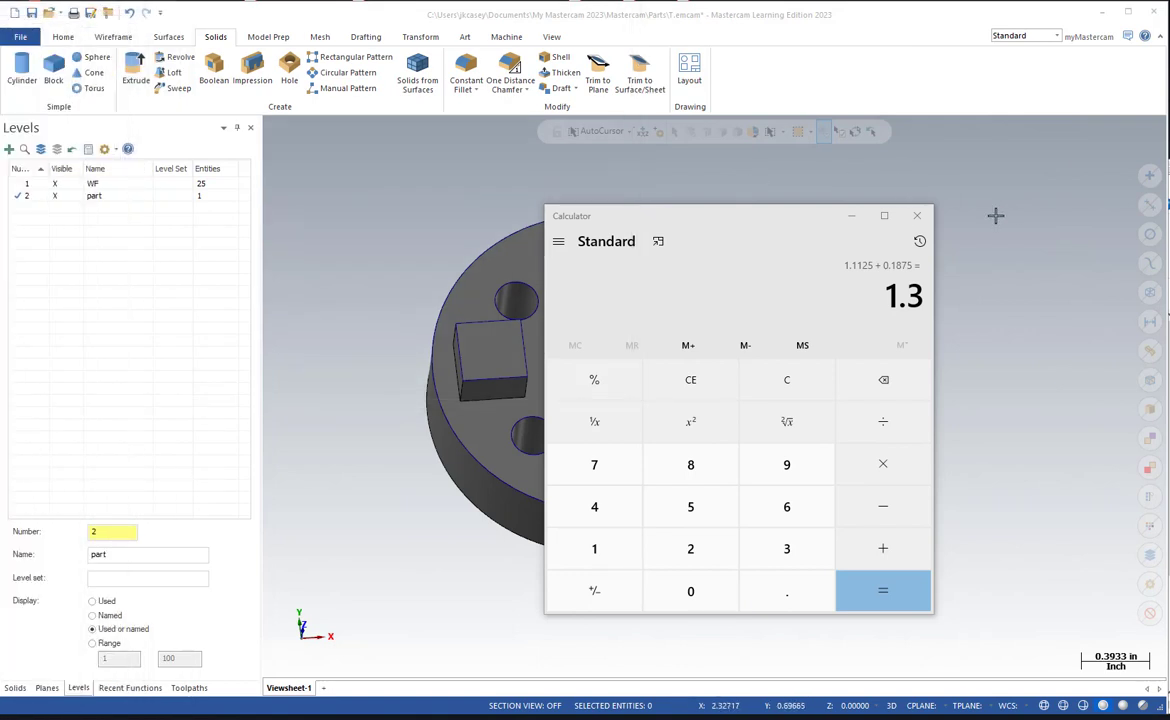
{"action": "left_click", "coordinate": [851, 215]}
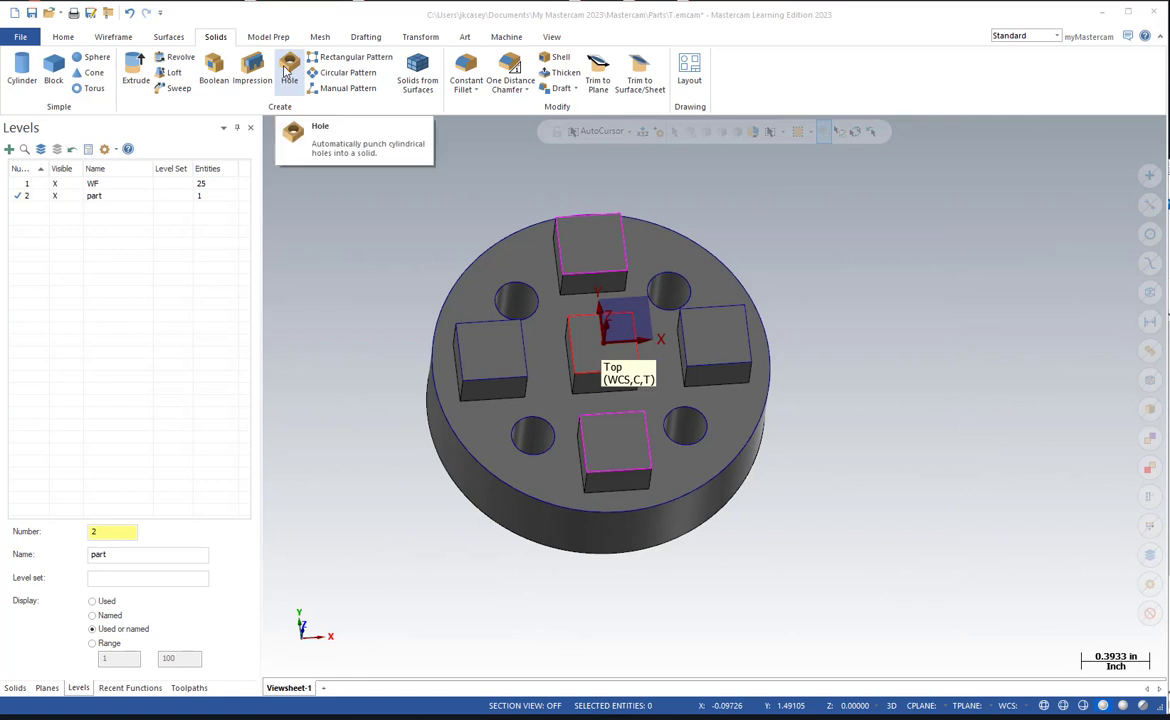
Set up a four-instance full bolt circle centred on the origin with a diameter of 1.3.
{"action": "left_click", "coordinate": [286, 71]}
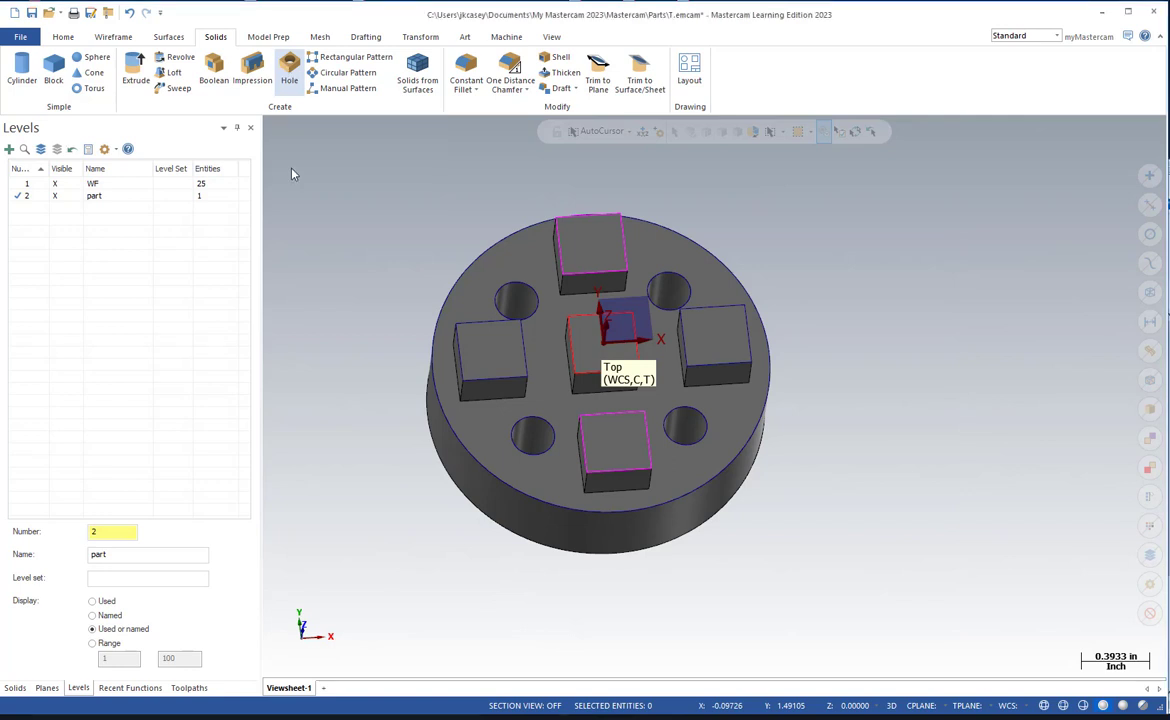
{"action": "left_click", "coordinate": [244, 154]}
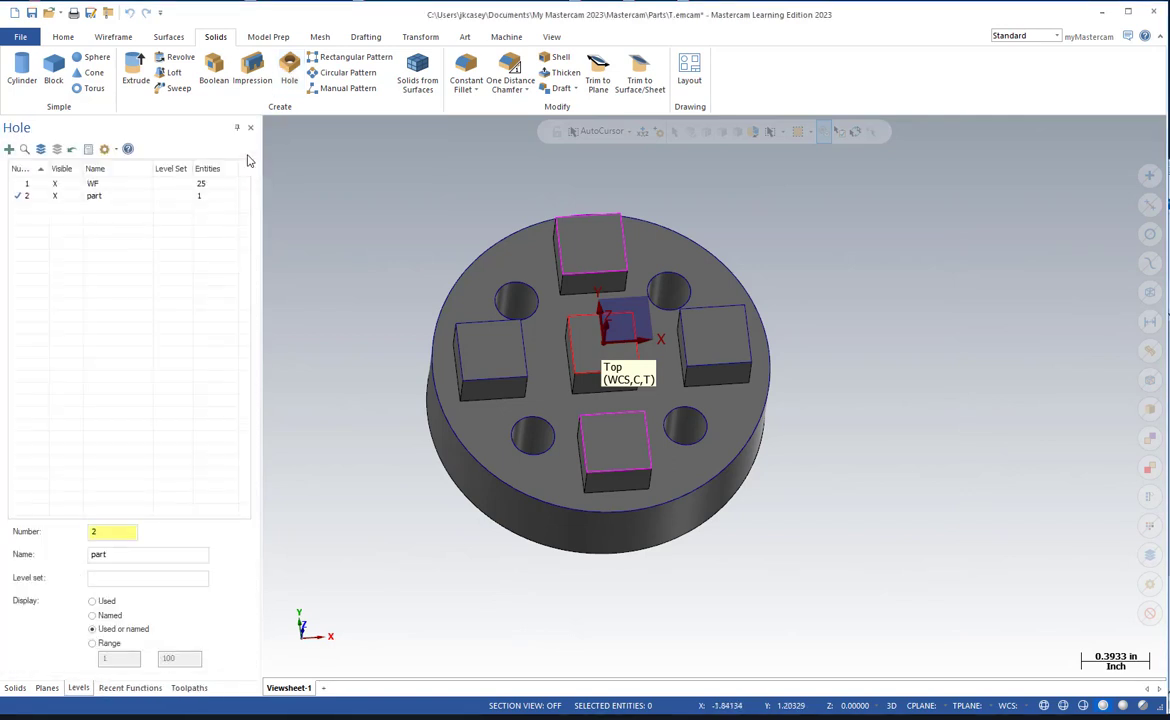
{"action": "left_click", "coordinate": [118, 38]}
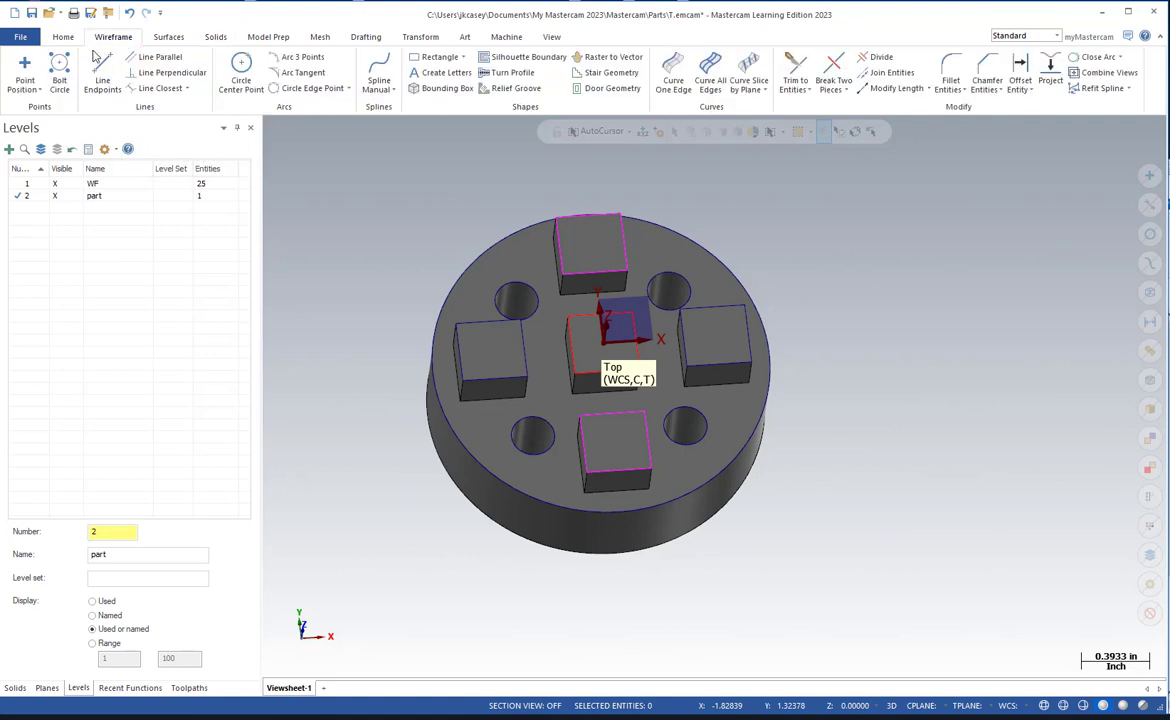
{"action": "left_click", "coordinate": [58, 75]}
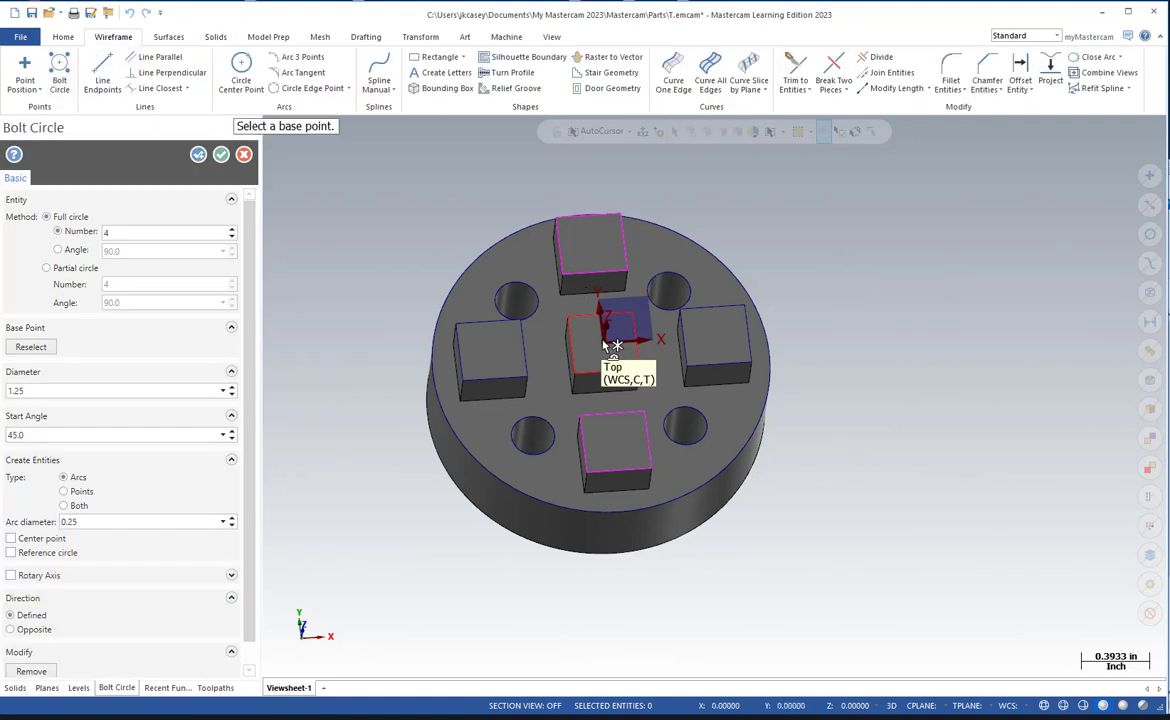
{"action": "left_click", "coordinate": [610, 346]}
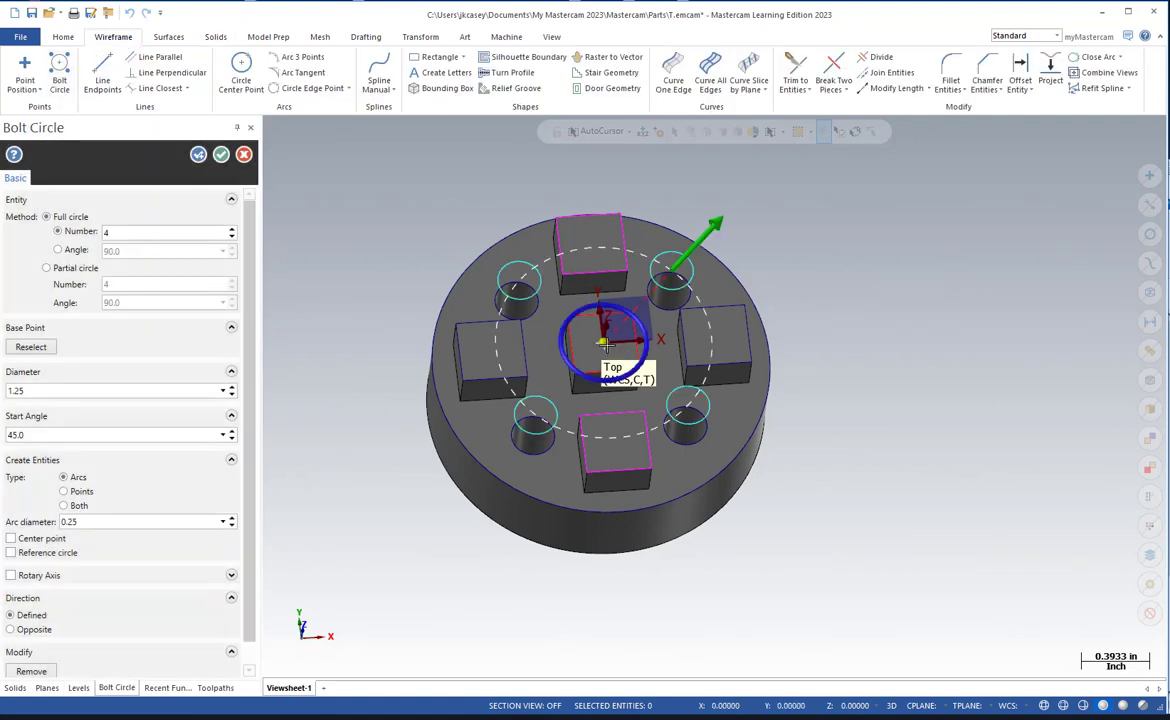
{"action": "left_click", "coordinate": [77, 391]}
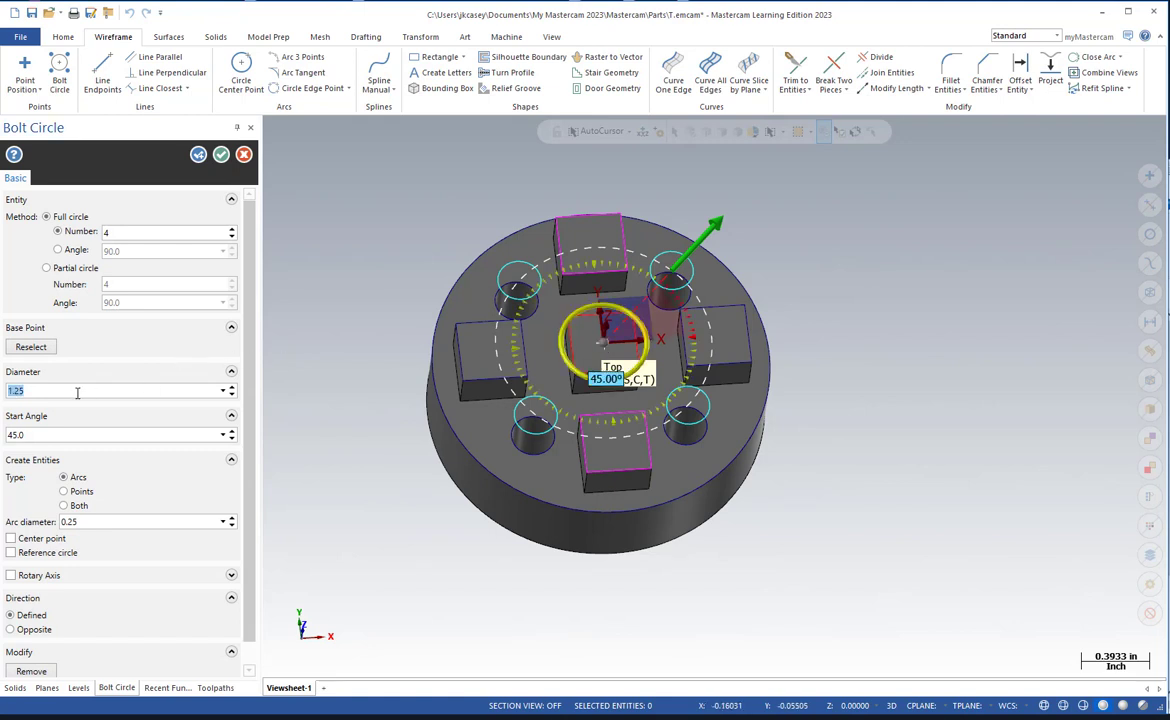
{"action": "type", "text": "1"}
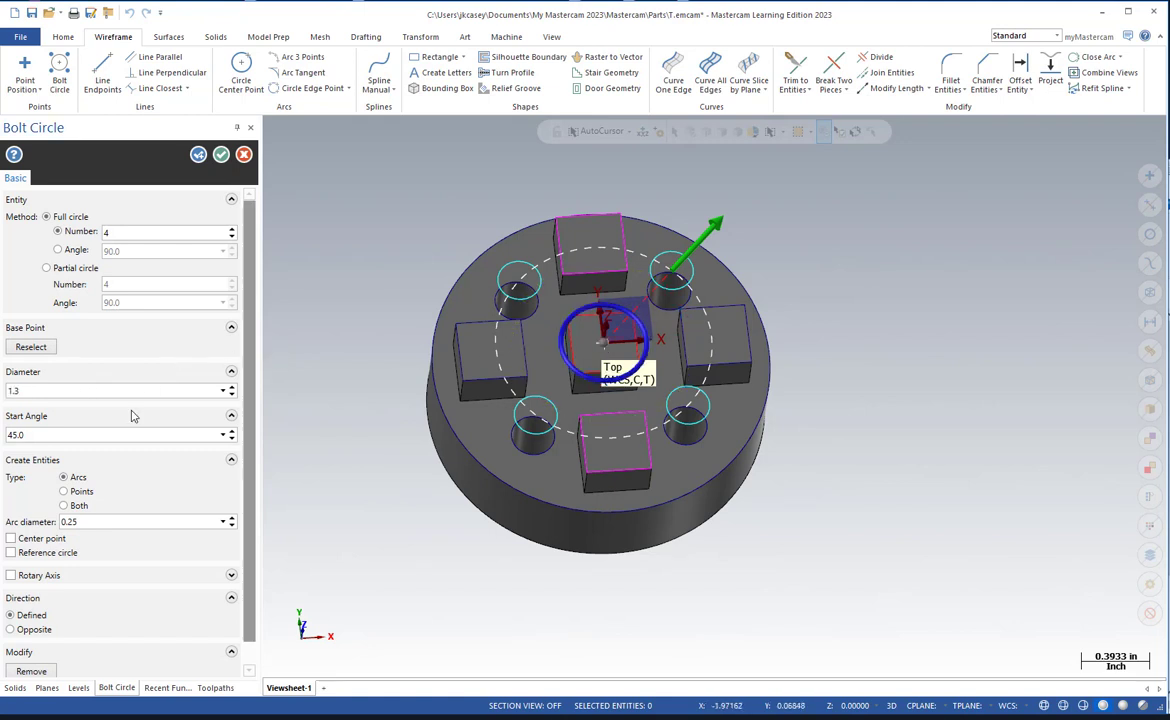
Set the bolt circle's start angle to 0 and create its entities as points on the four outer bosses.
{"action": "left_click", "coordinate": [90, 435]}
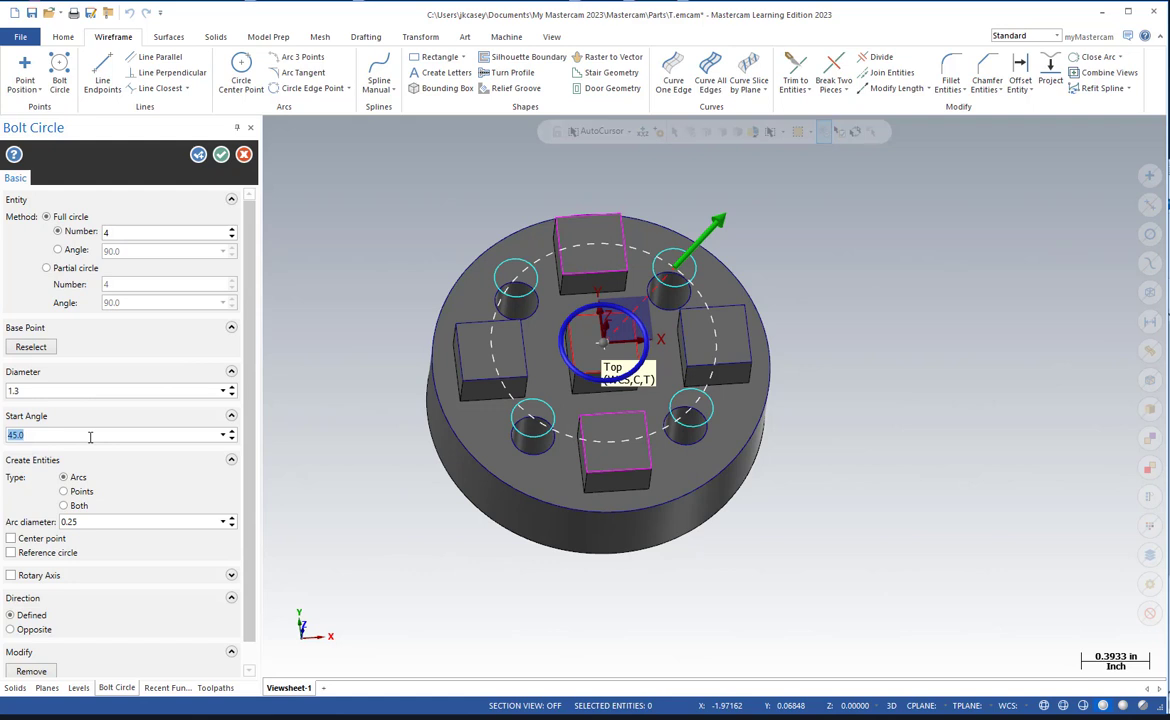
{"action": "type", "text": "0"}
{"action": "key", "text": "Return"}
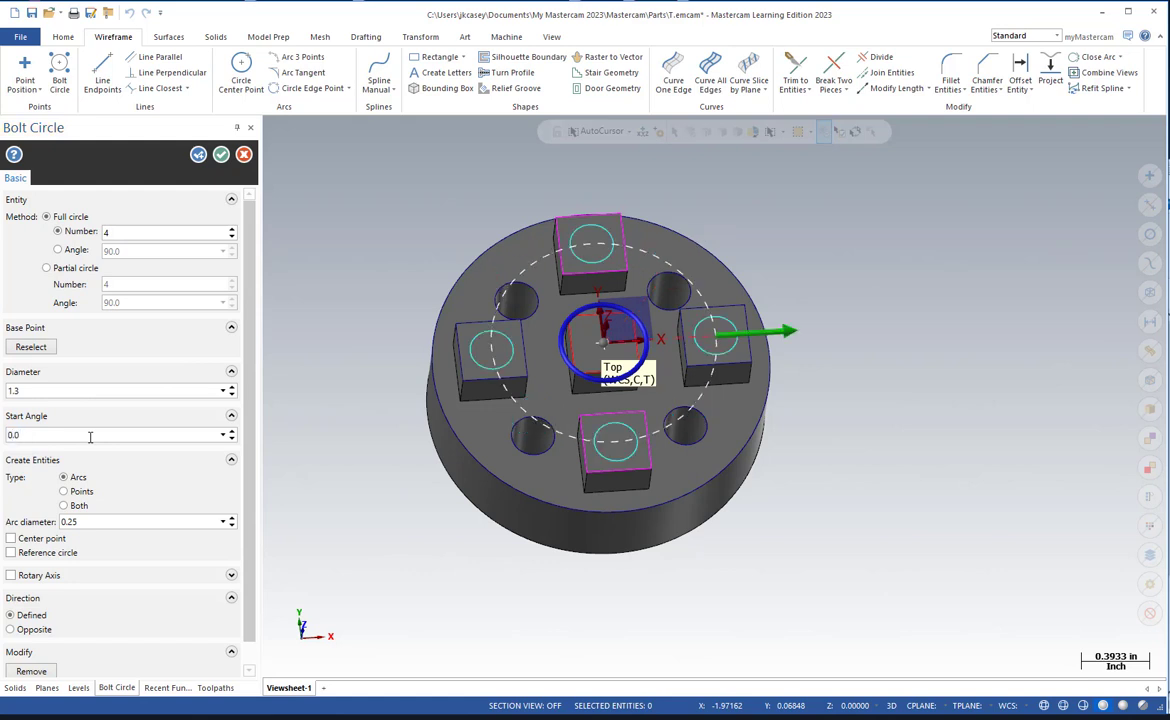
{"action": "left_click", "coordinate": [63, 492]}
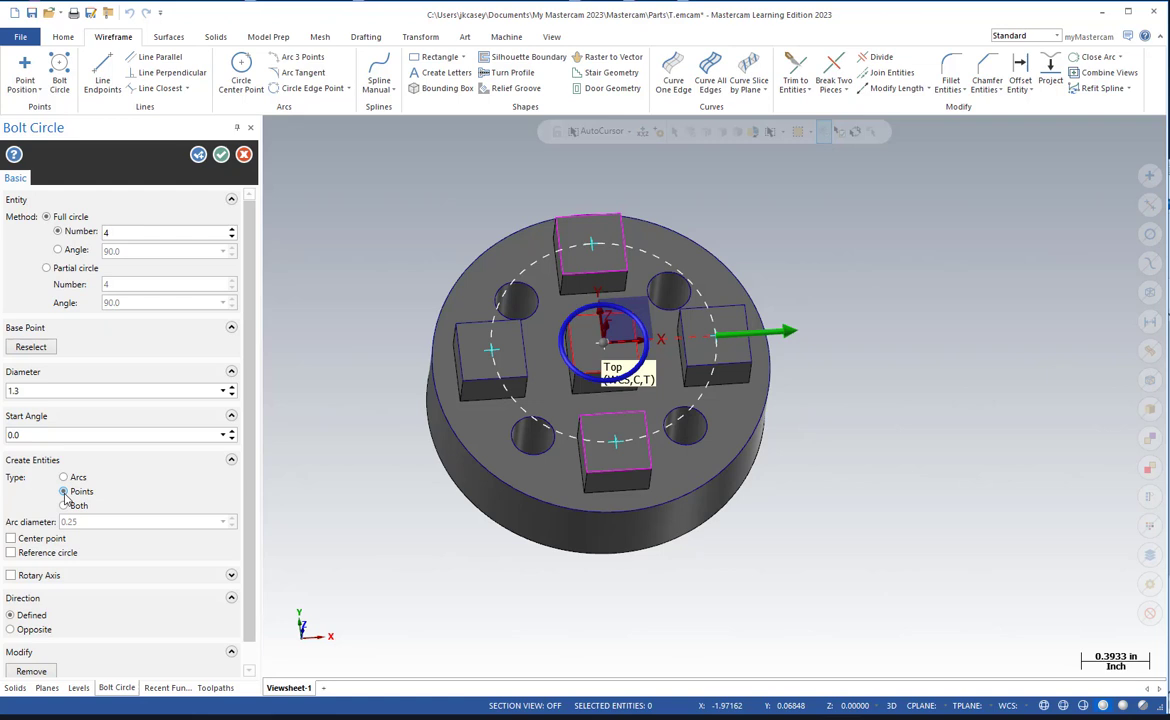
{"action": "left_click", "coordinate": [222, 155]}
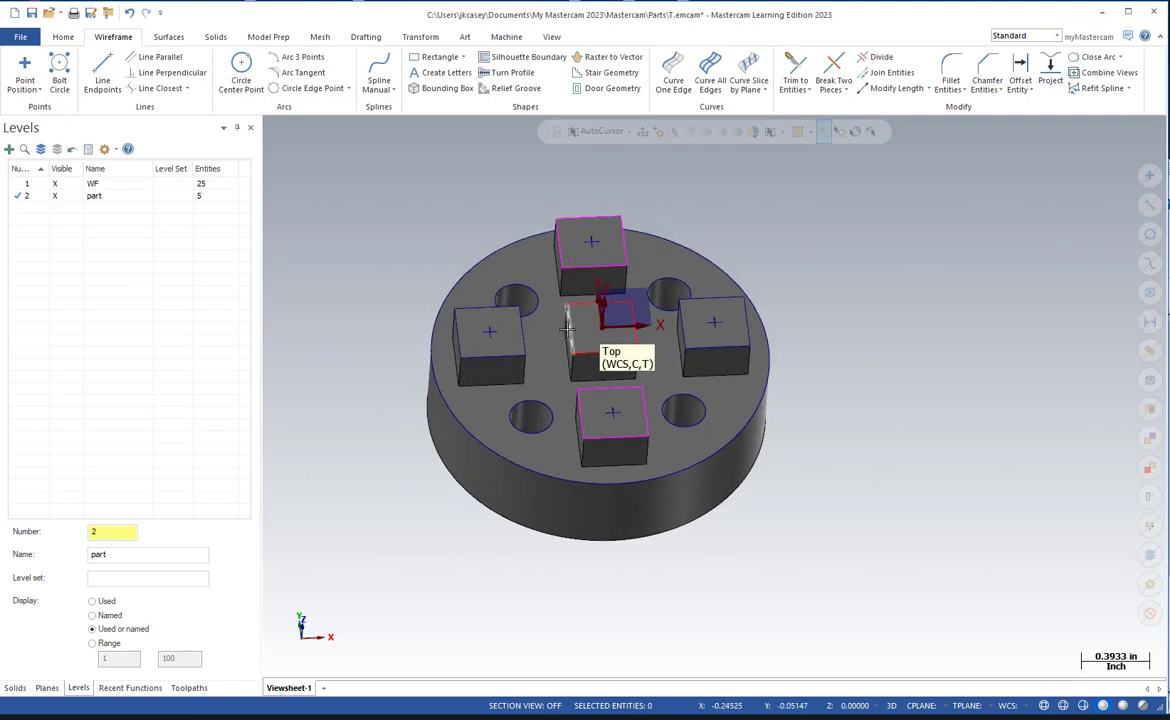
Begin a solid Hole feature and place its first position on the center boss at 0,0.
{"action": "left_click", "coordinate": [556, 39]}
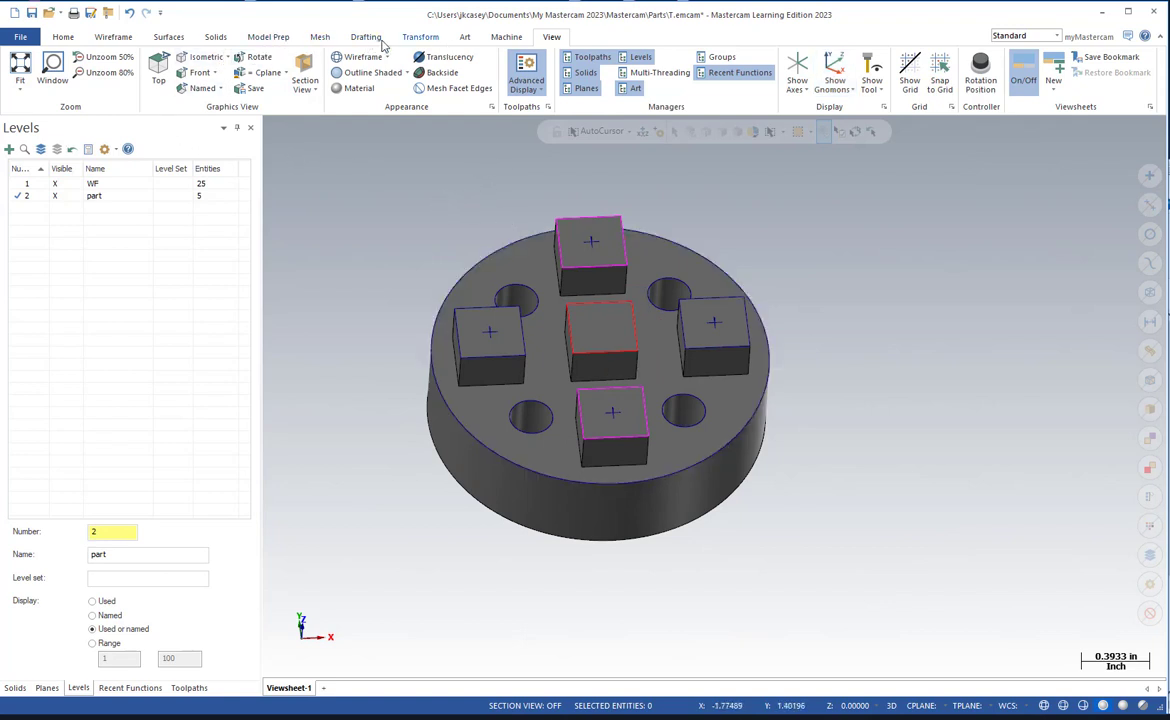
{"action": "left_click", "coordinate": [200, 36]}
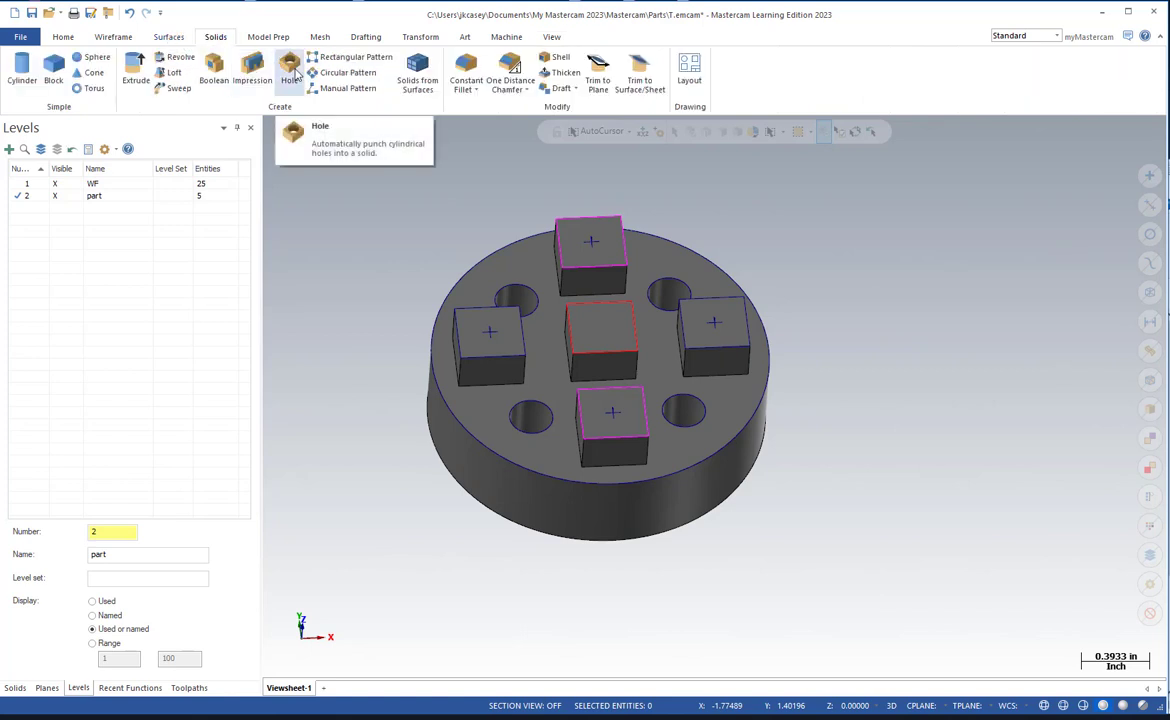
{"action": "left_click", "coordinate": [289, 68]}
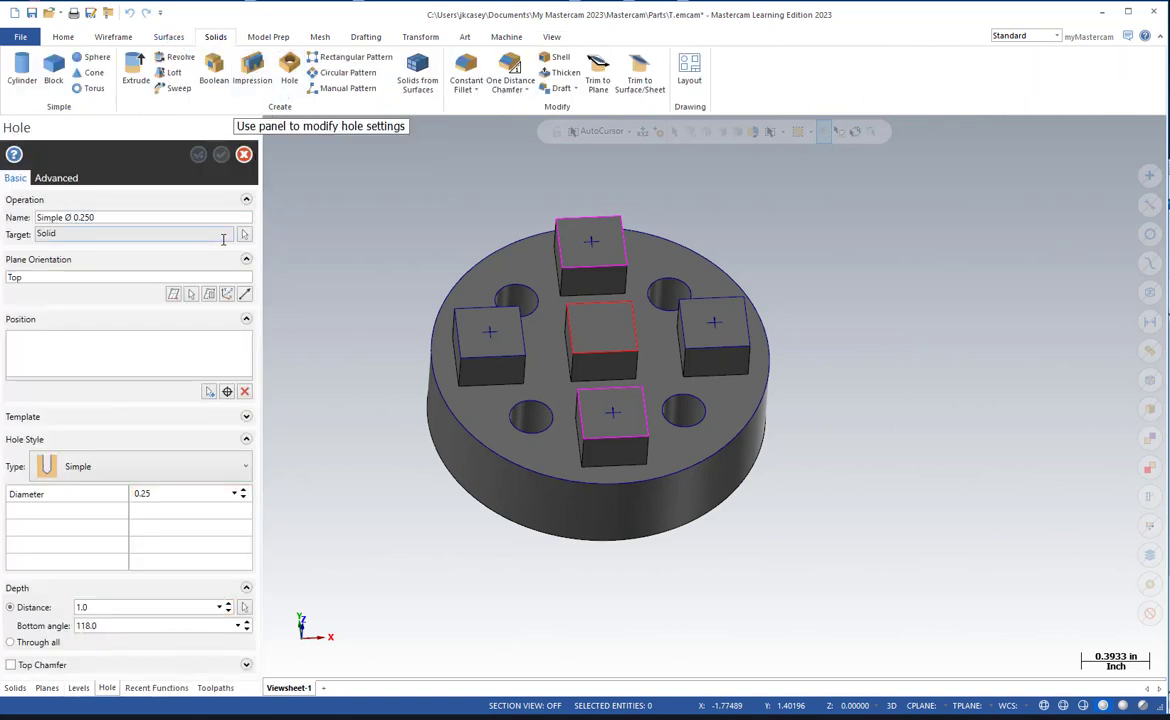
{"action": "left_click", "coordinate": [228, 392]}
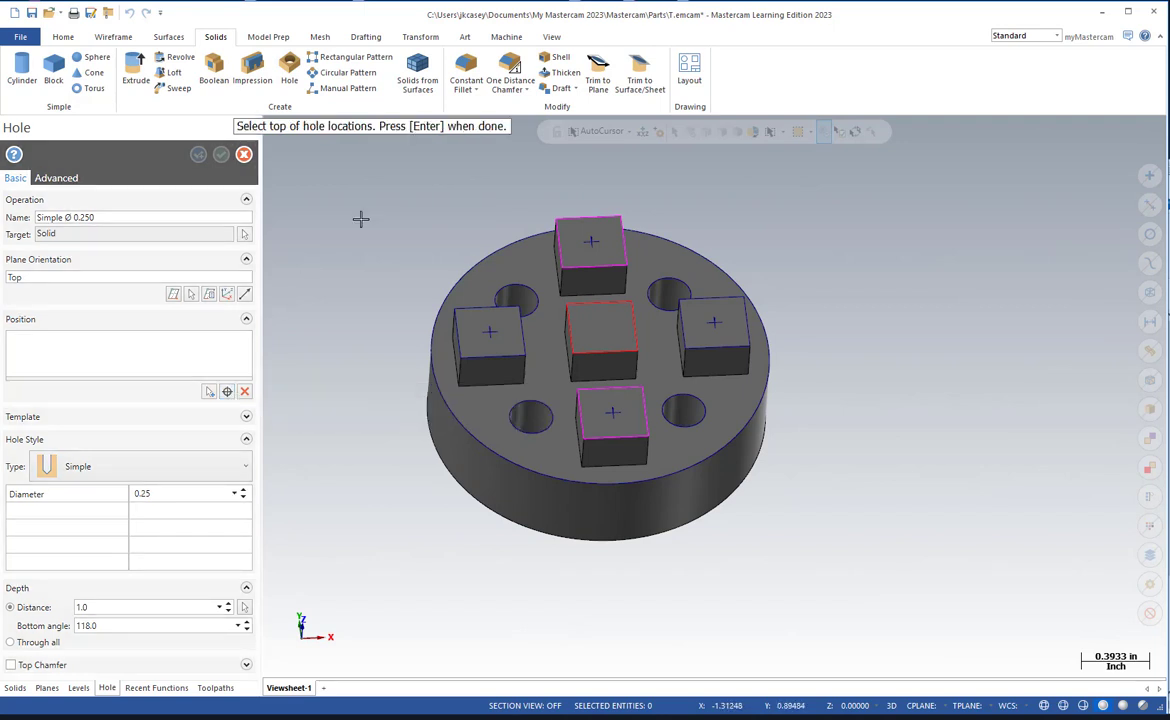
{"action": "type", "text": "0"}
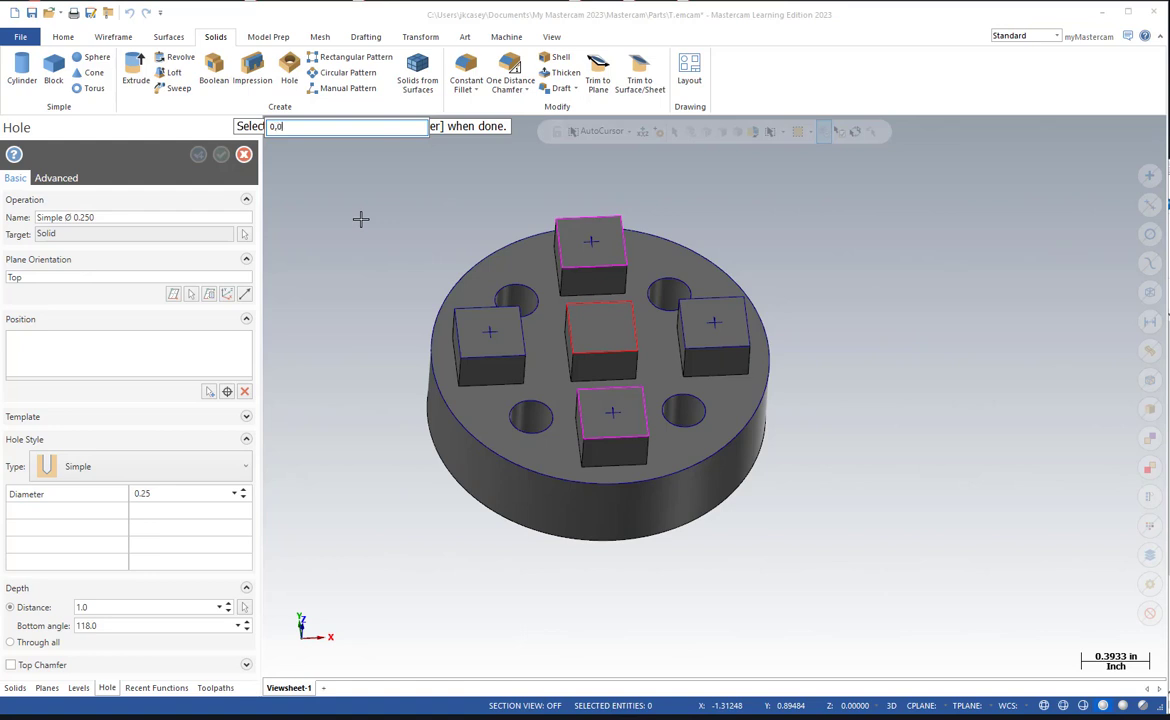
{"action": "key", "text": "Return"}
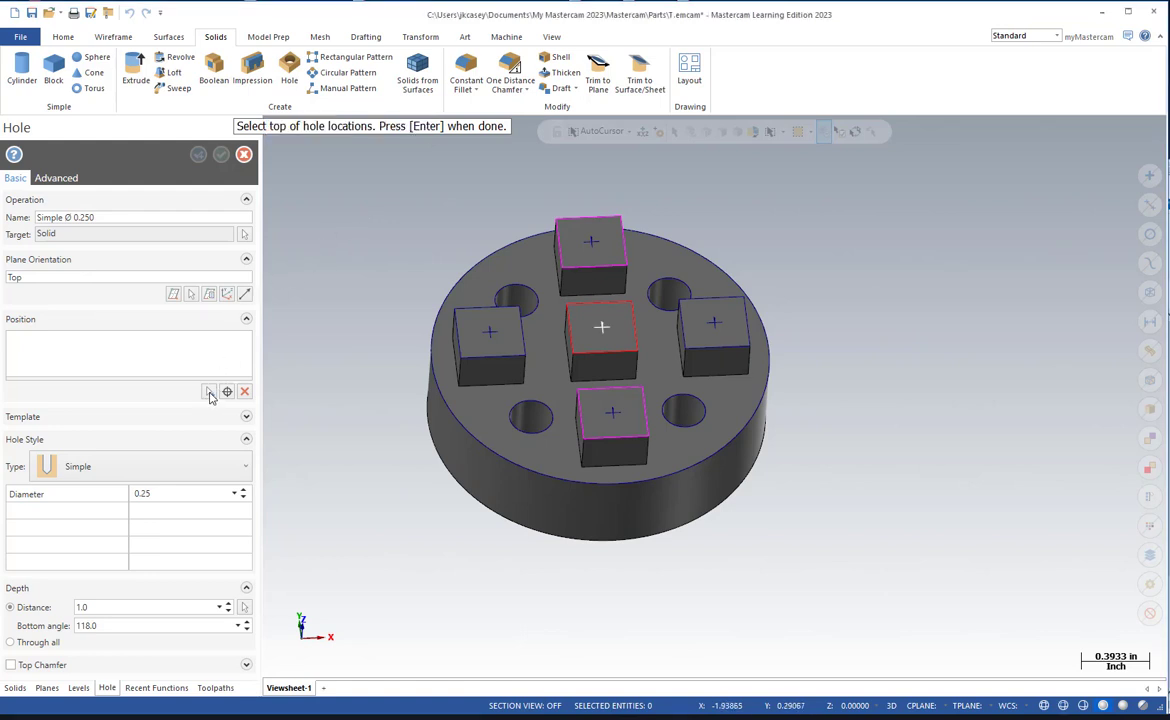
Add the points on the four outer bosses as hole positions and accept the selection.
{"action": "left_click", "coordinate": [490, 333]}
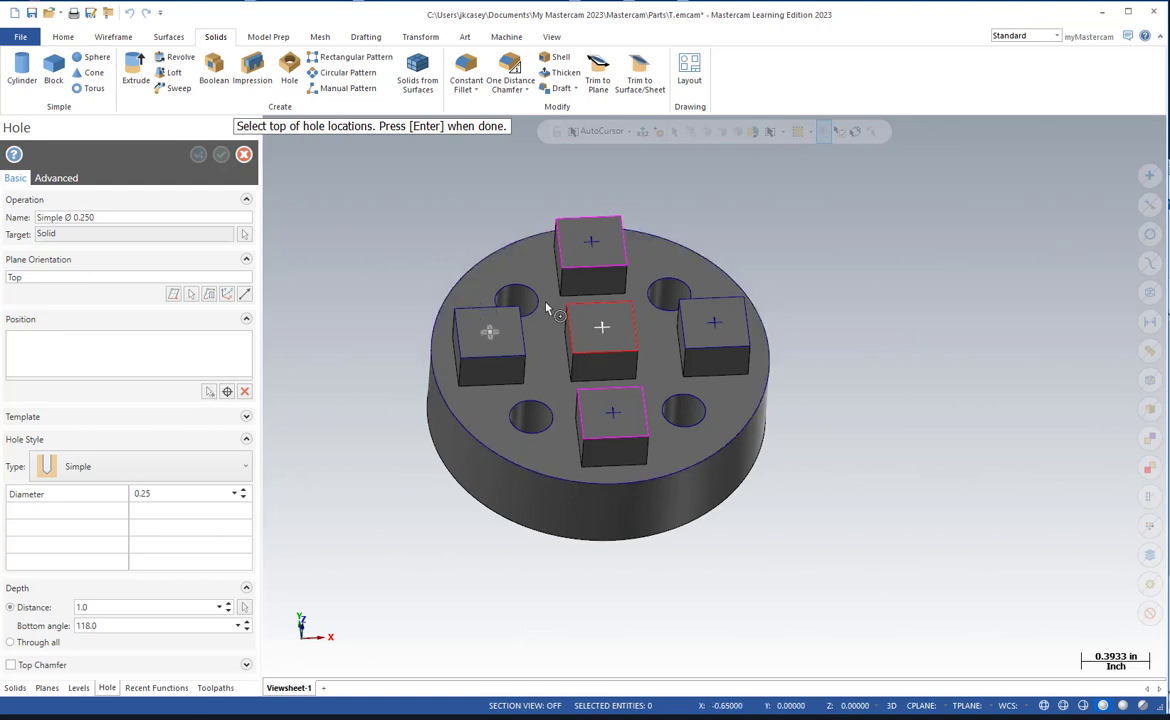
{"action": "left_click", "coordinate": [592, 241]}
{"action": "left_click", "coordinate": [714, 321]}
{"action": "left_click", "coordinate": [613, 413]}
{"action": "key", "text": "Return"}
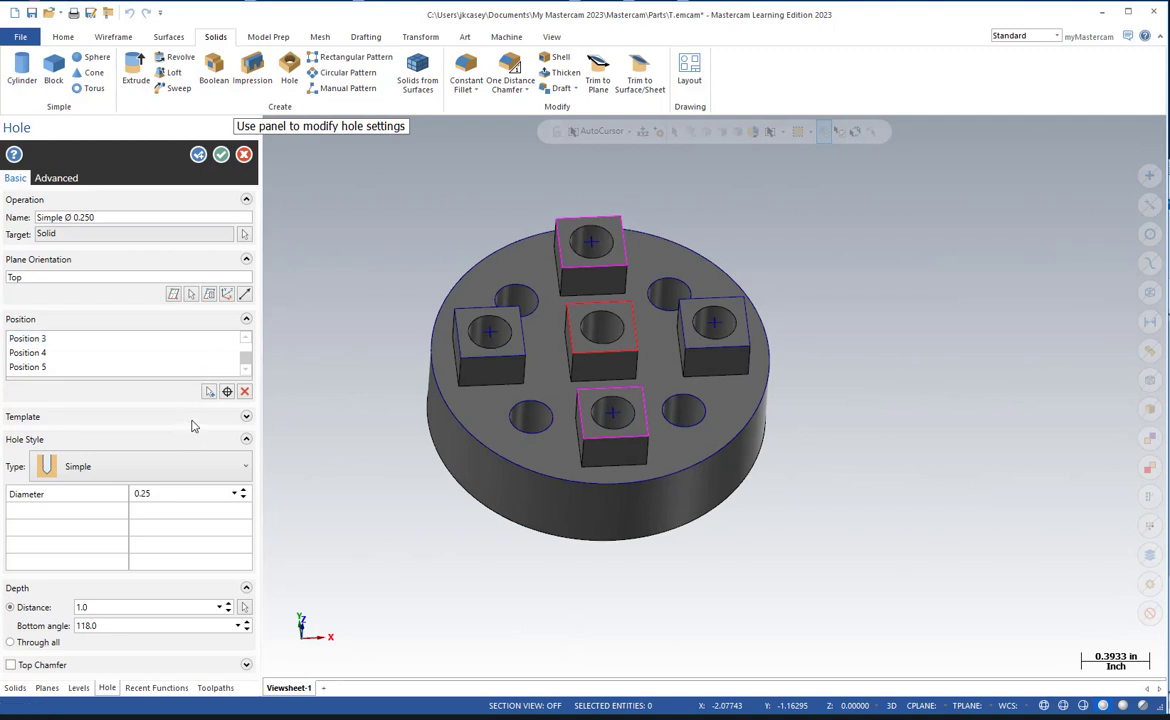
Apply the inch 10-32 preset from the Tap Drills - UNF category to the holes.
{"action": "left_click", "coordinate": [246, 416]}
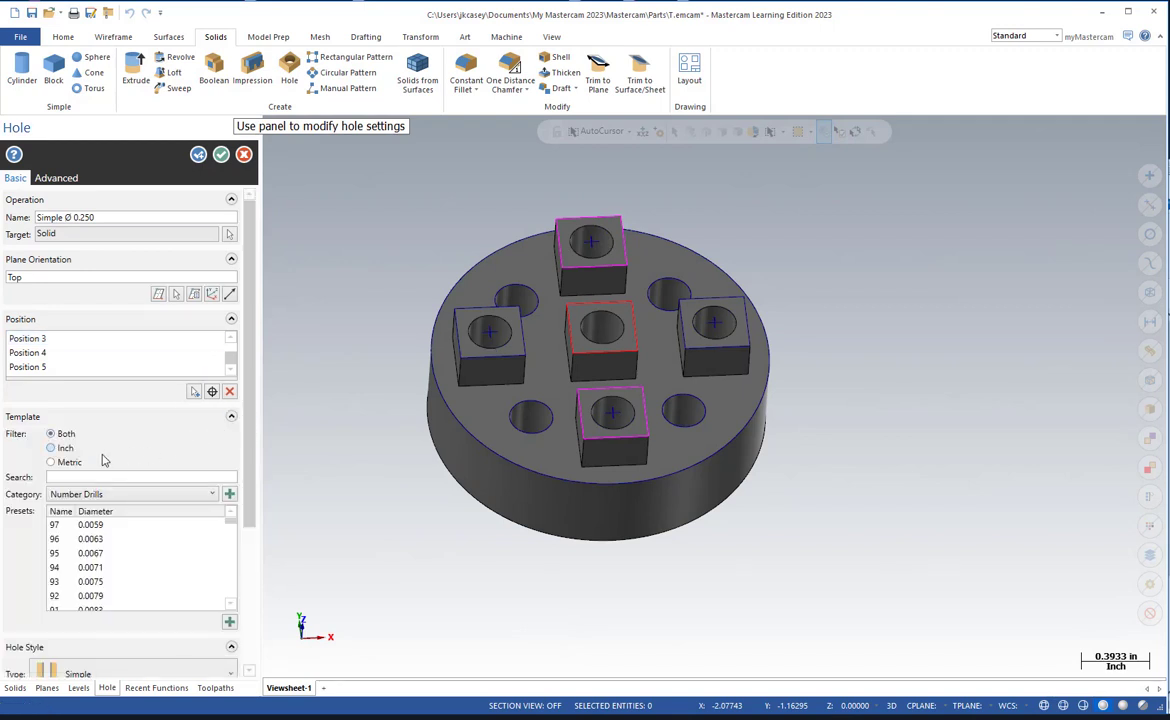
{"action": "left_click", "coordinate": [64, 448]}
{"action": "left_click", "coordinate": [90, 496]}
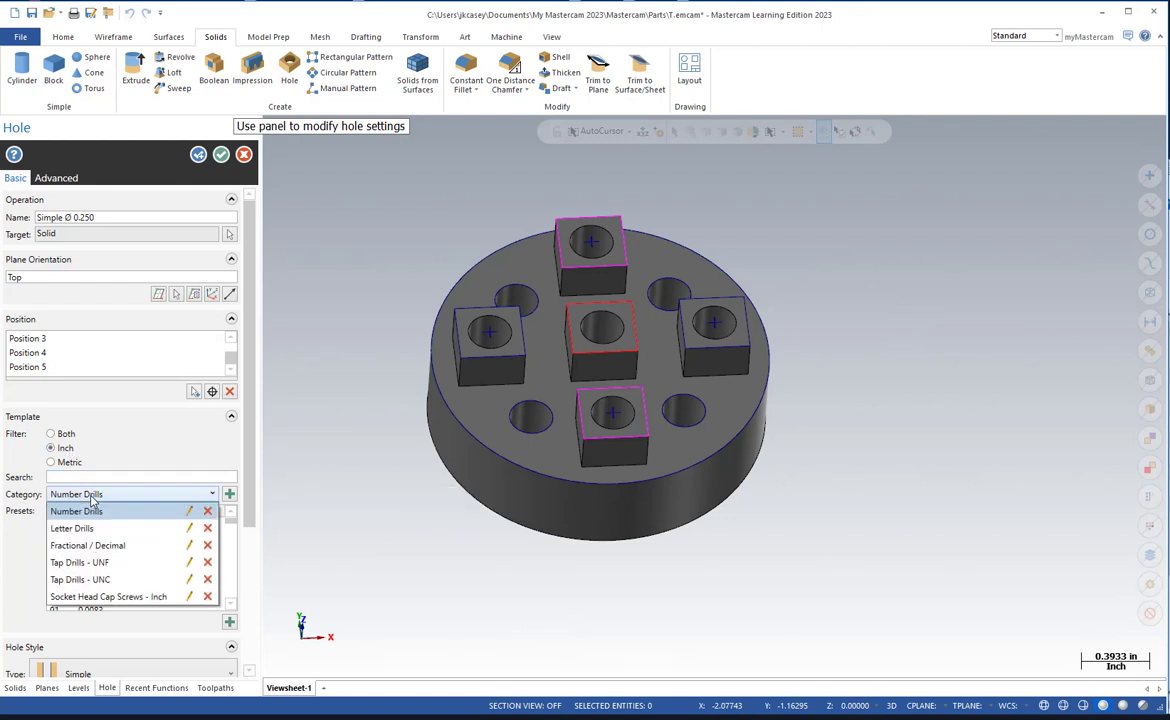
{"action": "left_click", "coordinate": [85, 562]}
{"action": "scroll", "coordinate": [104, 550], "scroll_direction": "down", "scroll_amount": 1}
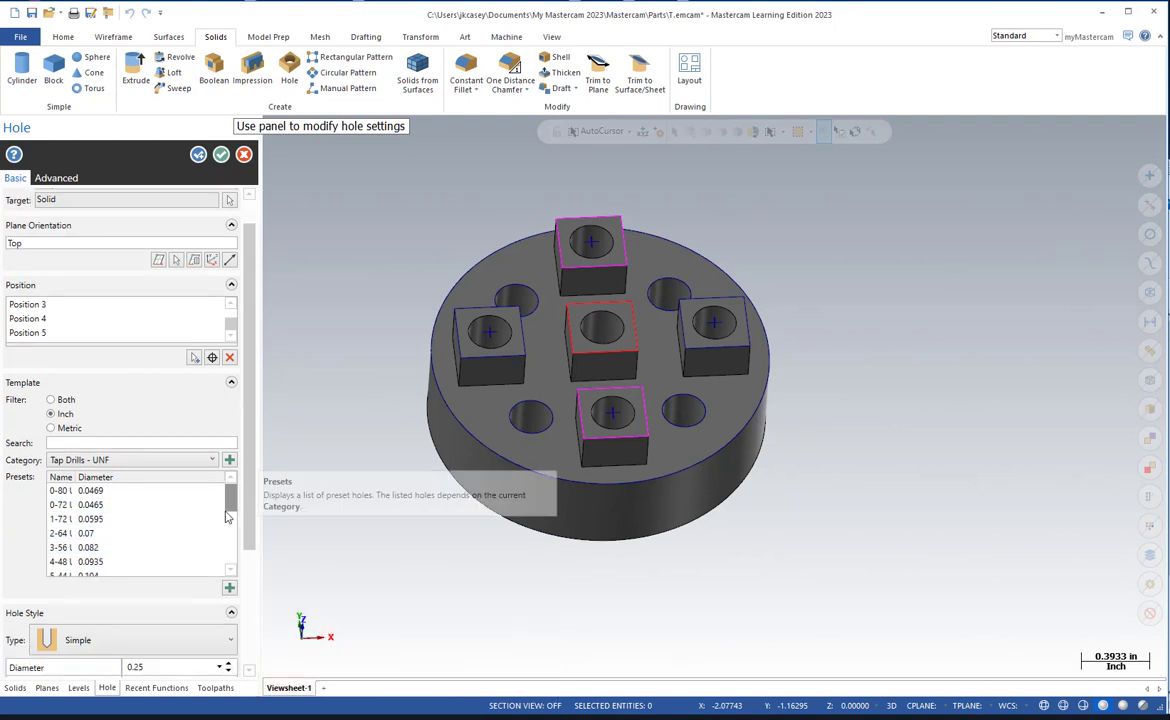
{"action": "left_click_drag", "start_coordinate": [230, 500], "coordinate": [230, 533]}
{"action": "left_click", "coordinate": [127, 529]}
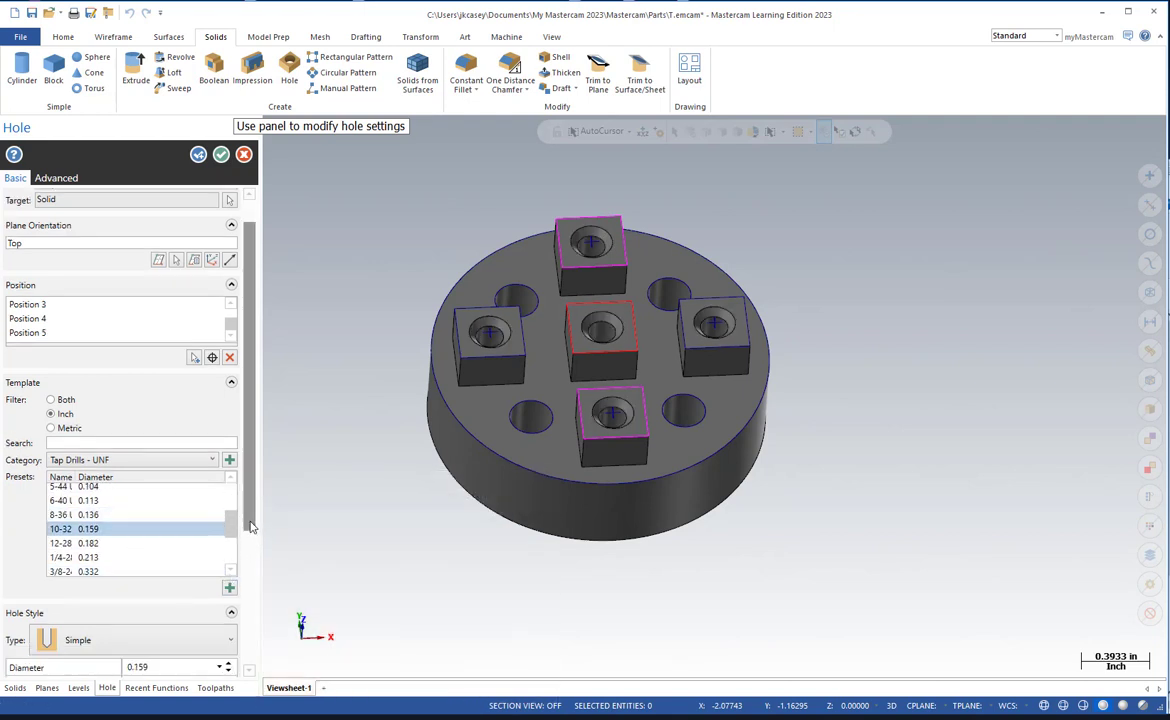
Set the hole depth to 0.25, disable the top chamfer, and create the five holes.
{"action": "left_click_drag", "start_coordinate": [249, 500], "coordinate": [238, 650]}
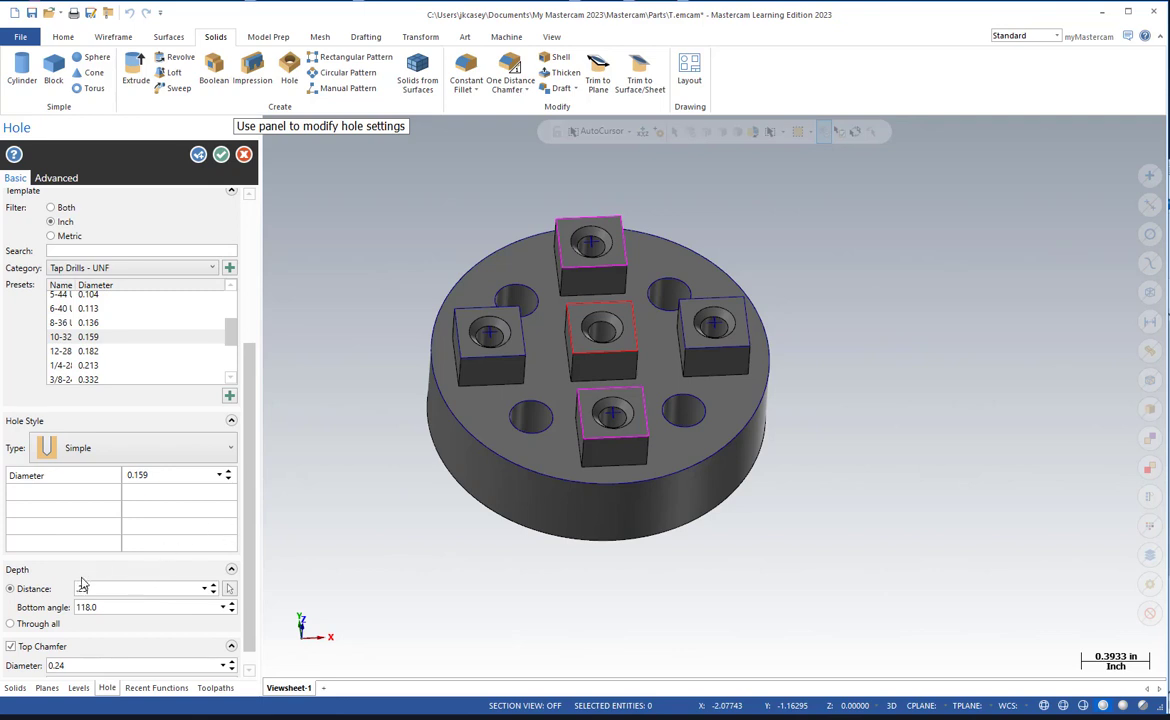
{"action": "left_click", "coordinate": [10, 646]}
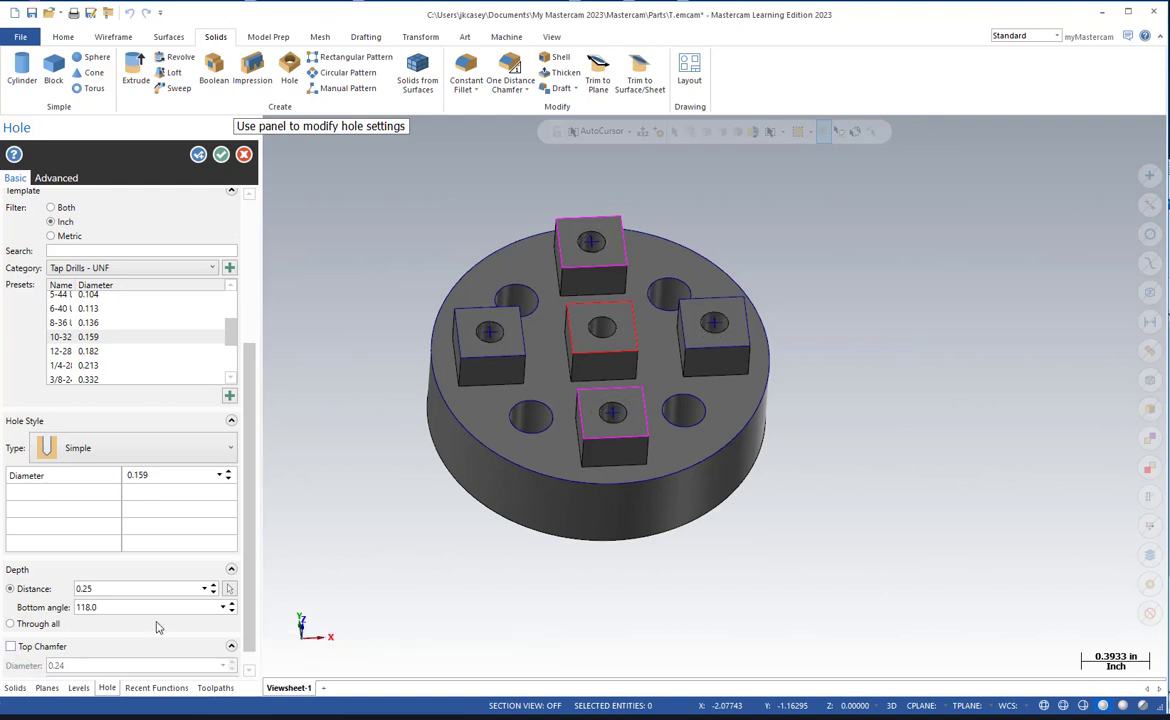
{"action": "scroll", "coordinate": [245, 580], "scroll_direction": "down", "scroll_amount": 1}
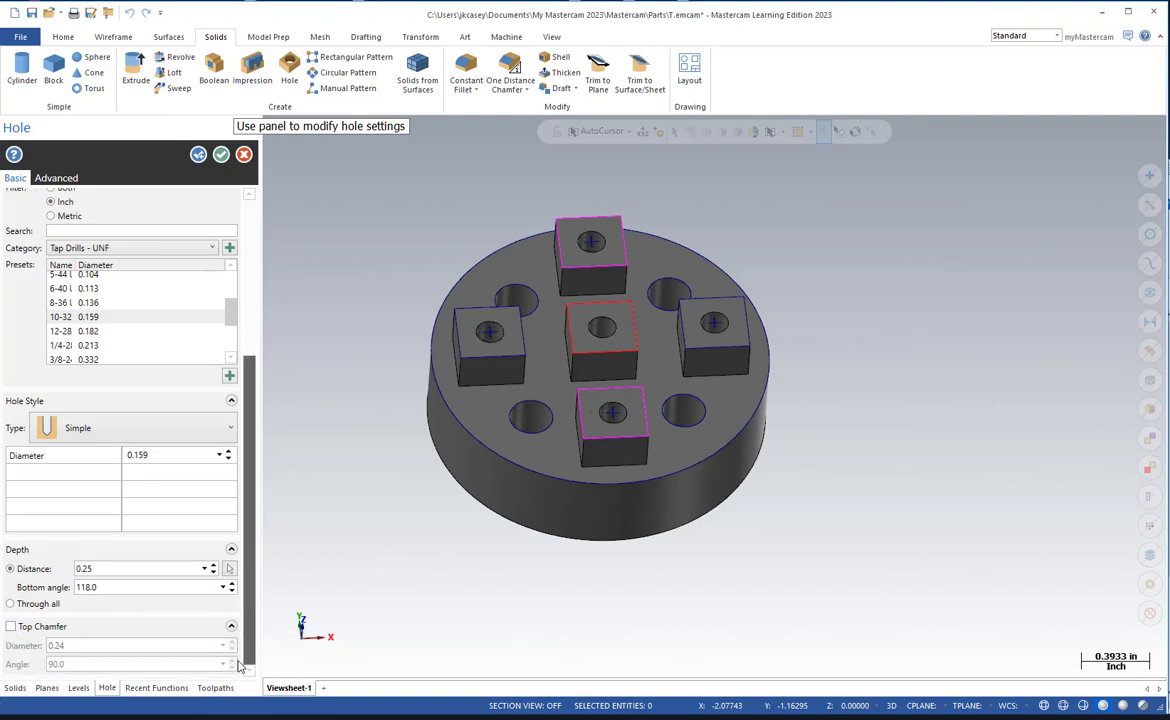
{"action": "left_click_drag", "start_coordinate": [246, 575], "coordinate": [268, 457]}
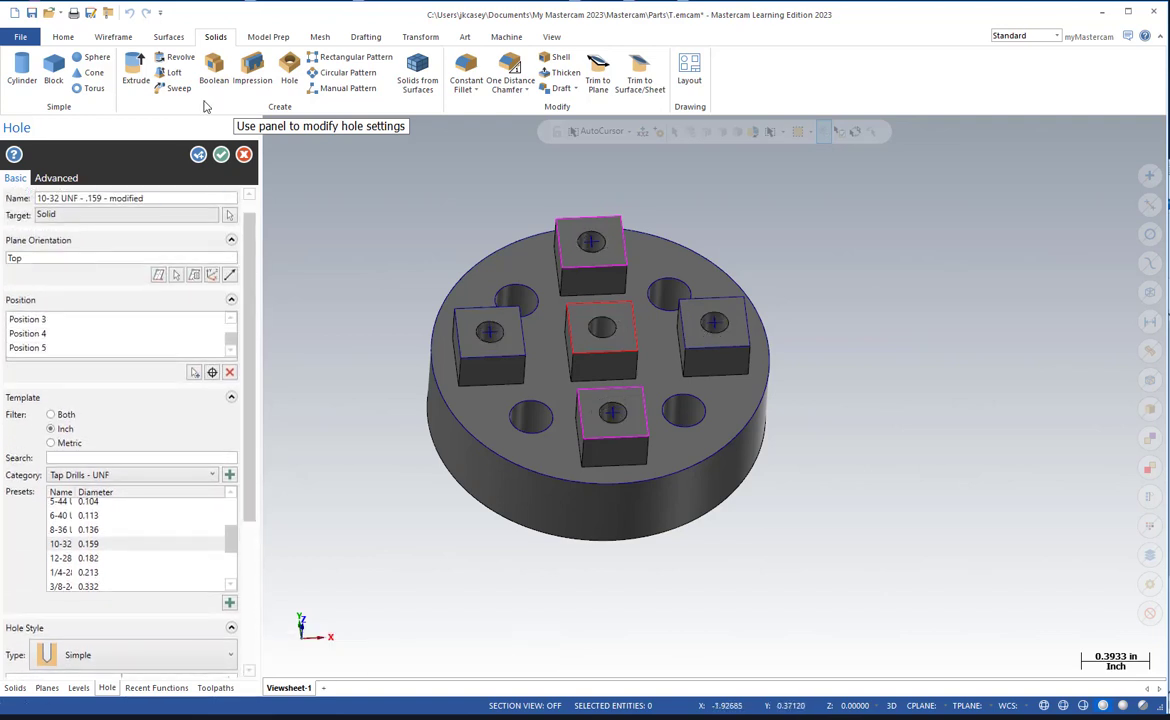
{"action": "left_click", "coordinate": [221, 157]}
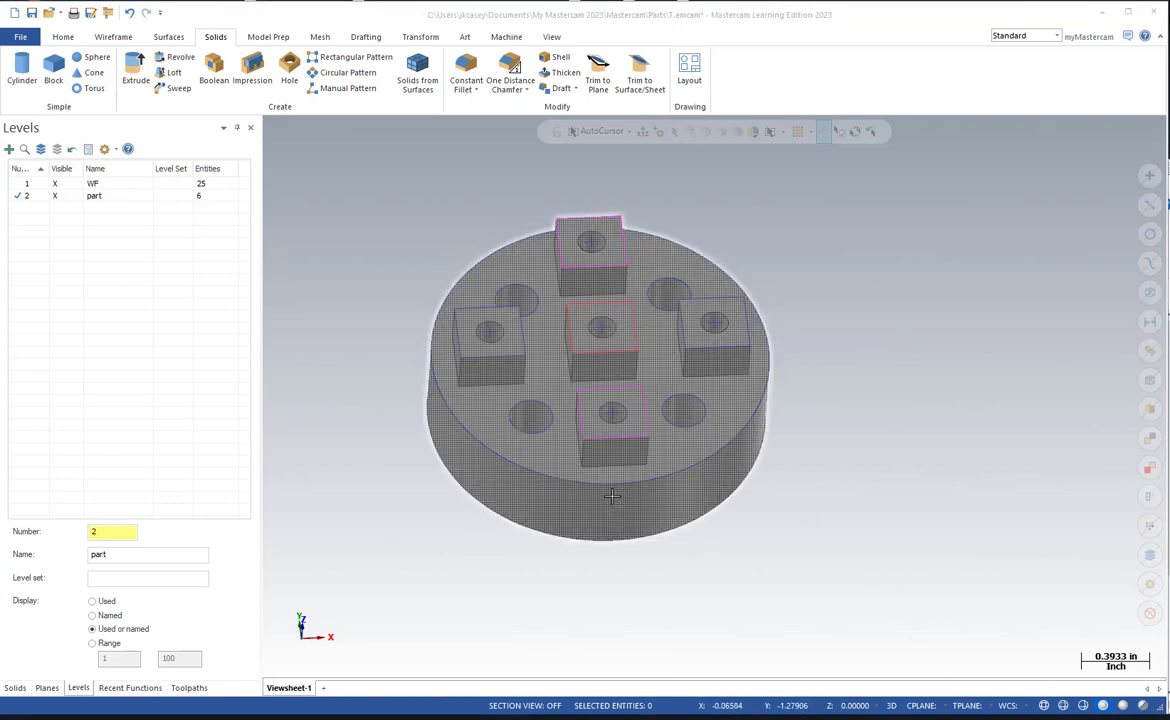
Make the WF level active and move all wireframe entities onto it.
{"action": "left_click", "coordinate": [25, 183]}
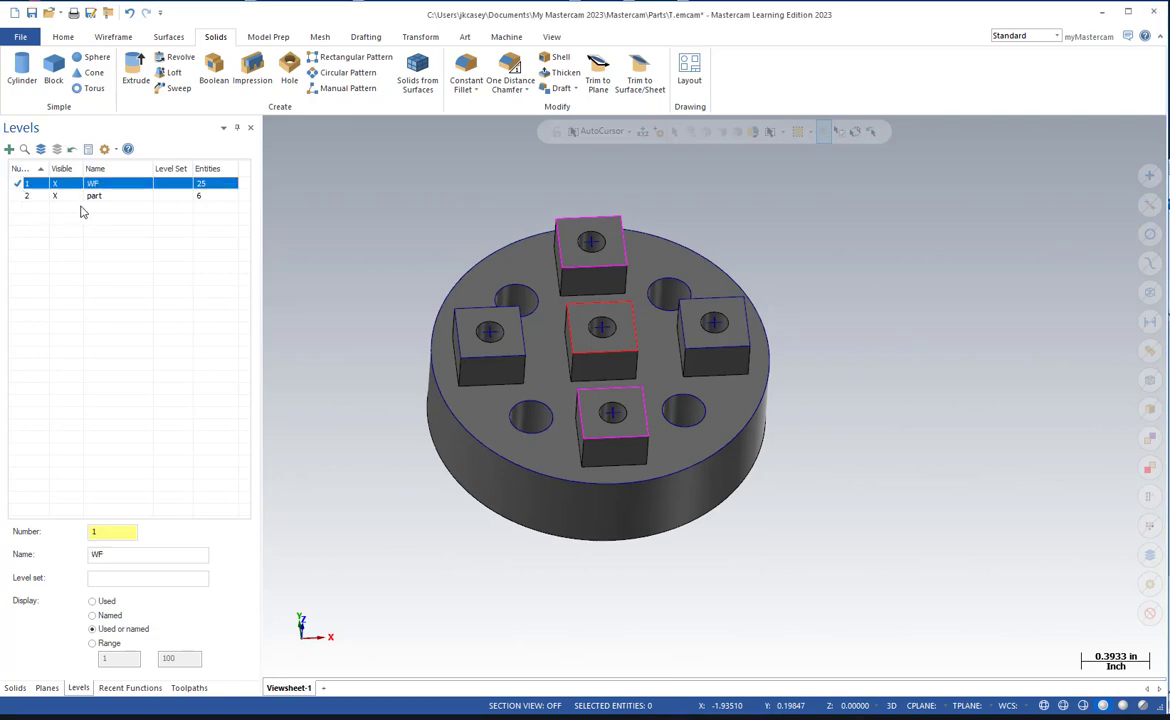
{"action": "key", "text": "ctrl+a"}
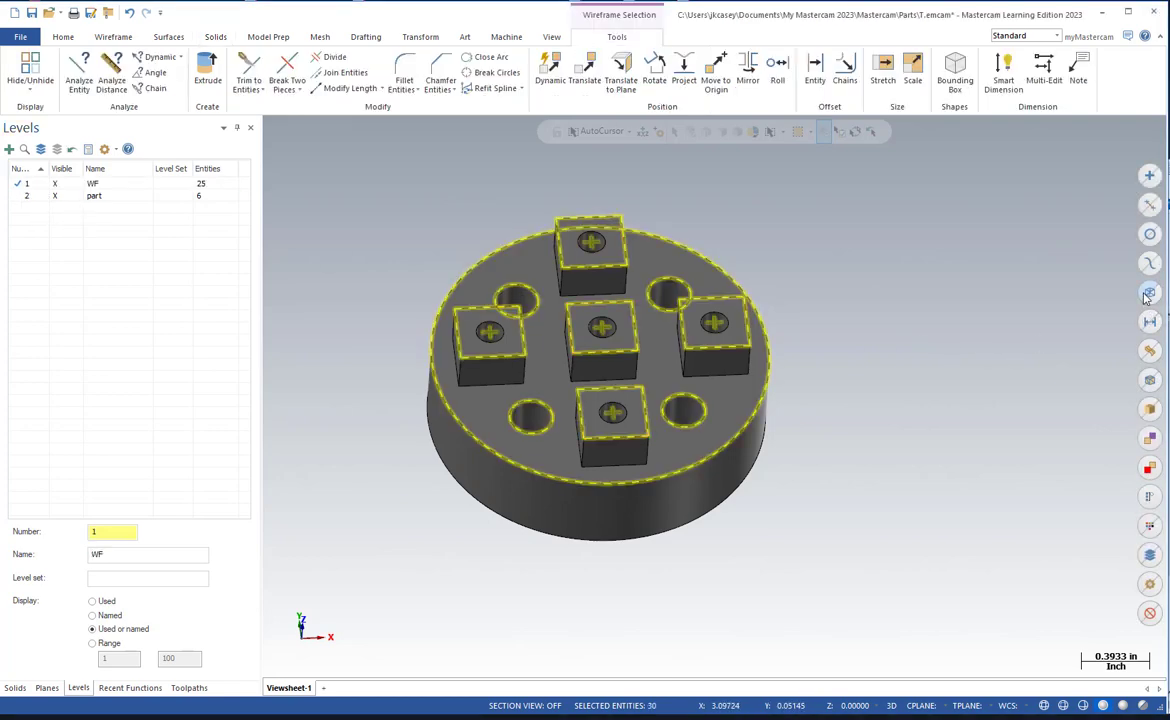
{"action": "right_click", "coordinate": [845, 252]}
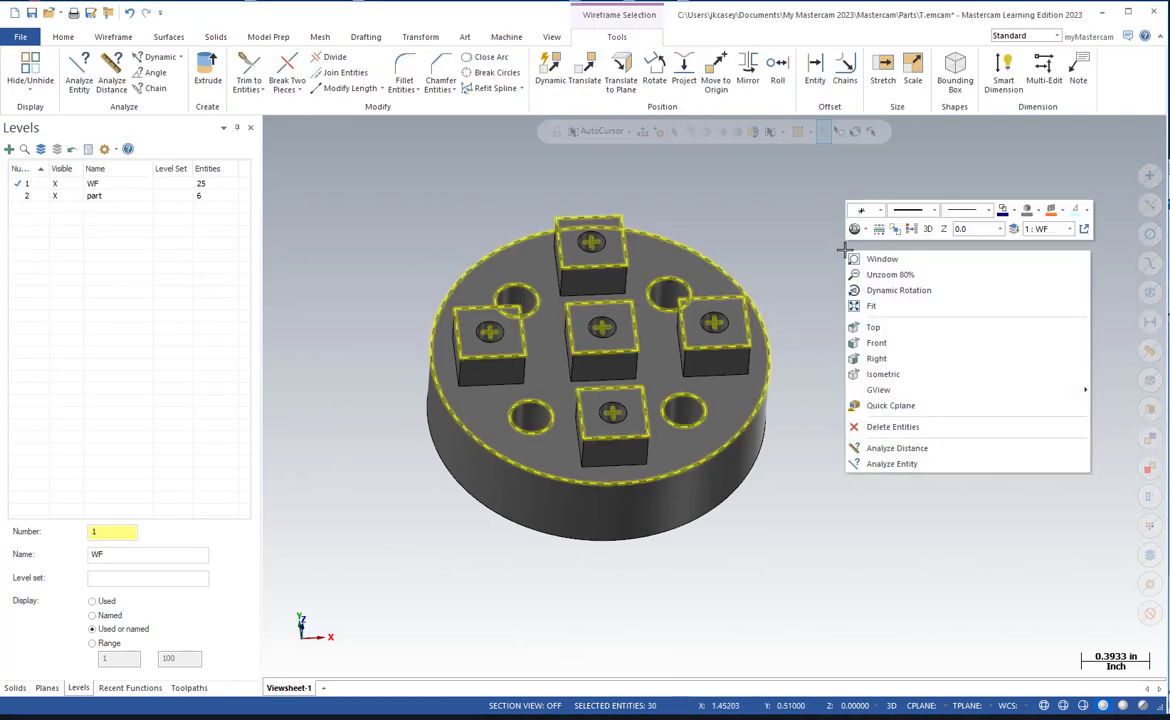
{"action": "left_click", "coordinate": [1013, 229]}
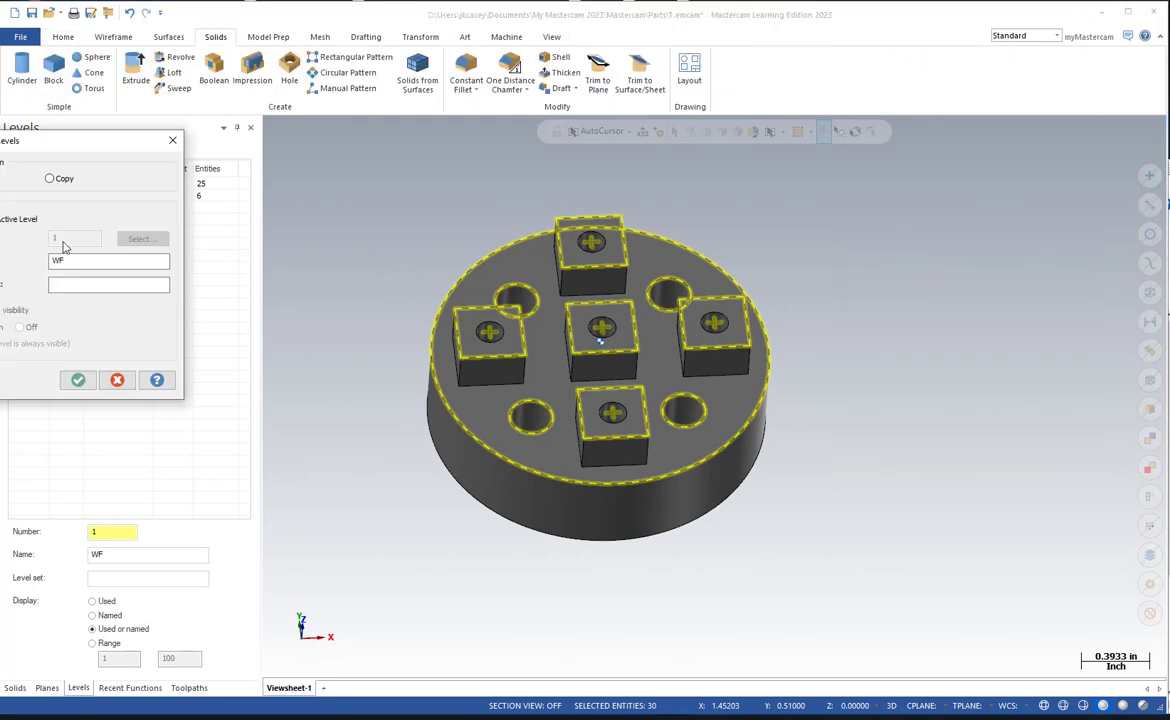
{"action": "left_click_drag", "start_coordinate": [119, 138], "coordinate": [323, 157]}
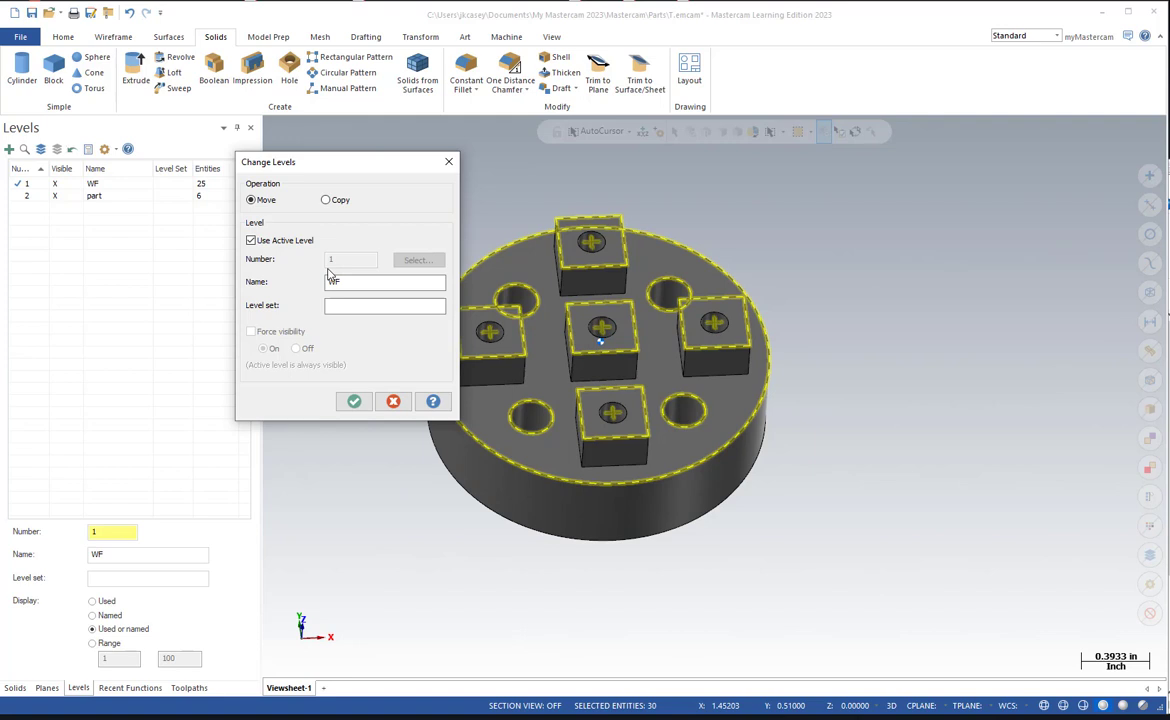
{"action": "left_click", "coordinate": [354, 401]}
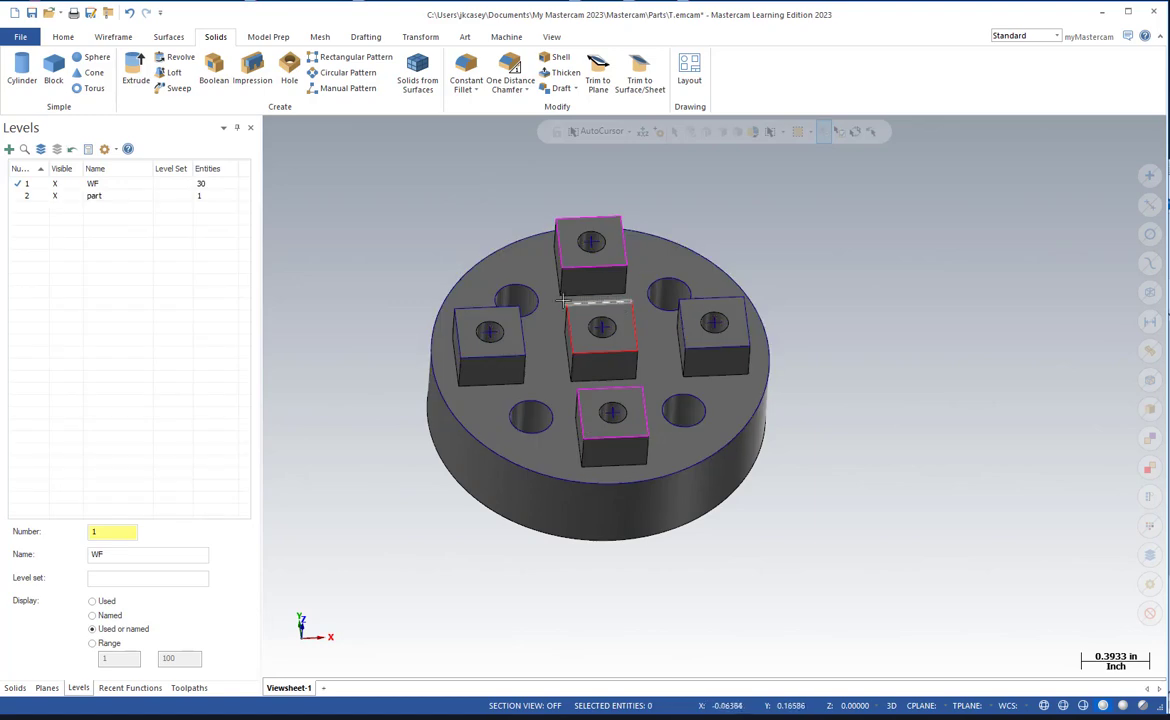
Hide the WF level's geometry and create an active level 3 named Stock.
{"action": "left_click", "coordinate": [18, 197]}
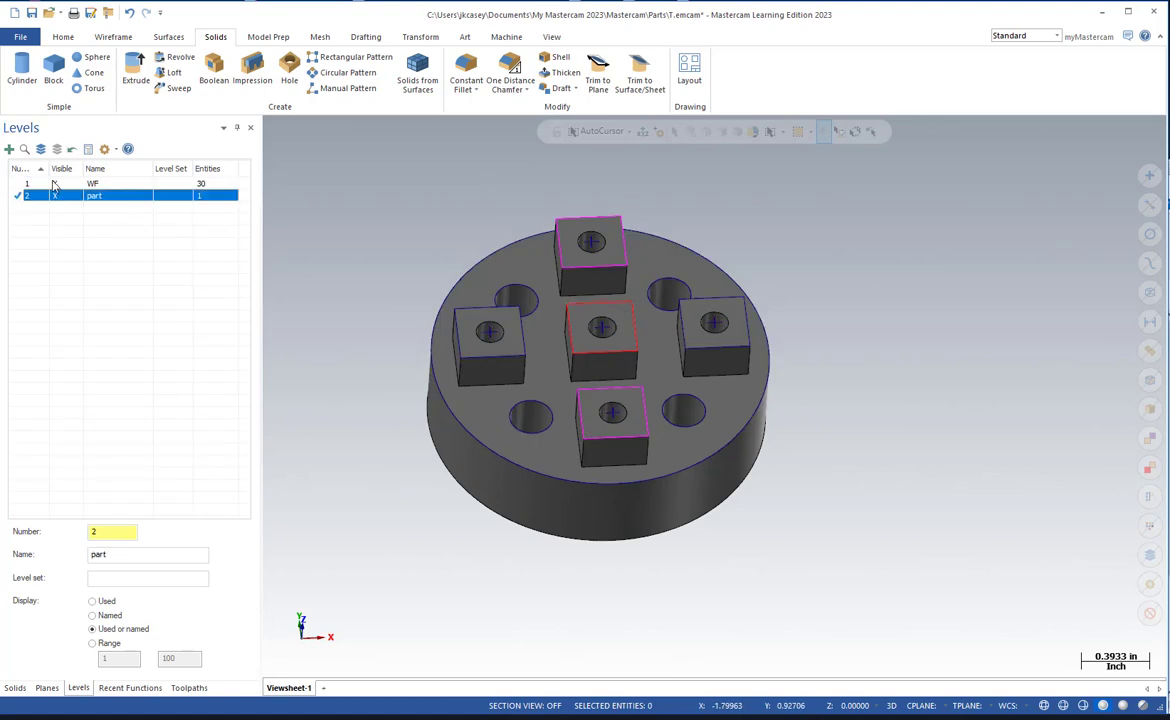
{"action": "left_click", "coordinate": [55, 182]}
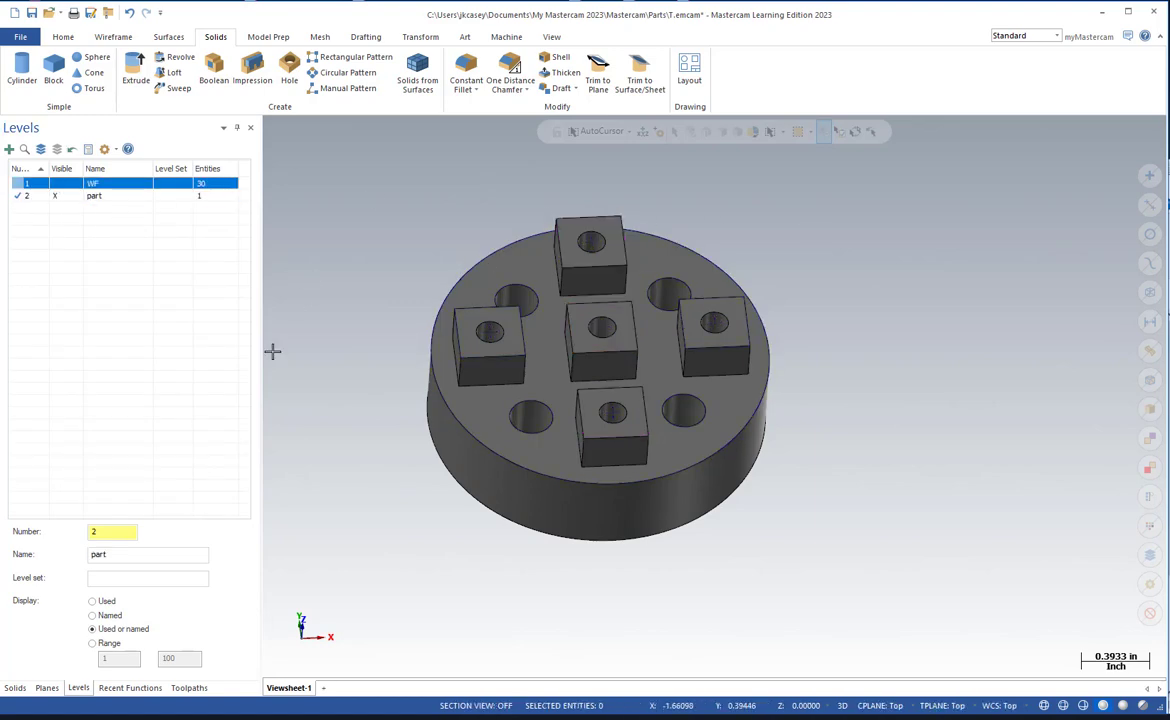
{"action": "left_click", "coordinate": [114, 530]}
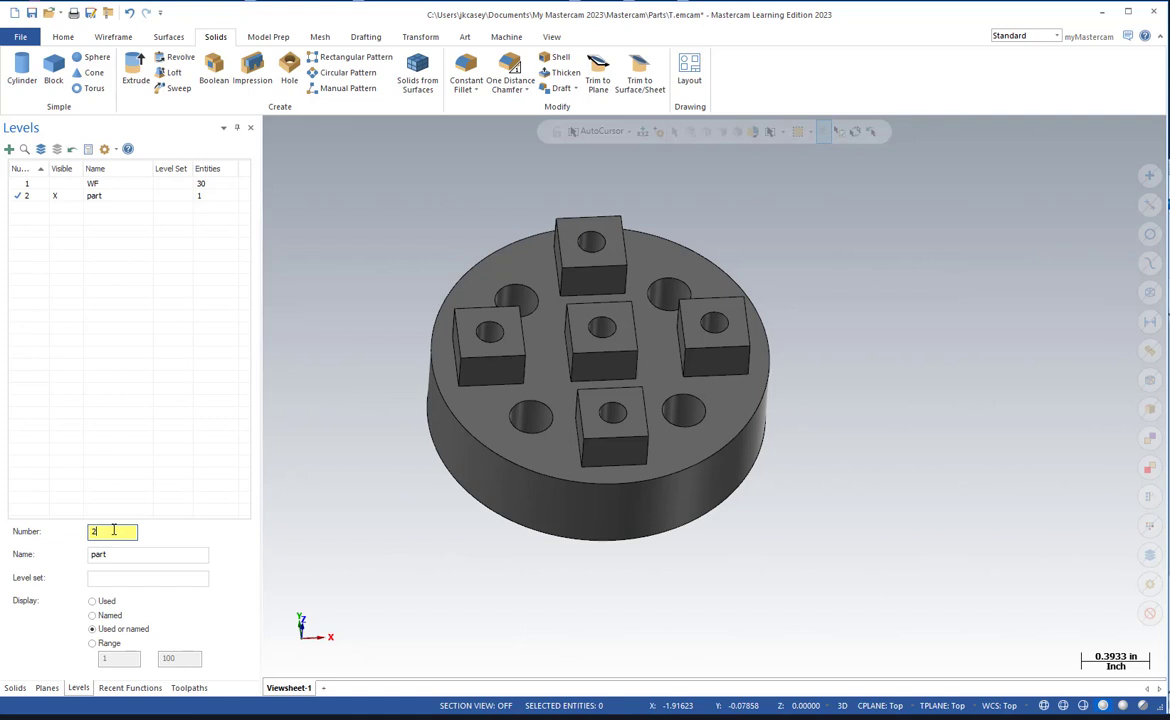
{"action": "type", "text": "3"}
{"action": "key", "text": "Return"}
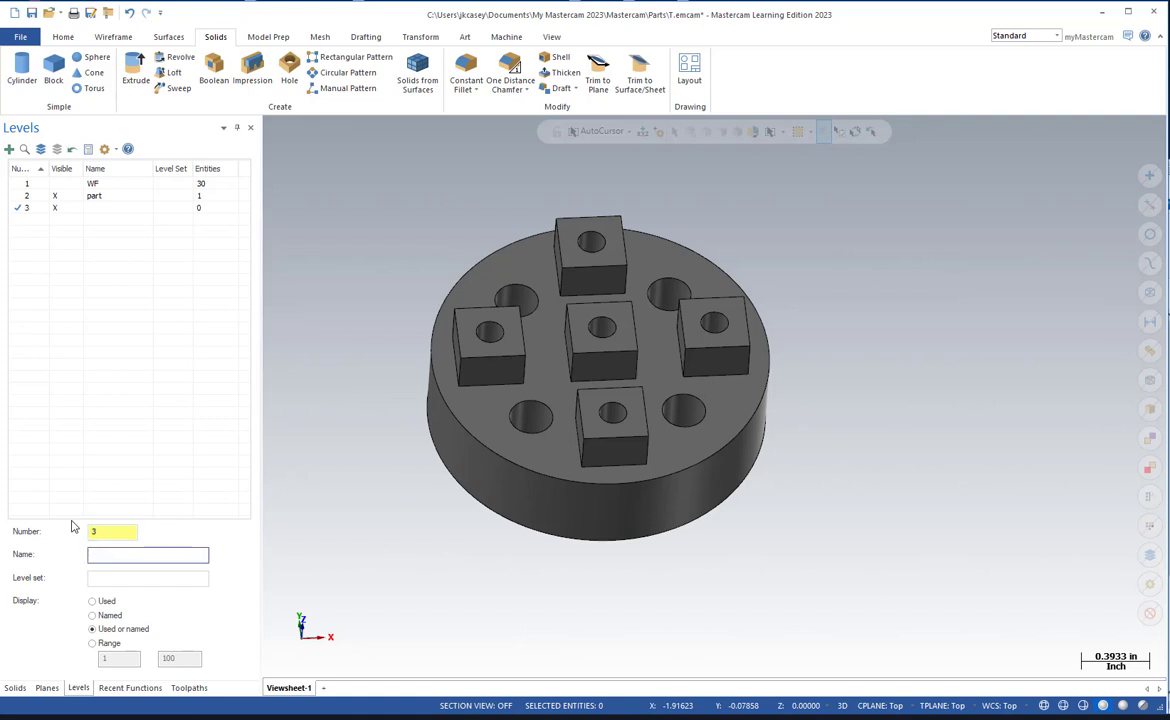
{"action": "type", "text": "Stock"}
{"action": "key", "text": "Return"}
Add a machine group using the default Mill machine.
{"action": "left_click", "coordinate": [189, 687]}
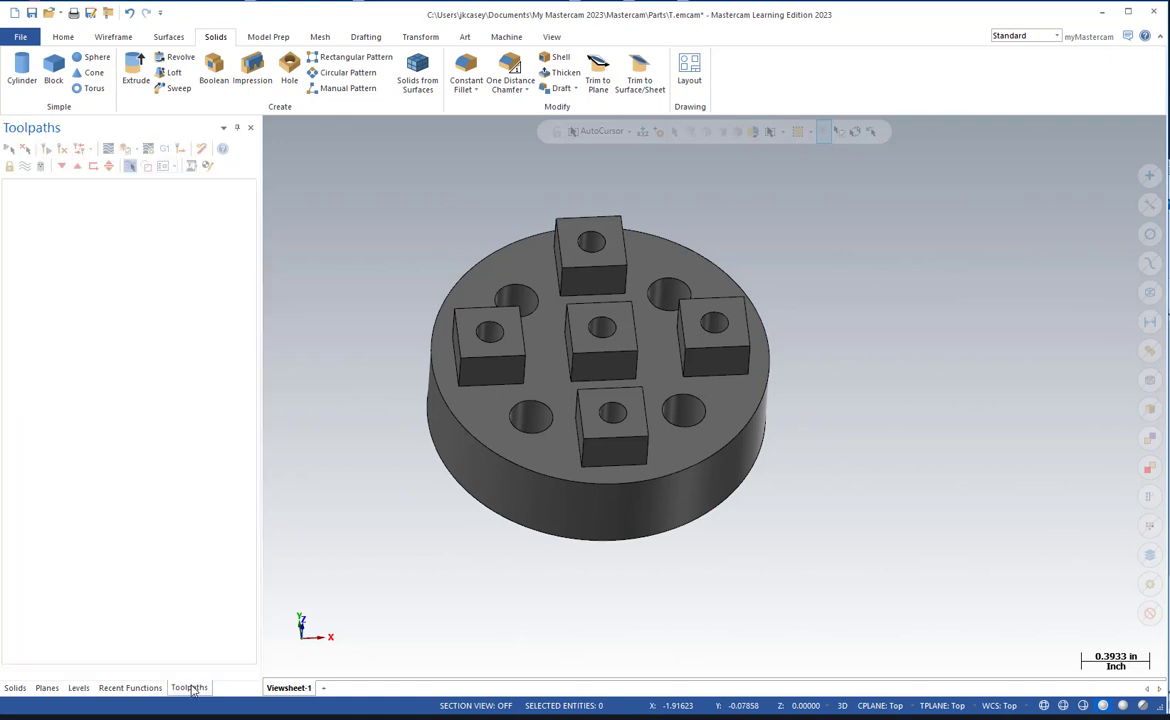
{"action": "left_click", "coordinate": [510, 38]}
{"action": "left_click", "coordinate": [27, 92]}
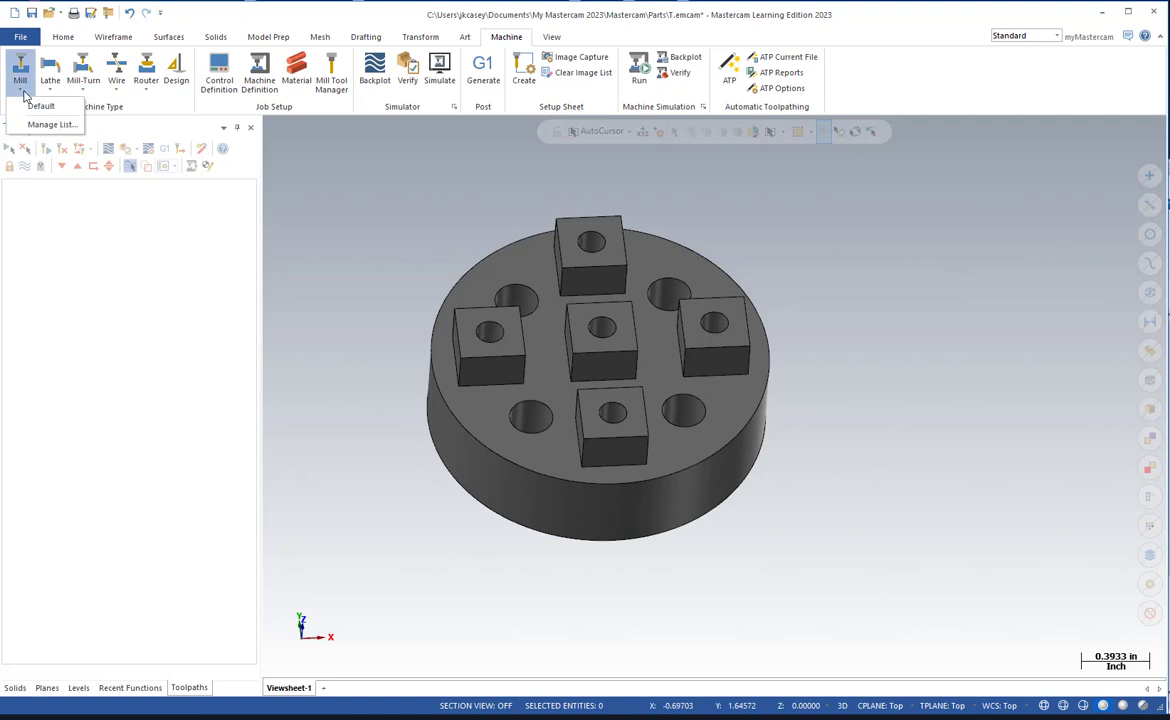
{"action": "left_click", "coordinate": [36, 107]}
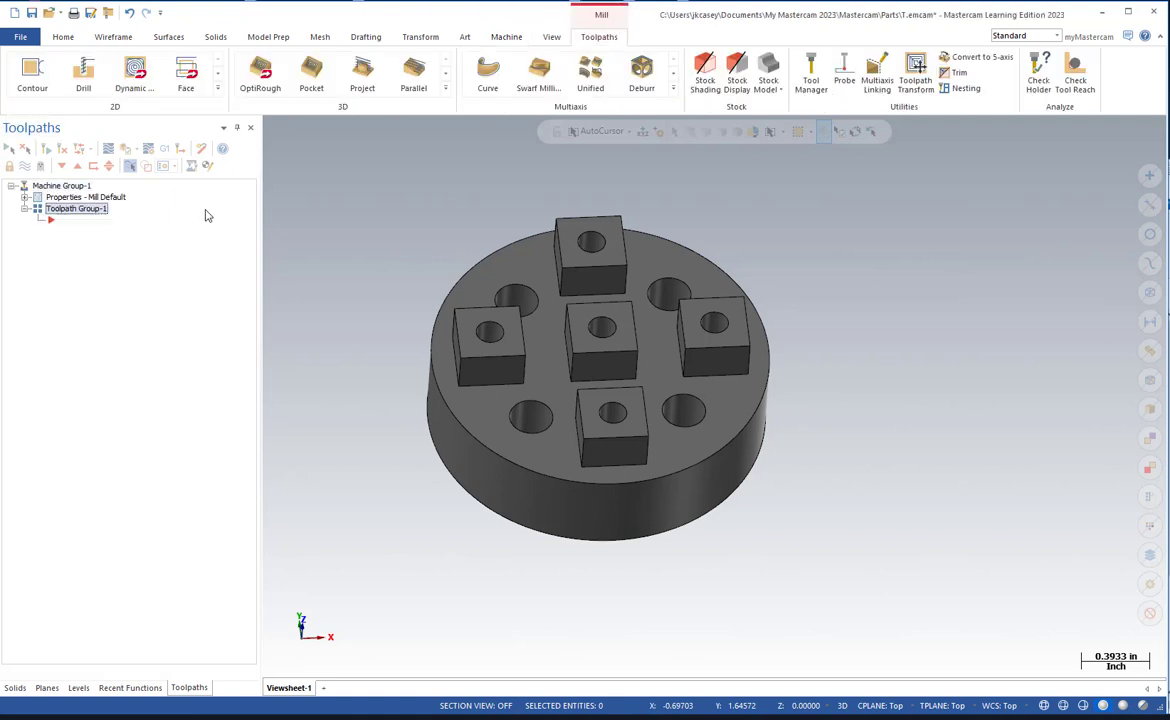
In the machine group's stock setup, add a rectangular bounding box around the entire part solid.
{"action": "left_click", "coordinate": [24, 197]}
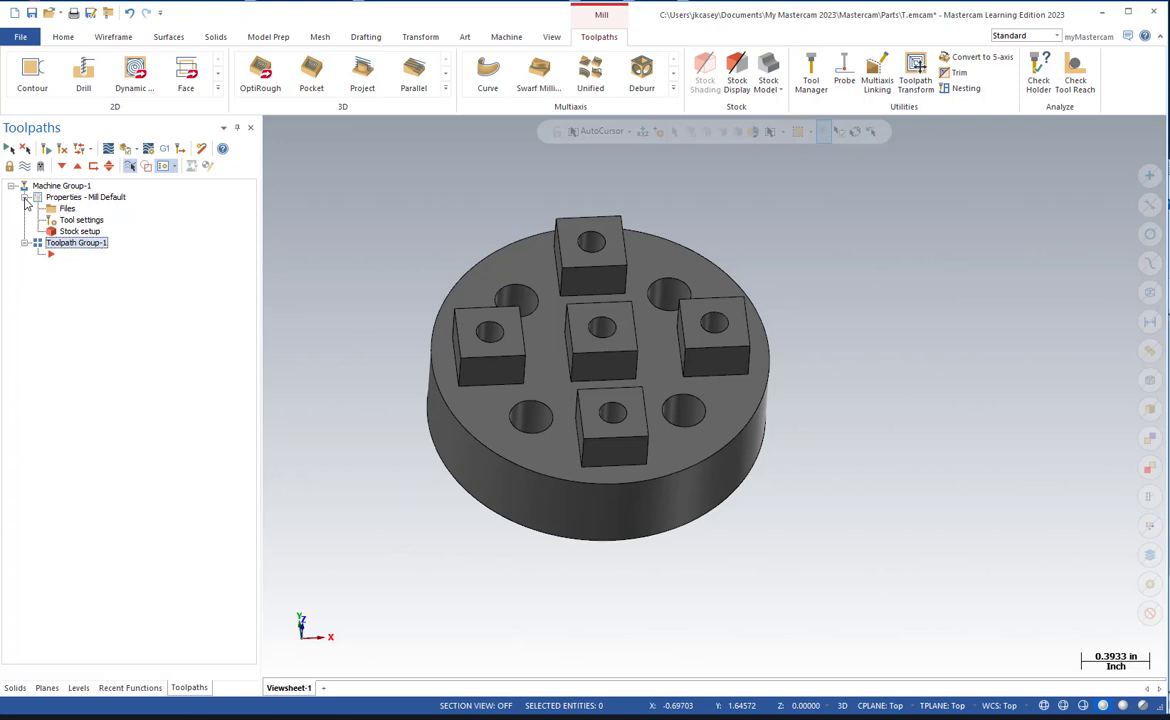
{"action": "left_click", "coordinate": [97, 231]}
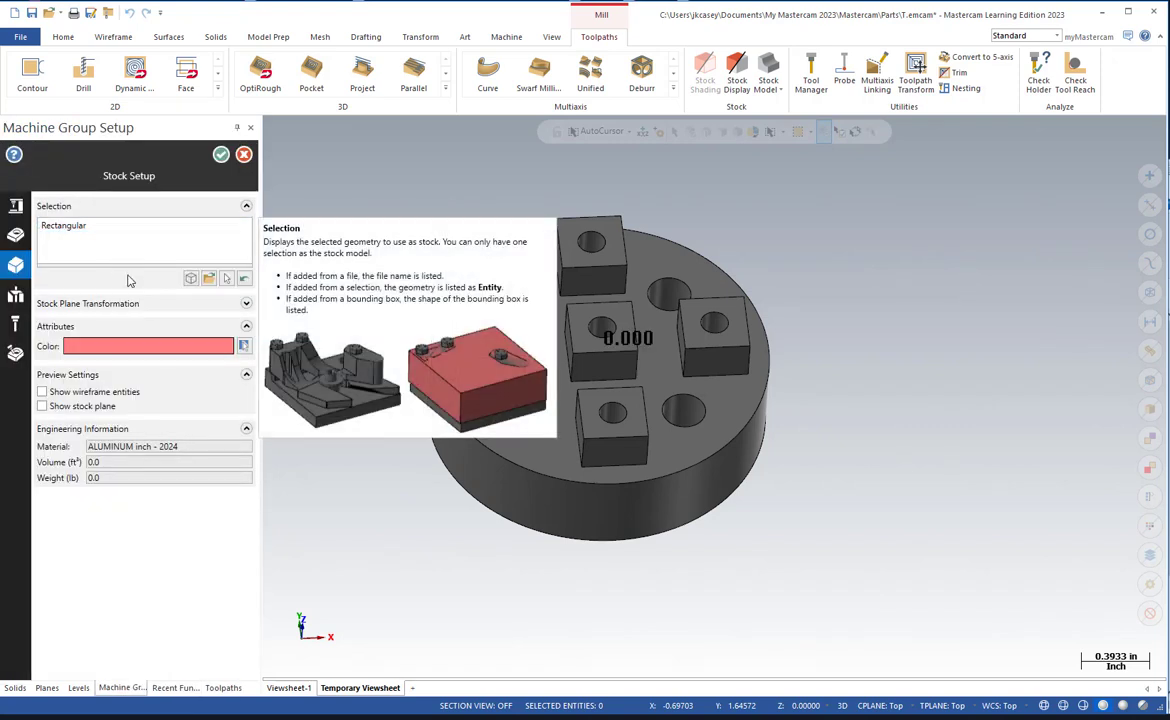
{"action": "left_click", "coordinate": [191, 280]}
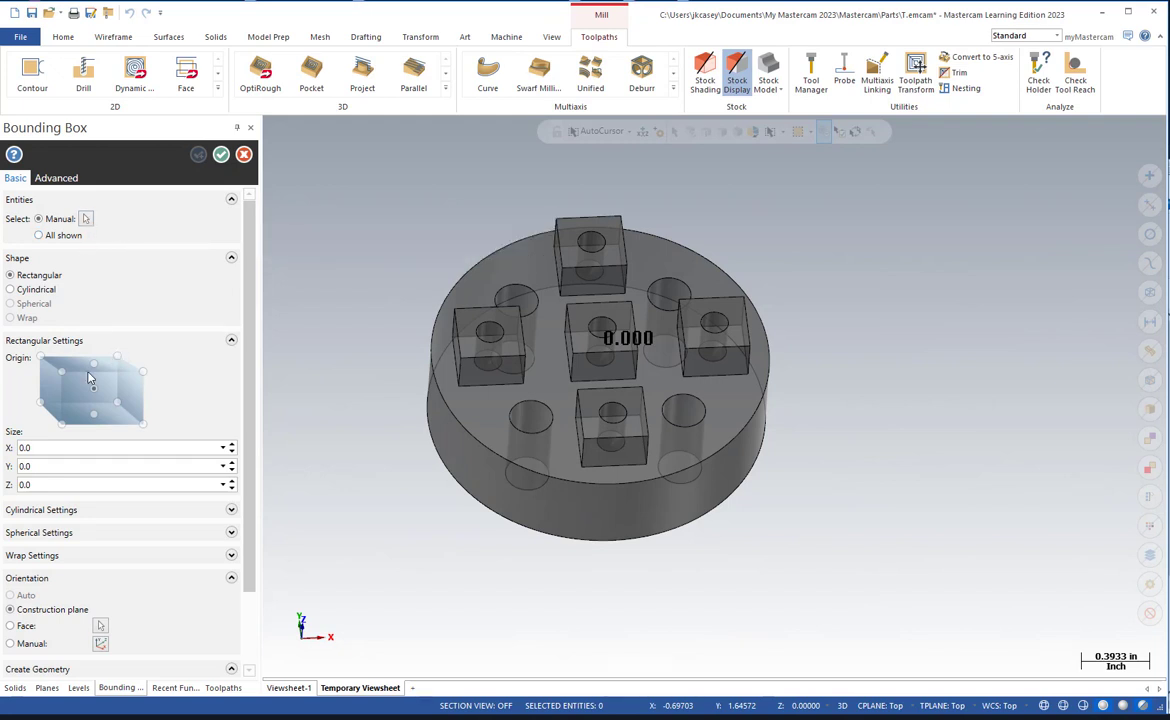
{"action": "left_click", "coordinate": [85, 218]}
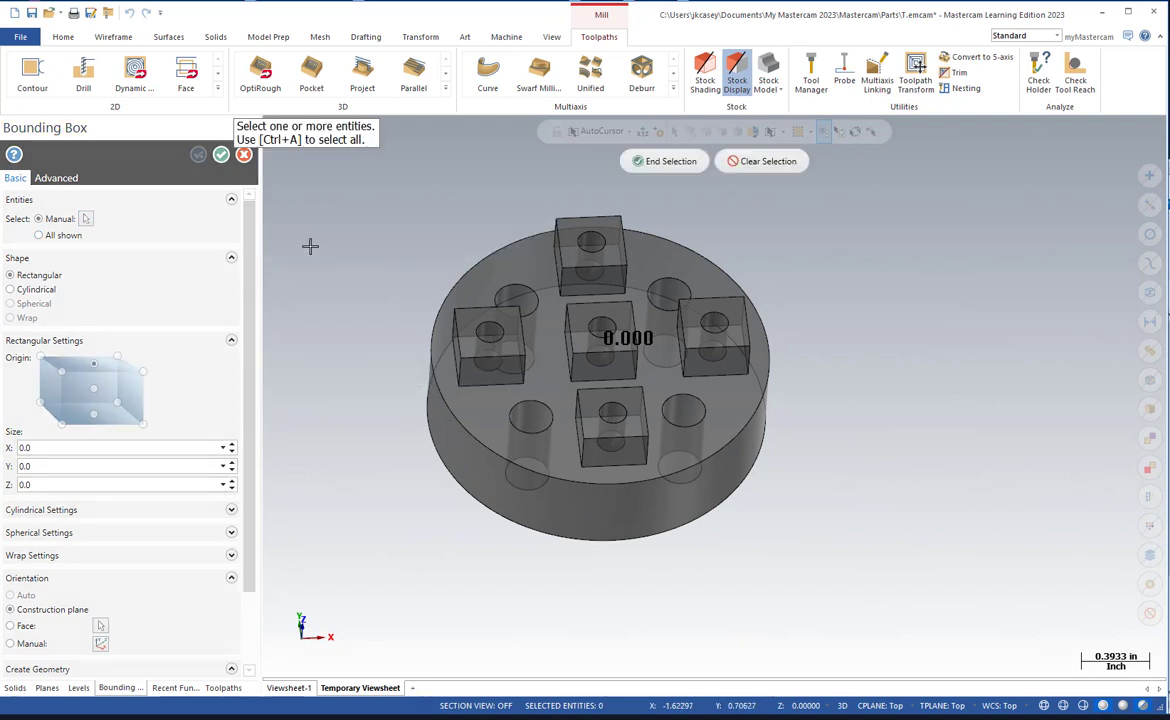
{"action": "key", "text": "ctrl+a"}
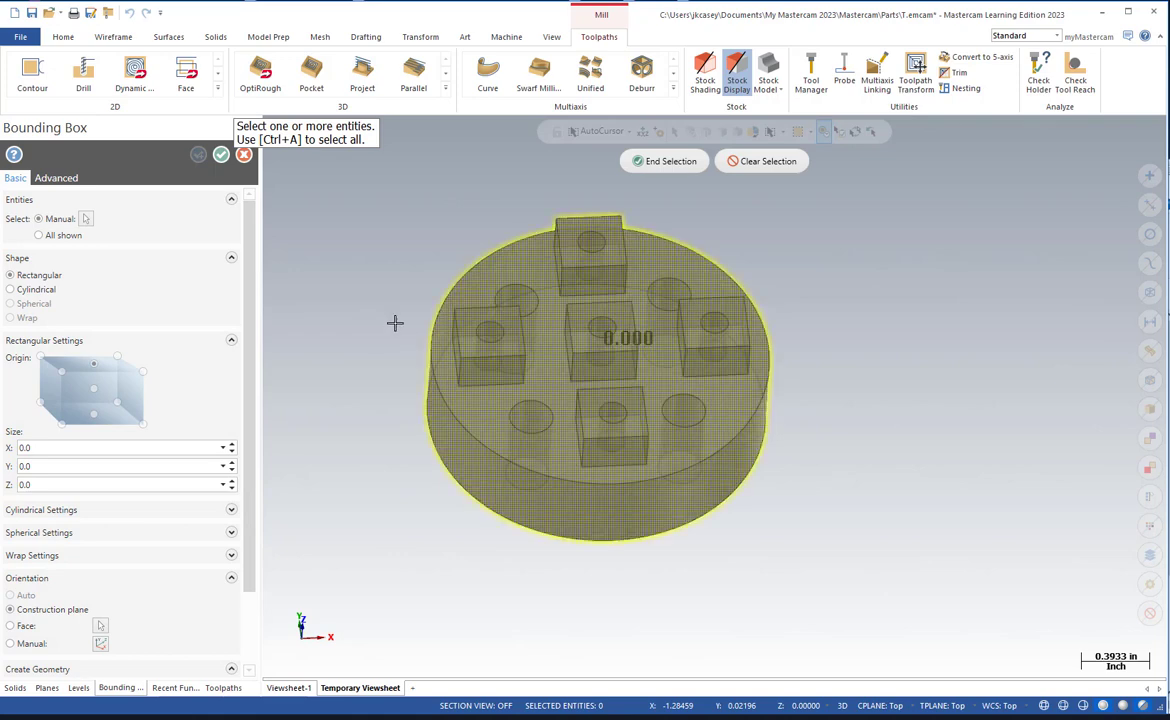
{"action": "left_click", "coordinate": [663, 163]}
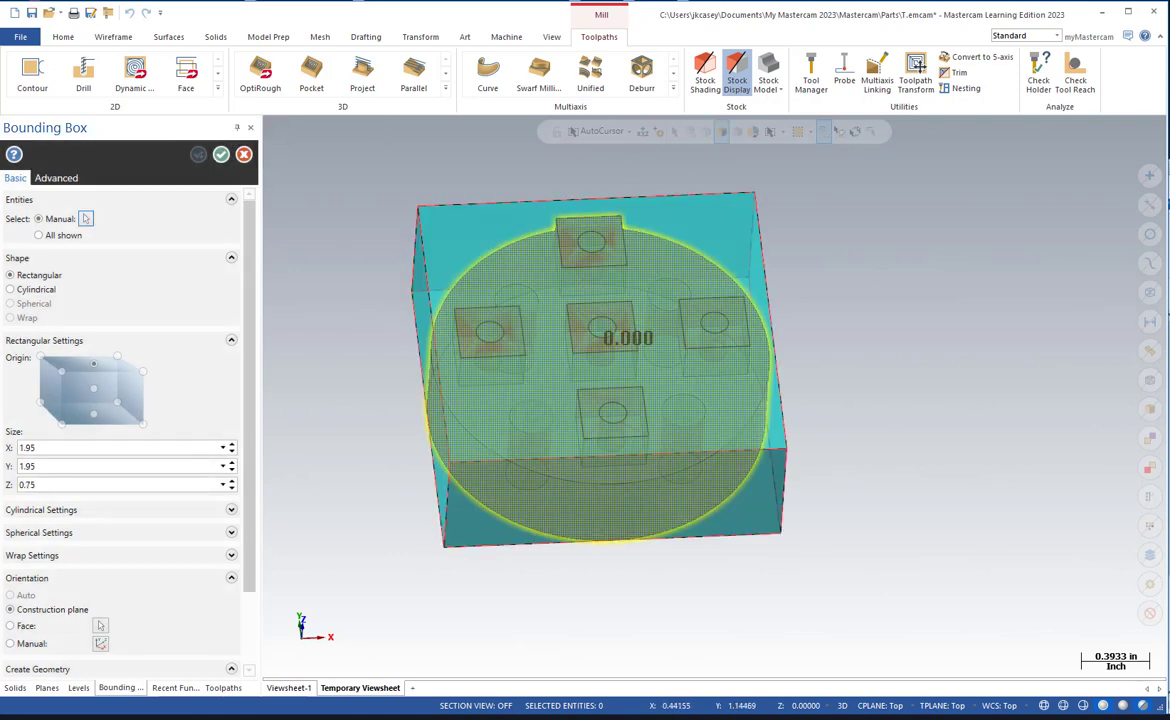
Check the stock size on the TITAN-6M setup sheet in Acrobat, and size the Mastercam bounding box to X 2.05, Y 2.0, Z 0.98.
{"action": "mouse_move", "coordinate": [0, 100]}
{"action": "left_mouse_down"}
{"action": "mouse_move", "coordinate": [286, 107]}
{"action": "mouse_move", "coordinate": [449, 37]}
{"action": "mouse_move", "coordinate": [421, 32]}
{"action": "left_mouse_up"}
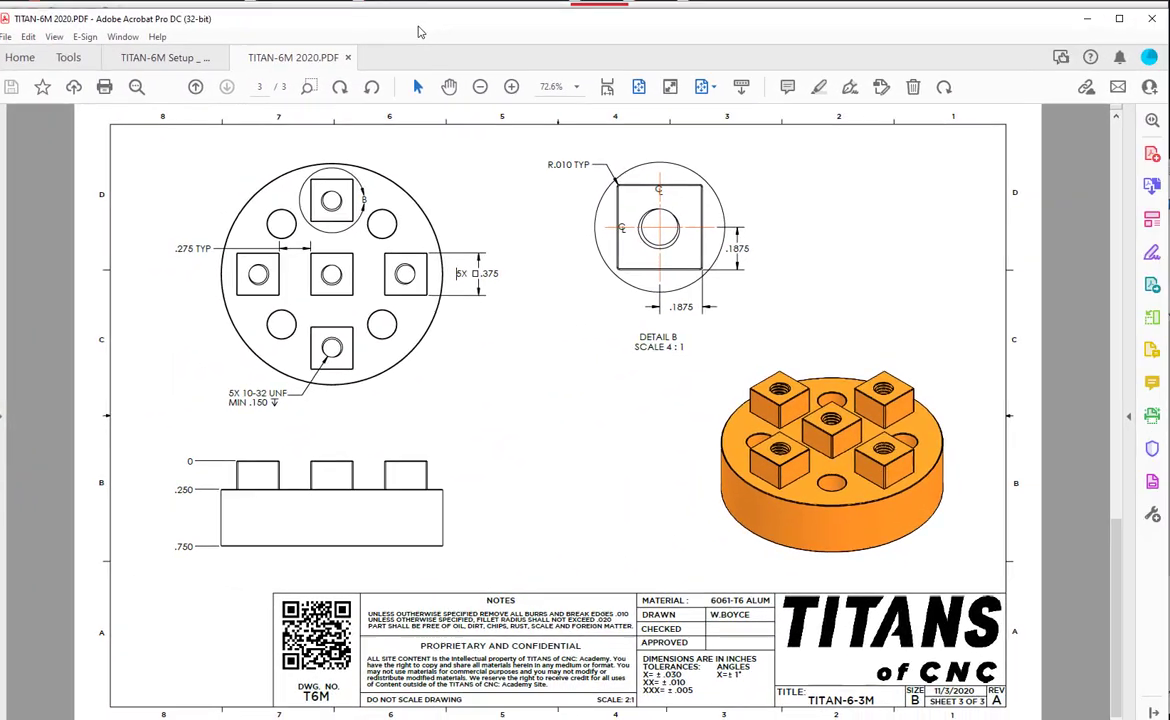
{"action": "left_click", "coordinate": [120, 58]}
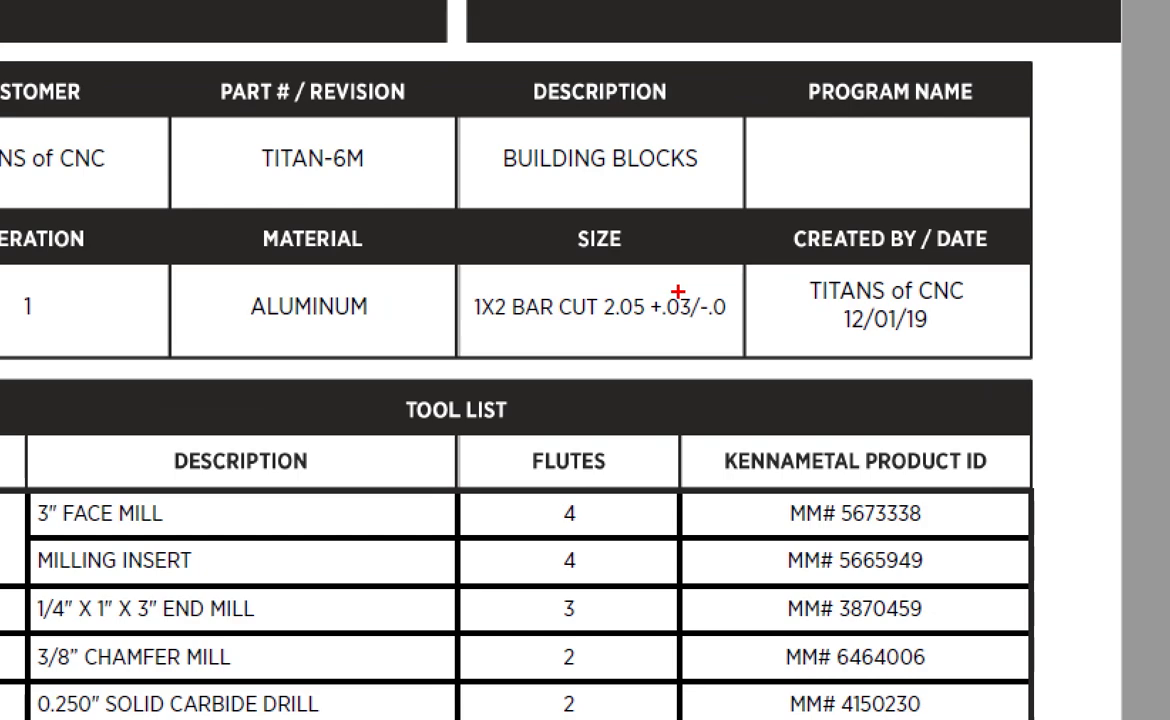
{"action": "mouse_move", "coordinate": [667, 293]}
{"action": "left_mouse_down"}
{"action": "mouse_move", "coordinate": [567, 291]}
{"action": "mouse_move", "coordinate": [554, 318]}
{"action": "left_mouse_up"}
{"action": "mouse_move", "coordinate": [452, 324]}
{"action": "left_mouse_down"}
{"action": "mouse_move", "coordinate": [615, 340]}
{"action": "mouse_move", "coordinate": [657, 272]}
{"action": "left_mouse_up"}
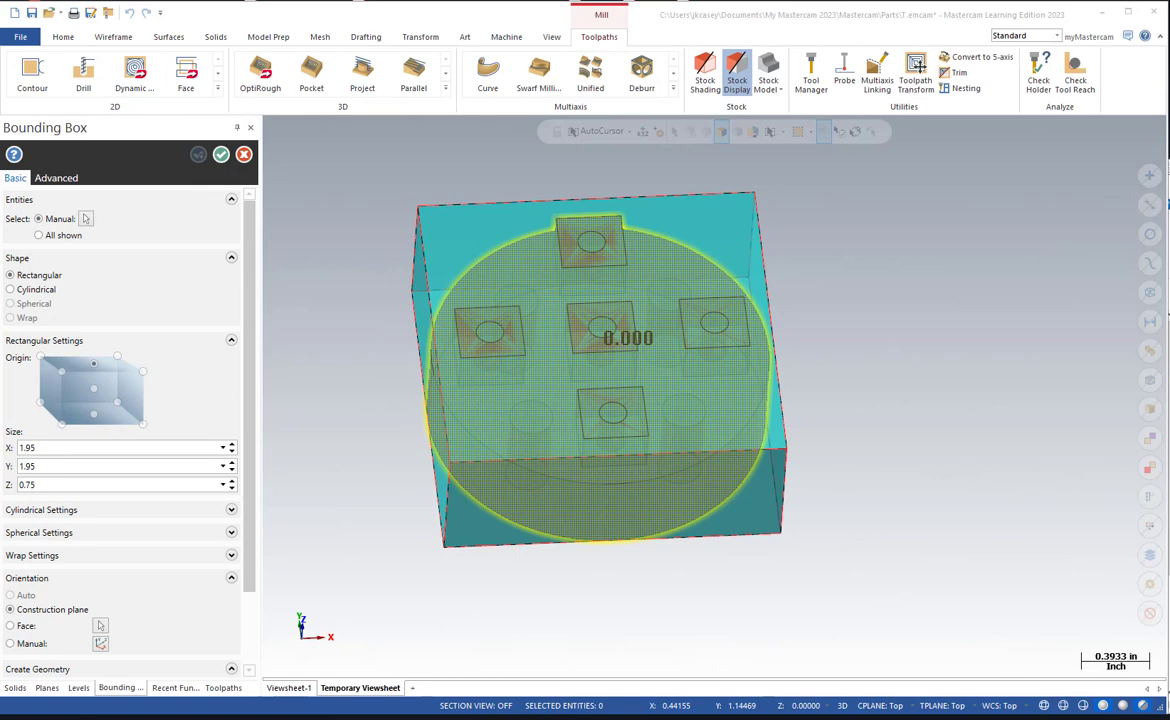
{"action": "double_click", "coordinate": [63, 447]}
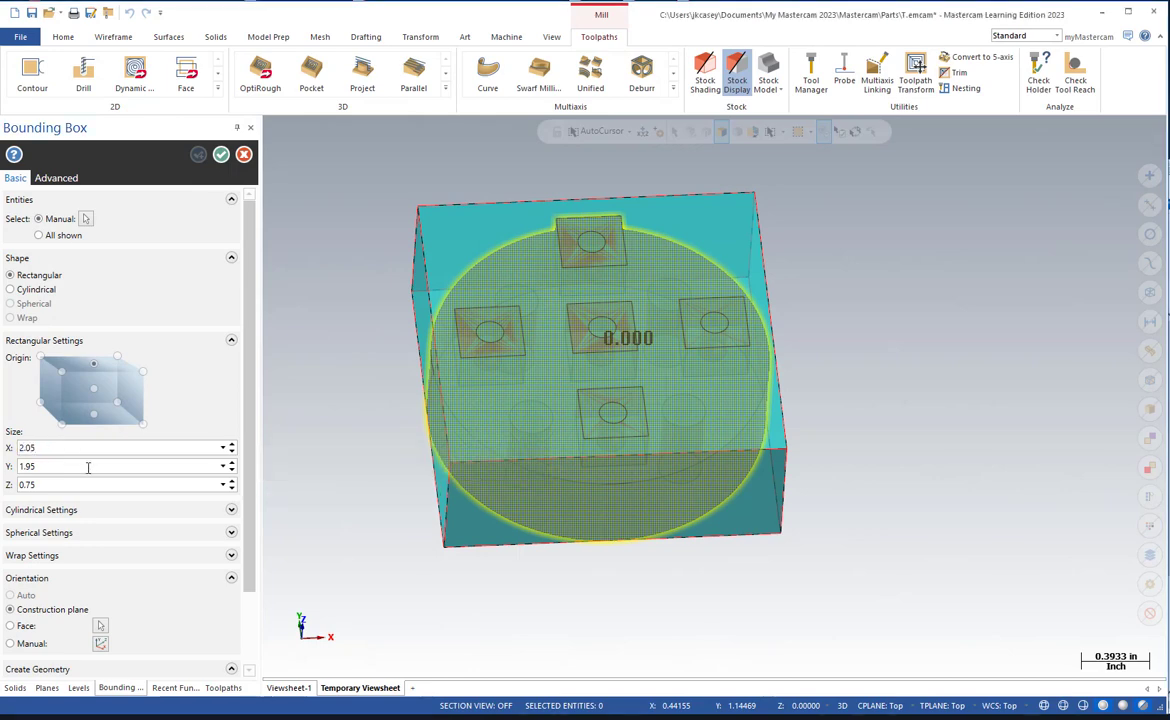
{"action": "double_click", "coordinate": [88, 466]}
{"action": "type", "text": "2.0"}
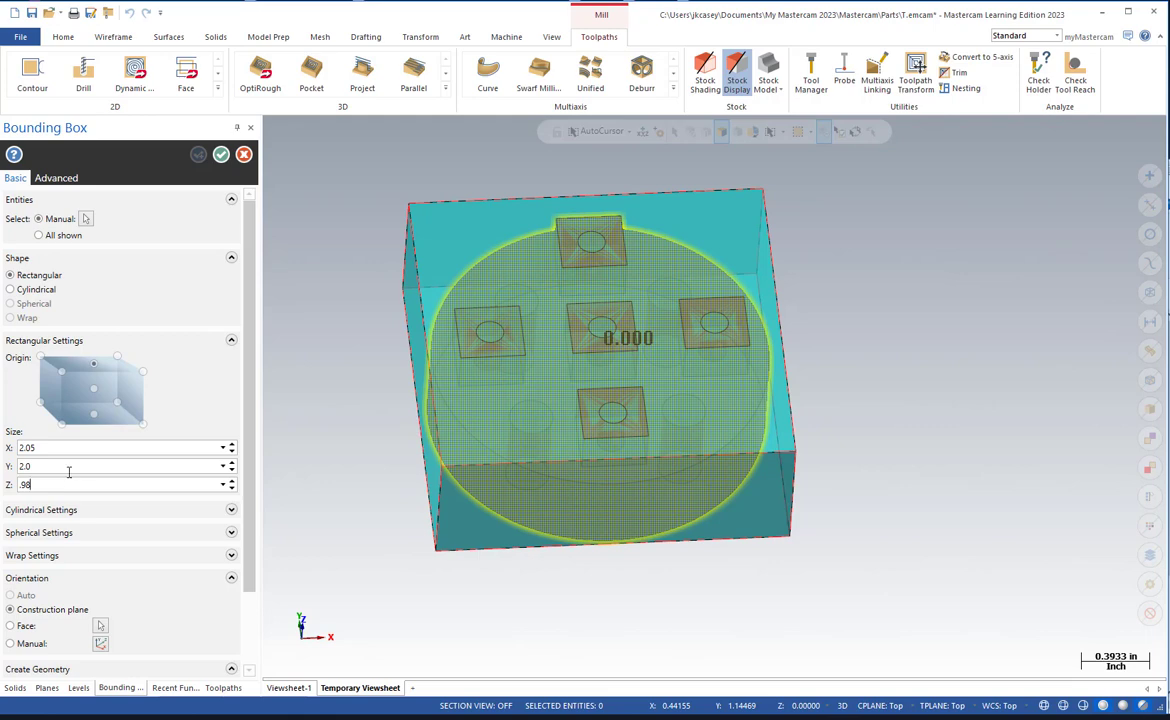
{"action": "type", "text": ".98"}
{"action": "key", "text": "Tab"}
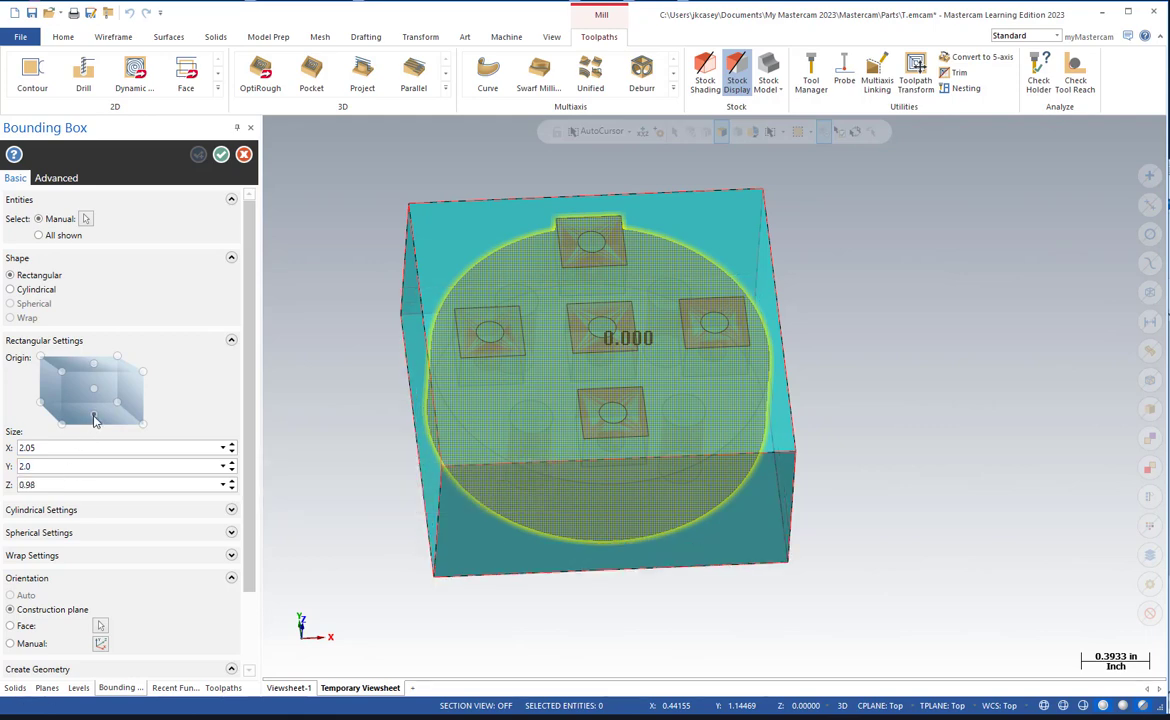
Set the box's Z size to 1.0 from its bottom-center origin, and create the stock with lines and arcs plus a solid.
{"action": "double_click", "coordinate": [25, 486]}
{"action": "key", "text": "Tab"}
{"action": "left_click_drag", "start_coordinate": [250, 585], "coordinate": [250, 617]}
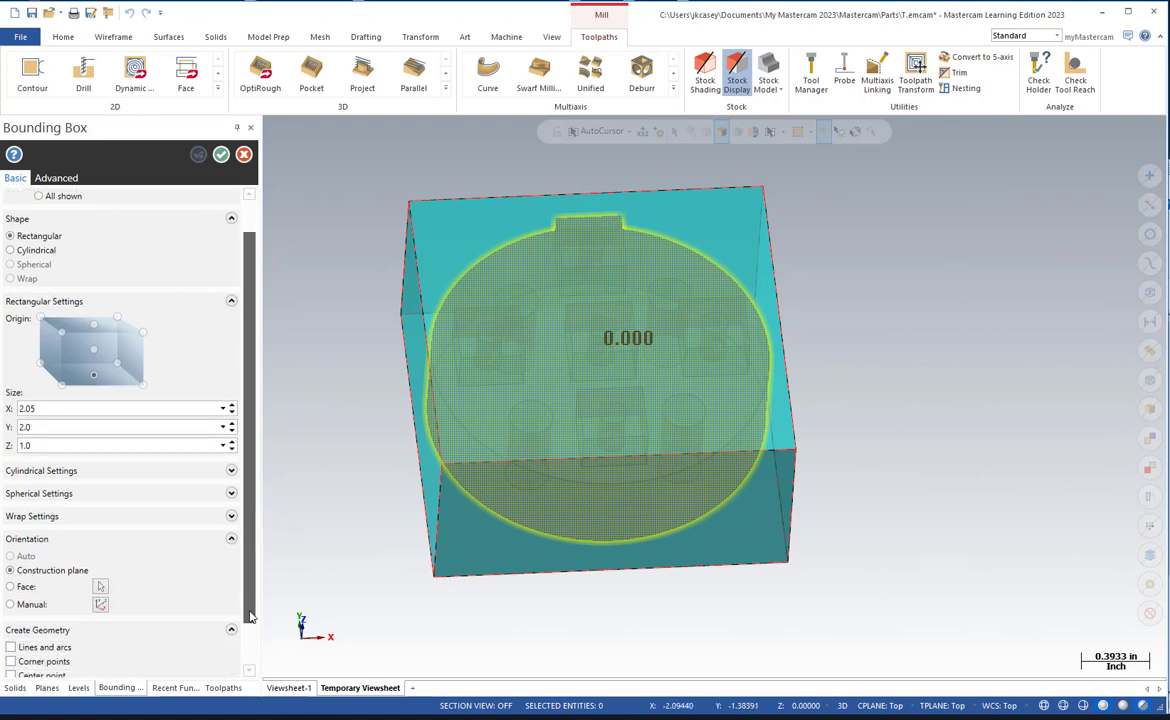
{"action": "left_click", "coordinate": [11, 596]}
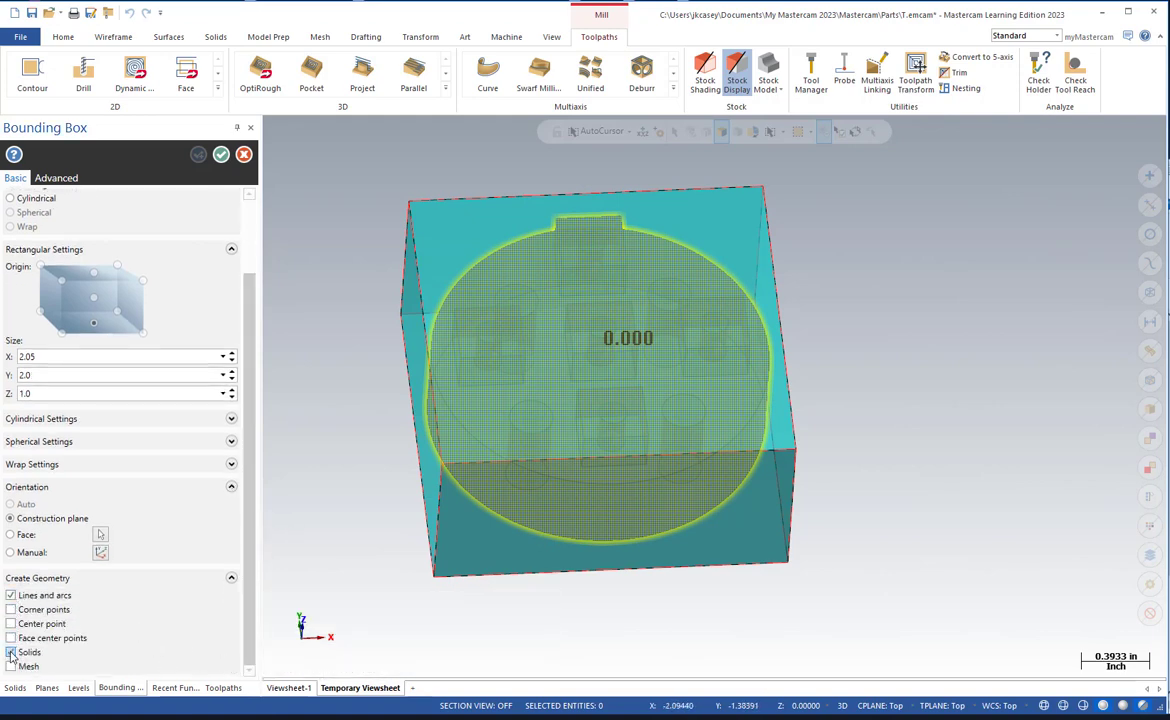
{"action": "left_click", "coordinate": [221, 155]}
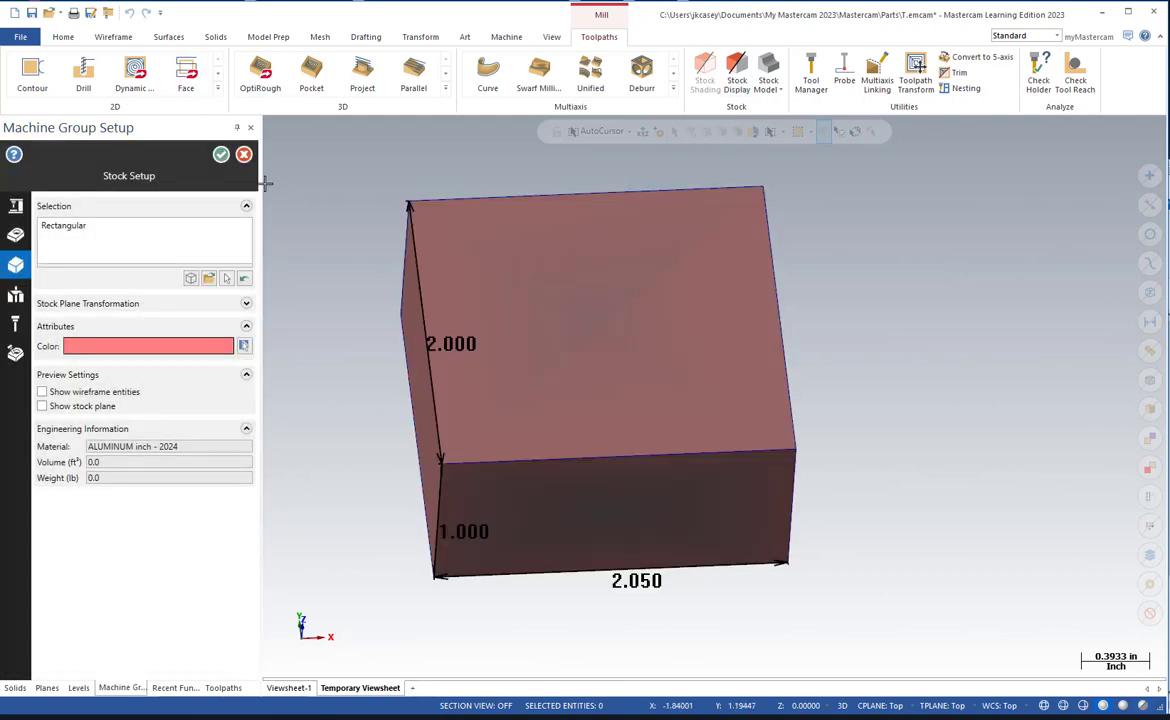
{"action": "left_click", "coordinate": [221, 156]}
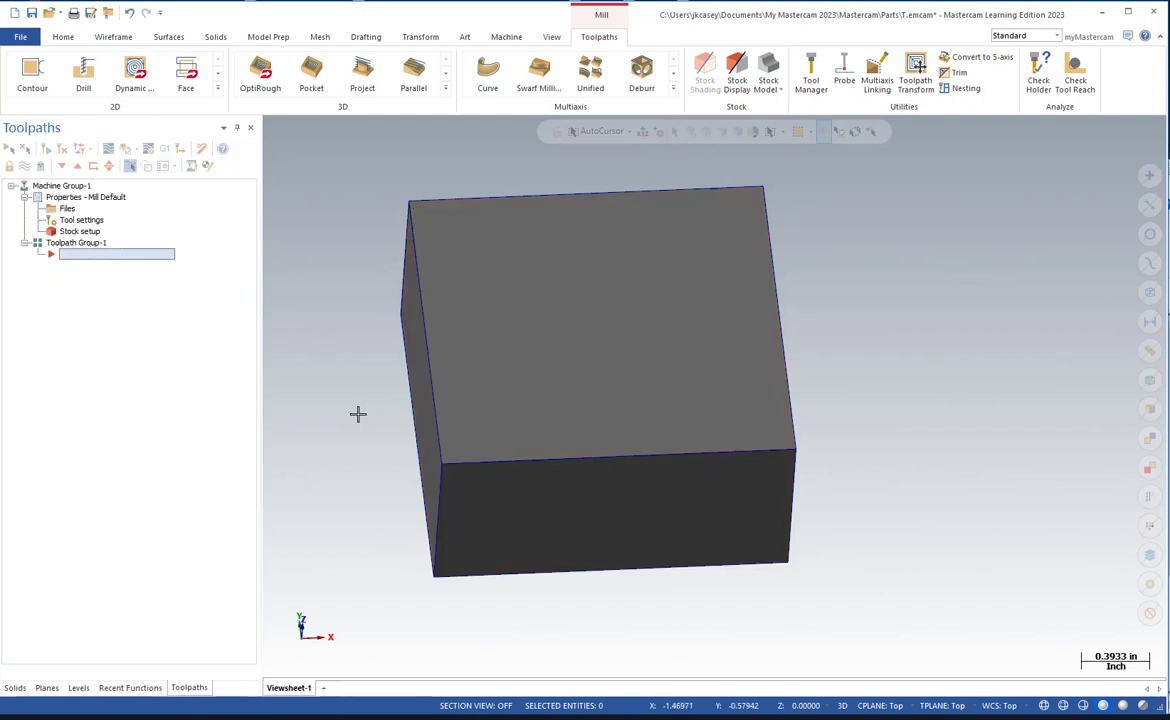
Create a new plane named G54 with its origin on the top back-left corner of the stock block.
{"action": "middle_click_drag", "start_coordinate": [358, 414], "coordinate": [361, 395]}
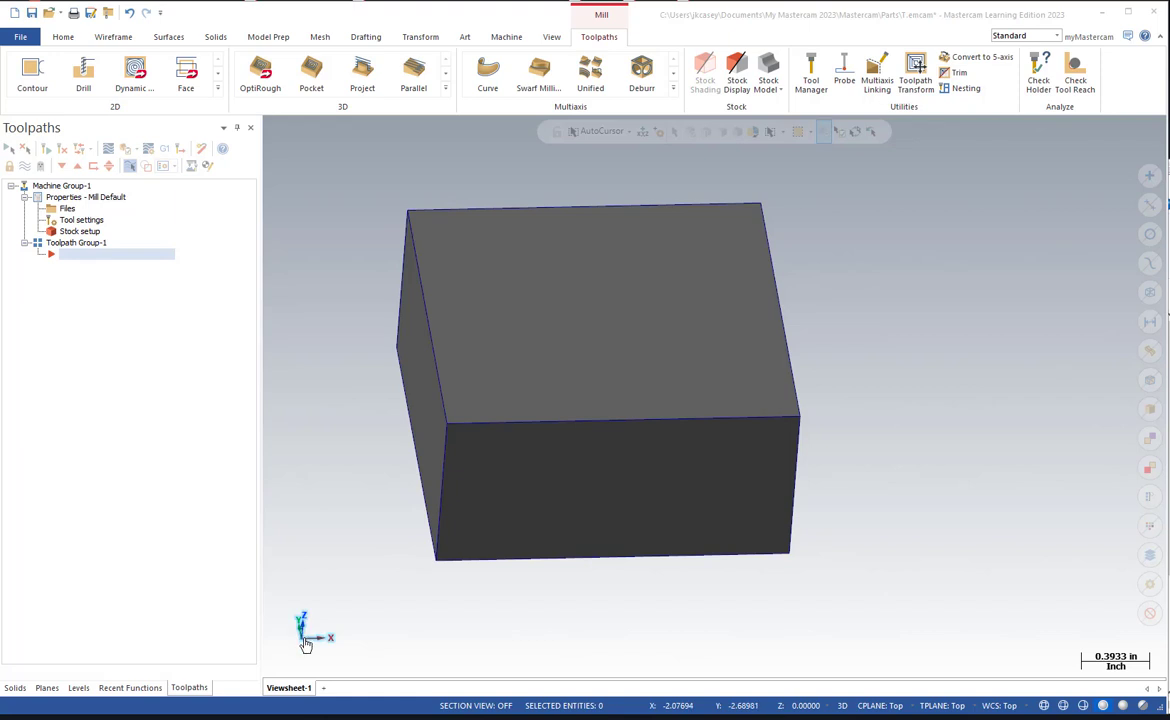
{"action": "left_click", "coordinate": [304, 640]}
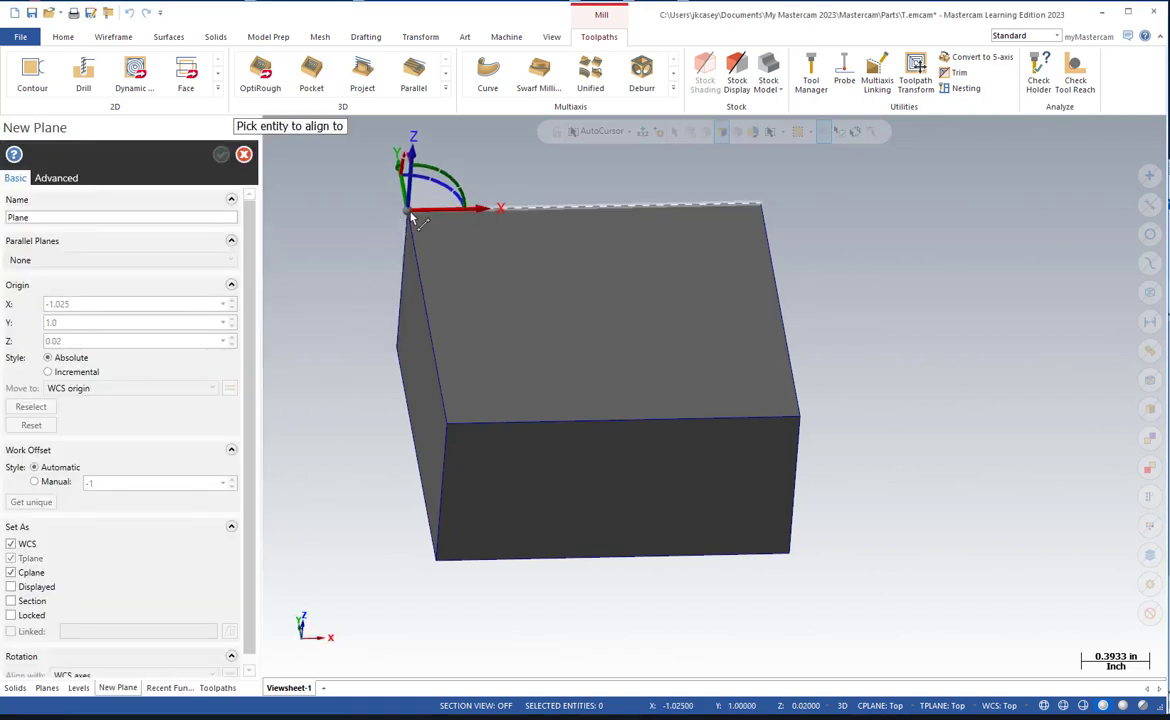
{"action": "left_click", "coordinate": [410, 215]}
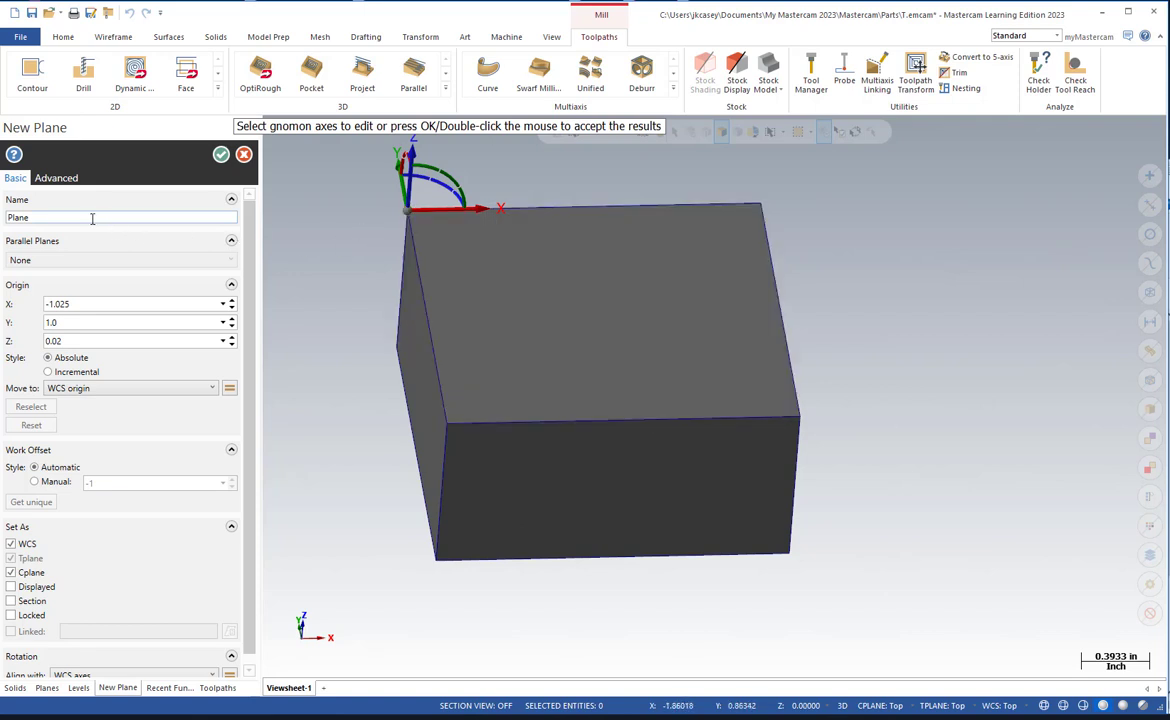
{"action": "left_click_drag", "start_coordinate": [90, 218], "coordinate": [7, 230]}
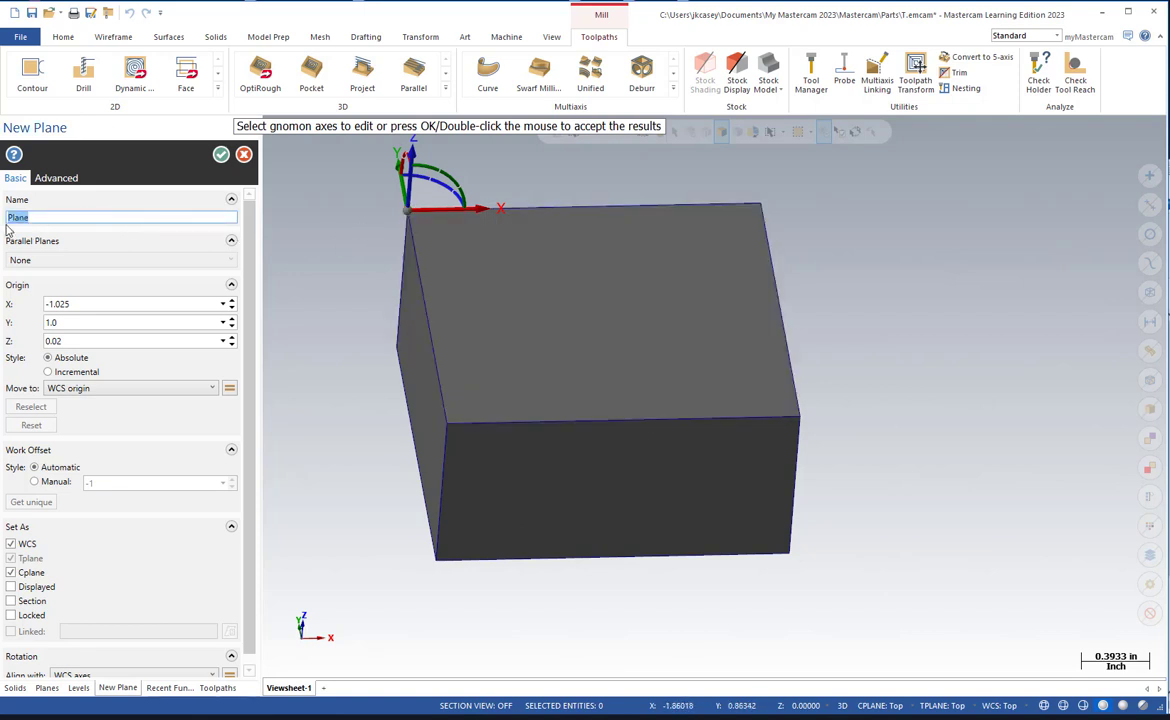
{"action": "type", "text": "G54"}
{"action": "left_click", "coordinate": [133, 305]}
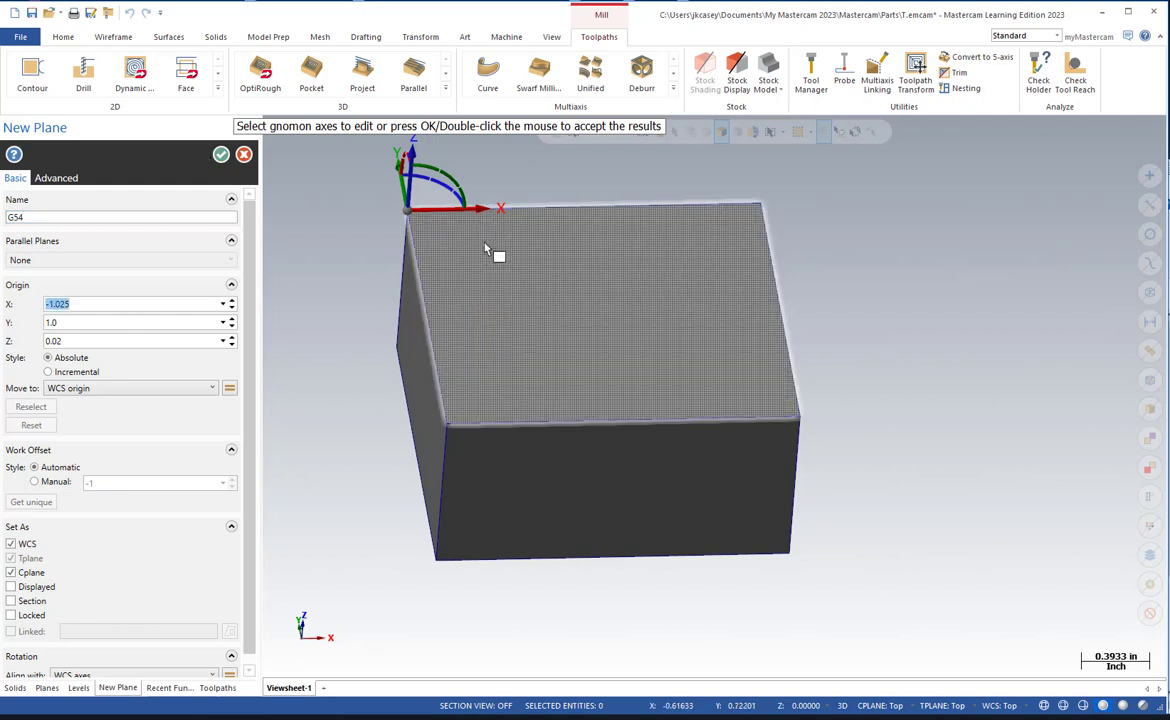
Check the notes on the TITAN-6M setup sheet in Acrobat for the X, Y and Z zero offsets from the rough stock.
{"action": "scroll", "coordinate": [413, 190], "scroll_direction": "up", "scroll_amount": 3}
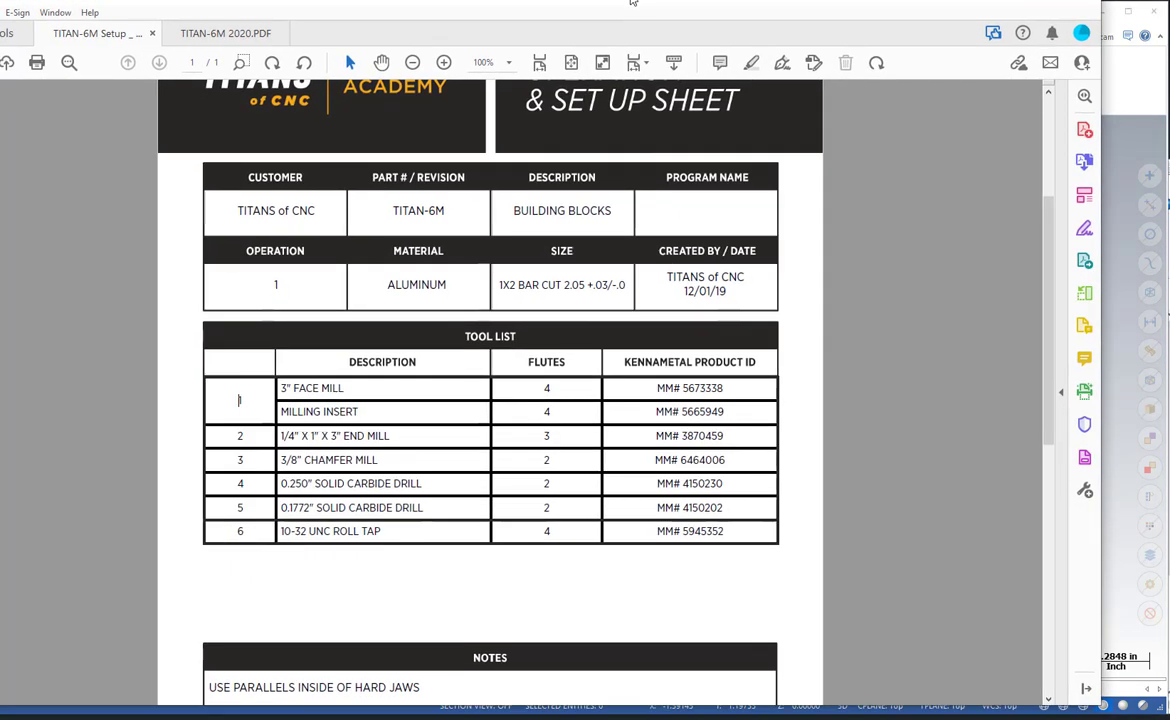
{"action": "scroll", "coordinate": [534, 588], "scroll_direction": "down", "scroll_amount": 1}
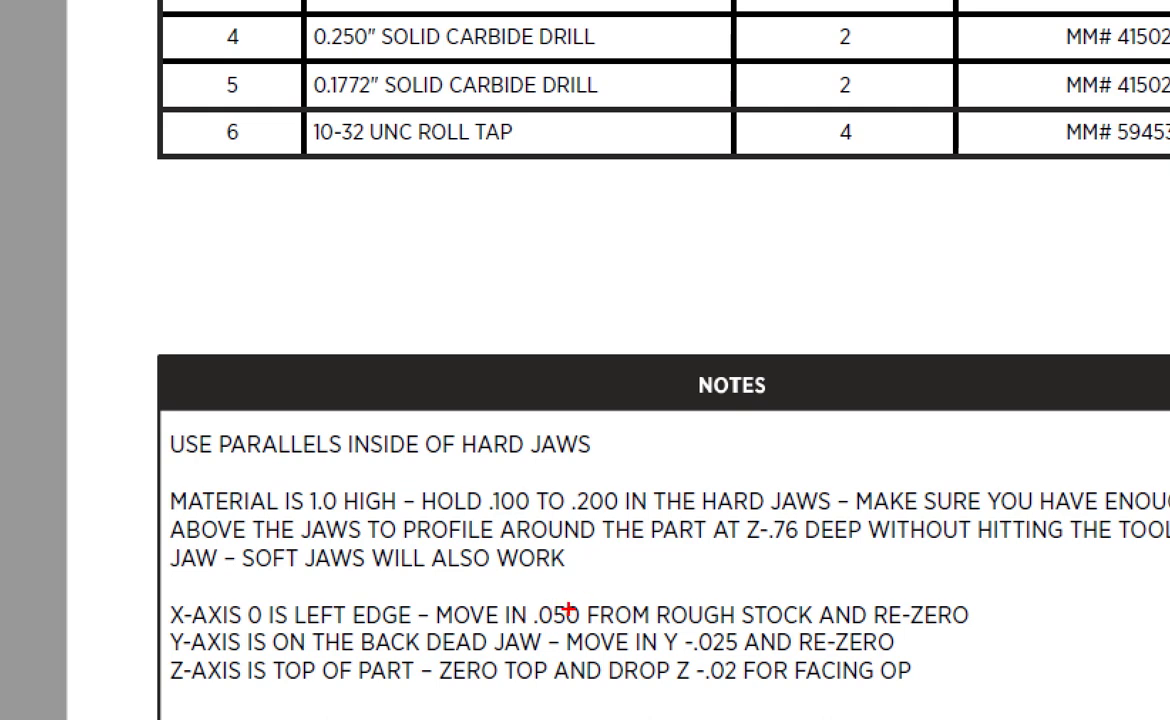
{"action": "left_click_drag", "start_coordinate": [532, 590], "coordinate": [585, 585]}
{"action": "mouse_move", "coordinate": [520, 620]}
{"action": "left_mouse_down"}
{"action": "mouse_move", "coordinate": [655, 650]}
{"action": "mouse_move", "coordinate": [700, 700]}
{"action": "mouse_move", "coordinate": [745, 668]}
{"action": "mouse_move", "coordinate": [645, 566]}
{"action": "mouse_move", "coordinate": [590, 566]}
{"action": "mouse_move", "coordinate": [566, 582]}
{"action": "left_mouse_up"}
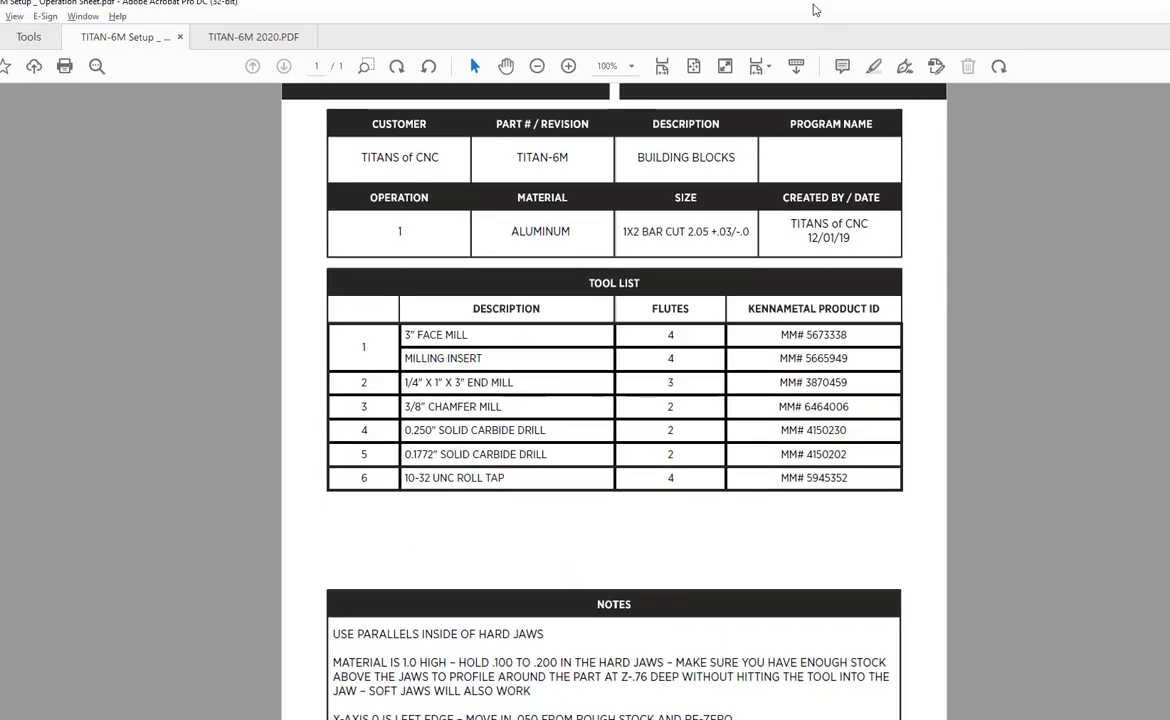
{"action": "left_click_drag", "start_coordinate": [745, 6], "coordinate": [0, 110]}
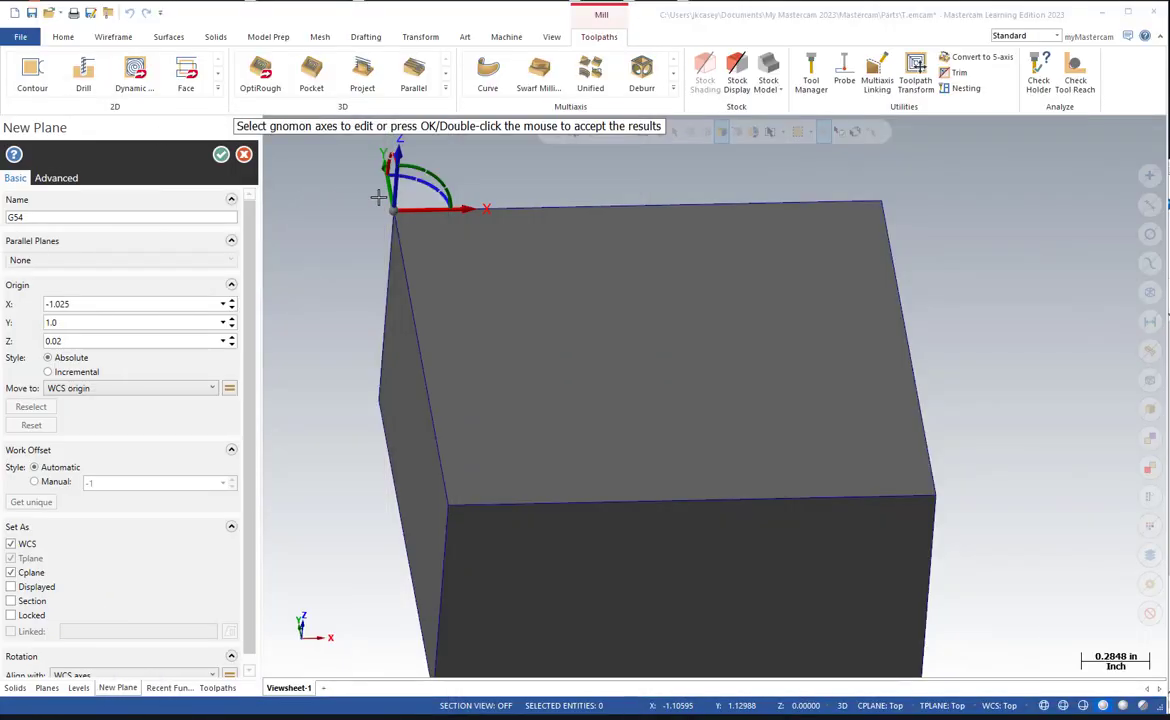
In Mastercam, shift the G54 plane's origin 0.05 along X and -0.025 along Y from the stock corner.
{"action": "left_click", "coordinate": [425, 209]}
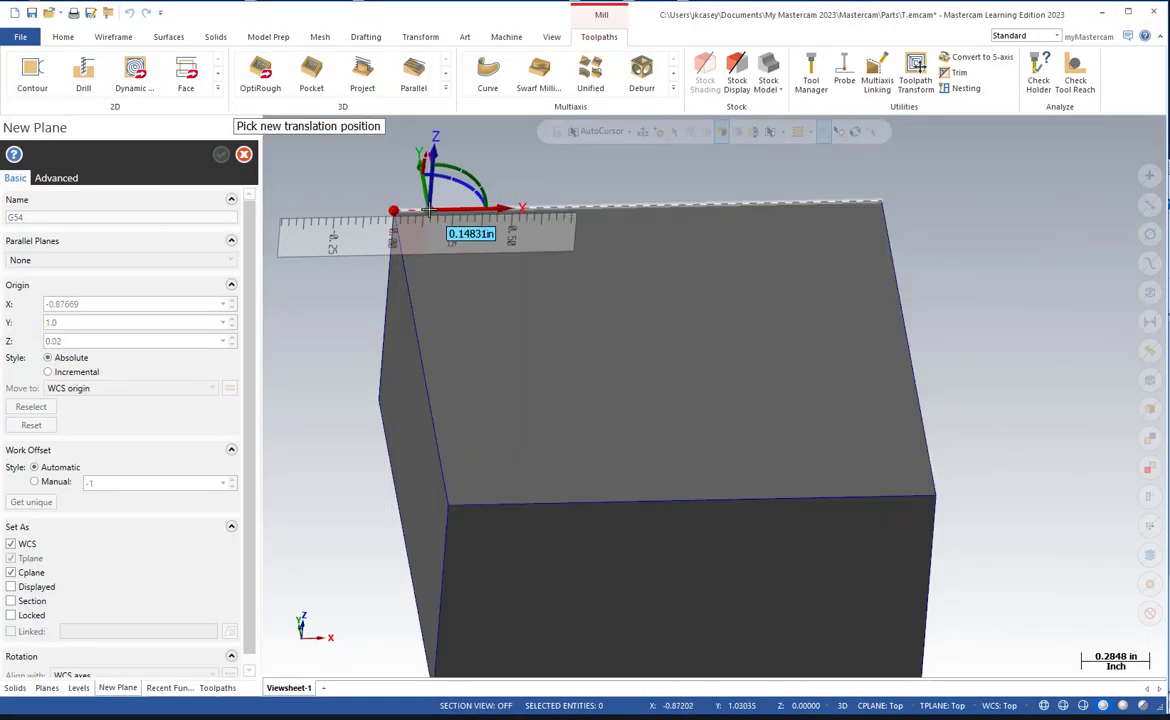
{"action": "type", "text": "-0.975"}
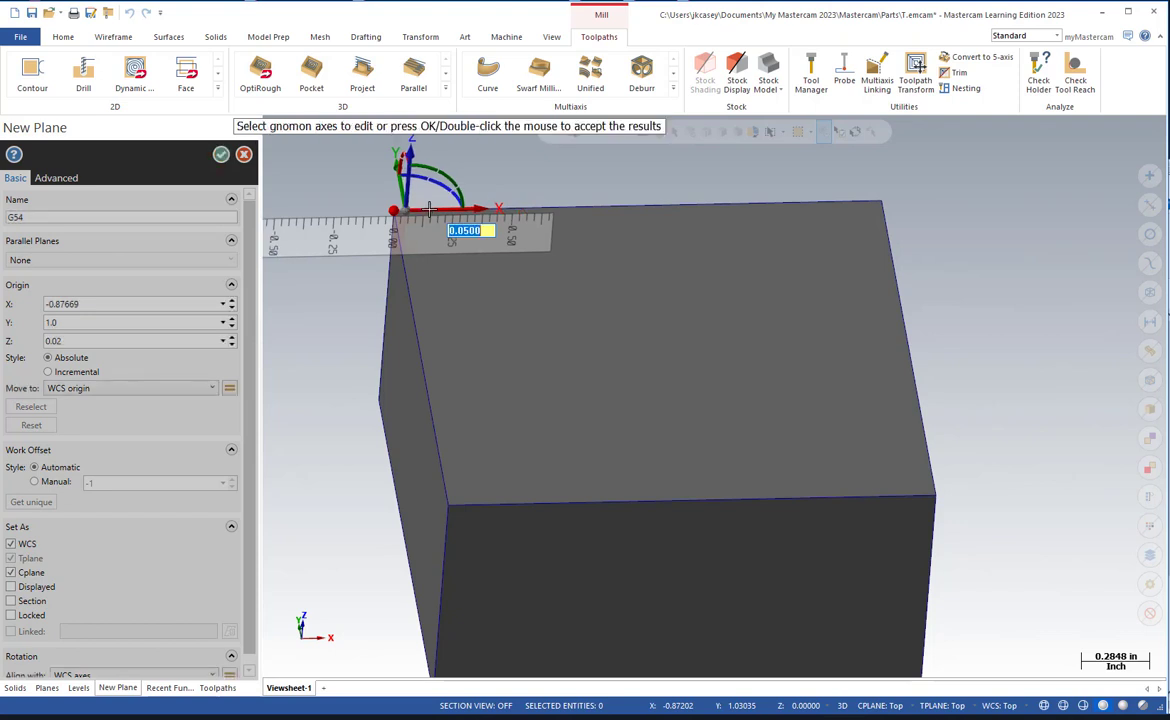
{"action": "key", "text": "Return"}
{"action": "middle_click_drag", "start_coordinate": [272, 272], "coordinate": [314, 278]}
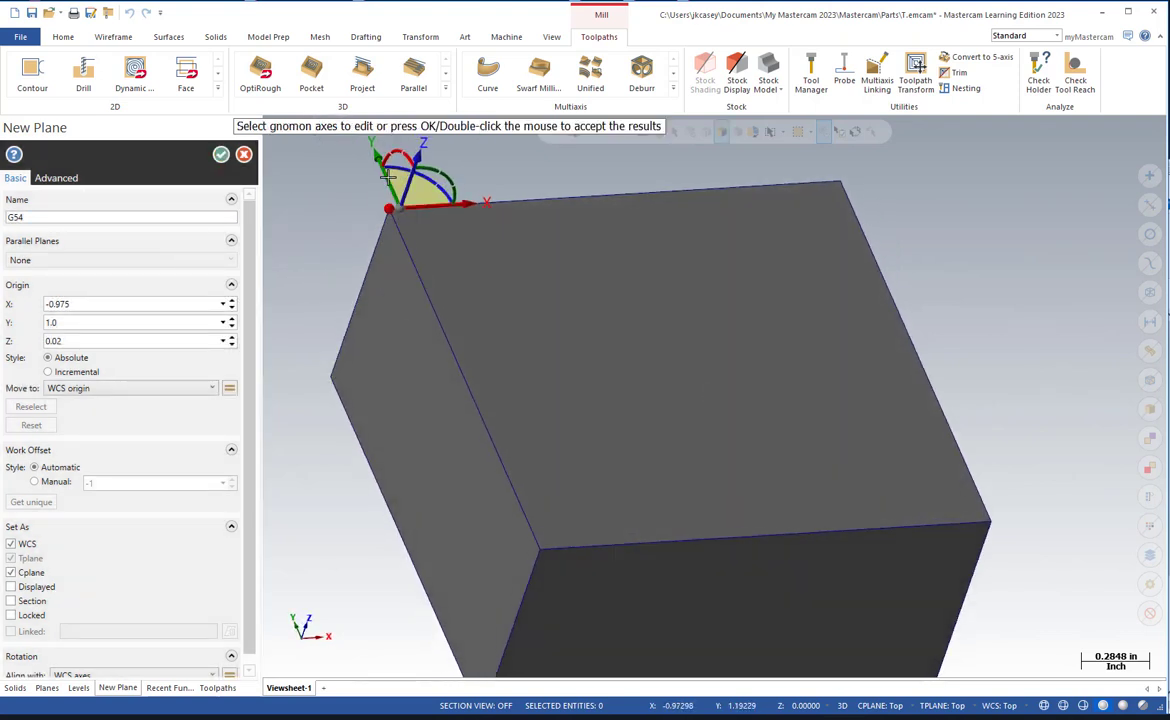
{"action": "left_click", "coordinate": [386, 176]}
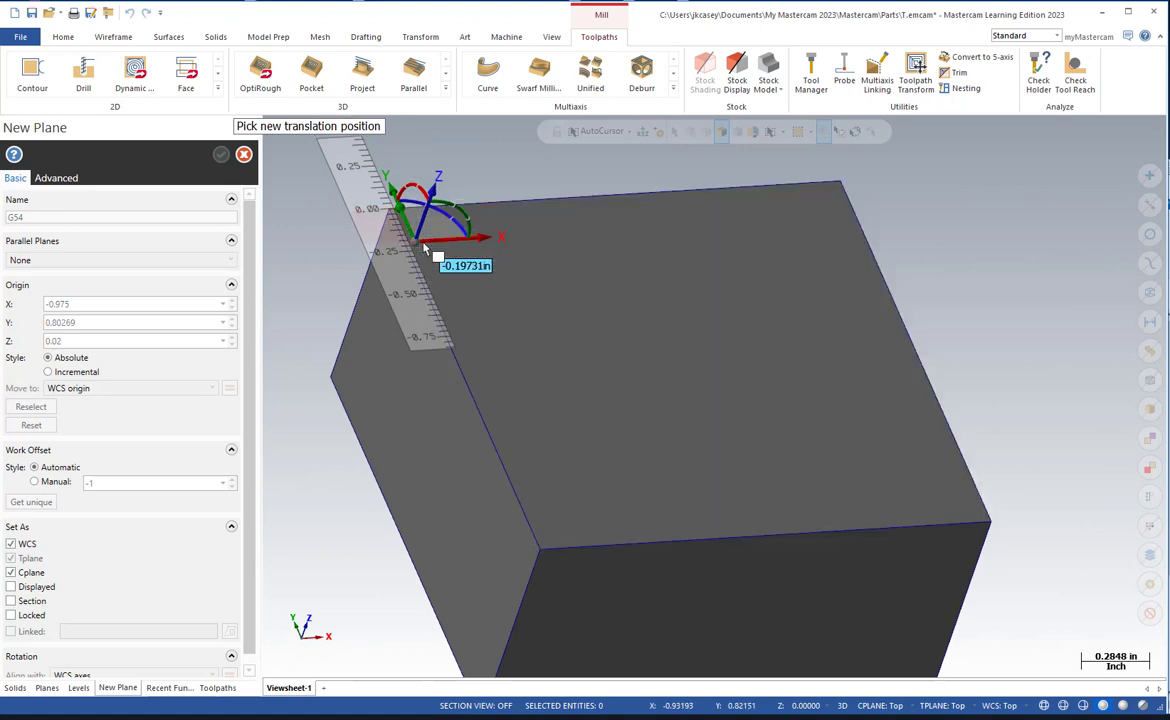
{"action": "type", "text": "-."}
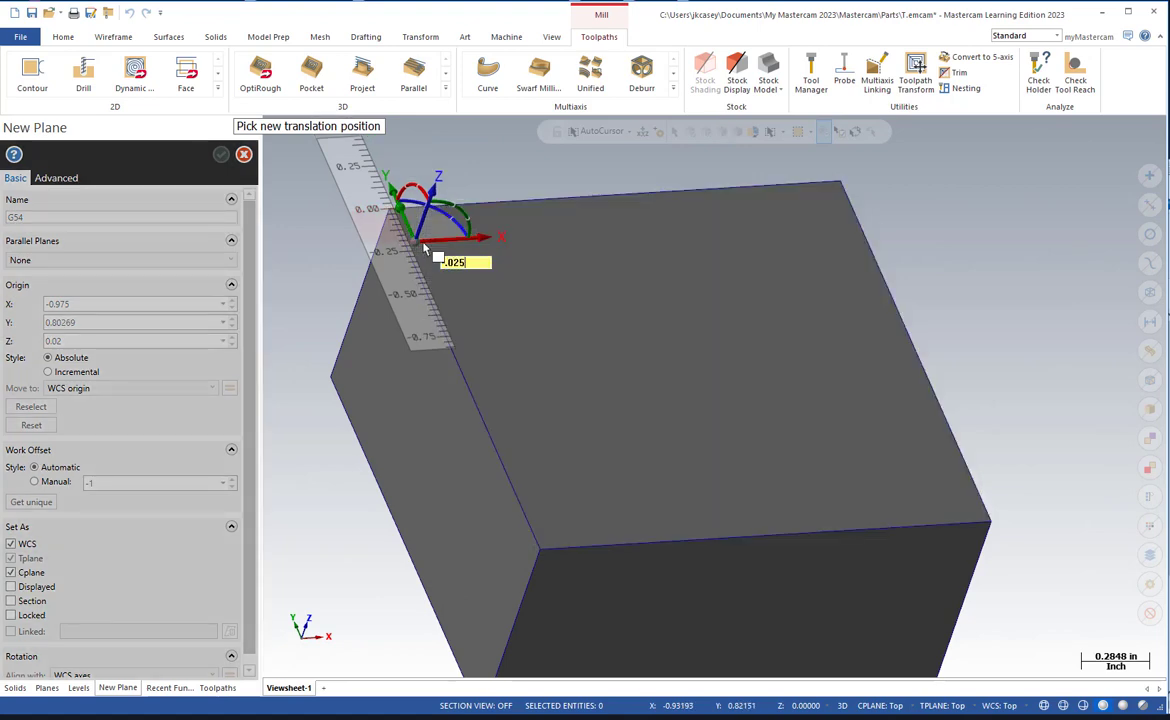
{"action": "type", "text": "025"}
{"action": "key", "text": "Return"}
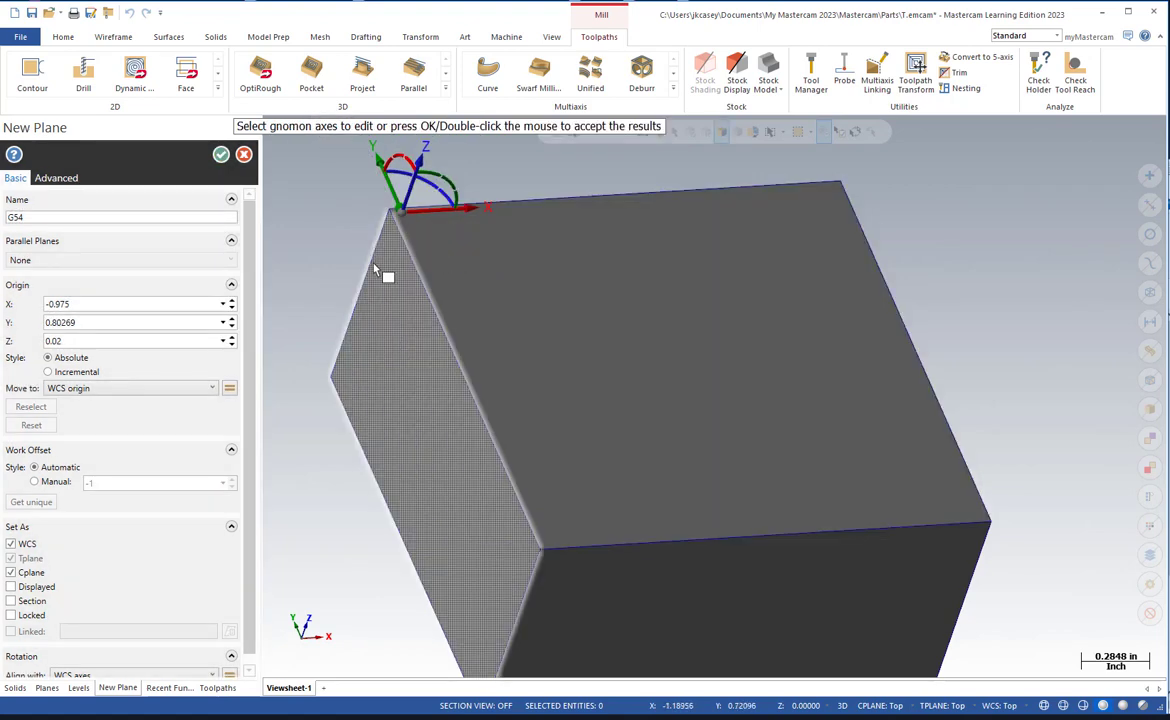
Try to shift the G54 plane's origin -0.02 along Z from the top of the stock.
{"action": "middle_click_drag", "start_coordinate": [376, 268], "coordinate": [305, 198]}
{"action": "left_click", "coordinate": [387, 168]}
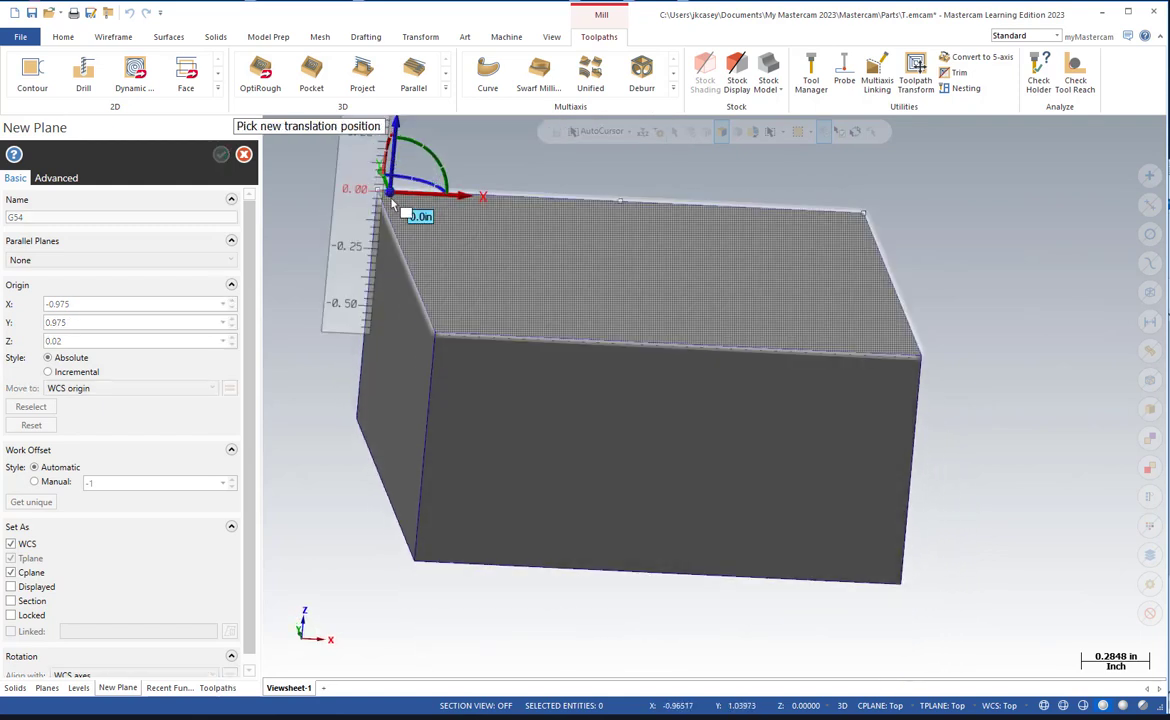
{"action": "type", "text": "-"}
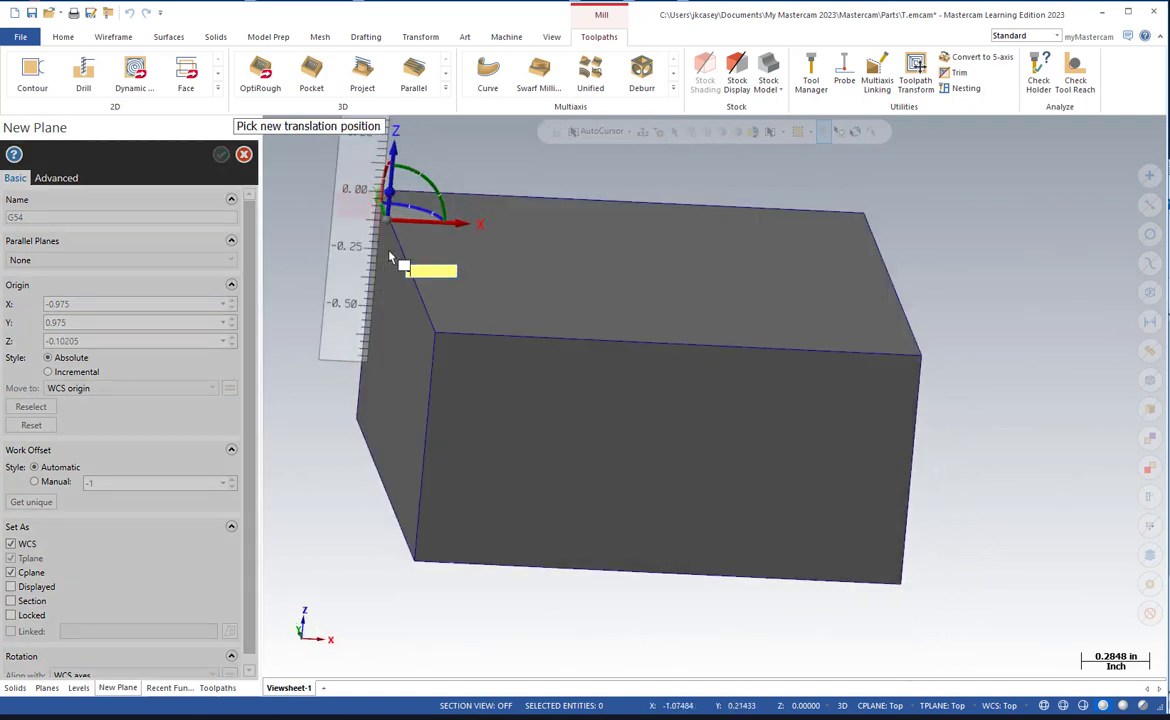
{"action": "type", "text": "0.02"}
{"action": "key", "text": "Return"}
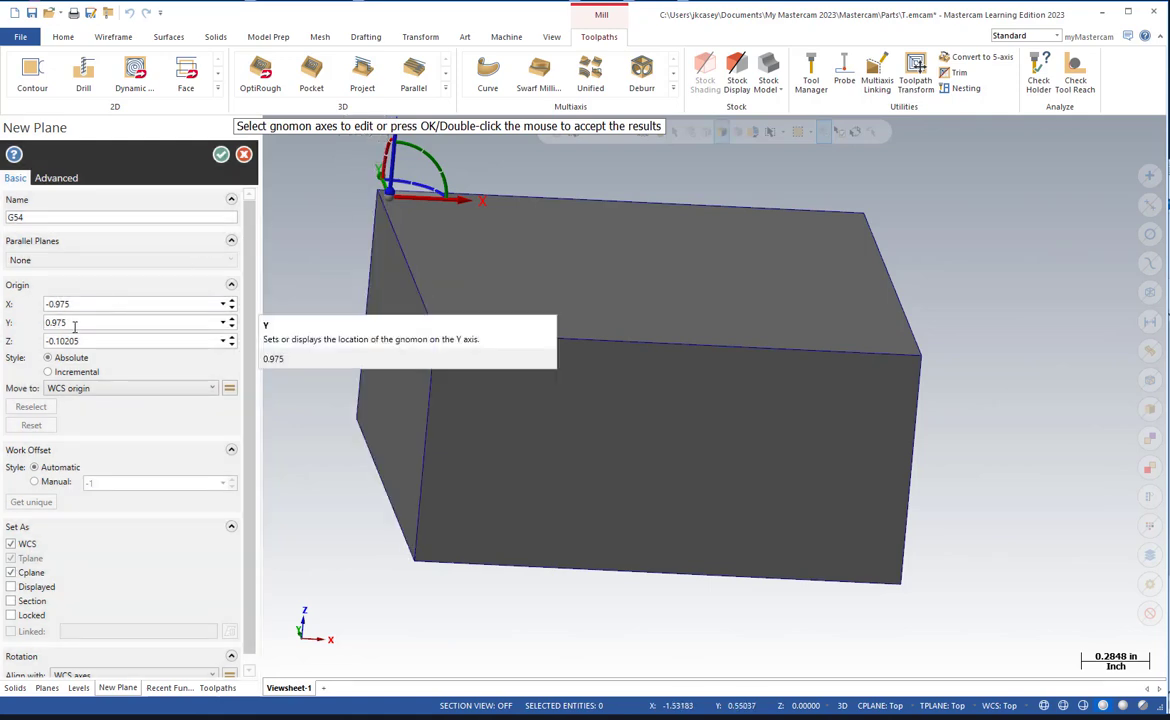
{"action": "key", "text": "ctrl+1"}
{"action": "left_click", "coordinate": [125, 334]}
{"action": "mouse_move", "coordinate": [175, 344]}
{"action": "left_mouse_down"}
{"action": "mouse_move", "coordinate": [17, 353]}
{"action": "mouse_move", "coordinate": [146, 348]}
{"action": "left_mouse_up"}
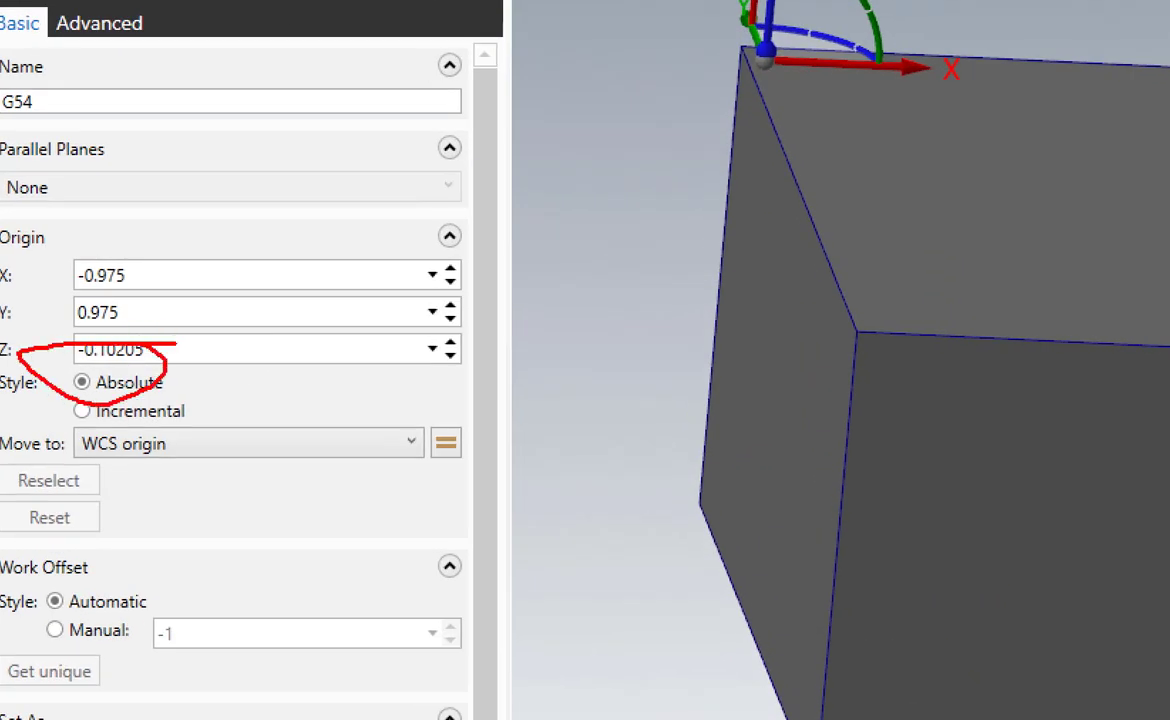
{"action": "mouse_move", "coordinate": [207, 305]}
{"action": "left_mouse_down"}
{"action": "mouse_move", "coordinate": [223, 283]}
{"action": "mouse_move", "coordinate": [236, 356]}
{"action": "left_mouse_up"}
{"action": "left_click_drag", "start_coordinate": [240, 385], "coordinate": [247, 393]}
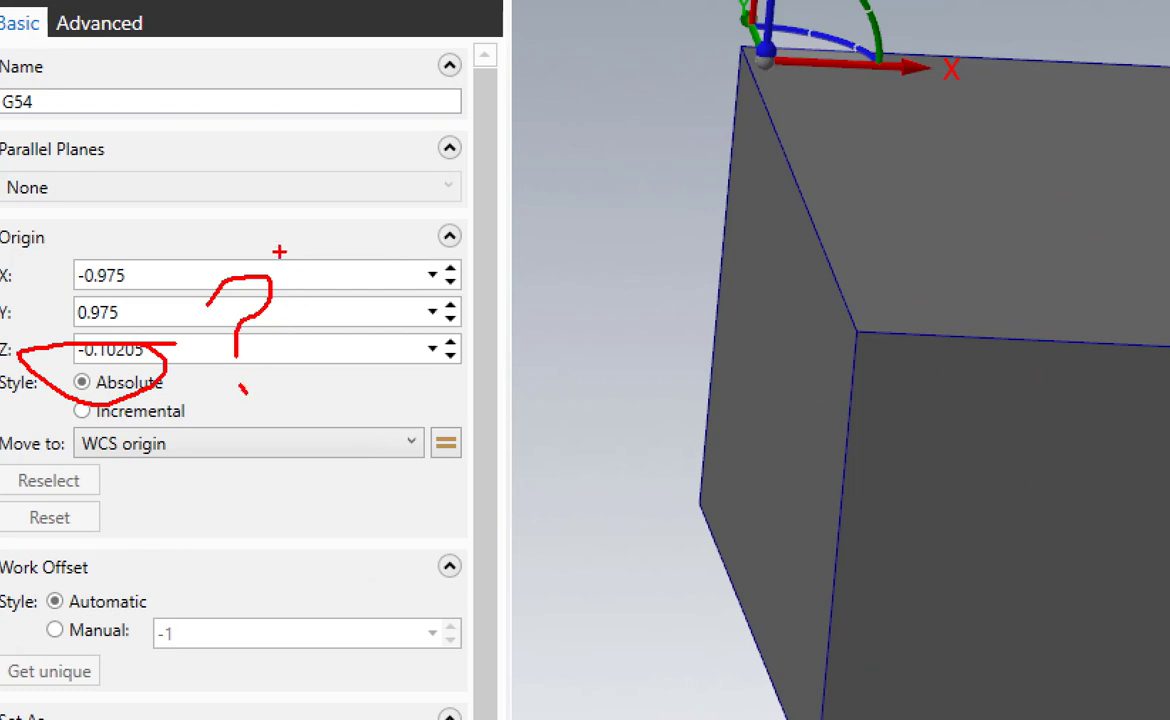
{"action": "mouse_move", "coordinate": [277, 251]}
{"action": "left_mouse_down"}
{"action": "mouse_move", "coordinate": [308, 279]}
{"action": "mouse_move", "coordinate": [300, 313]}
{"action": "left_mouse_up"}
{"action": "left_click_drag", "start_coordinate": [306, 375], "coordinate": [309, 380]}
{"action": "key", "text": "Escape"}
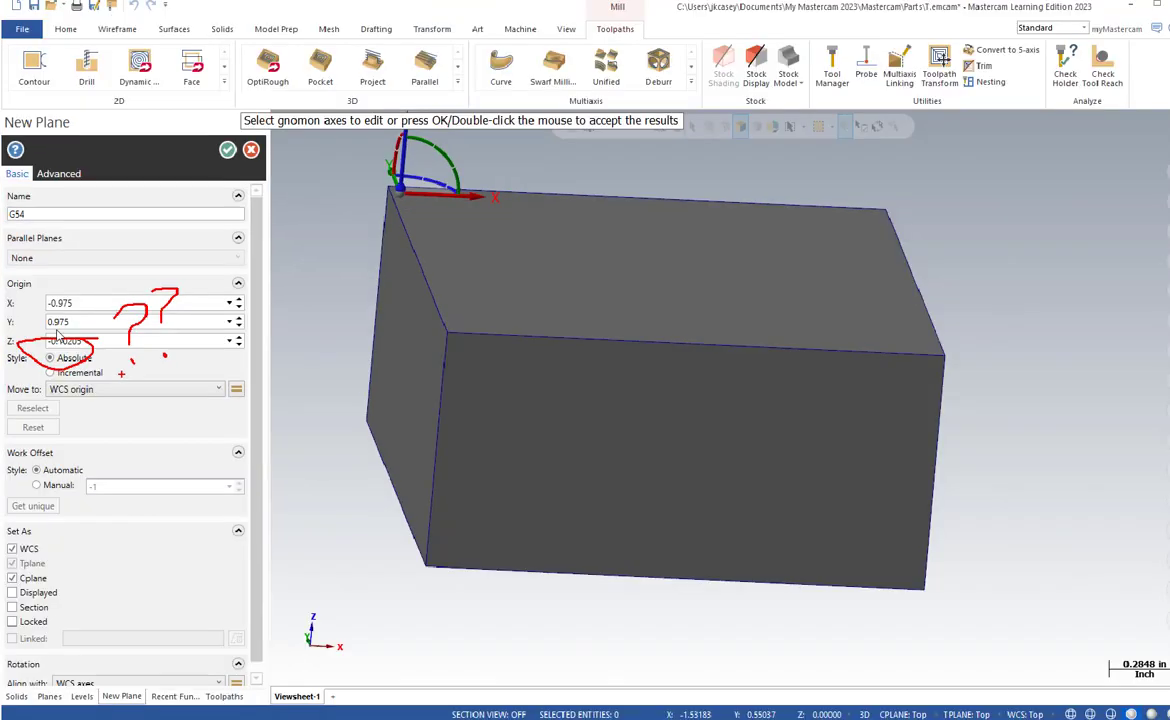
Set the G54 plane's Z origin to 0 and accept the plane with WCS and Cplane set to it.
{"action": "left_click", "coordinate": [98, 343]}
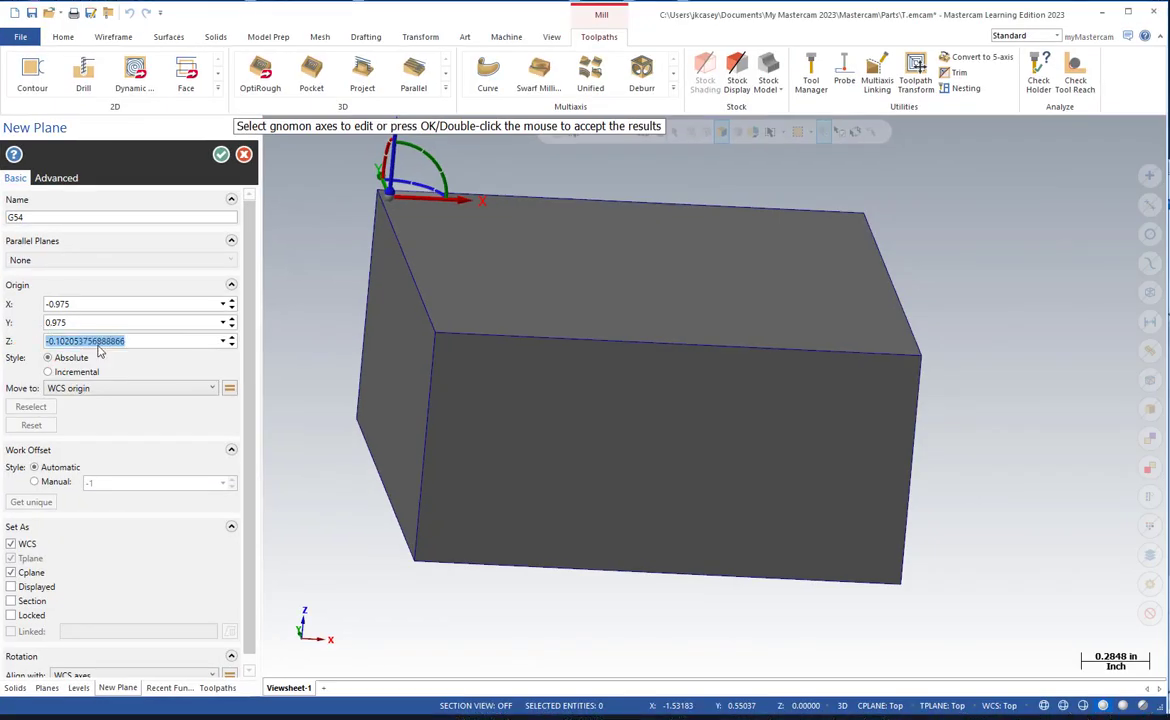
{"action": "type", "text": "0"}
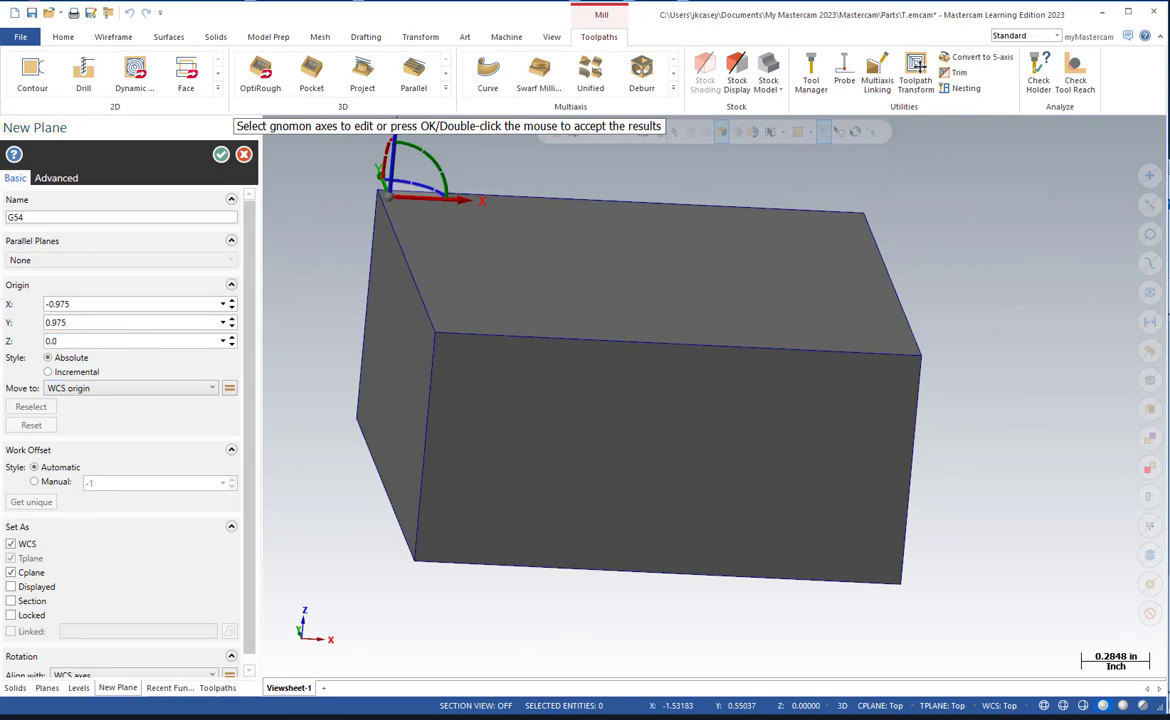
{"action": "key", "text": "ctrl+1"}
{"action": "left_click", "coordinate": [130, 546]}
{"action": "mouse_move", "coordinate": [166, 506]}
{"action": "left_mouse_down"}
{"action": "mouse_move", "coordinate": [56, 501]}
{"action": "mouse_move", "coordinate": [5, 557]}
{"action": "mouse_move", "coordinate": [100, 611]}
{"action": "mouse_move", "coordinate": [133, 507]}
{"action": "left_mouse_up"}
{"action": "key", "text": "Escape"}
{"action": "left_click", "coordinate": [221, 154]}
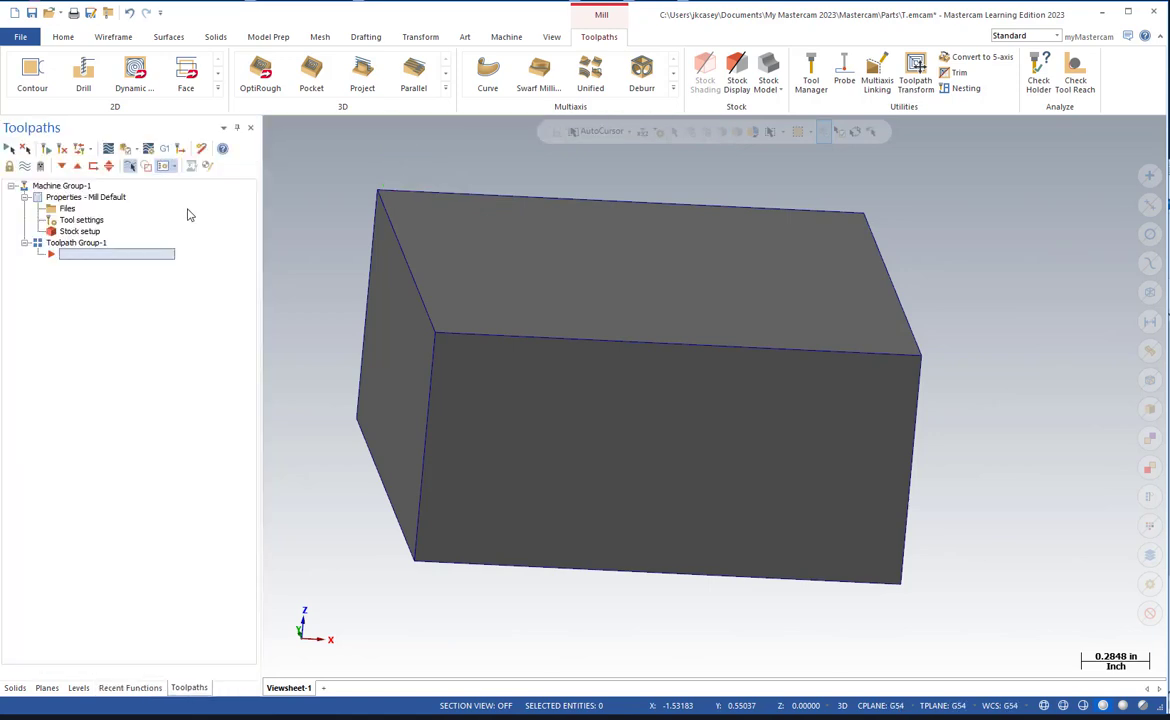
{"action": "key", "text": "ctrl+1"}
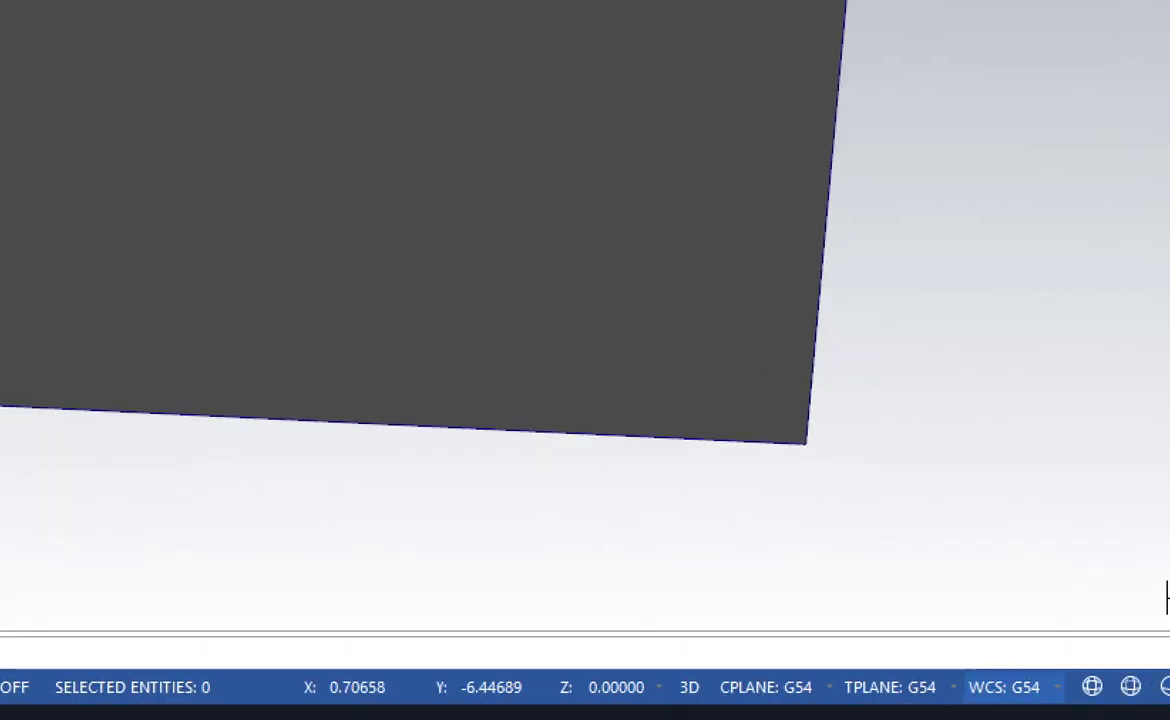
{"action": "key", "text": "Escape"}
{"action": "key", "text": "ctrl+1"}
{"action": "left_click", "coordinate": [961, 700]}
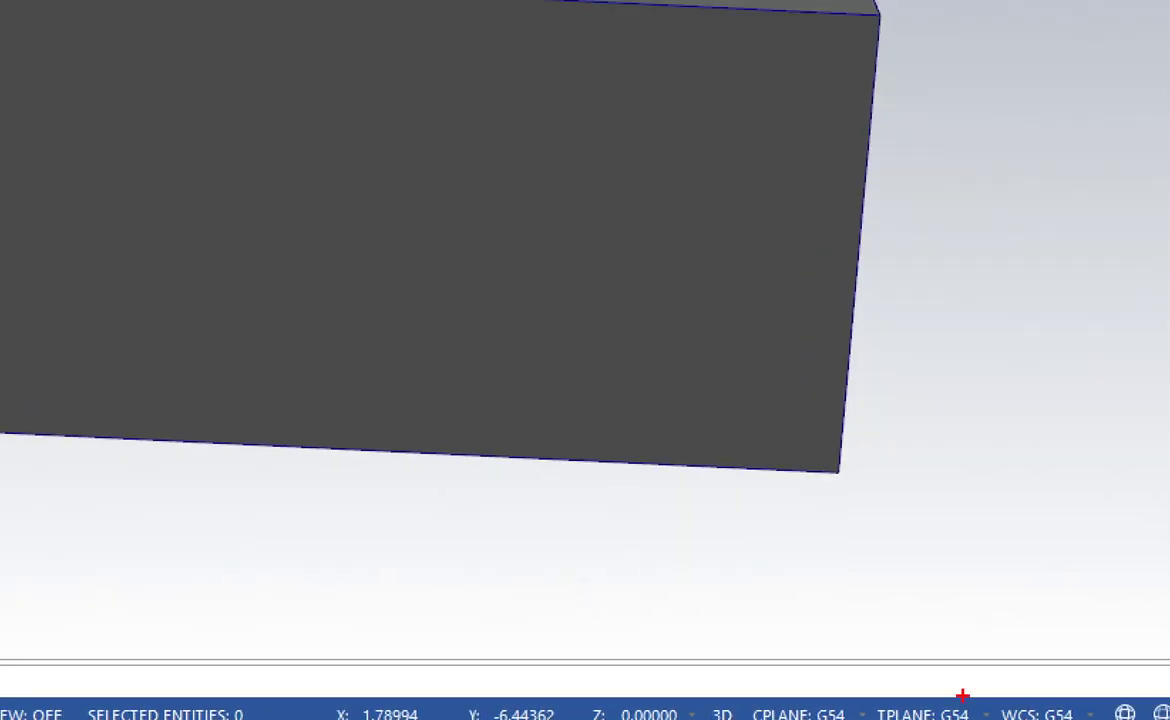
{"action": "left_click_drag", "start_coordinate": [1042, 681], "coordinate": [700, 706]}
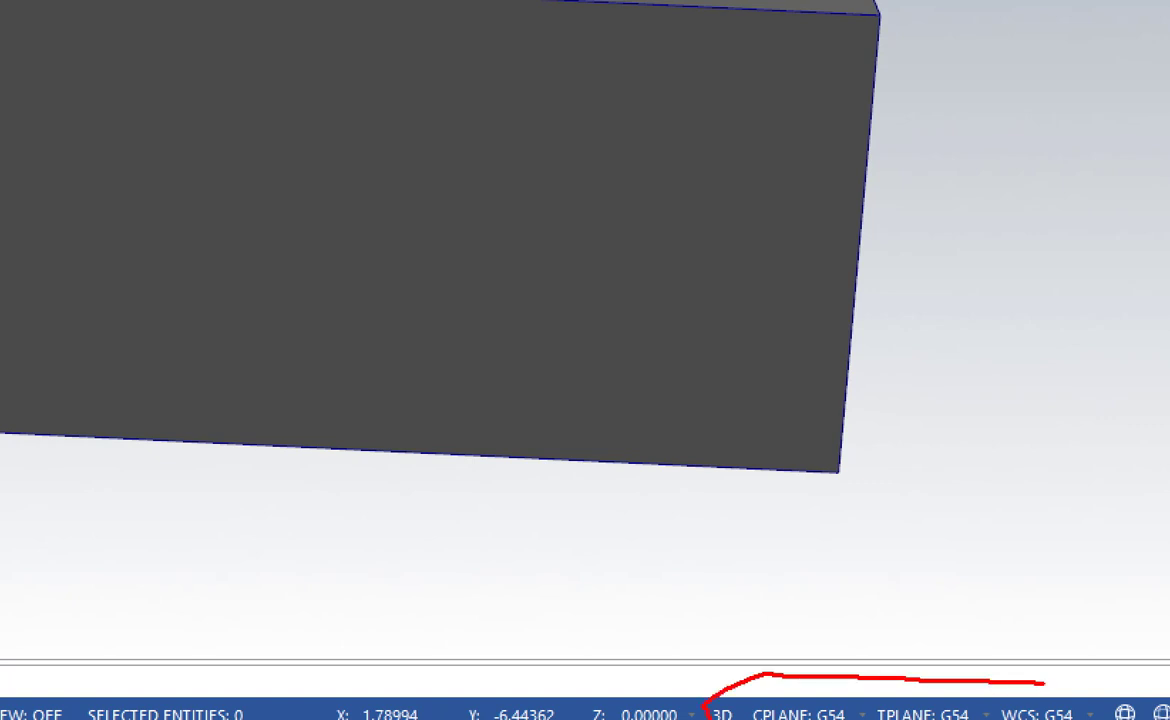
{"action": "left_click_drag", "start_coordinate": [1043, 683], "coordinate": [1088, 717]}
{"action": "key", "text": "Escape"}
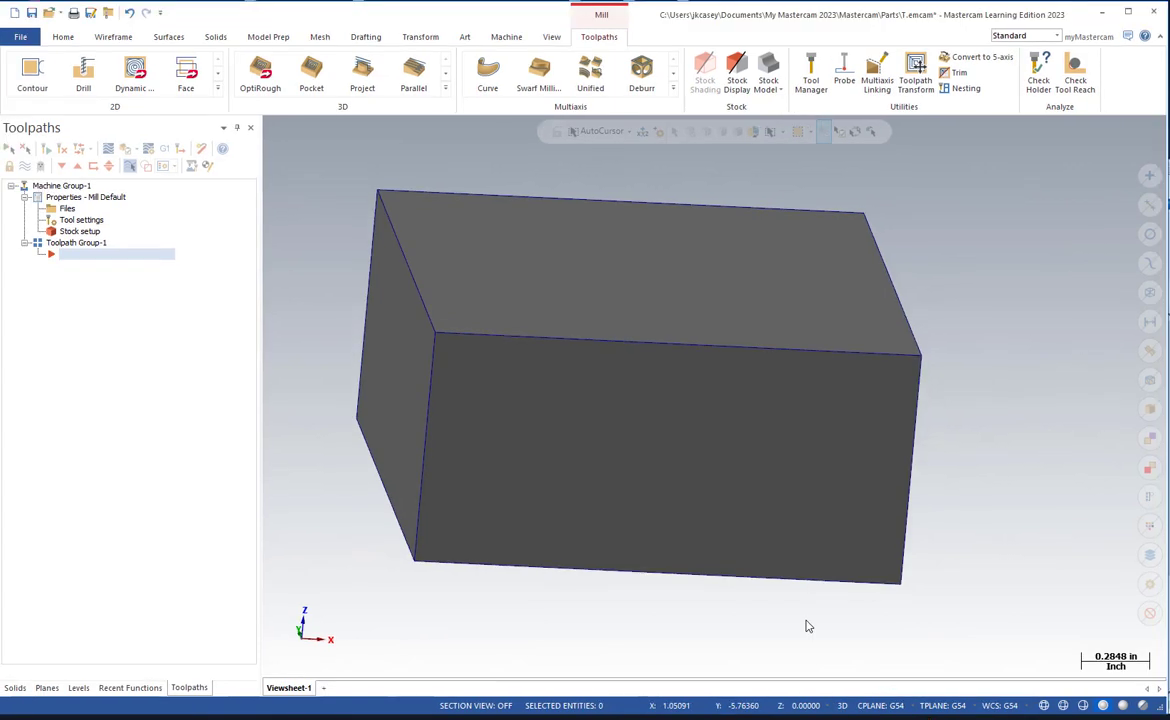
Make level 2 (part) the active level and hide level 3 (Stock).
{"action": "left_click", "coordinate": [78, 688]}
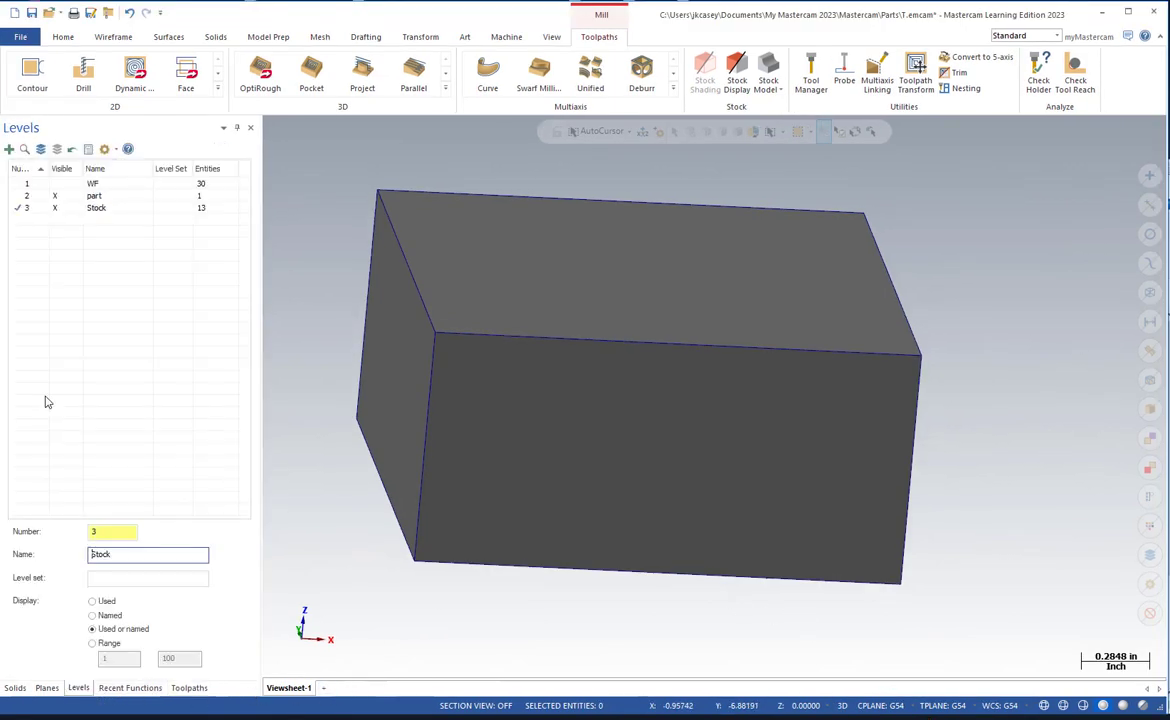
{"action": "left_click", "coordinate": [22, 197]}
{"action": "left_click", "coordinate": [54, 209]}
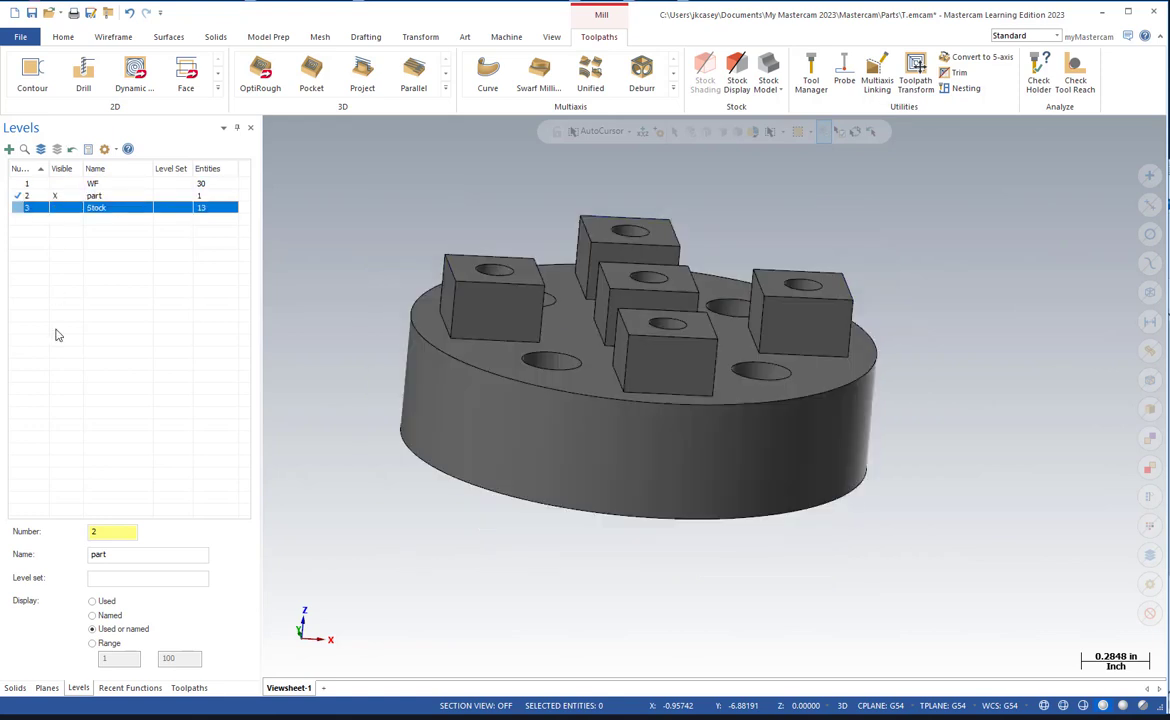
Display the machine group's stock as an outline around the part, briefly toggling stock shading on and off.
{"action": "left_click", "coordinate": [189, 688]}
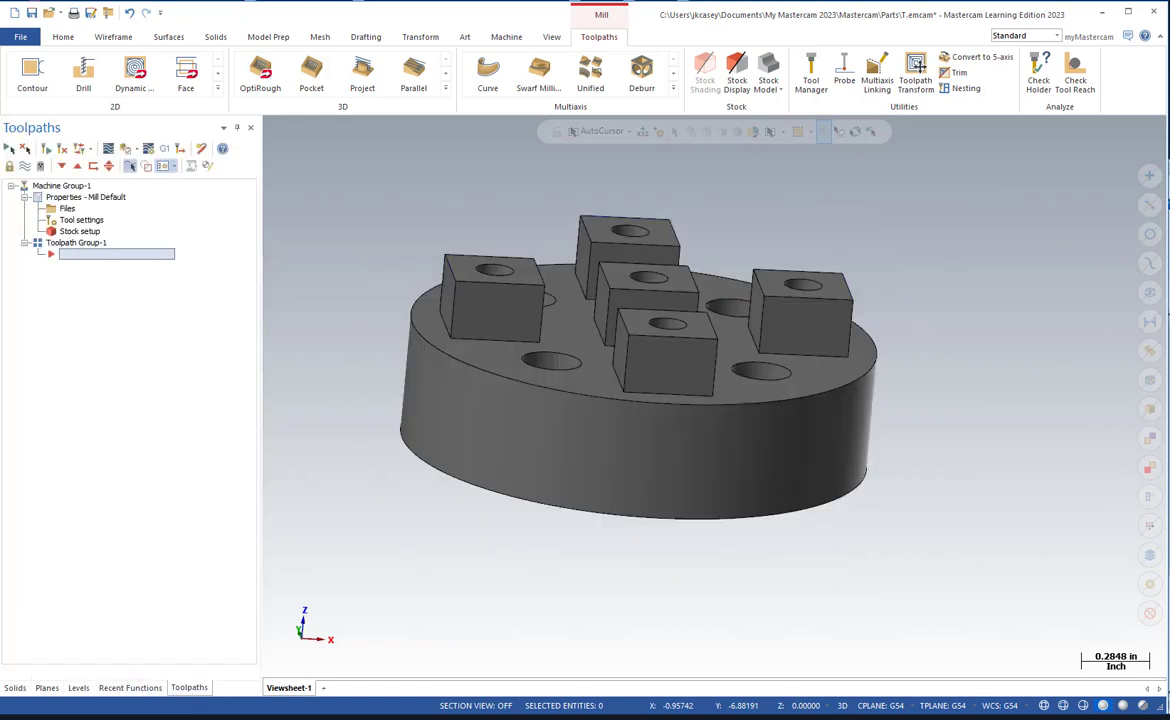
{"action": "left_click", "coordinate": [737, 70]}
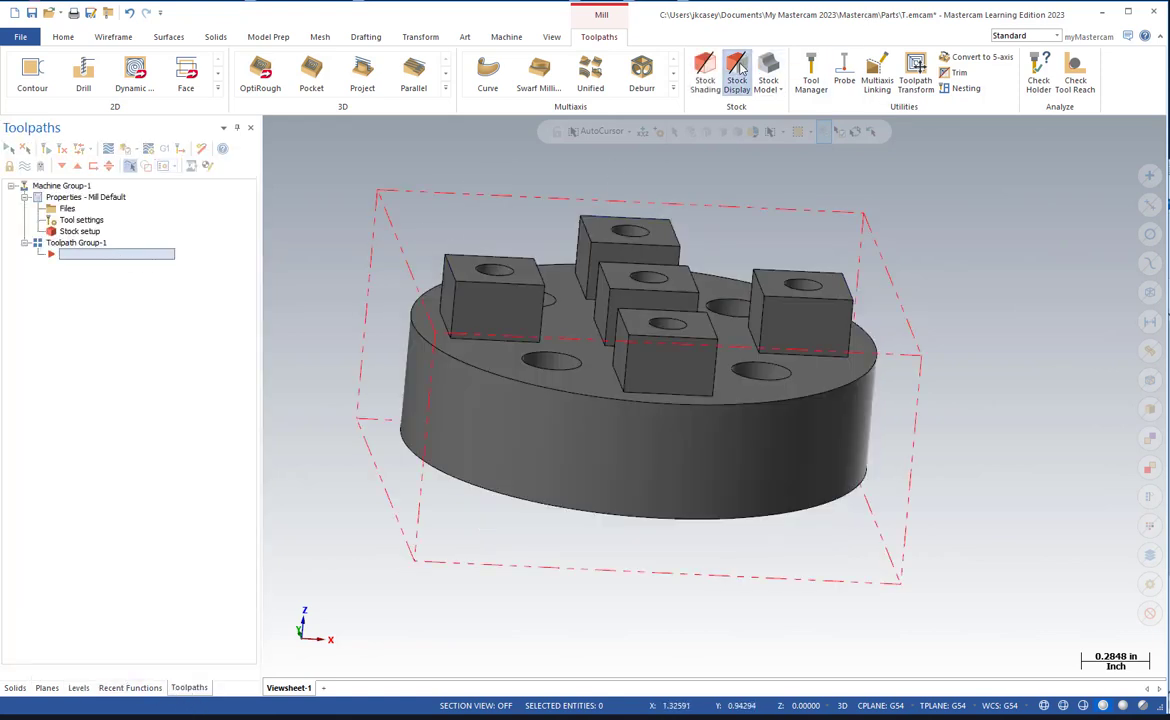
{"action": "left_click", "coordinate": [705, 70]}
{"action": "left_click", "coordinate": [705, 70]}
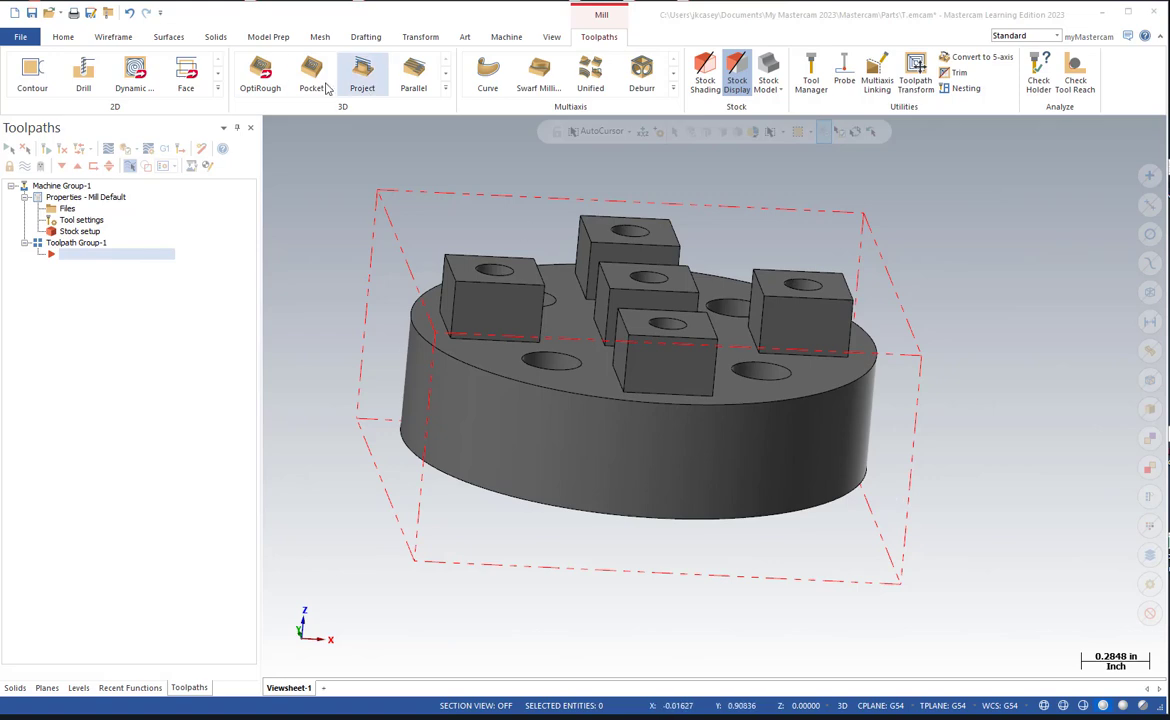
Start a Face toolpath that uses the job setup stock boundary as its geometry.
{"action": "left_click", "coordinate": [188, 72]}
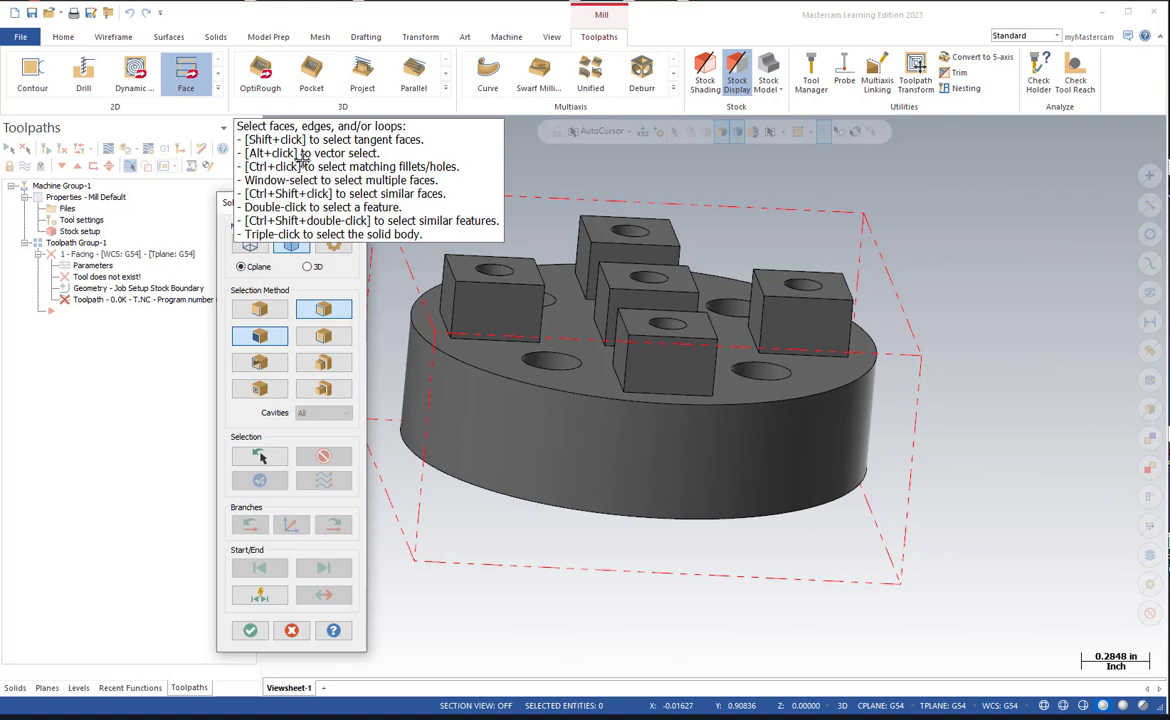
{"action": "left_click", "coordinate": [250, 630]}
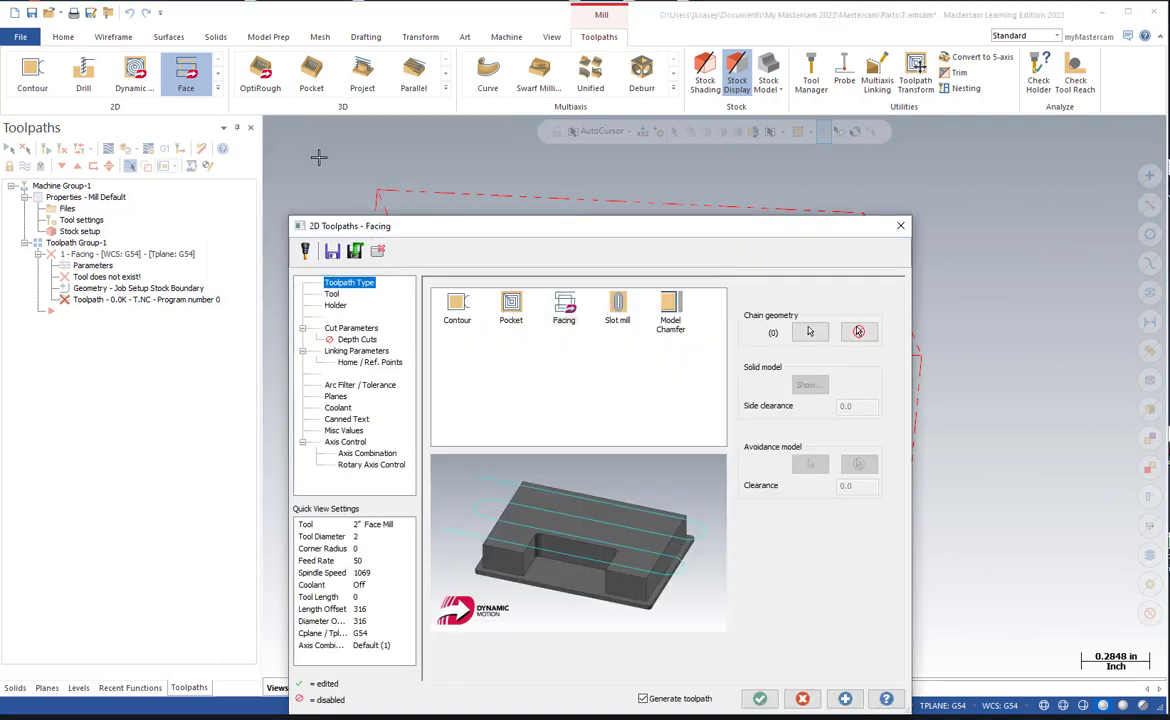
{"action": "left_click_drag", "start_coordinate": [405, 229], "coordinate": [374, 109]}
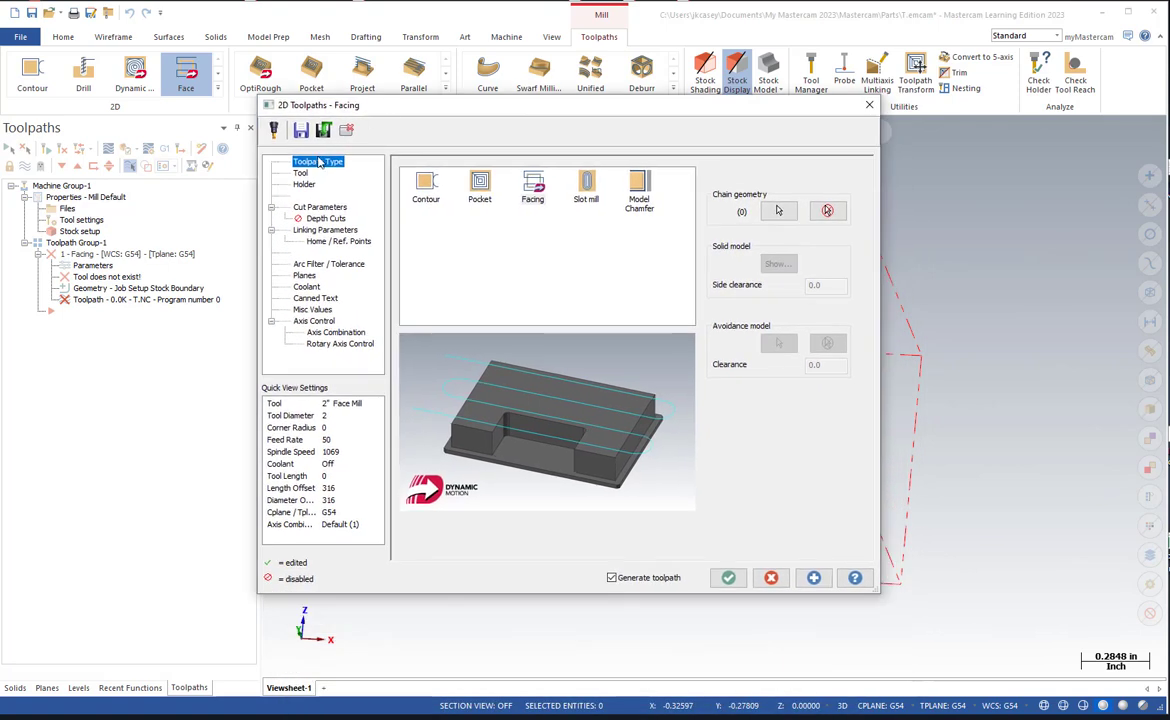
Load the MASTERCAM_BUILDING_BLOCKS_TOOL_LIBRARY tool library and choose the 3" Face Mill / Shell Mill for the facing operation.
{"action": "left_click", "coordinate": [301, 174]}
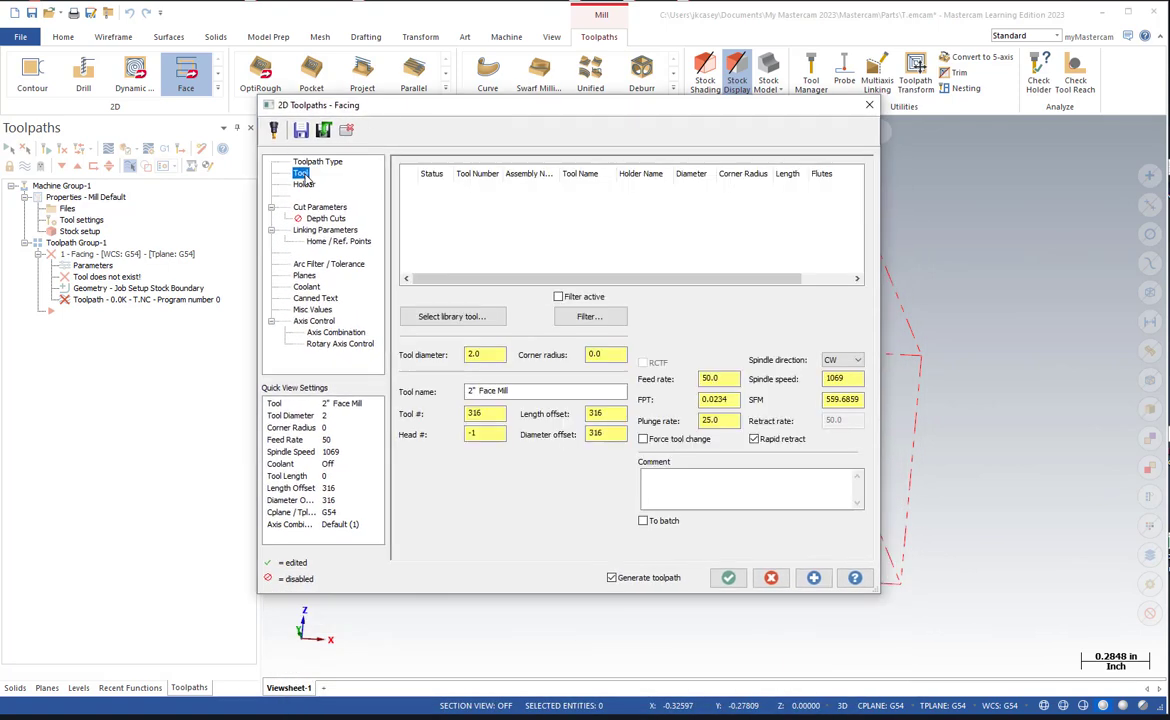
{"action": "left_click", "coordinate": [445, 317]}
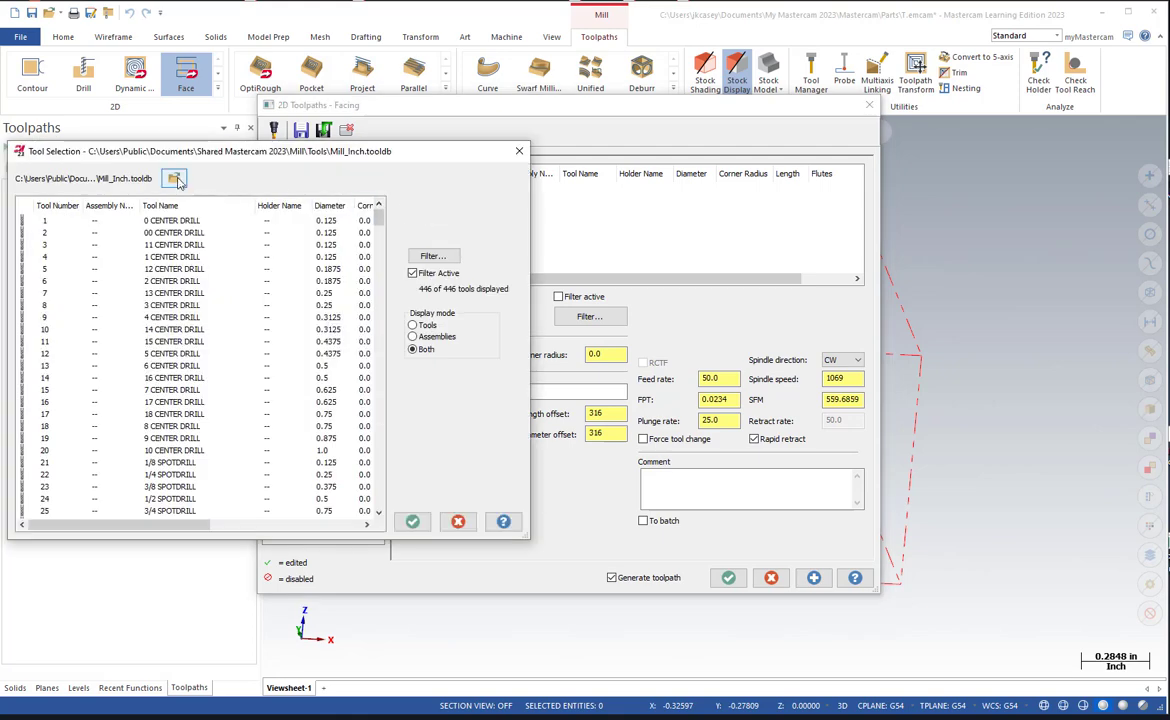
{"action": "left_click", "coordinate": [173, 178]}
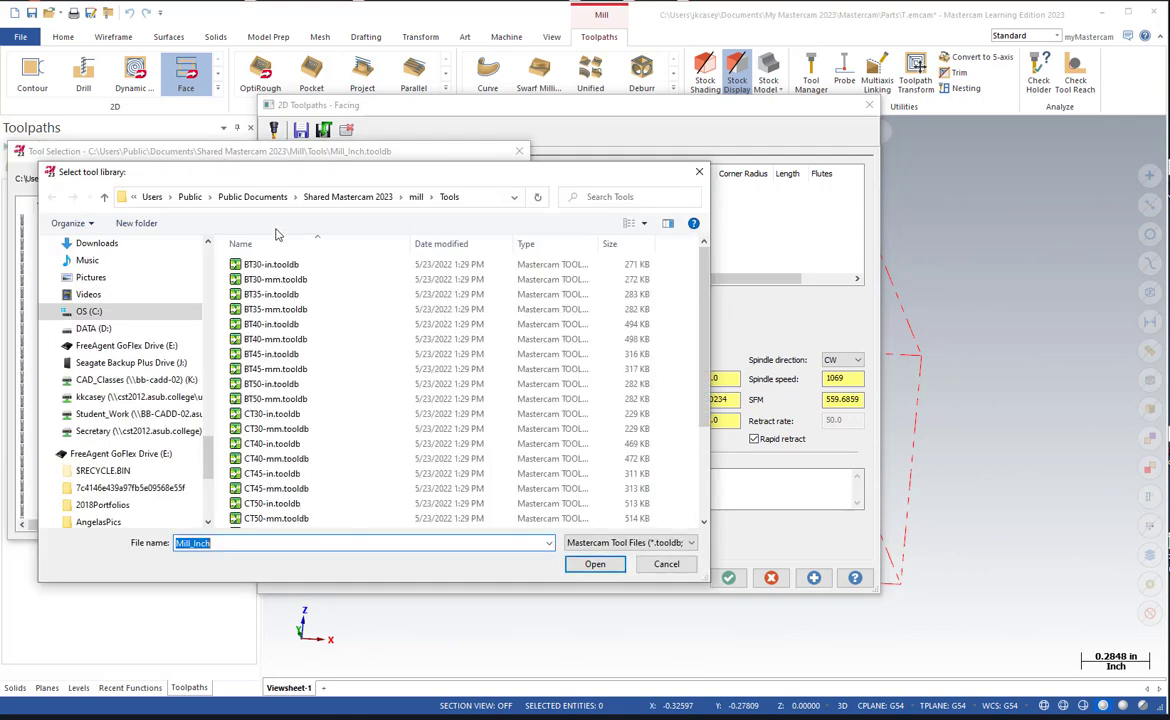
{"action": "left_click", "coordinate": [323, 490]}
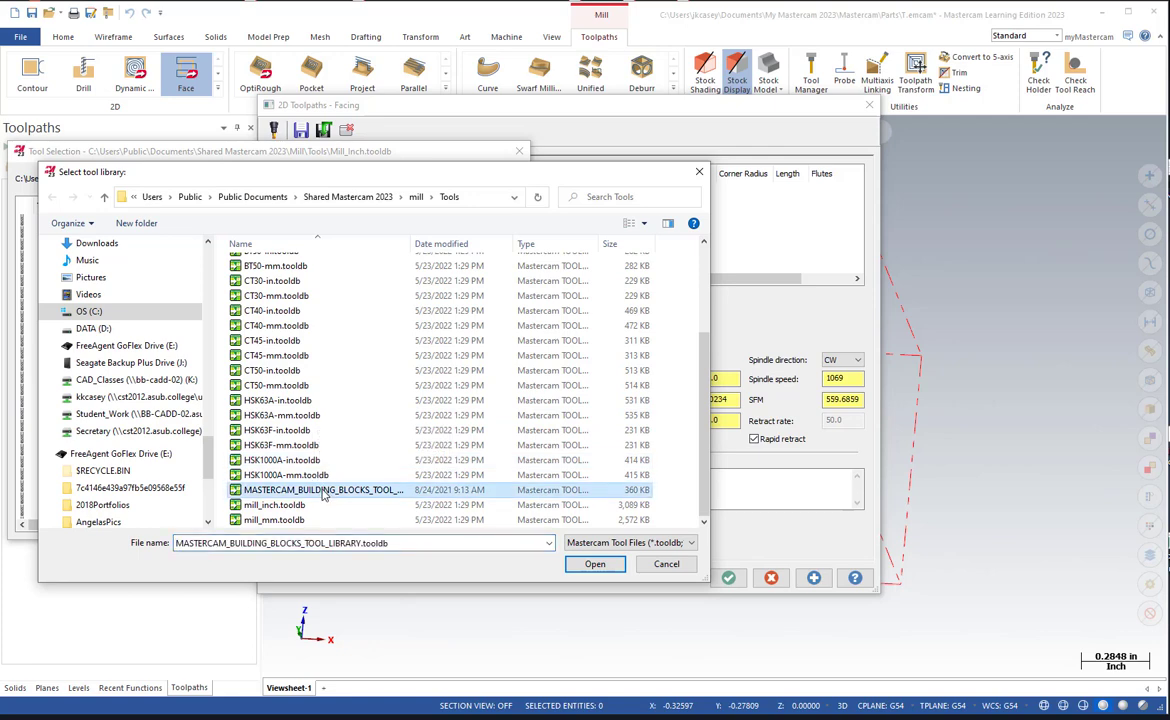
{"action": "left_click", "coordinate": [595, 564]}
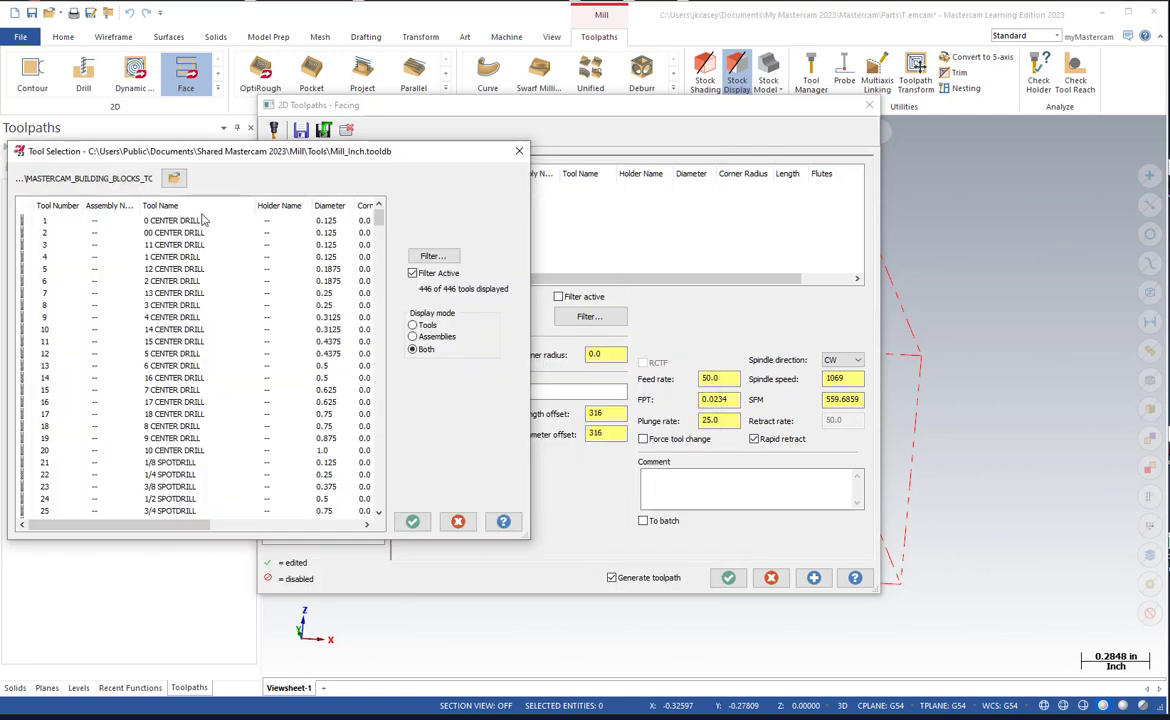
{"action": "left_click", "coordinate": [189, 222]}
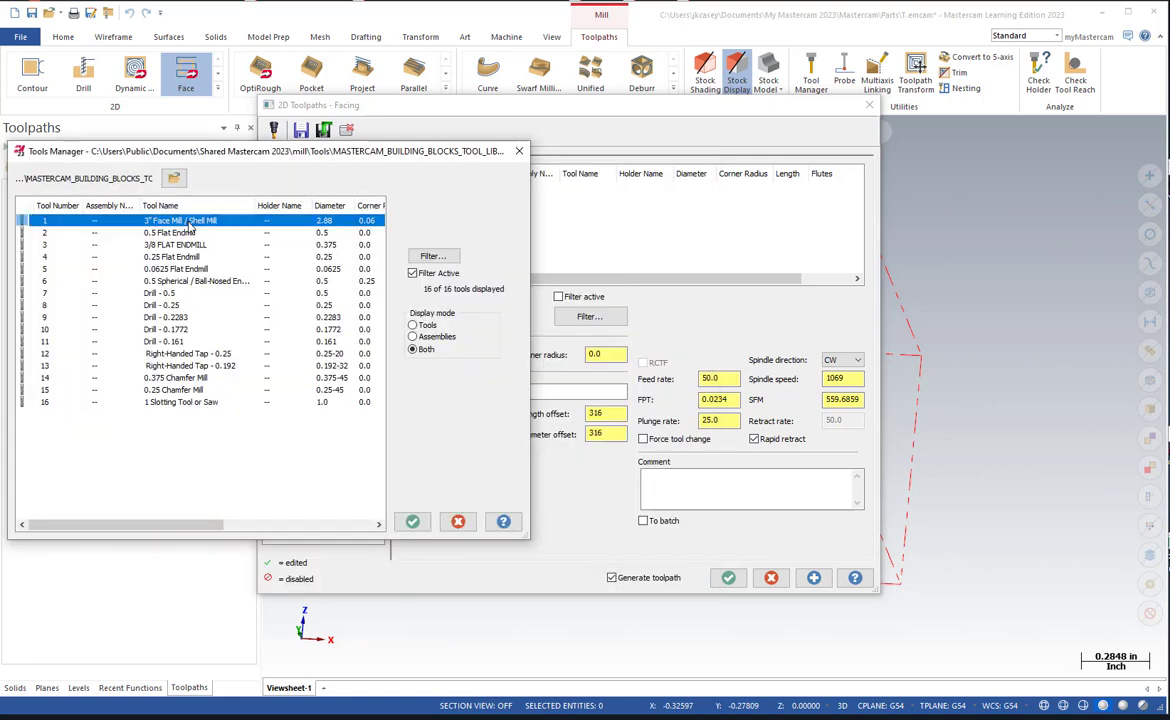
{"action": "left_click", "coordinate": [413, 520]}
Set the face mill's spindle speed to 4000, feed rate to 25 and plunge rate to 100.
{"action": "left_click_drag", "start_coordinate": [860, 380], "coordinate": [793, 379]}
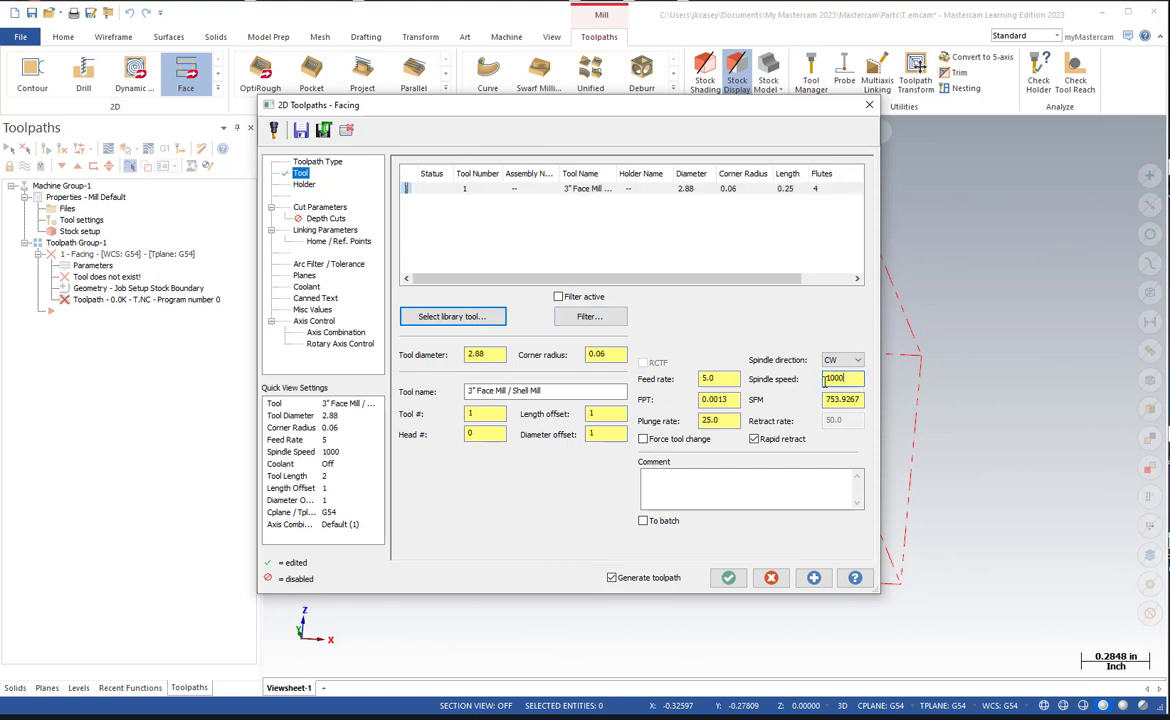
{"action": "type", "text": "4000"}
{"action": "type", "text": "25"}
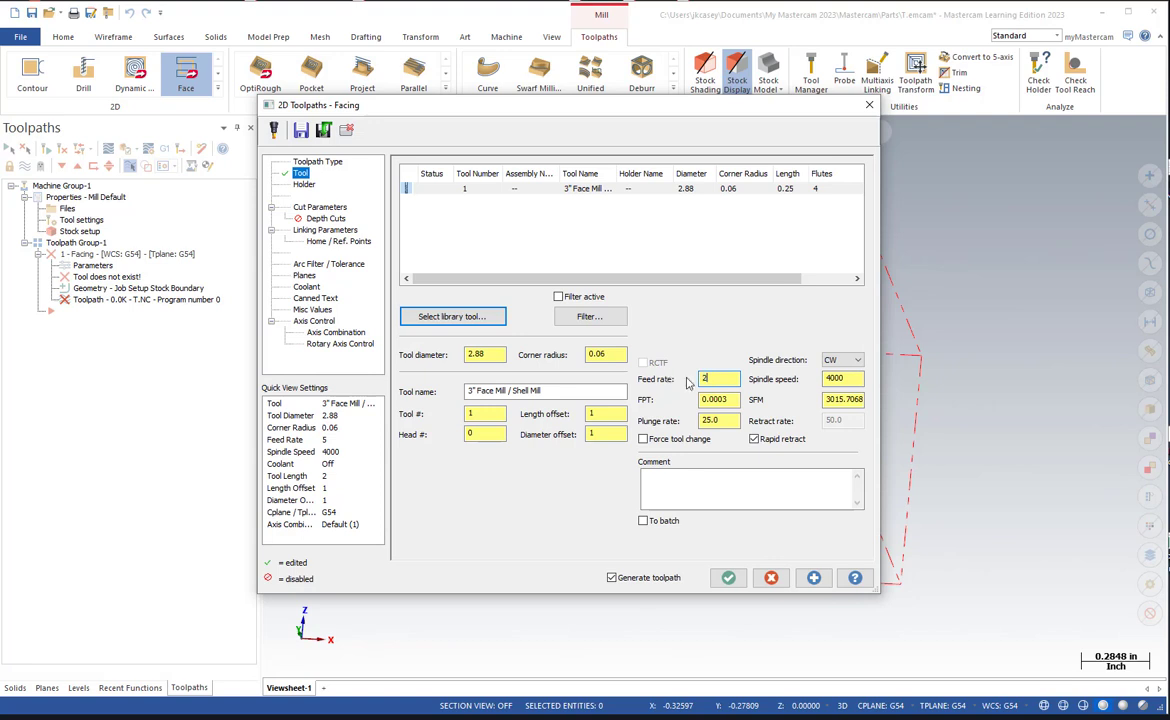
{"action": "left_click", "coordinate": [738, 420]}
{"action": "double_click", "coordinate": [723, 420]}
{"action": "left_click", "coordinate": [733, 399]}
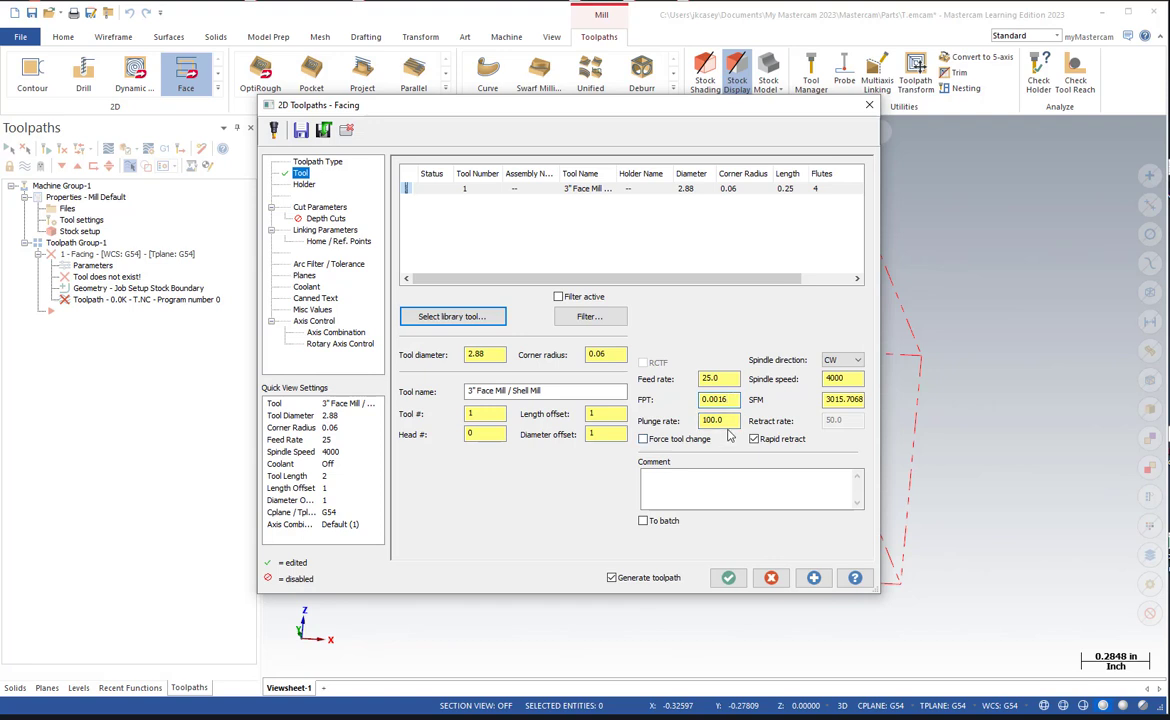
Set the facing cut to the One pass method with 0 stock to leave on floors.
{"action": "left_click", "coordinate": [330, 208]}
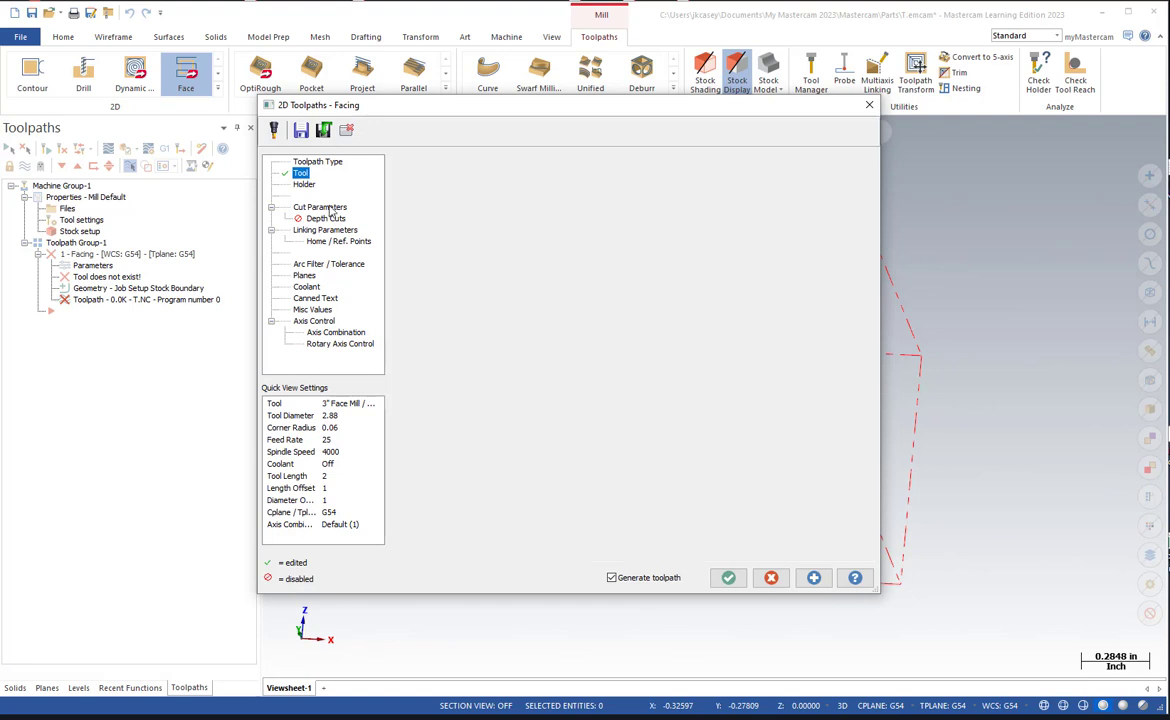
{"action": "left_click", "coordinate": [510, 188]}
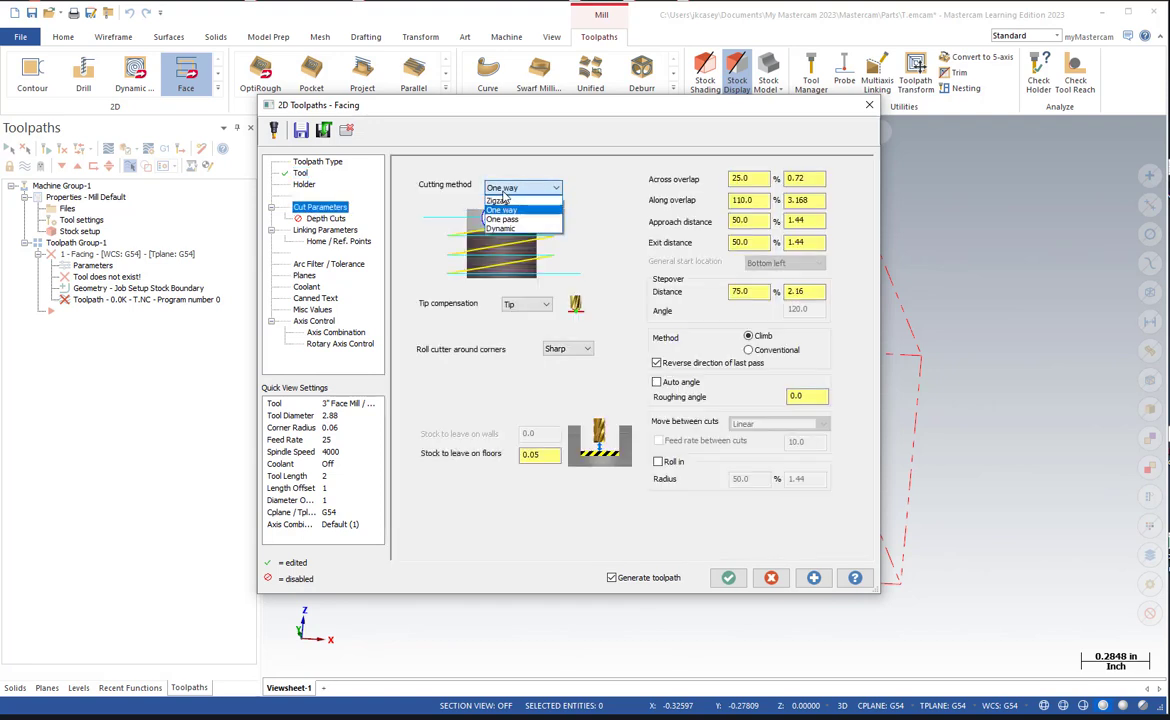
{"action": "left_click", "coordinate": [502, 219]}
{"action": "left_click", "coordinate": [556, 454]}
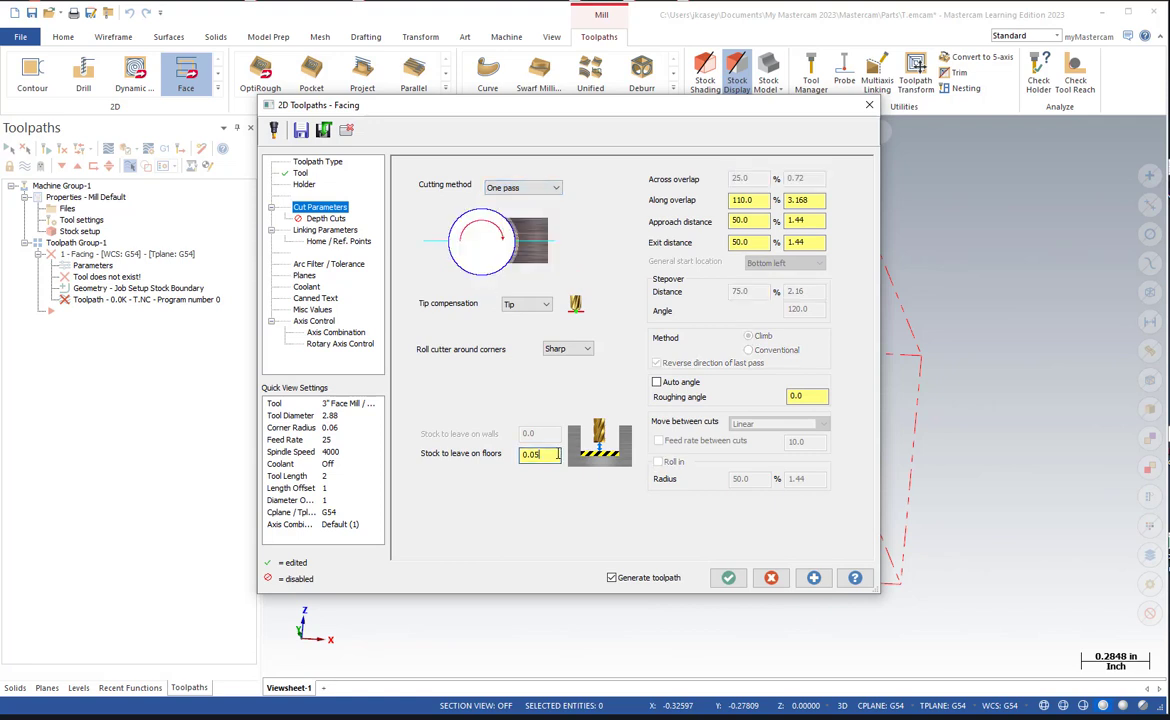
{"action": "left_click_drag", "start_coordinate": [558, 454], "coordinate": [435, 443]}
{"action": "type", "text": "0"}
Set the facing pass's approach distance and exit distance to 0.
{"action": "double_click", "coordinate": [740, 221]}
{"action": "type", "text": "0"}
{"action": "left_click_drag", "start_coordinate": [757, 241], "coordinate": [713, 243]}
{"action": "type", "text": "0"}
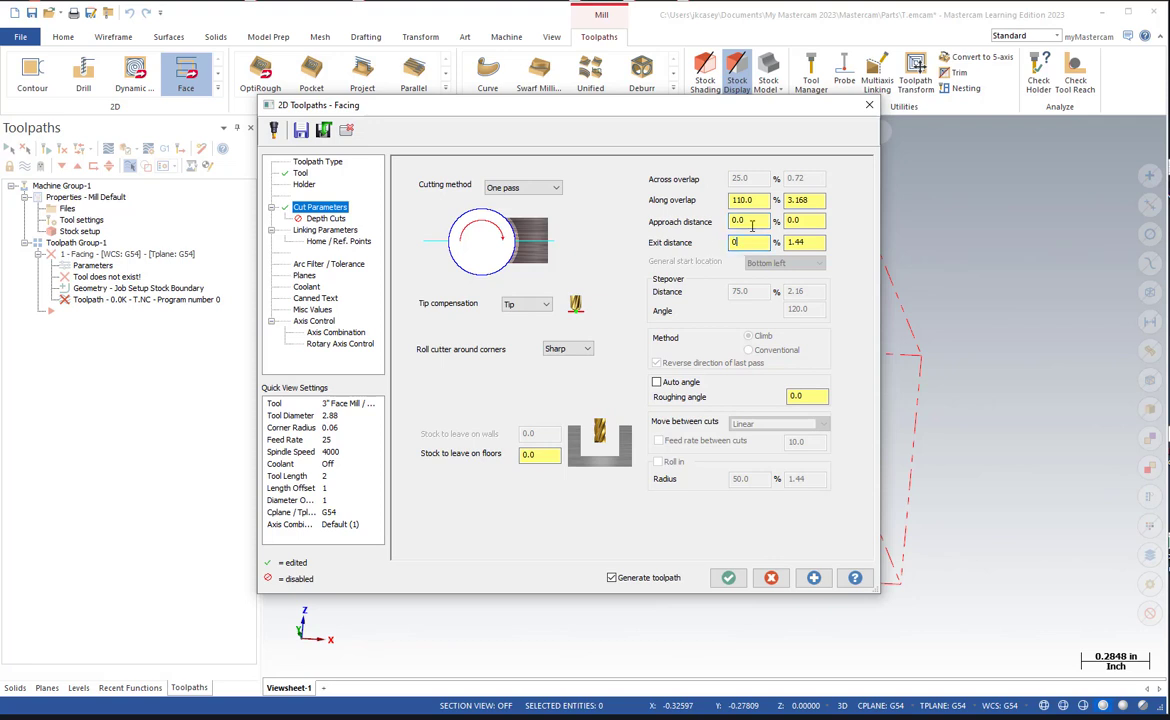
{"action": "left_click", "coordinate": [752, 225]}
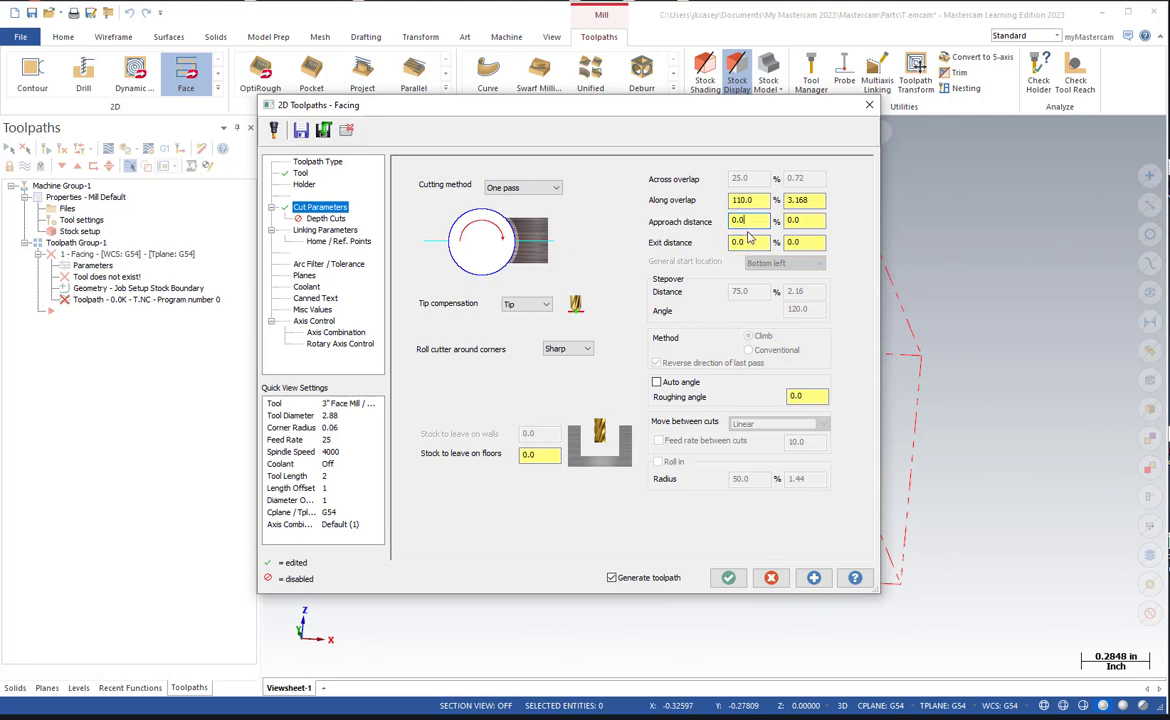
Set the facing operation's retract, feed plane and depth linking values to Absolute.
{"action": "left_click", "coordinate": [326, 231]}
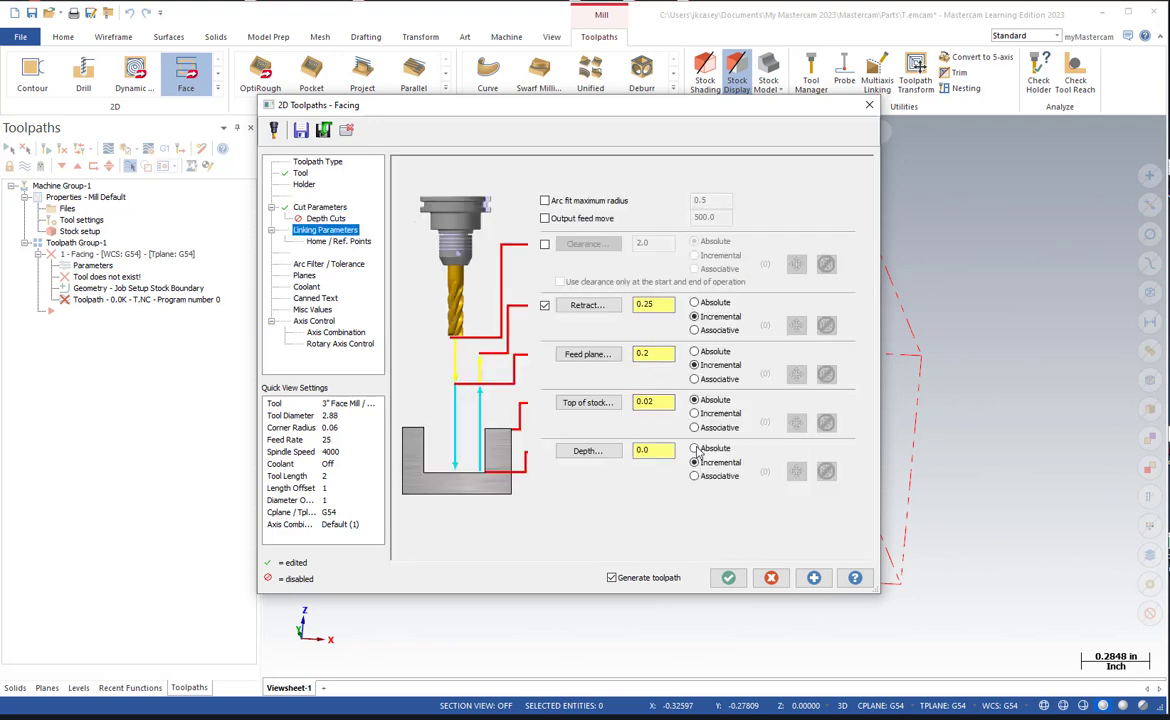
{"action": "left_click", "coordinate": [694, 351]}
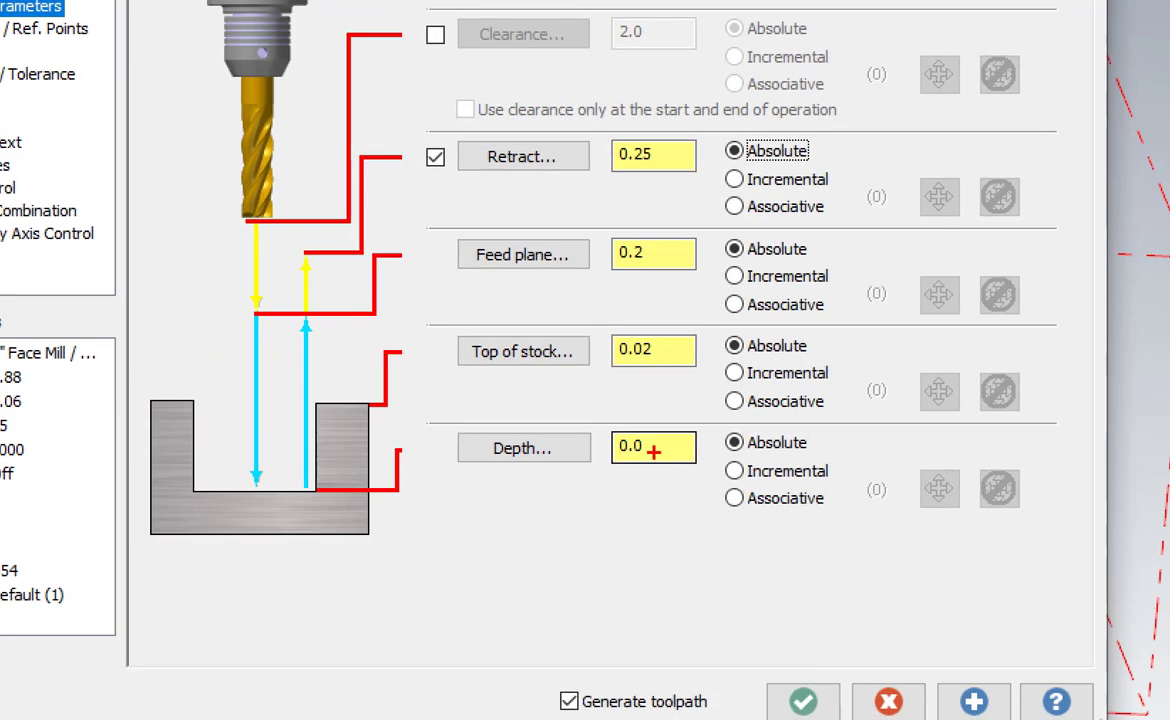
{"action": "mouse_move", "coordinate": [619, 458]}
{"action": "left_mouse_down"}
{"action": "mouse_move", "coordinate": [674, 440]}
{"action": "mouse_move", "coordinate": [628, 447]}
{"action": "mouse_move", "coordinate": [623, 479]}
{"action": "left_mouse_up"}
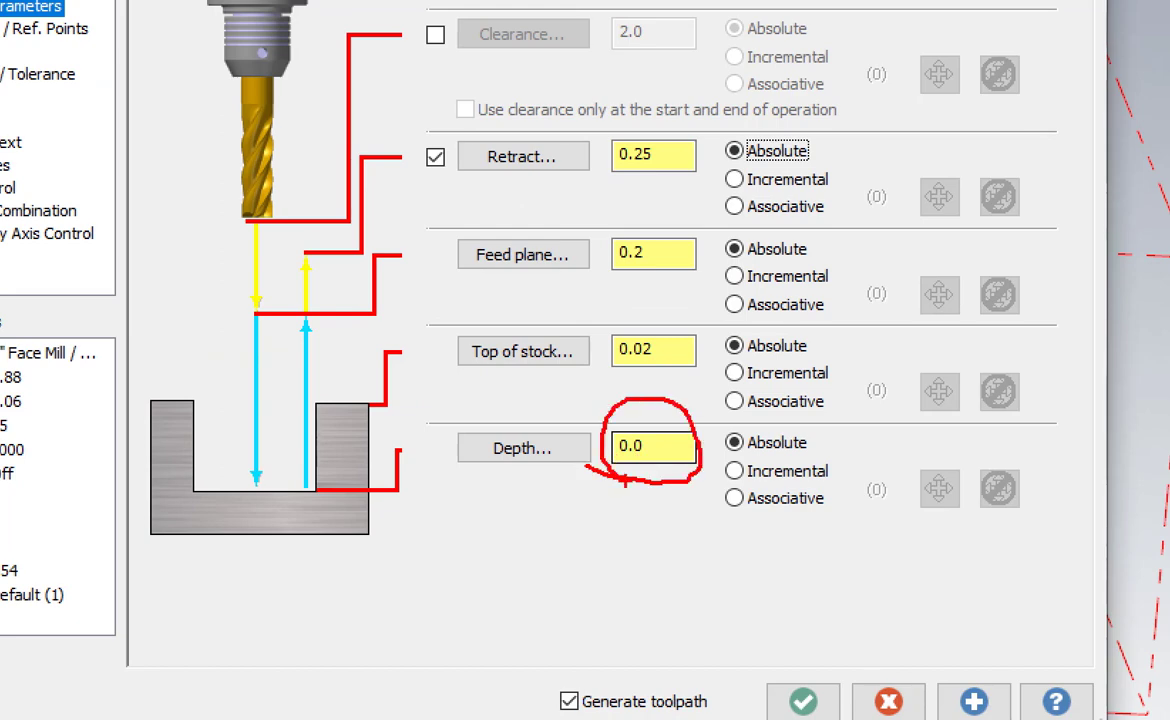
{"action": "key", "text": "Escape"}
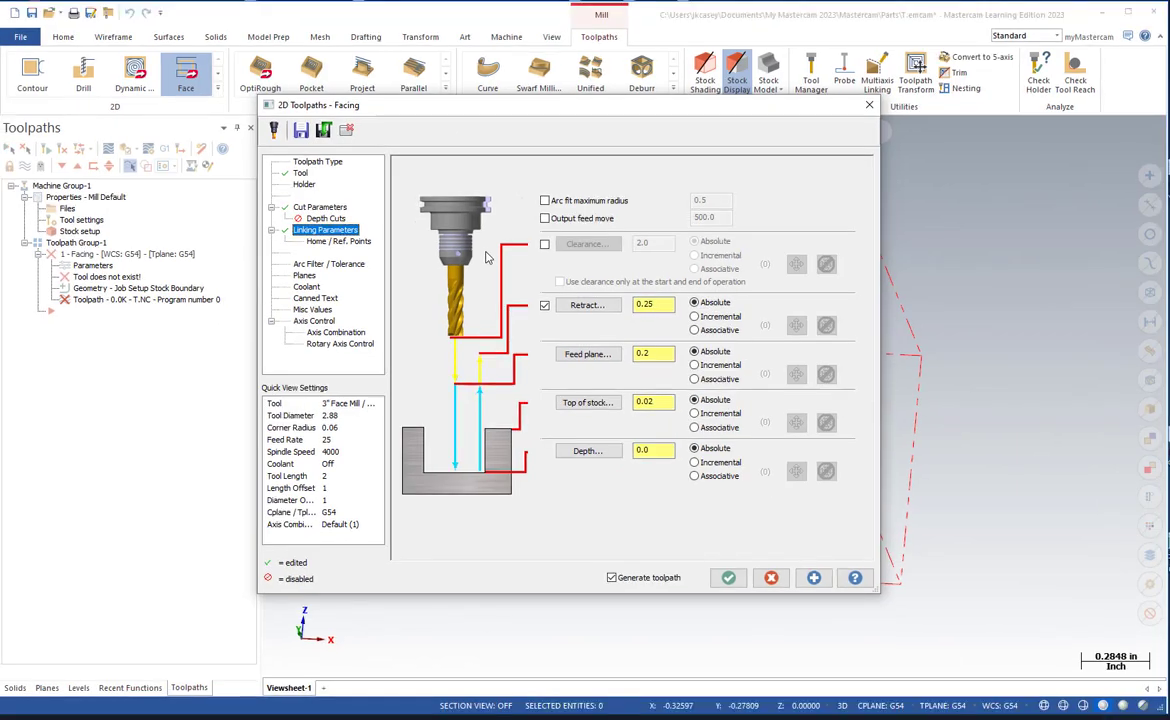
Check the facing operation's planes, turn Flood coolant on and generate the toolpath.
{"action": "left_click", "coordinate": [313, 279]}
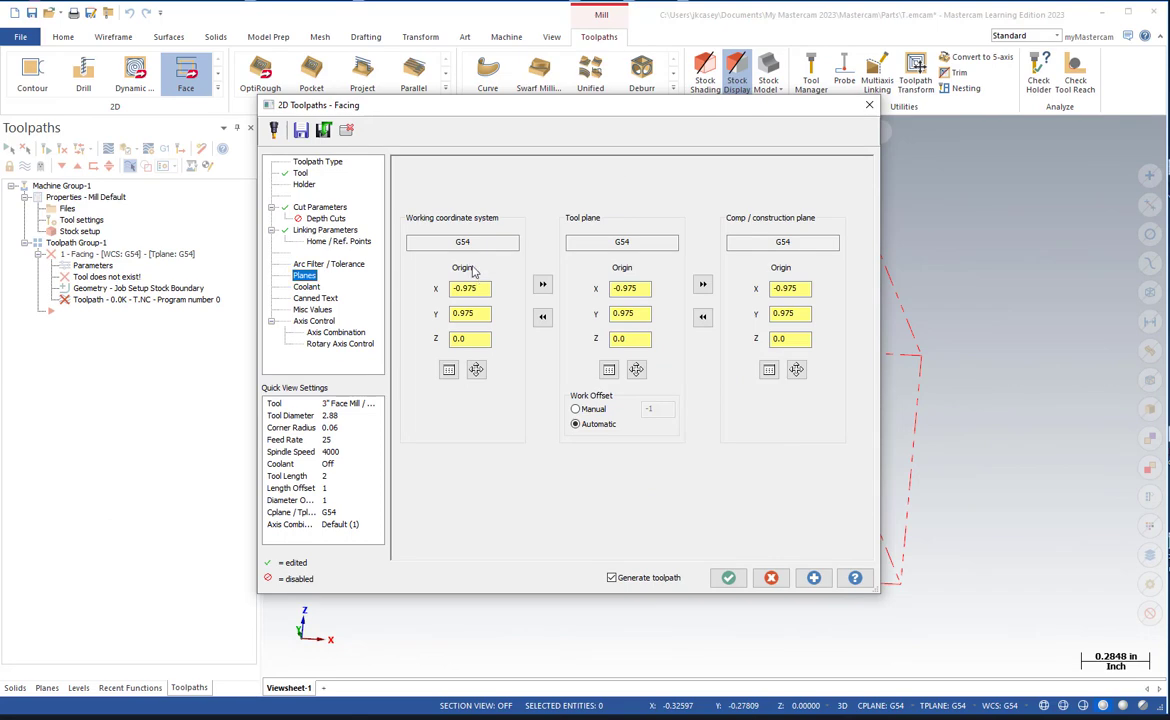
{"action": "key", "text": "ctrl+1"}
{"action": "mouse_move", "coordinate": [438, 254]}
{"action": "left_mouse_down"}
{"action": "mouse_move", "coordinate": [605, 271]}
{"action": "mouse_move", "coordinate": [805, 249]}
{"action": "left_mouse_up"}
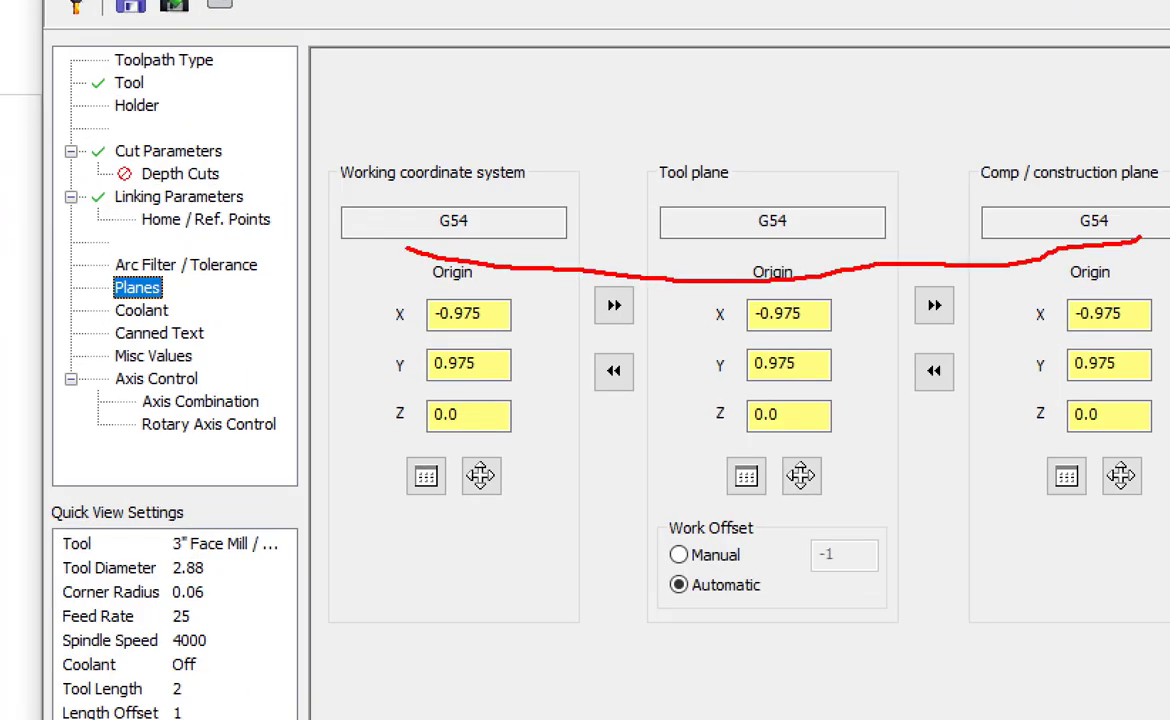
{"action": "mouse_move", "coordinate": [1140, 237]}
{"action": "left_mouse_down"}
{"action": "mouse_move", "coordinate": [775, 148]}
{"action": "mouse_move", "coordinate": [392, 167]}
{"action": "mouse_move", "coordinate": [430, 262]}
{"action": "left_mouse_up"}
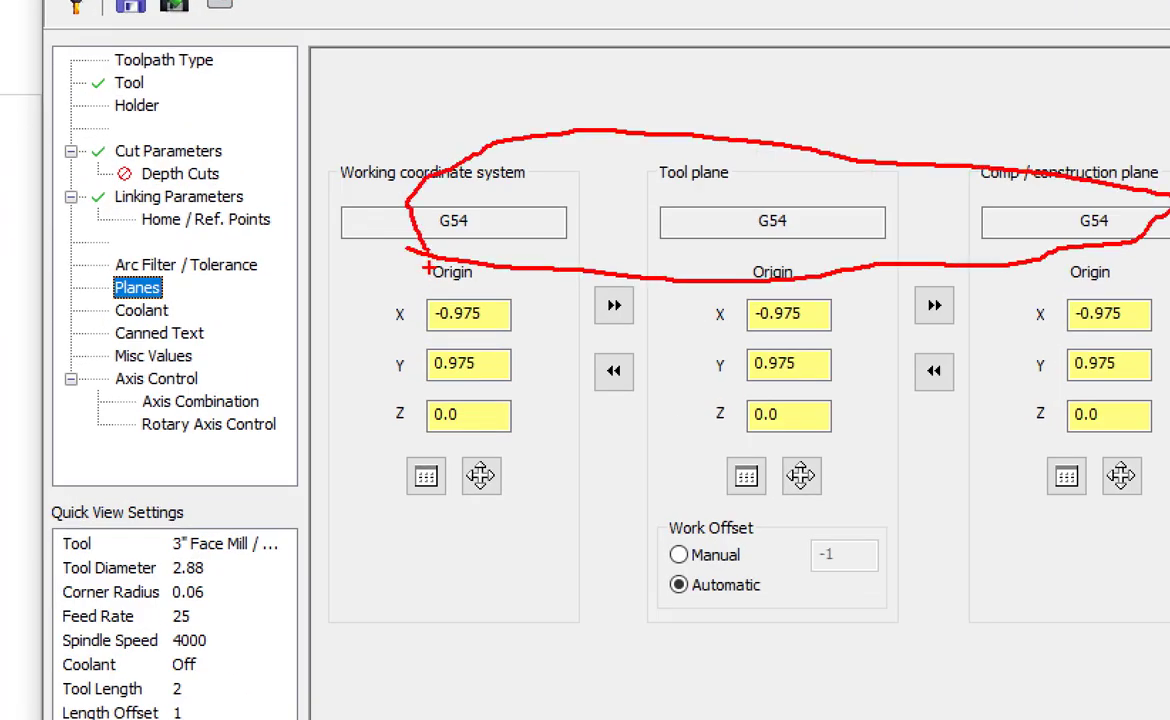
{"action": "key", "text": "Escape"}
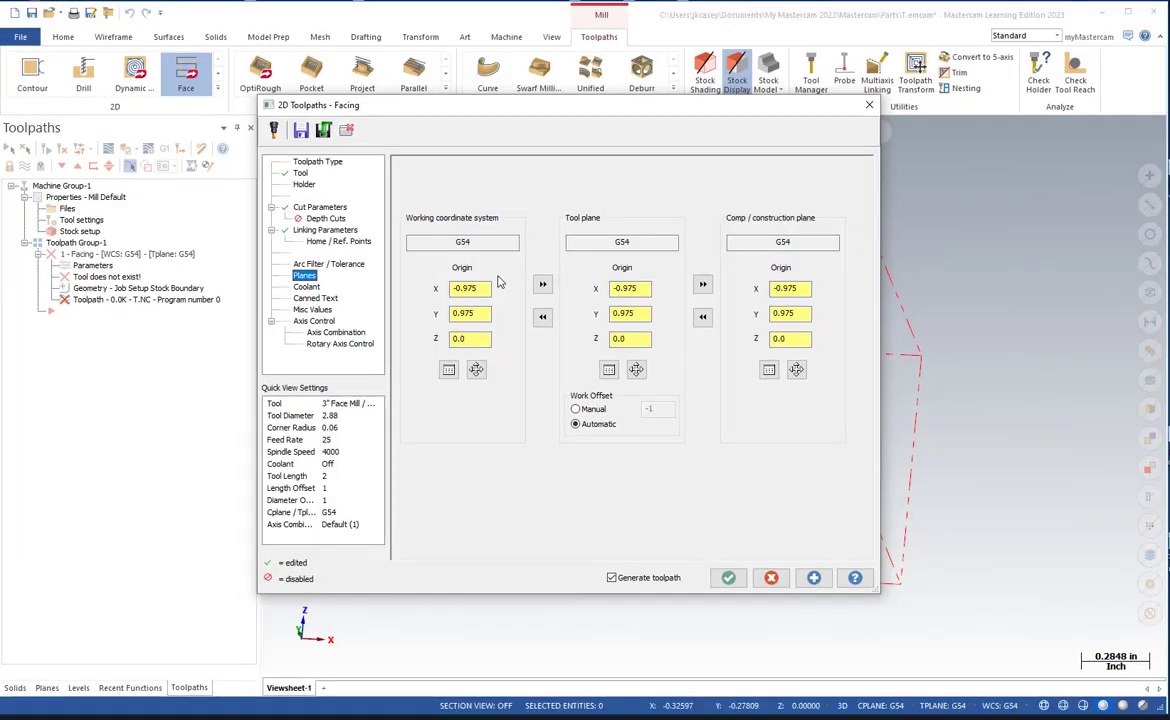
{"action": "left_click", "coordinate": [307, 287]}
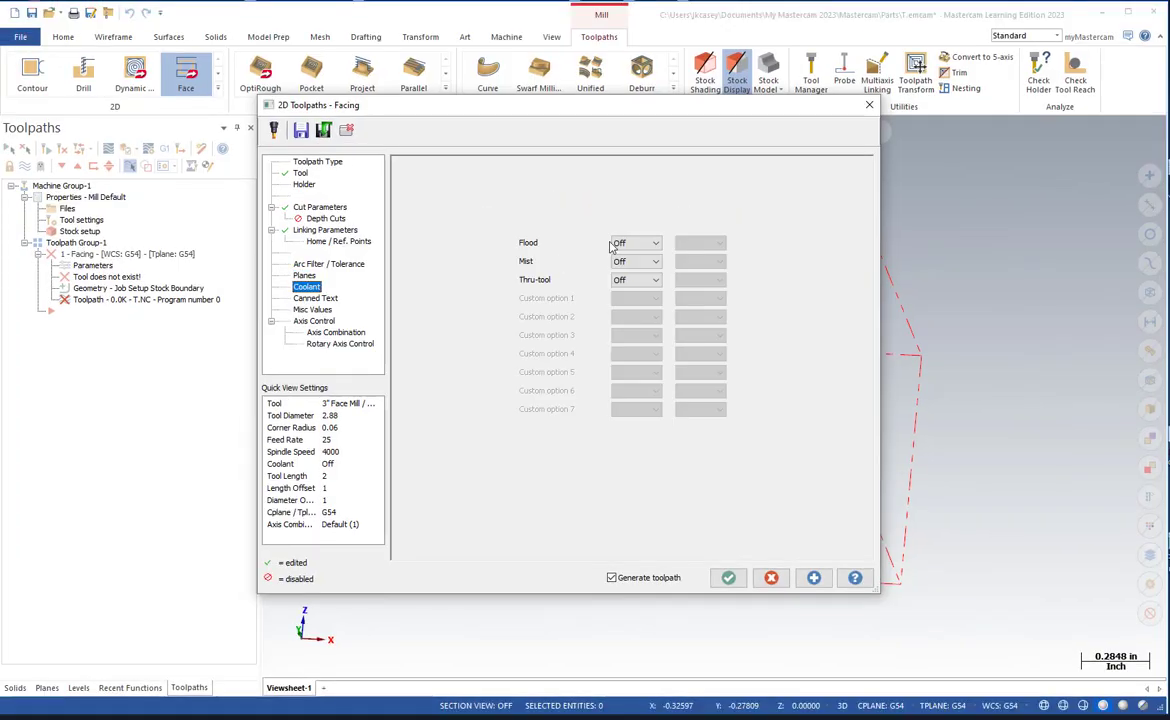
{"action": "left_click", "coordinate": [615, 244]}
{"action": "left_click", "coordinate": [615, 261]}
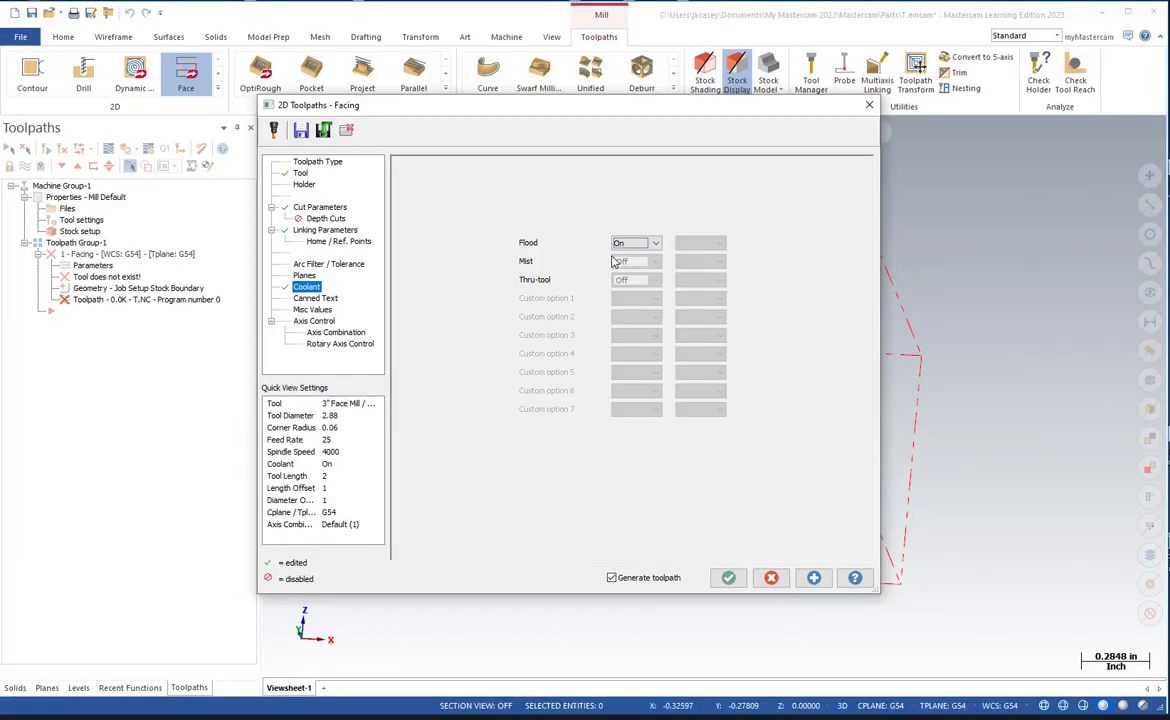
{"action": "left_click", "coordinate": [728, 577]}
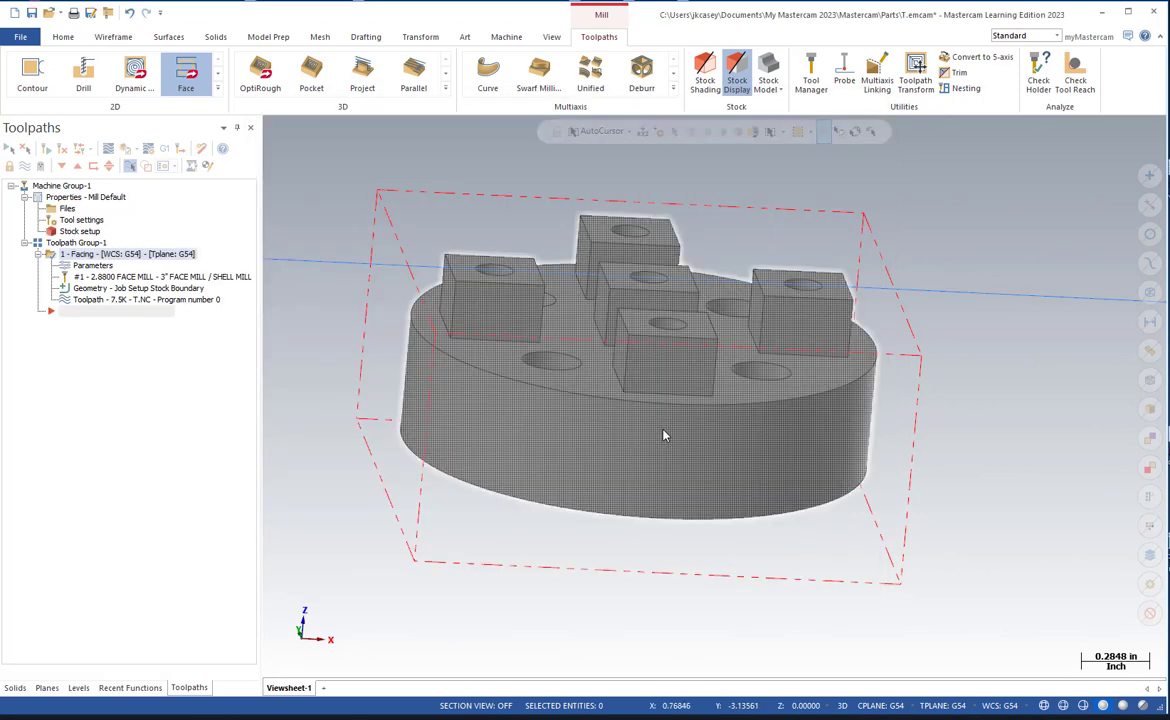
Examine the facing pass against the part and stock outline from the side and from above.
{"action": "scroll", "coordinate": [656, 419], "scroll_direction": "down", "scroll_amount": 7}
{"action": "middle_click_drag", "start_coordinate": [656, 419], "coordinate": [627, 421]}
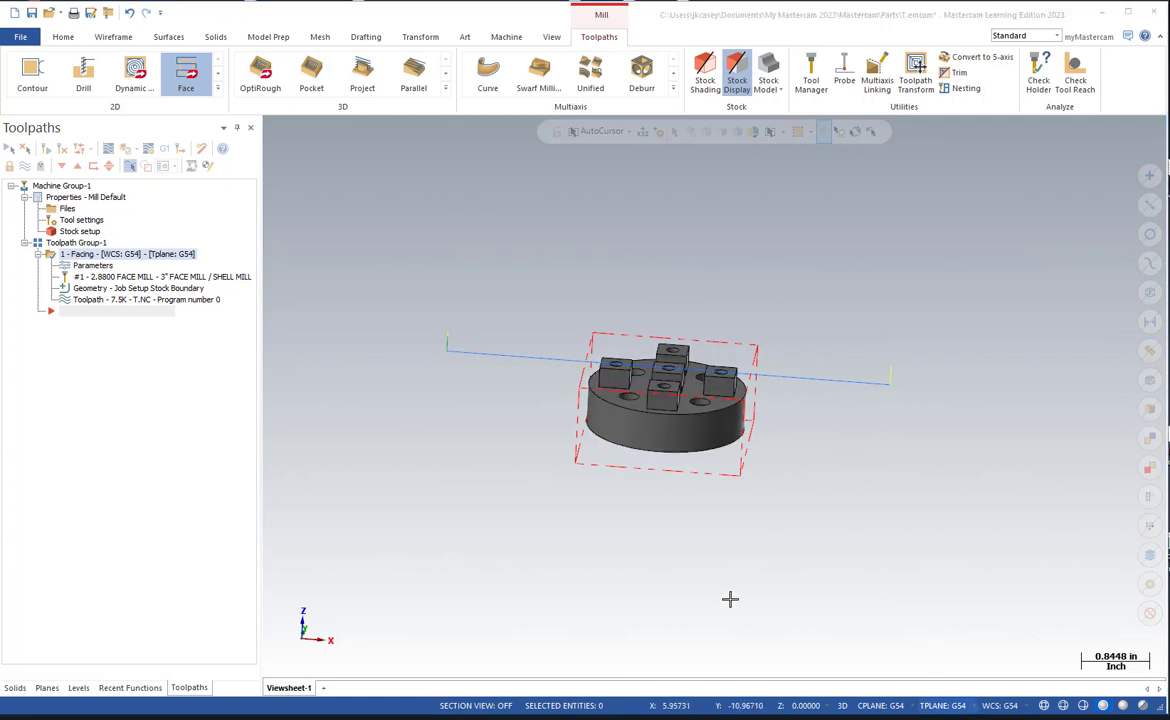
{"action": "middle_click_drag", "start_coordinate": [708, 444], "coordinate": [700, 558]}
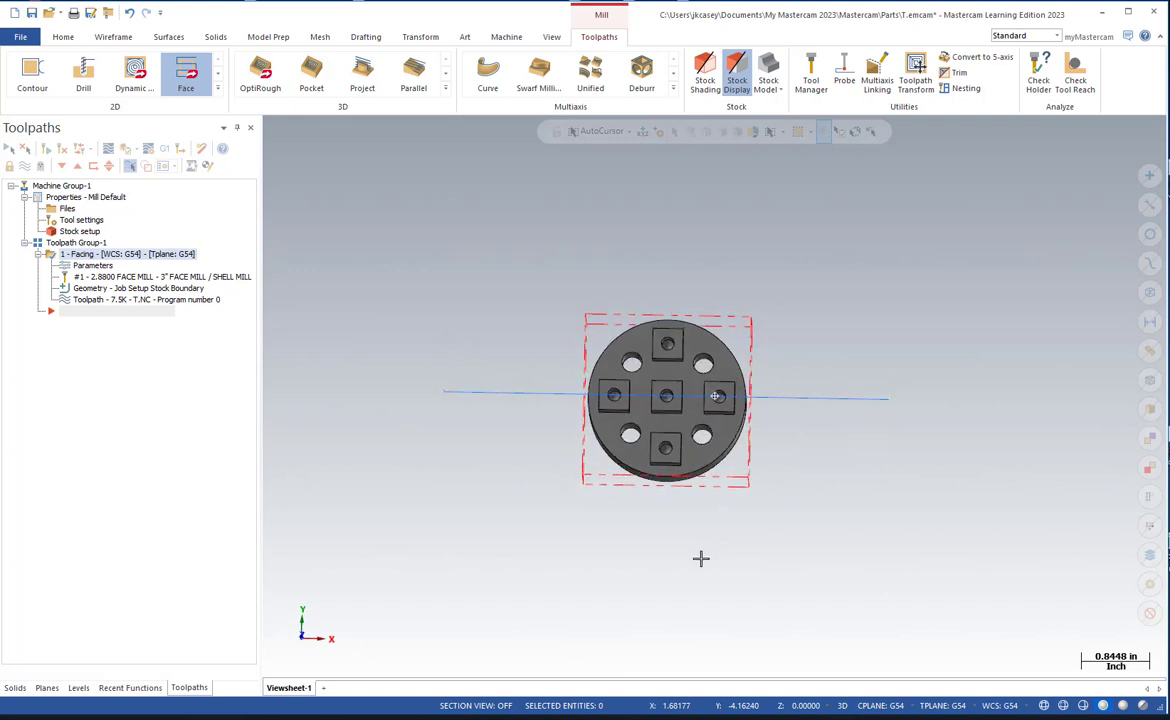
{"action": "key", "text": "ctrl+1"}
{"action": "left_click", "coordinate": [661, 518]}
{"action": "mouse_move", "coordinate": [581, 446]}
{"action": "left_mouse_down"}
{"action": "mouse_move", "coordinate": [508, 381]}
{"action": "mouse_move", "coordinate": [500, 186]}
{"action": "mouse_move", "coordinate": [700, 99]}
{"action": "mouse_move", "coordinate": [880, 334]}
{"action": "mouse_move", "coordinate": [679, 488]}
{"action": "left_mouse_up"}
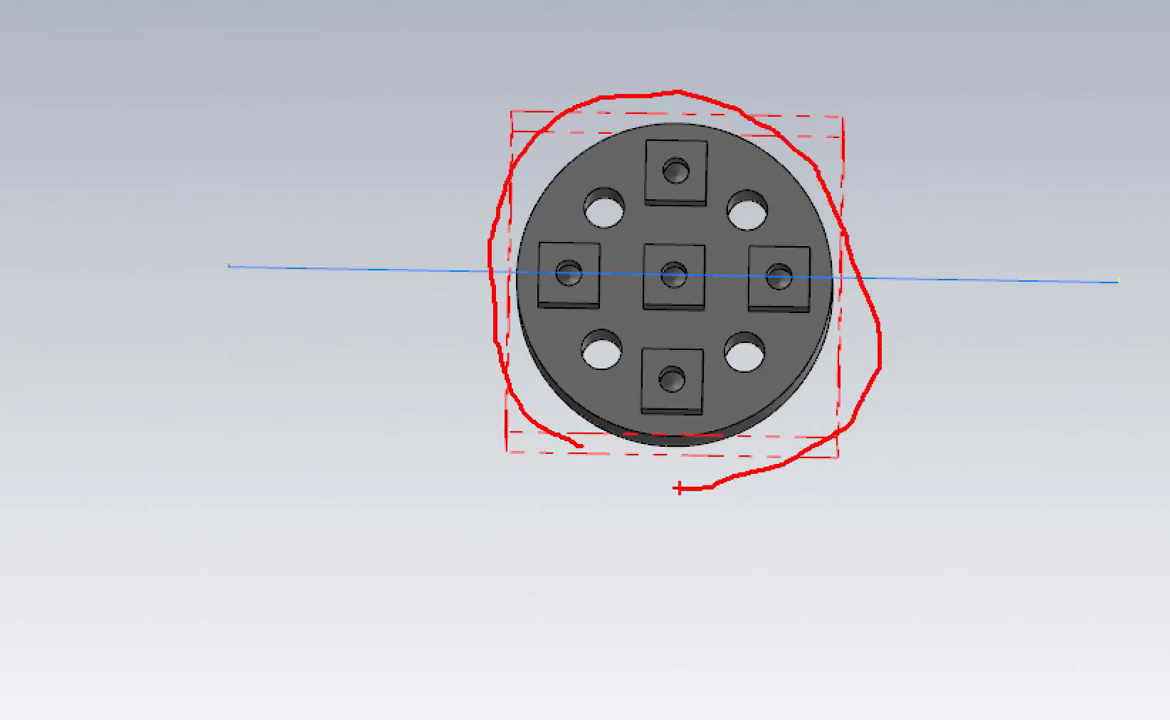
{"action": "key", "text": "Escape"}
{"action": "mouse_move", "coordinate": [692, 496]}
{"action": "middle_mouse_down"}
{"action": "mouse_move", "coordinate": [666, 488]}
{"action": "mouse_move", "coordinate": [680, 441]}
{"action": "mouse_move", "coordinate": [661, 514]}
{"action": "middle_mouse_up"}
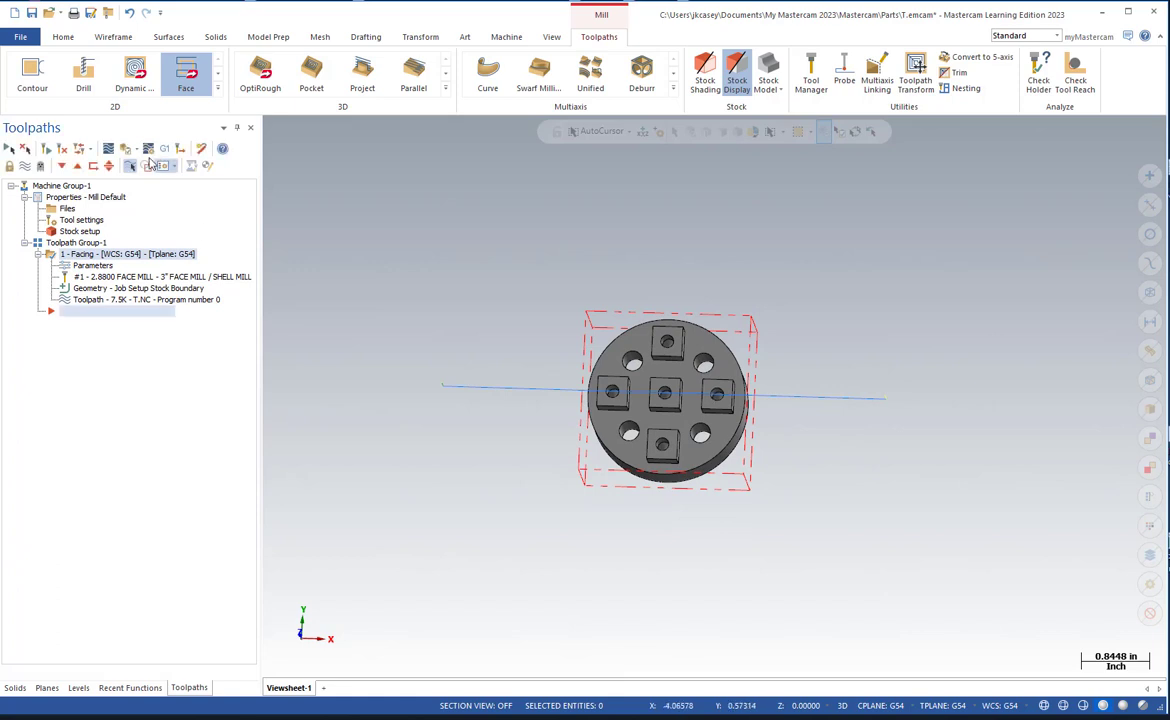
Start a 2D contour toolpath and chain the outer bottom edge of the round part as its geometry.
{"action": "left_click", "coordinate": [31, 80]}
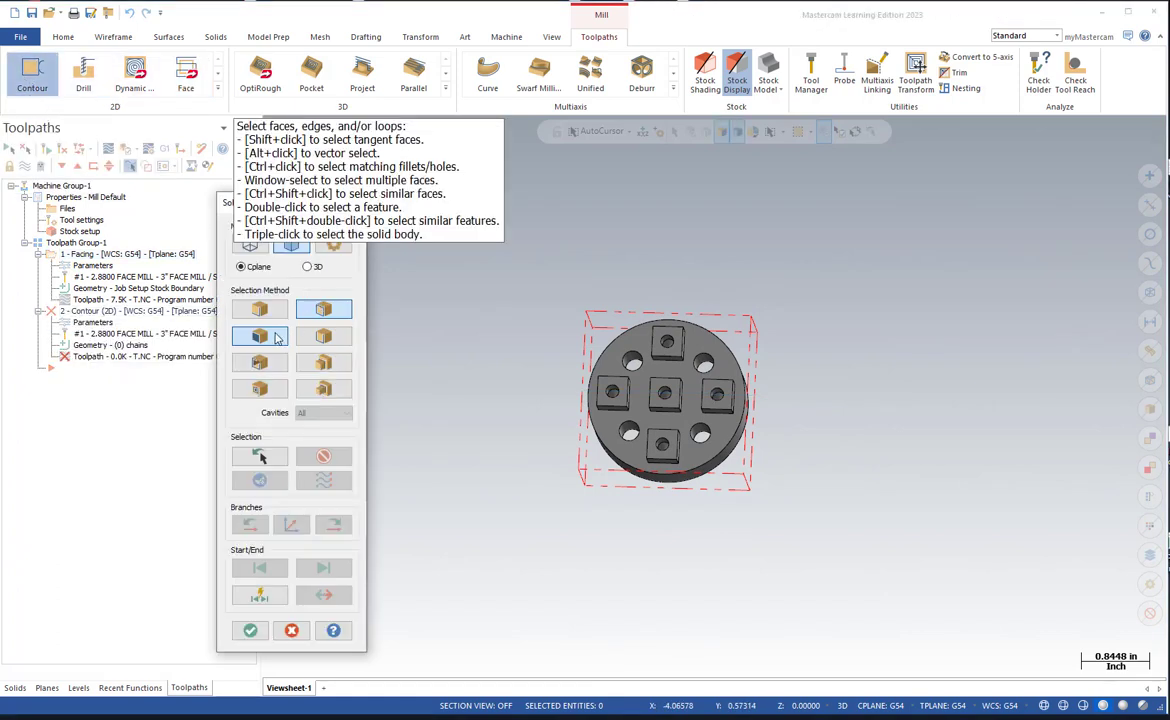
{"action": "middle_click_drag", "start_coordinate": [494, 475], "coordinate": [503, 430]}
{"action": "scroll", "coordinate": [625, 491], "scroll_direction": "up", "scroll_amount": 2}
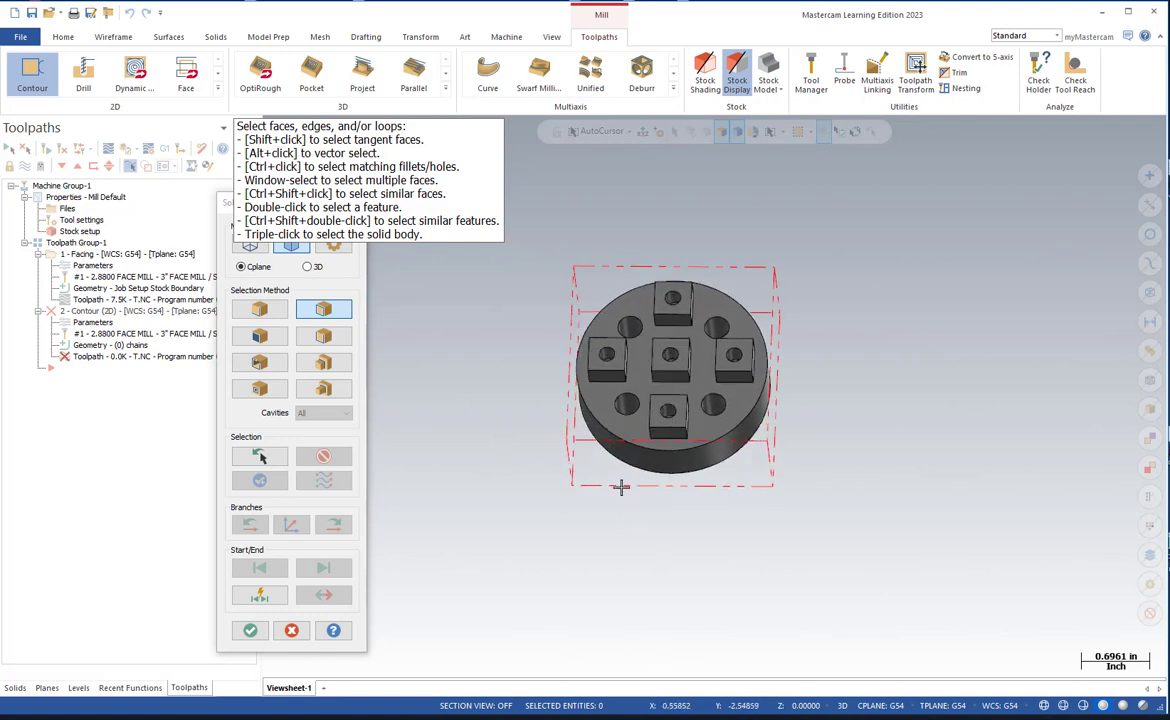
{"action": "middle_click_drag", "start_coordinate": [620, 487], "coordinate": [619, 473]}
{"action": "left_click", "coordinate": [624, 466]}
{"action": "scroll", "coordinate": [622, 468], "scroll_direction": "up", "scroll_amount": 2}
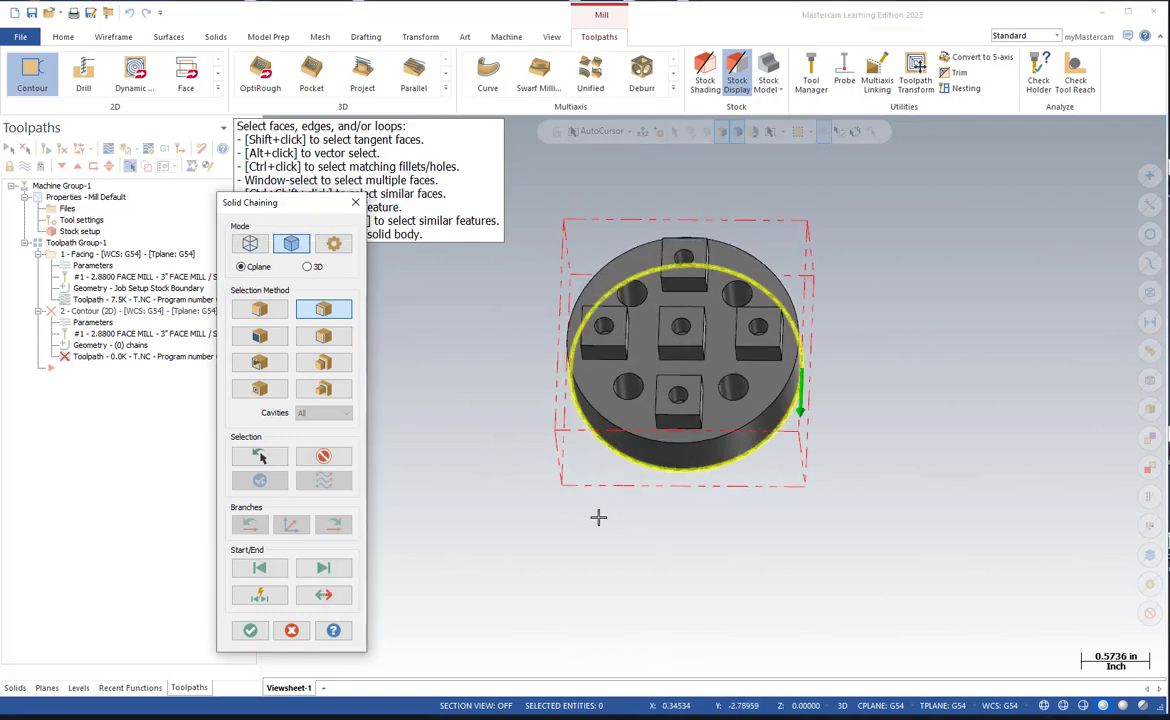
{"action": "middle_click_drag", "start_coordinate": [598, 517], "coordinate": [620, 485]}
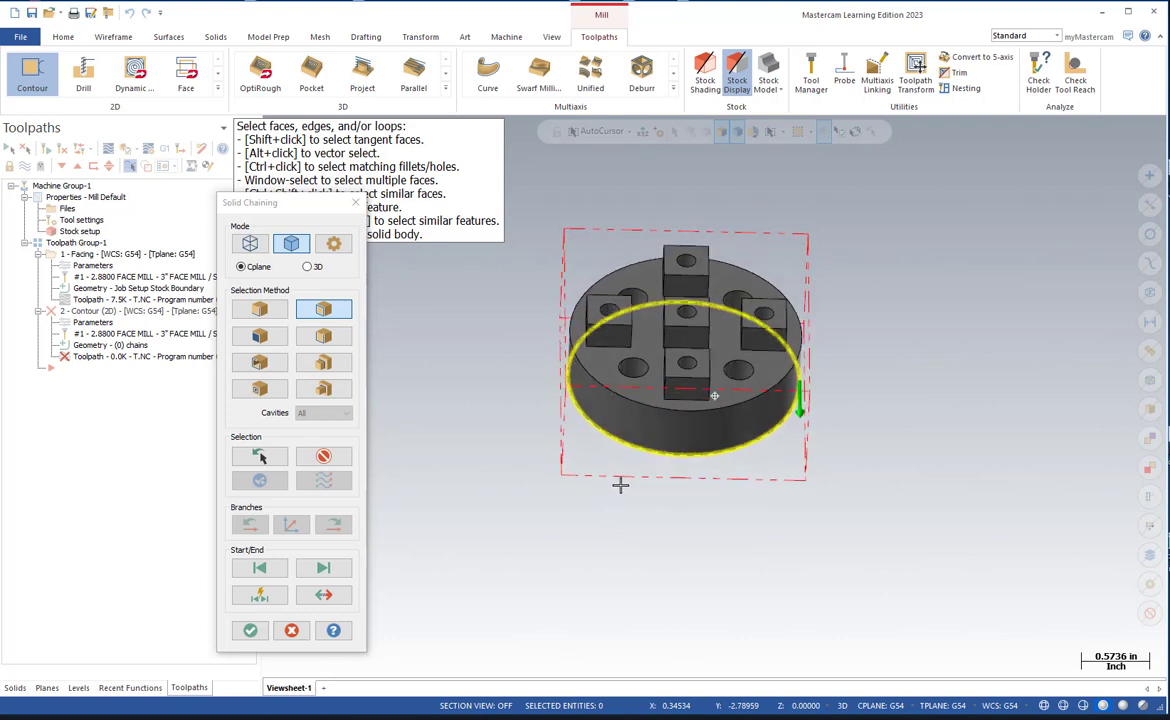
{"action": "left_click", "coordinate": [250, 631]}
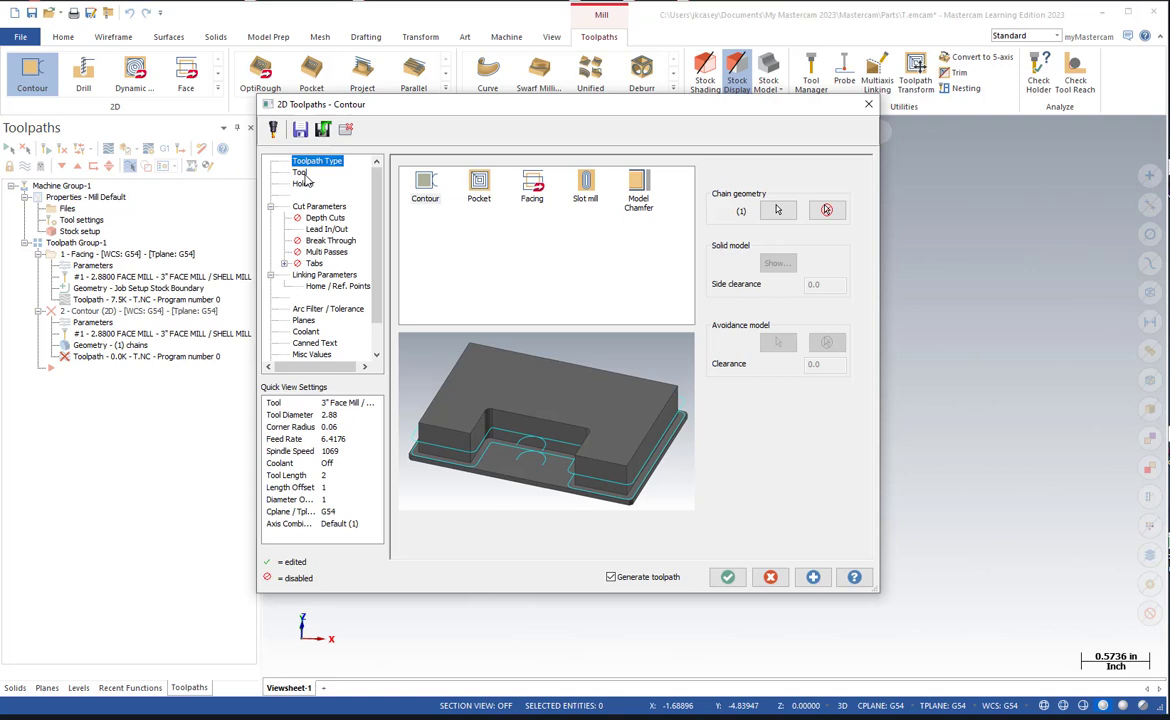
Assign the 0.5 Flat Endmill from the tool library to the contour operation.
{"action": "left_click", "coordinate": [301, 174]}
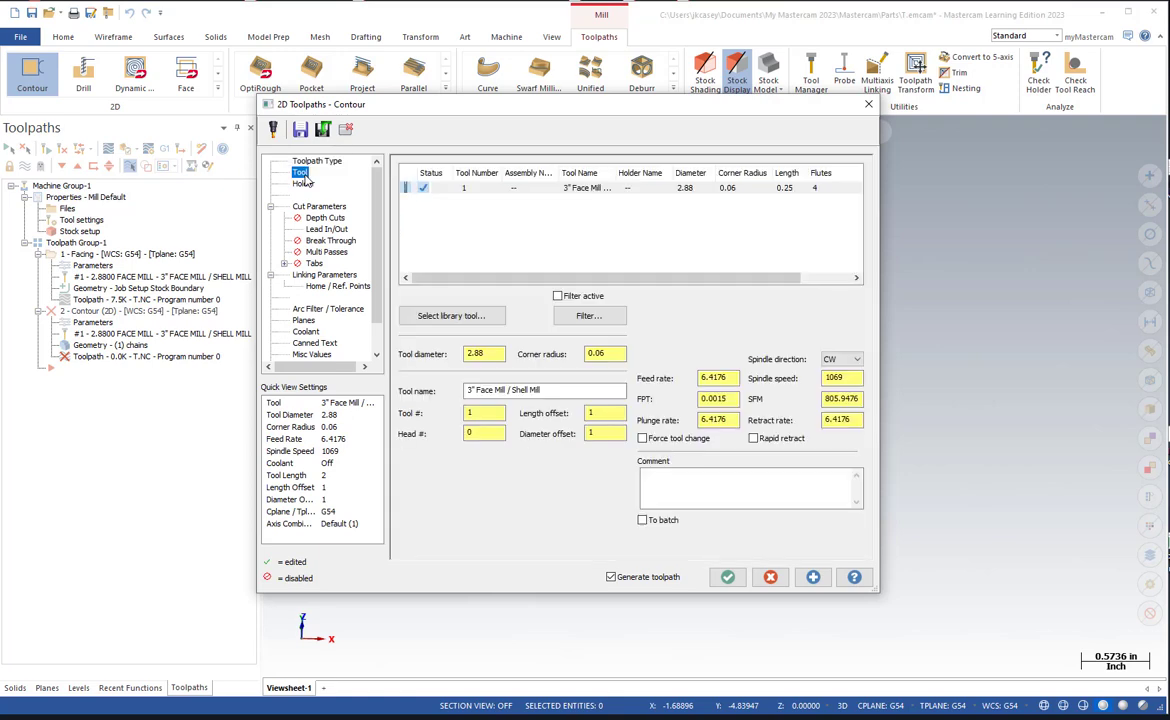
{"action": "left_click", "coordinate": [412, 286]}
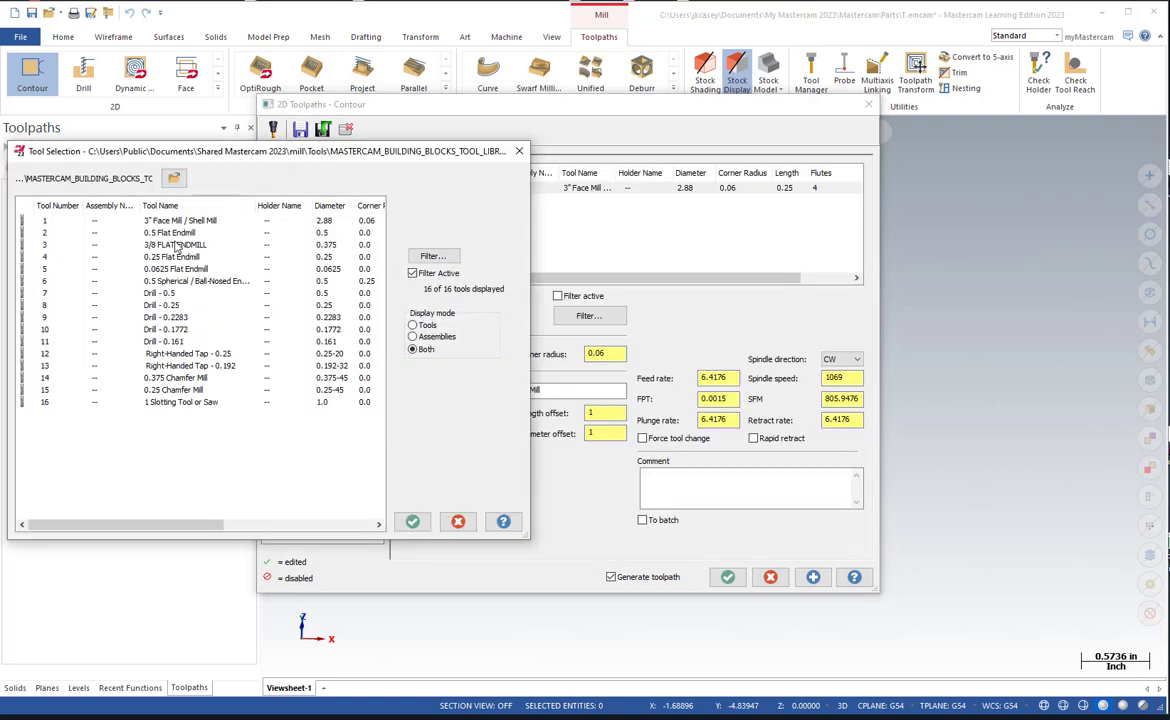
{"action": "left_click_drag", "start_coordinate": [232, 157], "coordinate": [384, 145]}
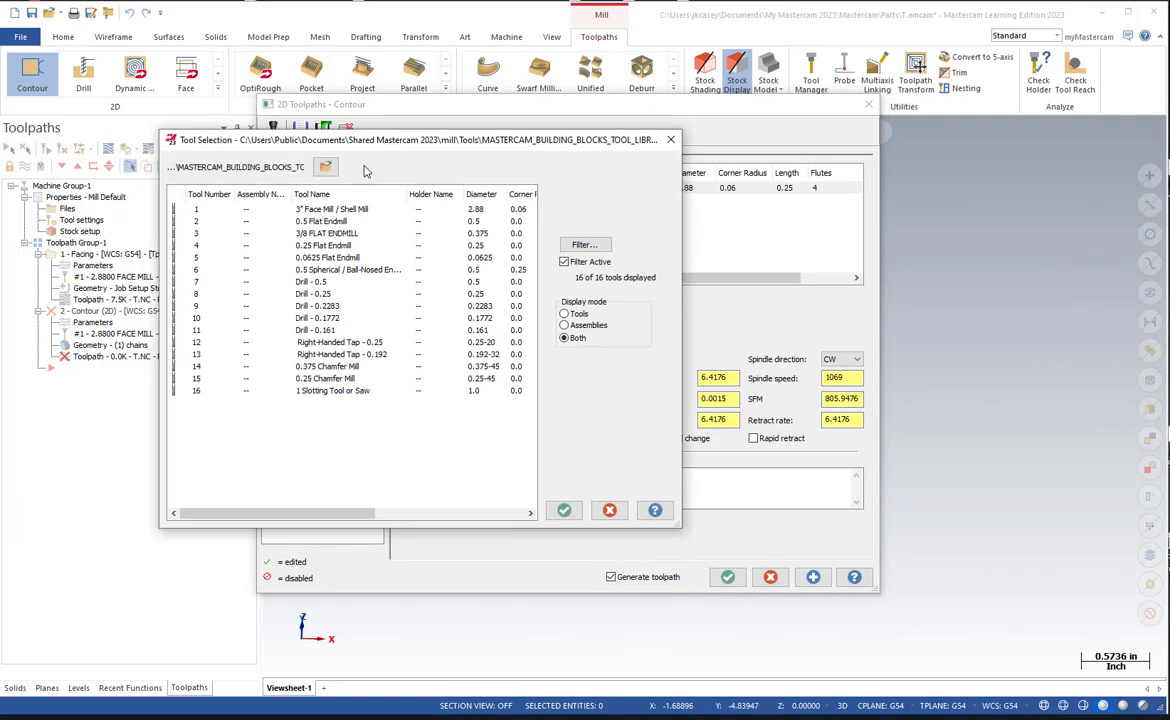
{"action": "left_click", "coordinate": [320, 221]}
{"action": "left_click", "coordinate": [564, 510]}
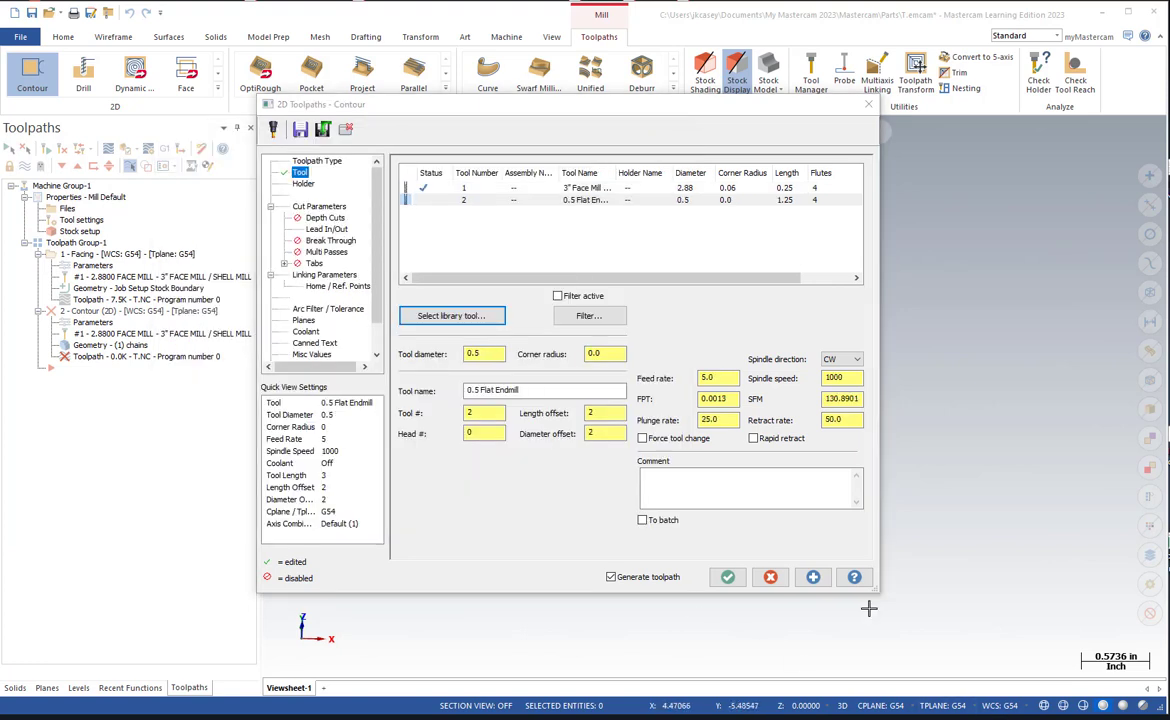
Set the endmill's spindle speed to 4000 and feed rate to 15, and enable rapid retract.
{"action": "double_click", "coordinate": [838, 377]}
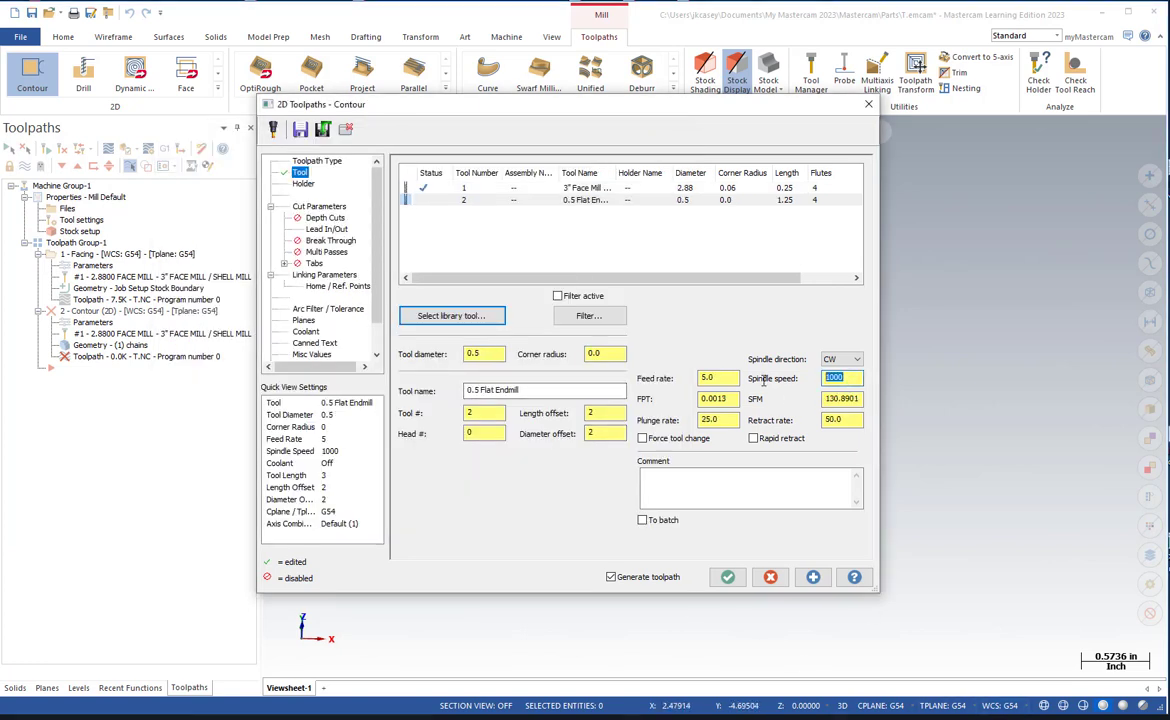
{"action": "left_click", "coordinate": [708, 378]}
{"action": "left_click", "coordinate": [700, 378]}
{"action": "type", "text": "1"}
{"action": "left_click", "coordinate": [733, 420]}
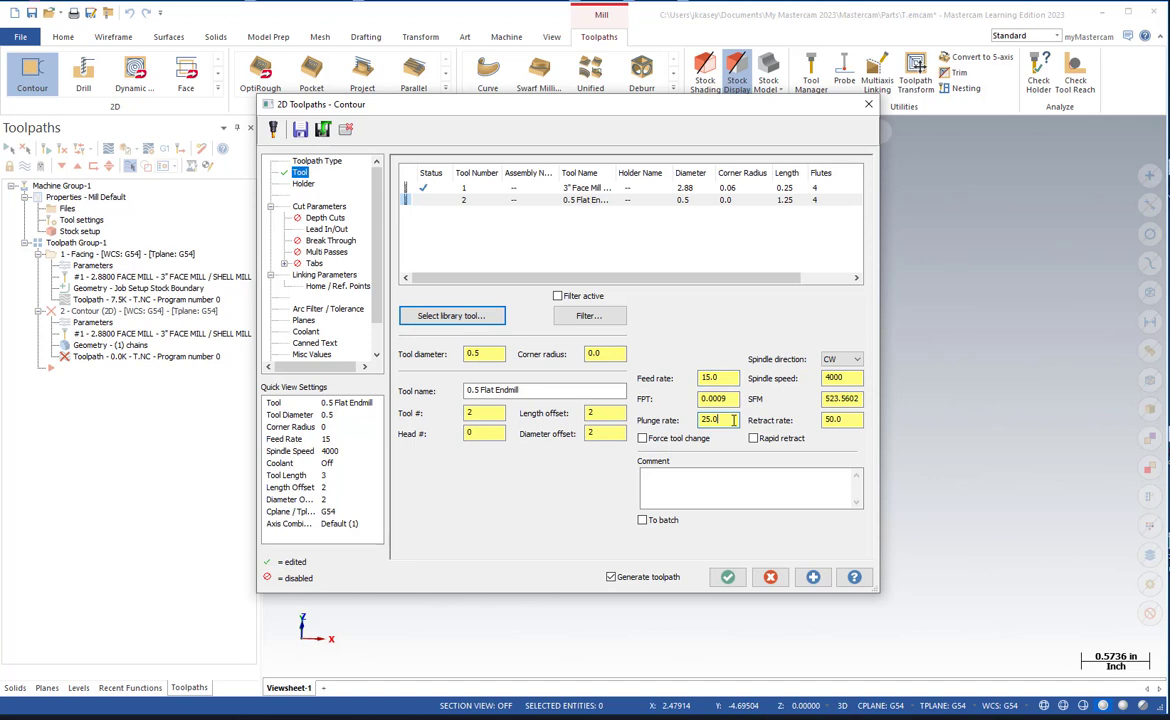
{"action": "left_click", "coordinate": [755, 439]}
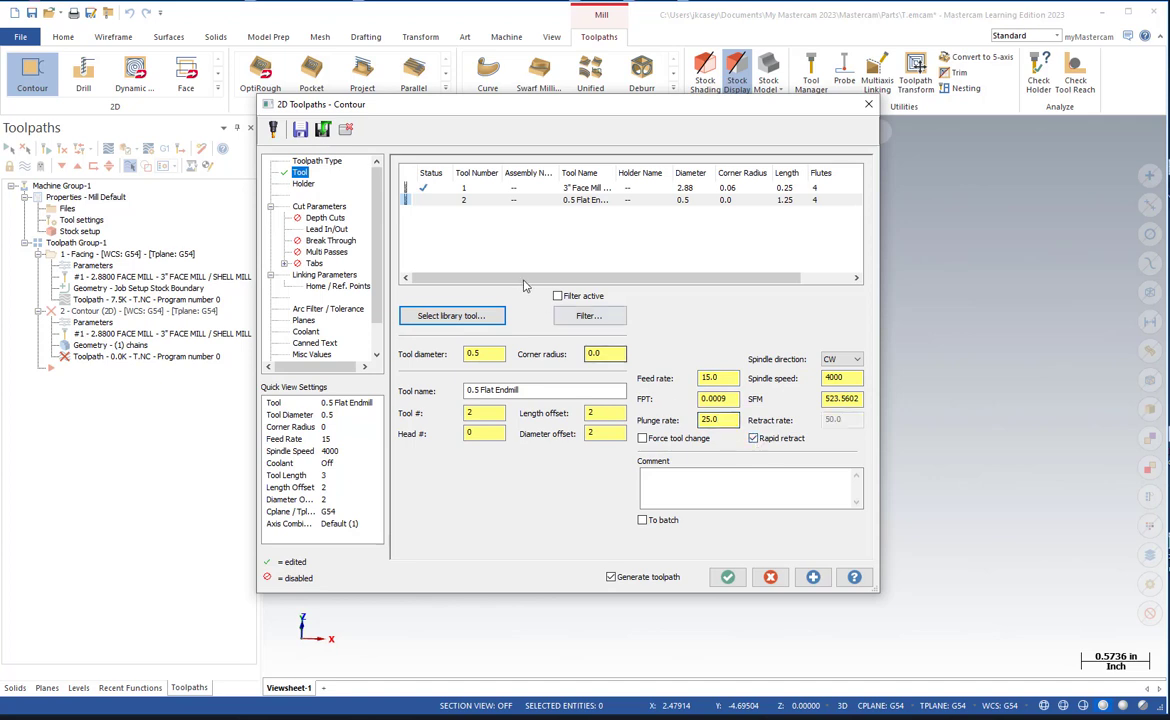
Set the contour's cutter compensation type to Wear.
{"action": "left_click", "coordinate": [339, 208]}
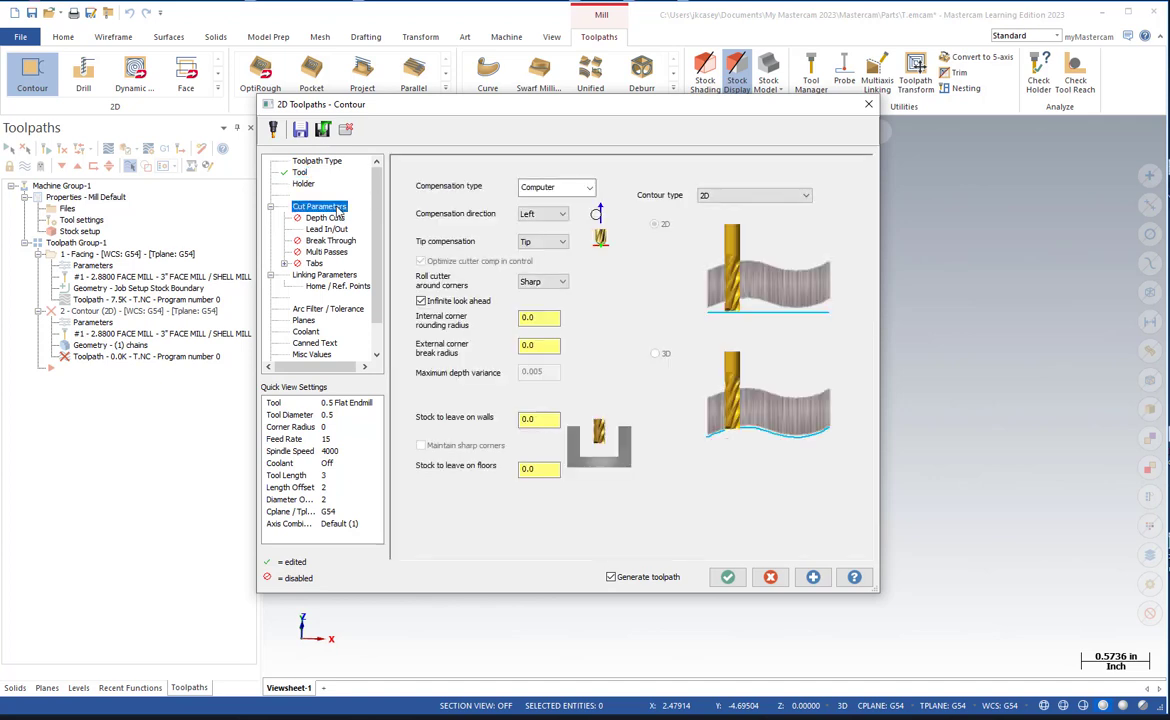
{"action": "left_click", "coordinate": [572, 188]}
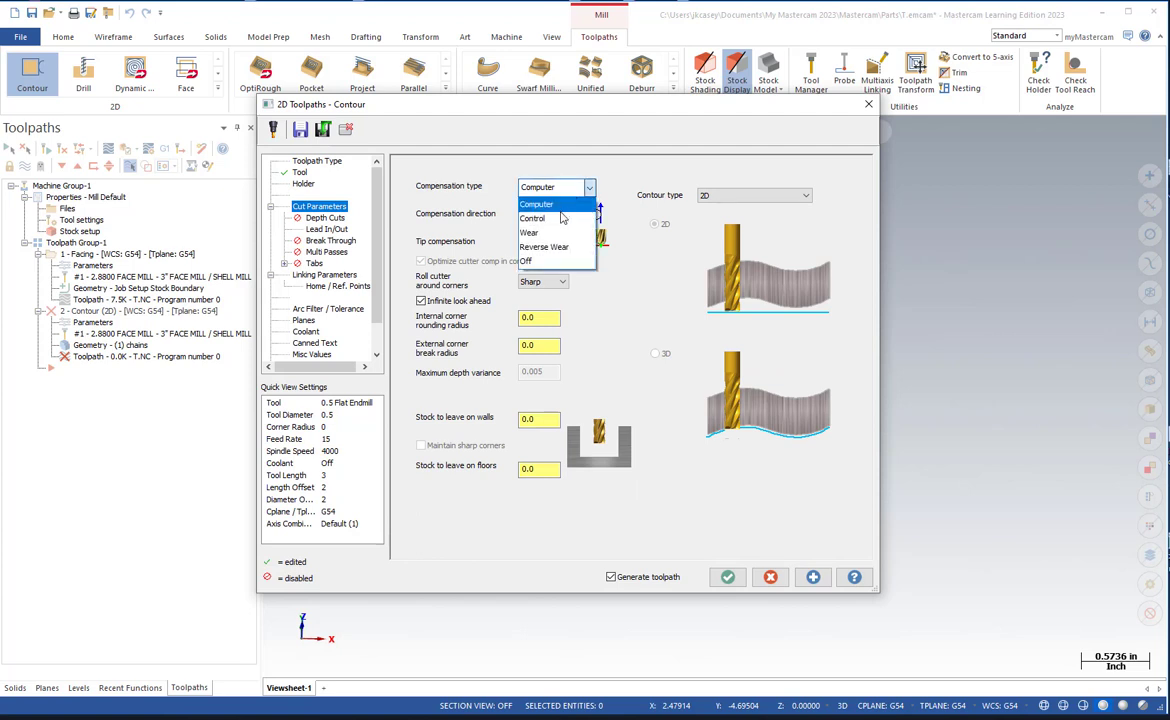
{"action": "left_click", "coordinate": [556, 234]}
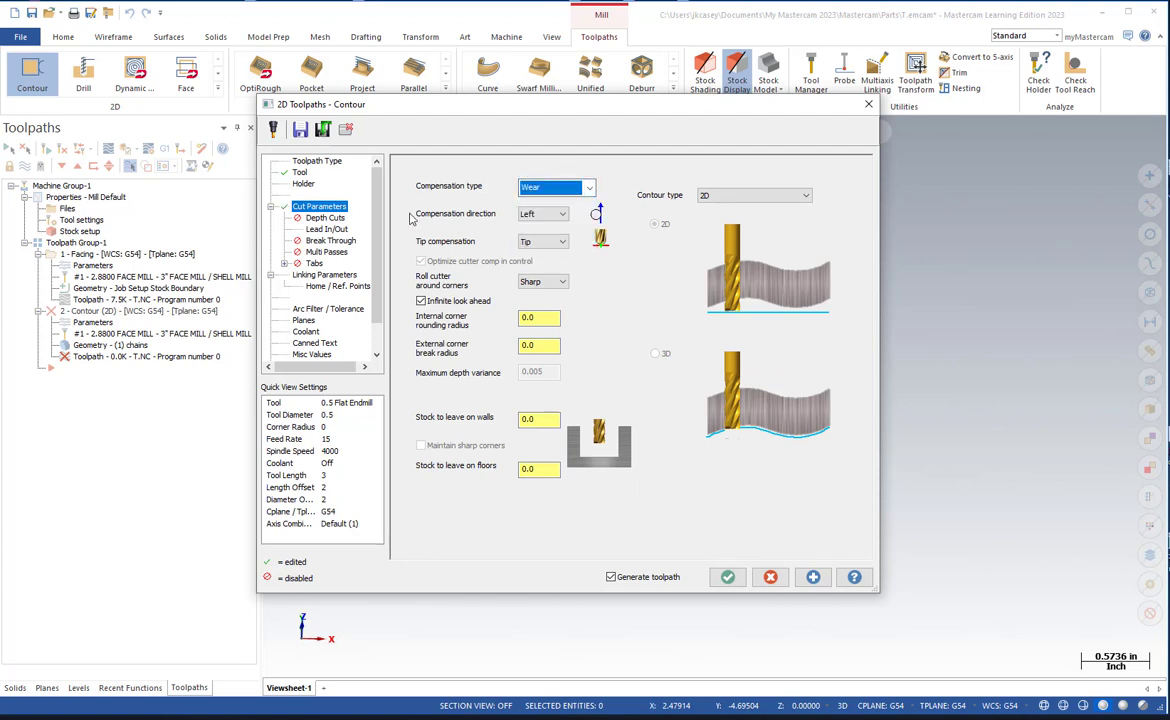
Enable multi passes for the contour with 2 rough passes and 1 finish pass at 0.03 spacing.
{"action": "left_click", "coordinate": [327, 252]}
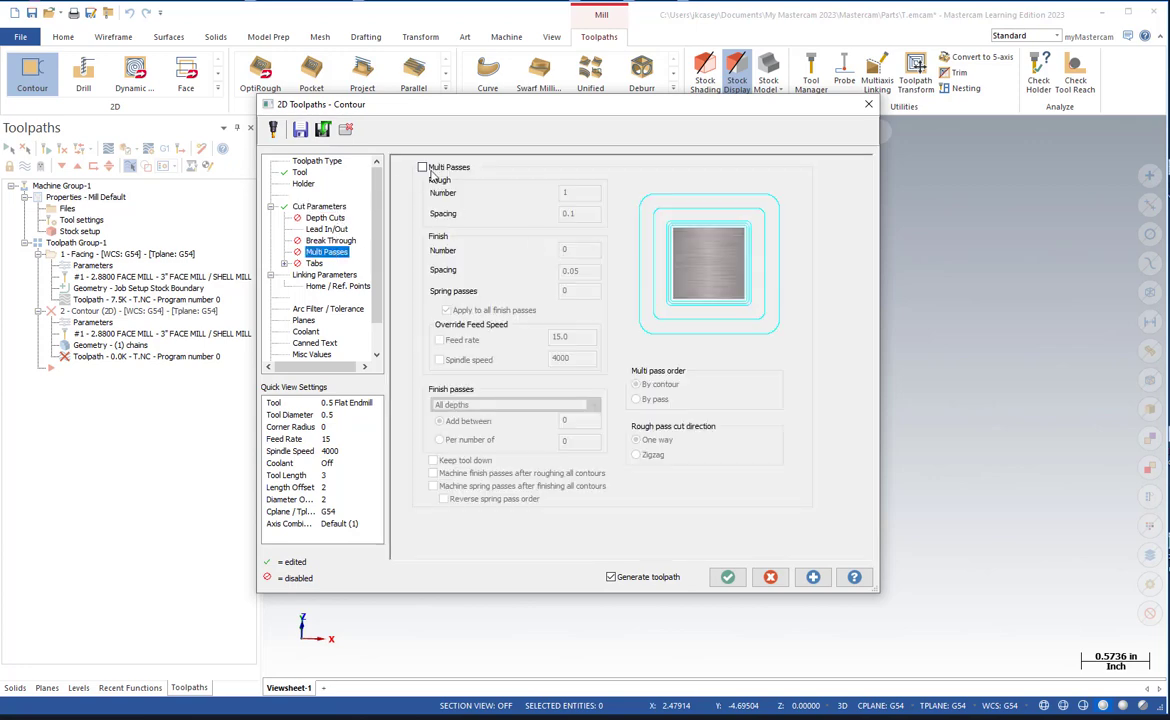
{"action": "left_click", "coordinate": [423, 168]}
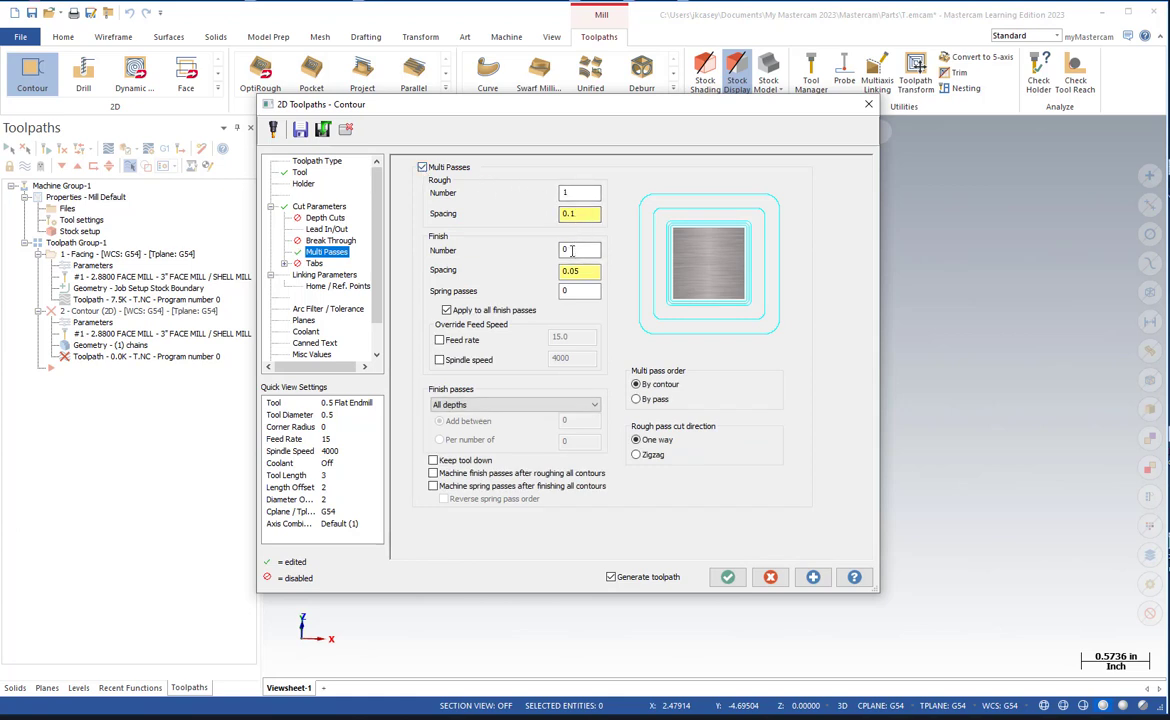
{"action": "mouse_move", "coordinate": [573, 250]}
{"action": "left_mouse_down"}
{"action": "mouse_move", "coordinate": [541, 246]}
{"action": "mouse_move", "coordinate": [582, 271]}
{"action": "left_mouse_up"}
{"action": "type", "text": "1"}
{"action": "left_click", "coordinate": [580, 251]}
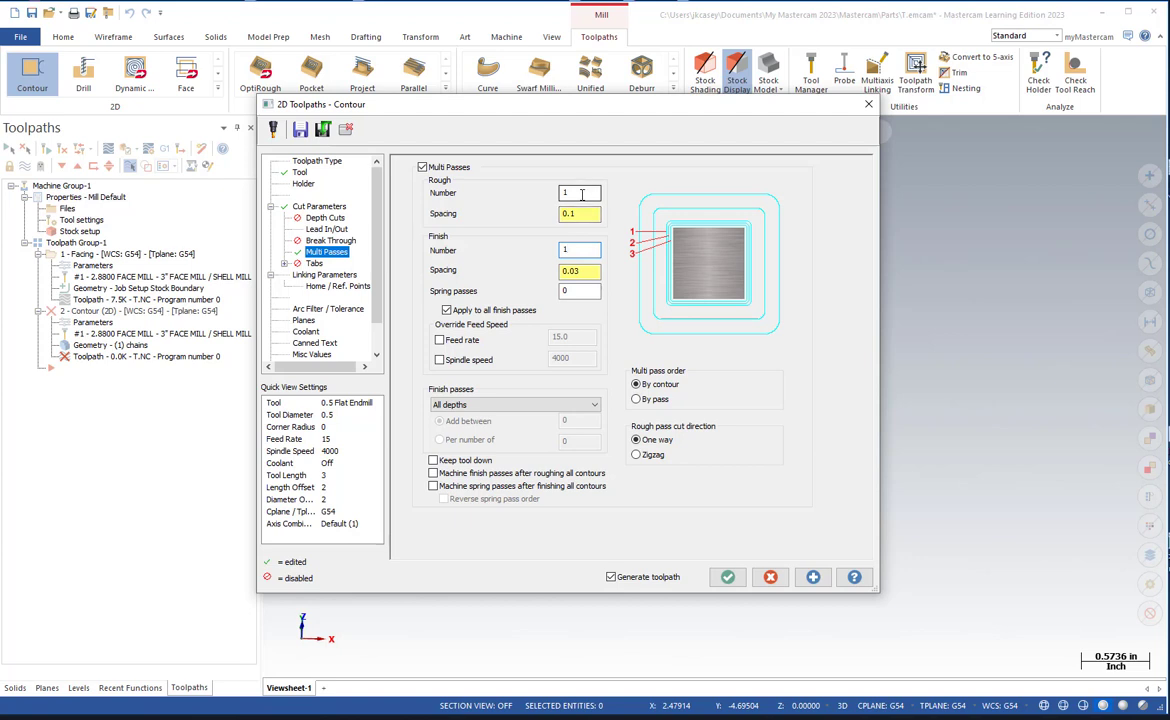
{"action": "type", "text": "1"}
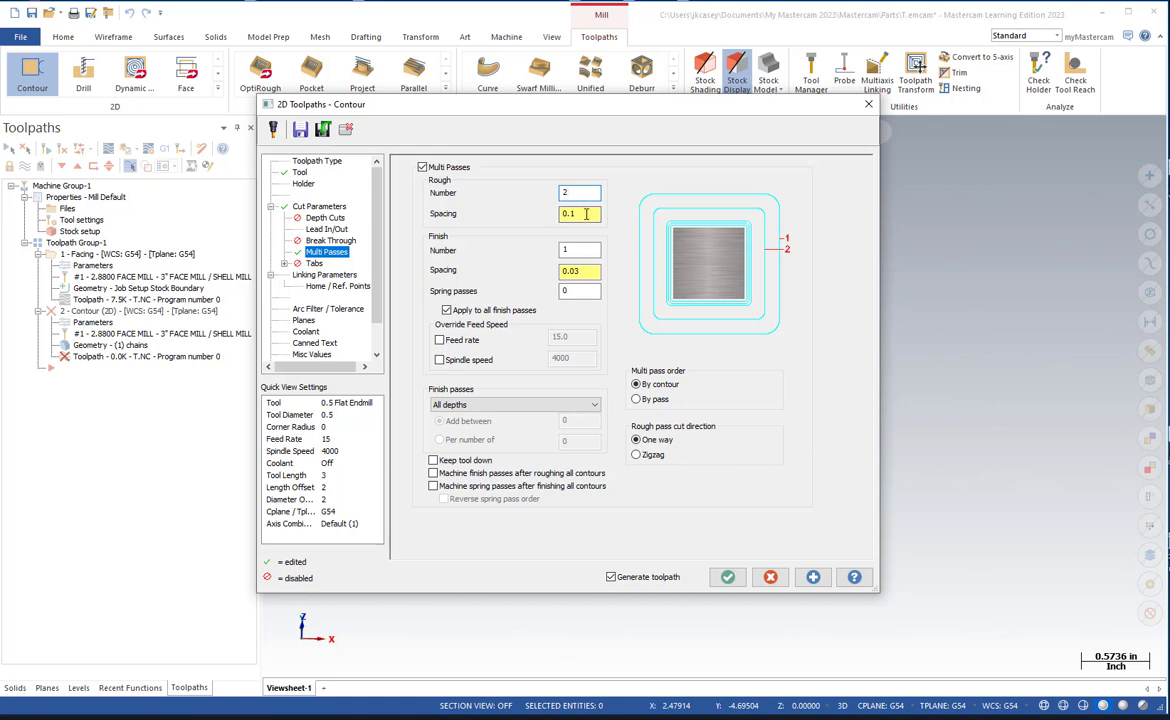
{"action": "left_click", "coordinate": [585, 213]}
Set the contour's linking parameters to Absolute with a depth of -0.8.
{"action": "left_click", "coordinate": [330, 275]}
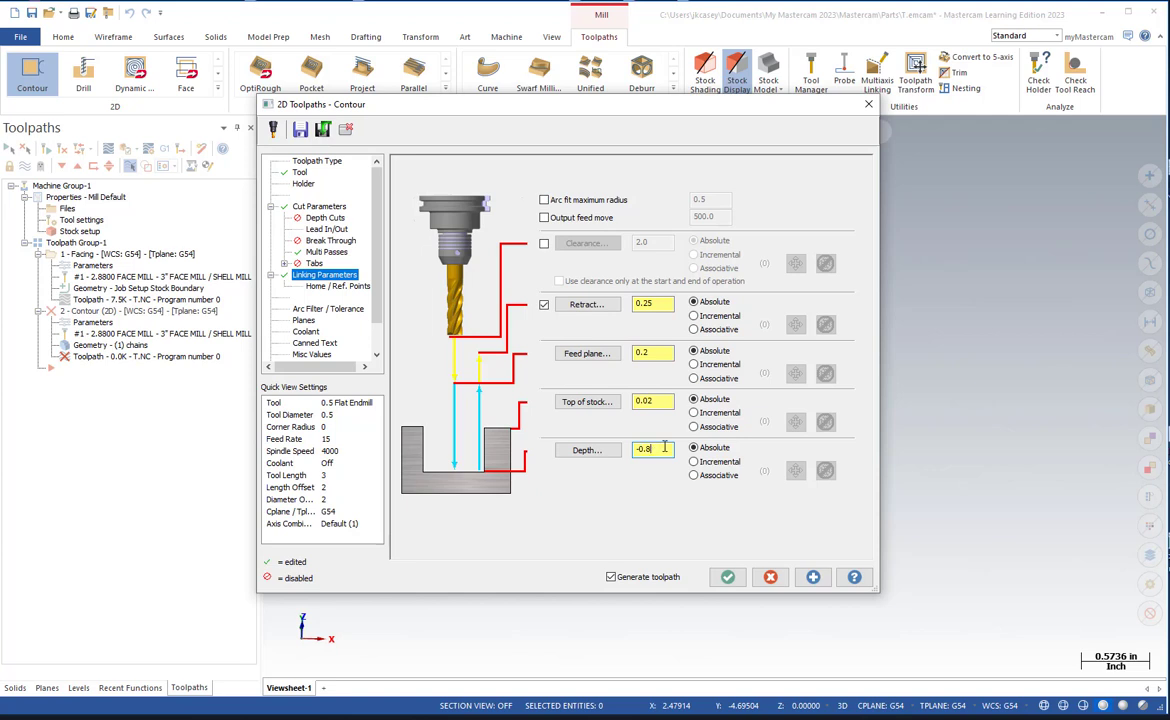
{"action": "left_click", "coordinate": [665, 405]}
Check the contour operation's planes, turn Flood coolant on and generate the toolpath.
{"action": "left_click", "coordinate": [305, 320]}
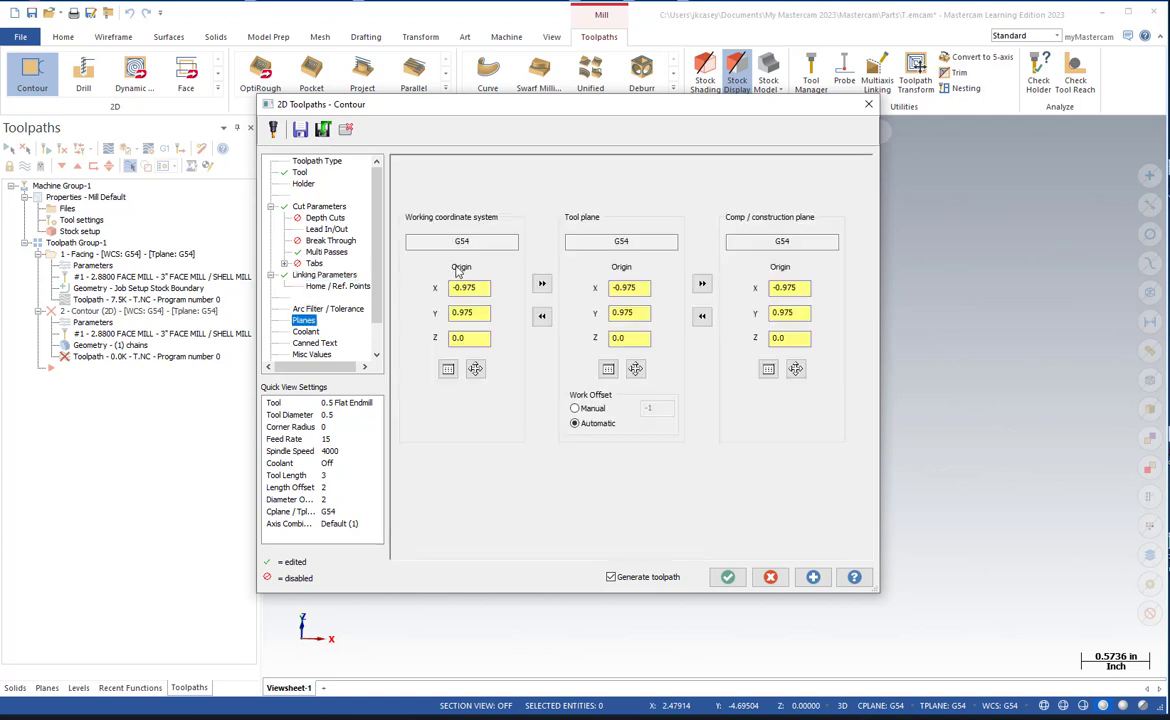
{"action": "left_click", "coordinate": [308, 331]}
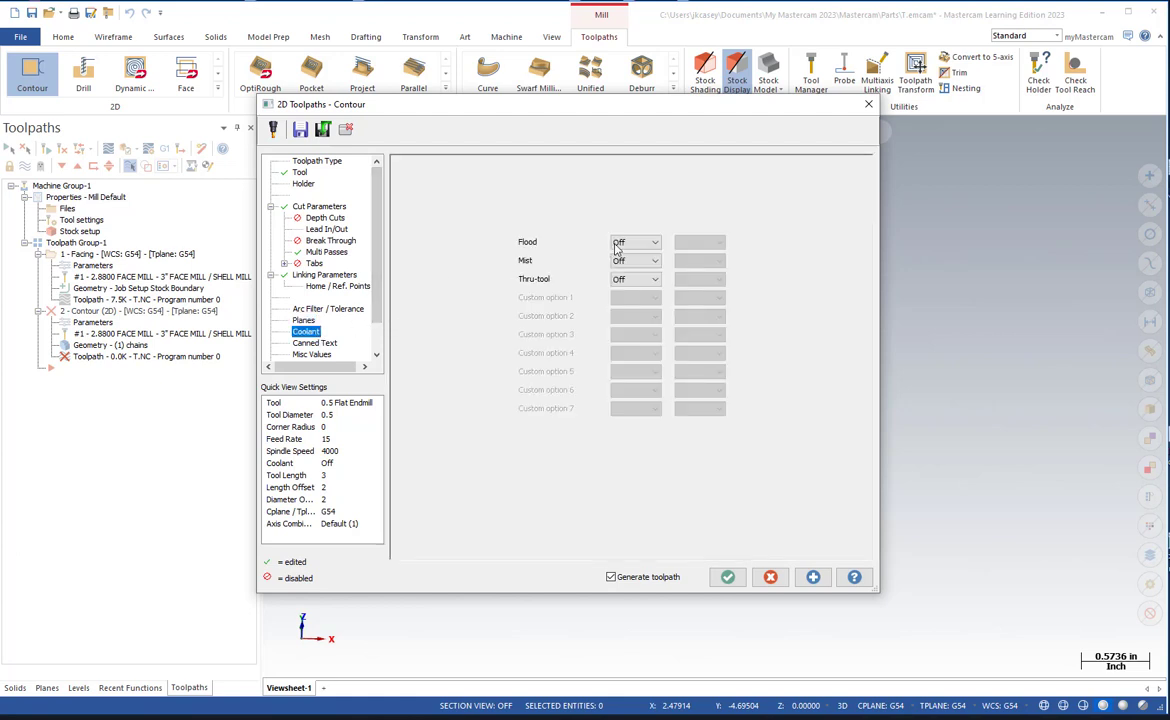
{"action": "left_click", "coordinate": [617, 246]}
{"action": "left_click", "coordinate": [620, 260]}
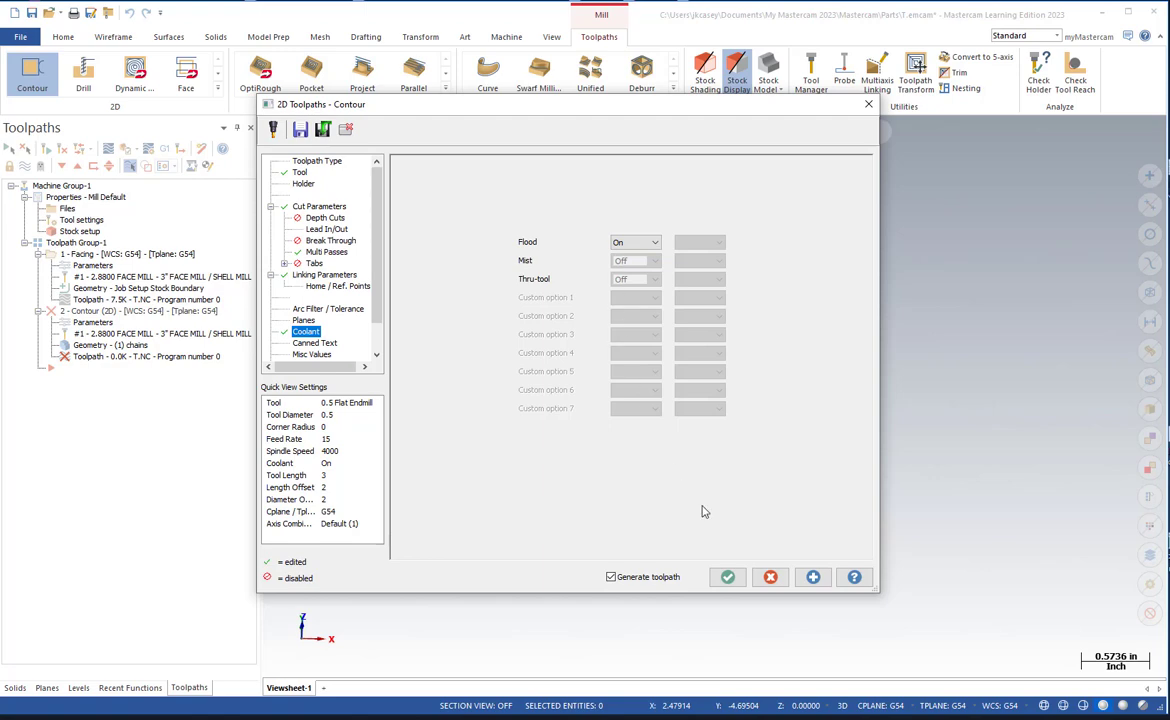
{"action": "left_click", "coordinate": [727, 577]}
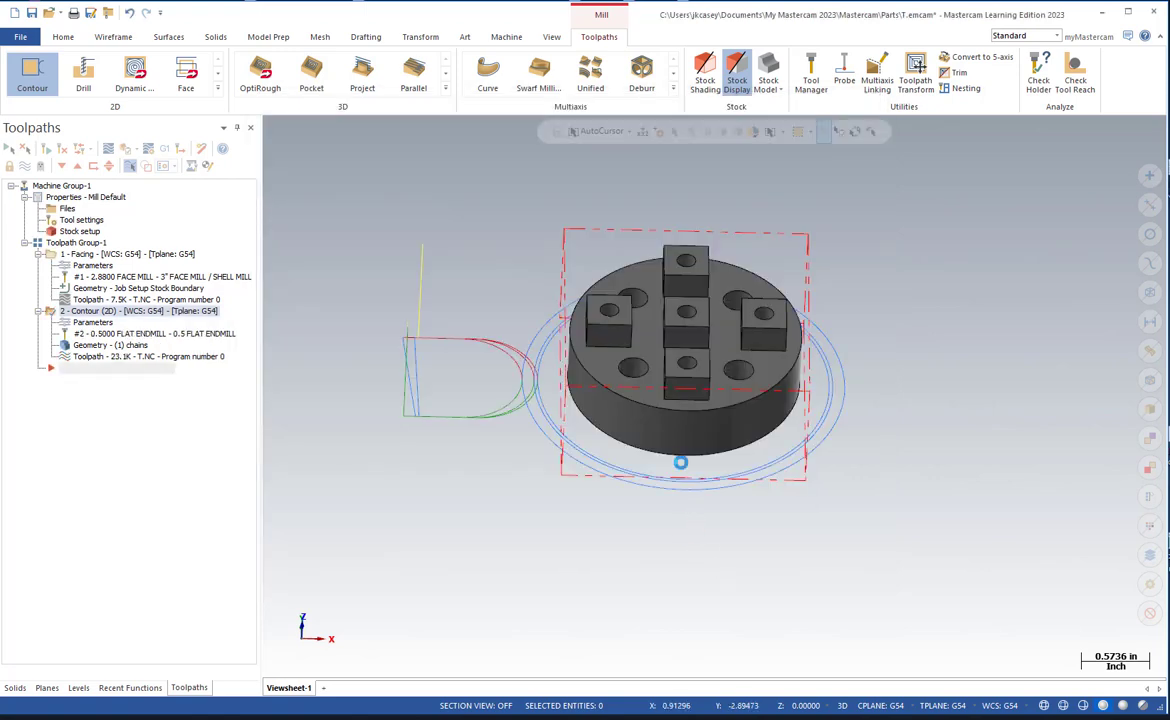
{"action": "middle_click_drag", "start_coordinate": [680, 462], "coordinate": [664, 366]}
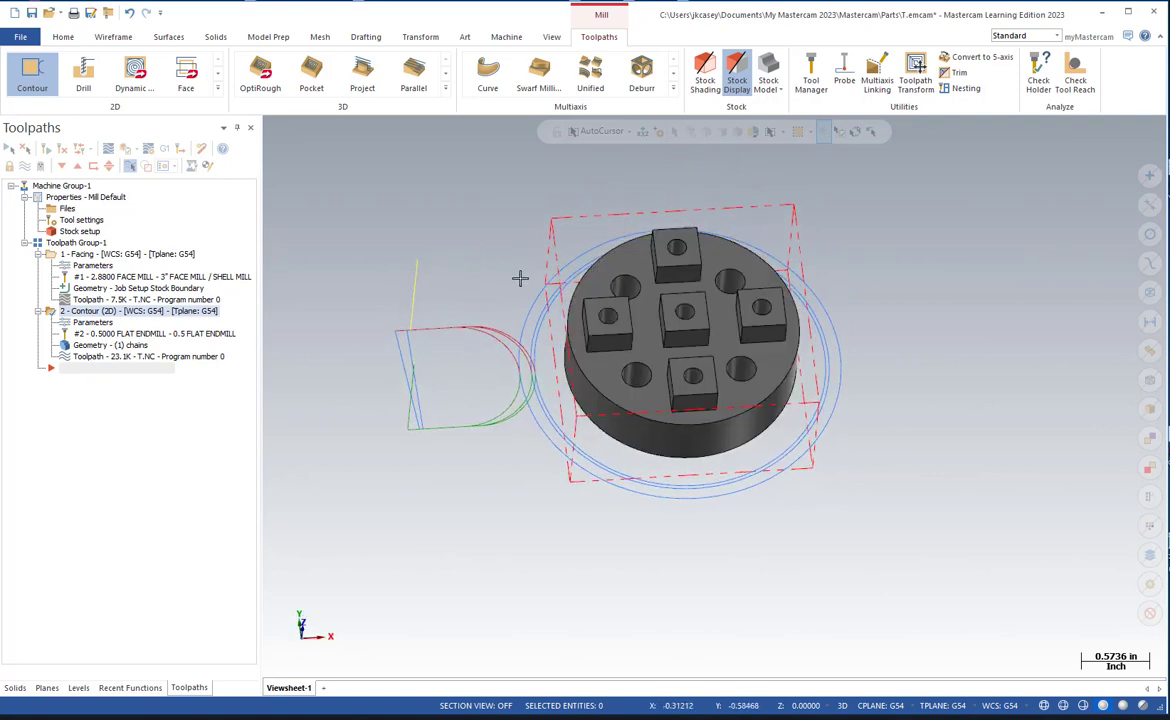
{"action": "middle_click_drag", "start_coordinate": [545, 292], "coordinate": [556, 256]}
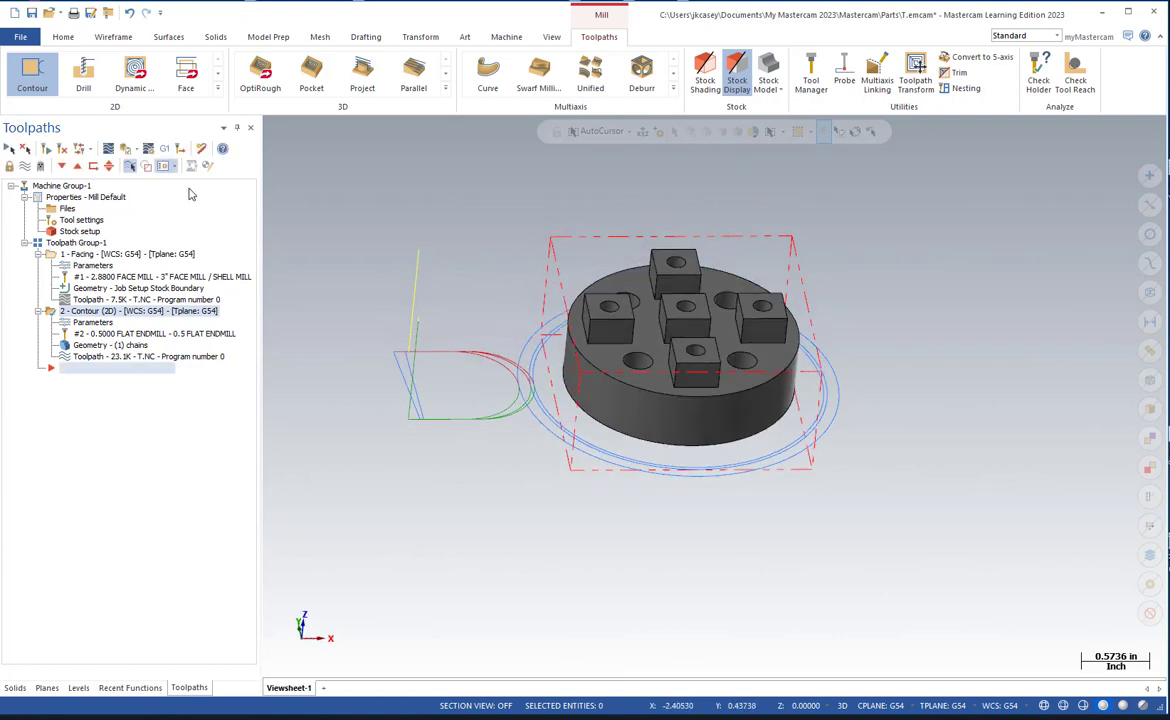
Save the part file as Titan 6M_Video in the F2022_files folder.
{"action": "left_click", "coordinate": [27, 38]}
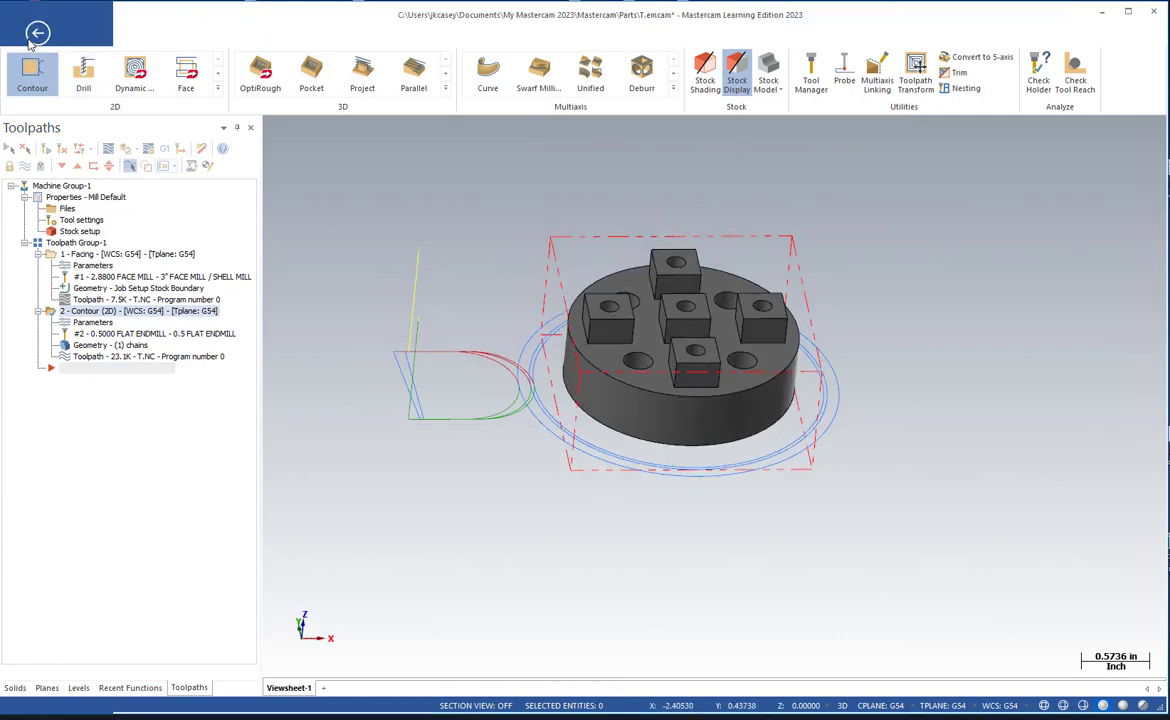
{"action": "left_click", "coordinate": [64, 222]}
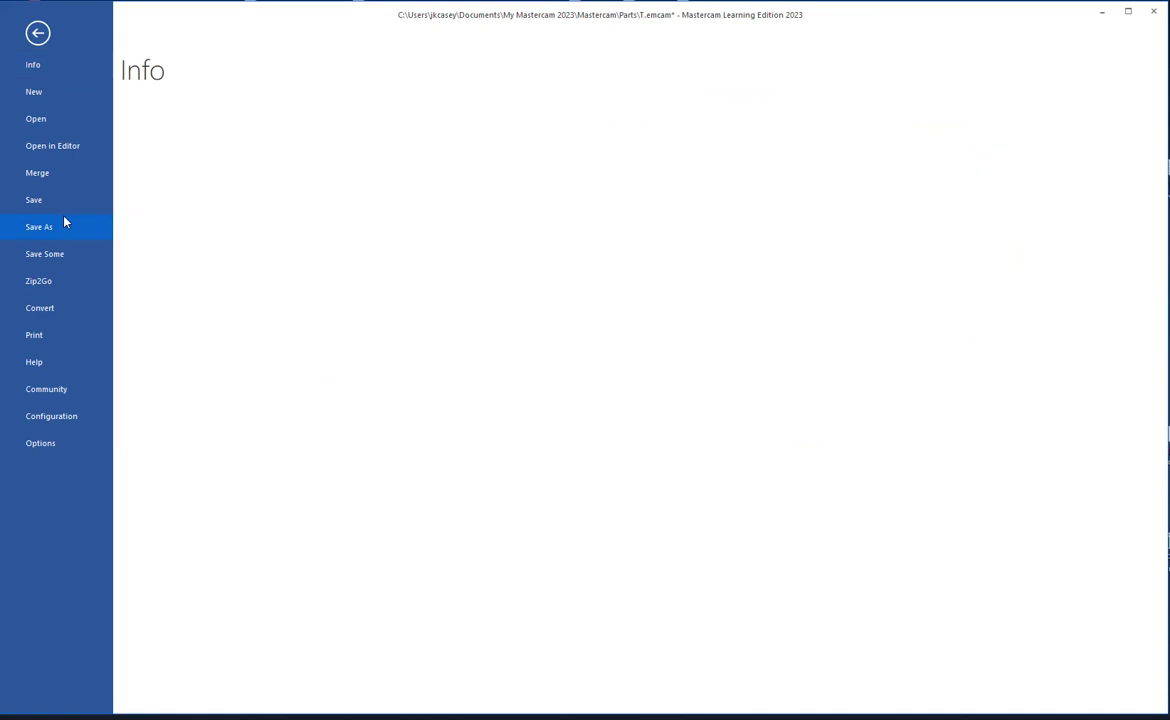
{"action": "left_click", "coordinate": [297, 180]}
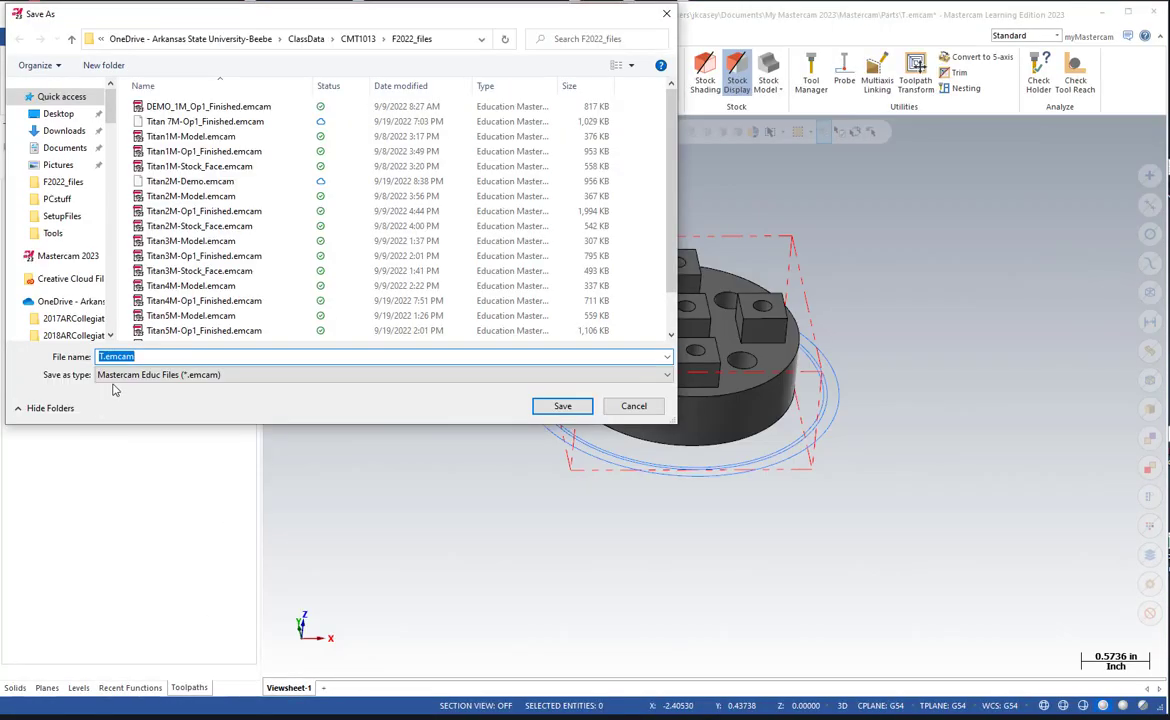
{"action": "type", "text": "tit"}
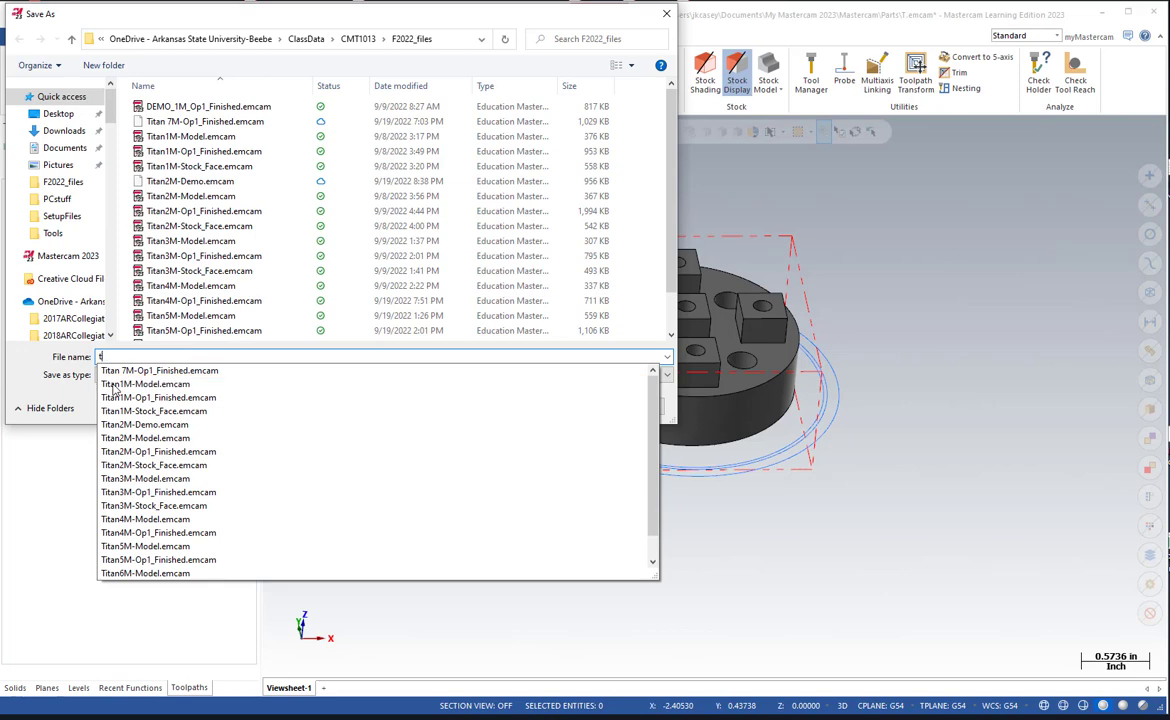
{"action": "key", "text": "BackSpace"}
{"action": "key", "text": "BackSpace"}
{"action": "key", "text": "BackSpace"}
{"action": "type", "text": "Titan 6M_Video"}
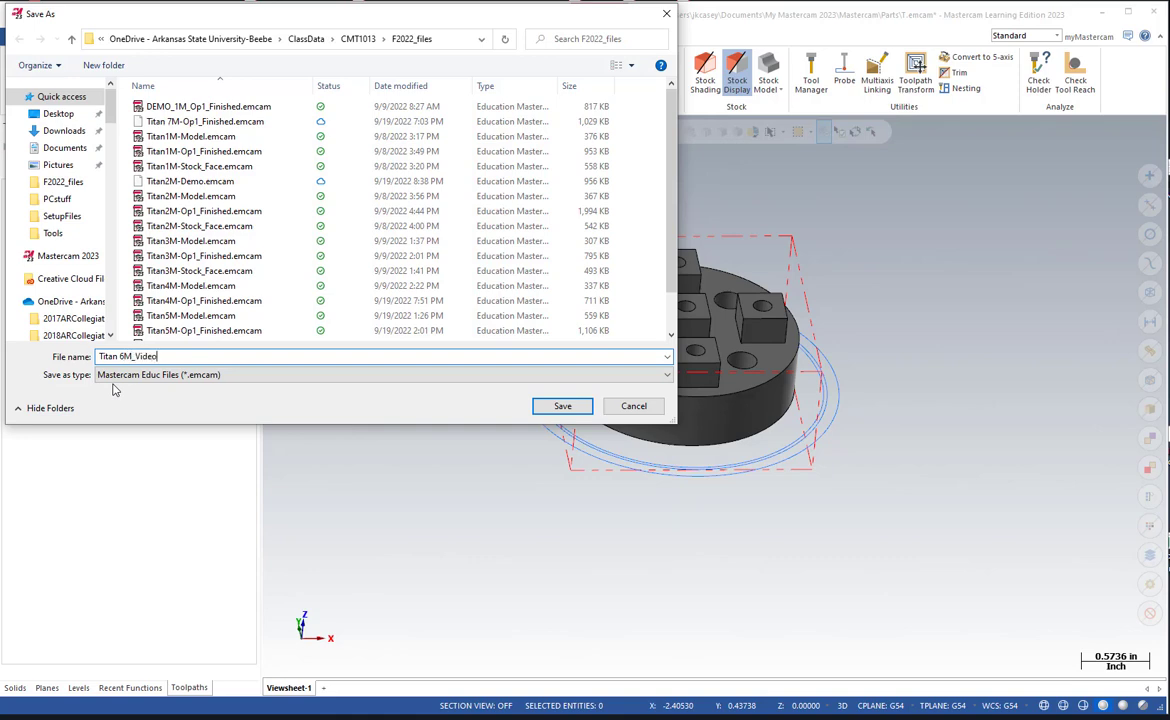
{"action": "key", "text": "Return"}
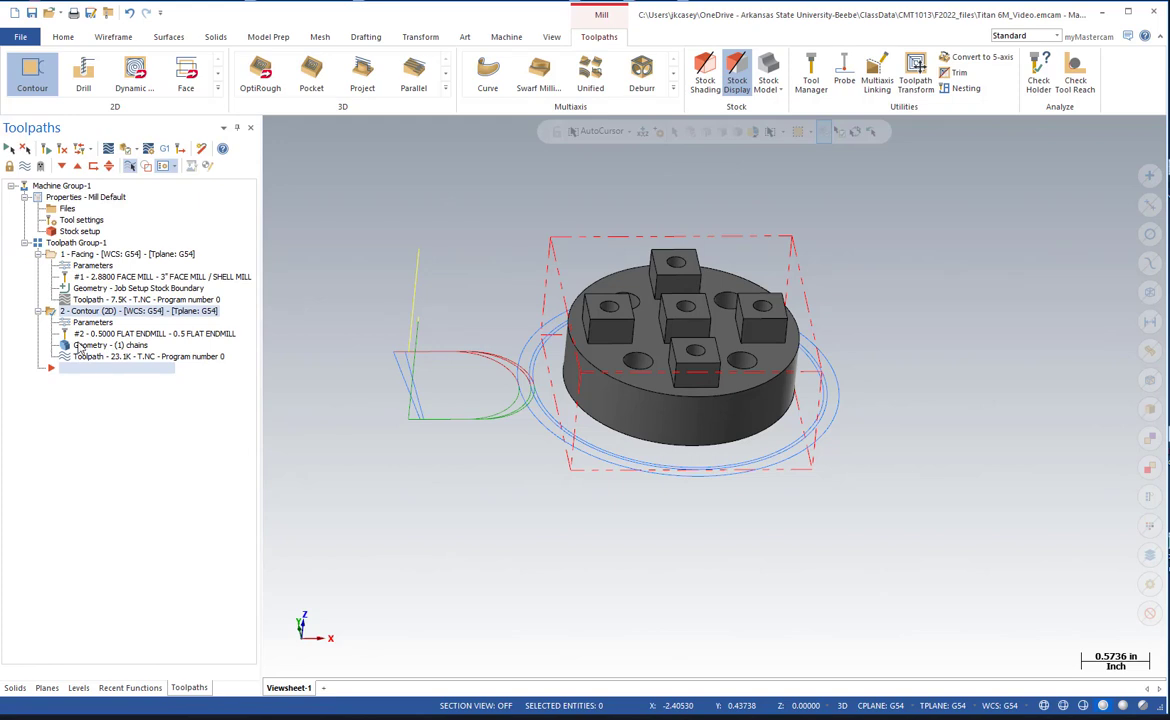
Verify all operations in Toolpath Group-1 by playing the full stock removal simulation, and close the simulator.
{"action": "left_click", "coordinate": [72, 242]}
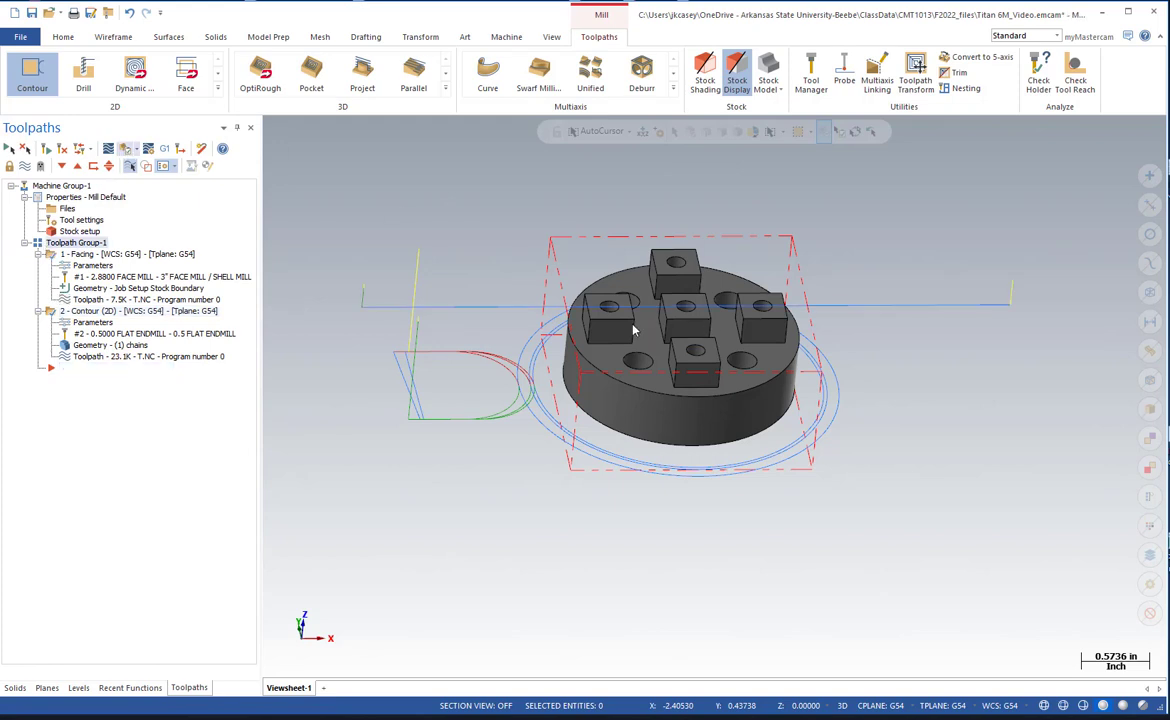
{"action": "left_click", "coordinate": [125, 148]}
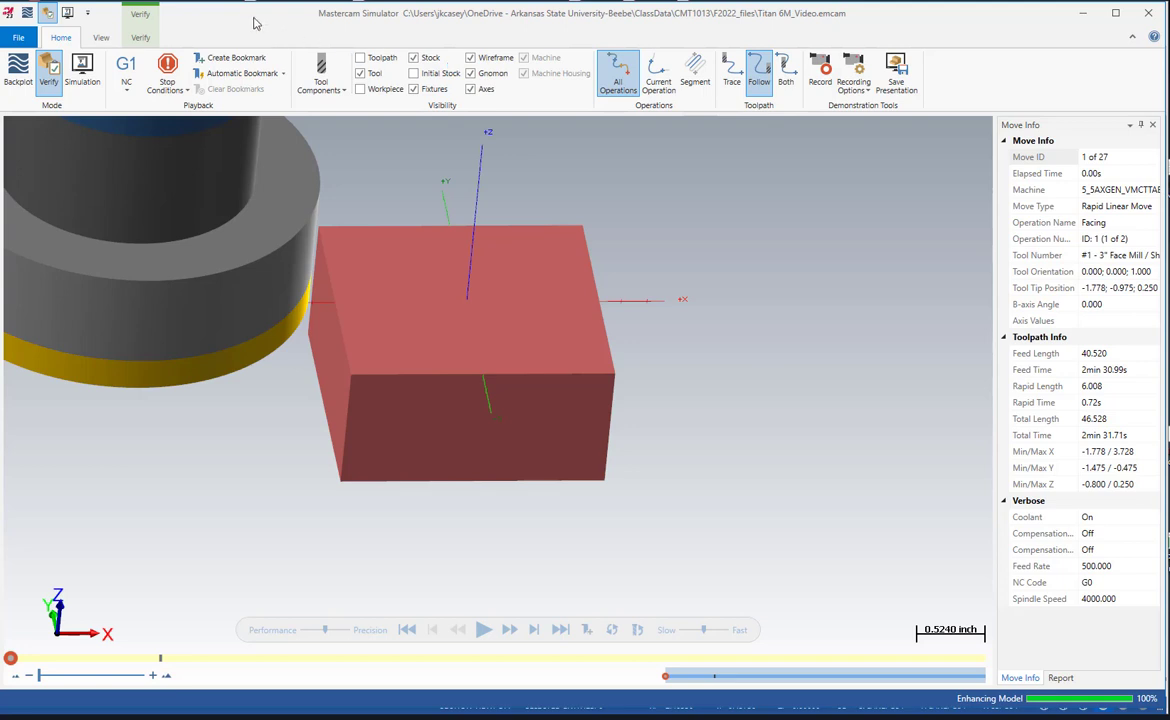
{"action": "left_click", "coordinate": [142, 38]}
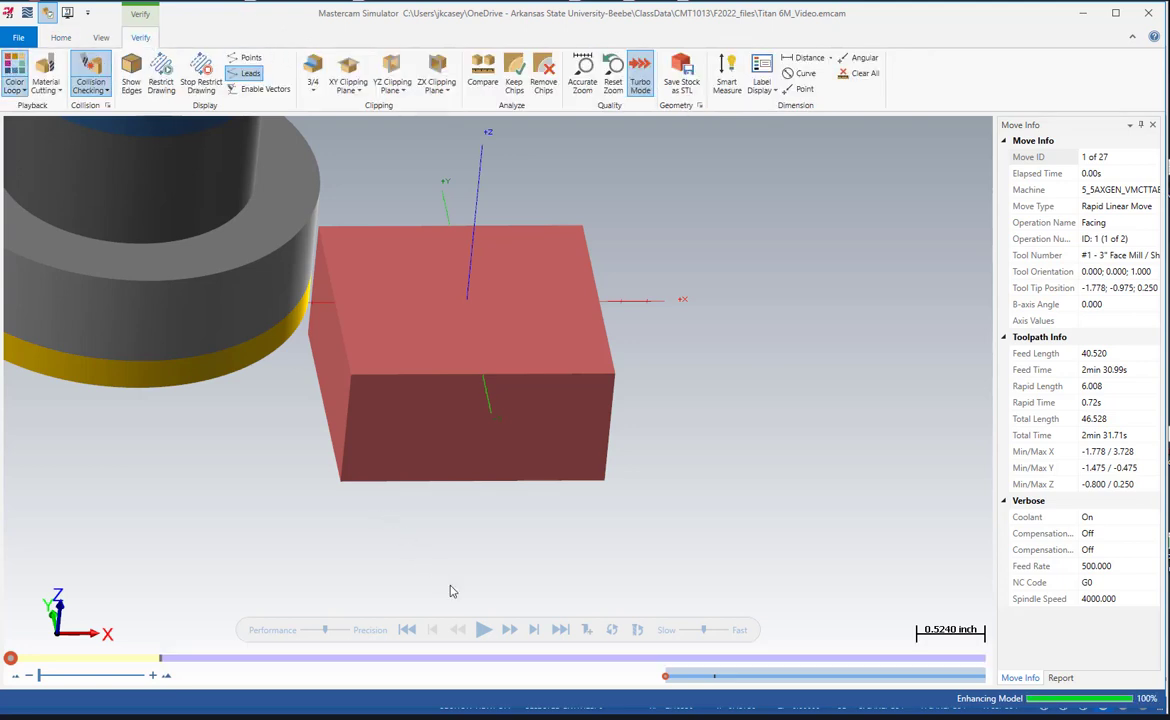
{"action": "left_click", "coordinate": [481, 628]}
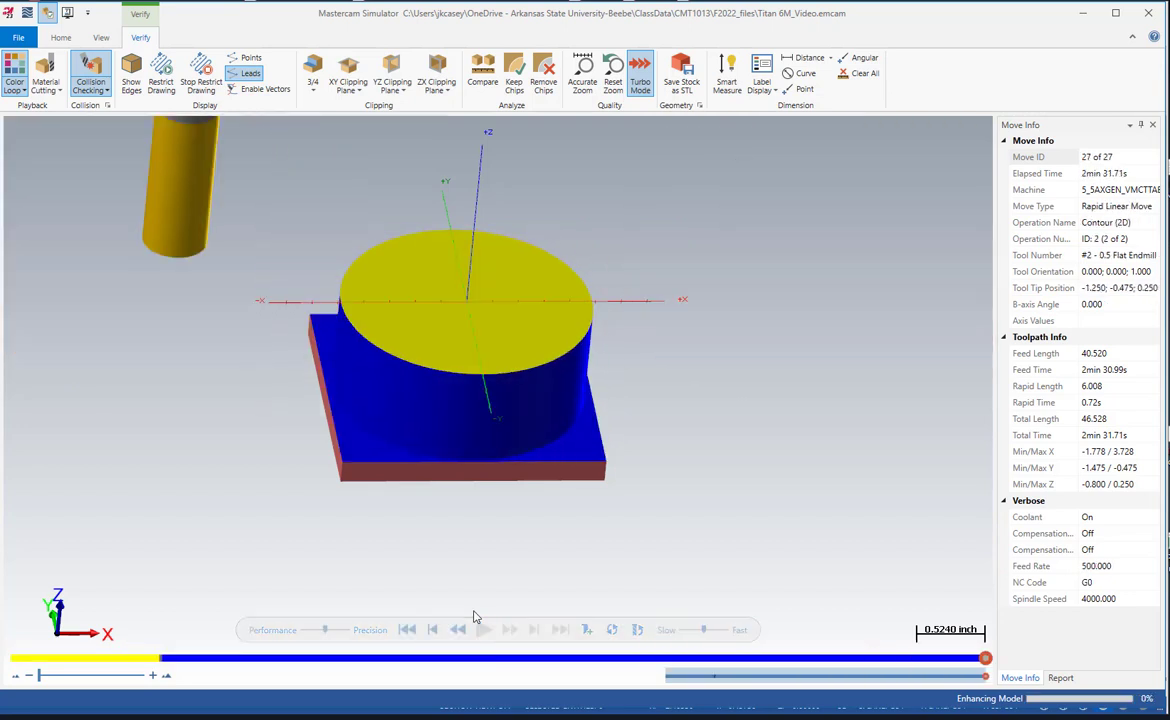
{"action": "middle_click_drag", "start_coordinate": [445, 484], "coordinate": [650, 325]}
{"action": "left_click", "coordinate": [1148, 13]}
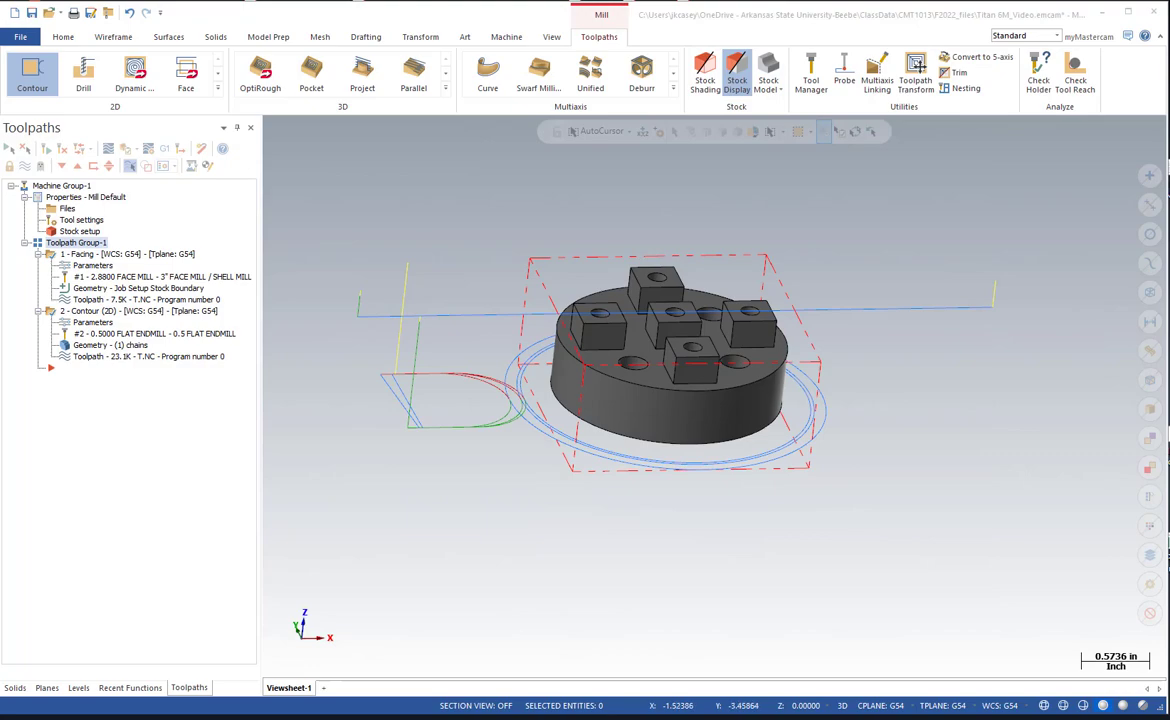
Switch to the TITAN-6M 2020.PDF drawing in Acrobat, examine the corner radius callout in Detail B, and return to Mastercam.
{"action": "mouse_move", "coordinate": [0, 48]}
{"action": "left_mouse_down"}
{"action": "mouse_move", "coordinate": [731, 8]}
{"action": "mouse_move", "coordinate": [720, 22]}
{"action": "left_mouse_up"}
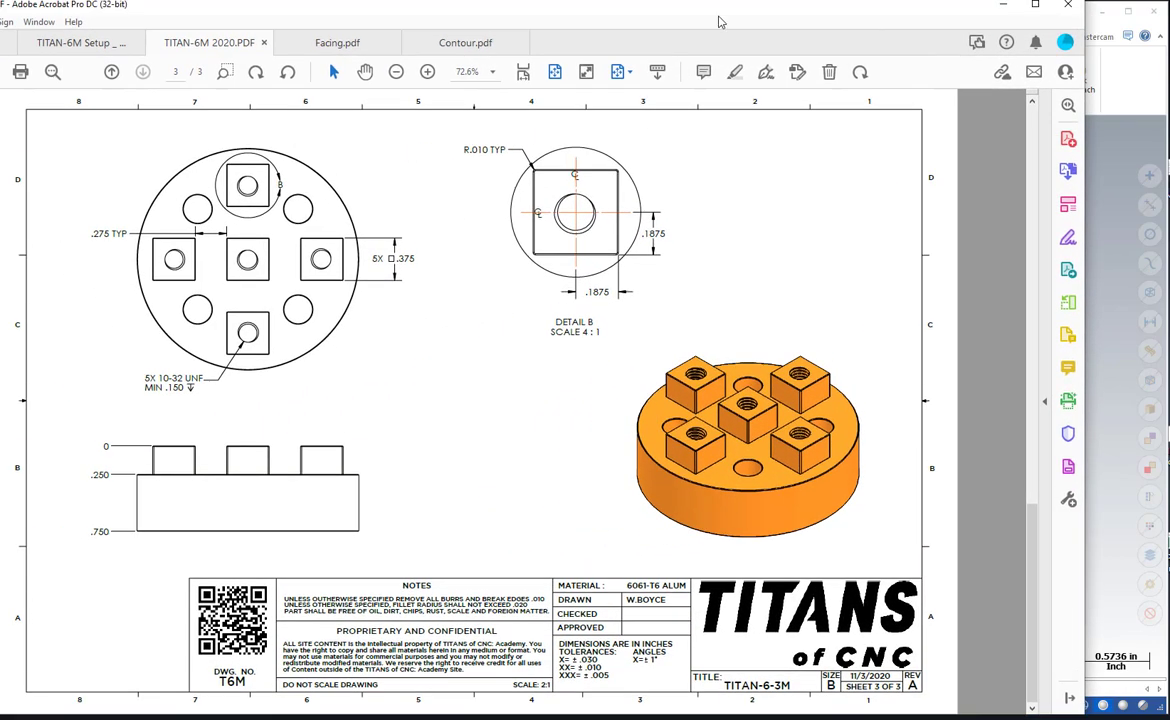
{"action": "scroll", "coordinate": [557, 332], "scroll_direction": "up", "scroll_amount": 1}
{"action": "scroll", "coordinate": [540, 333], "scroll_direction": "down", "scroll_amount": 1}
{"action": "key", "text": "ctrl+1"}
{"action": "left_click", "coordinate": [504, 162]}
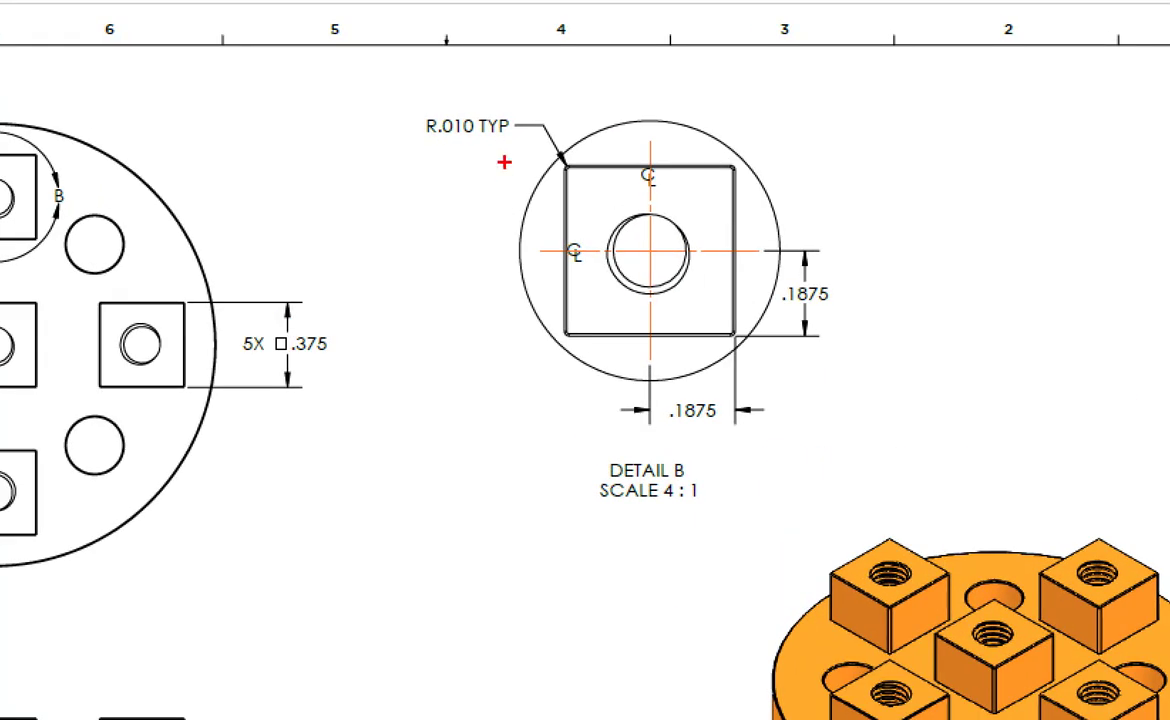
{"action": "left_click_drag", "start_coordinate": [583, 103], "coordinate": [488, 93]}
{"action": "left_click_drag", "start_coordinate": [393, 143], "coordinate": [491, 180]}
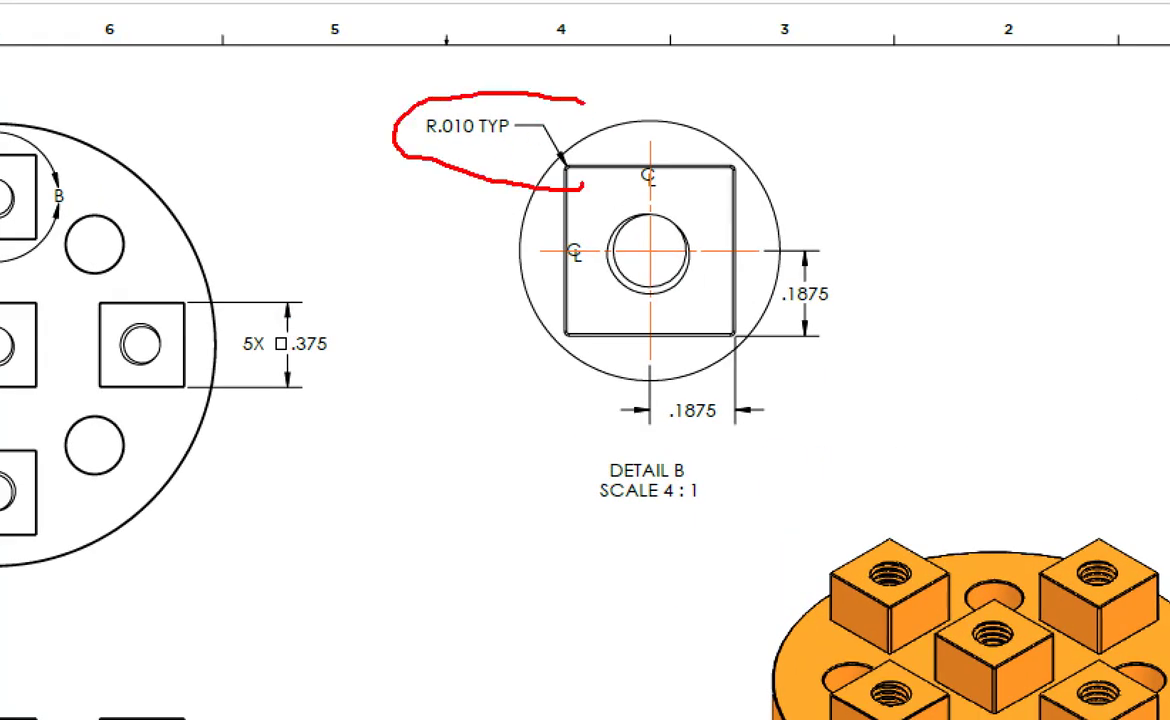
{"action": "key", "text": "Escape"}
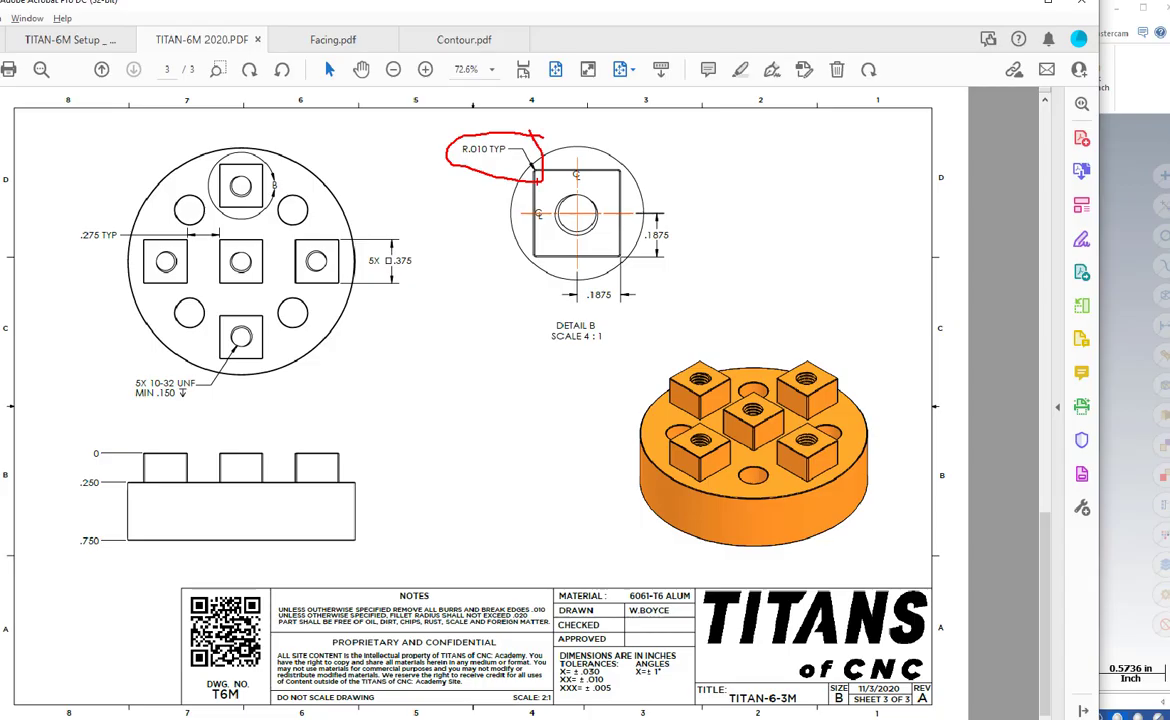
{"action": "key", "text": "alt+Tab"}
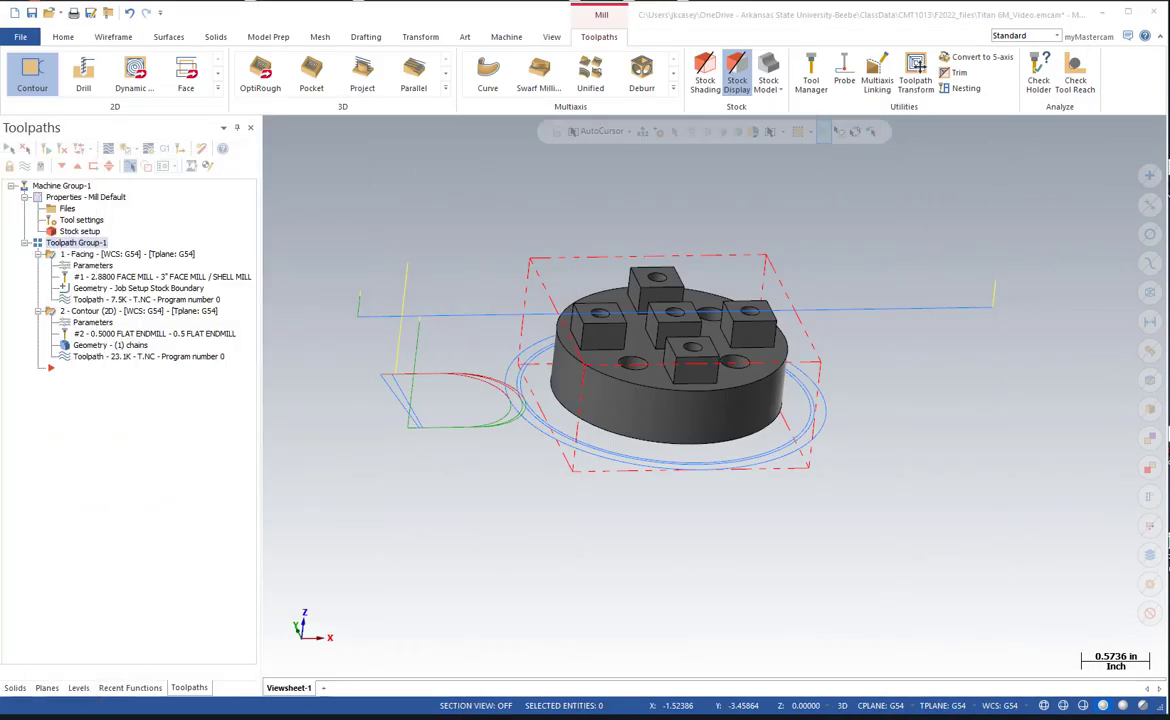
Fillet the vertical corner edges of the five square bosses with a constant radius of 0.01.
{"action": "left_click", "coordinate": [212, 38]}
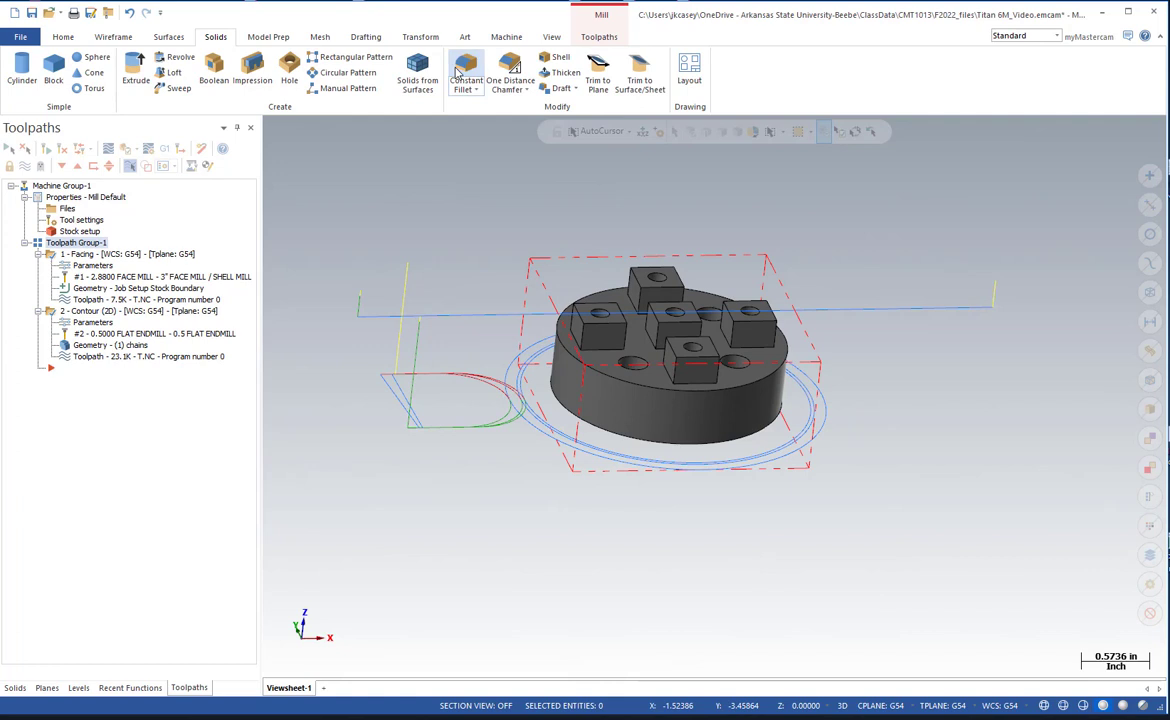
{"action": "left_click", "coordinate": [463, 70]}
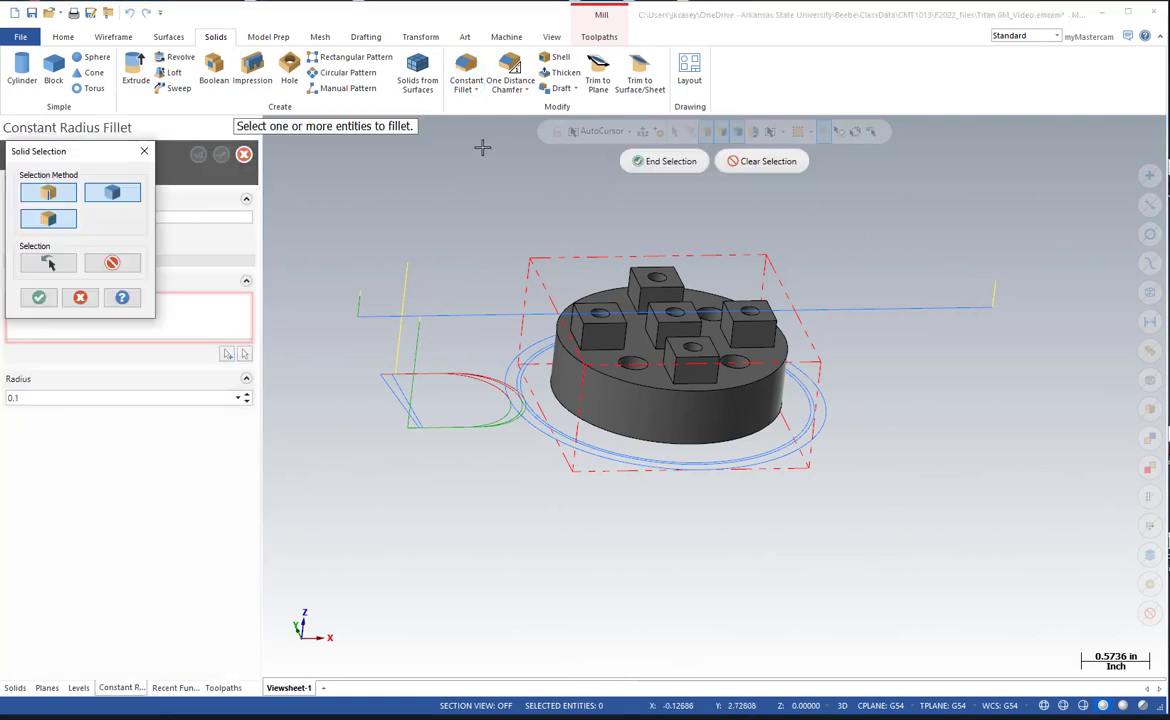
{"action": "left_click", "coordinate": [578, 330]}
{"action": "left_click", "coordinate": [677, 372]}
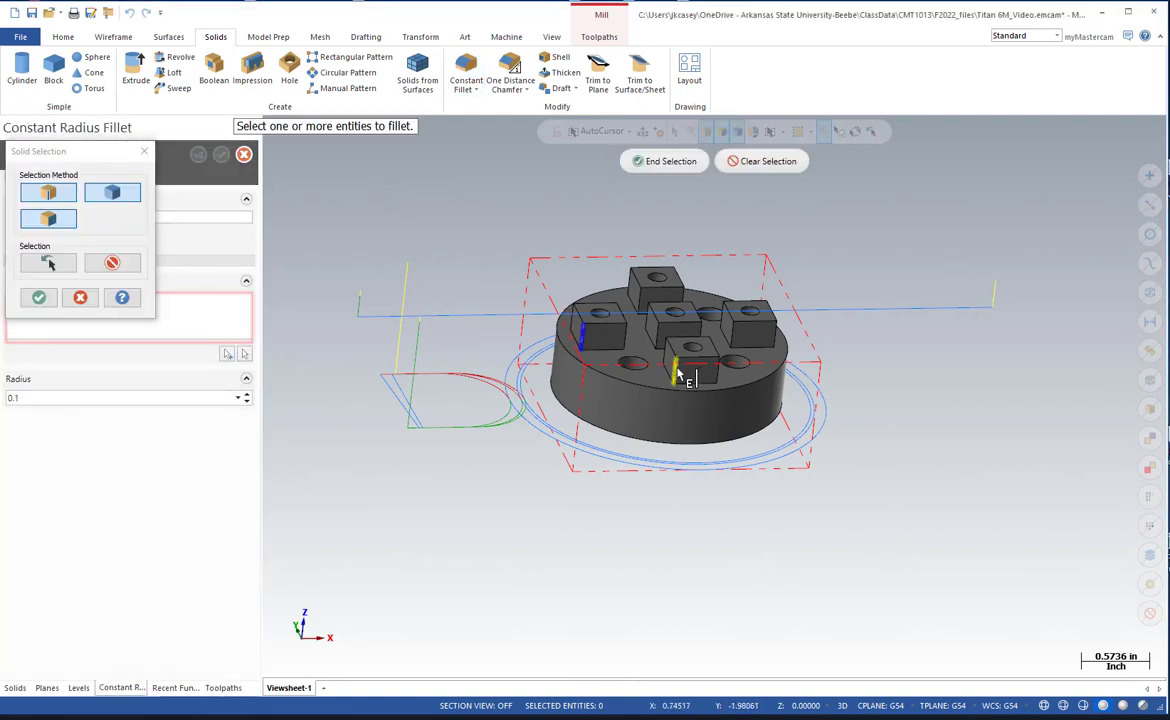
{"action": "left_click", "coordinate": [715, 372]}
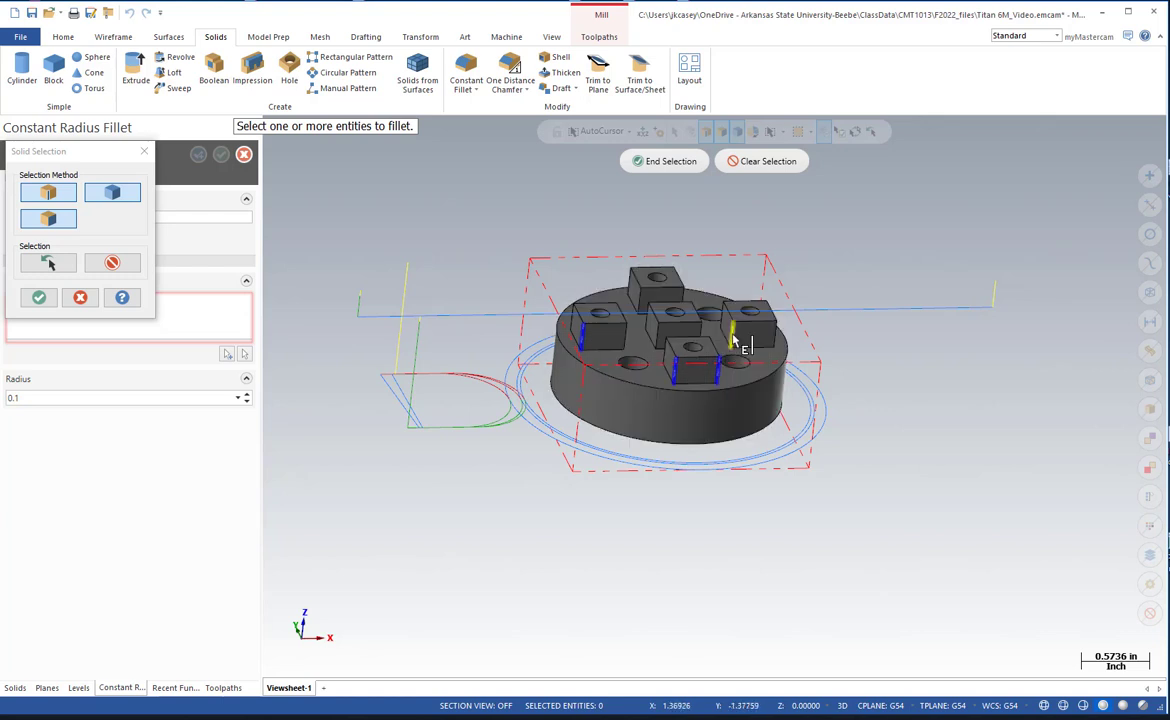
{"action": "left_click", "coordinate": [733, 336]}
{"action": "left_click", "coordinate": [748, 343]}
{"action": "left_click", "coordinate": [702, 332]}
{"action": "left_click", "coordinate": [657, 333]}
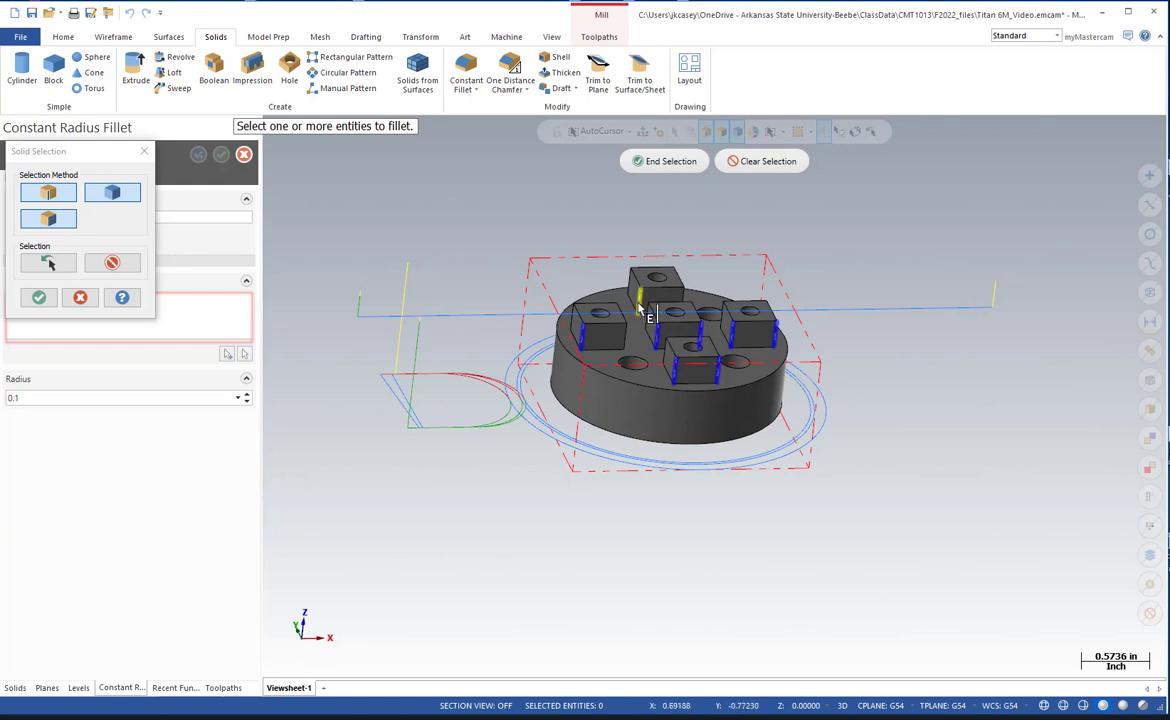
{"action": "left_click", "coordinate": [637, 297]}
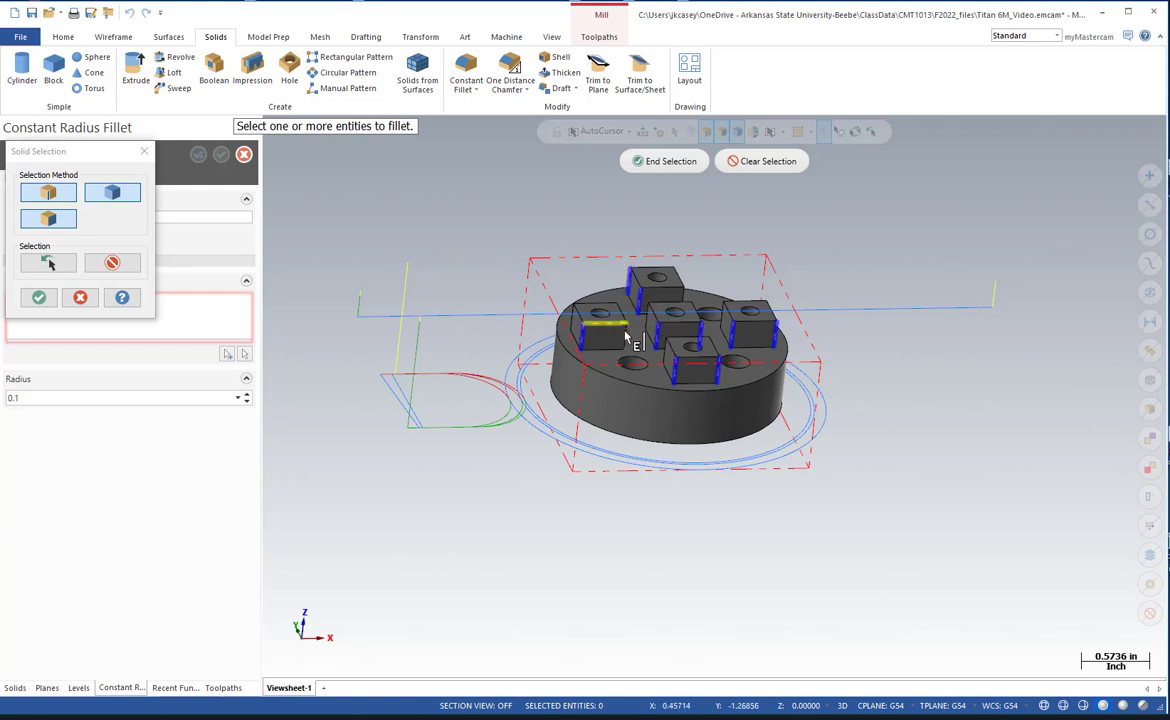
{"action": "left_click", "coordinate": [626, 335]}
{"action": "middle_click_drag", "start_coordinate": [628, 339], "coordinate": [682, 372]}
{"action": "left_click", "coordinate": [683, 371]}
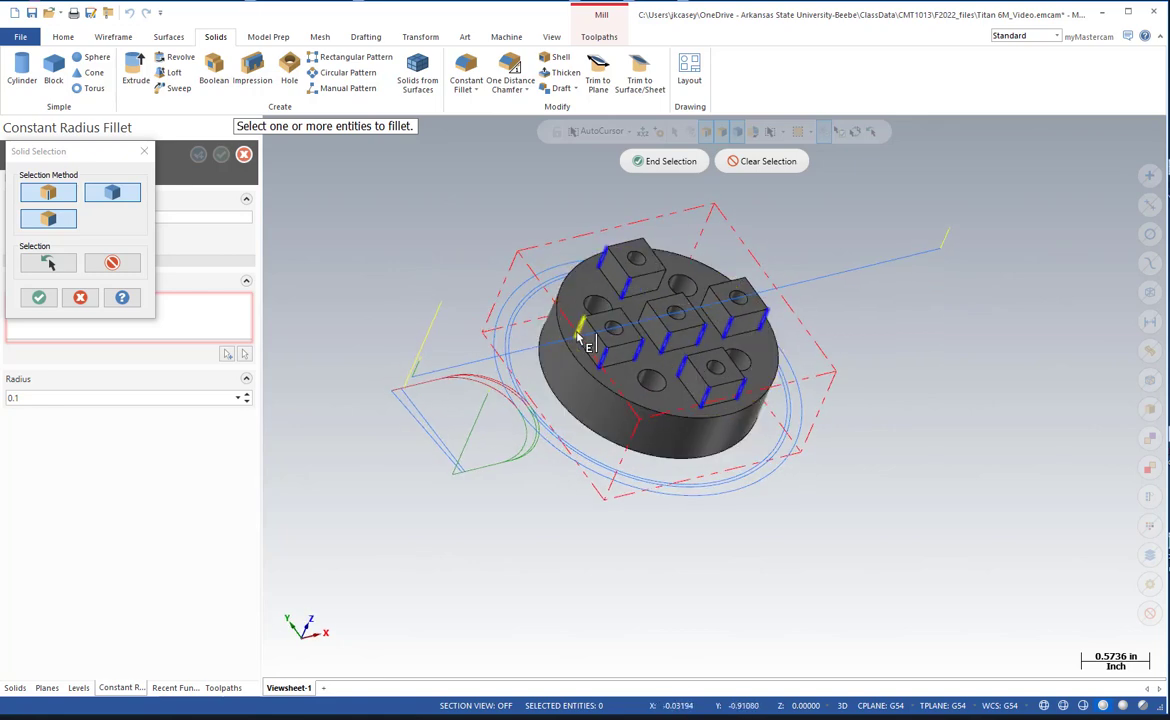
{"action": "left_click", "coordinate": [705, 299]}
{"action": "middle_click_drag", "start_coordinate": [670, 287], "coordinate": [500, 353]}
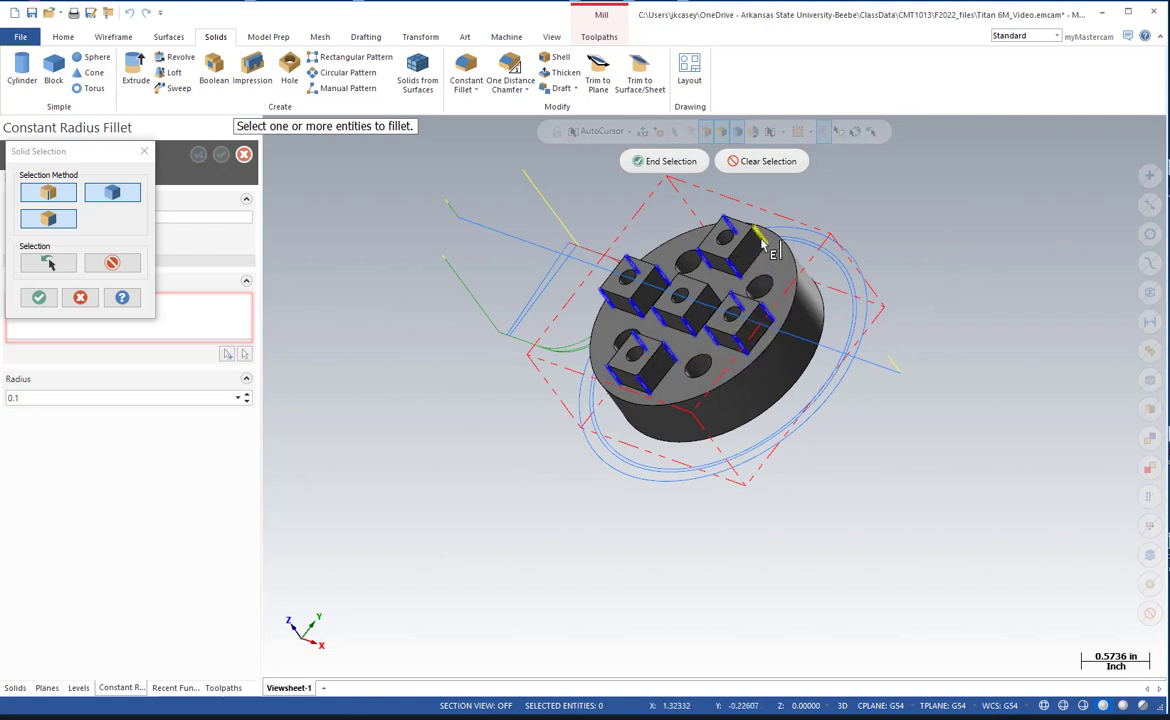
{"action": "left_click", "coordinate": [670, 163]}
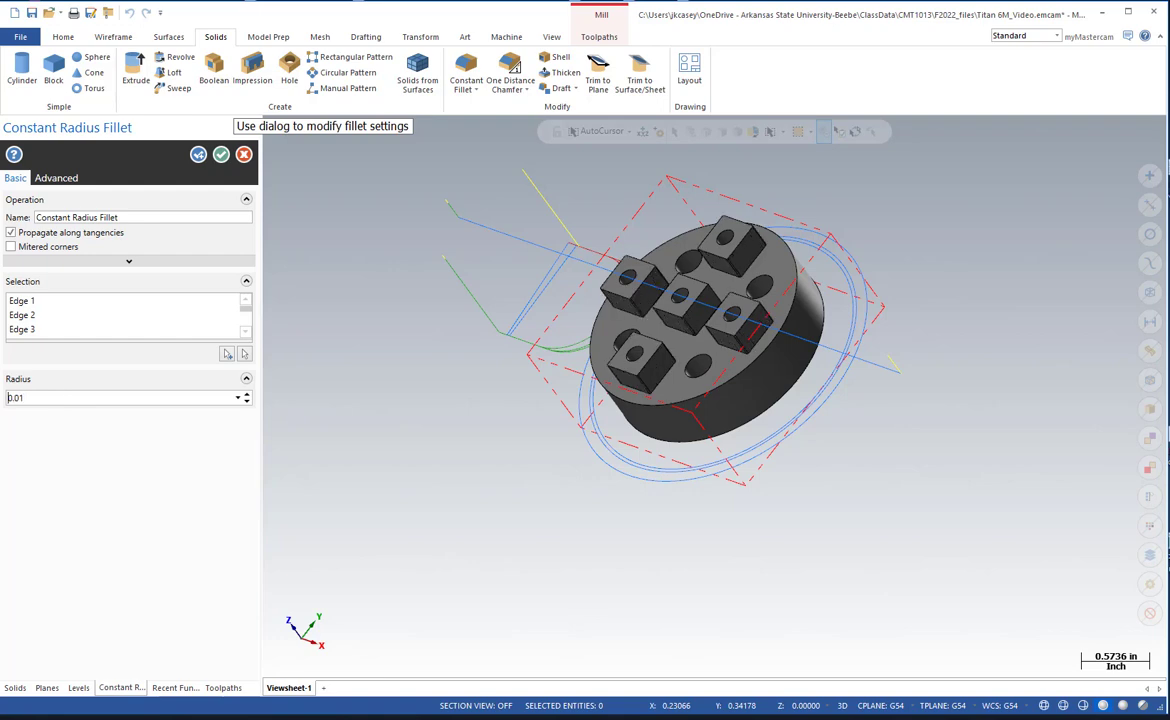
{"action": "left_click", "coordinate": [223, 156]}
Chamfer the upper rim of the round base and the top edges of the five square bosses with a one-distance chamfer of 0.01.
{"action": "middle_click_drag", "start_coordinate": [463, 371], "coordinate": [488, 353]}
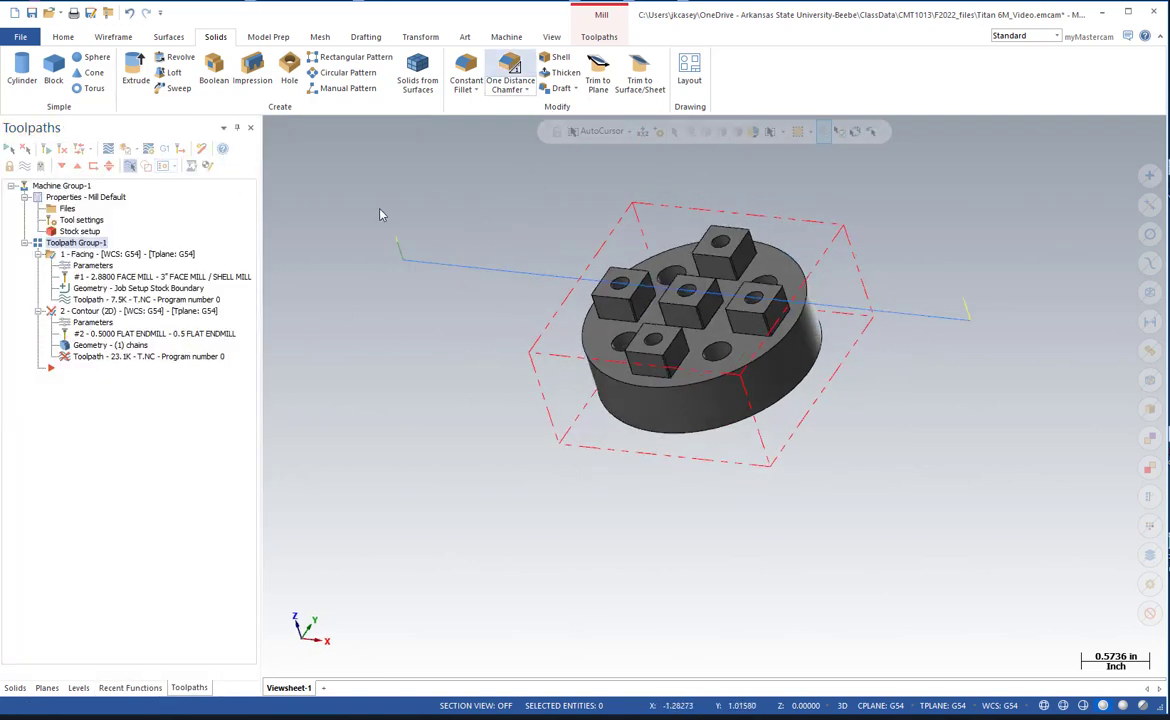
{"action": "left_click", "coordinate": [510, 68]}
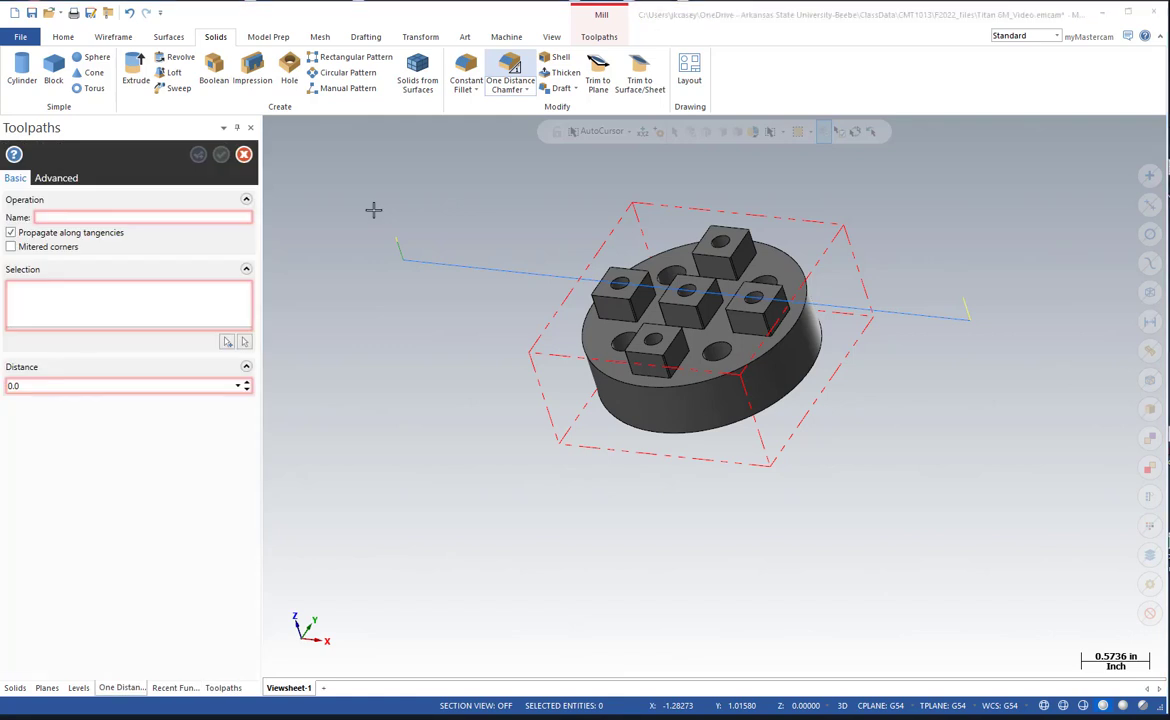
{"action": "left_click", "coordinate": [588, 352]}
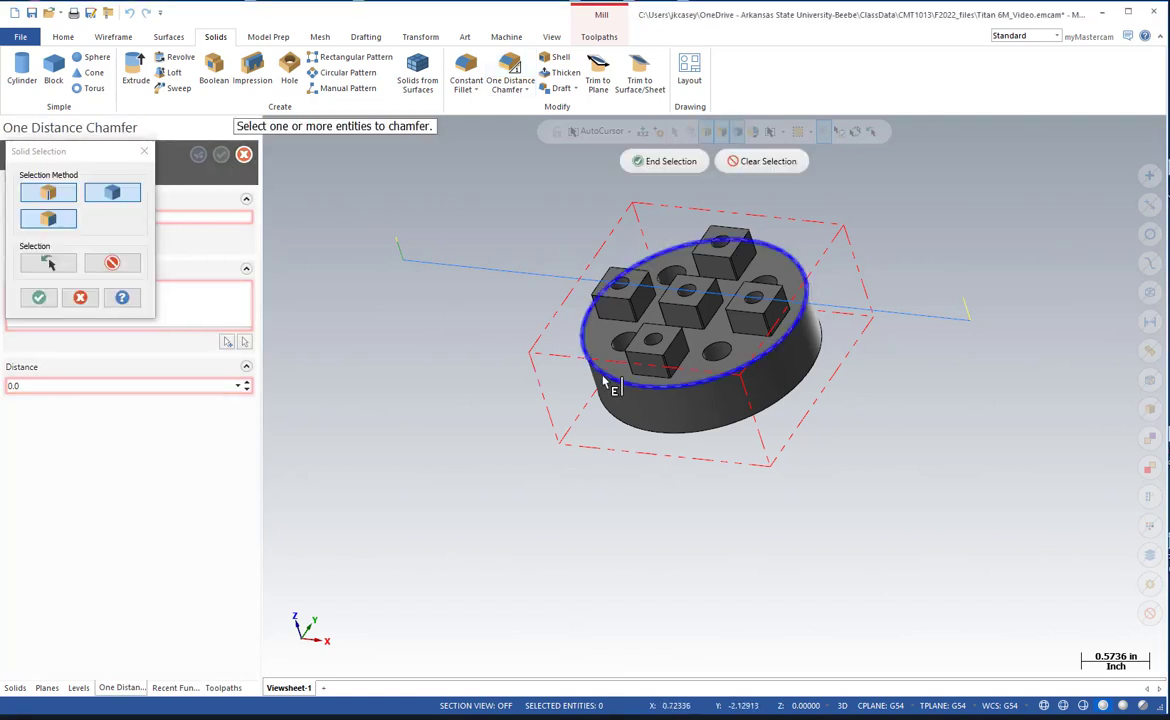
{"action": "left_click", "coordinate": [607, 304]}
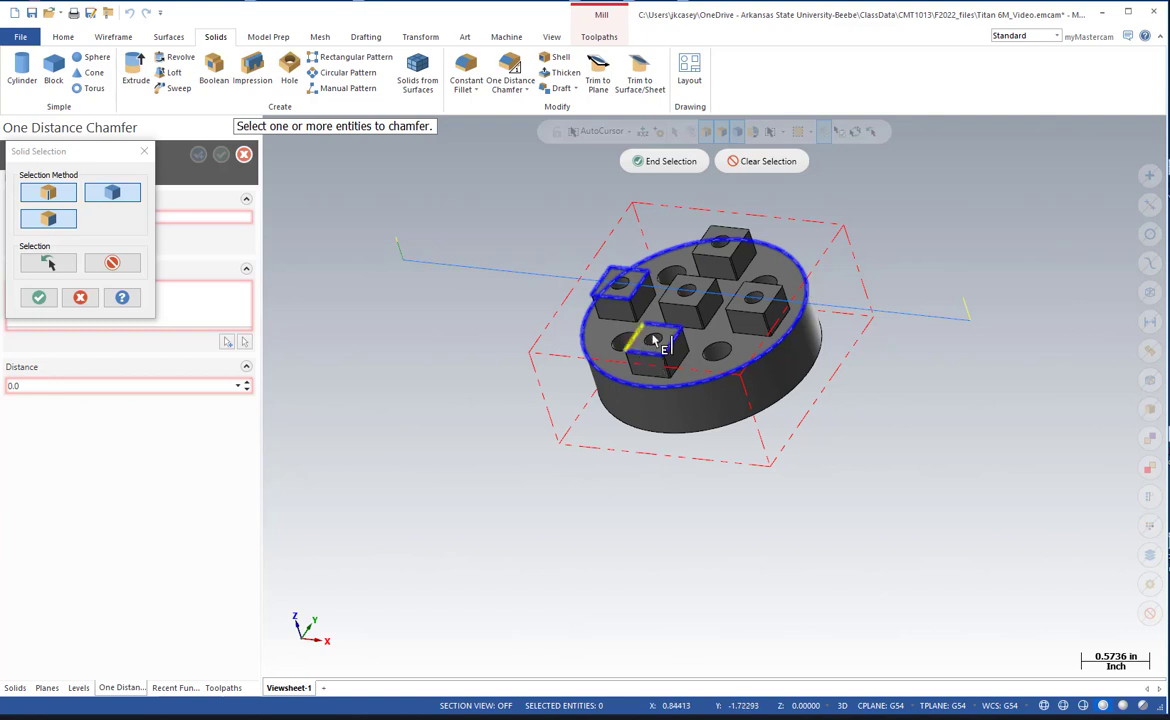
{"action": "left_click", "coordinate": [744, 320]}
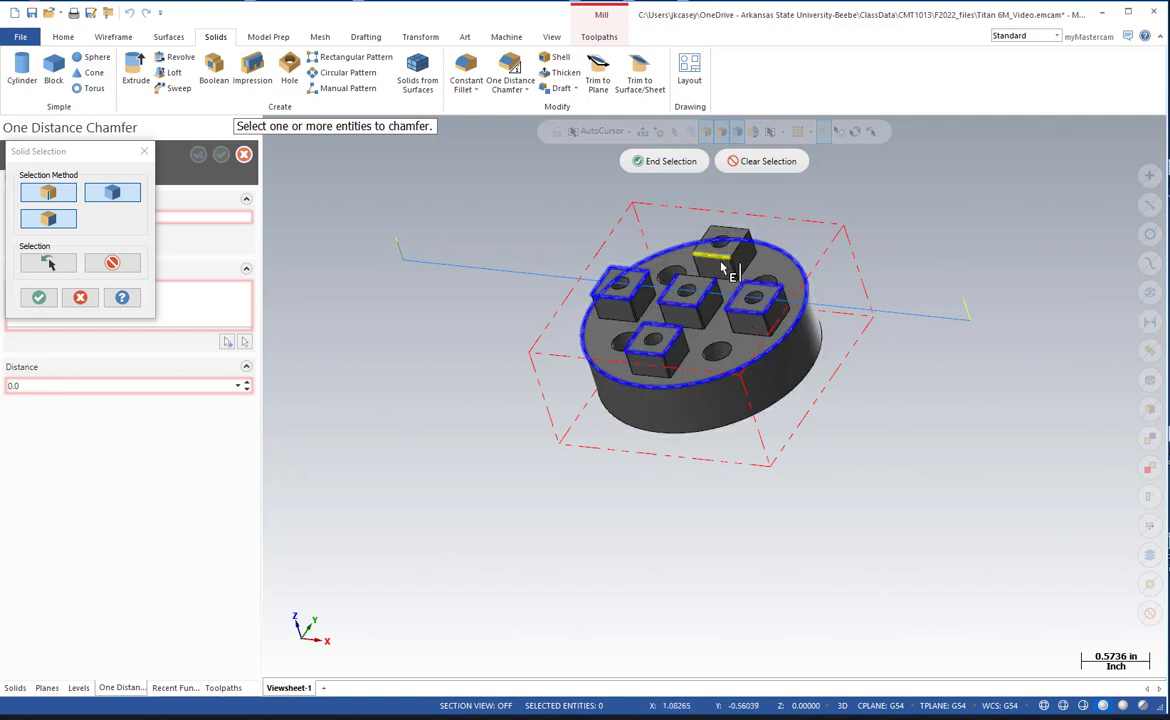
{"action": "left_click", "coordinate": [721, 263]}
{"action": "middle_click_drag", "start_coordinate": [717, 267], "coordinate": [690, 302]}
{"action": "scroll", "coordinate": [690, 303], "scroll_direction": "up", "scroll_amount": 3}
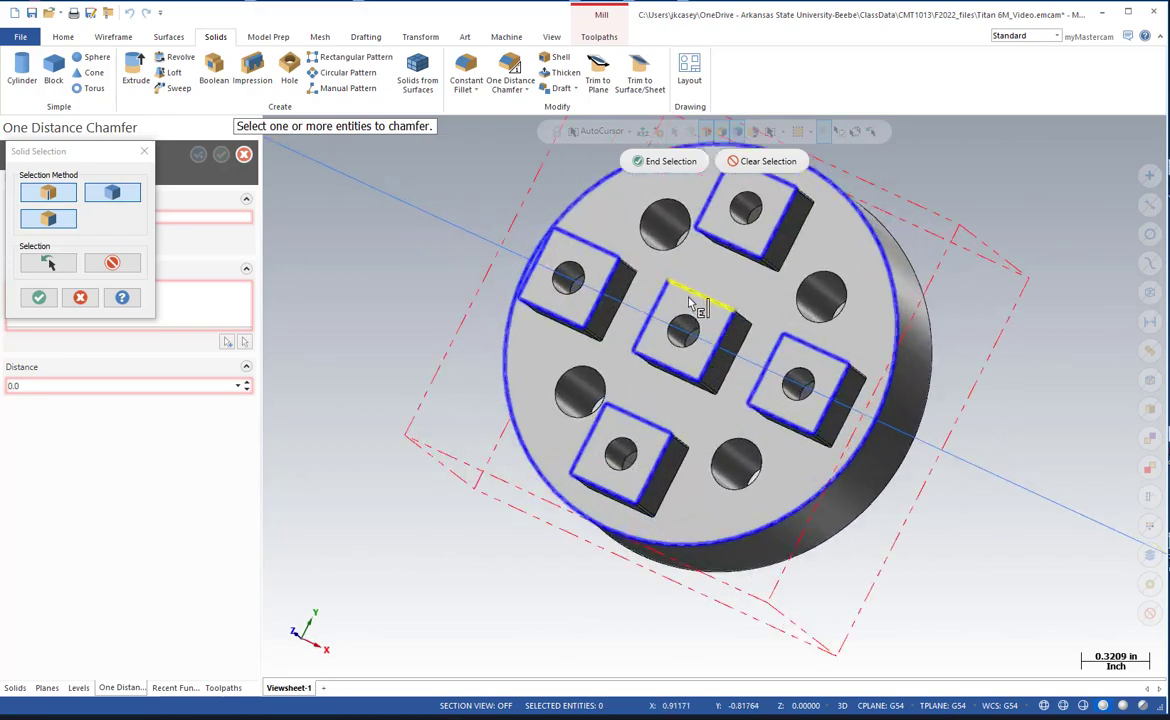
{"action": "scroll", "coordinate": [690, 303], "scroll_direction": "up", "scroll_amount": 6}
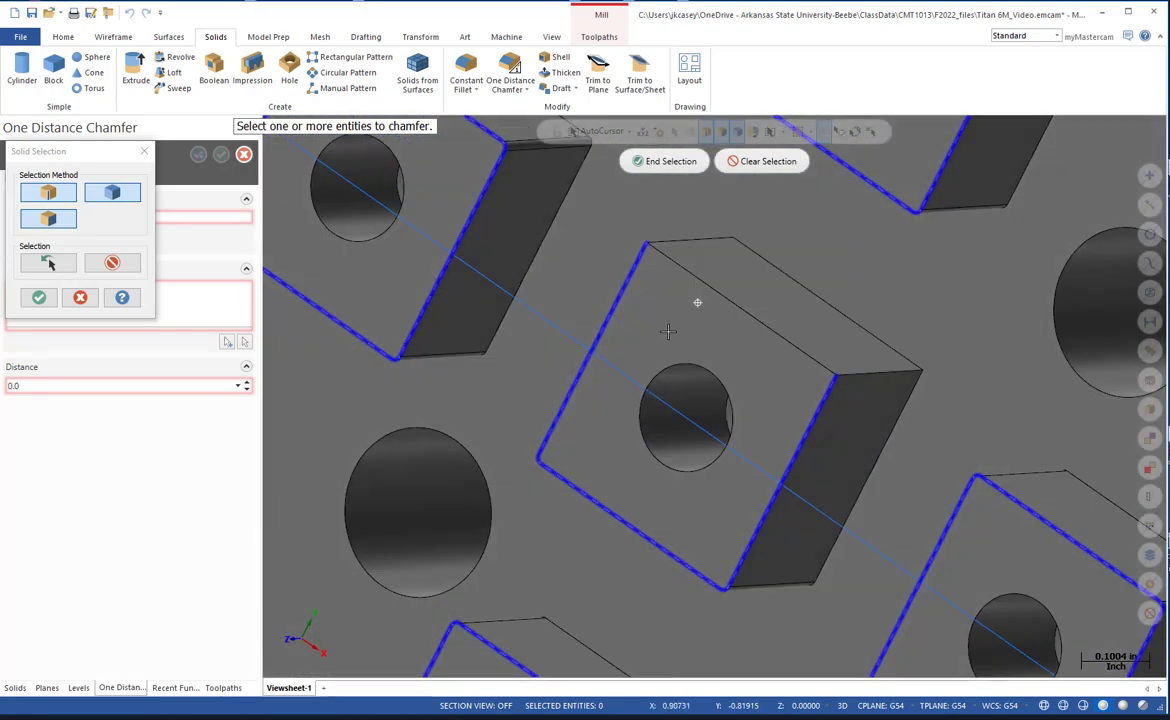
{"action": "middle_click_drag", "start_coordinate": [669, 331], "coordinate": [697, 275]}
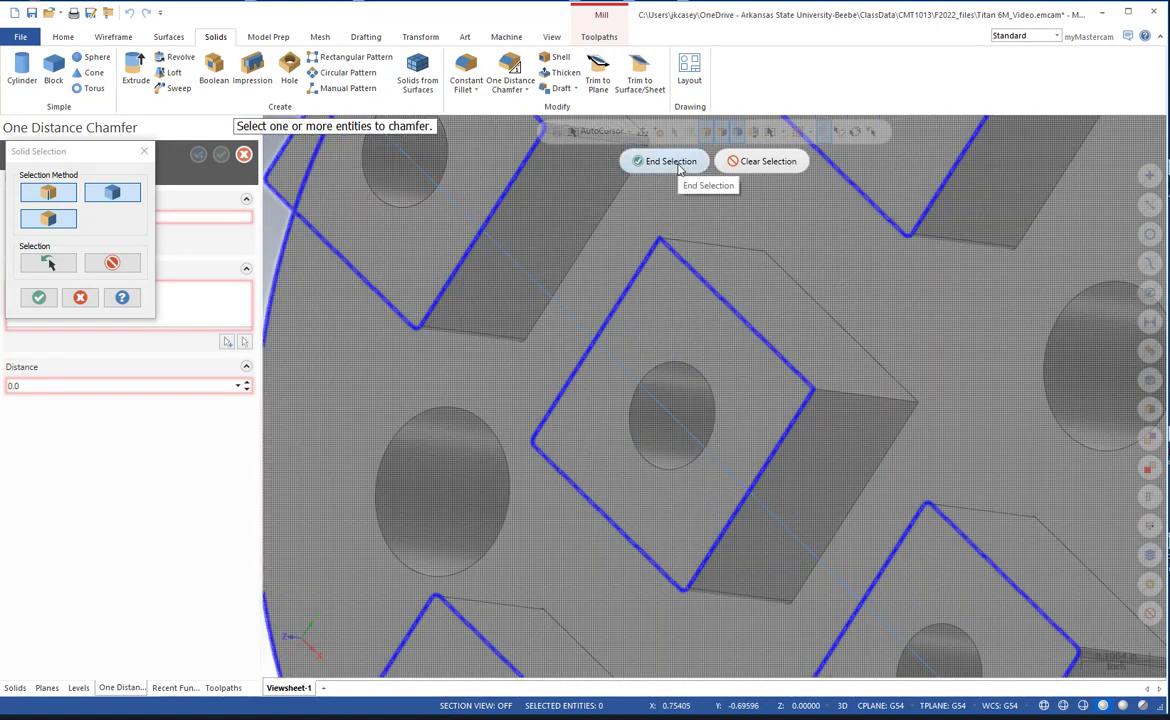
{"action": "left_click", "coordinate": [677, 164]}
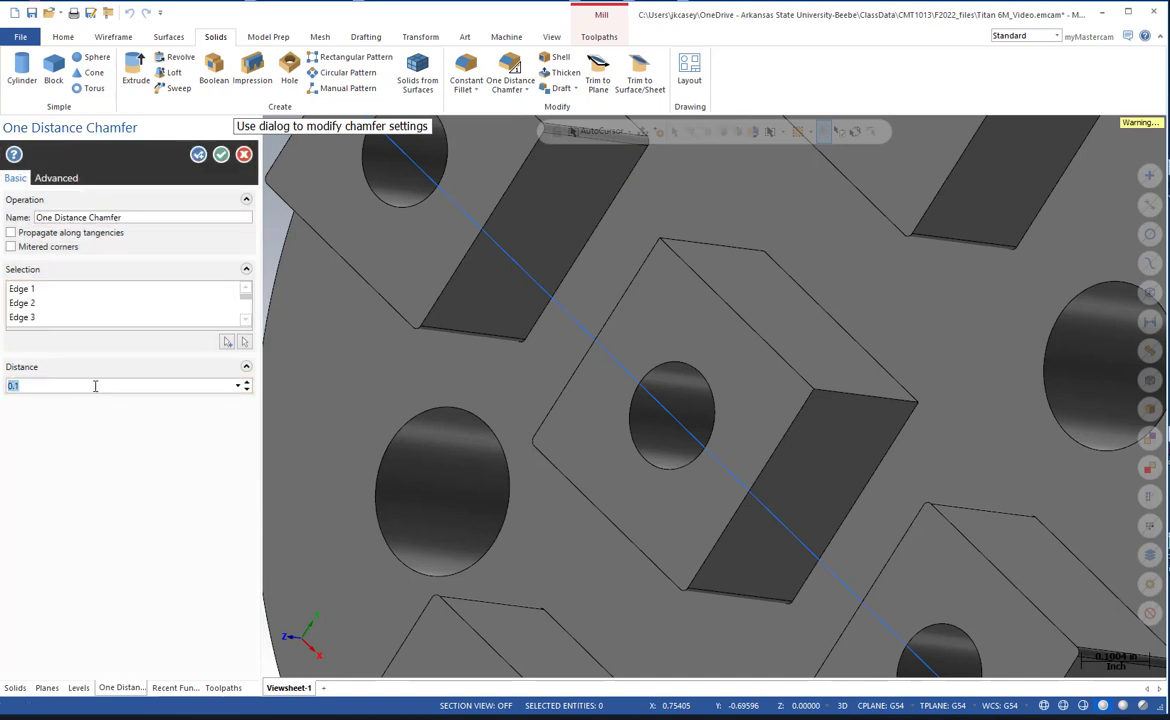
{"action": "key", "text": "Return"}
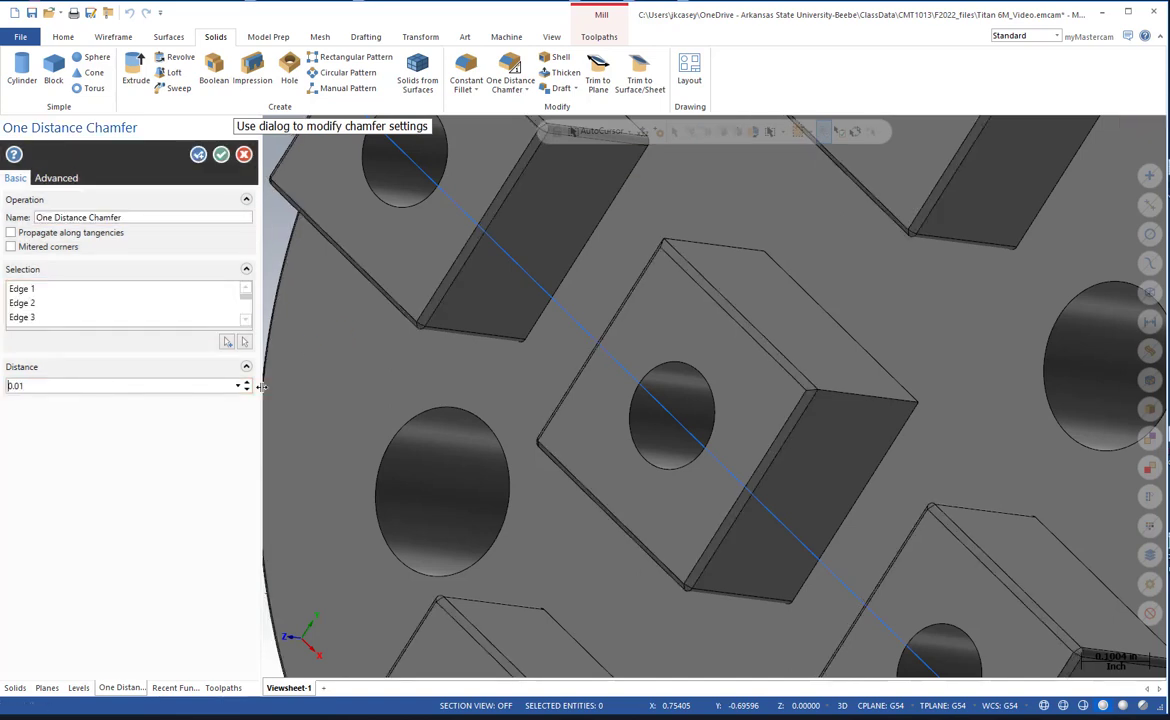
{"action": "left_click", "coordinate": [220, 156]}
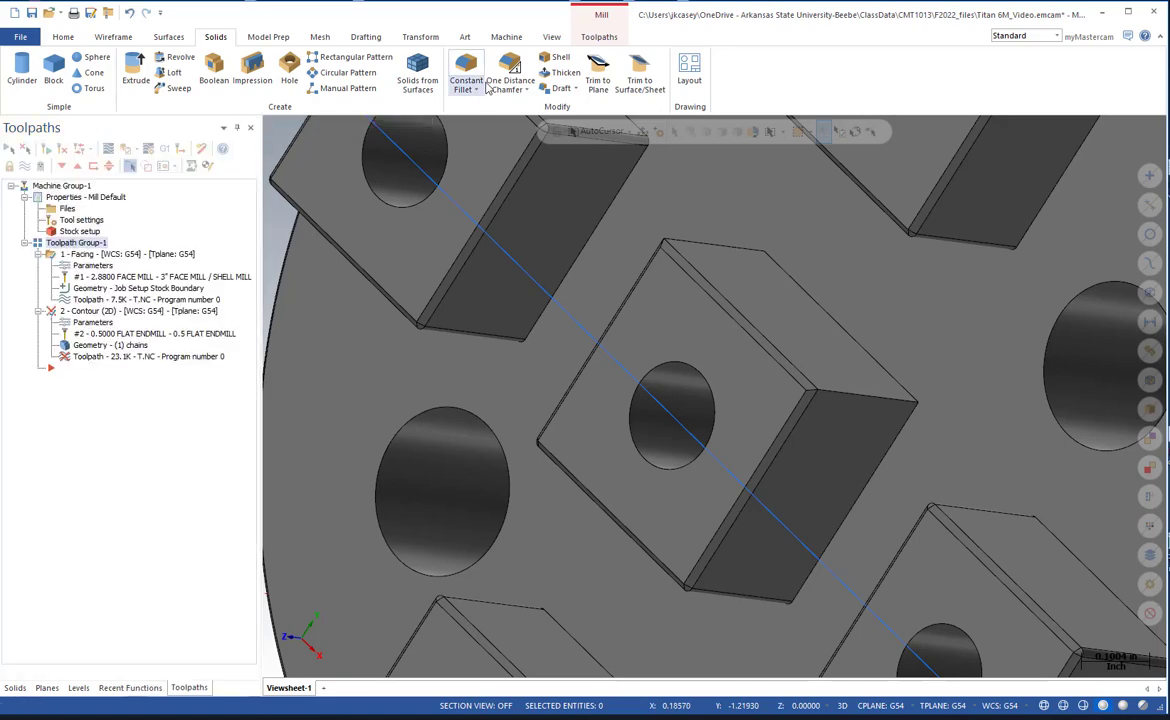
Fillet the two remaining sharp vertical corner edges of the central square boss with a constant radius of 0.01.
{"action": "left_click", "coordinate": [466, 70]}
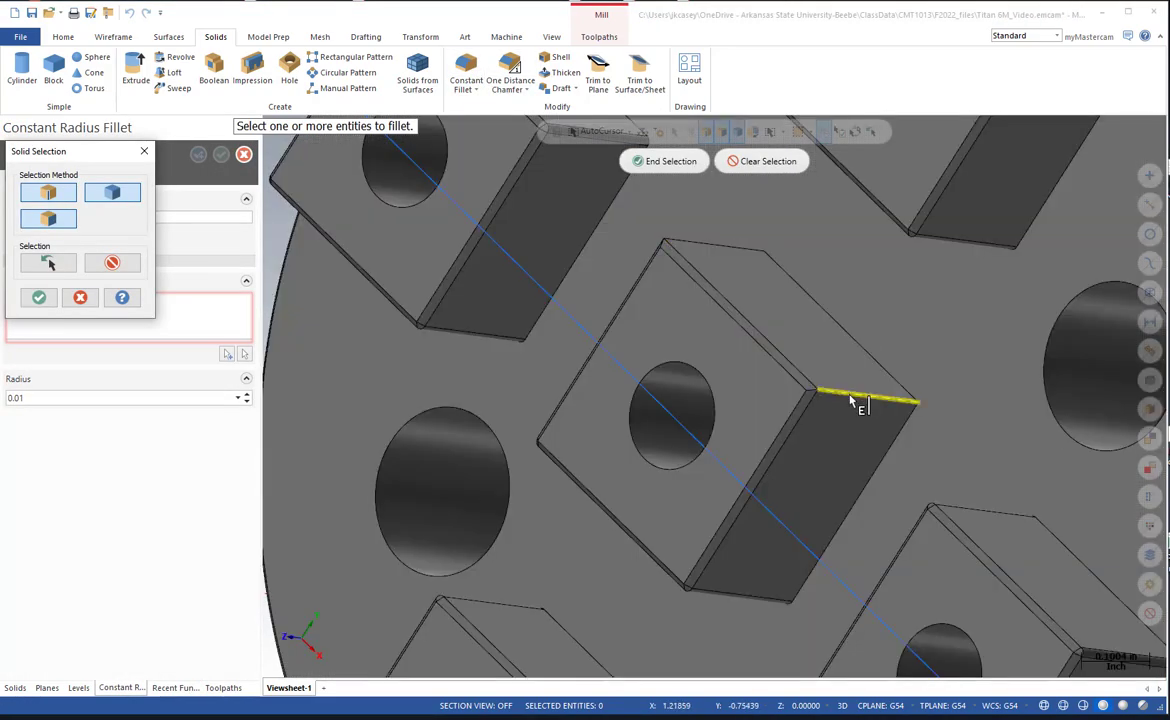
{"action": "left_click", "coordinate": [860, 396]}
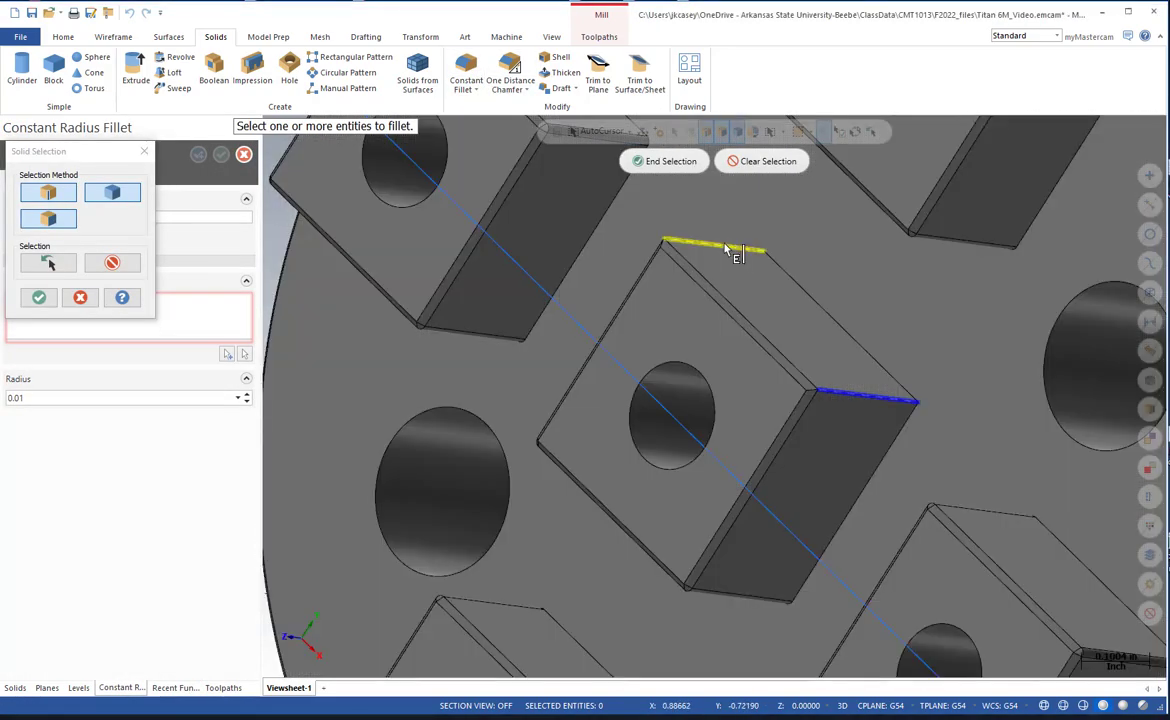
{"action": "left_click", "coordinate": [727, 246]}
{"action": "scroll", "coordinate": [742, 290], "scroll_direction": "down", "scroll_amount": 2}
{"action": "scroll", "coordinate": [963, 428], "scroll_direction": "down", "scroll_amount": 3}
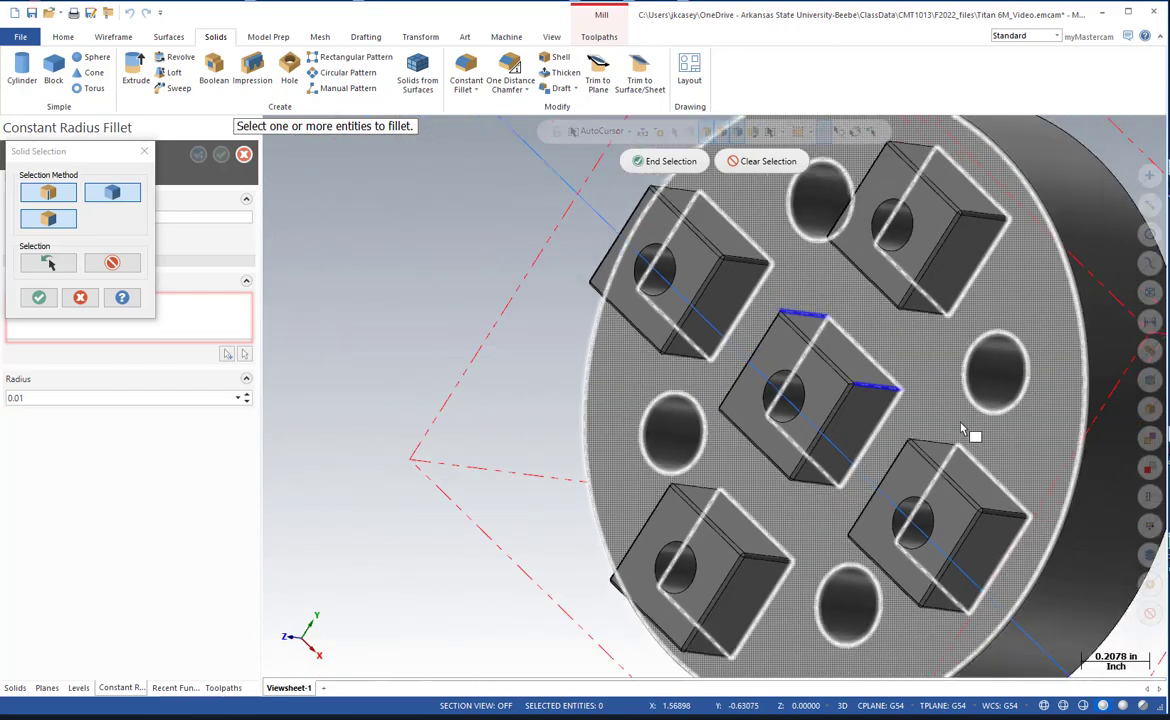
{"action": "middle_click_drag", "start_coordinate": [959, 420], "coordinate": [1110, 515]}
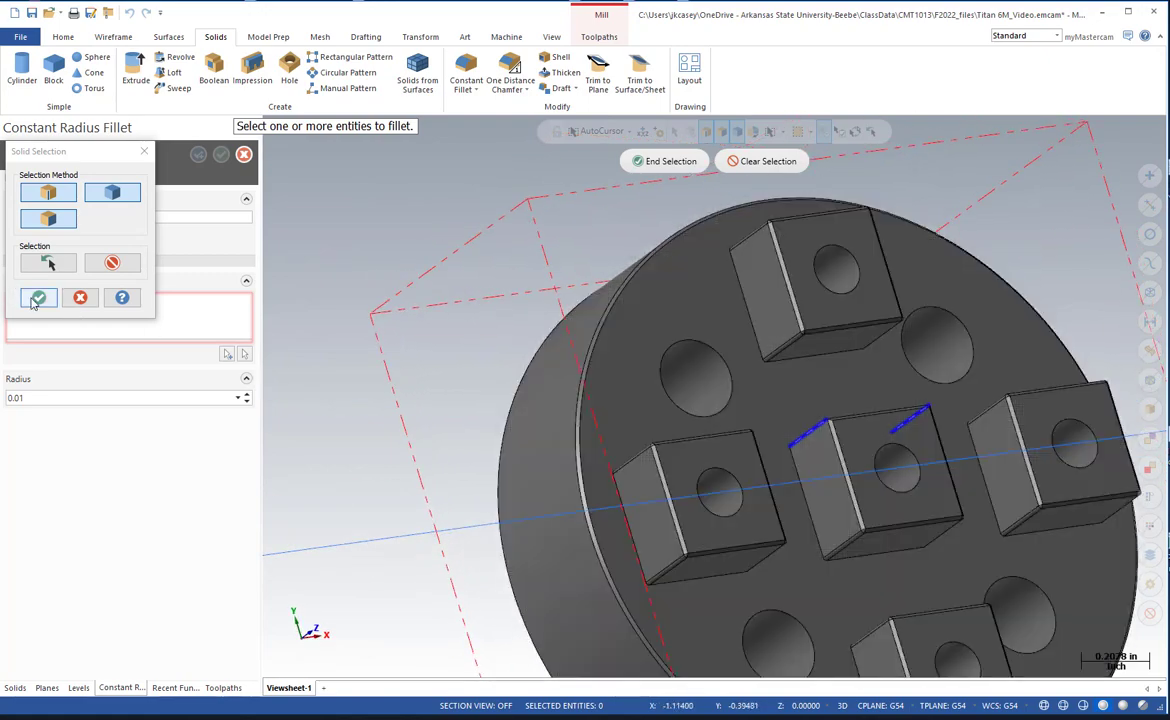
{"action": "left_click", "coordinate": [38, 297]}
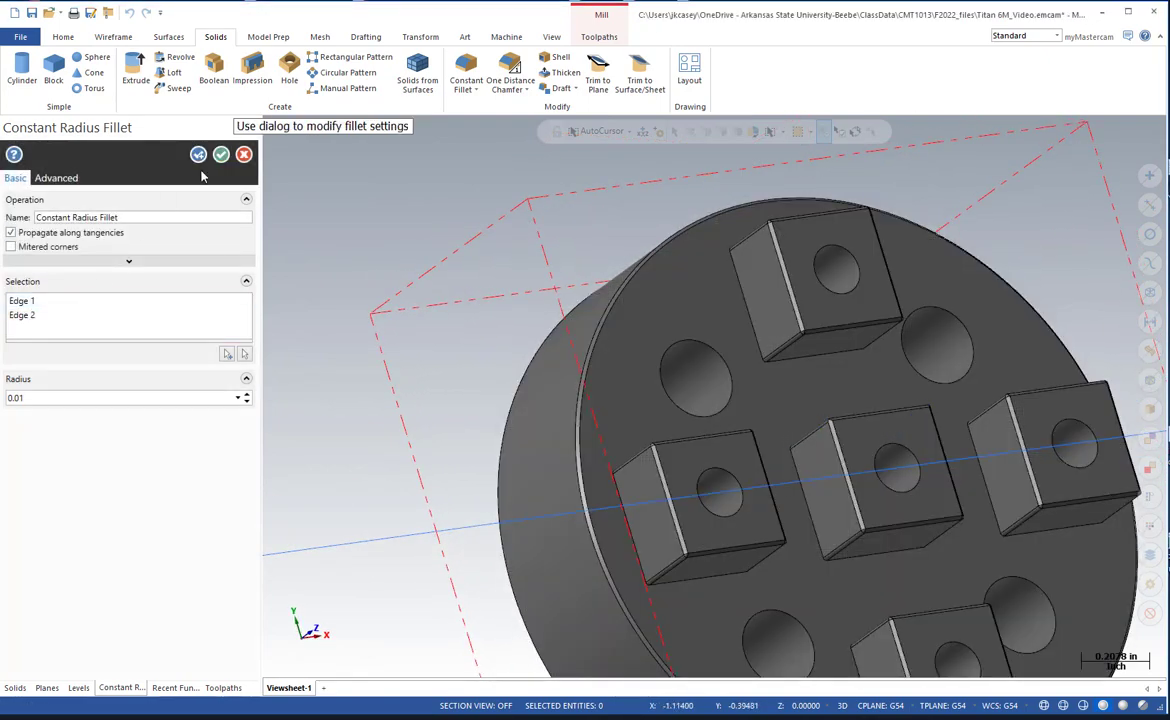
{"action": "left_click", "coordinate": [221, 155]}
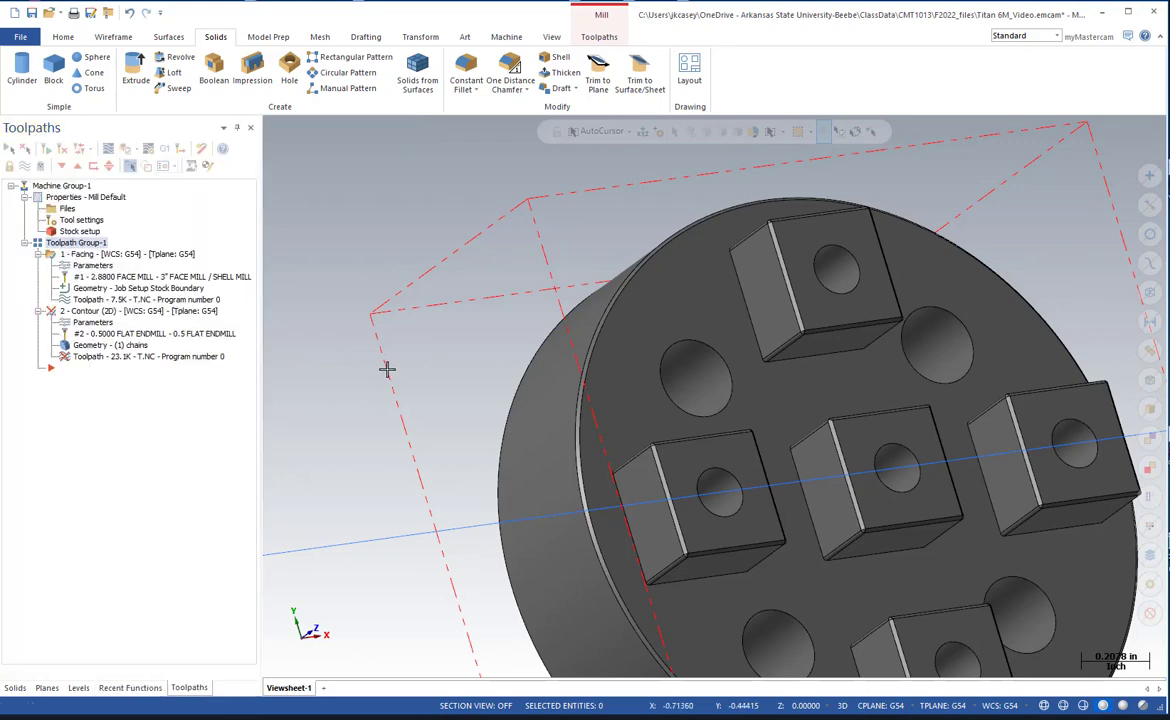
Start a 2D Area Mill toolpath and chain the upper rim edge of the round base as its machining region.
{"action": "scroll", "coordinate": [387, 370], "scroll_direction": "down", "scroll_amount": 3}
{"action": "mouse_move", "coordinate": [390, 378]}
{"action": "middle_mouse_down"}
{"action": "mouse_move", "coordinate": [400, 386]}
{"action": "mouse_move", "coordinate": [400, 342]}
{"action": "mouse_move", "coordinate": [394, 363]}
{"action": "mouse_move", "coordinate": [380, 364]}
{"action": "middle_mouse_up"}
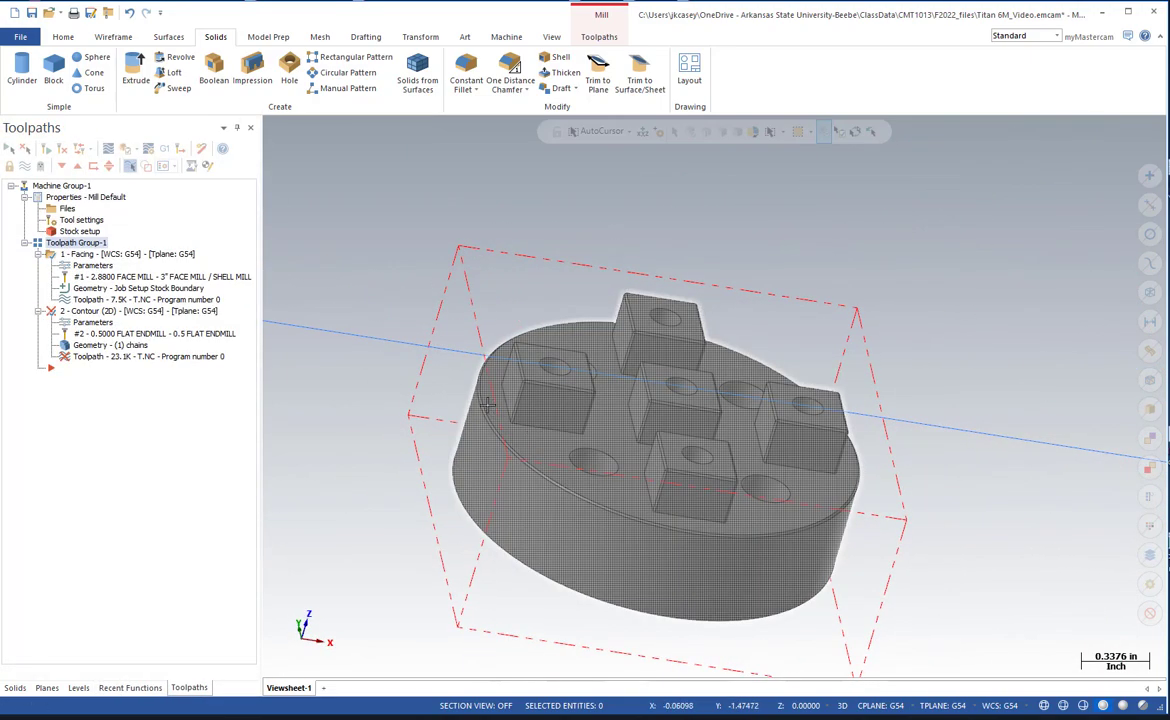
{"action": "left_click", "coordinate": [596, 40]}
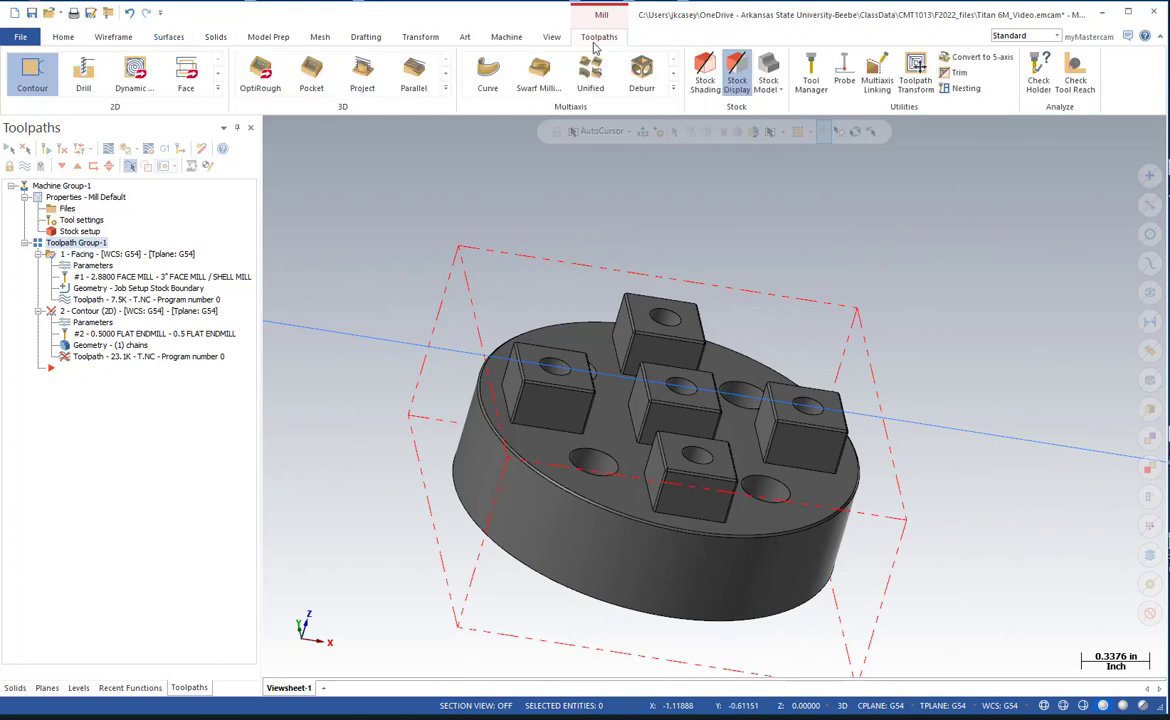
{"action": "left_click", "coordinate": [217, 90]}
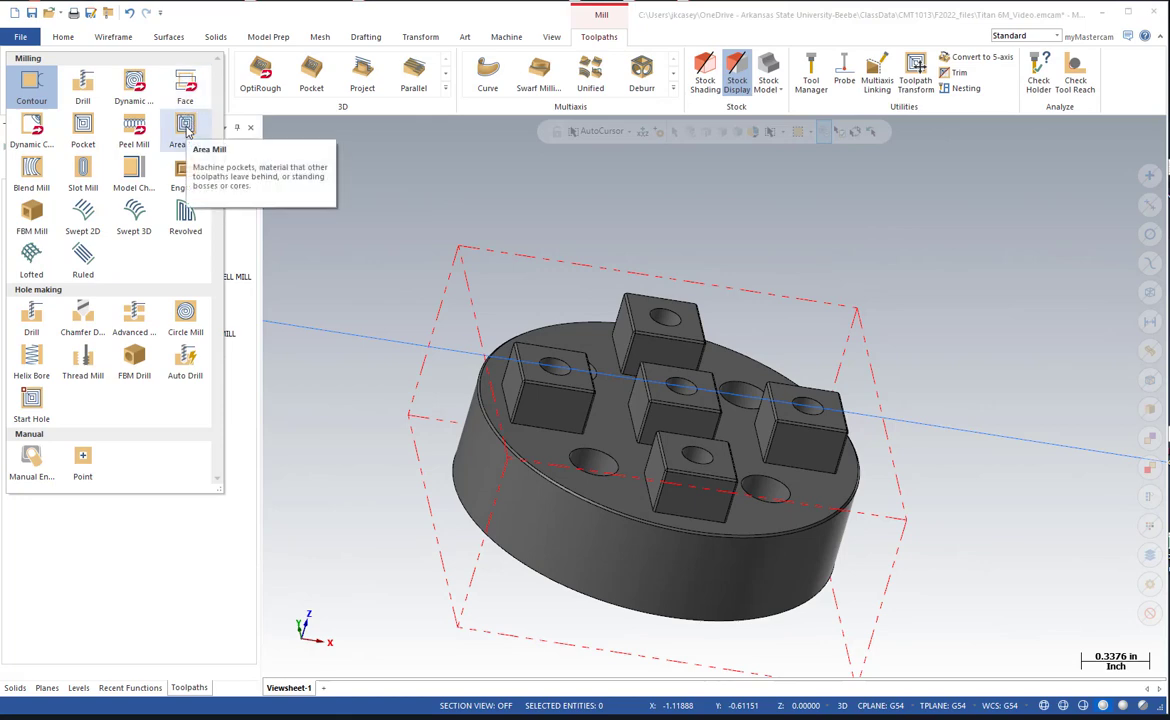
{"action": "left_click", "coordinate": [185, 128]}
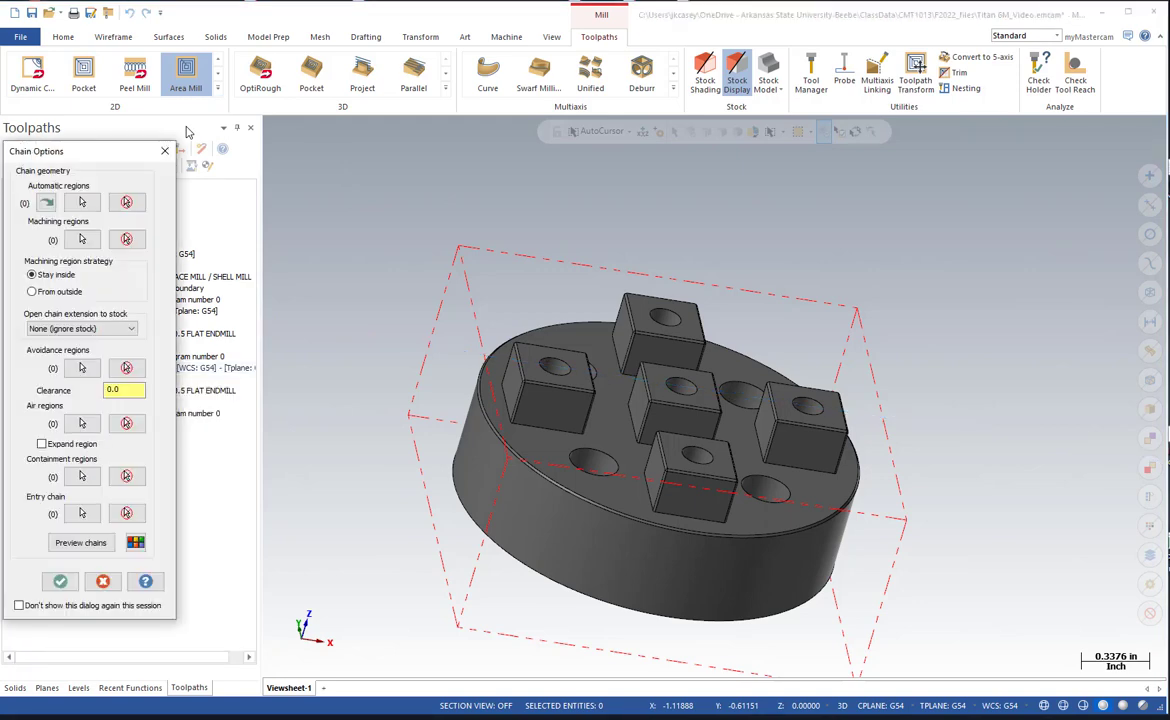
{"action": "left_click_drag", "start_coordinate": [93, 160], "coordinate": [188, 137]}
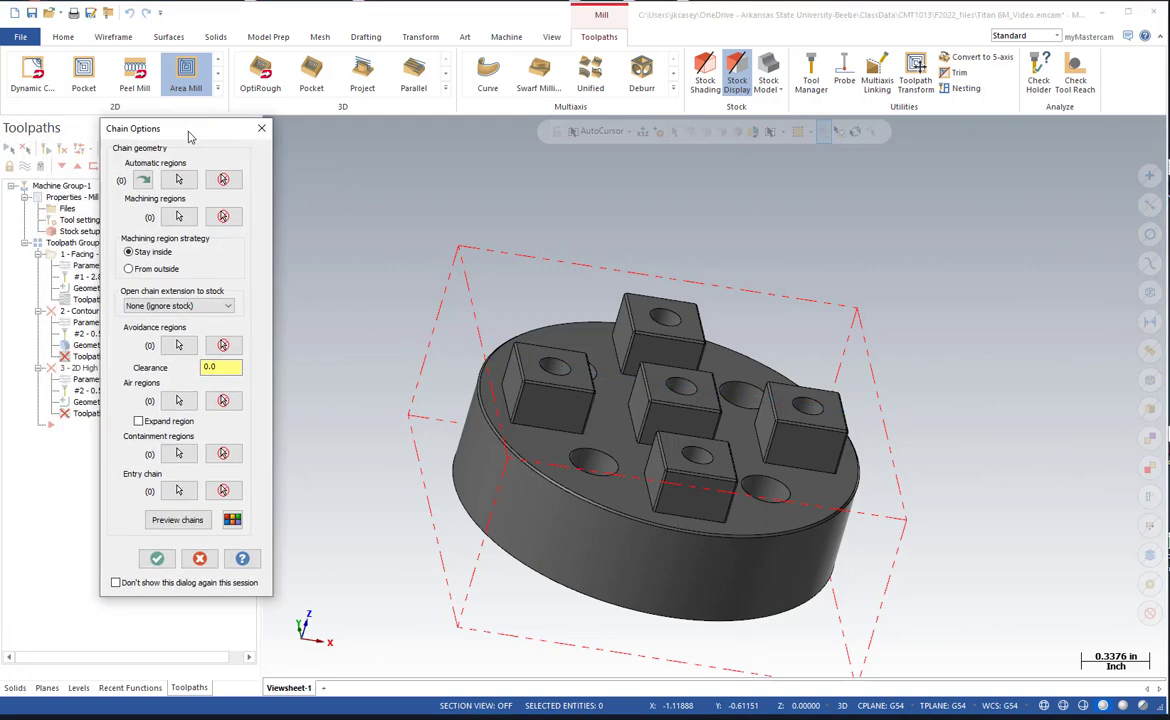
{"action": "left_click", "coordinate": [179, 216]}
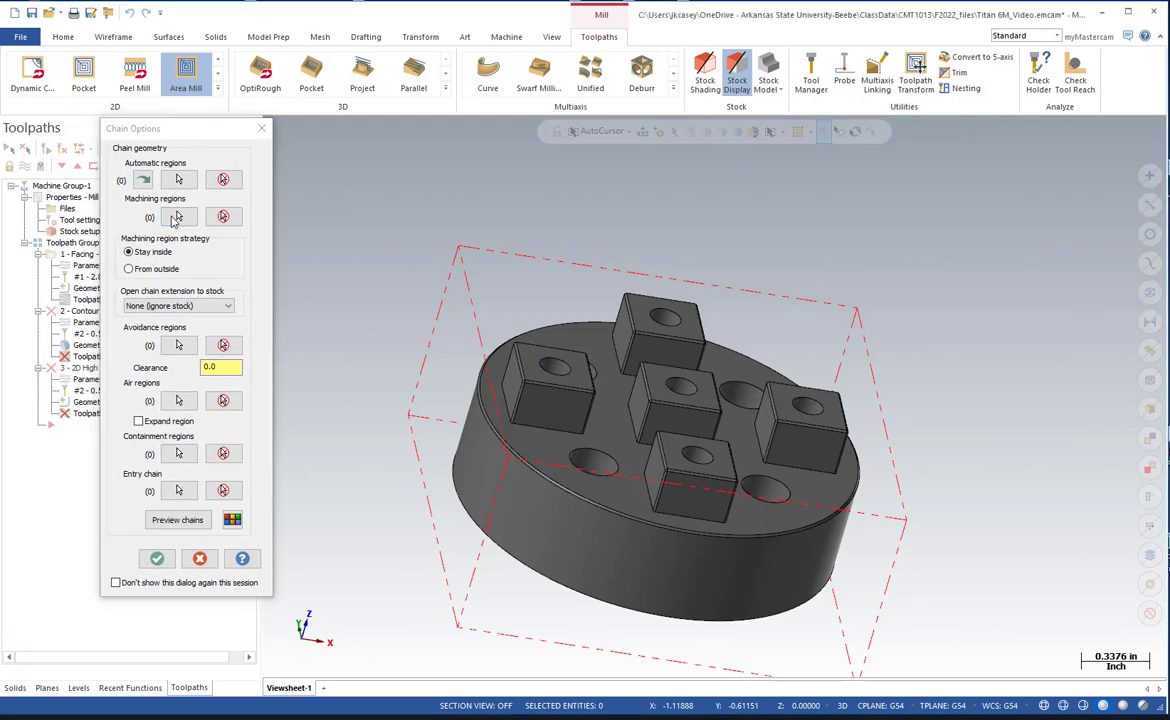
{"action": "scroll", "coordinate": [420, 360], "scroll_direction": "up", "scroll_amount": 5}
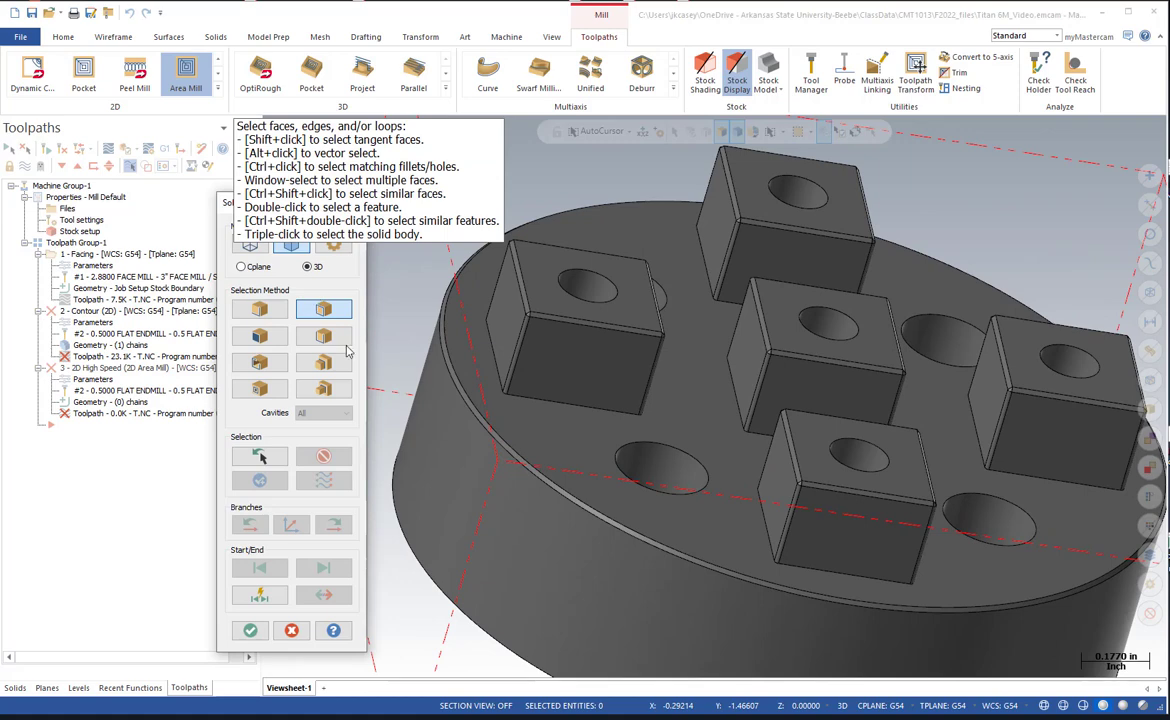
{"action": "left_click", "coordinate": [259, 309]}
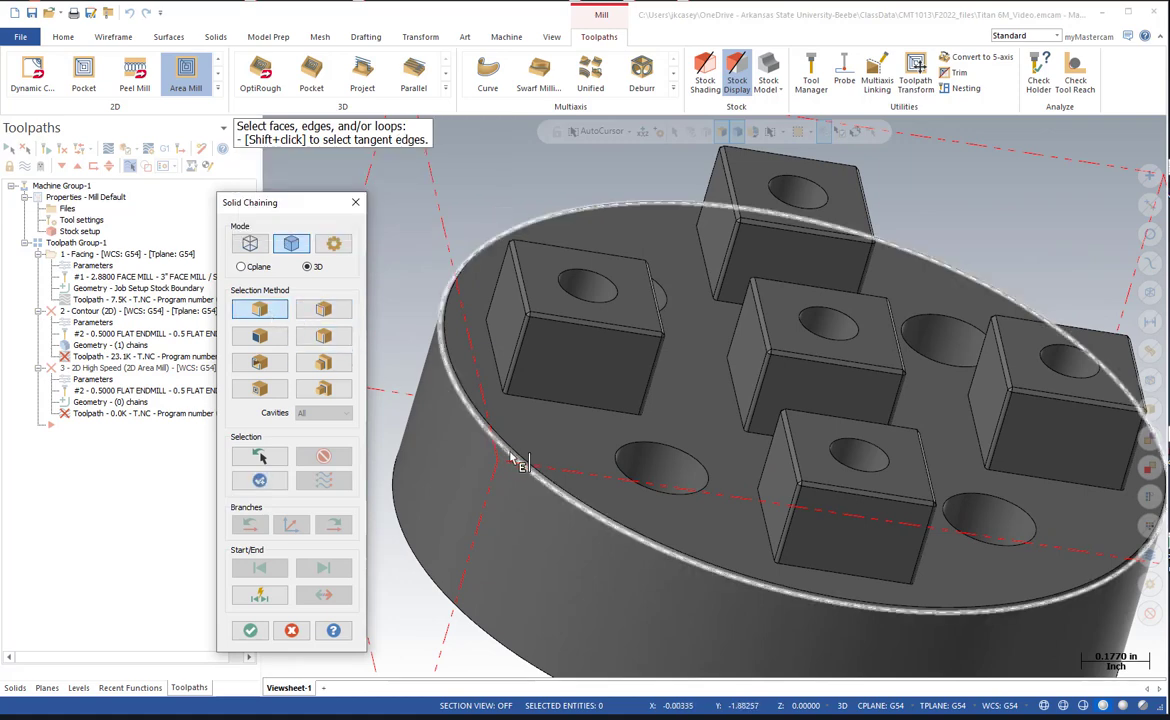
{"action": "left_click", "coordinate": [477, 432]}
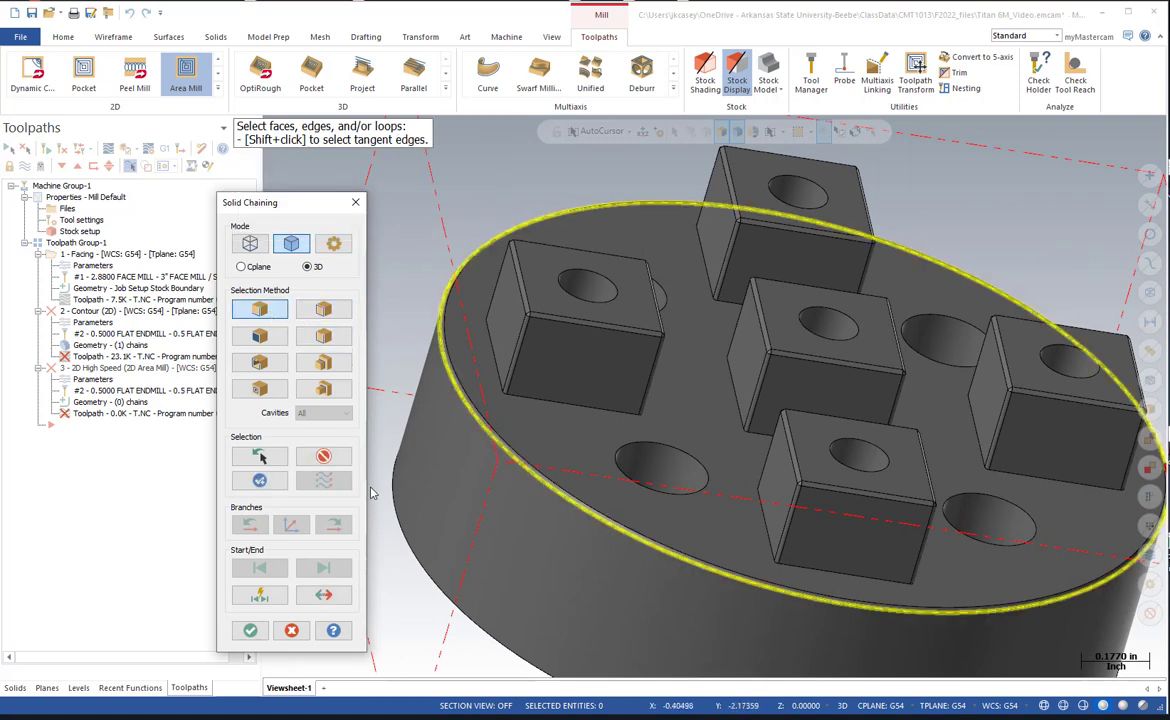
{"action": "left_click", "coordinate": [249, 631]}
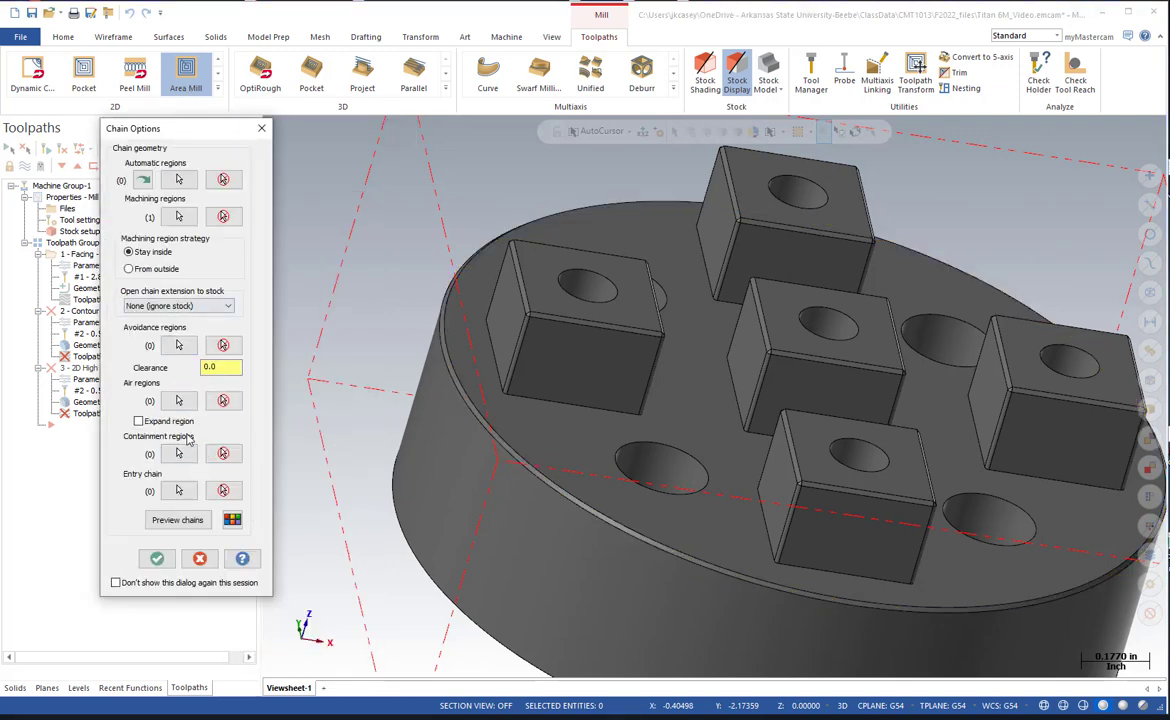
{"action": "key", "text": "ctrl+1"}
{"action": "left_click", "coordinate": [165, 411]}
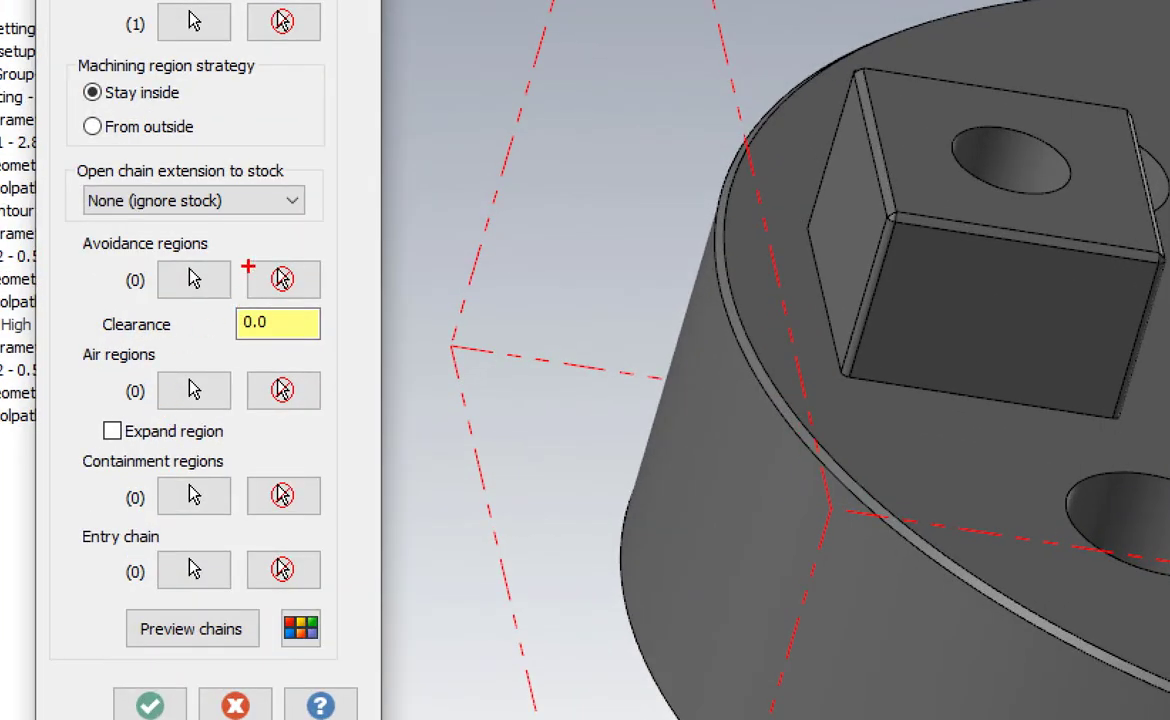
{"action": "mouse_move", "coordinate": [253, 257]}
{"action": "left_mouse_down"}
{"action": "mouse_move", "coordinate": [136, 227]}
{"action": "mouse_move", "coordinate": [74, 281]}
{"action": "mouse_move", "coordinate": [227, 268]}
{"action": "mouse_move", "coordinate": [176, 194]}
{"action": "left_mouse_up"}
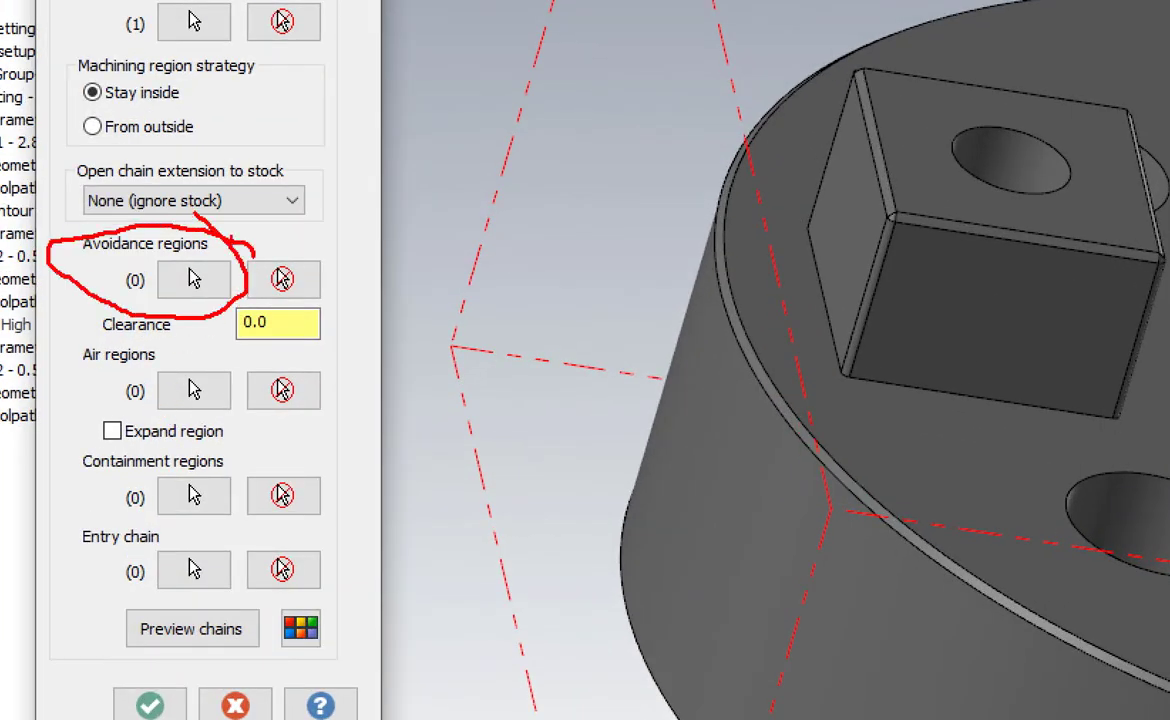
{"action": "key", "text": "Escape"}
Chain the base perimeters of all five square bosses as the avoidance regions of the Area Mill toolpath.
{"action": "left_click", "coordinate": [178, 345]}
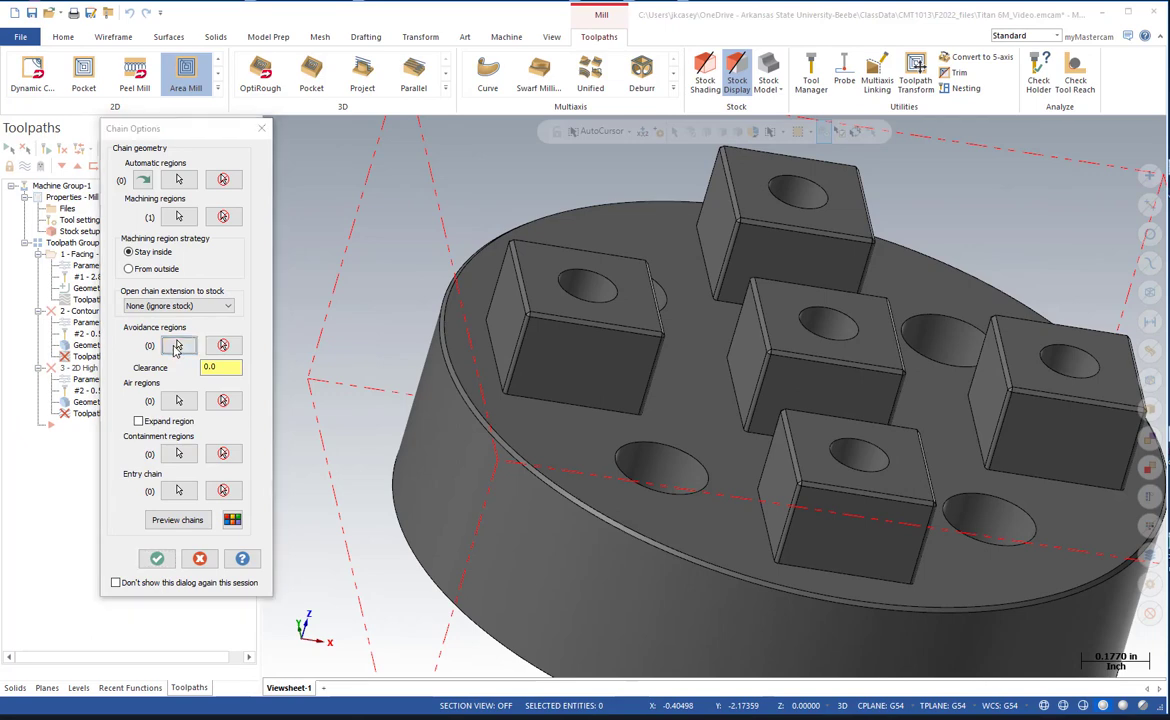
{"action": "left_click", "coordinate": [548, 404]}
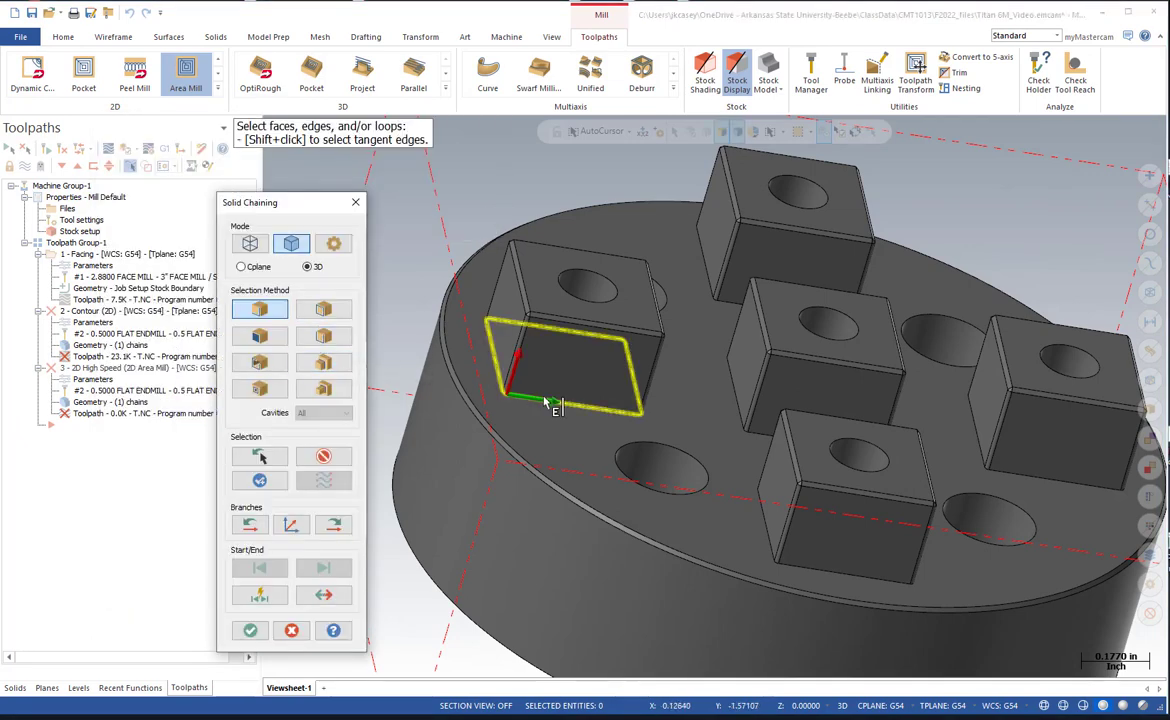
{"action": "left_click", "coordinate": [806, 574]}
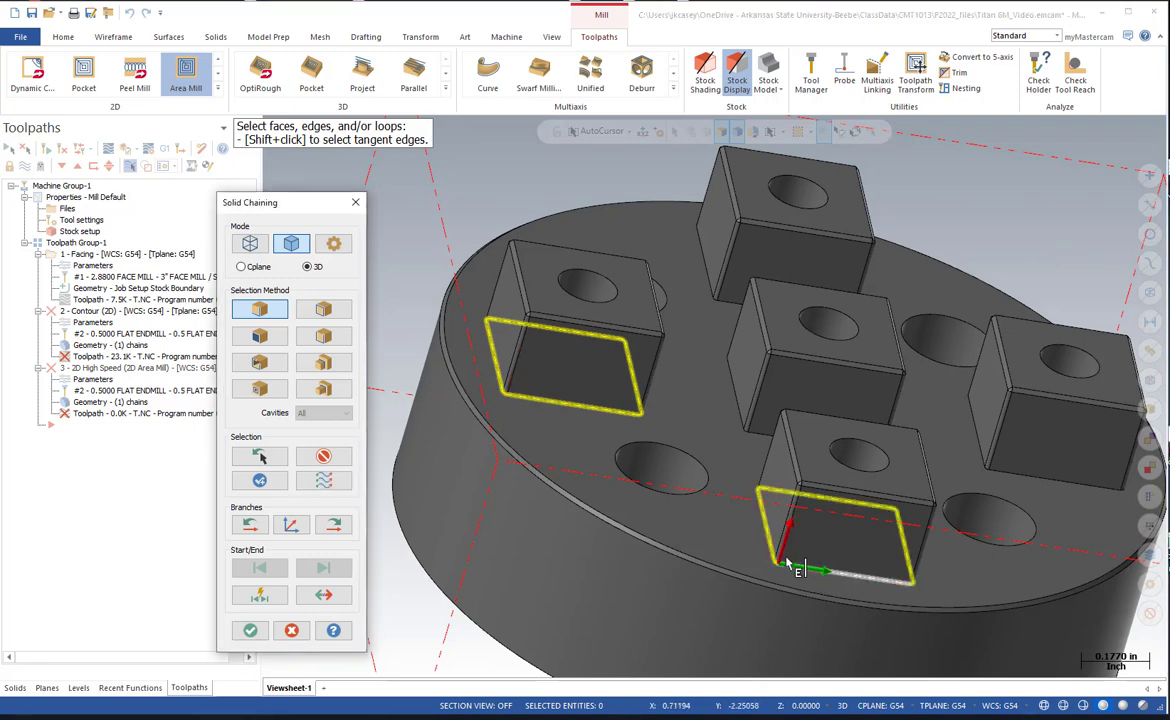
{"action": "left_click", "coordinate": [758, 412]}
{"action": "left_click", "coordinate": [729, 315]}
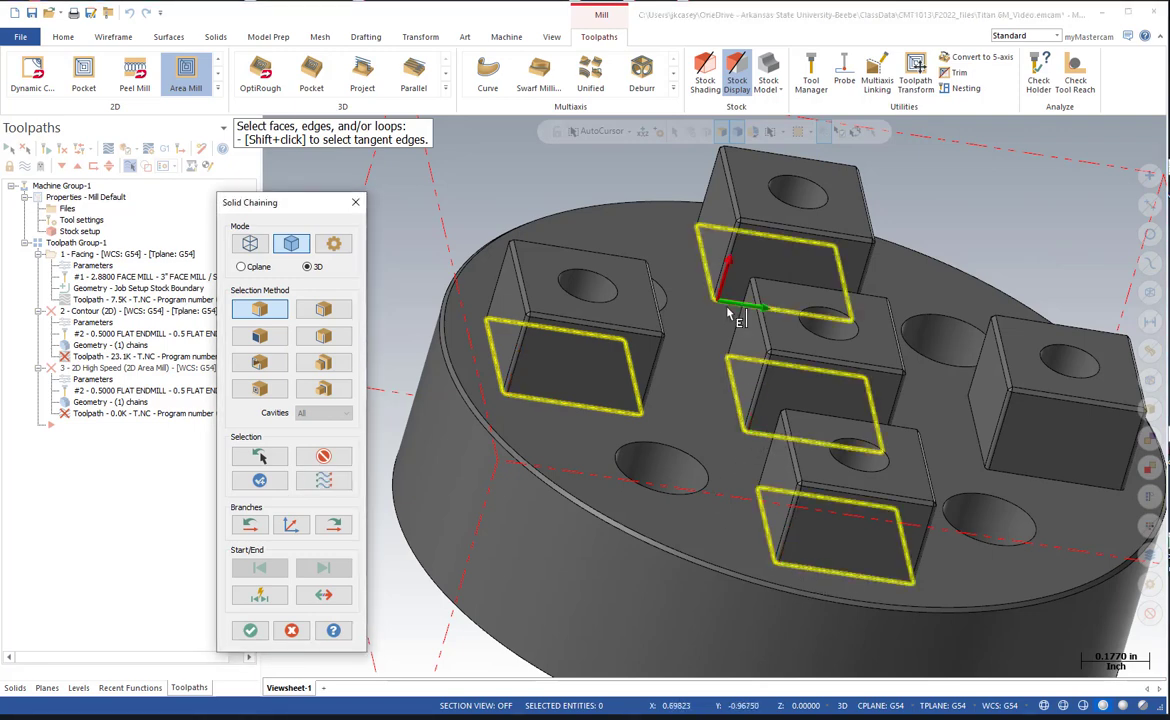
{"action": "left_click", "coordinate": [1004, 485]}
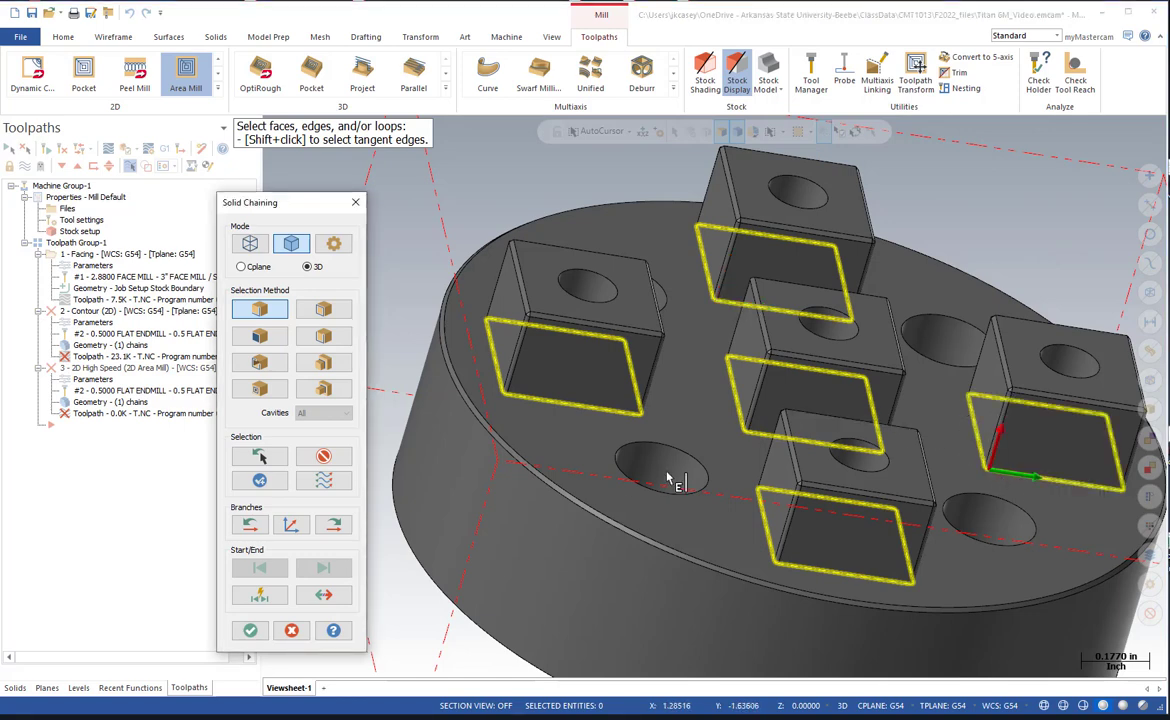
{"action": "scroll", "coordinate": [524, 481], "scroll_direction": "down", "scroll_amount": 3}
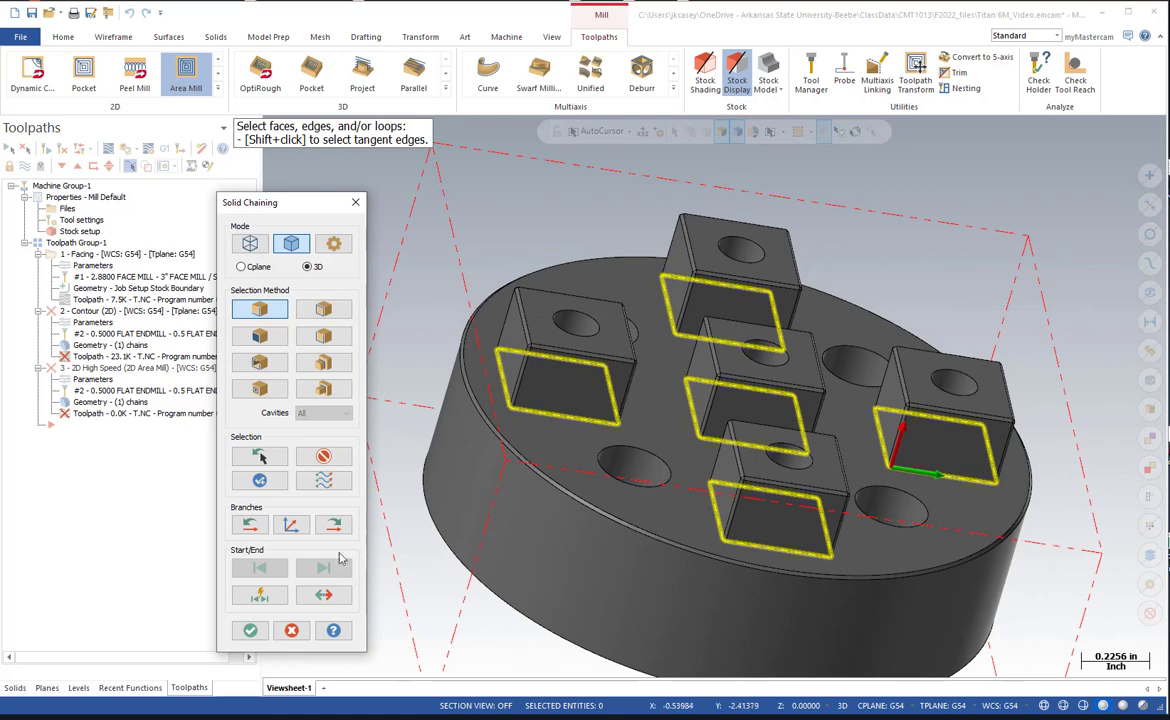
{"action": "left_click", "coordinate": [250, 630]}
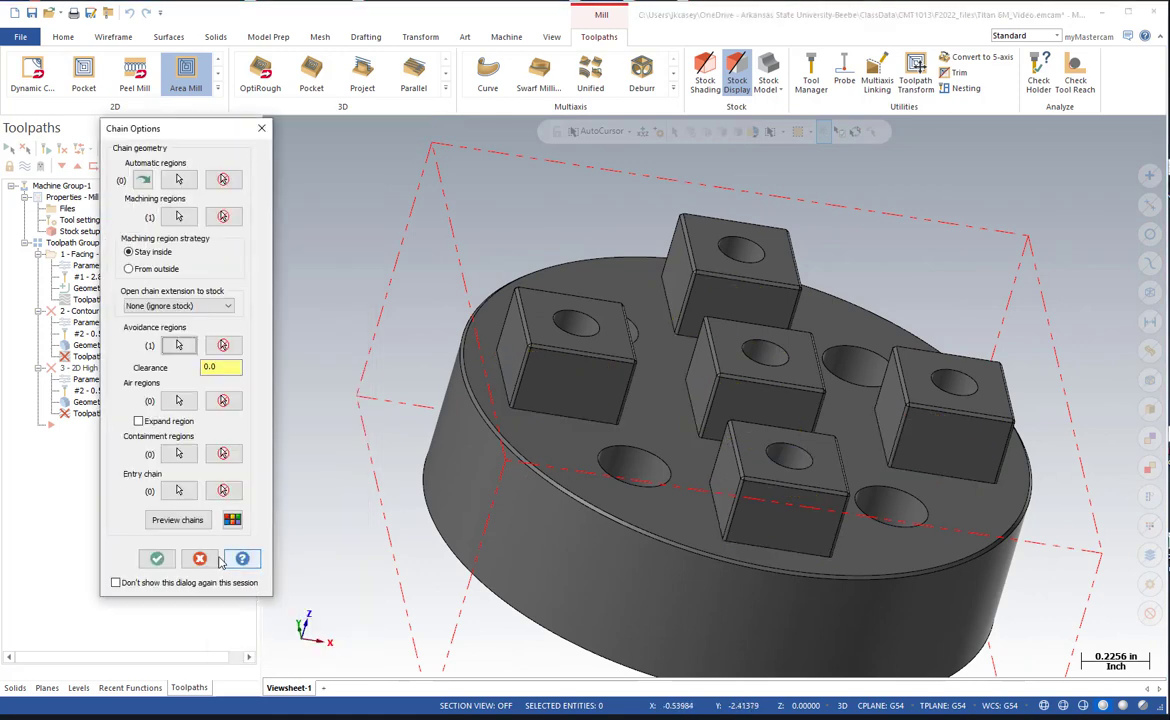
Set the machining region strategy to From outside, checking the chain preview before and after the change, and accept the chain options.
{"action": "left_click", "coordinate": [188, 521]}
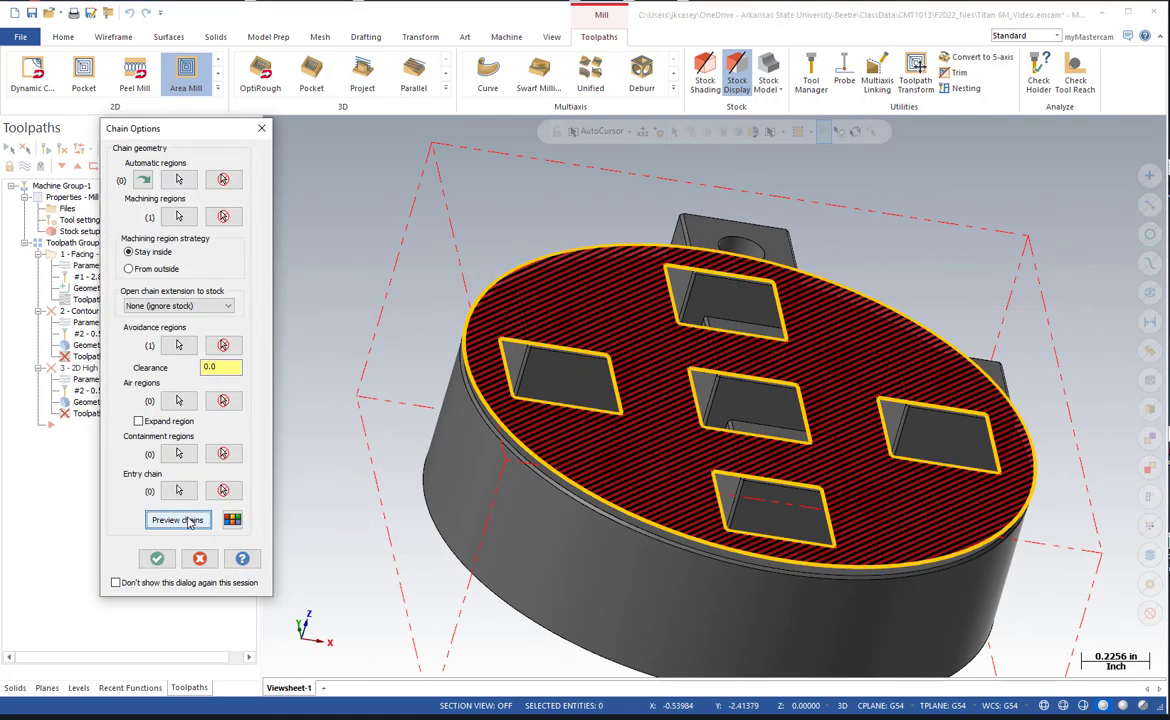
{"action": "middle_click_drag", "start_coordinate": [410, 475], "coordinate": [380, 462]}
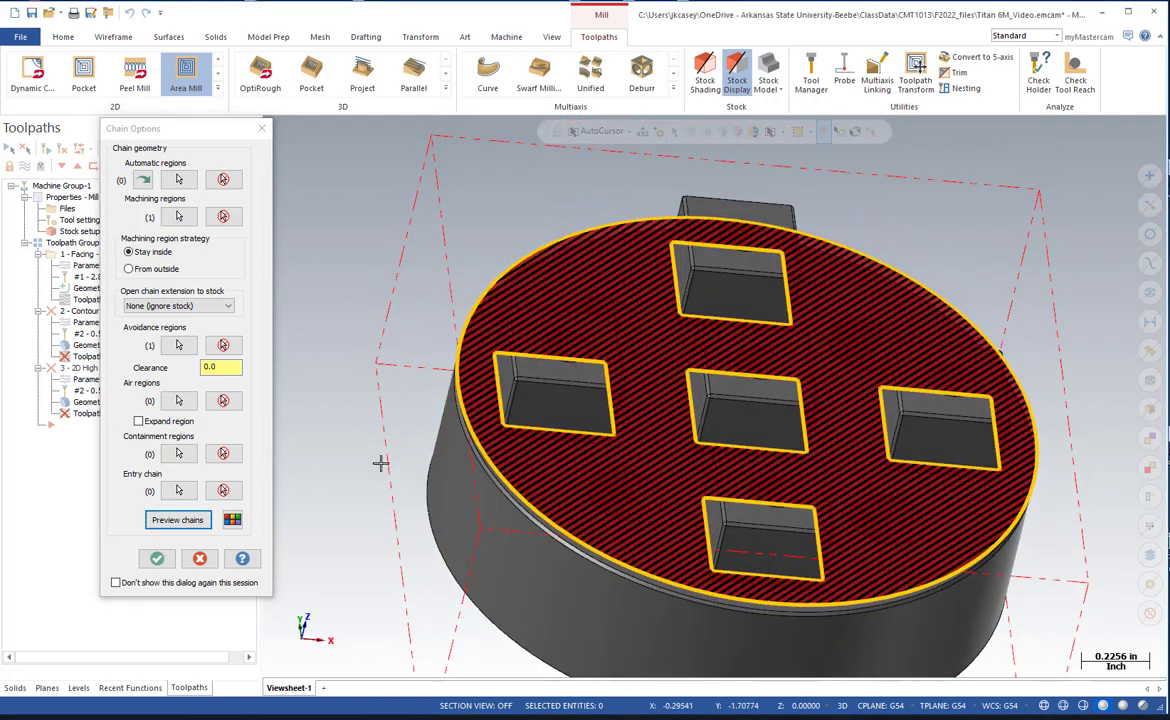
{"action": "left_click", "coordinate": [130, 269]}
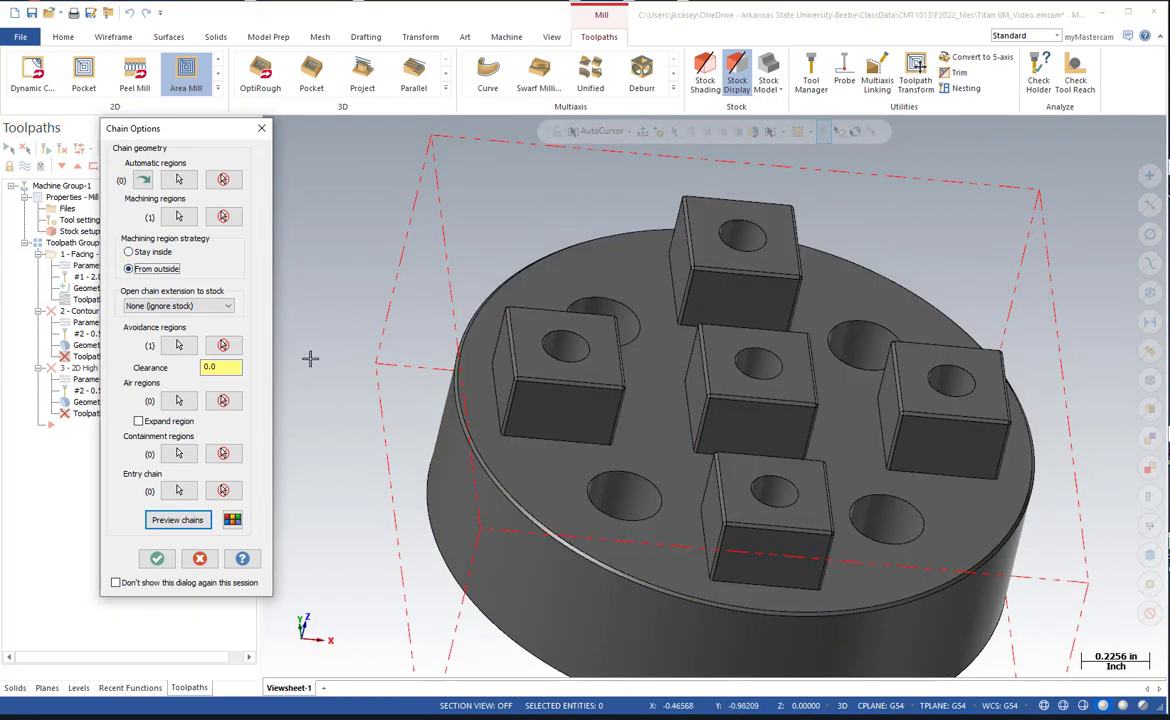
{"action": "left_click", "coordinate": [195, 523]}
{"action": "scroll", "coordinate": [436, 338], "scroll_direction": "down", "scroll_amount": 4}
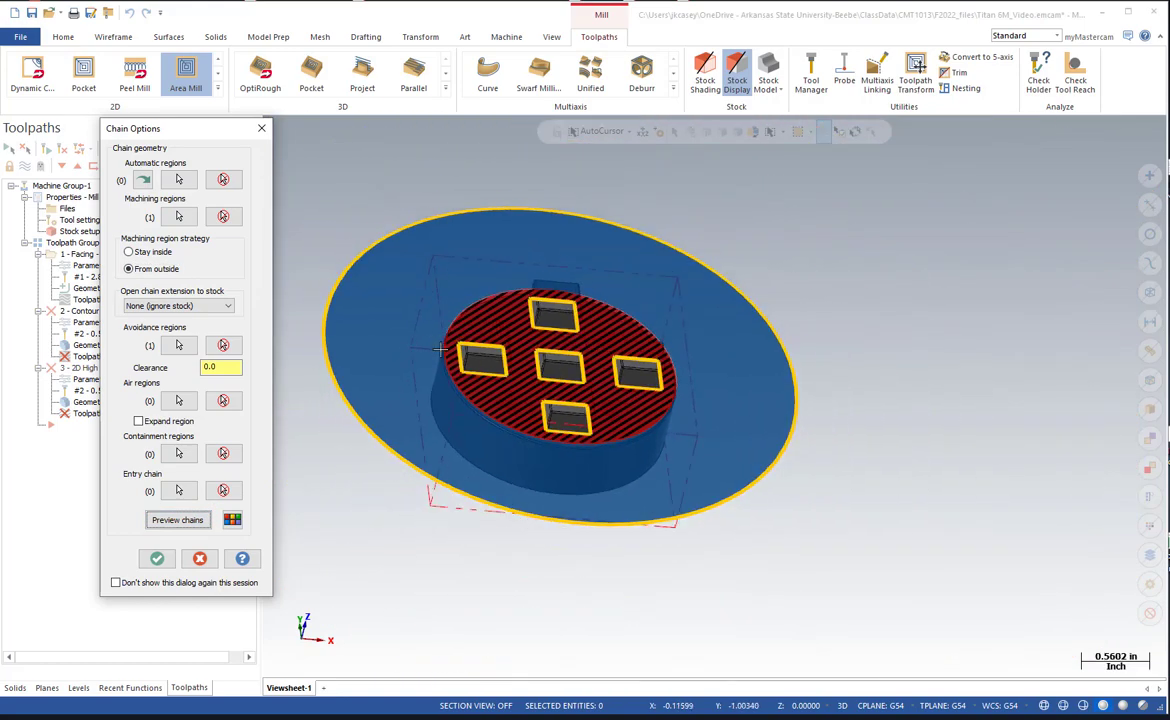
{"action": "mouse_move", "coordinate": [441, 357]}
{"action": "middle_mouse_down"}
{"action": "mouse_move", "coordinate": [412, 436]}
{"action": "mouse_move", "coordinate": [426, 303]}
{"action": "mouse_move", "coordinate": [419, 390]}
{"action": "middle_mouse_up"}
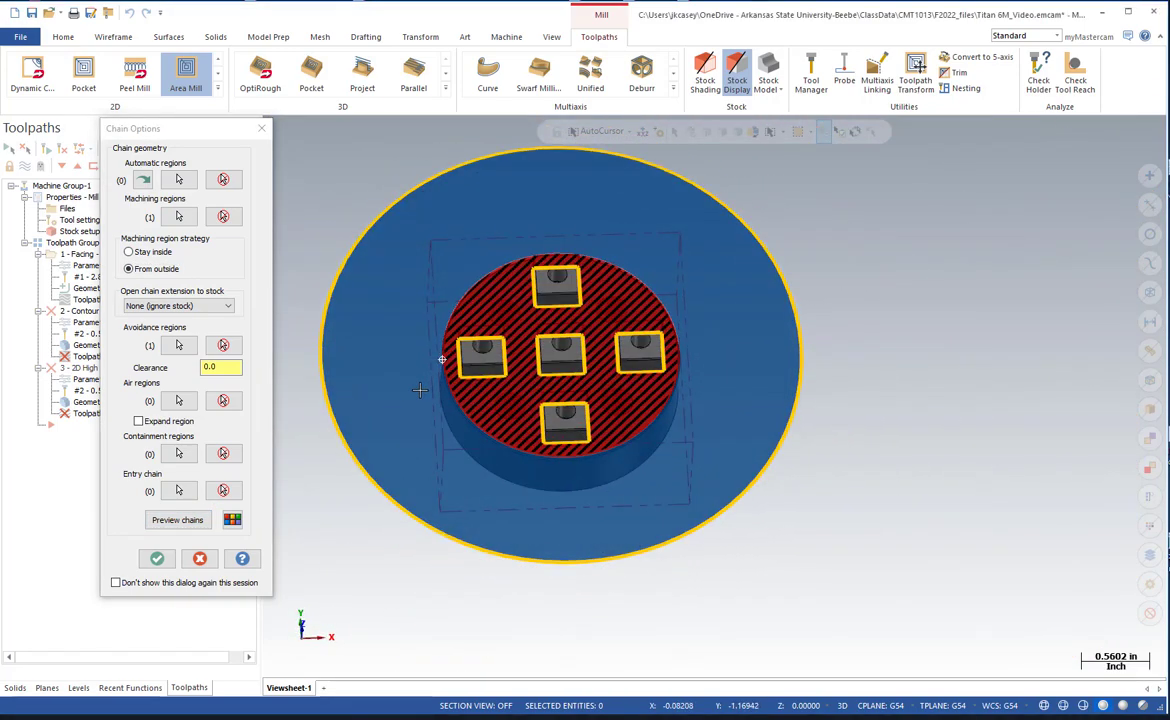
{"action": "left_click", "coordinate": [156, 558]}
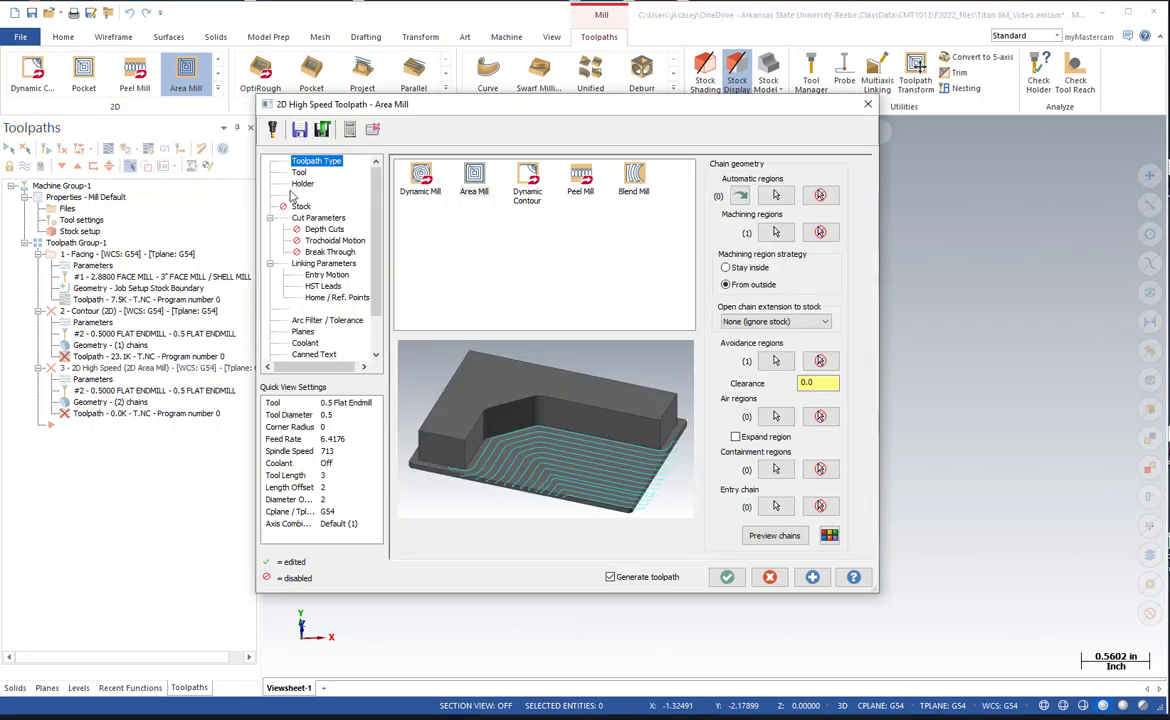
Show the Area Mill tool settings, then examine the spacing dimension between the square bosses on the part drawing and return to Mastercam.
{"action": "left_click", "coordinate": [305, 174]}
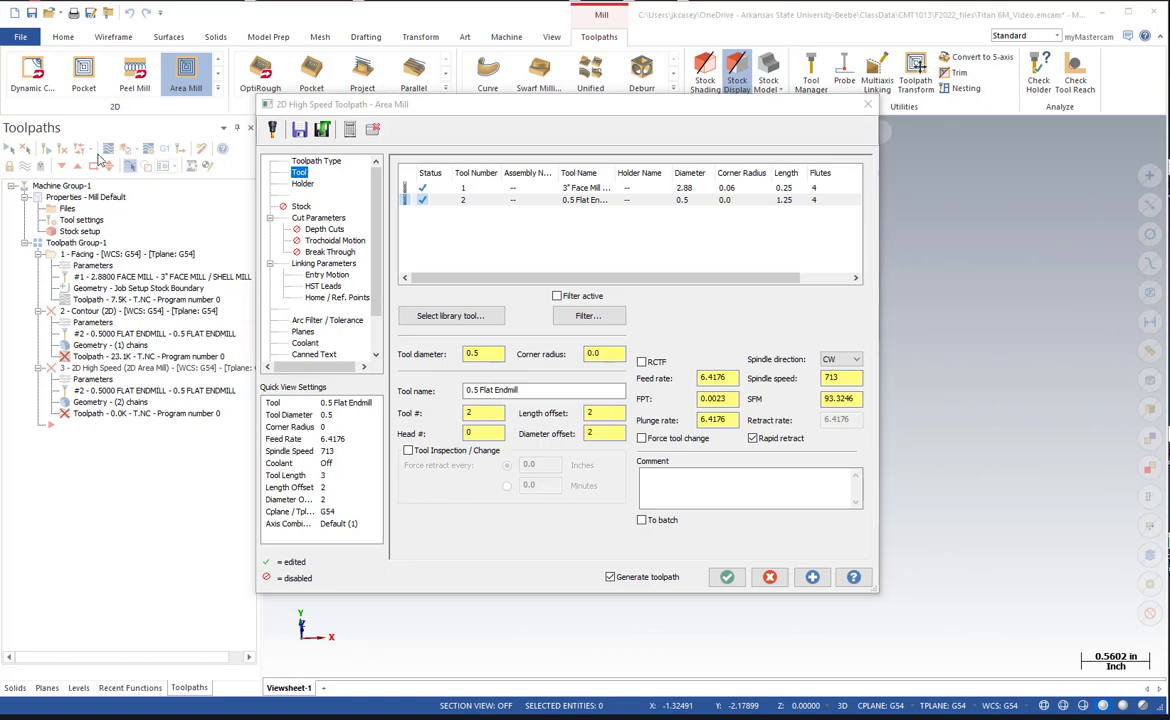
{"action": "left_click_drag", "start_coordinate": [0, 150], "coordinate": [870, 78]}
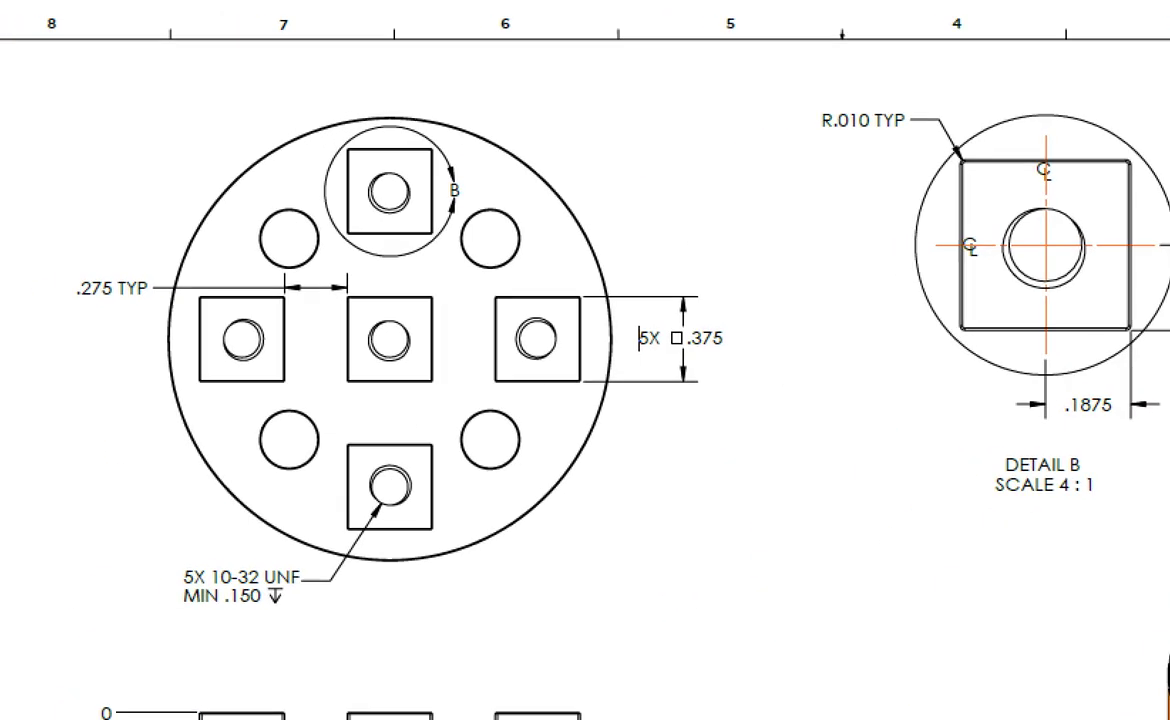
{"action": "left_click_drag", "start_coordinate": [247, 282], "coordinate": [178, 264]}
{"action": "mouse_move", "coordinate": [297, 241]}
{"action": "left_mouse_down"}
{"action": "mouse_move", "coordinate": [144, 282]}
{"action": "mouse_move", "coordinate": [322, 340]}
{"action": "mouse_move", "coordinate": [458, 306]}
{"action": "mouse_move", "coordinate": [443, 274]}
{"action": "left_mouse_up"}
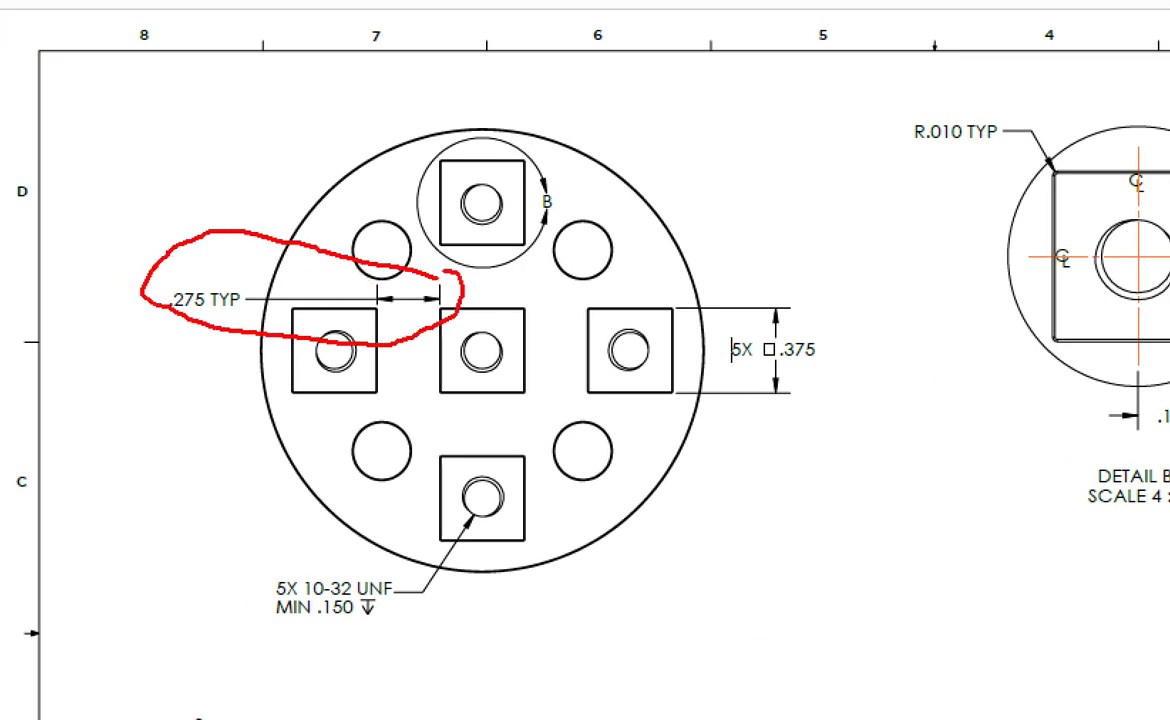
{"action": "left_click_drag", "start_coordinate": [400, 392], "coordinate": [404, 320]}
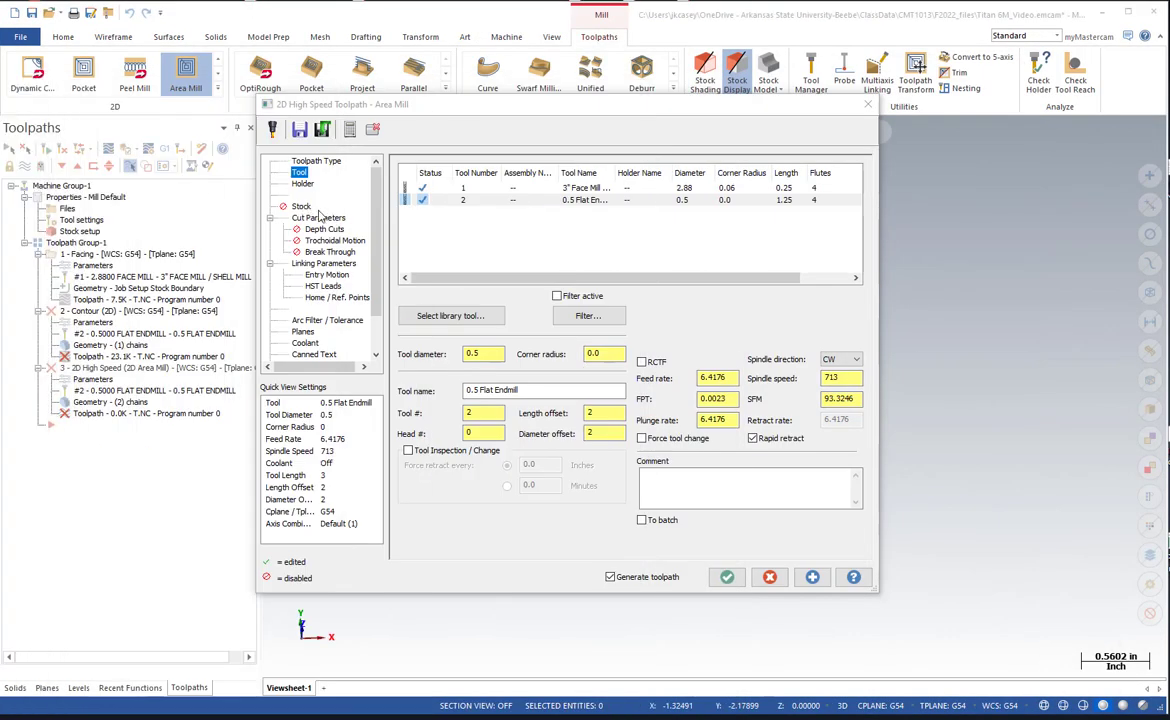
Choose the 0.25 Flat Endmill from the tool library for the Area Mill toolpath and set its spindle speed to 4000.
{"action": "left_click", "coordinate": [455, 315]}
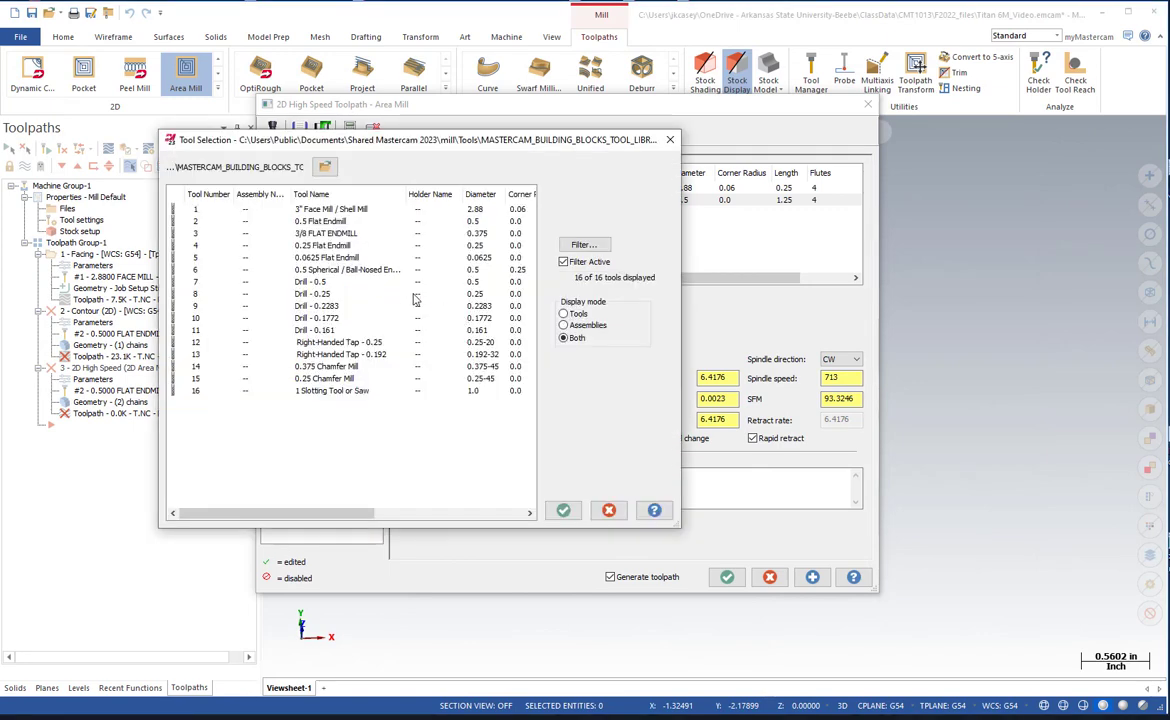
{"action": "left_click", "coordinate": [320, 246]}
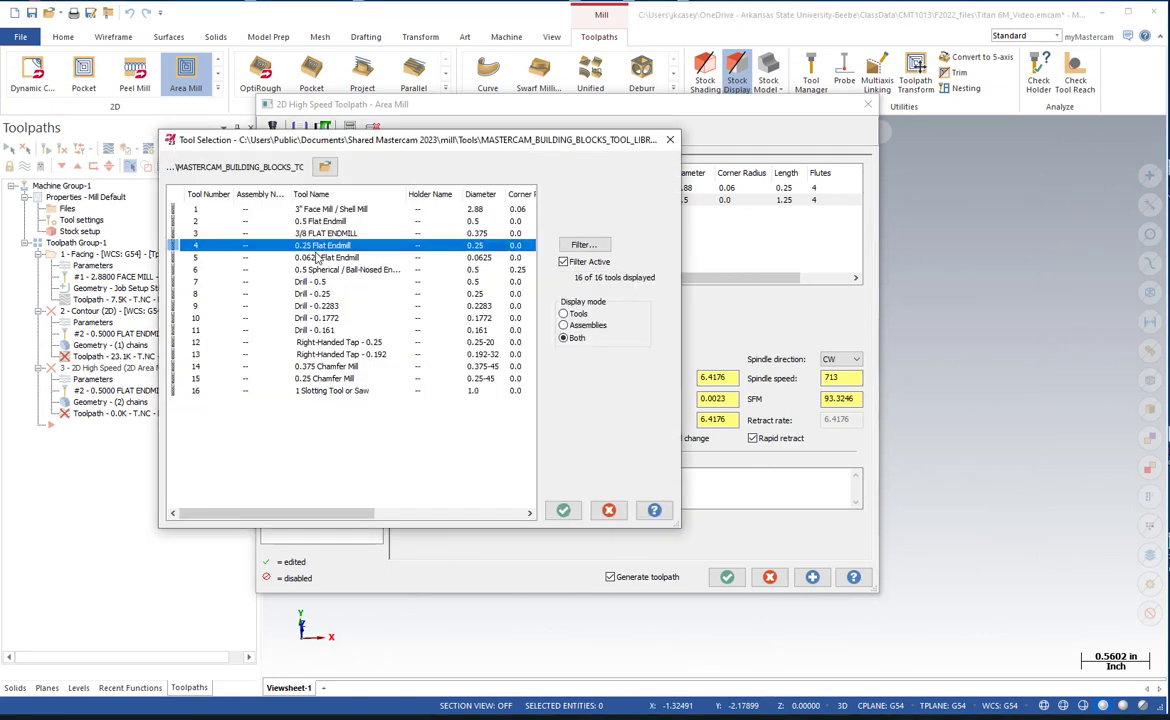
{"action": "left_click", "coordinate": [563, 510]}
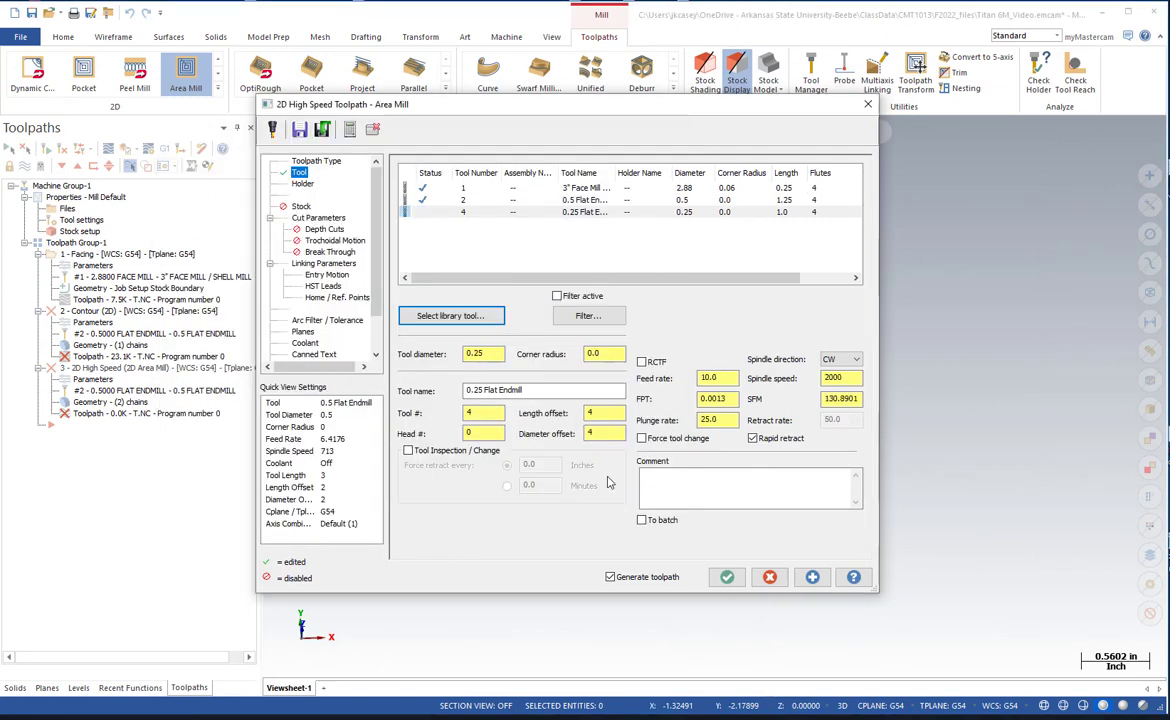
{"action": "left_click", "coordinate": [856, 378]}
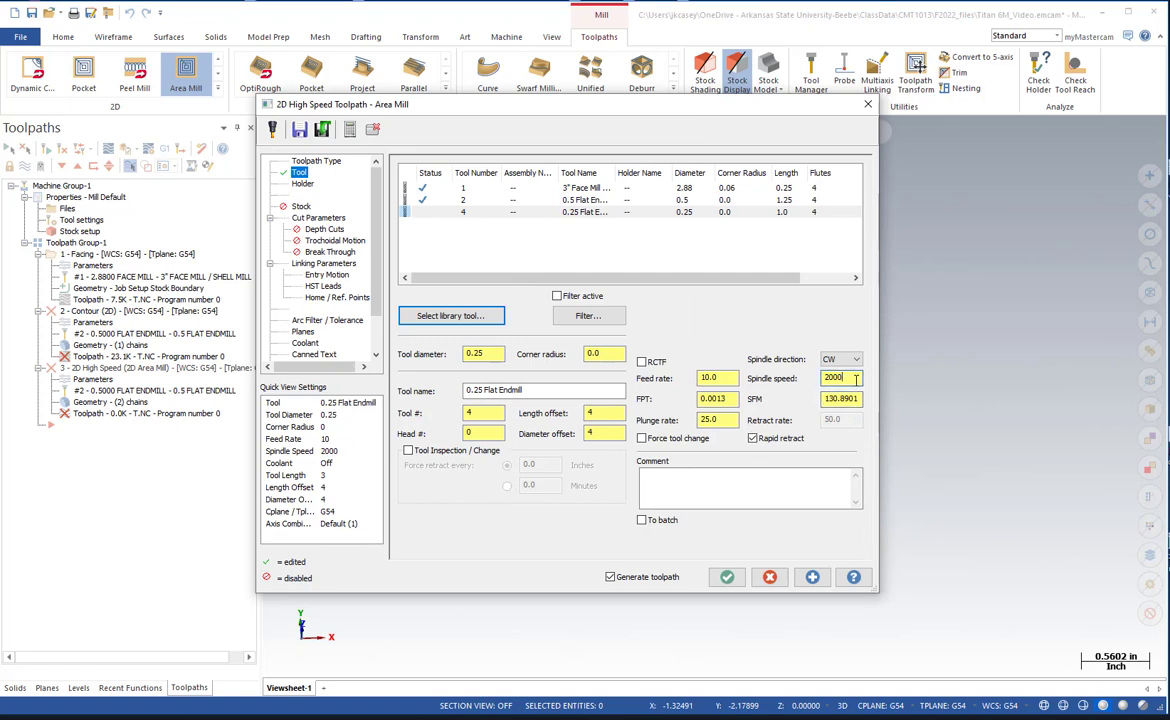
{"action": "left_click_drag", "start_coordinate": [856, 378], "coordinate": [810, 379]}
{"action": "left_click", "coordinate": [732, 378]}
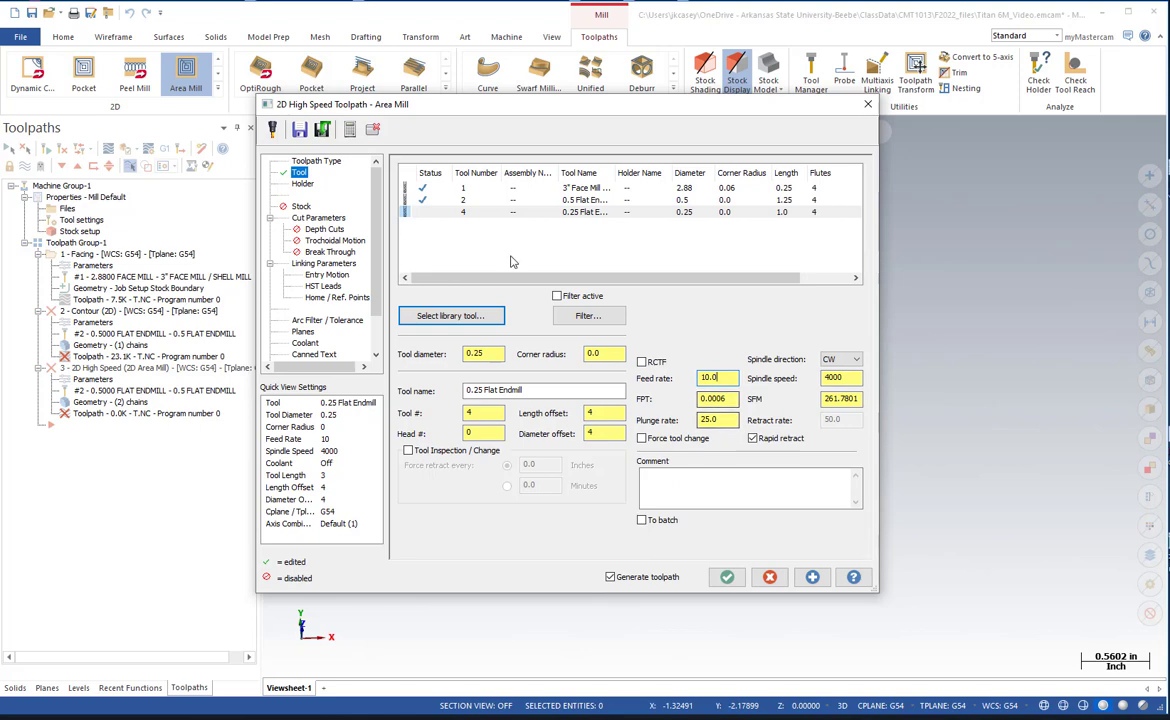
Set the stock to leave on both walls and floors to 0.0 in the Area Mill cut parameters.
{"action": "left_click", "coordinate": [319, 218]}
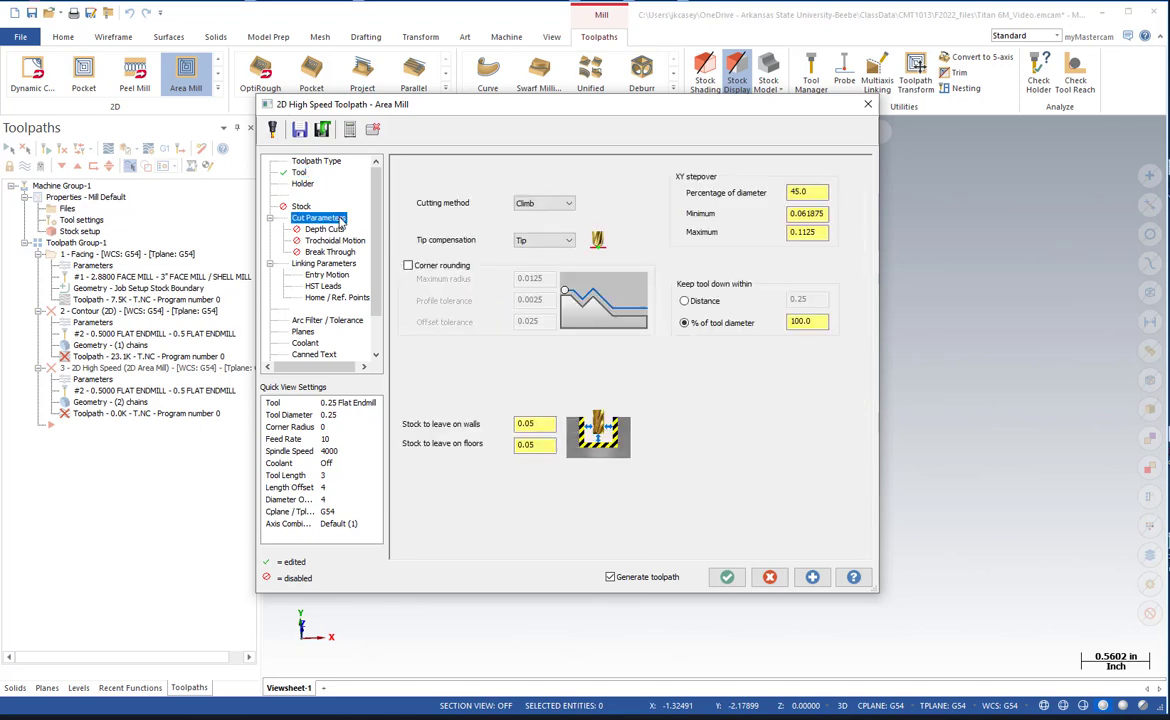
{"action": "double_click", "coordinate": [533, 423]}
{"action": "type", "text": "0.0"}
{"action": "key", "text": "Tab"}
{"action": "type", "text": "0.0"}
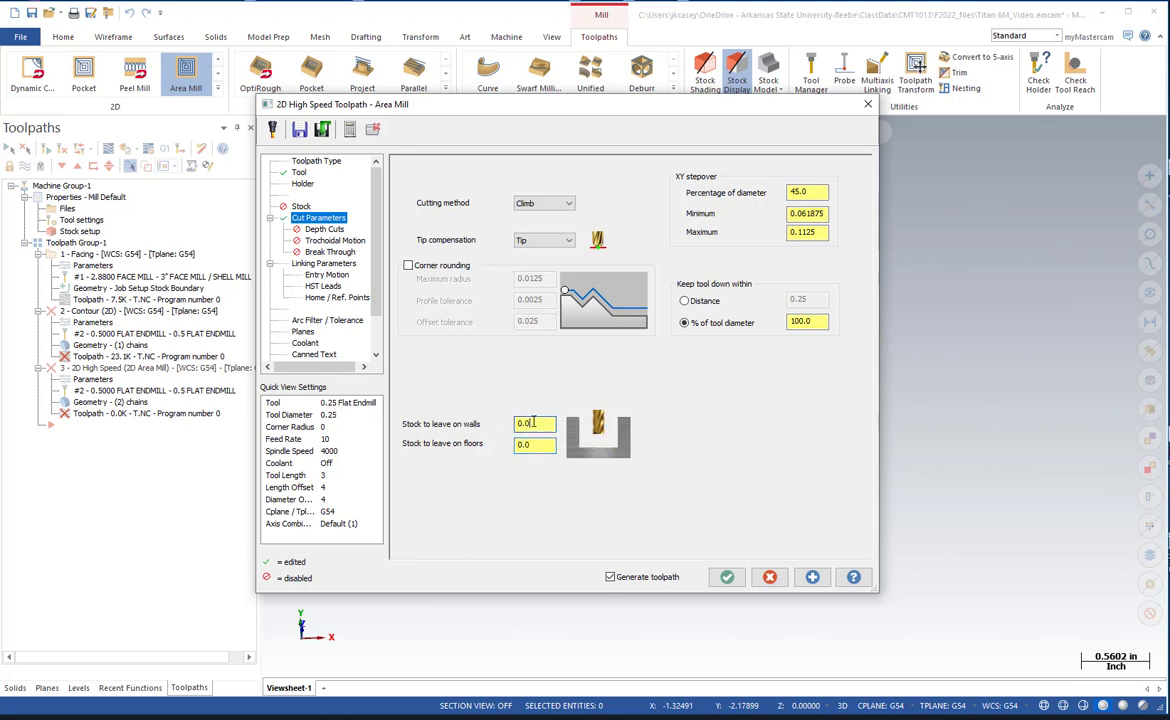
Enable depth cuts with a maximum rough step of 0.1 and 1 finish cut.
{"action": "left_click", "coordinate": [333, 231]}
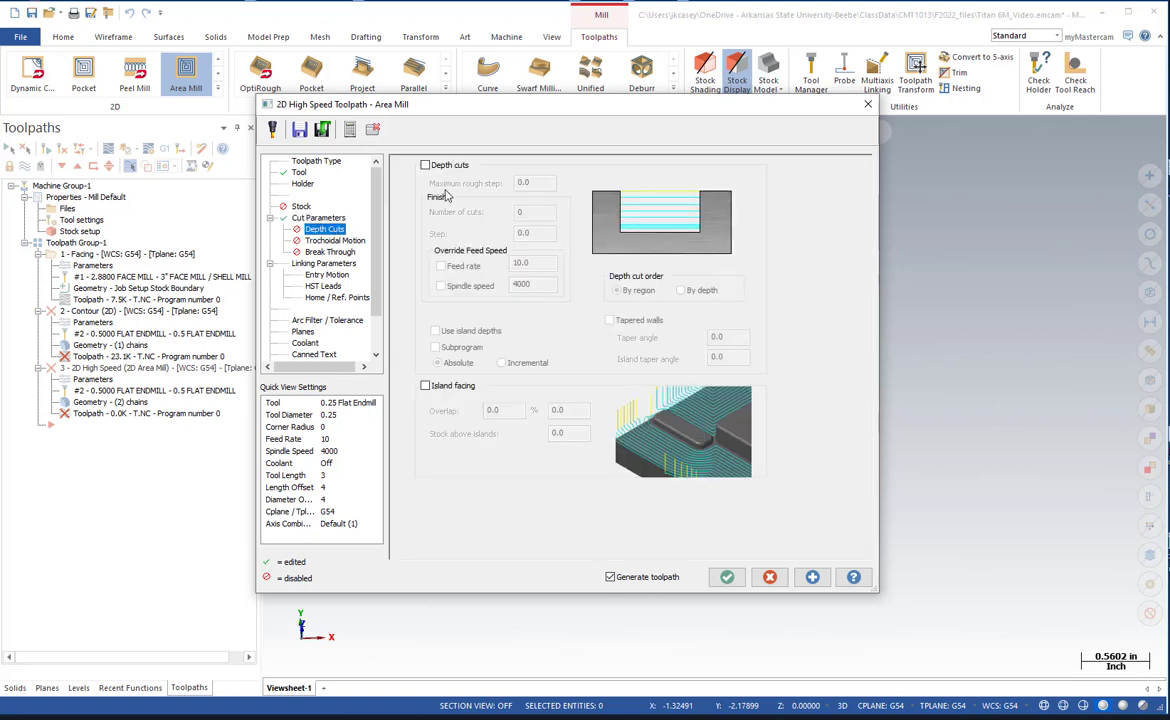
{"action": "left_click", "coordinate": [426, 165]}
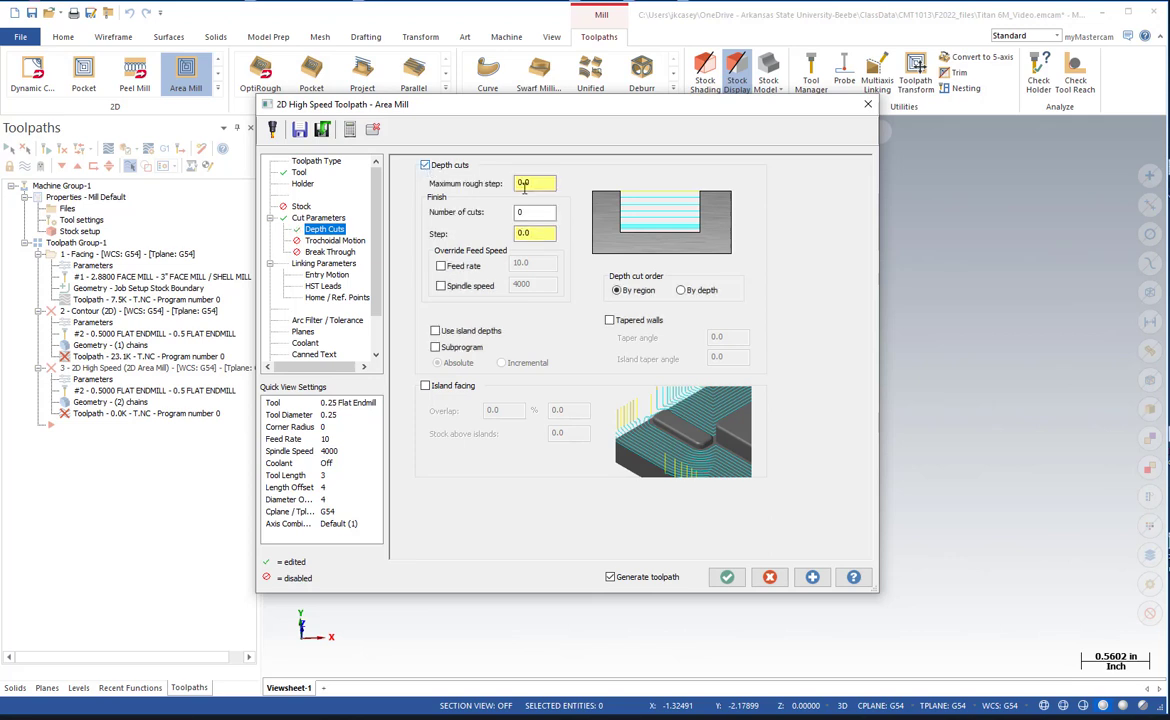
{"action": "type", "text": ".1"}
{"action": "left_click", "coordinate": [527, 211]}
{"action": "type", "text": "1"}
{"action": "left_click", "coordinate": [536, 231]}
Make the feed plane and depth absolute, and take the depth of -0.25 from a bottom corner of a square boss on the model.
{"action": "left_click", "coordinate": [330, 263]}
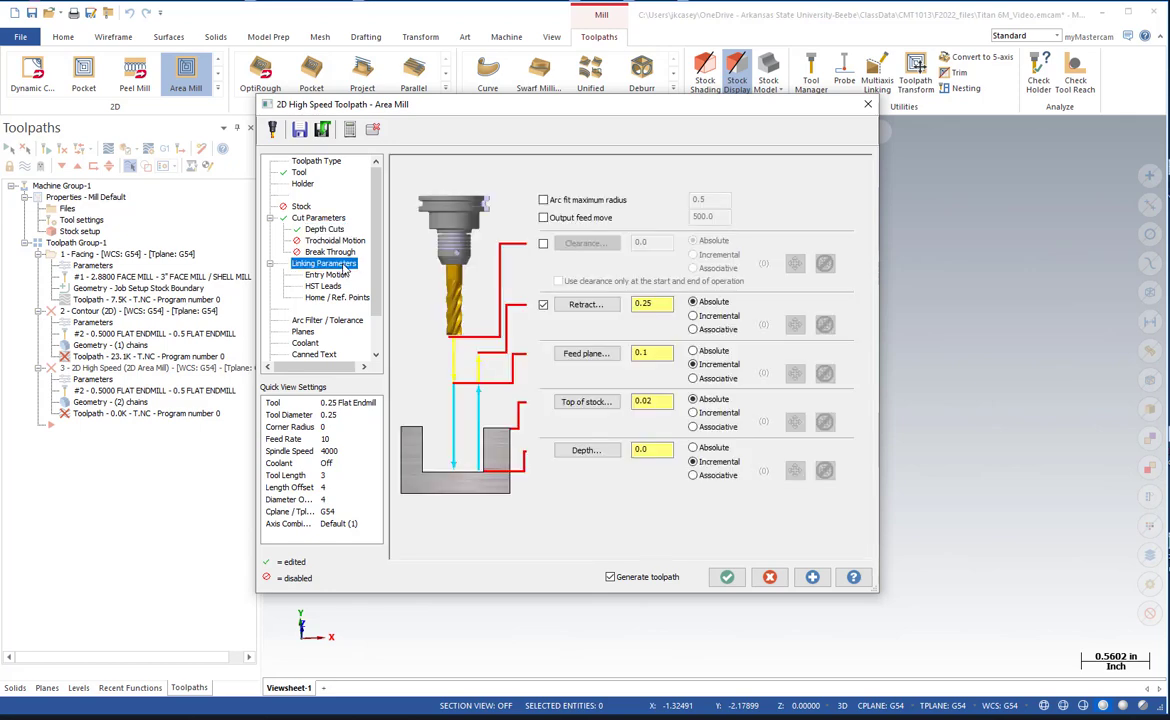
{"action": "left_click", "coordinate": [693, 449]}
{"action": "left_click", "coordinate": [693, 351]}
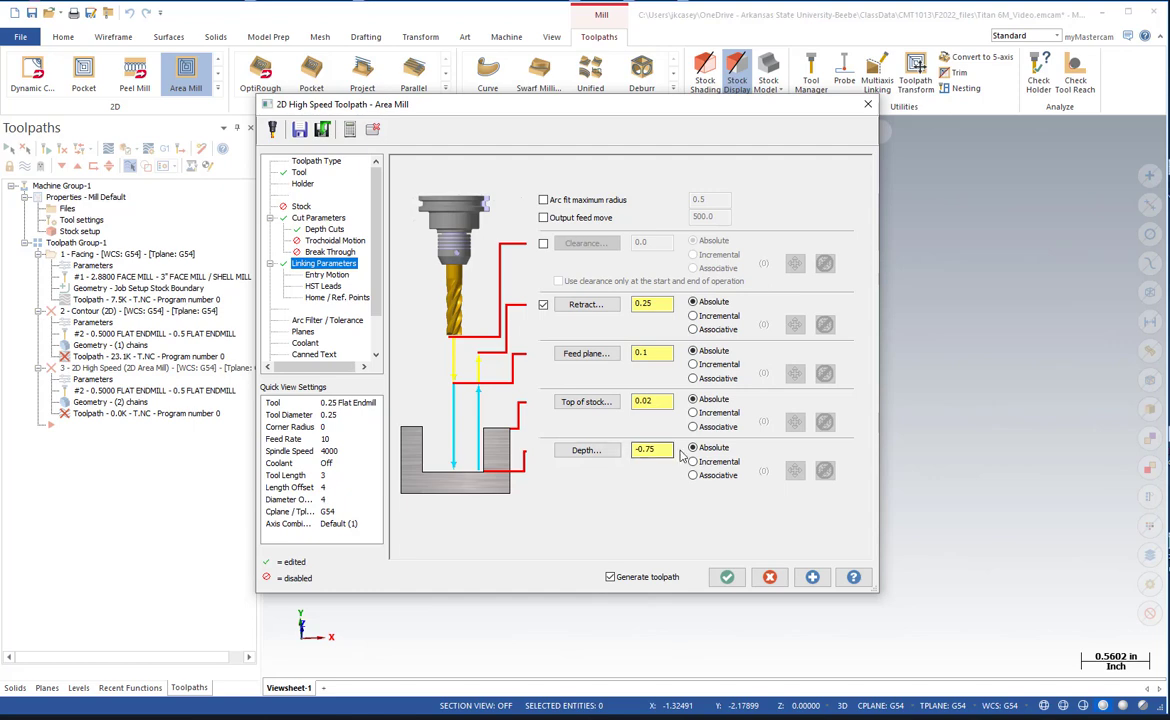
{"action": "left_click", "coordinate": [586, 449]}
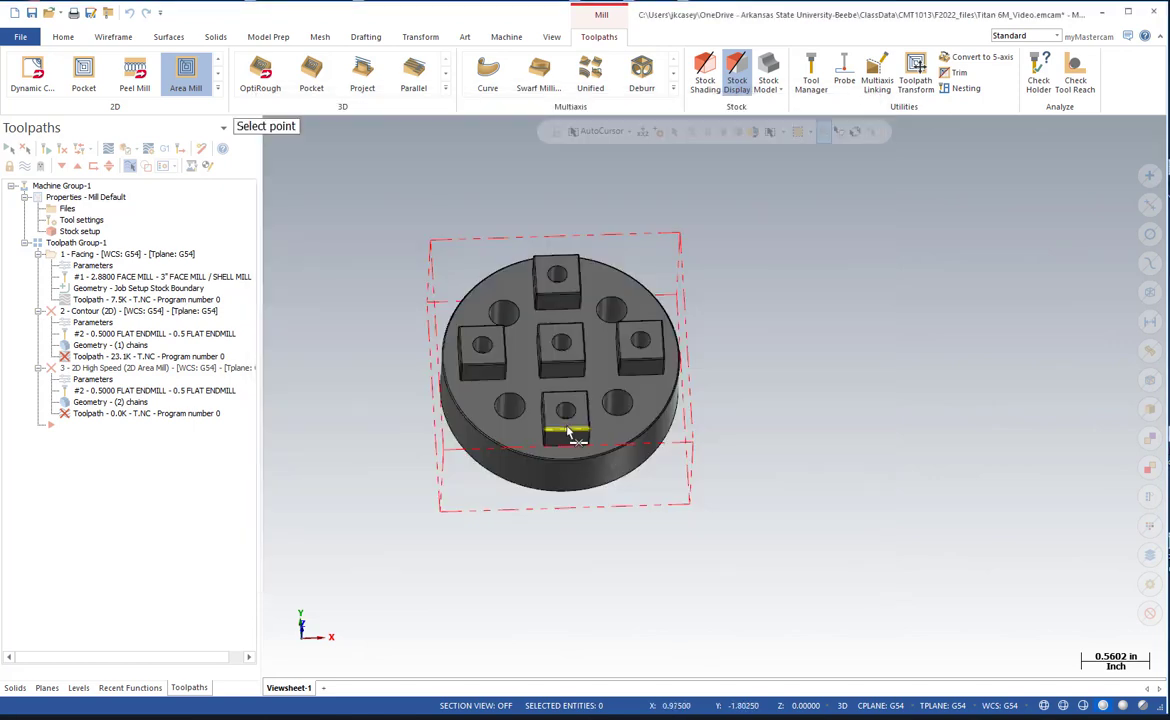
{"action": "scroll", "coordinate": [462, 405], "scroll_direction": "up", "scroll_amount": 5}
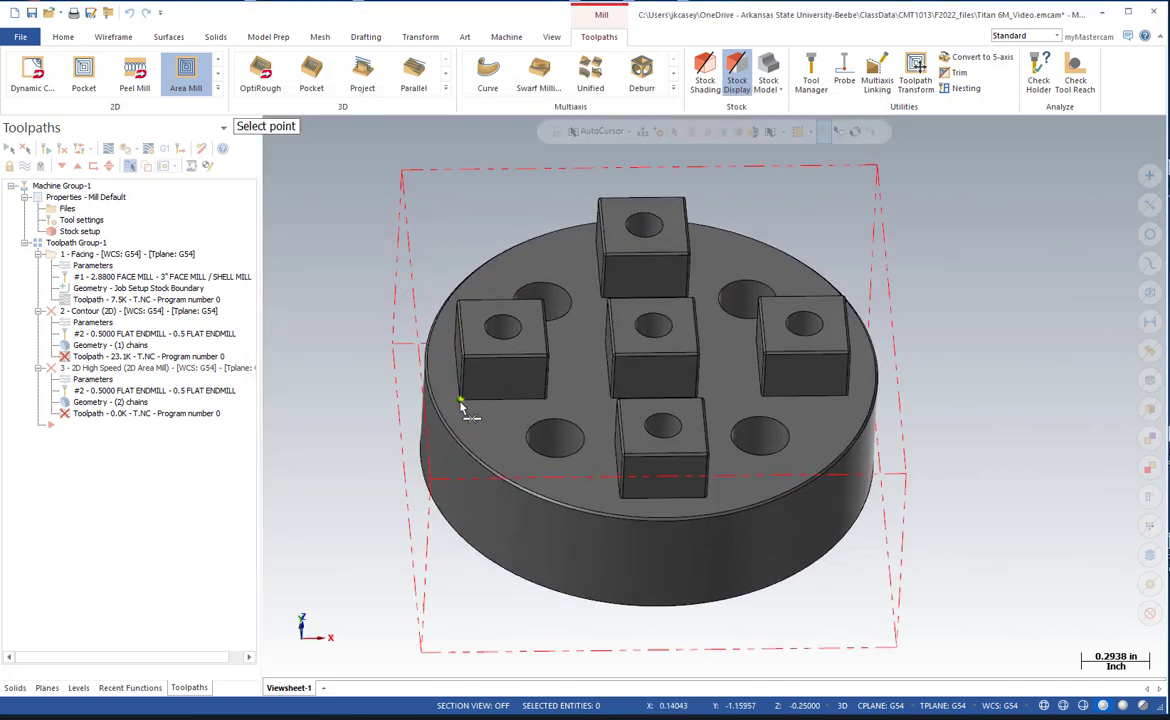
{"action": "scroll", "coordinate": [462, 405], "scroll_direction": "up", "scroll_amount": 2}
{"action": "left_click", "coordinate": [464, 405]}
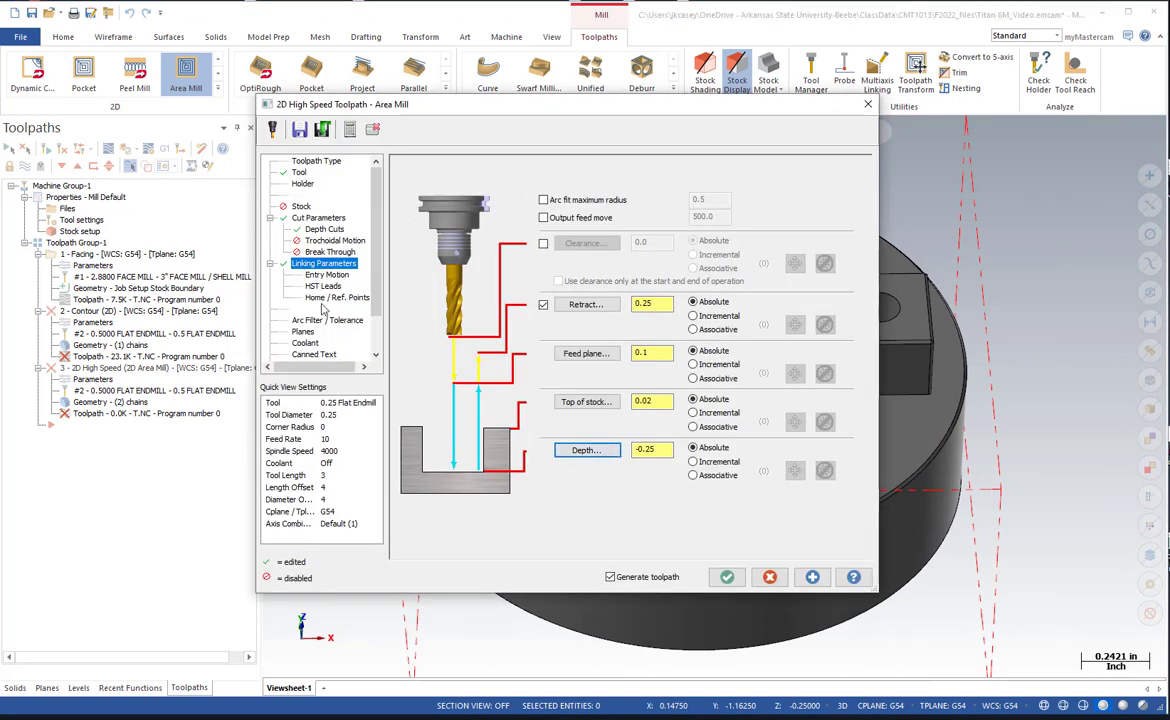
Check the toolpath planes, turn flood coolant on, and accept the parameters to generate the Area Mill toolpath.
{"action": "left_click", "coordinate": [303, 334]}
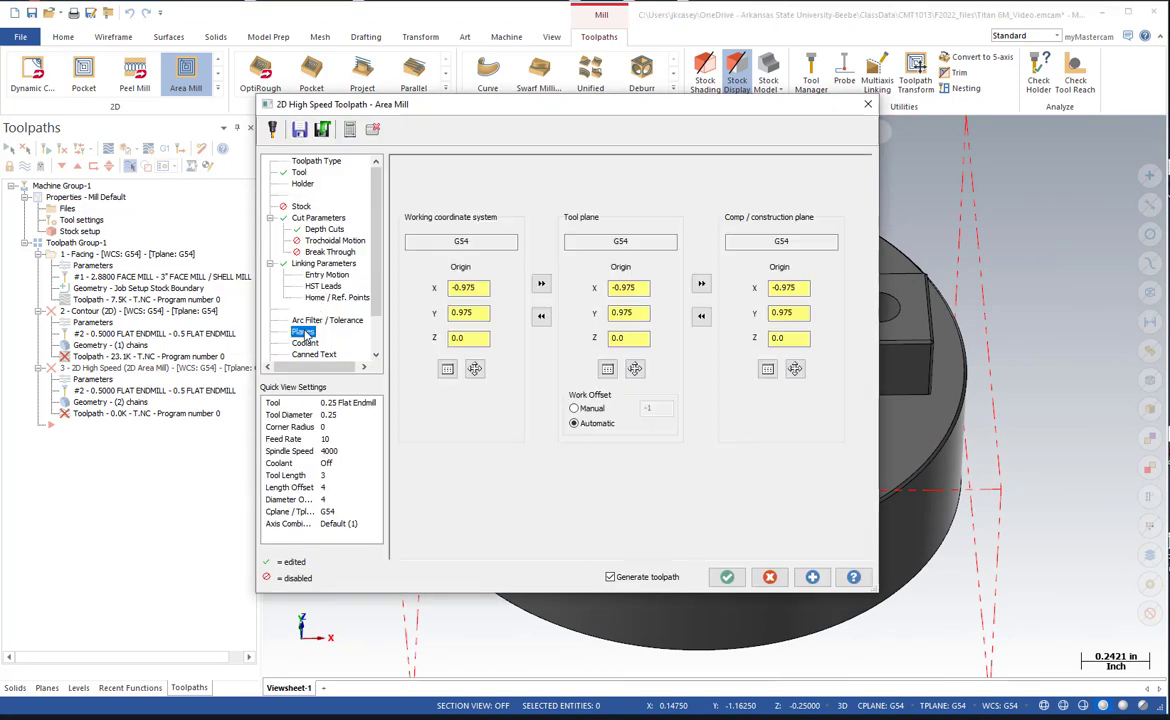
{"action": "left_click", "coordinate": [305, 343]}
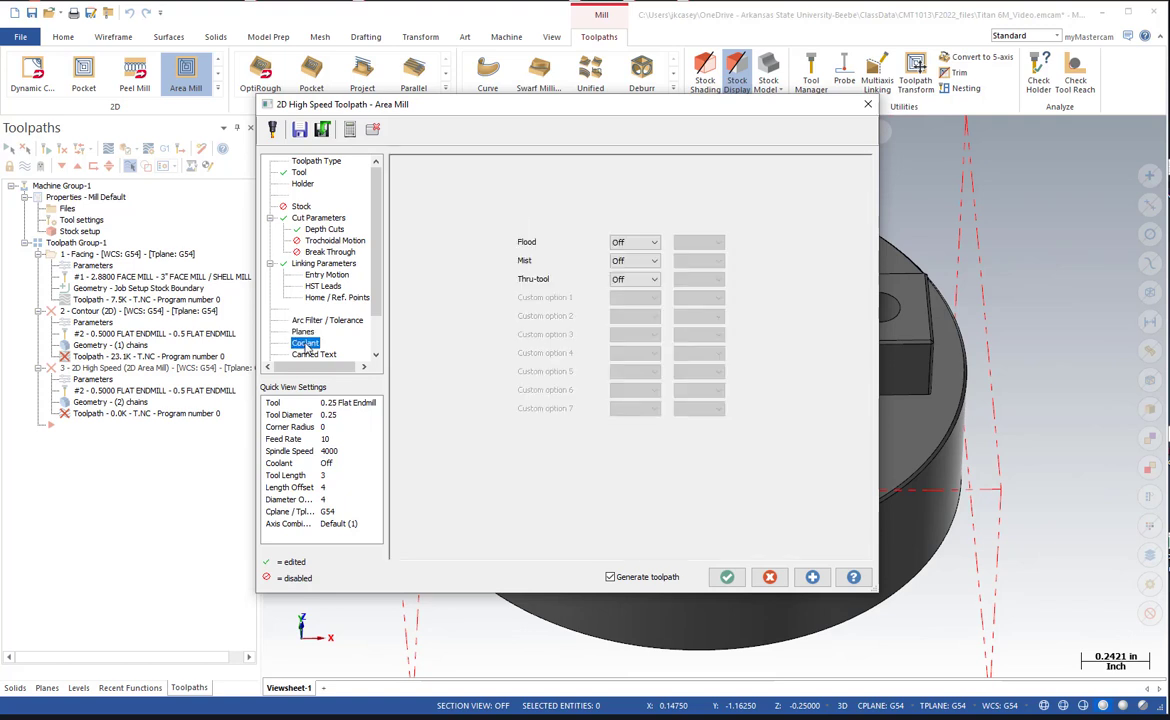
{"action": "left_click", "coordinate": [634, 242]}
{"action": "left_click", "coordinate": [625, 261]}
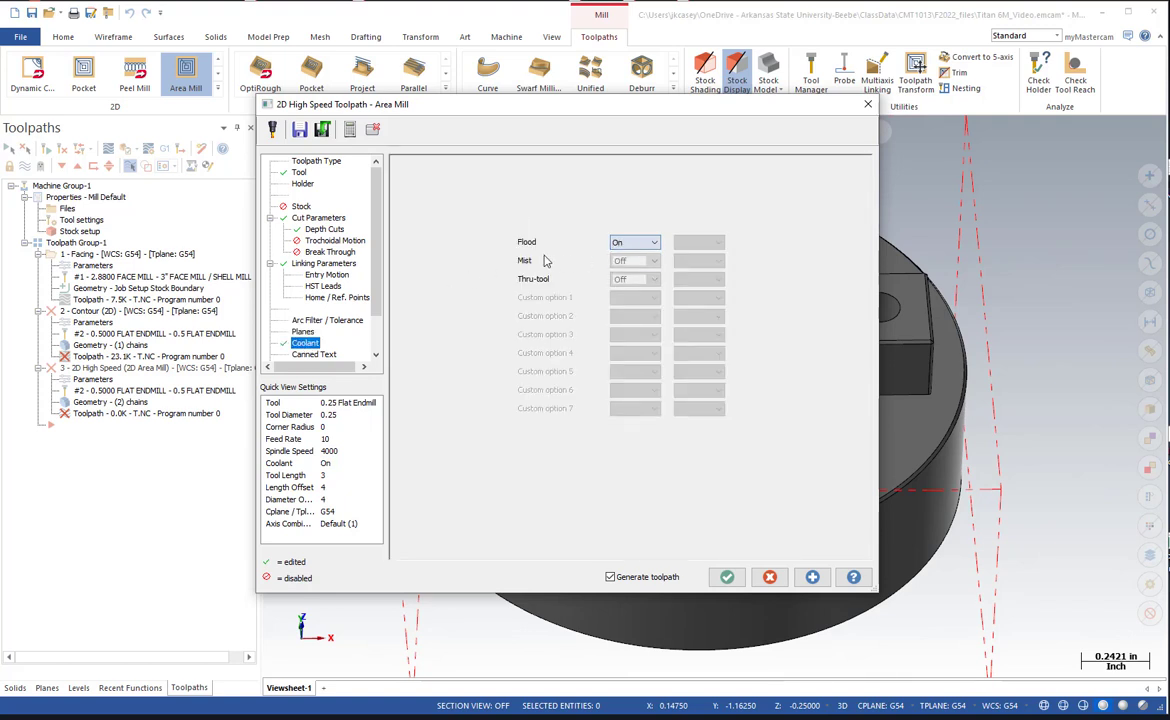
{"action": "left_click", "coordinate": [727, 578]}
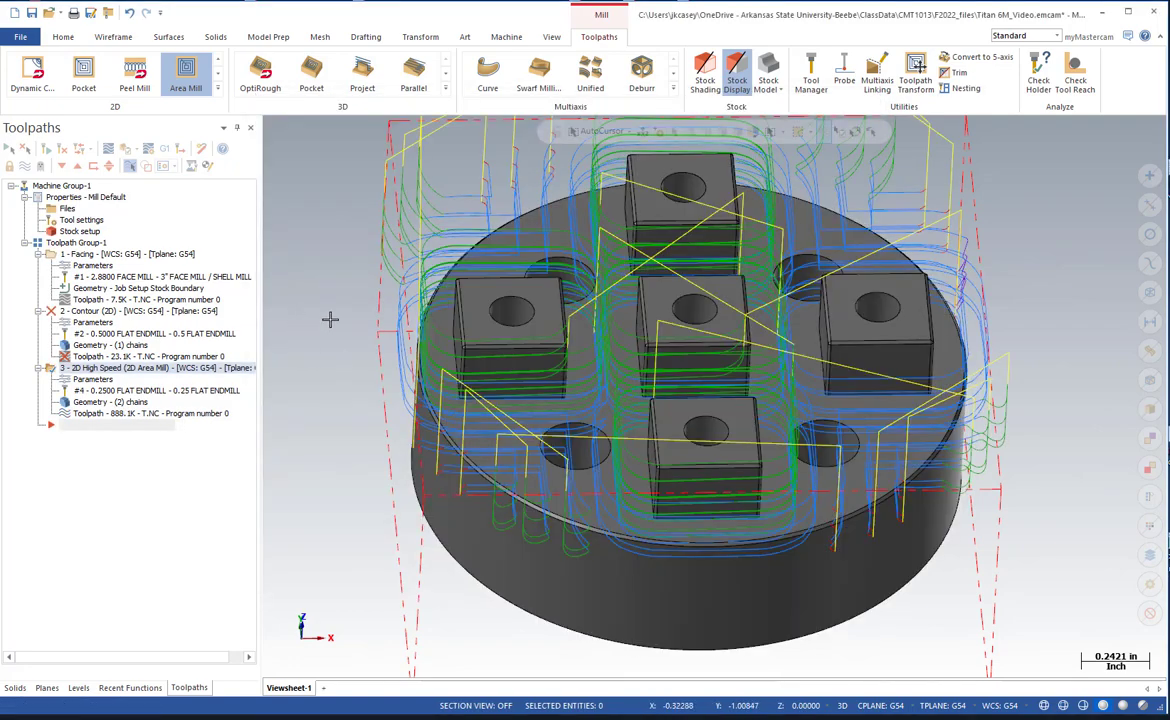
Inspect the new toolpath on the model, save the file, and play the Verify simulation of all operations.
{"action": "mouse_move", "coordinate": [329, 318]}
{"action": "middle_mouse_down"}
{"action": "mouse_move", "coordinate": [332, 386]}
{"action": "mouse_move", "coordinate": [339, 295]}
{"action": "middle_mouse_up"}
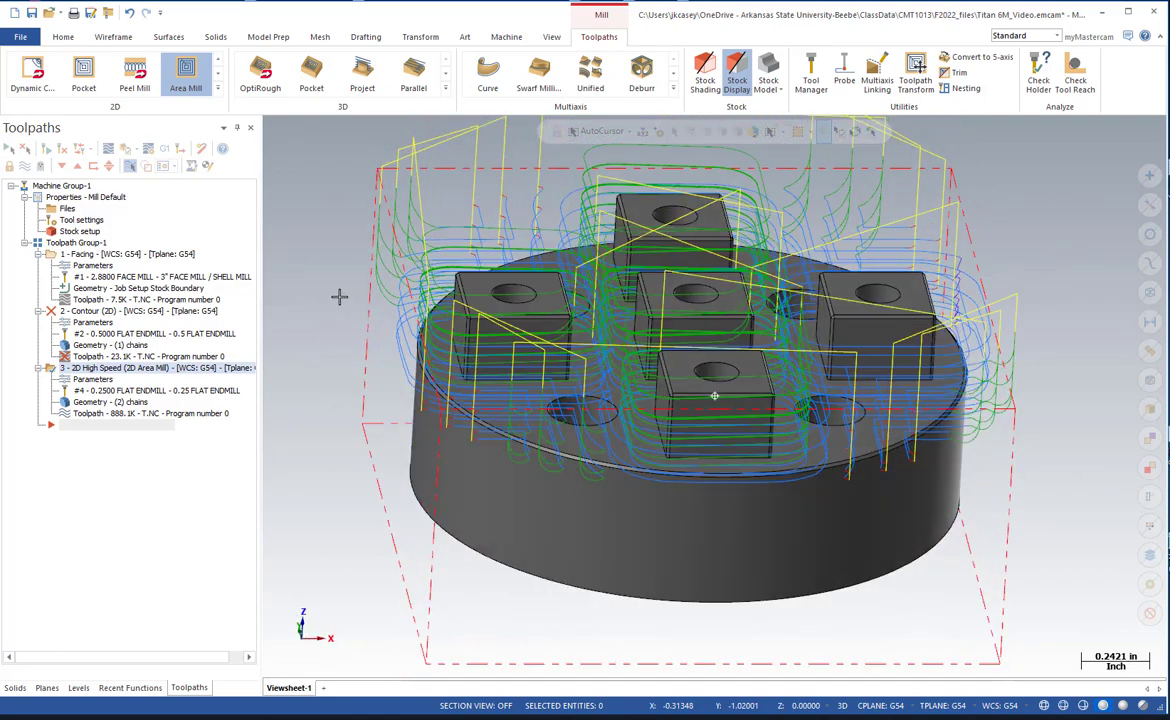
{"action": "left_click", "coordinate": [33, 13]}
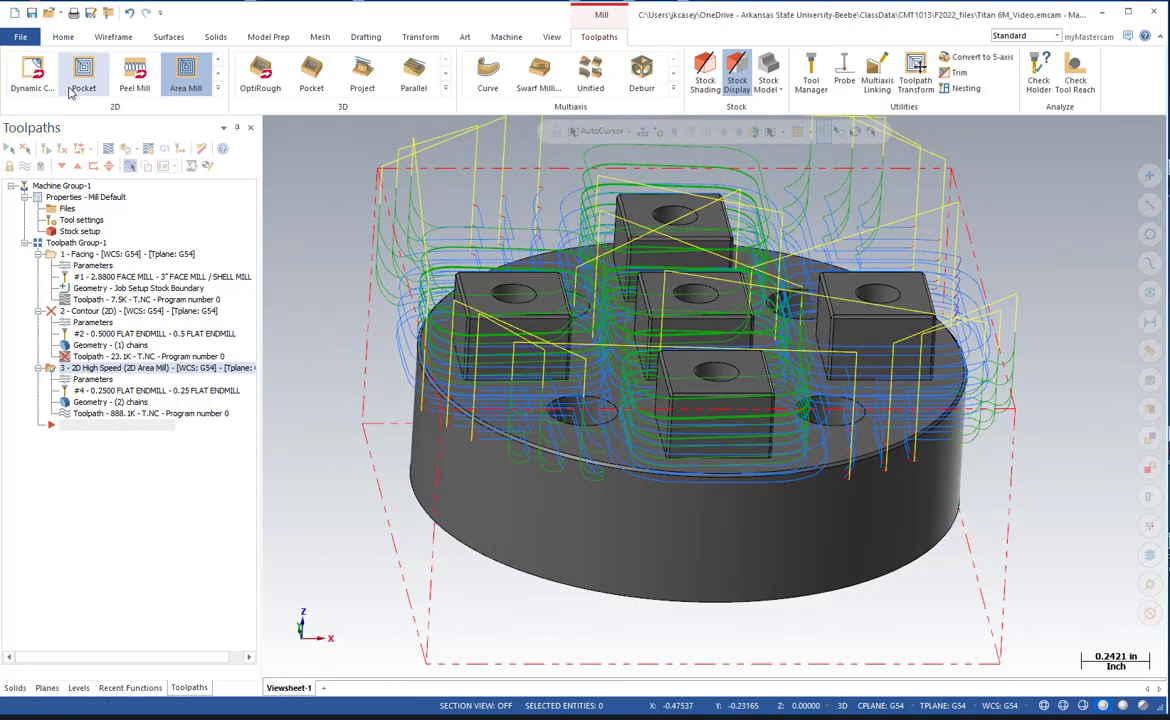
{"action": "left_click", "coordinate": [125, 148]}
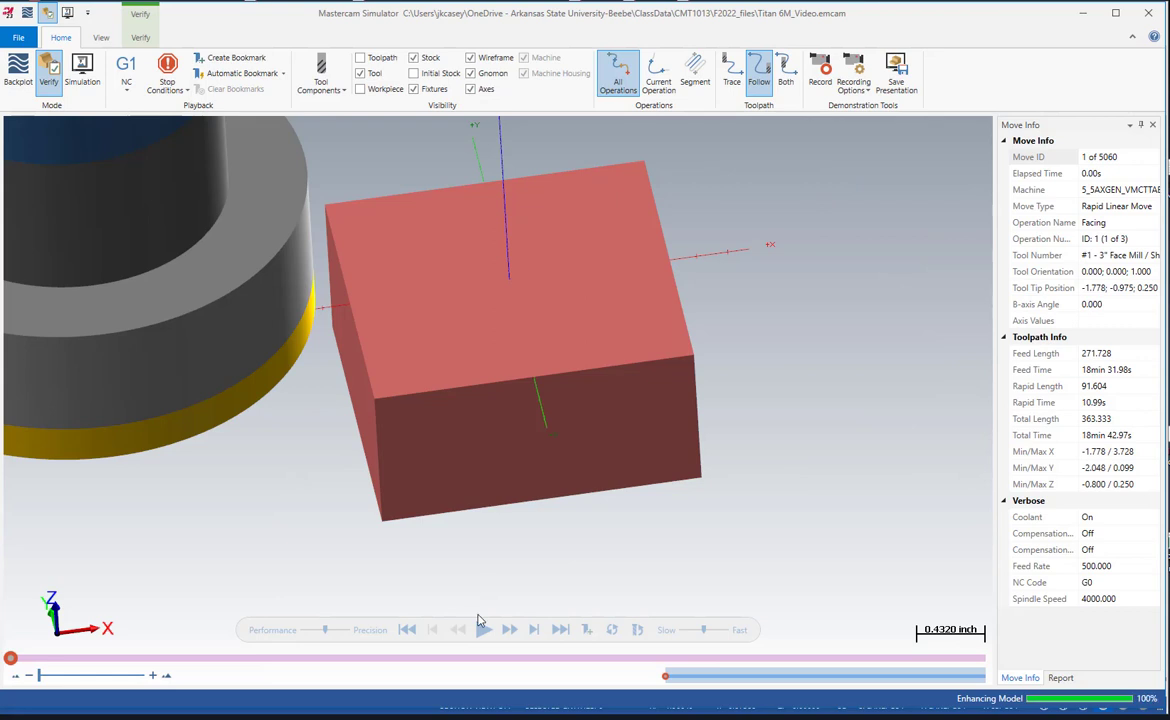
{"action": "left_click", "coordinate": [483, 629]}
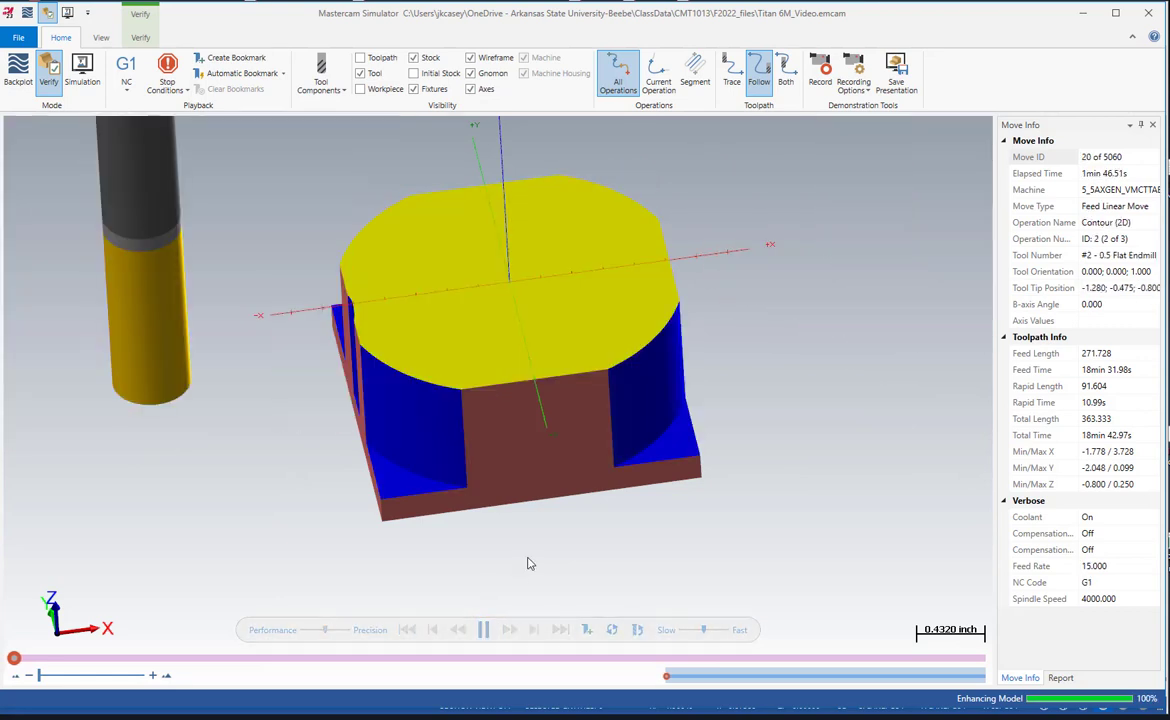
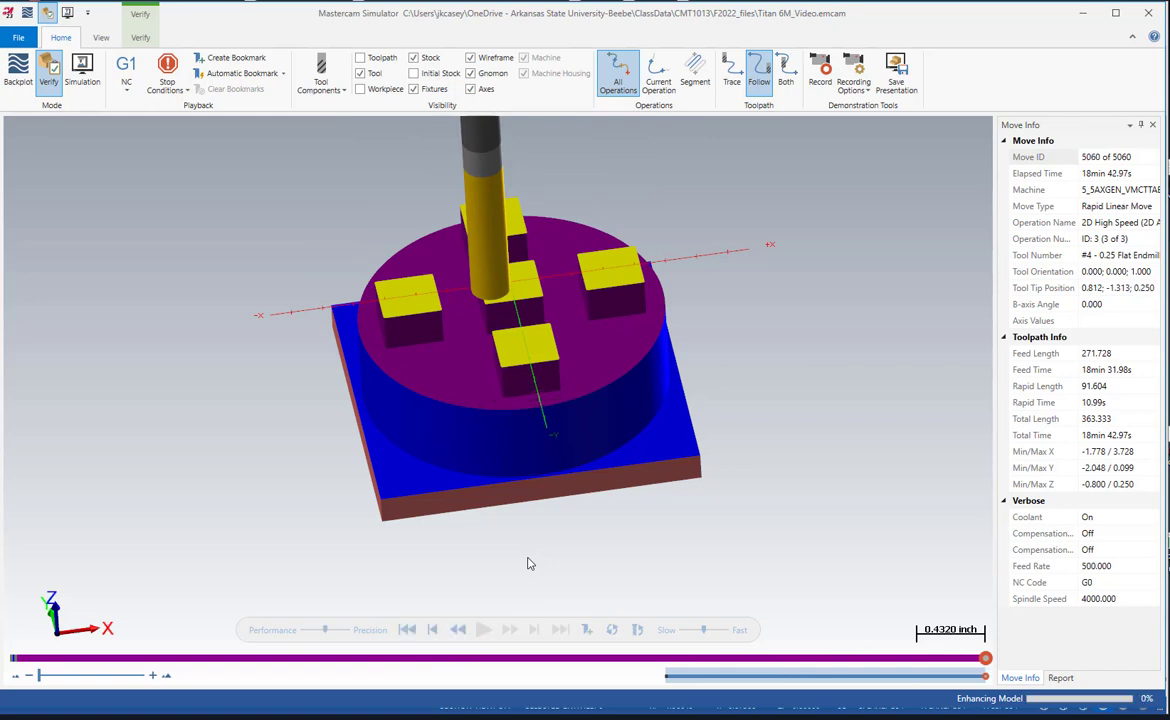
Examine the verified part, close the simulator, and hide the existing toolpaths on the model.
{"action": "middle_click_drag", "start_coordinate": [476, 422], "coordinate": [459, 453]}
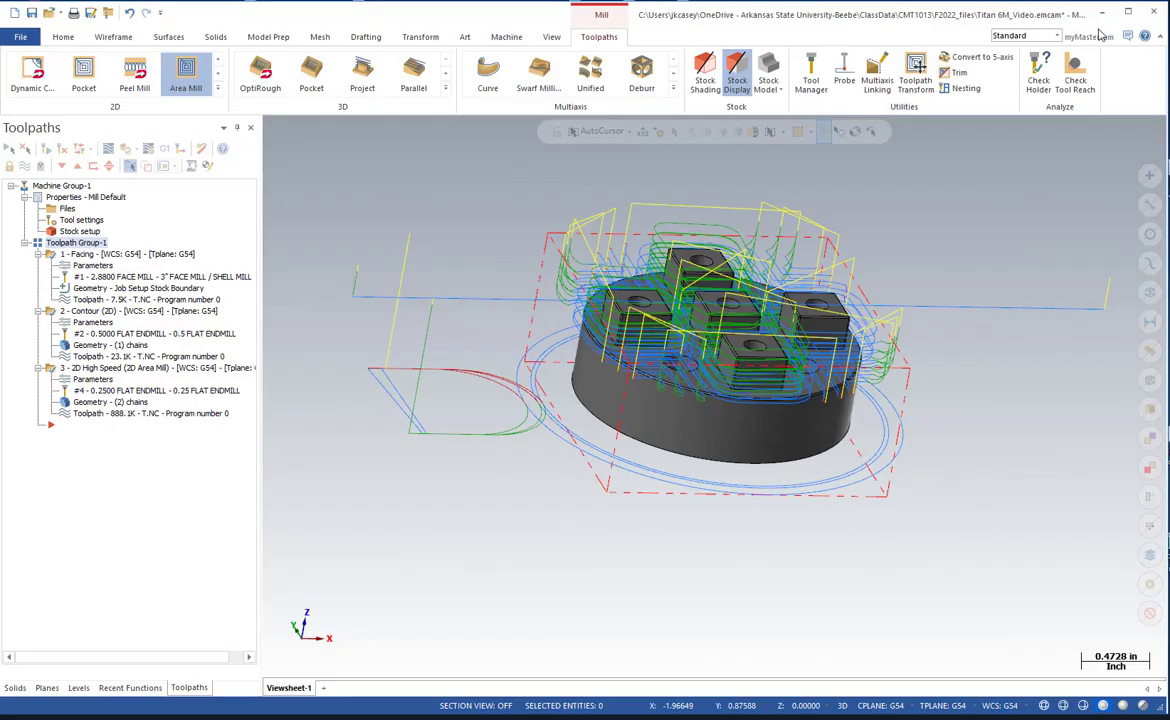
{"action": "left_click", "coordinate": [1147, 14]}
{"action": "left_click", "coordinate": [23, 168]}
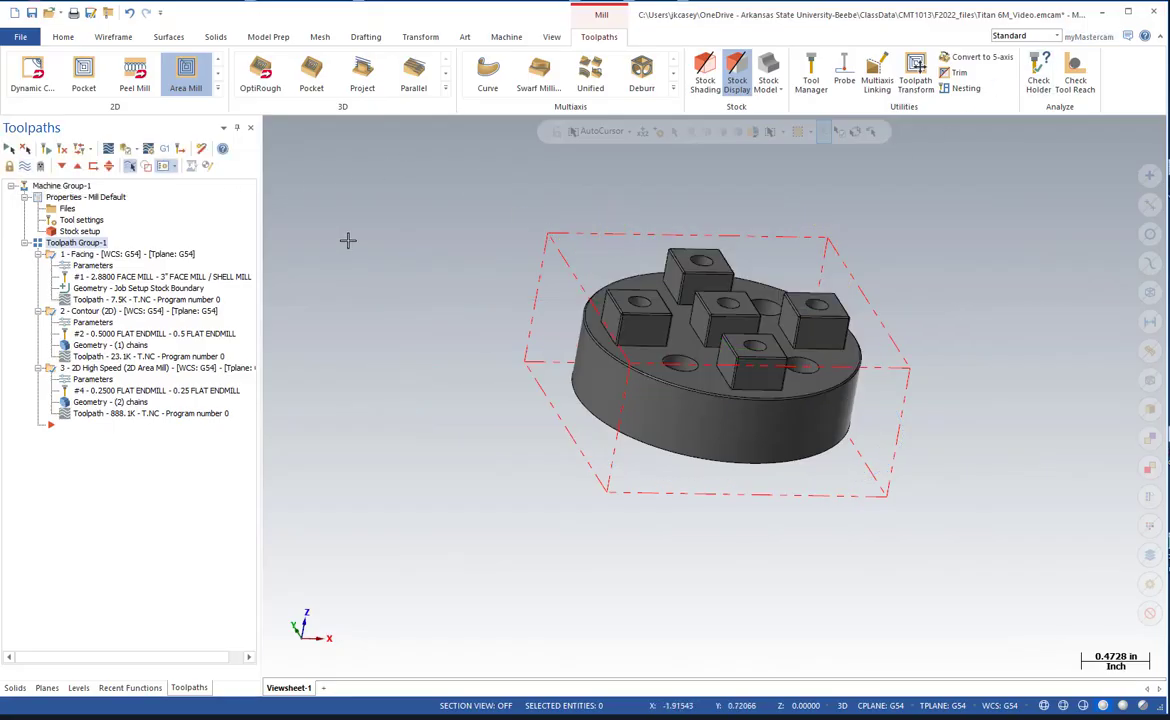
Start a Drill toolpath on the four 0.25 diameter holes in the disc face between the square bosses and accept the hole selection.
{"action": "middle_click_drag", "start_coordinate": [431, 284], "coordinate": [478, 285]}
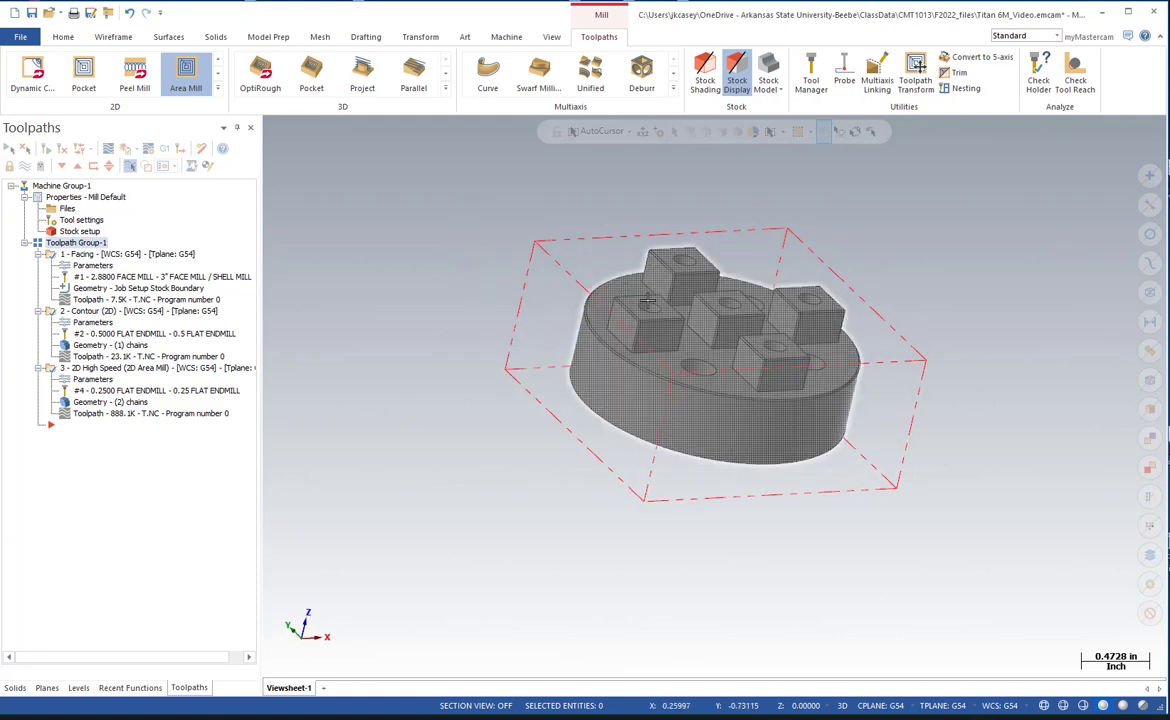
{"action": "scroll", "coordinate": [648, 312], "scroll_direction": "down", "scroll_amount": 1}
{"action": "scroll", "coordinate": [641, 367], "scroll_direction": "up", "scroll_amount": 2}
{"action": "middle_click_drag", "start_coordinate": [449, 368], "coordinate": [394, 368]}
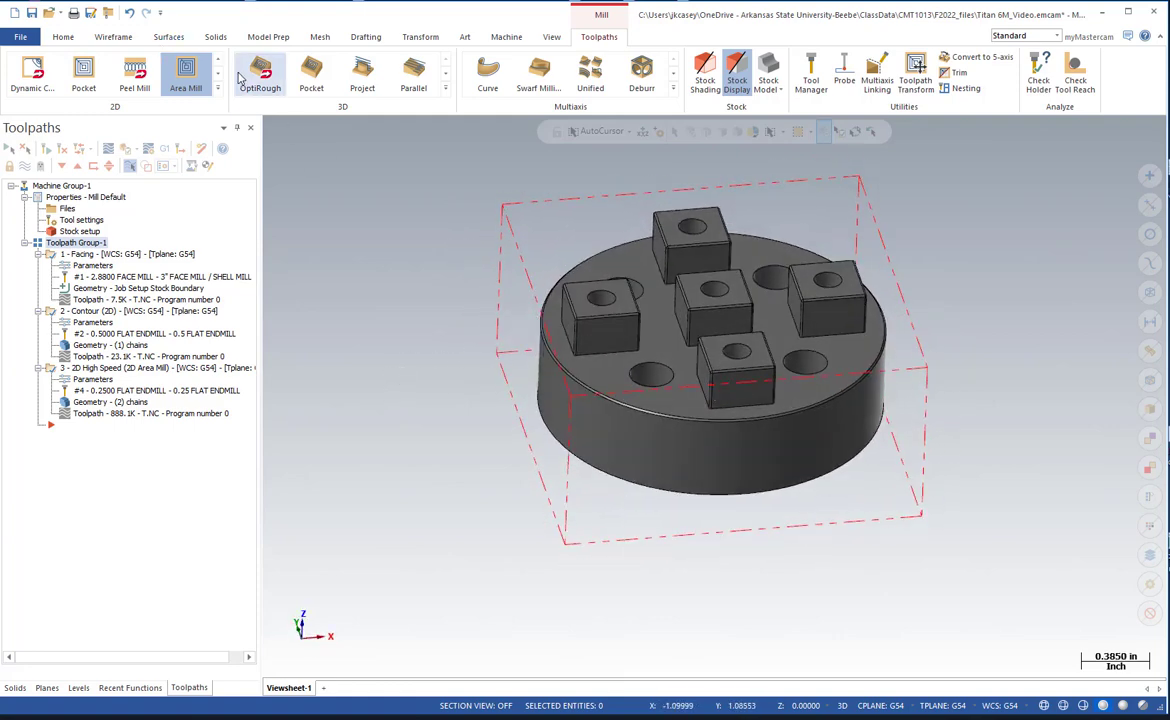
{"action": "left_click", "coordinate": [217, 88]}
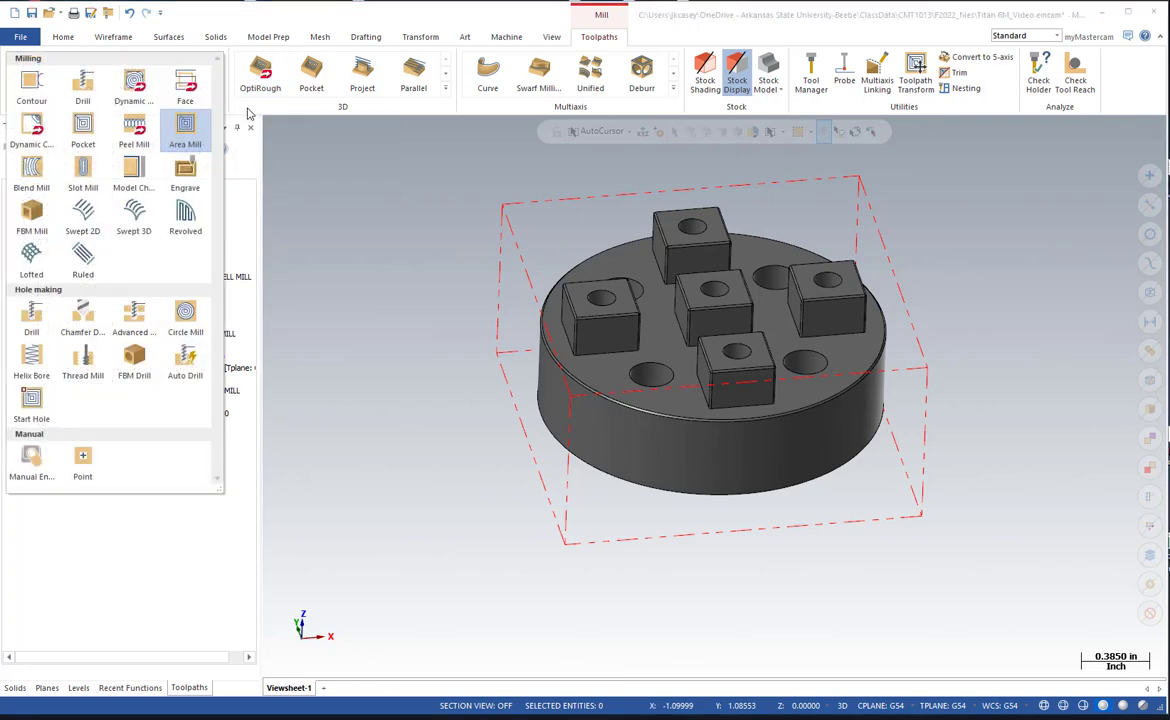
{"action": "left_click", "coordinate": [81, 88]}
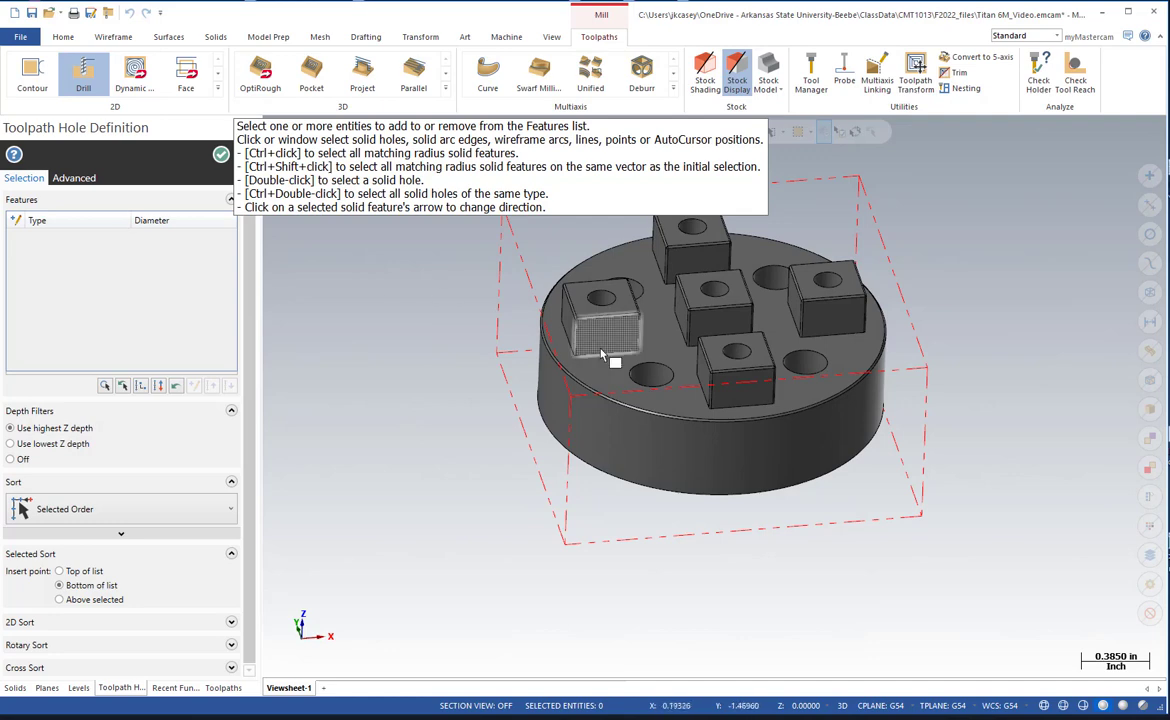
{"action": "left_click", "coordinate": [650, 372]}
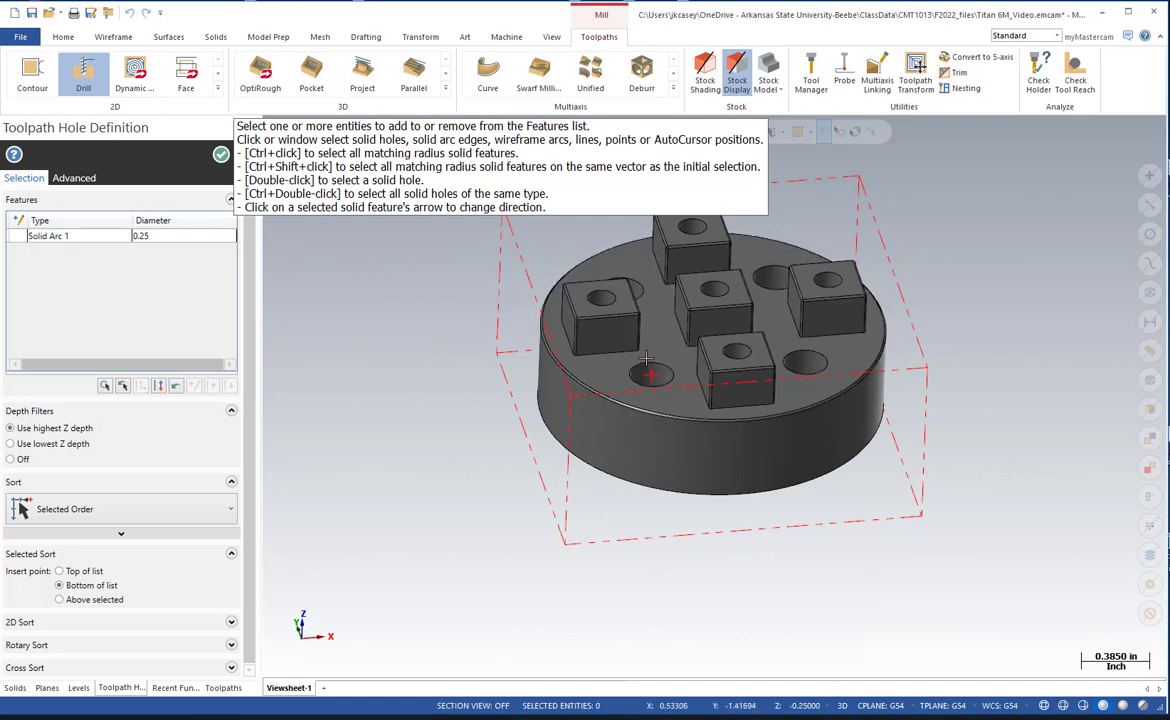
{"action": "left_click", "coordinate": [646, 295]}
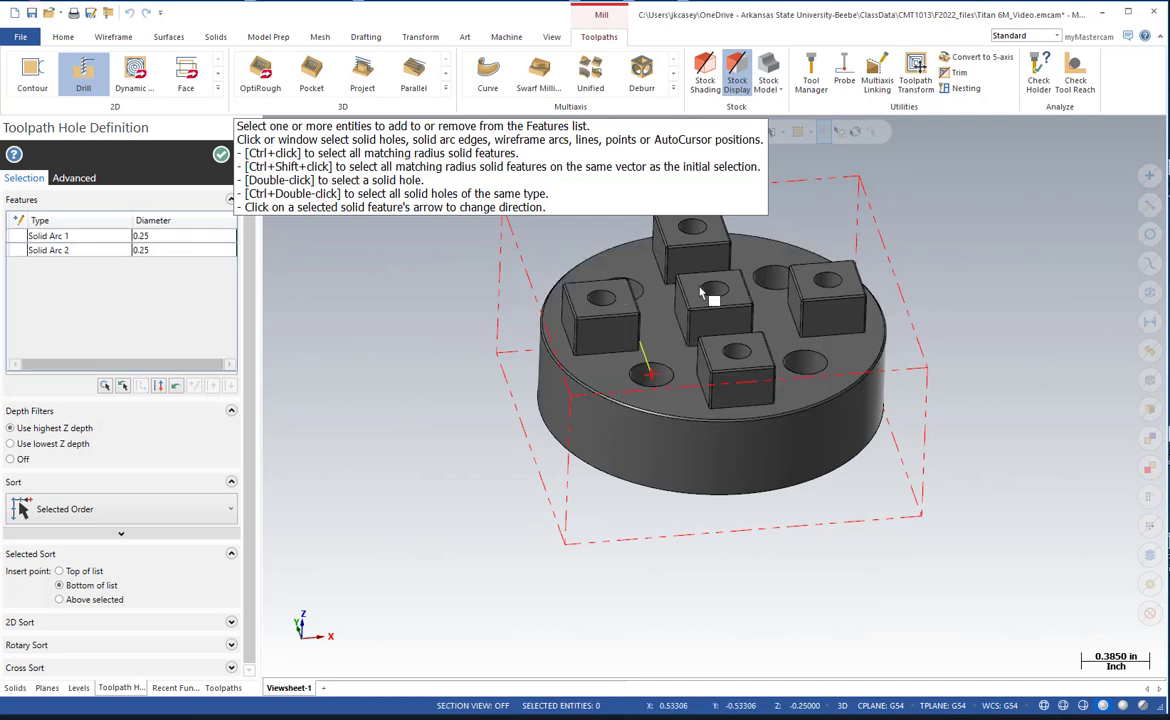
{"action": "left_click", "coordinate": [773, 278]}
{"action": "left_click", "coordinate": [806, 362]}
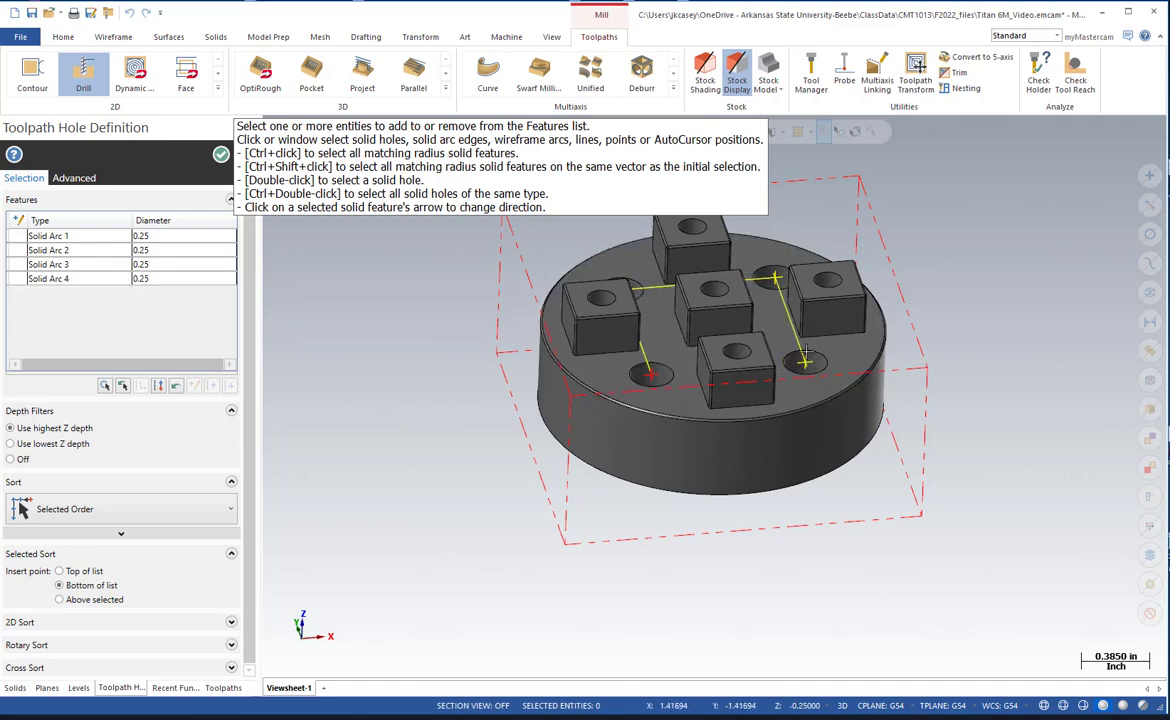
{"action": "left_click", "coordinate": [220, 154]}
Choose the Drill - 0.25 tool from the library and set spindle speed 1500 and feed rate 10.
{"action": "left_click", "coordinate": [299, 172]}
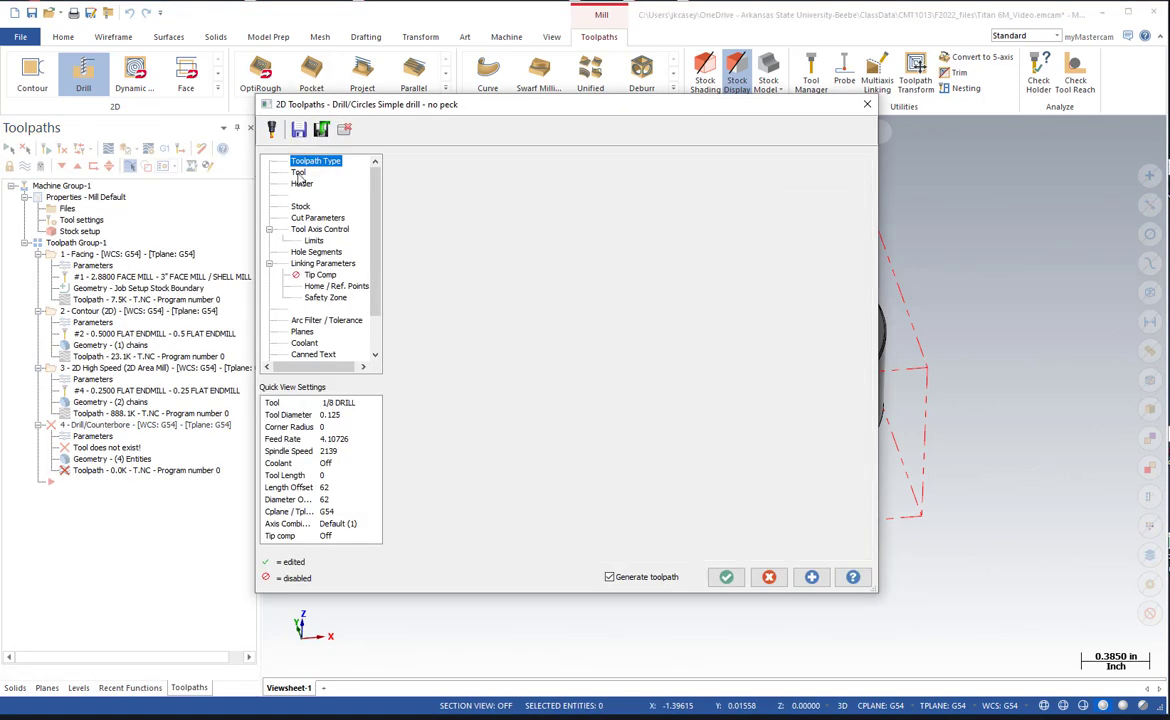
{"action": "left_click", "coordinate": [445, 316]}
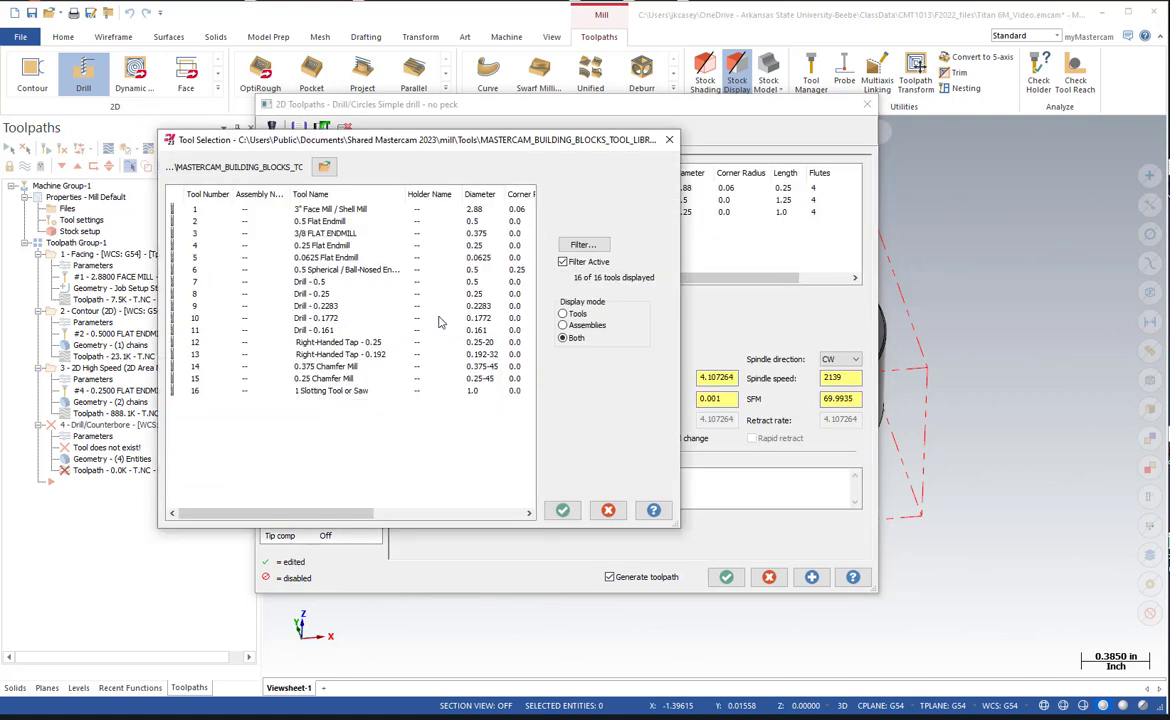
{"action": "left_click", "coordinate": [327, 294]}
{"action": "left_click", "coordinate": [562, 510]}
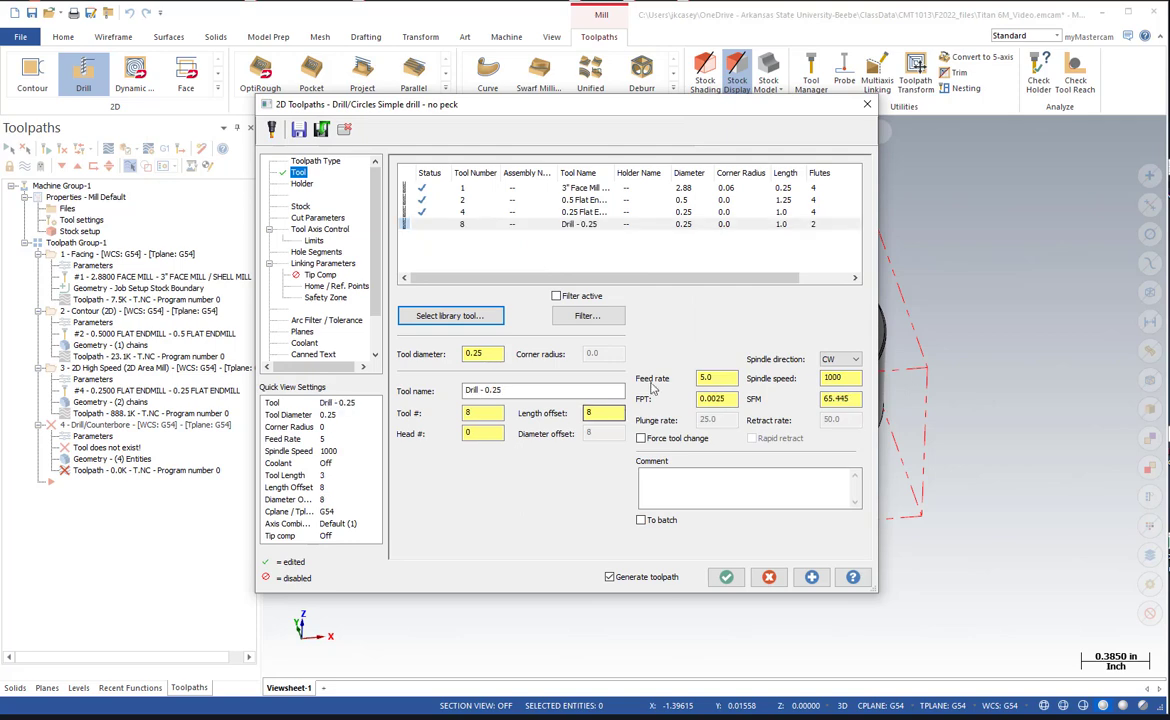
{"action": "left_click_drag", "start_coordinate": [859, 379], "coordinate": [657, 372]}
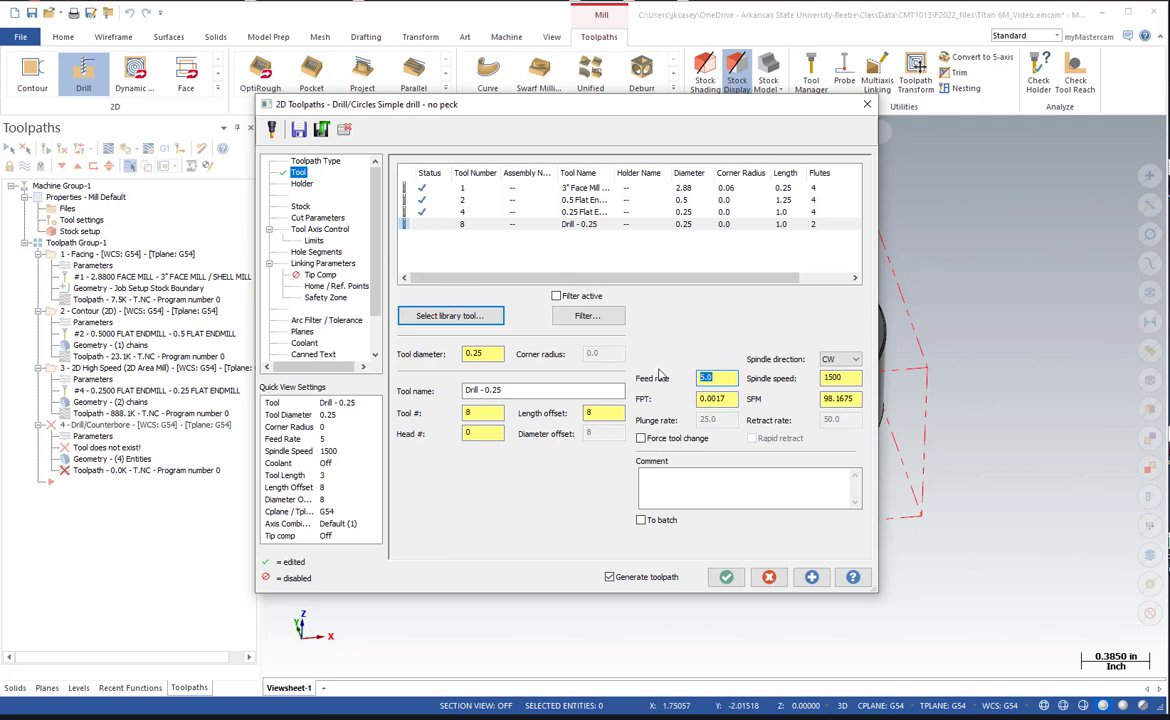
{"action": "type", "text": "10"}
Set the drilling depth to -0.8, add the drill tip allowance with the Depth Calculator, and make retract, top of stock and depth absolute.
{"action": "left_click", "coordinate": [318, 263]}
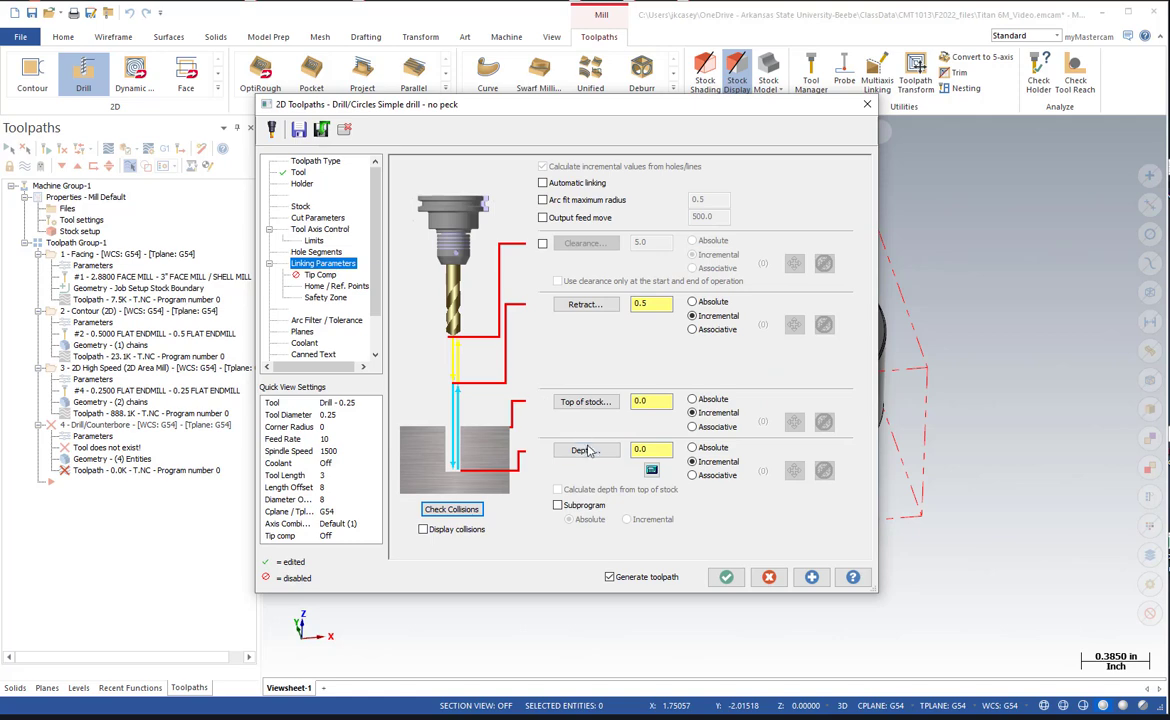
{"action": "left_click", "coordinate": [656, 450]}
{"action": "double_click", "coordinate": [655, 450]}
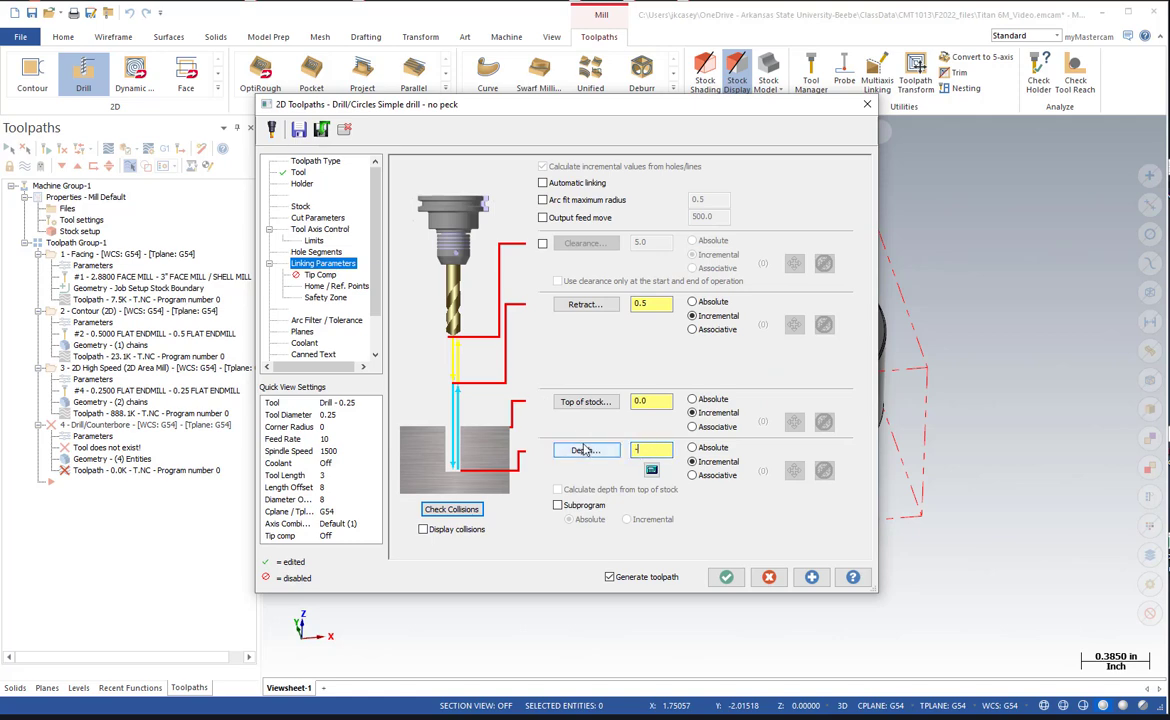
{"action": "left_click", "coordinate": [651, 469]}
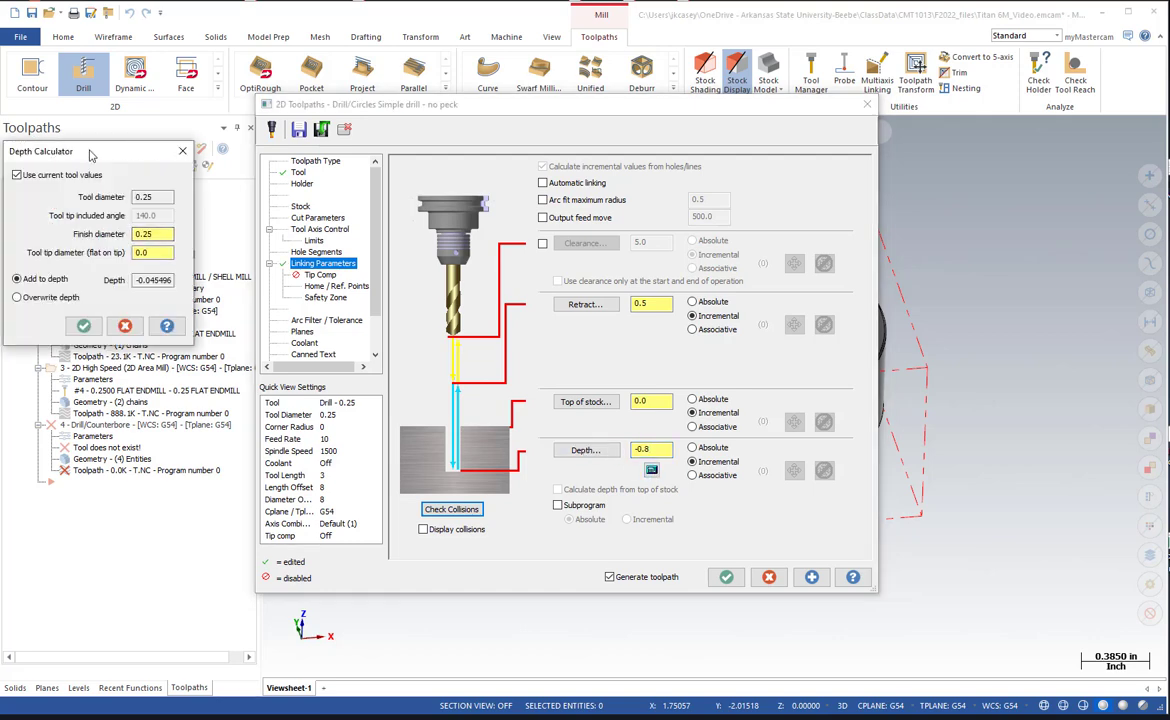
{"action": "left_click_drag", "start_coordinate": [90, 155], "coordinate": [517, 224]}
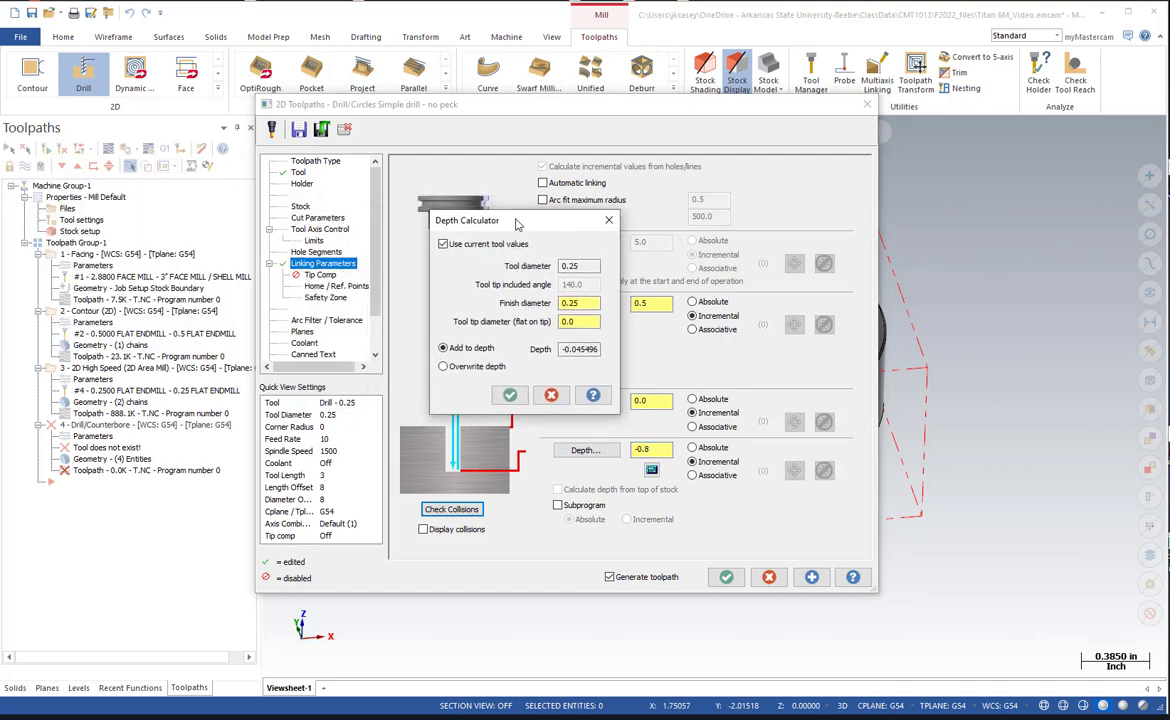
{"action": "left_click", "coordinate": [510, 395]}
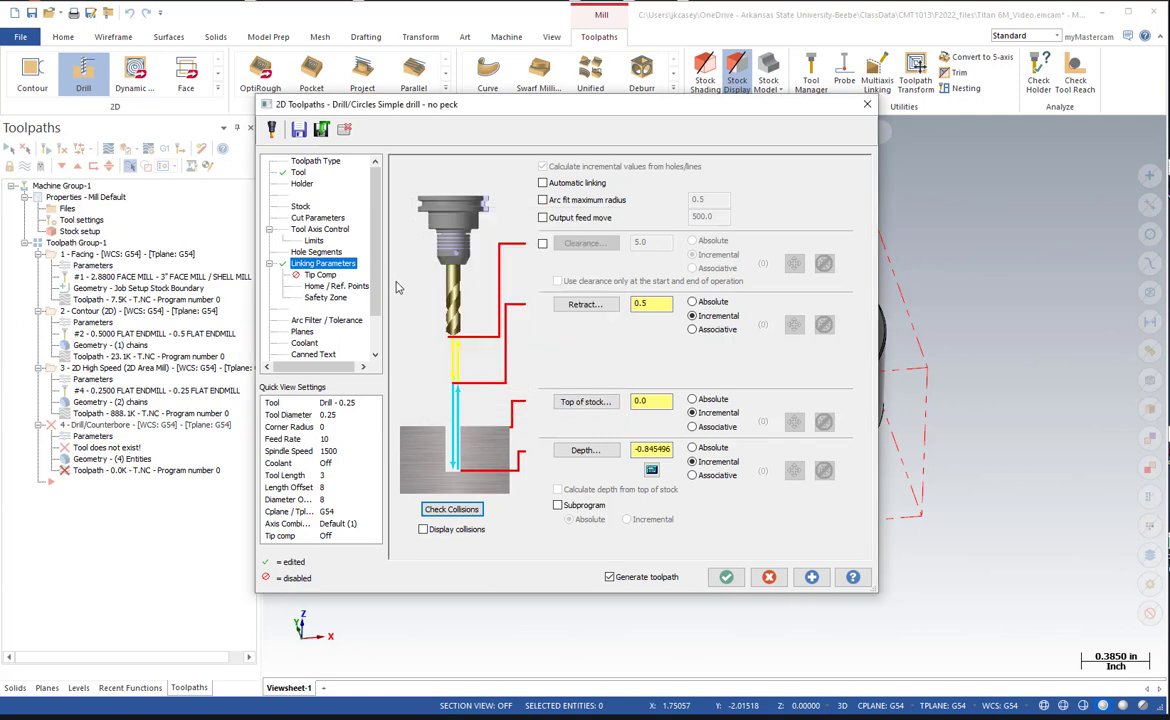
{"action": "left_click", "coordinate": [691, 302]}
{"action": "left_click", "coordinate": [692, 399]}
Check the drill toolpath's planes and turn flood coolant on.
{"action": "left_click", "coordinate": [302, 331]}
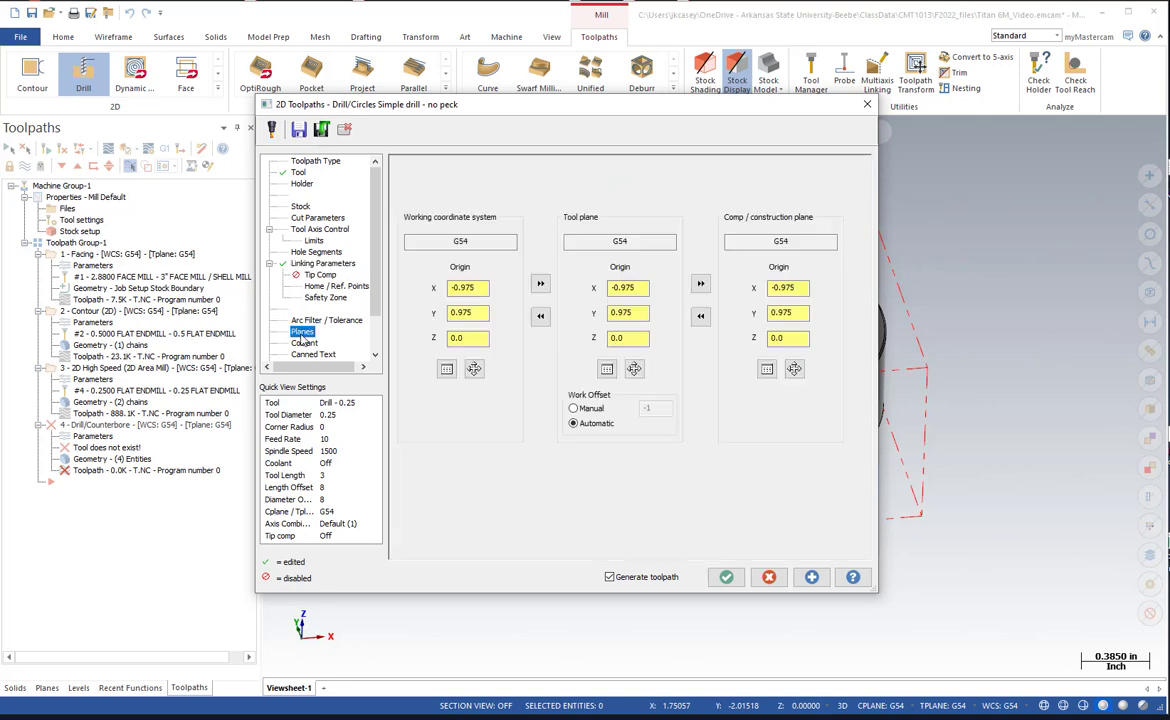
{"action": "left_click", "coordinate": [303, 343]}
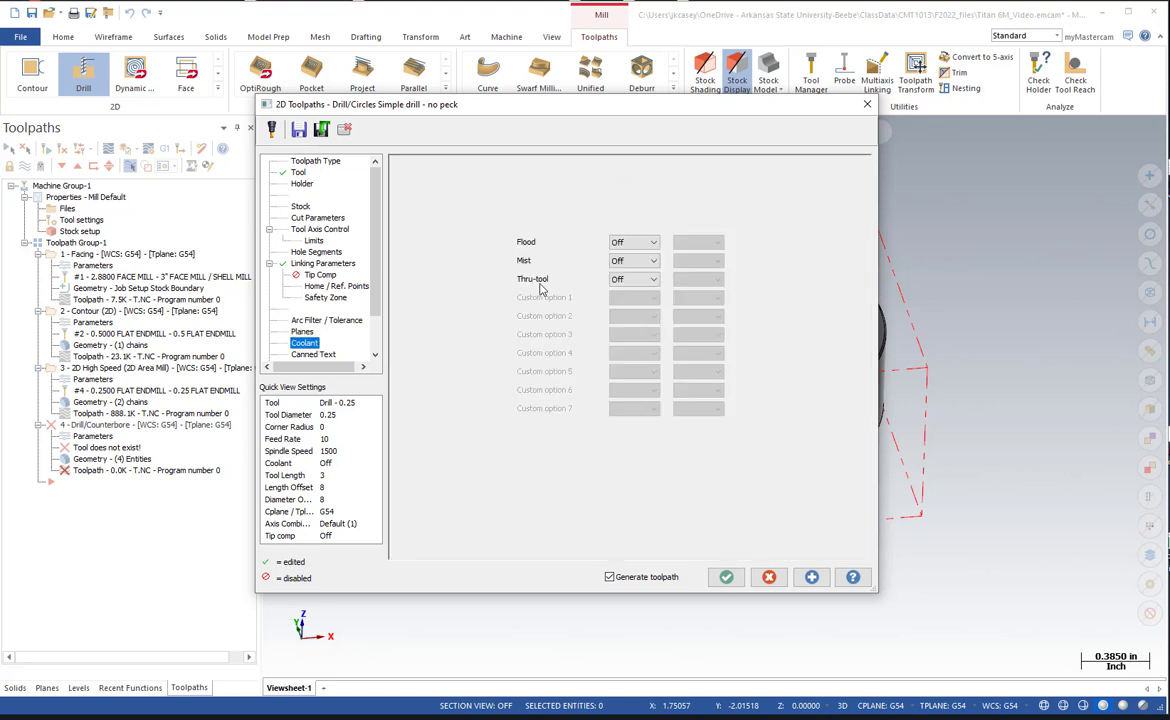
{"action": "left_click", "coordinate": [622, 243]}
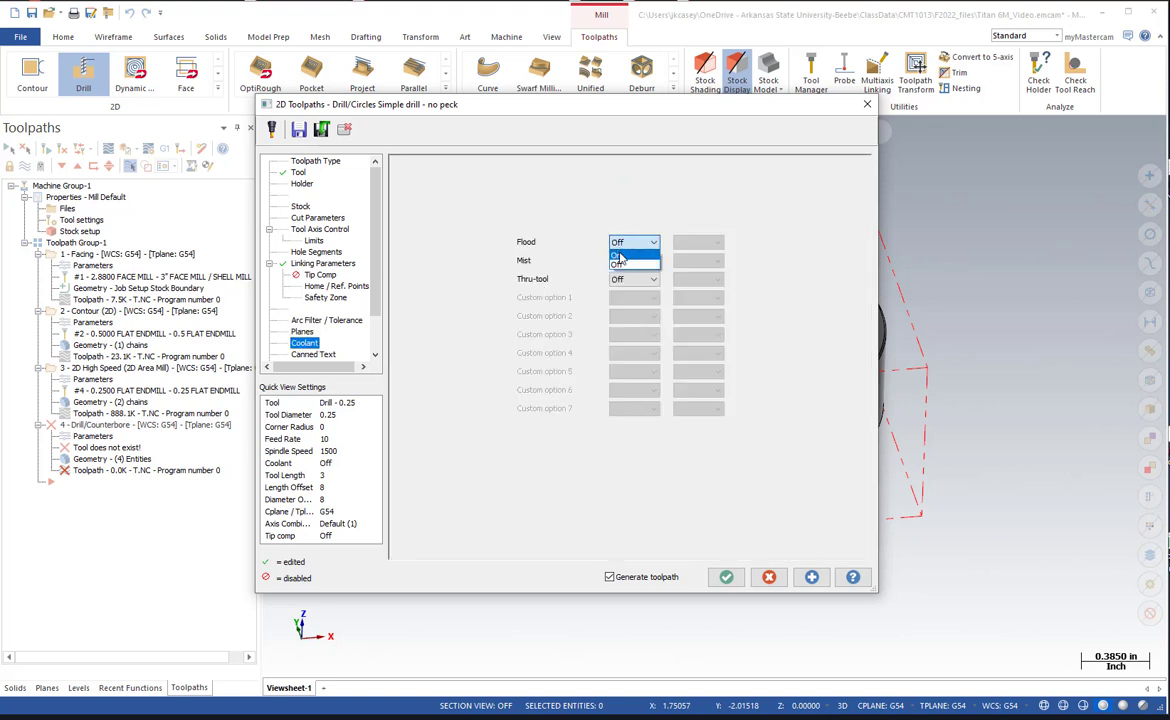
{"action": "left_click", "coordinate": [620, 257]}
Set the retract height to 0.25, generate the drill toolpath, and inspect it on the model.
{"action": "left_click", "coordinate": [328, 265]}
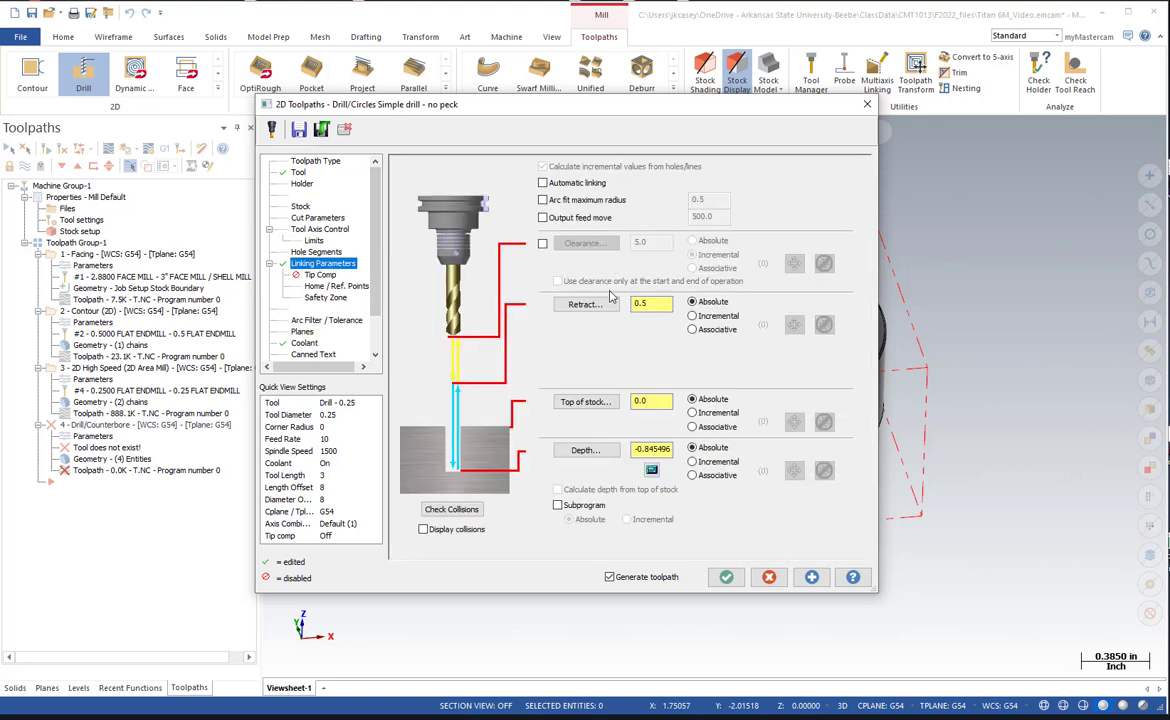
{"action": "left_click", "coordinate": [655, 303]}
{"action": "key", "text": "Left"}
{"action": "type", "text": "2"}
{"action": "left_click", "coordinate": [727, 577]}
{"action": "middle_click_drag", "start_coordinate": [638, 468], "coordinate": [440, 340]}
{"action": "scroll", "coordinate": [663, 505], "scroll_direction": "up", "scroll_amount": 5}
{"action": "scroll", "coordinate": [679, 515], "scroll_direction": "down", "scroll_amount": 4}
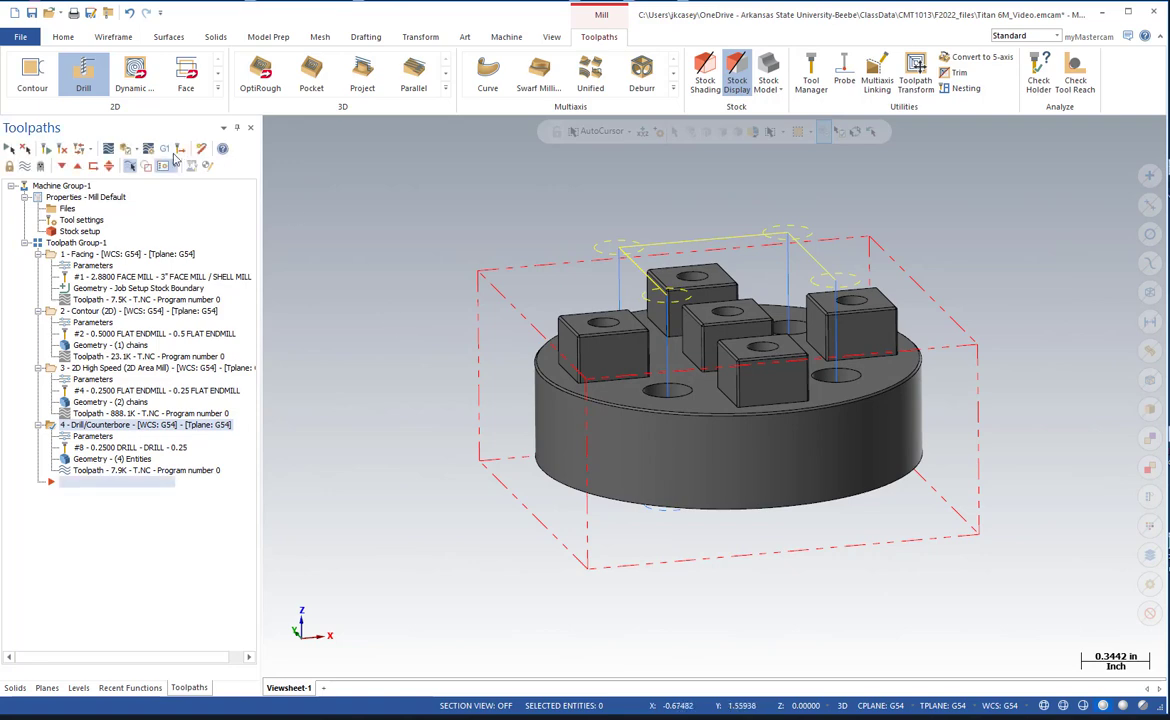
Start a second Drill toolpath on the five holes in the tops of the square bosses and accept the hole selection.
{"action": "left_click", "coordinate": [84, 74]}
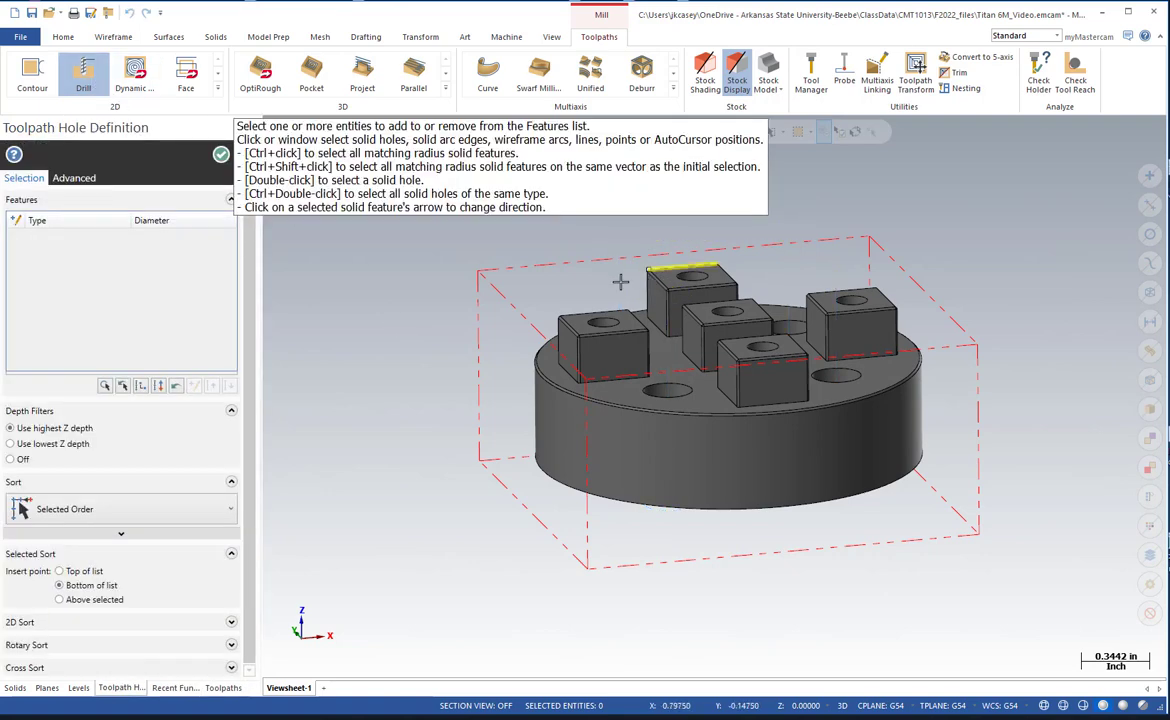
{"action": "middle_click_drag", "start_coordinate": [619, 277], "coordinate": [598, 337]}
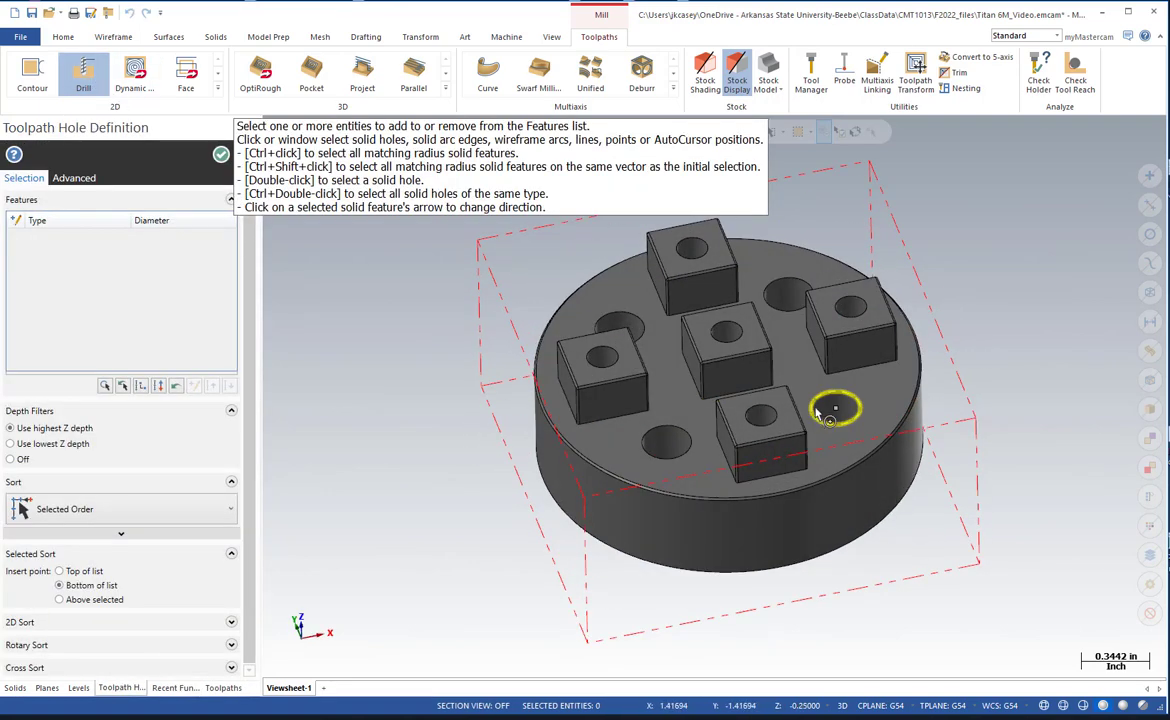
{"action": "left_click", "coordinate": [760, 413]}
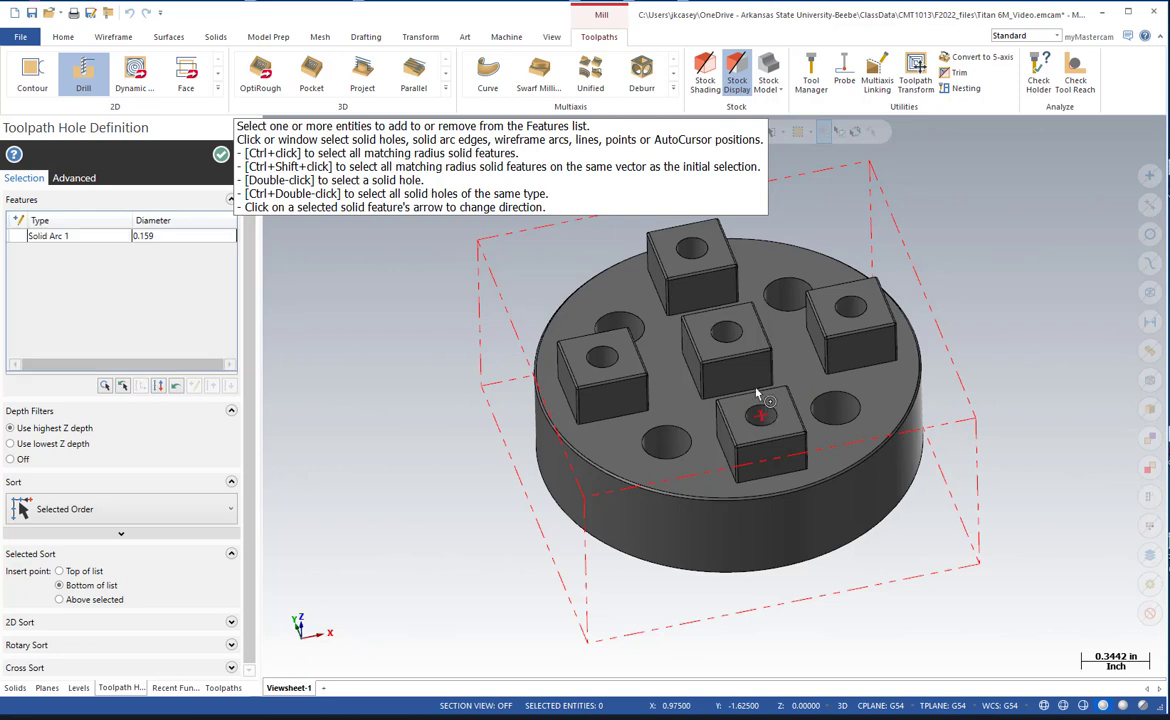
{"action": "left_click", "coordinate": [740, 342]}
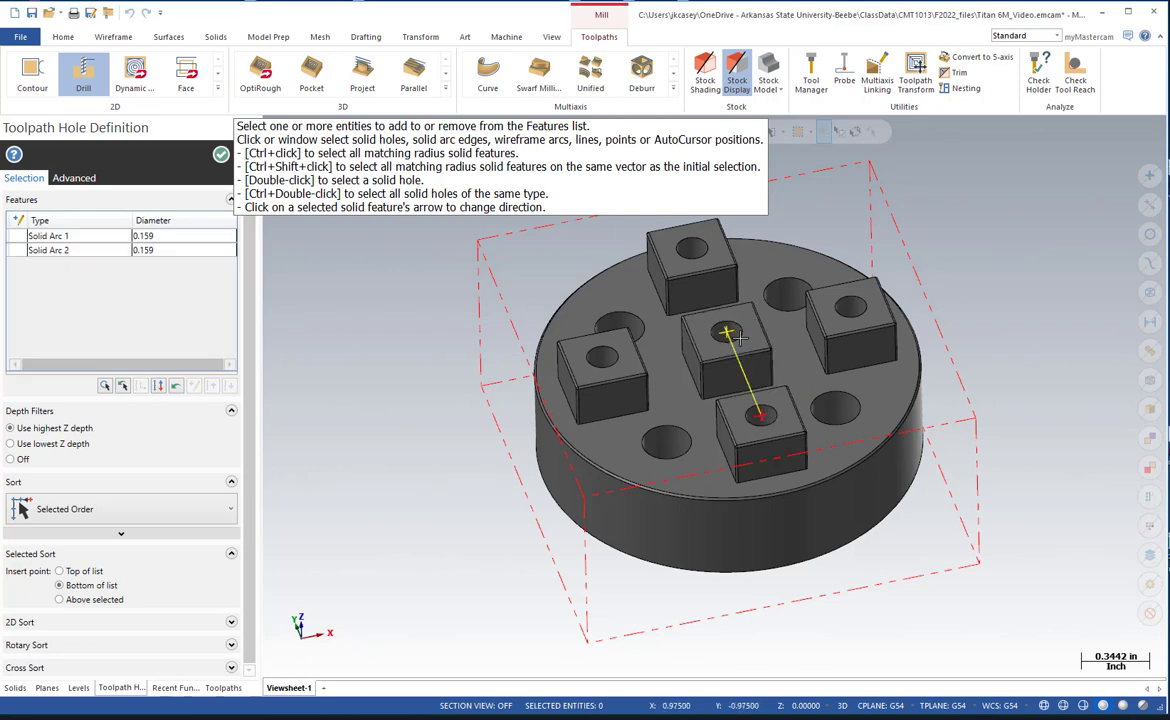
{"action": "left_click", "coordinate": [612, 349]}
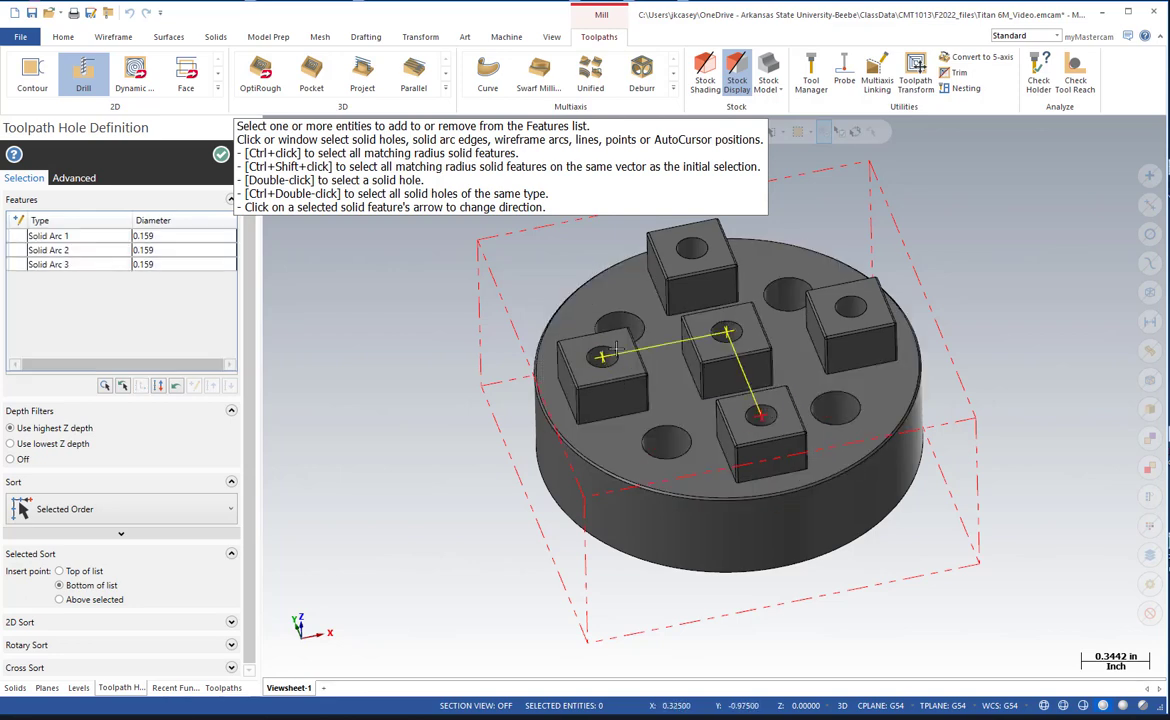
{"action": "left_click", "coordinate": [690, 247]}
{"action": "left_click", "coordinate": [832, 307]}
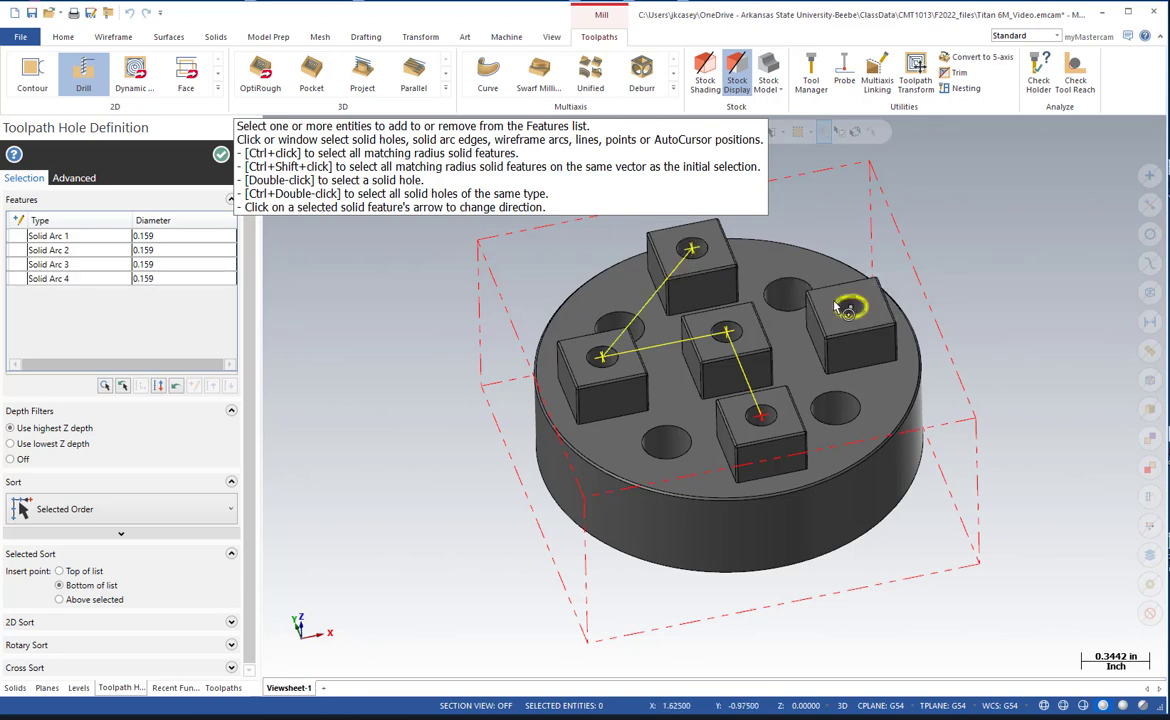
{"action": "middle_click_drag", "start_coordinate": [811, 312], "coordinate": [757, 332]}
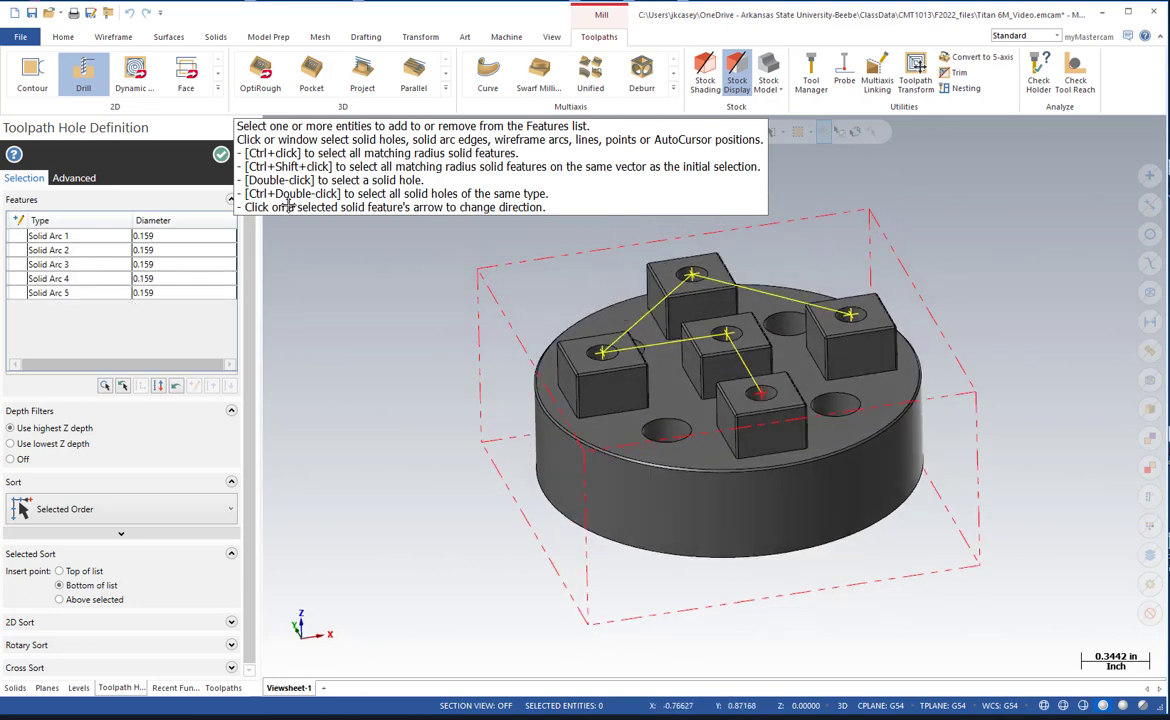
{"action": "left_click", "coordinate": [218, 161]}
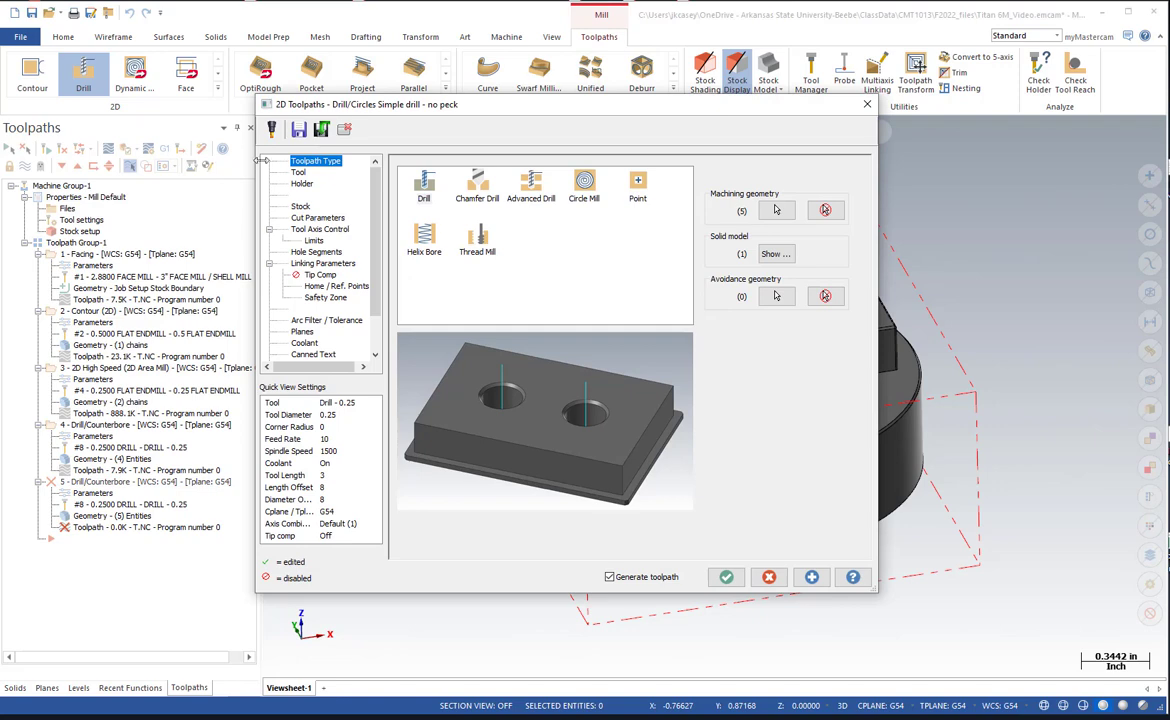
Choose the Drill - 0.25 tool from the library for the boss hole toolpath.
{"action": "left_click", "coordinate": [298, 173]}
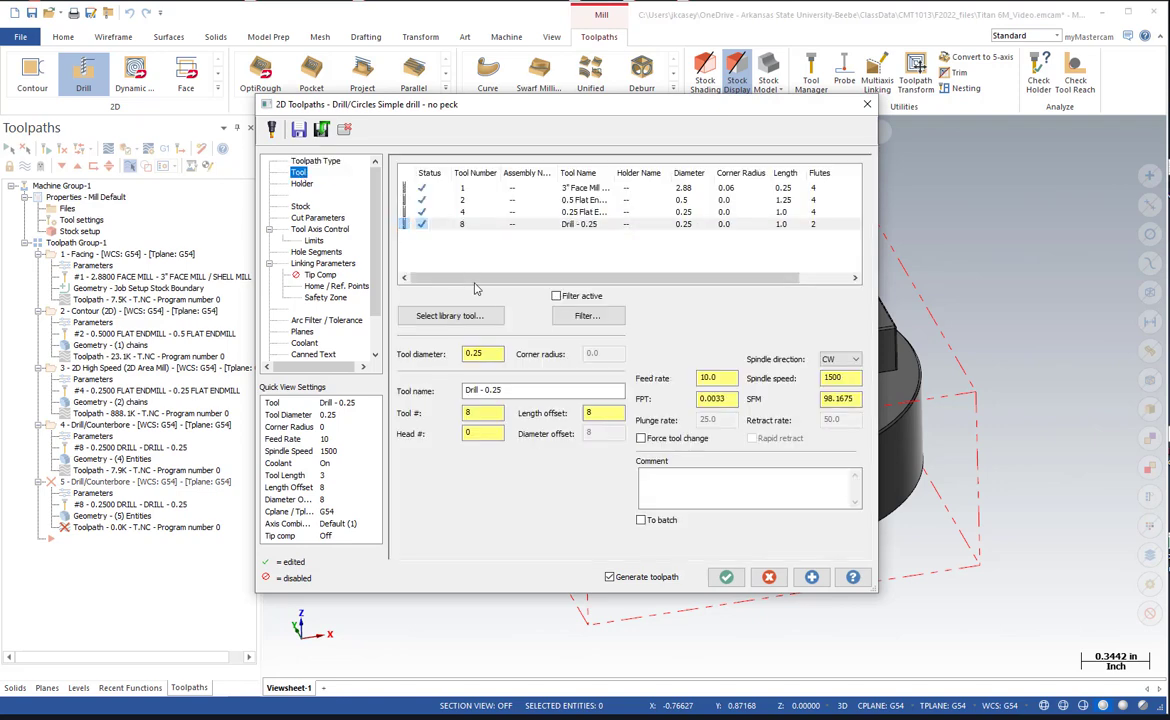
{"action": "left_click", "coordinate": [455, 316]}
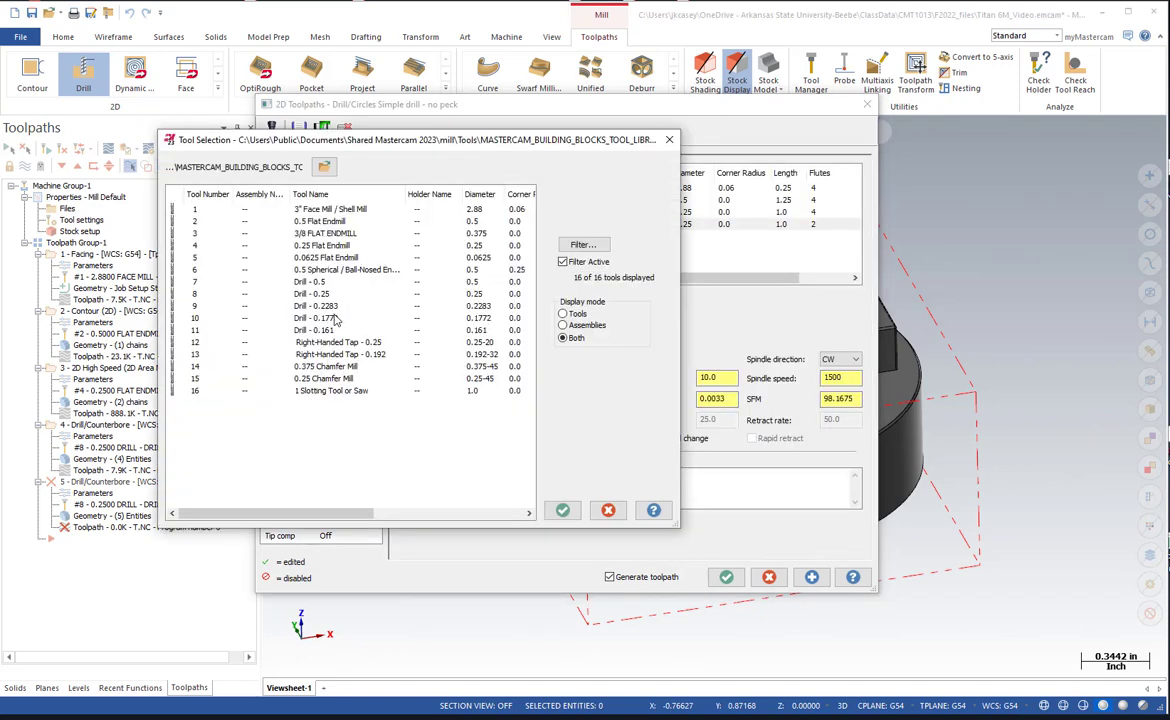
{"action": "left_click", "coordinate": [310, 293]}
{"action": "left_click", "coordinate": [562, 510]}
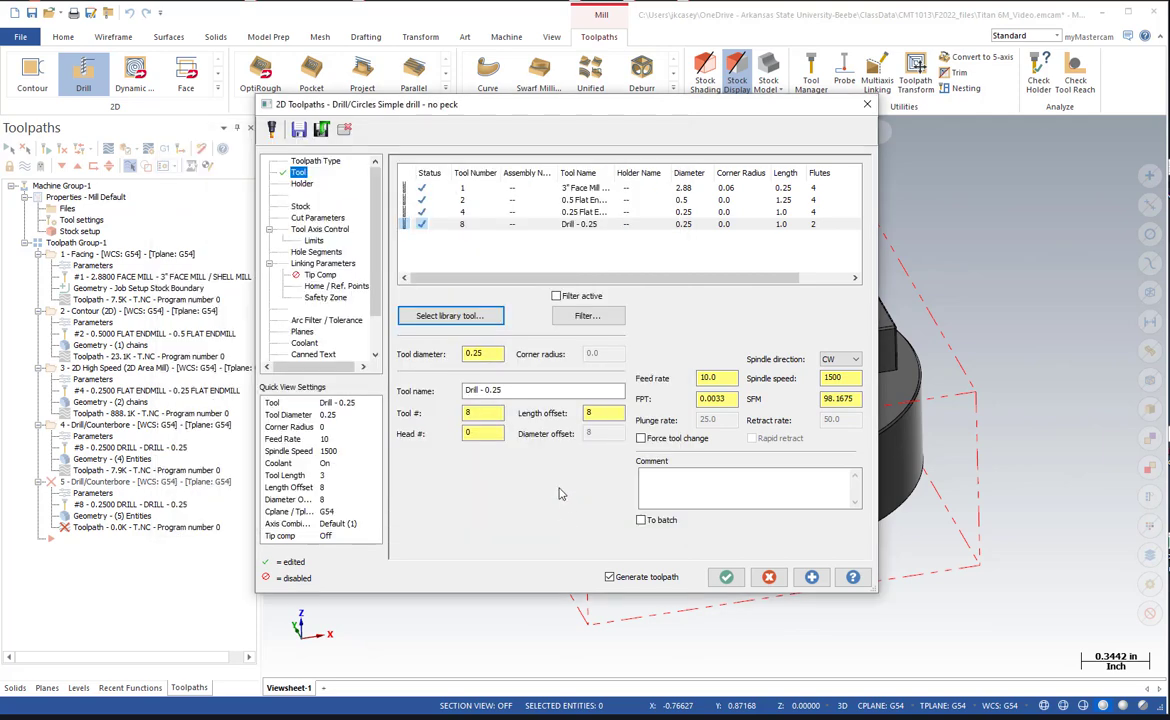
Switch the boss hole toolpath to the Drill - 0.1772 tool with a spindle speed of 1500 and a feed rate of 10.
{"action": "left_click_drag", "start_coordinate": [843, 381], "coordinate": [798, 379]}
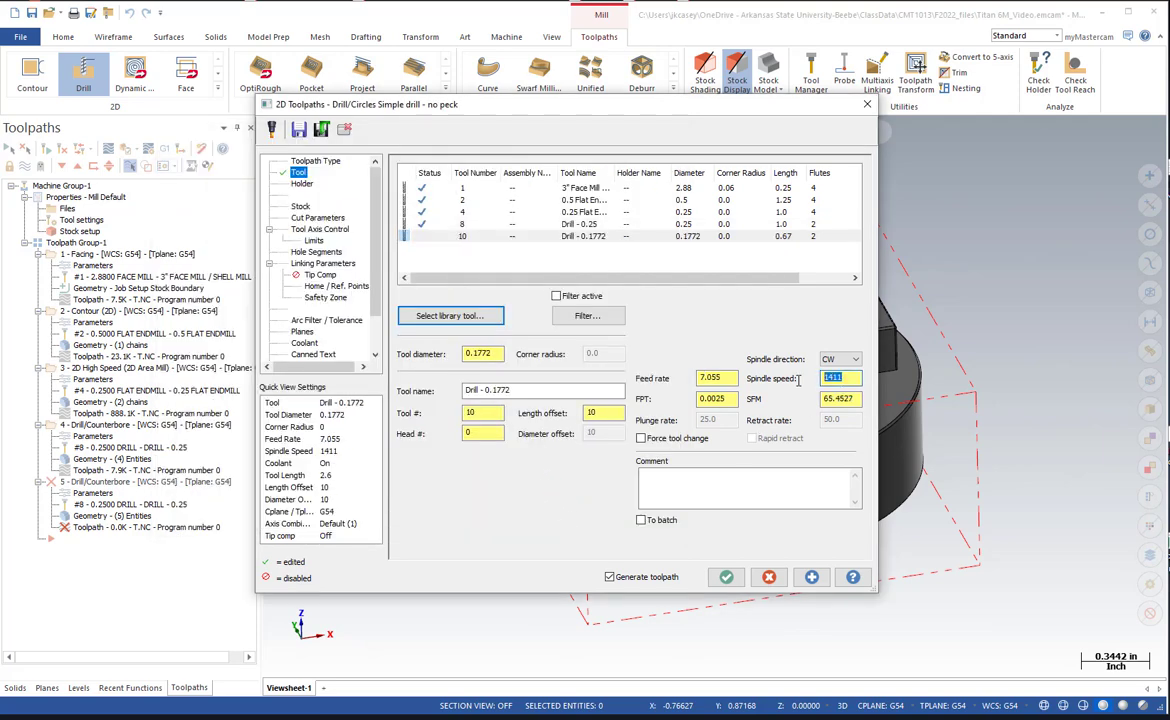
{"action": "double_click", "coordinate": [732, 377]}
{"action": "type", "text": "10"}
{"action": "key", "text": "Tab"}
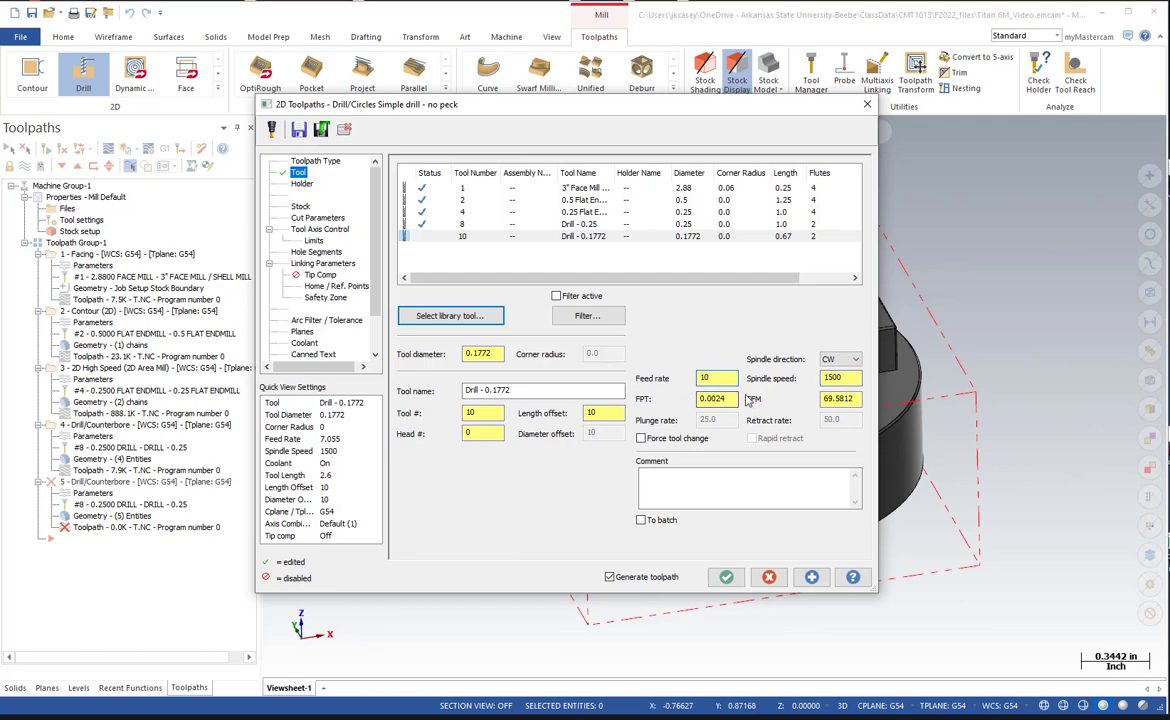
{"action": "left_click", "coordinate": [729, 397]}
Set the drilling cycle of the boss hole toolpath to Chip Break.
{"action": "left_click", "coordinate": [318, 218]}
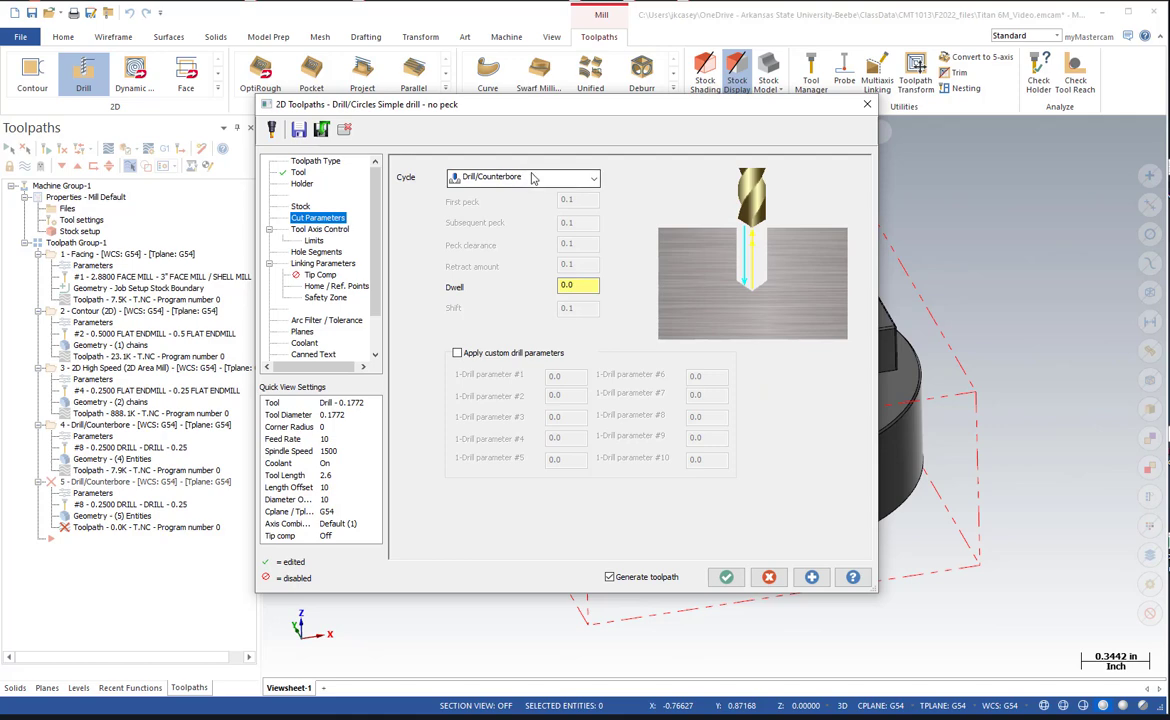
{"action": "left_click", "coordinate": [490, 177]}
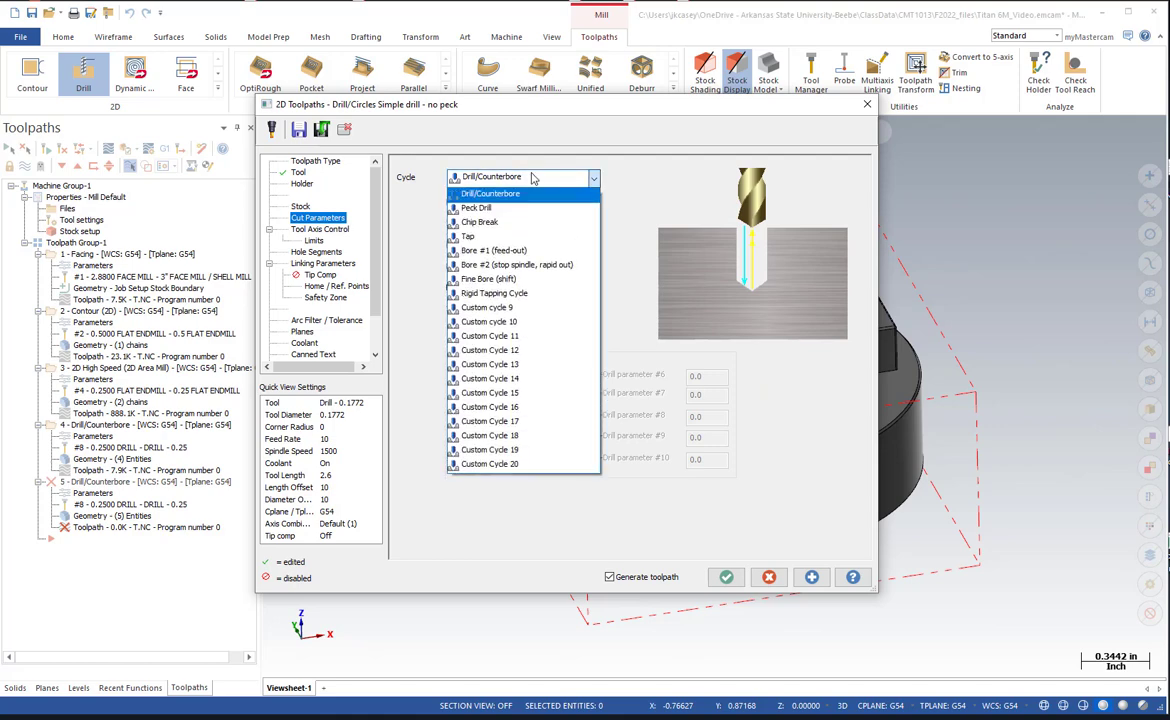
{"action": "left_click", "coordinate": [511, 221]}
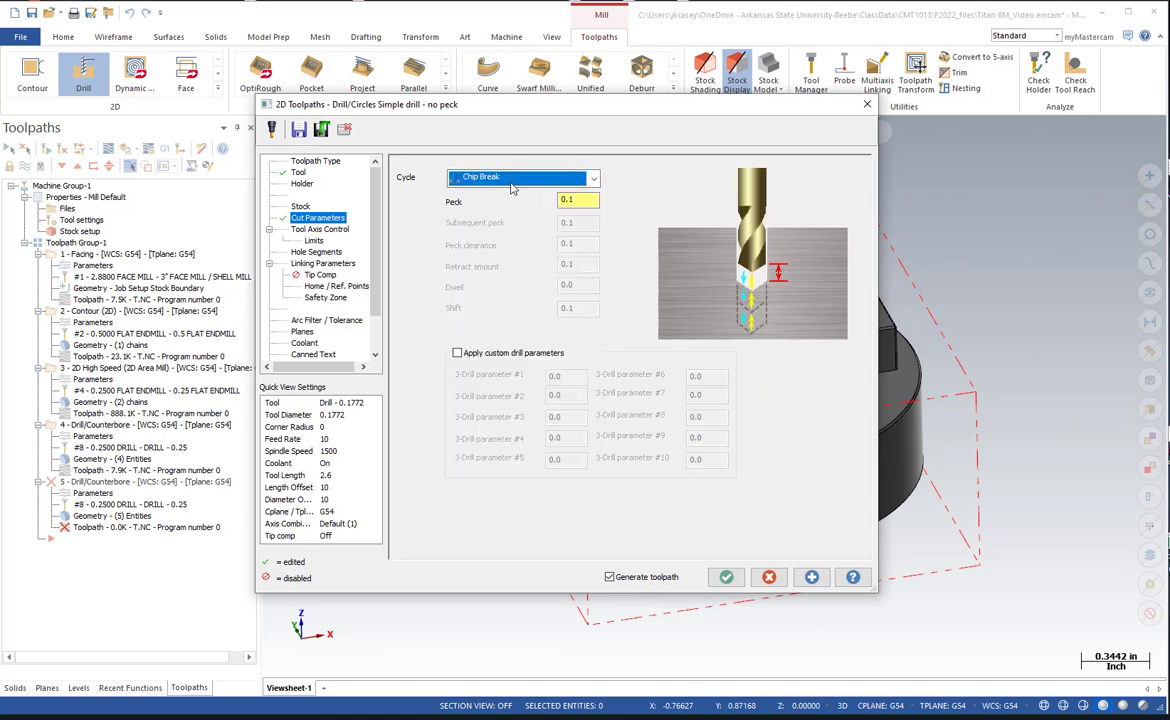
Set the boss hole depth to -0.25 and add the drill tip allowance with the depth calculator, using a 0.25 finish diameter.
{"action": "left_click", "coordinate": [319, 264]}
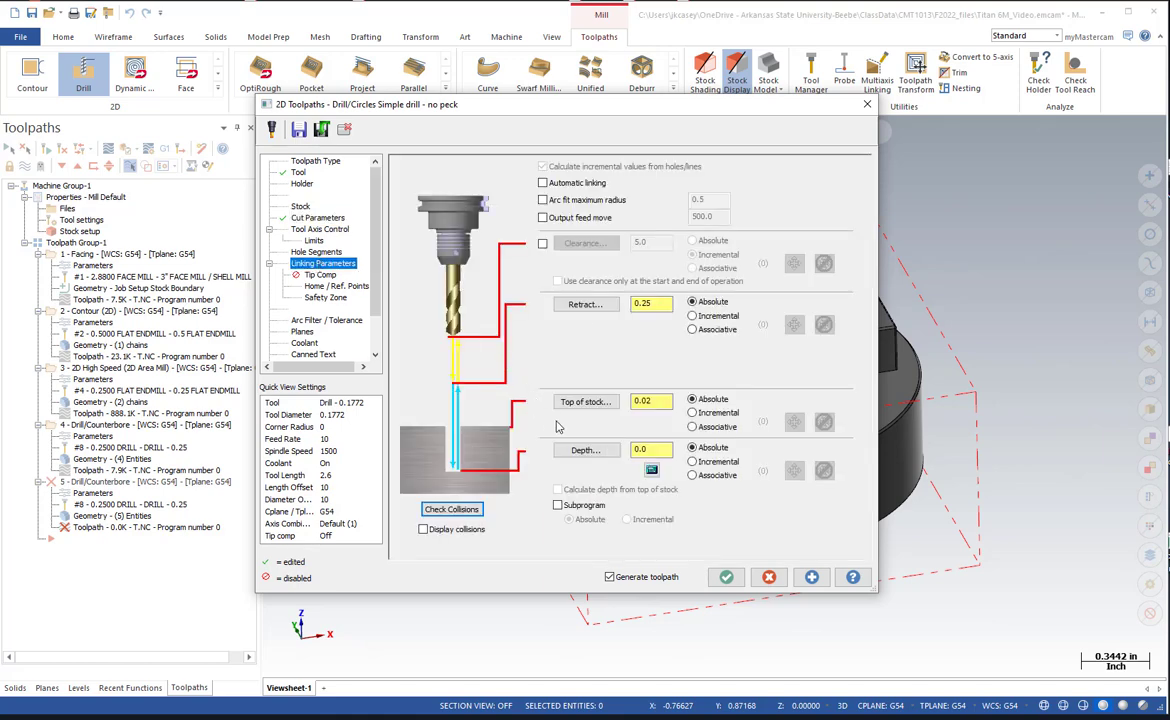
{"action": "double_click", "coordinate": [633, 451]}
{"action": "type", "text": "5"}
{"action": "left_click", "coordinate": [650, 468]}
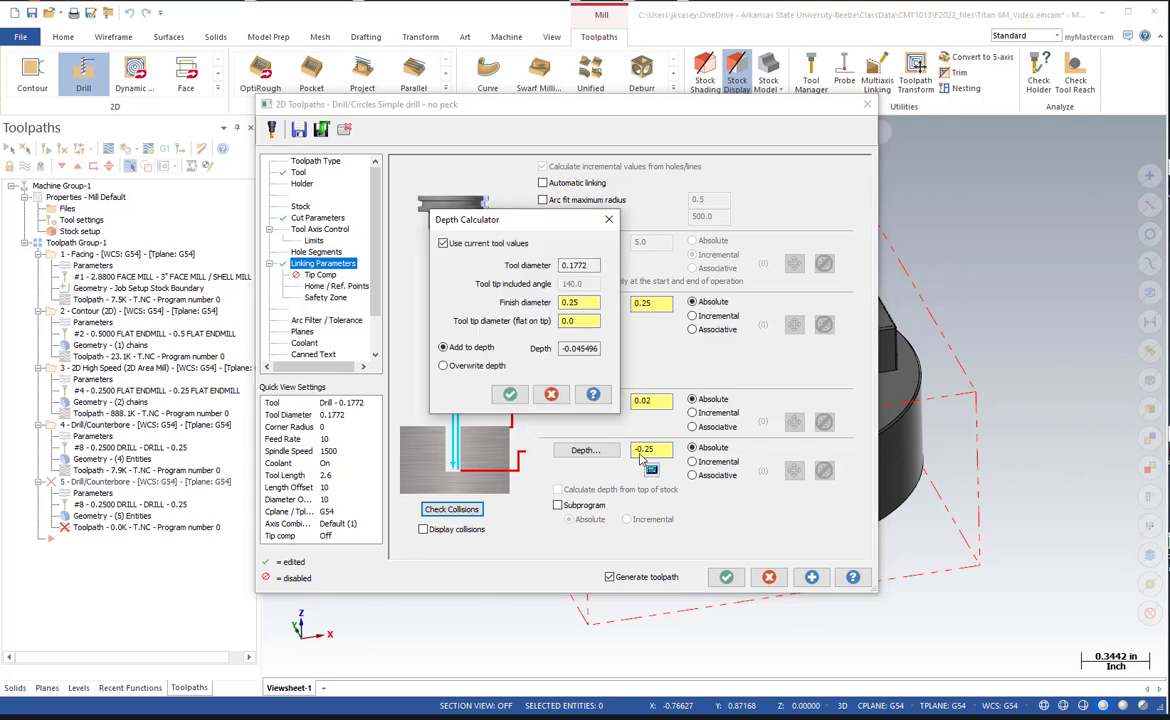
{"action": "left_click", "coordinate": [514, 397]}
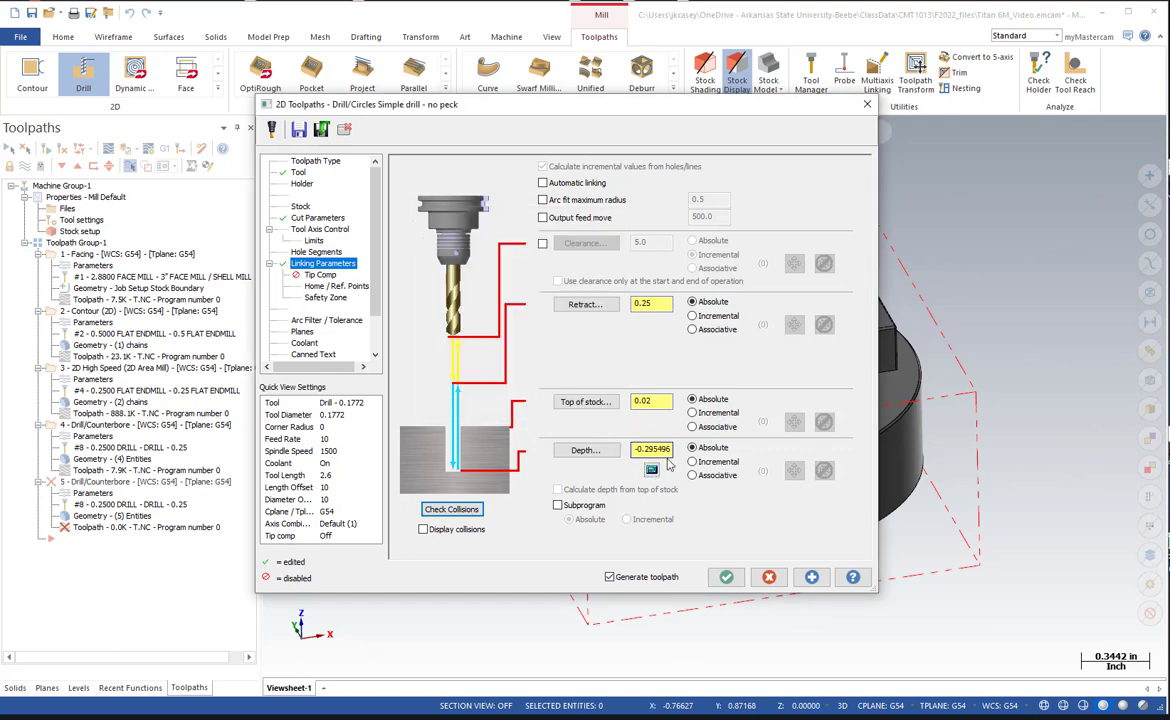
Check the planes and flood coolant settings of the boss hole toolpath and generate it.
{"action": "left_click", "coordinate": [302, 331]}
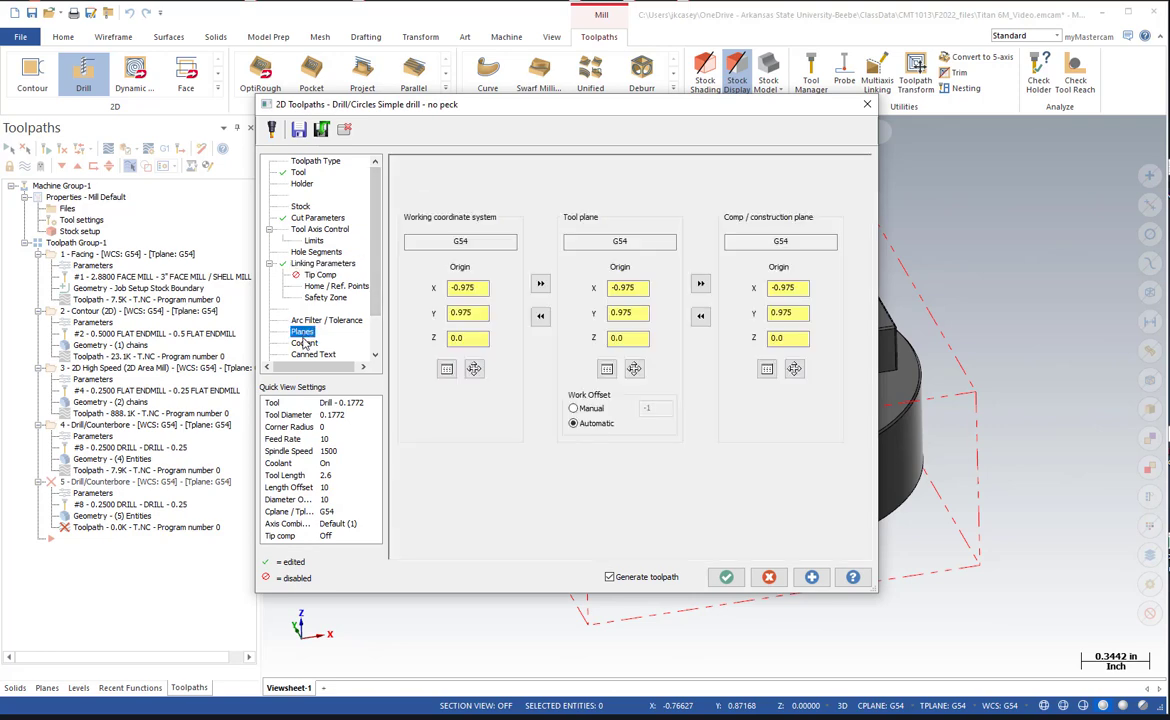
{"action": "left_click", "coordinate": [304, 343]}
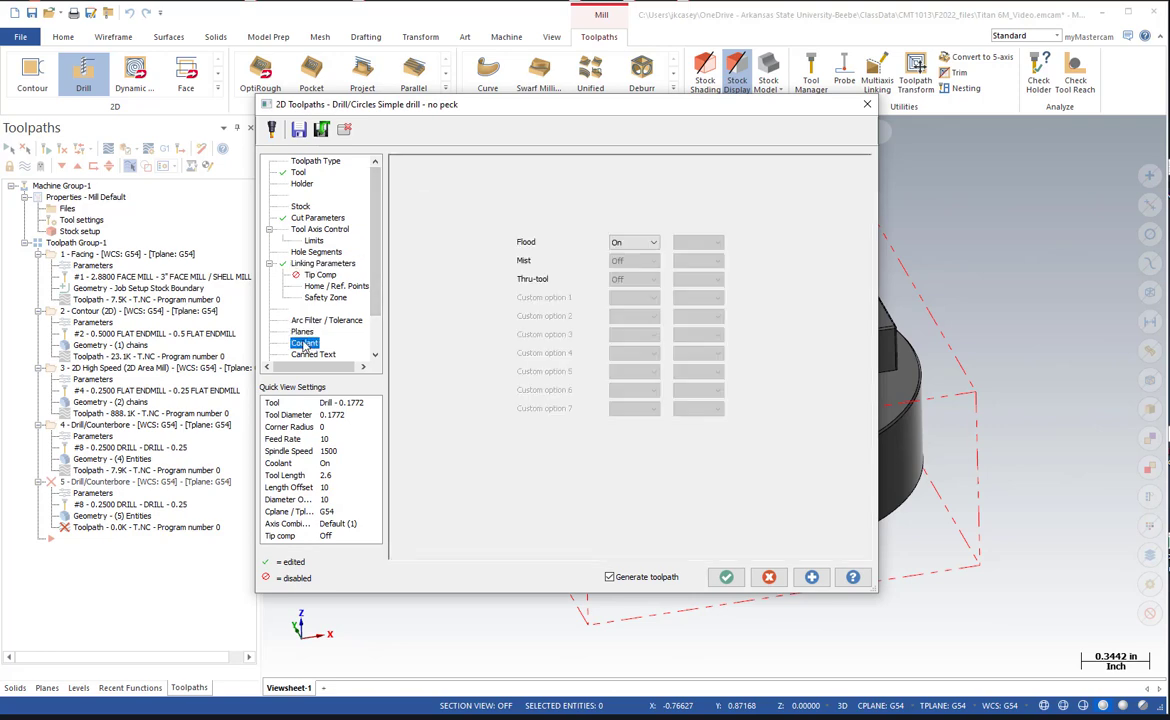
{"action": "left_click", "coordinate": [726, 577]}
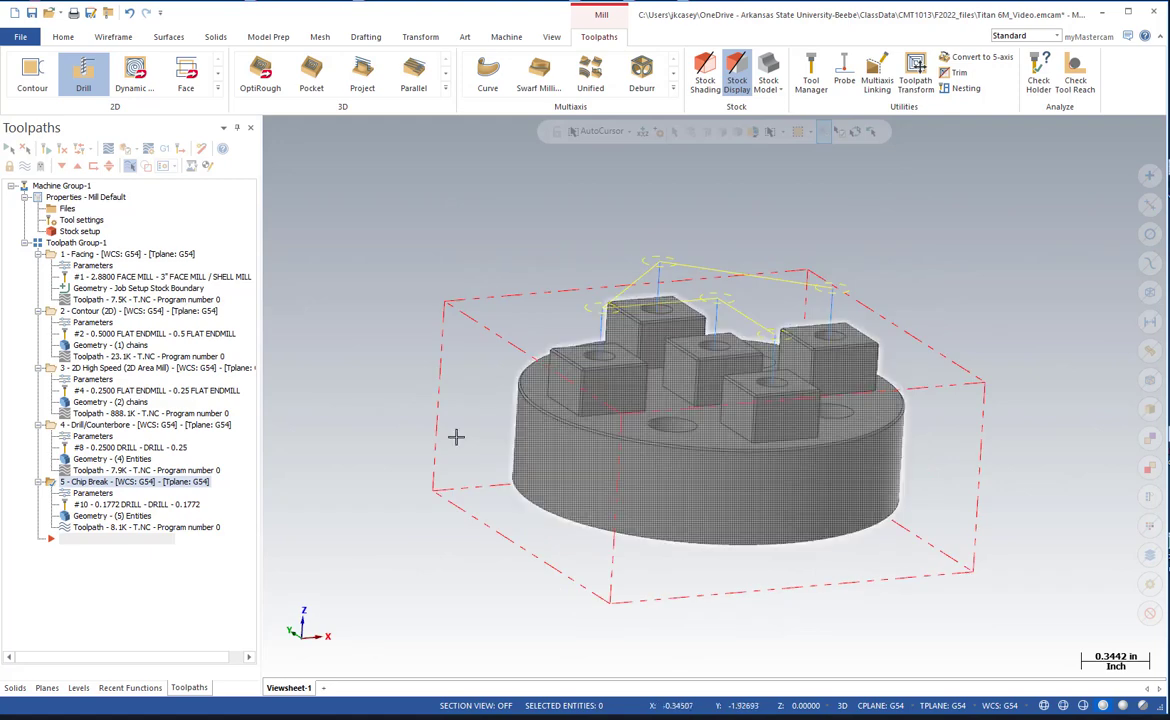
Change the cycle of the four-hole Drill - 0.25 toolpath to Chip Break and regenerate it.
{"action": "left_click", "coordinate": [108, 439]}
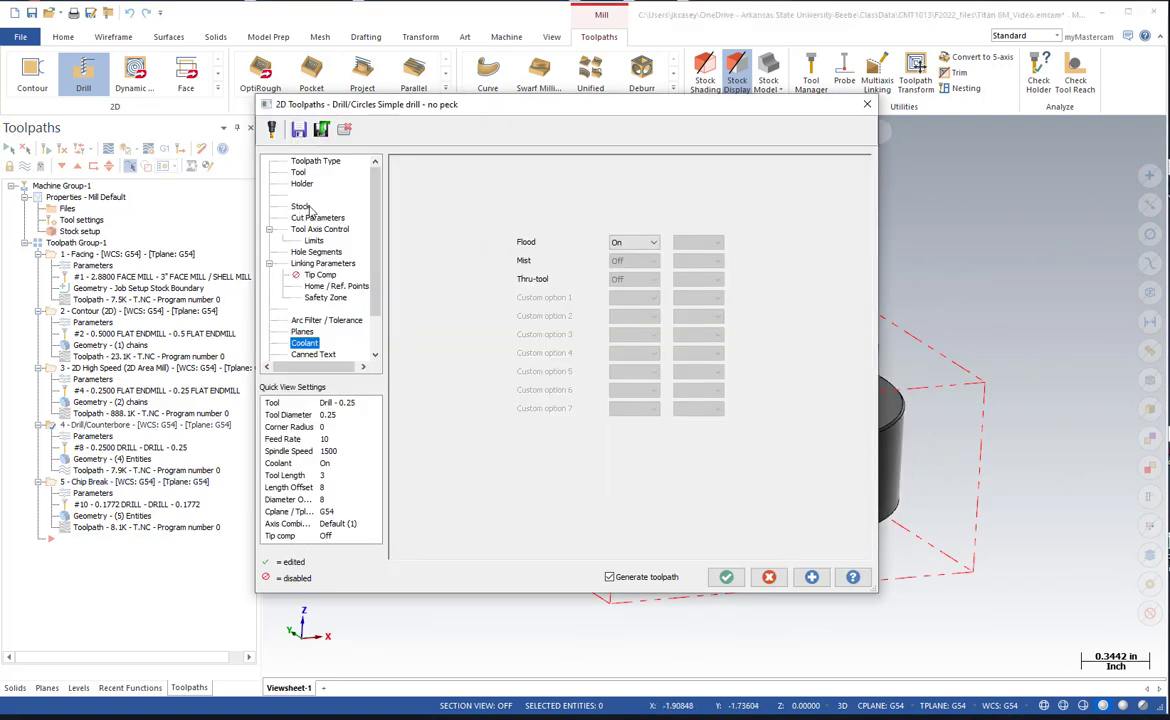
{"action": "left_click", "coordinate": [313, 218]}
{"action": "left_click", "coordinate": [455, 177]}
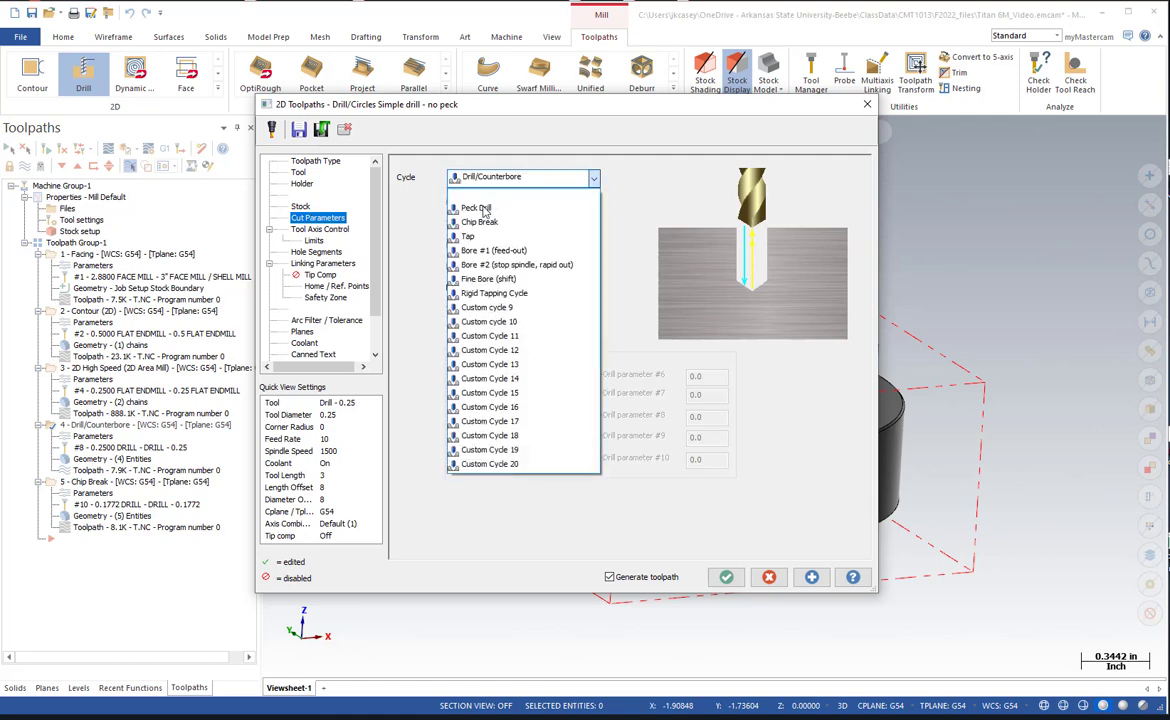
{"action": "left_click", "coordinate": [481, 222]}
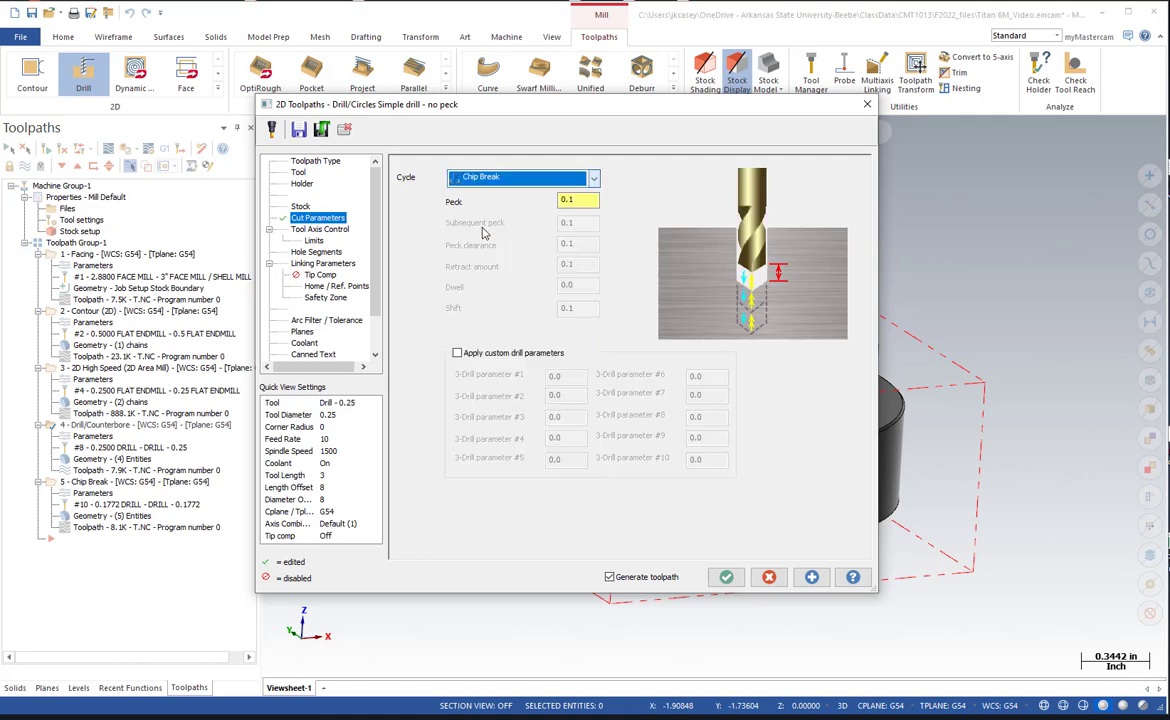
{"action": "left_click", "coordinate": [726, 578]}
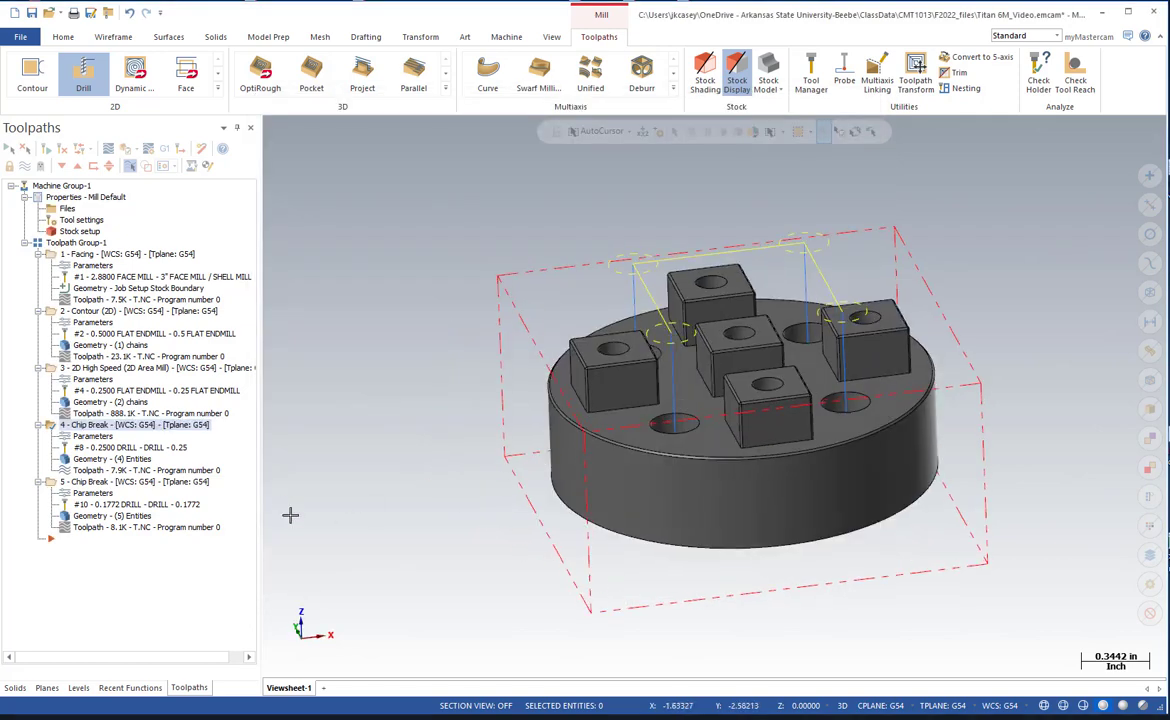
Duplicate the Drill - 0.1772 Chip Break operation for the boss holes at the end of the toolpath group.
{"action": "left_click", "coordinate": [100, 482]}
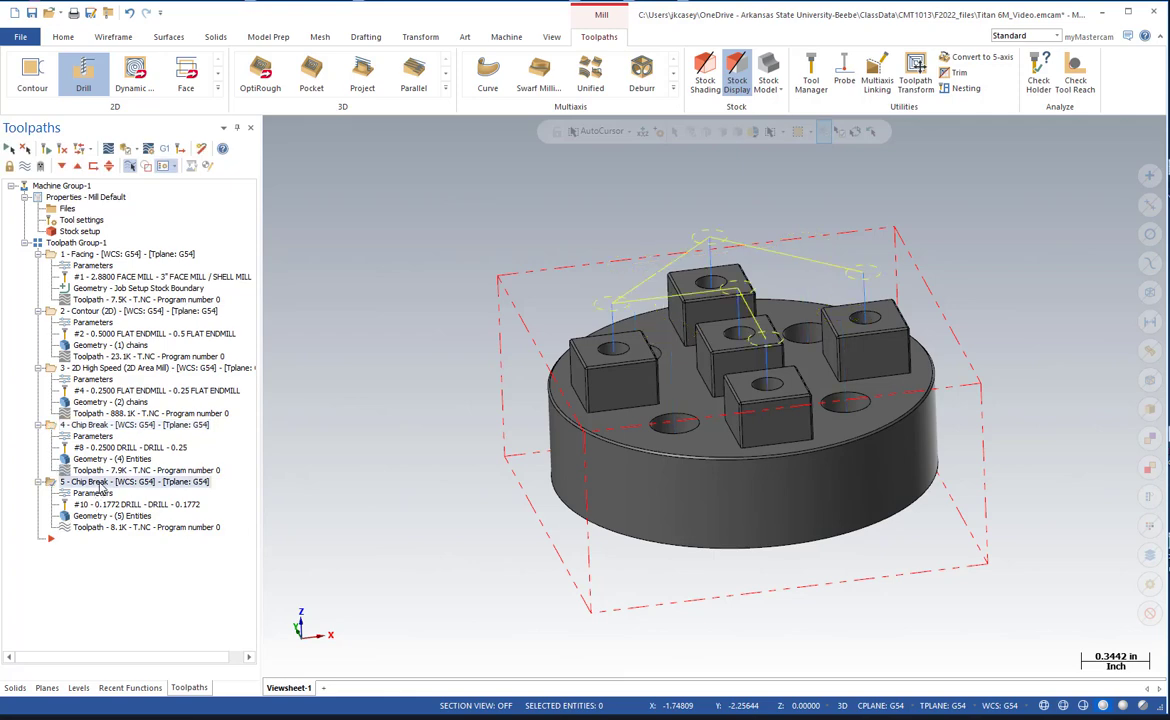
{"action": "right_click", "coordinate": [100, 482]}
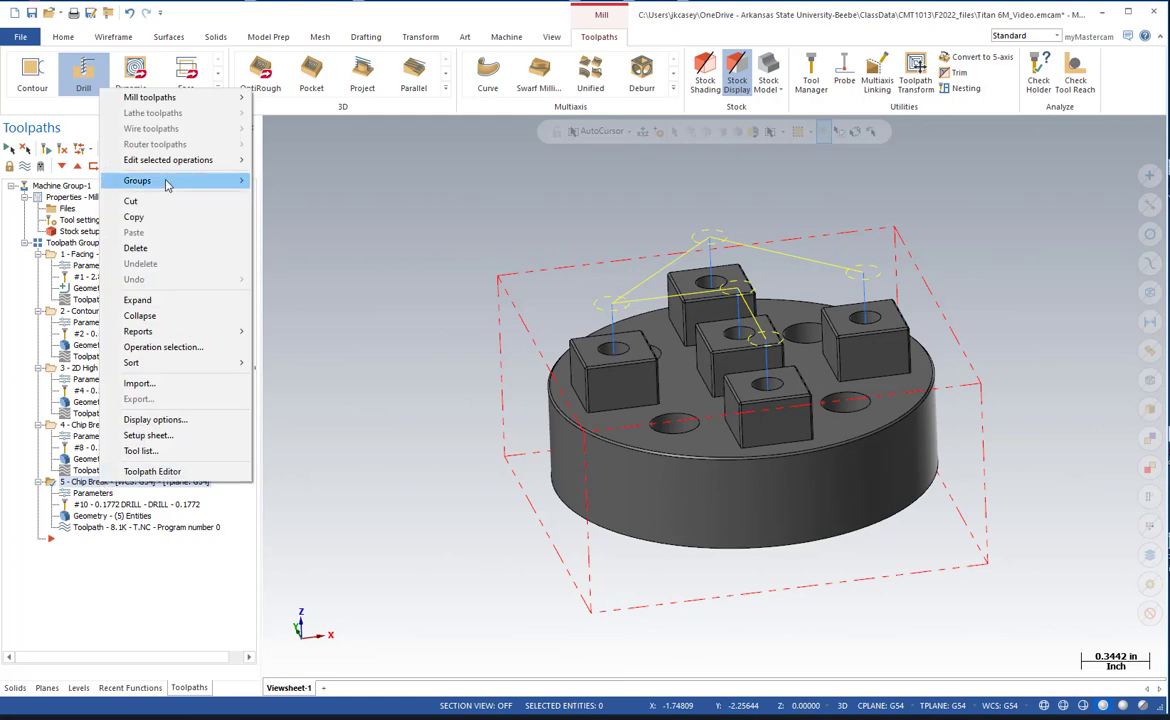
{"action": "left_click", "coordinate": [150, 216]}
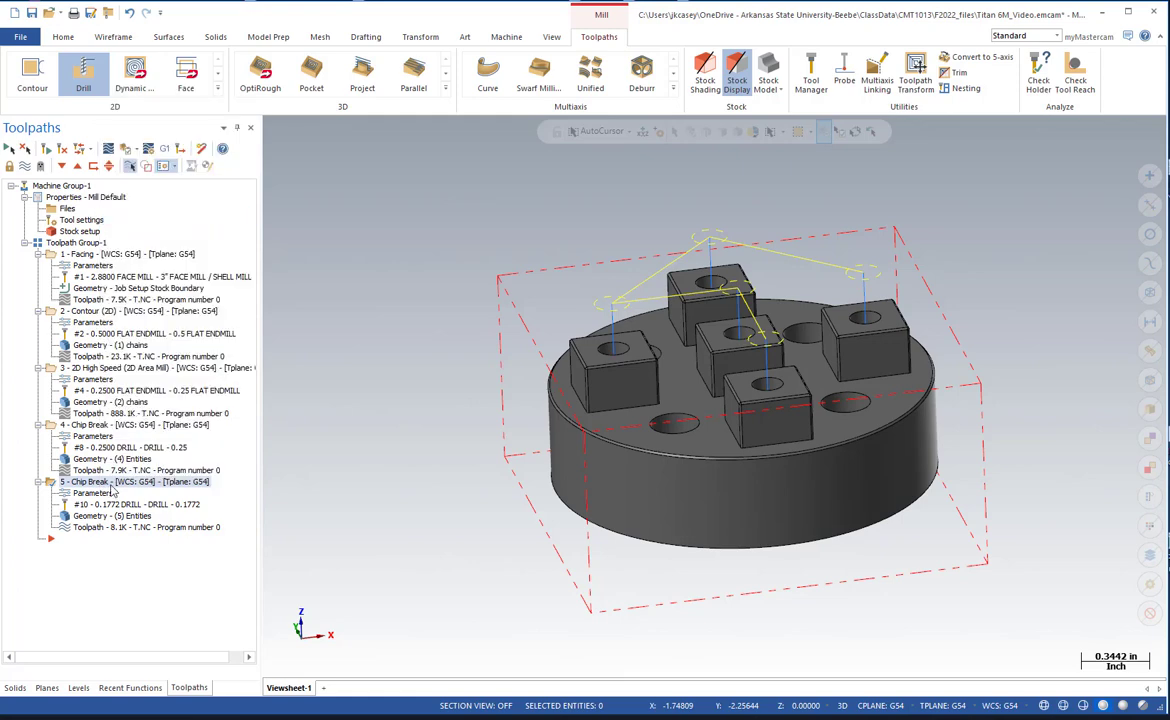
{"action": "right_click", "coordinate": [113, 488]}
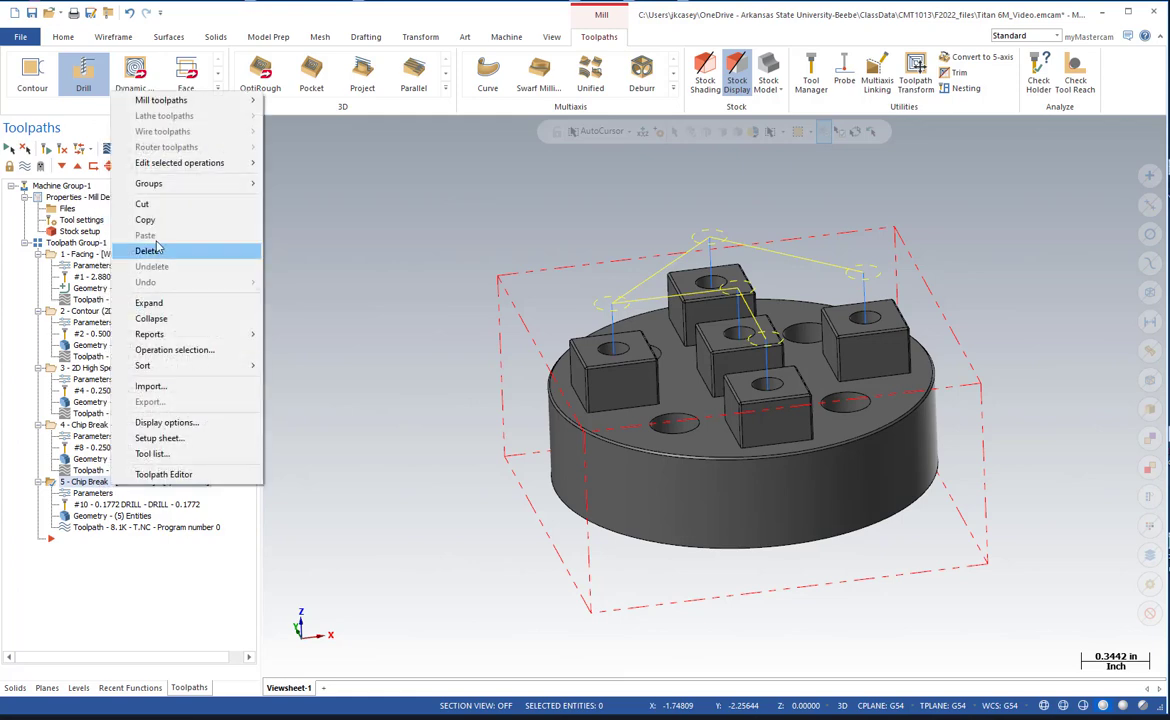
{"action": "left_click", "coordinate": [80, 484]}
{"action": "key", "text": "ctrl+v"}
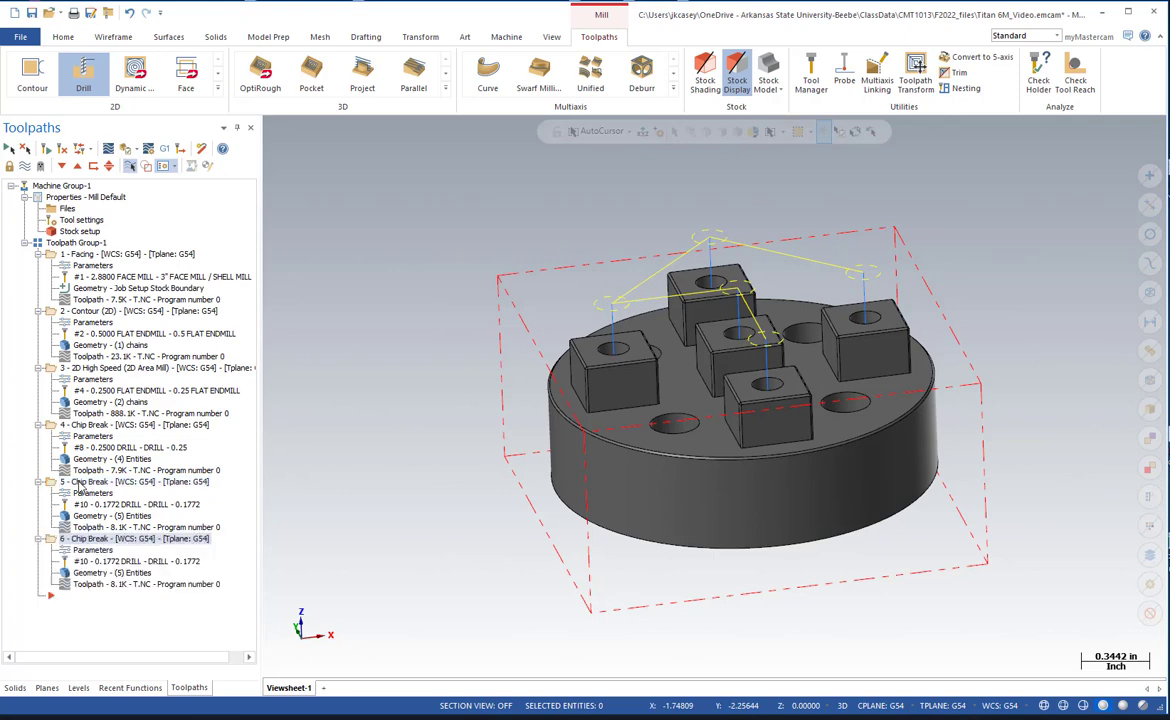
Assign the Right-Handed Tap - 0.192 library tool to the duplicated boss hole operation.
{"action": "left_click", "coordinate": [102, 551]}
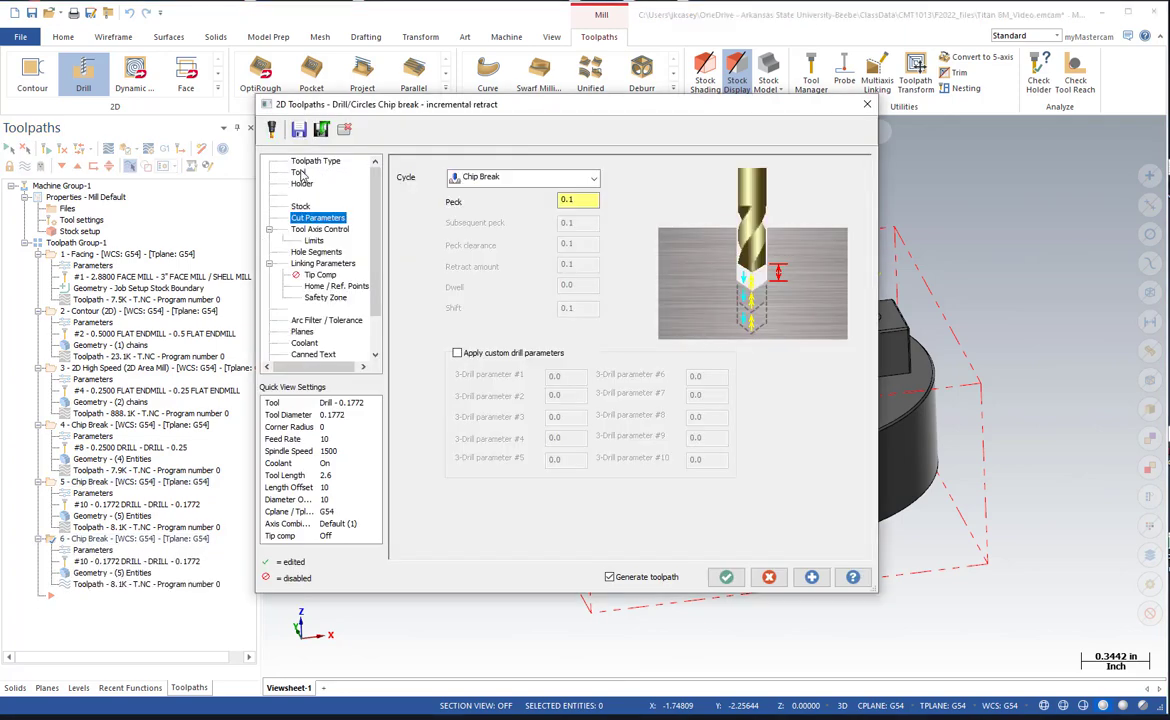
{"action": "left_click", "coordinate": [298, 172]}
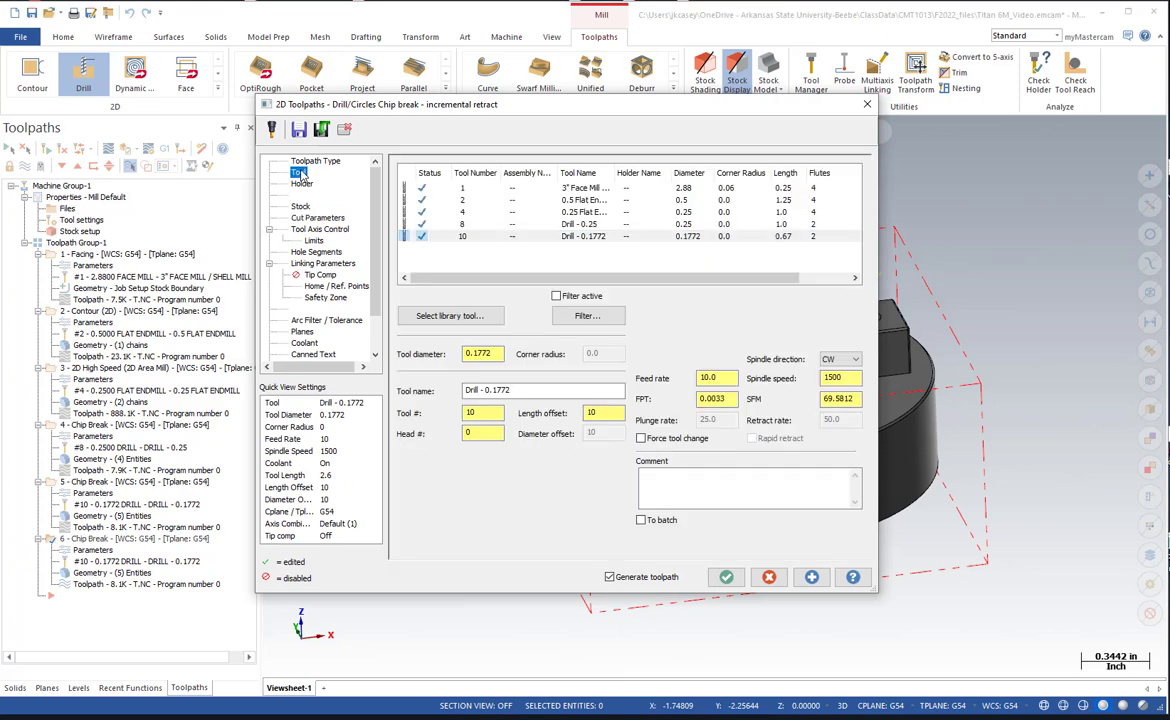
{"action": "left_click", "coordinate": [459, 316]}
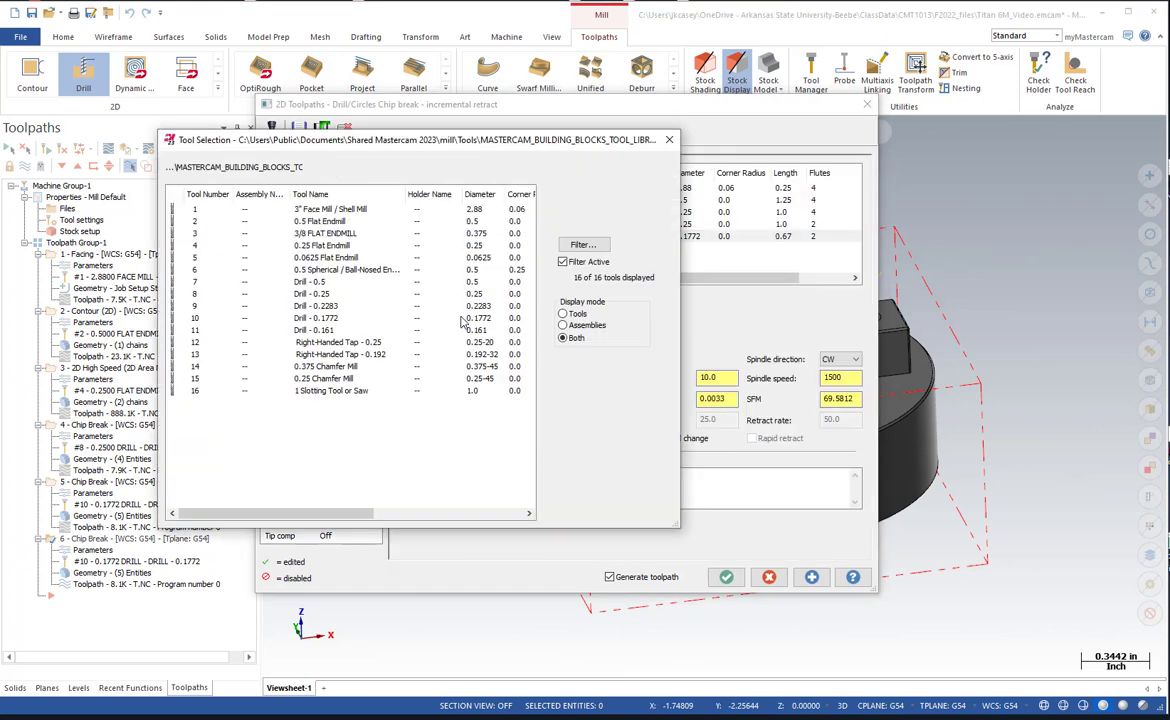
{"action": "left_click", "coordinate": [345, 354]}
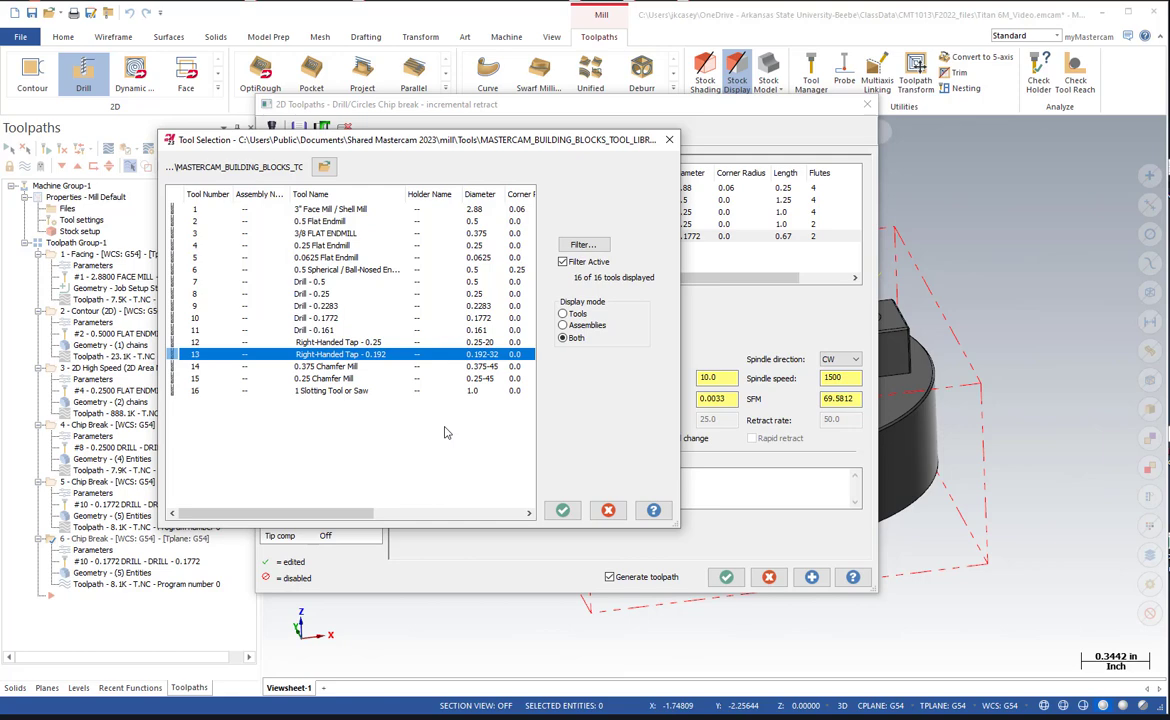
{"action": "left_click", "coordinate": [562, 510]}
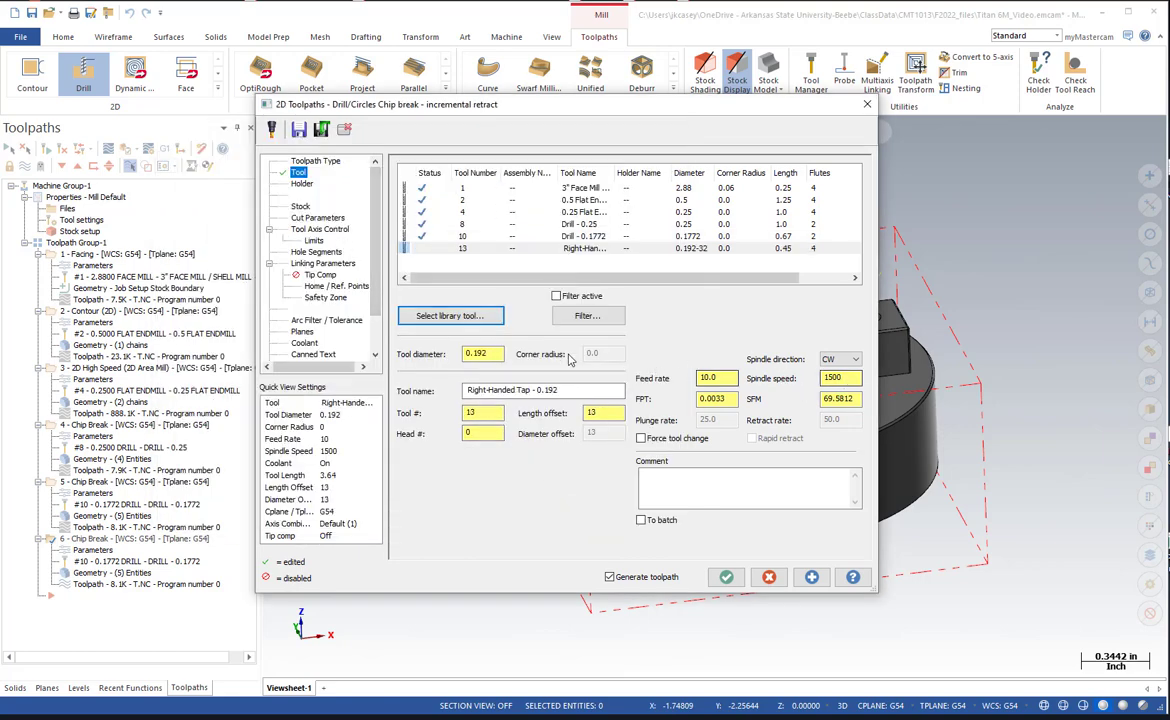
Set the cycle of the duplicated boss hole operation to Tap.
{"action": "left_click", "coordinate": [316, 218]}
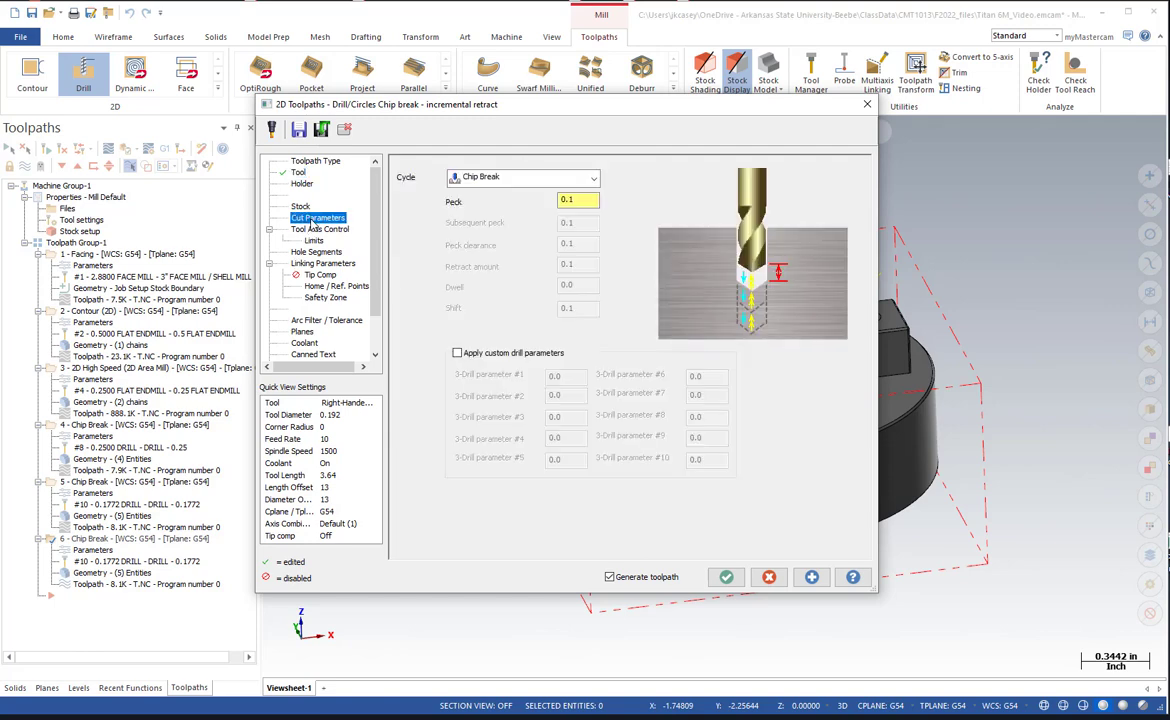
{"action": "left_click", "coordinate": [484, 178]}
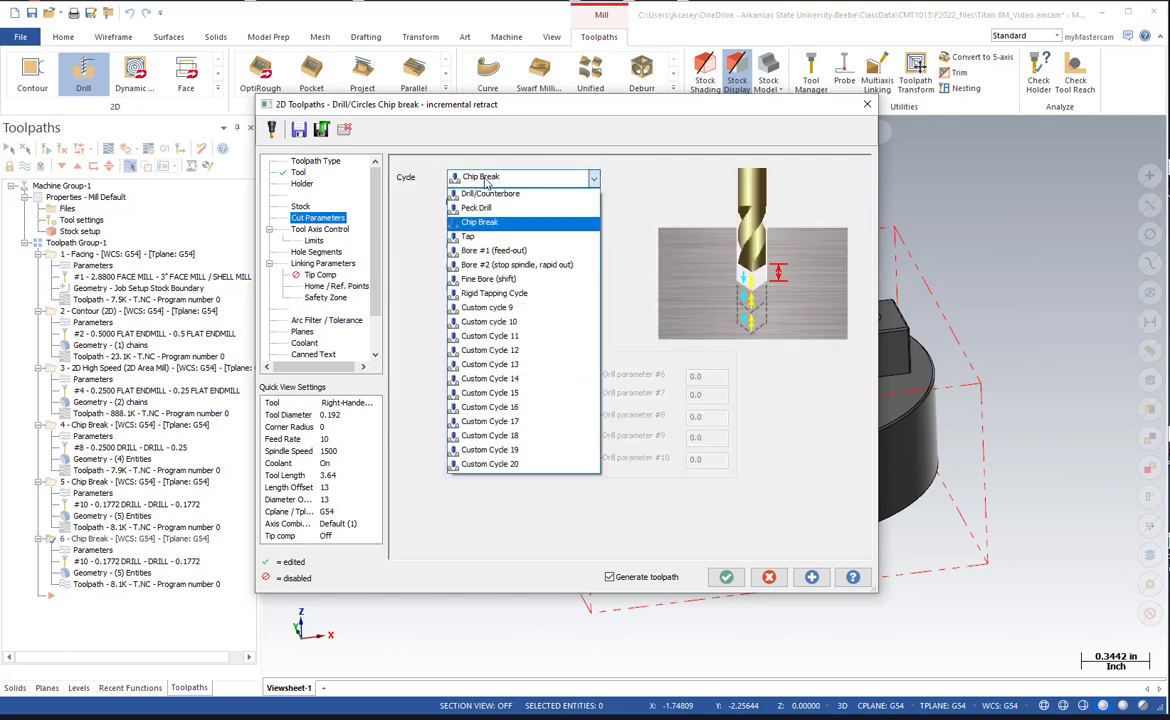
{"action": "left_click", "coordinate": [472, 237]}
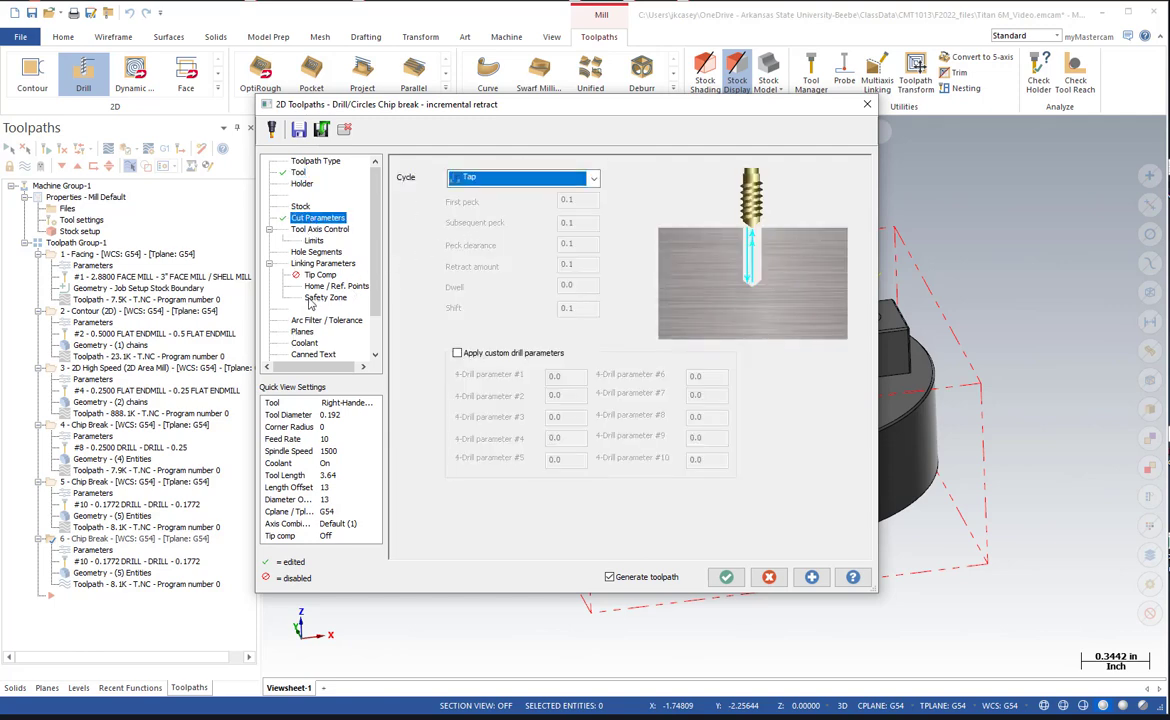
Set the tapping depth to -0.150 and generate the tap toolpath.
{"action": "left_click", "coordinate": [319, 267]}
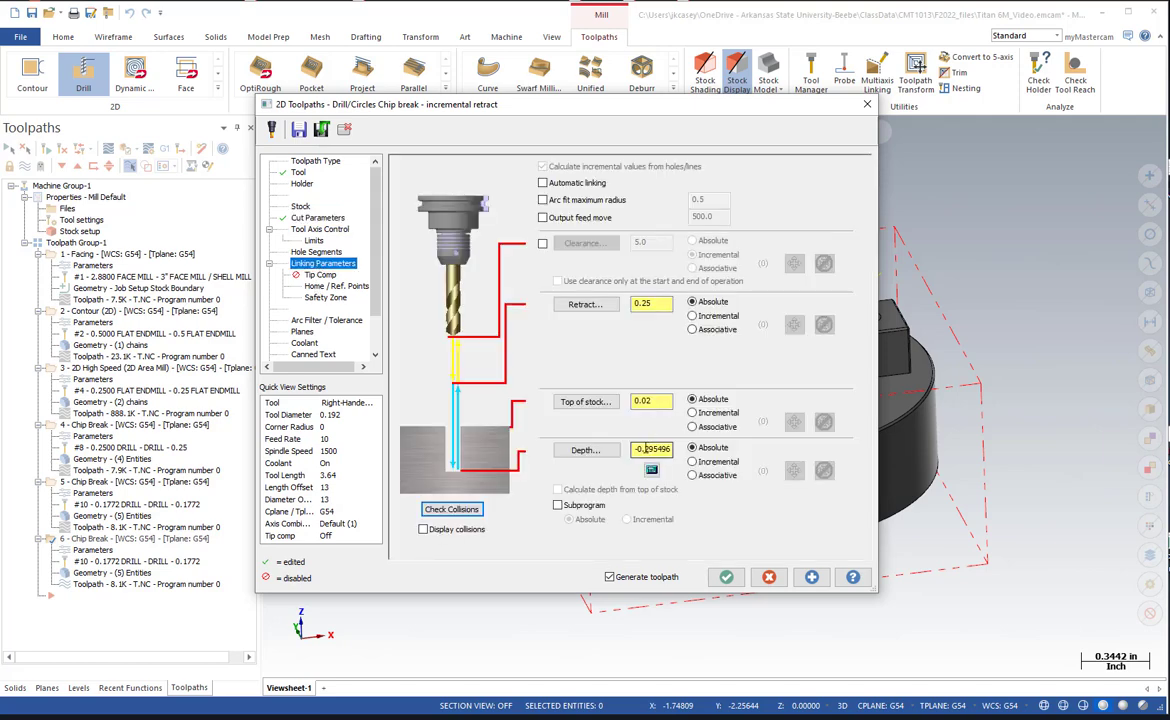
{"action": "left_click_drag", "start_coordinate": [644, 450], "coordinate": [699, 453]}
{"action": "type", "text": "150"}
{"action": "left_click", "coordinate": [726, 577]}
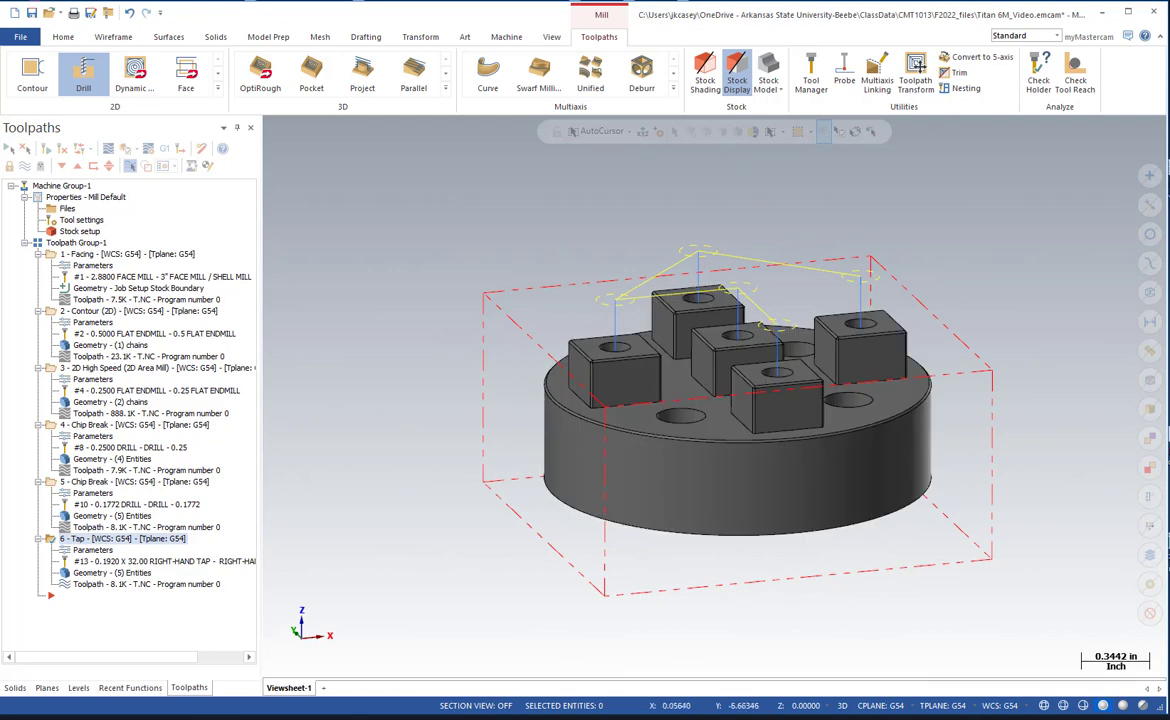
Start a new Model Chamfer toolpath after the tap operation.
{"action": "left_click", "coordinate": [217, 91]}
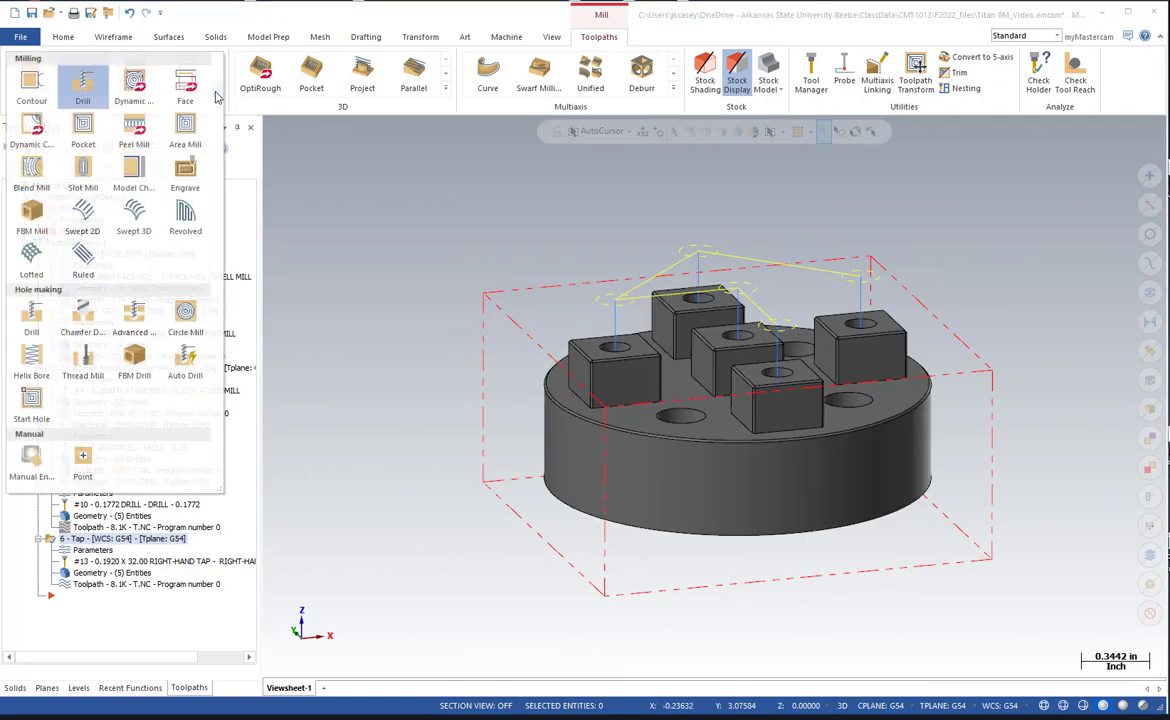
{"action": "left_click", "coordinate": [131, 172]}
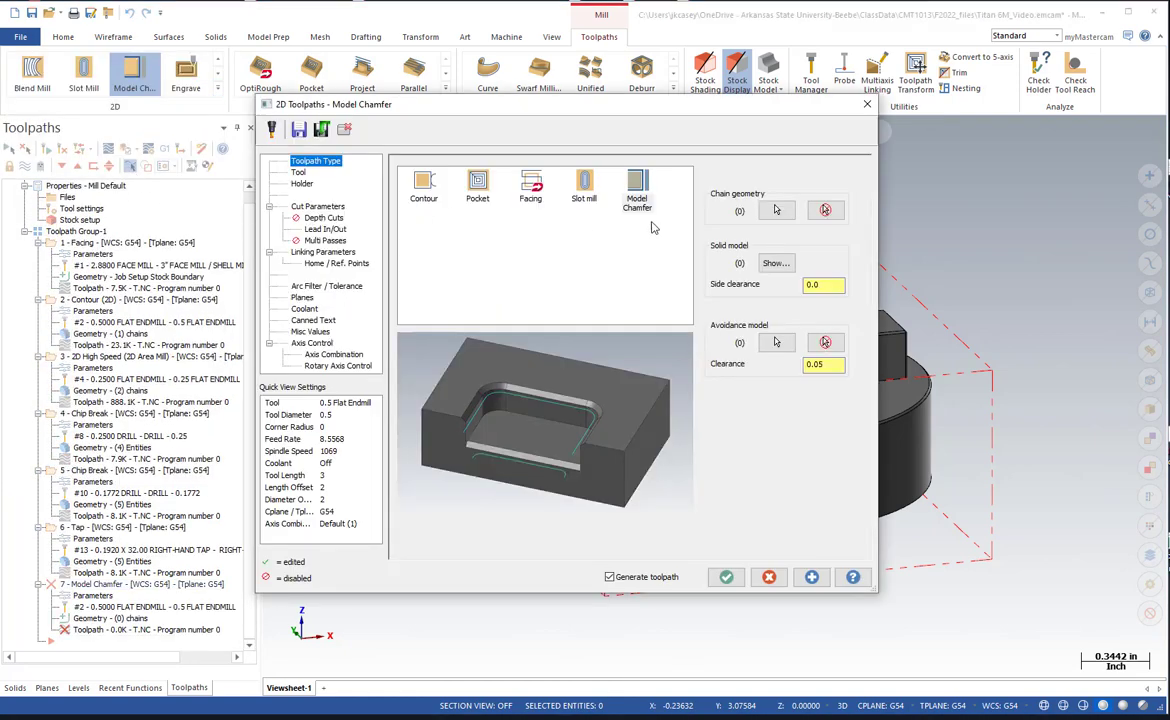
{"action": "left_click", "coordinate": [776, 211]}
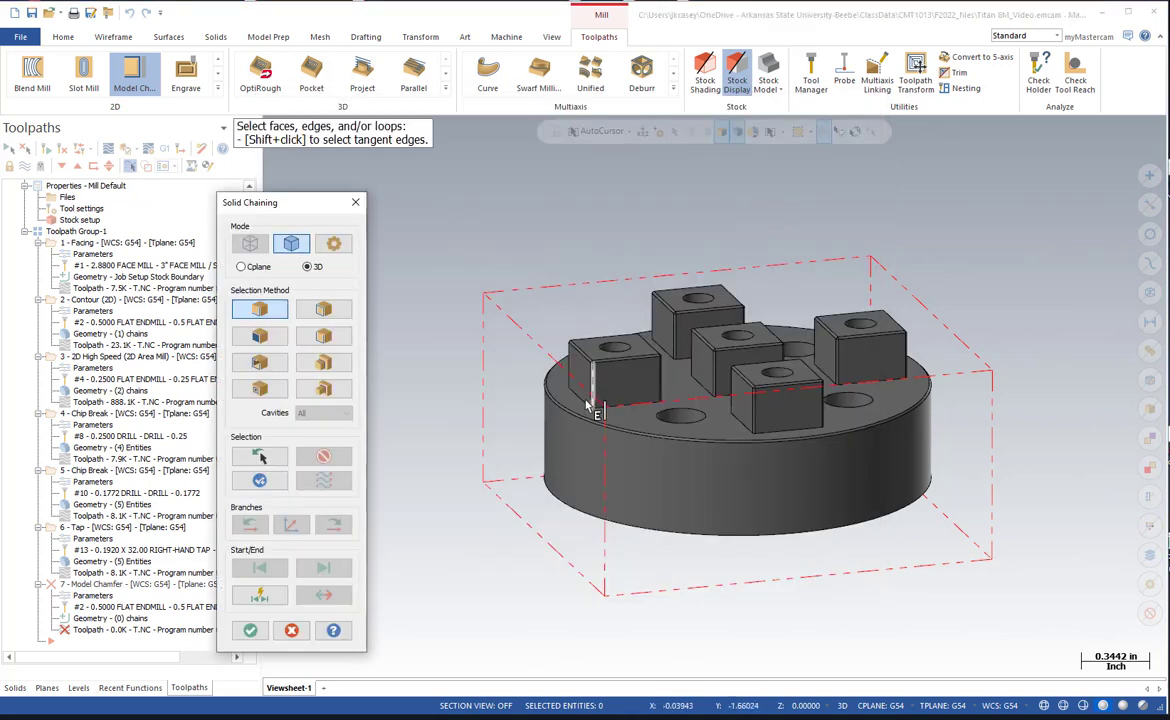
{"action": "scroll", "coordinate": [590, 420], "scroll_direction": "up", "scroll_amount": 3}
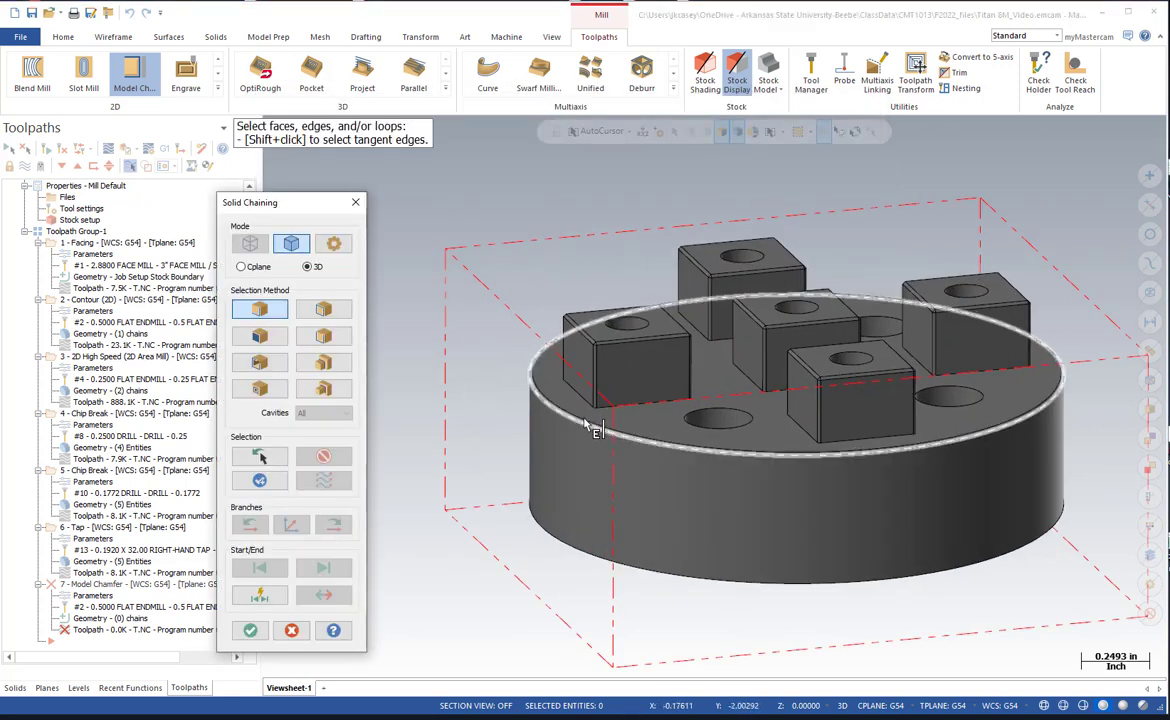
{"action": "left_click", "coordinate": [590, 422]}
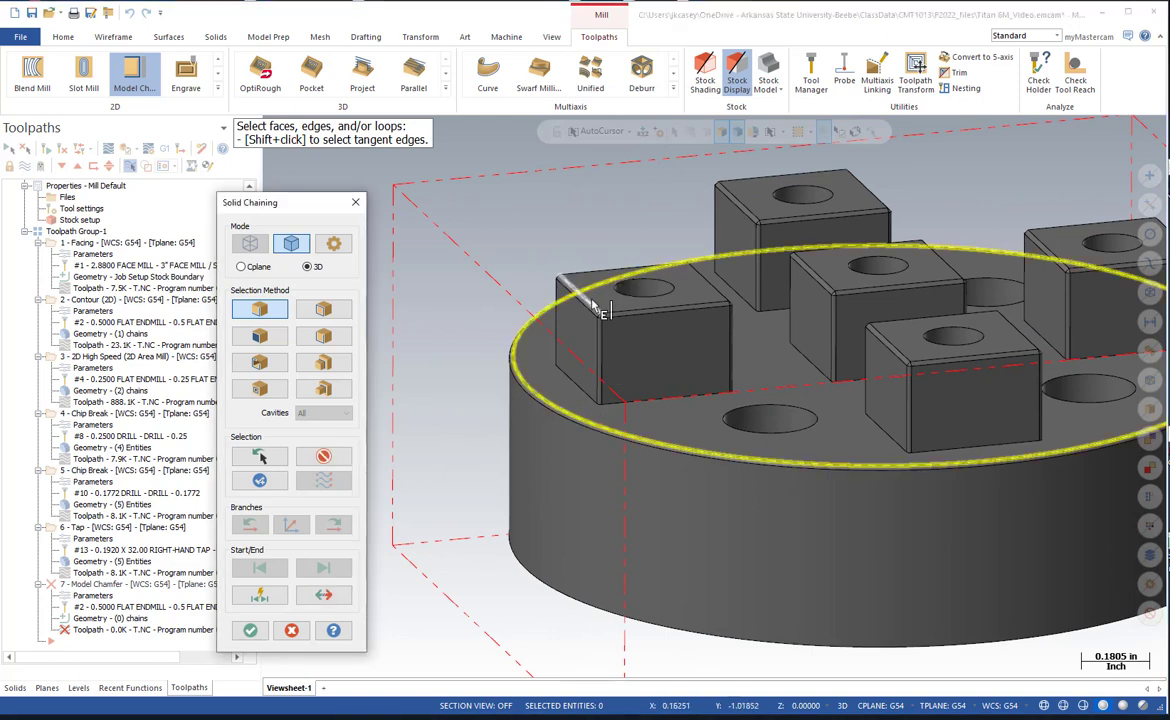
{"action": "left_click", "coordinate": [693, 304]}
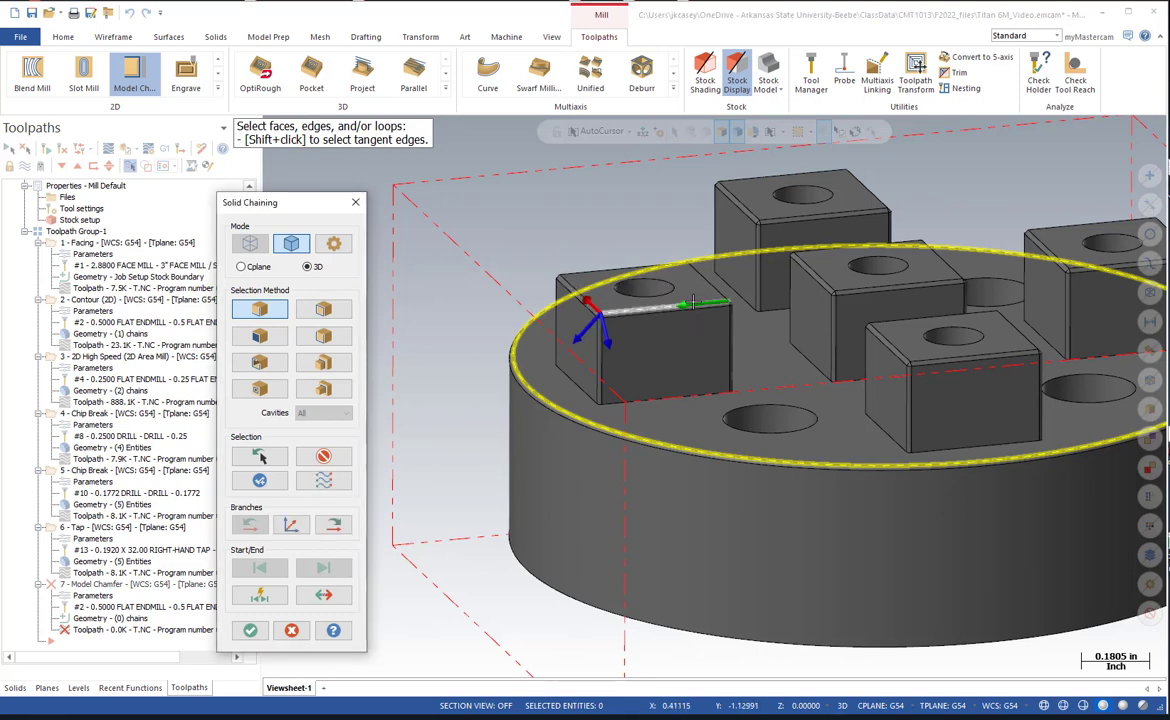
{"action": "left_click", "coordinate": [336, 524]}
{"action": "left_click", "coordinate": [336, 524]}
{"action": "left_click", "coordinate": [336, 524]}
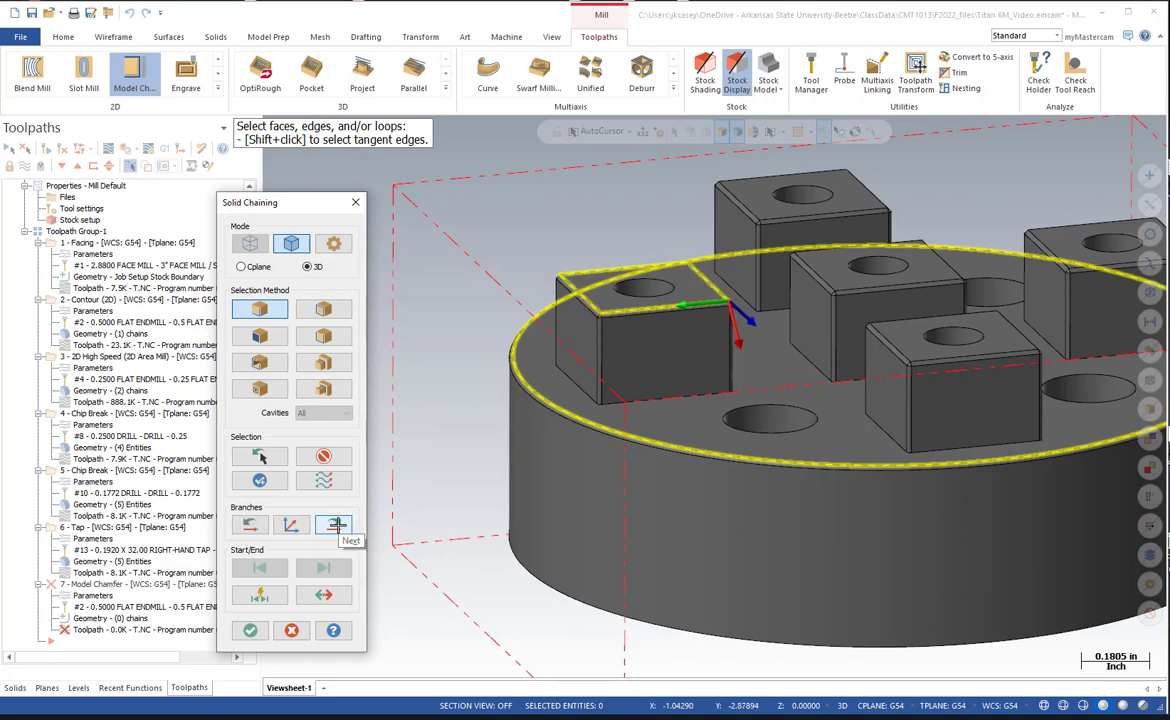
{"action": "left_click", "coordinate": [336, 524]}
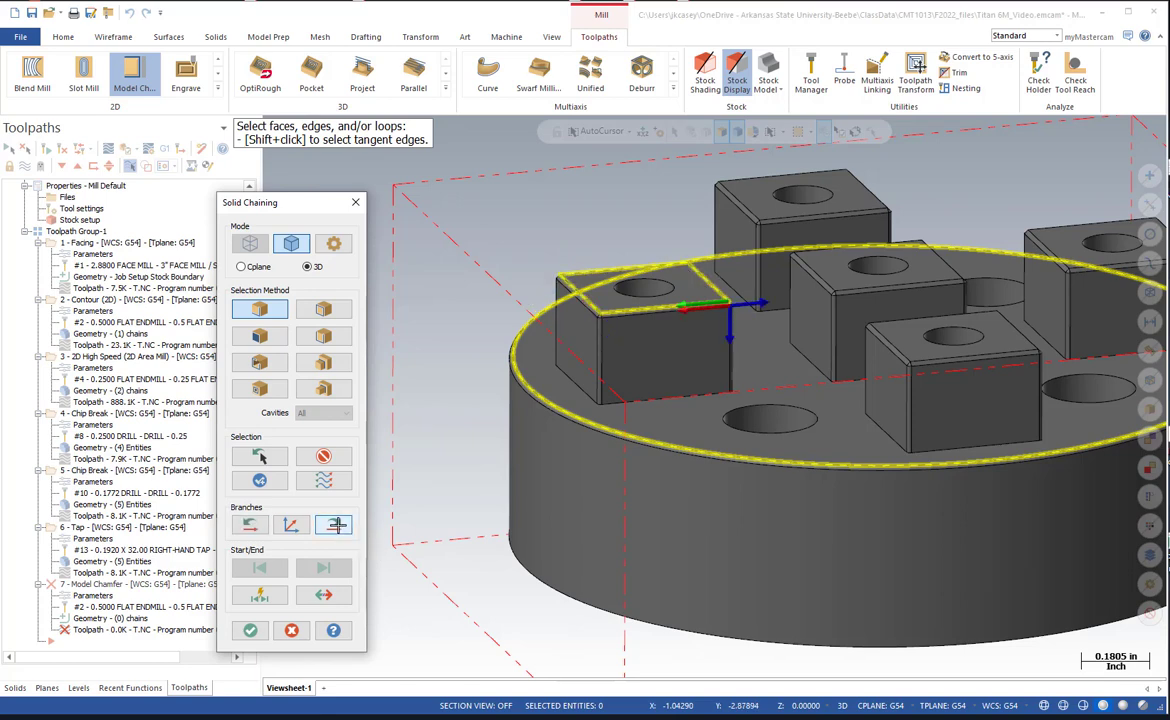
{"action": "left_click", "coordinate": [250, 630]}
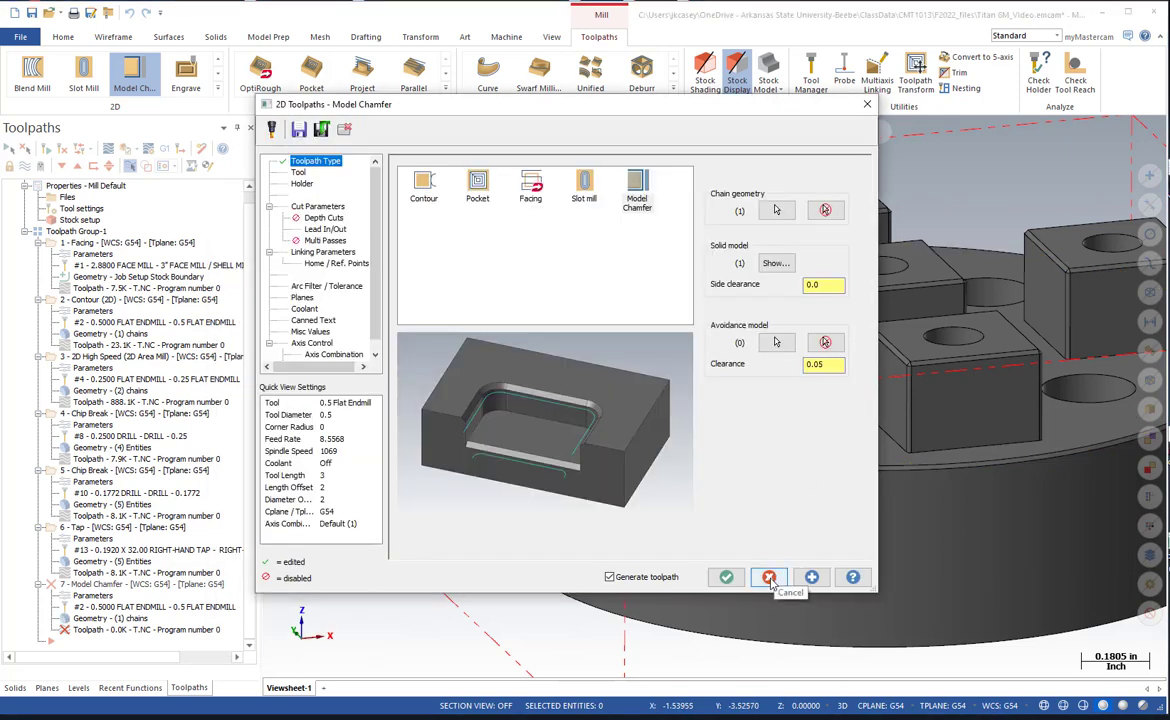
{"action": "left_click", "coordinate": [825, 210]}
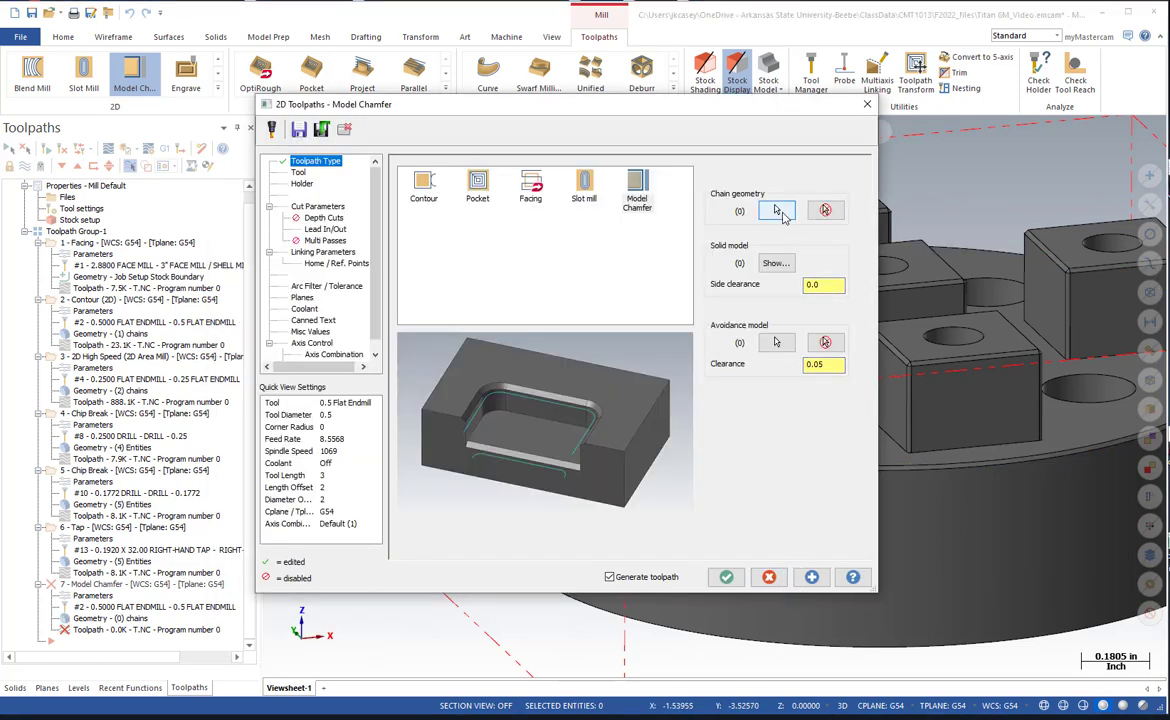
Chain the round base's upper rim edge and the four top edges of the leftmost square boss as chamfer geometry.
{"action": "left_click", "coordinate": [778, 211]}
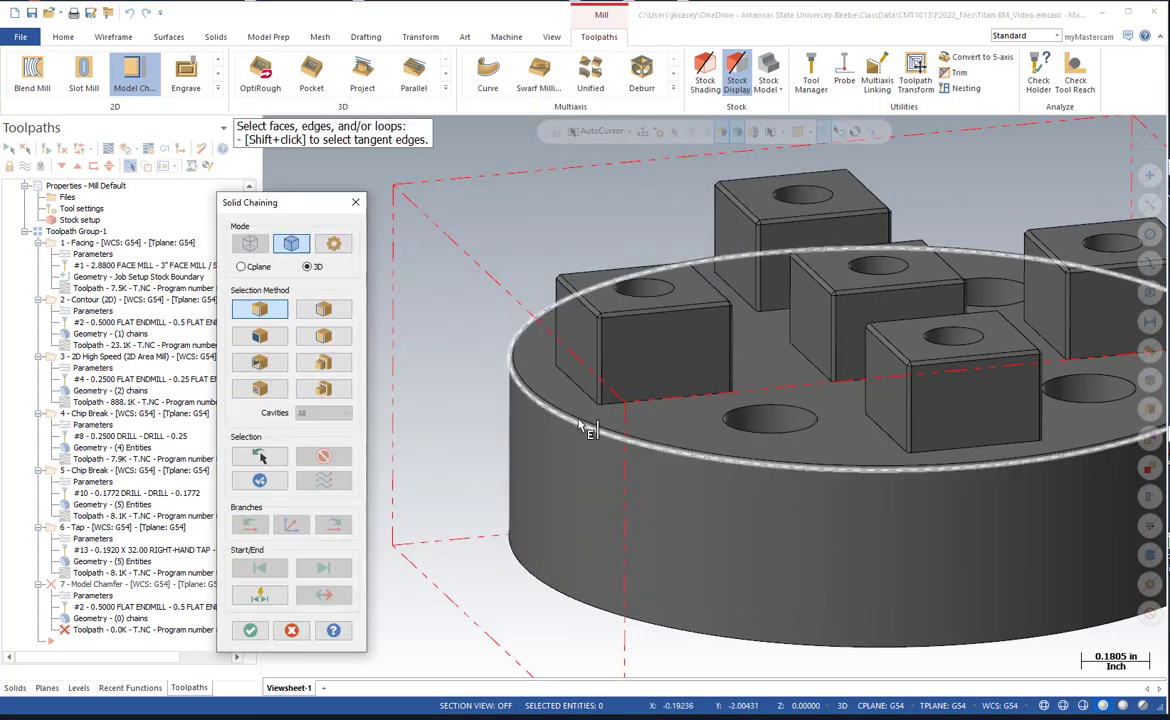
{"action": "left_click", "coordinate": [589, 423]}
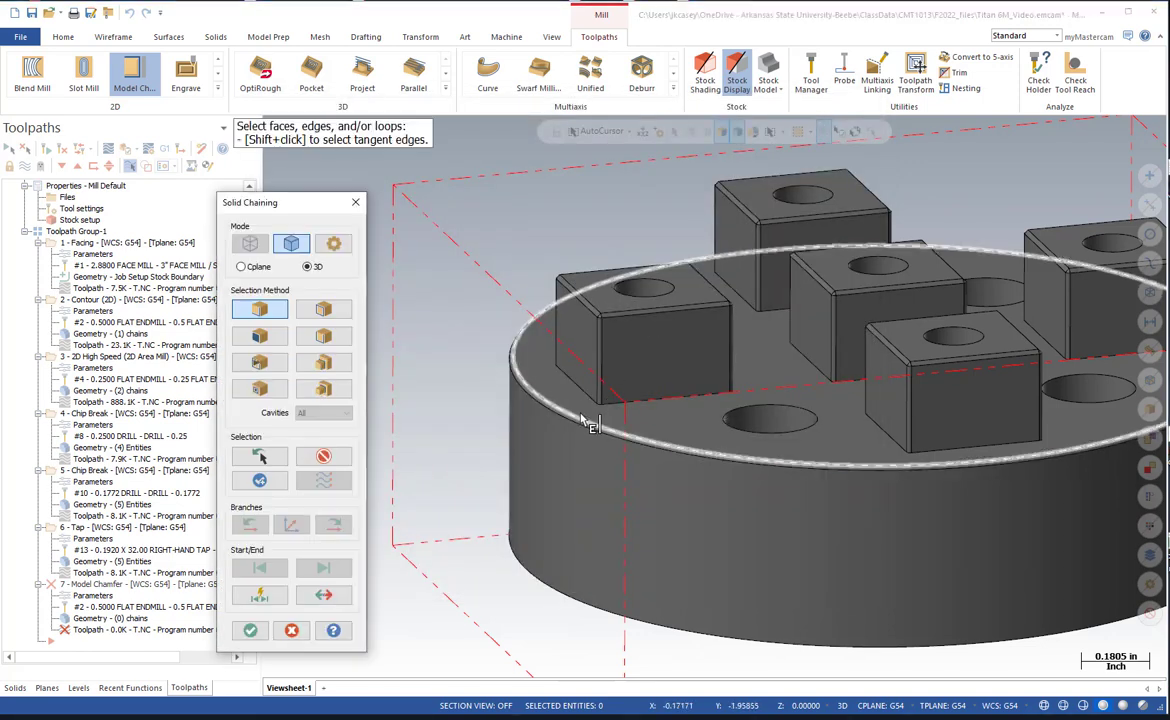
{"action": "scroll", "coordinate": [589, 415], "scroll_direction": "down", "scroll_amount": 2}
{"action": "scroll", "coordinate": [662, 338], "scroll_direction": "up", "scroll_amount": 4}
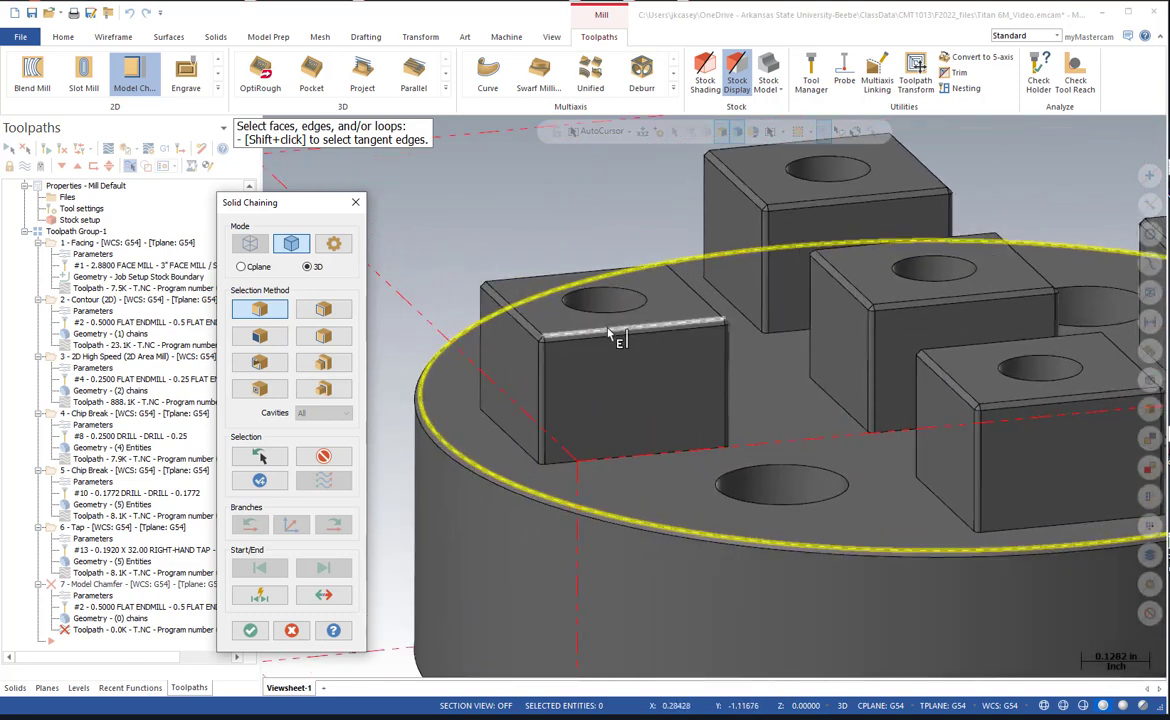
{"action": "scroll", "coordinate": [603, 362], "scroll_direction": "up", "scroll_amount": 3}
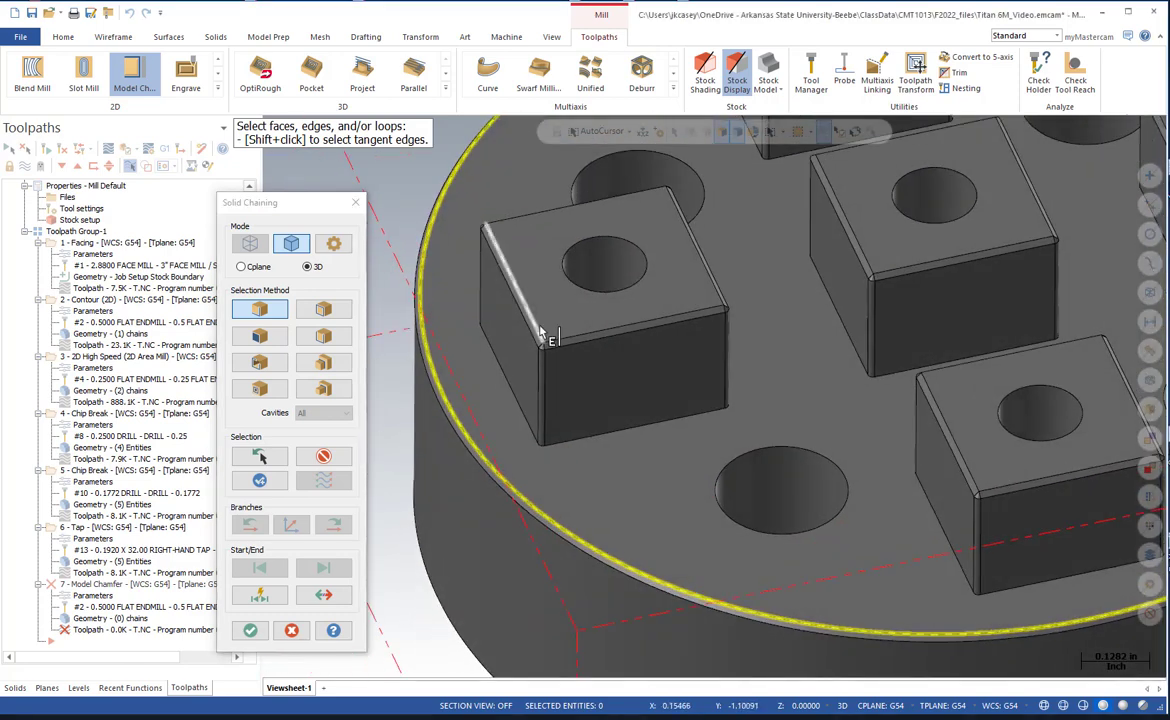
{"action": "left_click", "coordinate": [541, 333]}
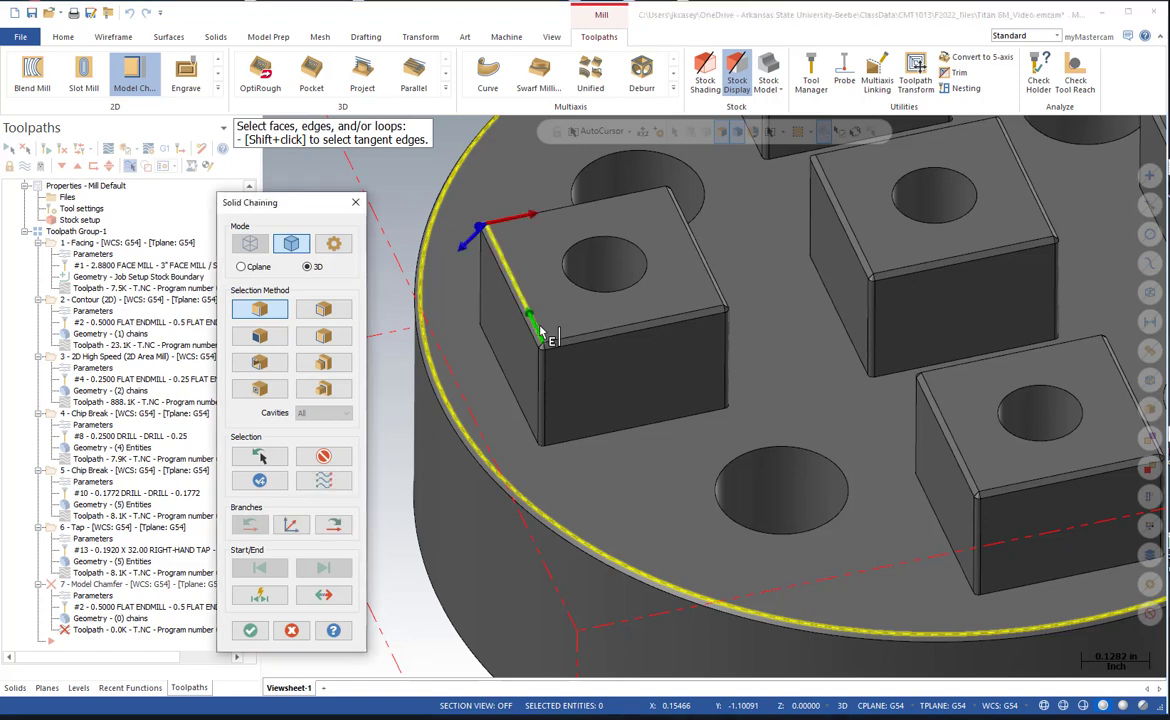
{"action": "left_click", "coordinate": [345, 525]}
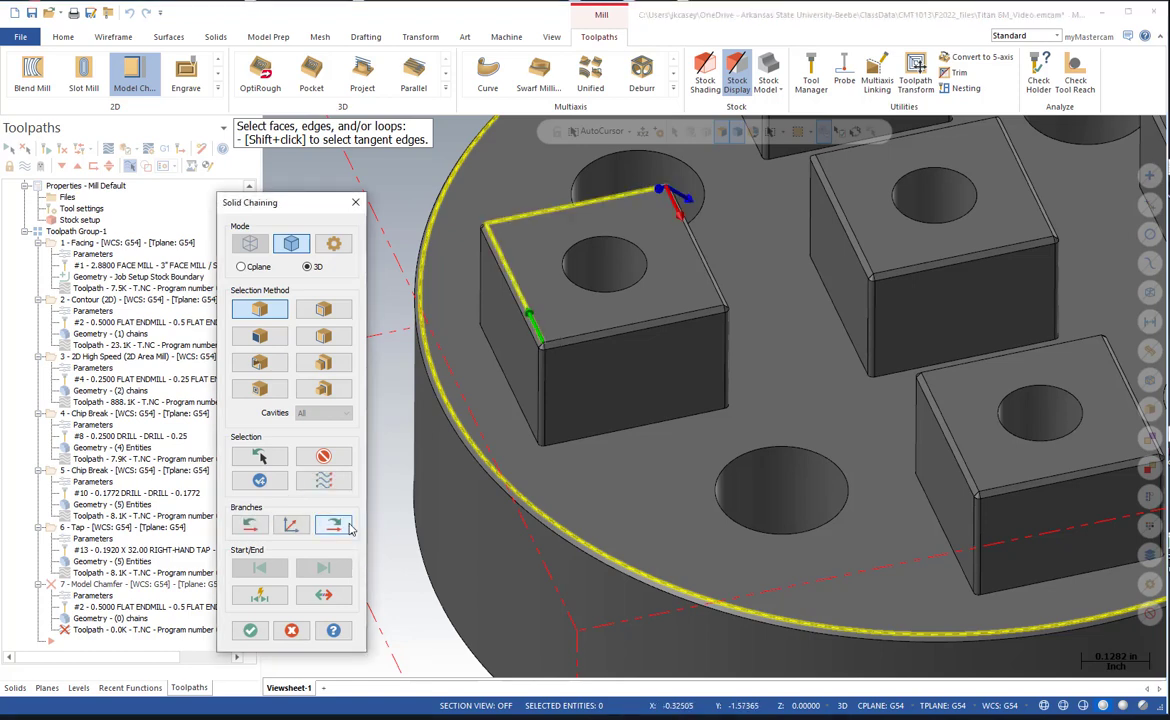
{"action": "left_click", "coordinate": [345, 525]}
{"action": "left_click", "coordinate": [345, 525]}
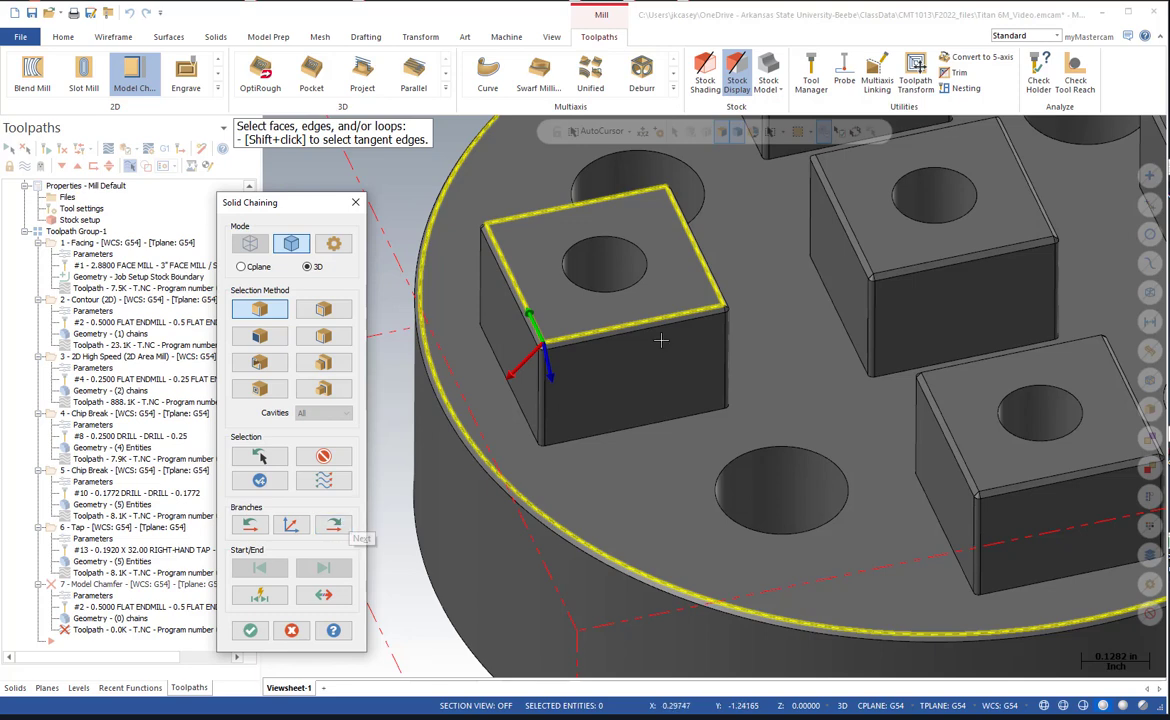
Add the complete top edge loops of the center boss and the rear boss to the chamfer chains.
{"action": "scroll", "coordinate": [810, 300], "scroll_direction": "down", "scroll_amount": 3}
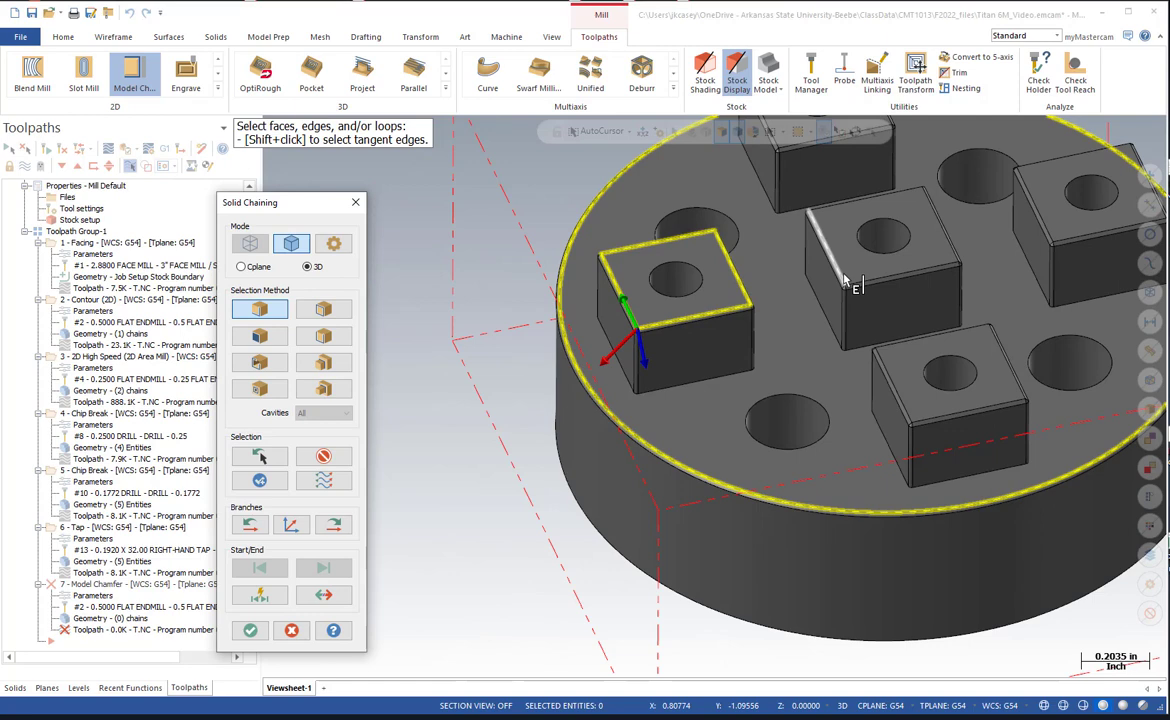
{"action": "left_click", "coordinate": [845, 283]}
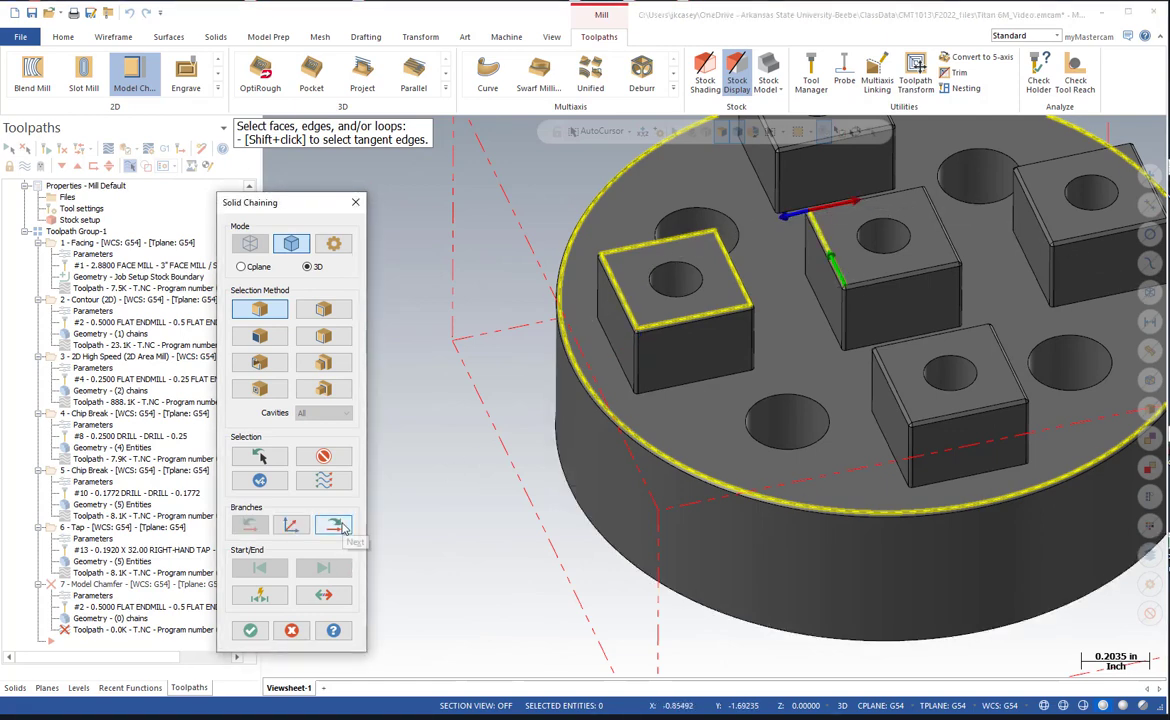
{"action": "left_click", "coordinate": [340, 526]}
{"action": "left_click", "coordinate": [340, 526]}
{"action": "left_click", "coordinate": [340, 526]}
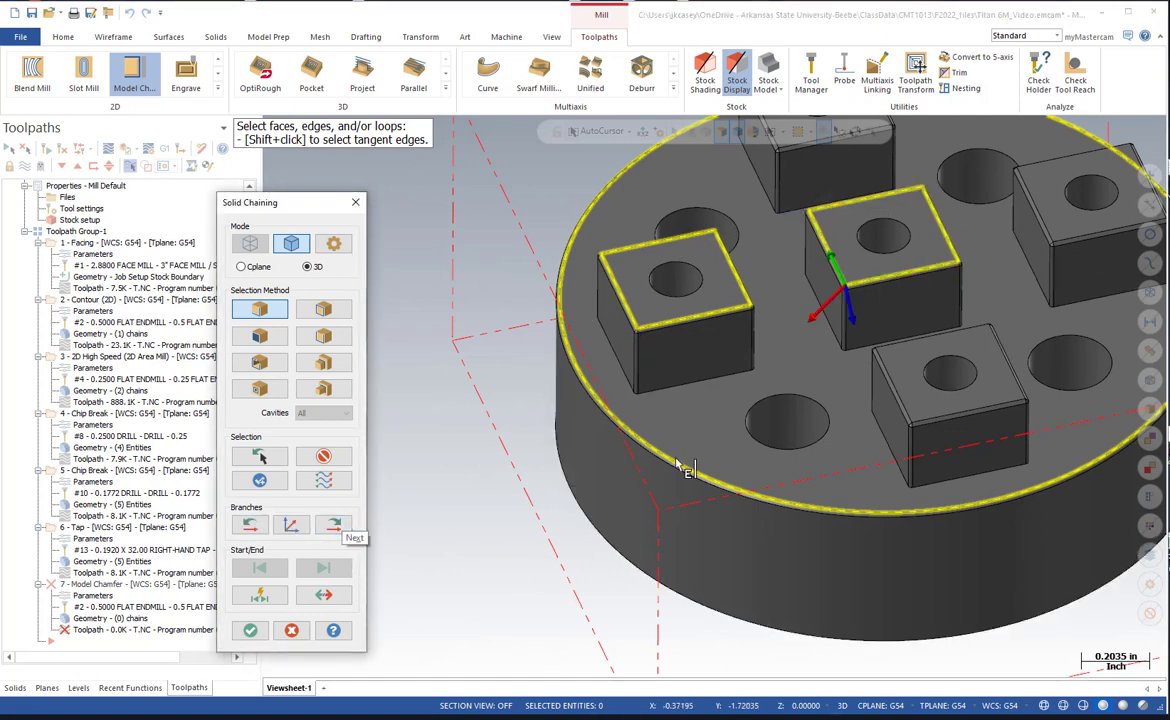
{"action": "scroll", "coordinate": [679, 467], "scroll_direction": "down", "scroll_amount": 4}
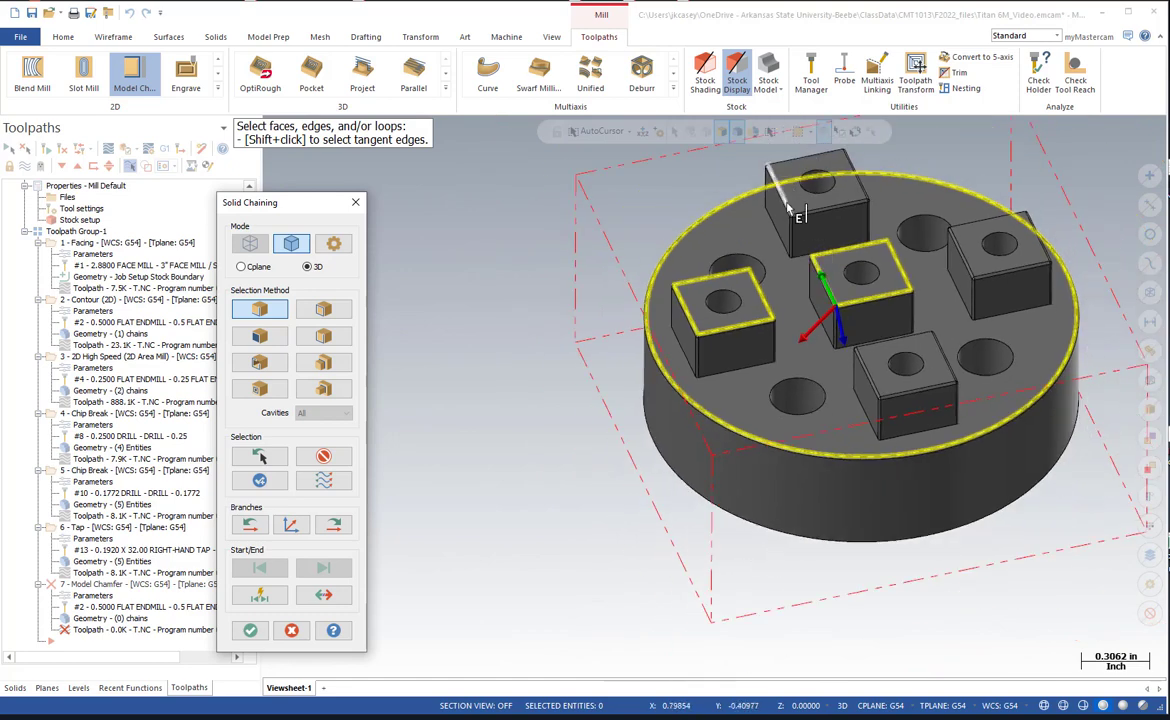
{"action": "left_click", "coordinate": [790, 208]}
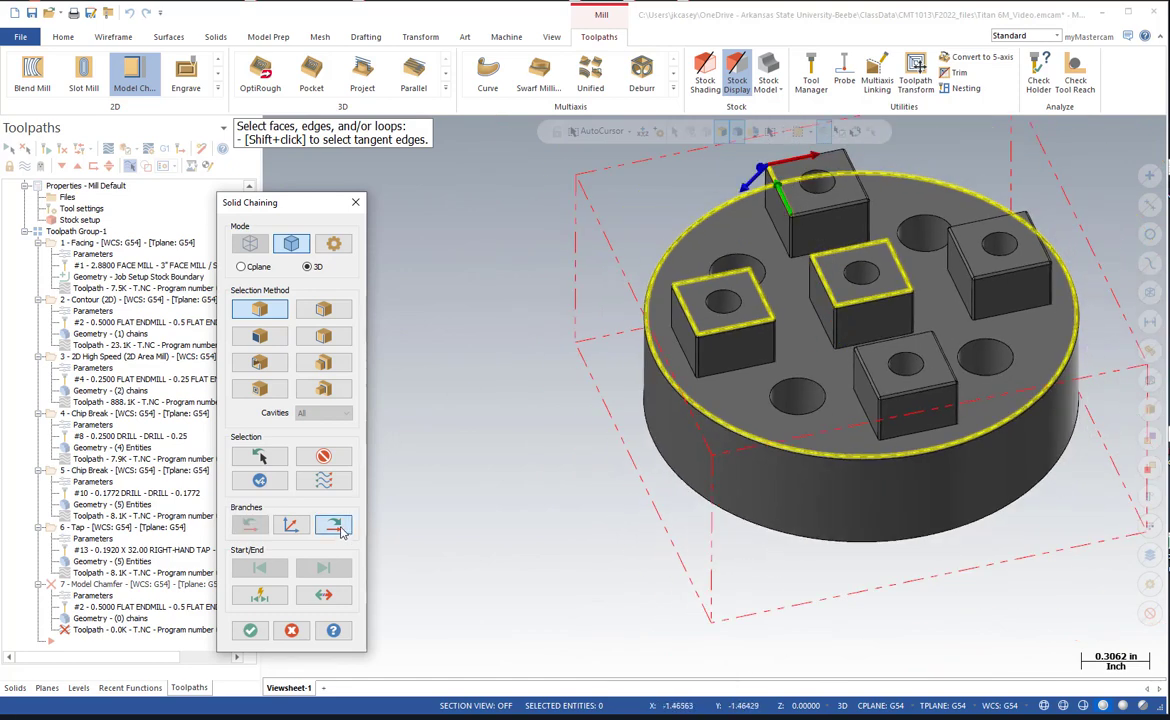
{"action": "left_click", "coordinate": [340, 530]}
{"action": "left_click", "coordinate": [340, 530]}
{"action": "left_click", "coordinate": [340, 530]}
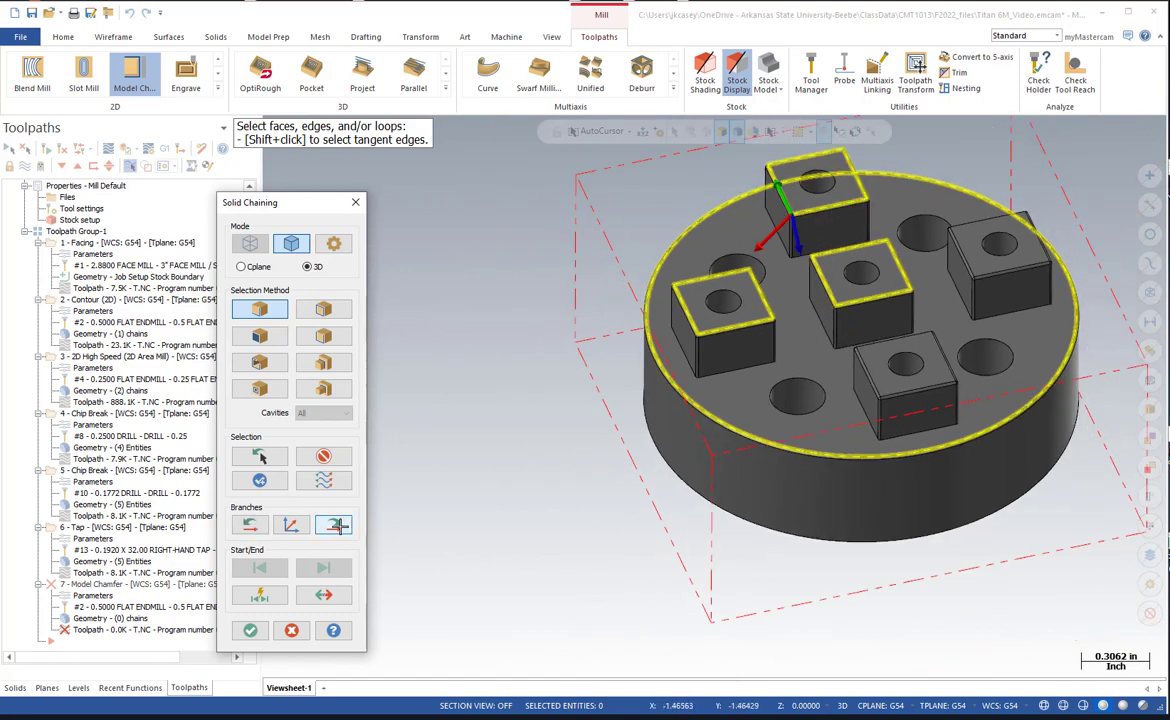
Add the top edge loops of the right and front bosses and accept the chamfer chain selection.
{"action": "left_click", "coordinate": [972, 276]}
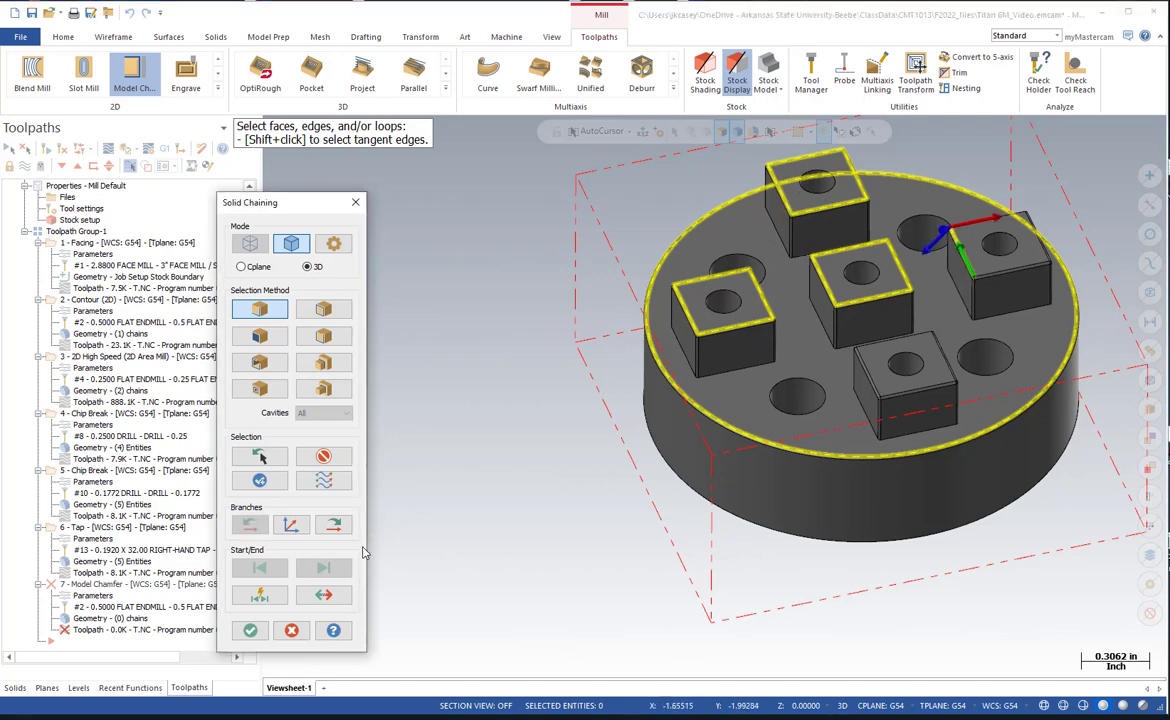
{"action": "left_click", "coordinate": [337, 524]}
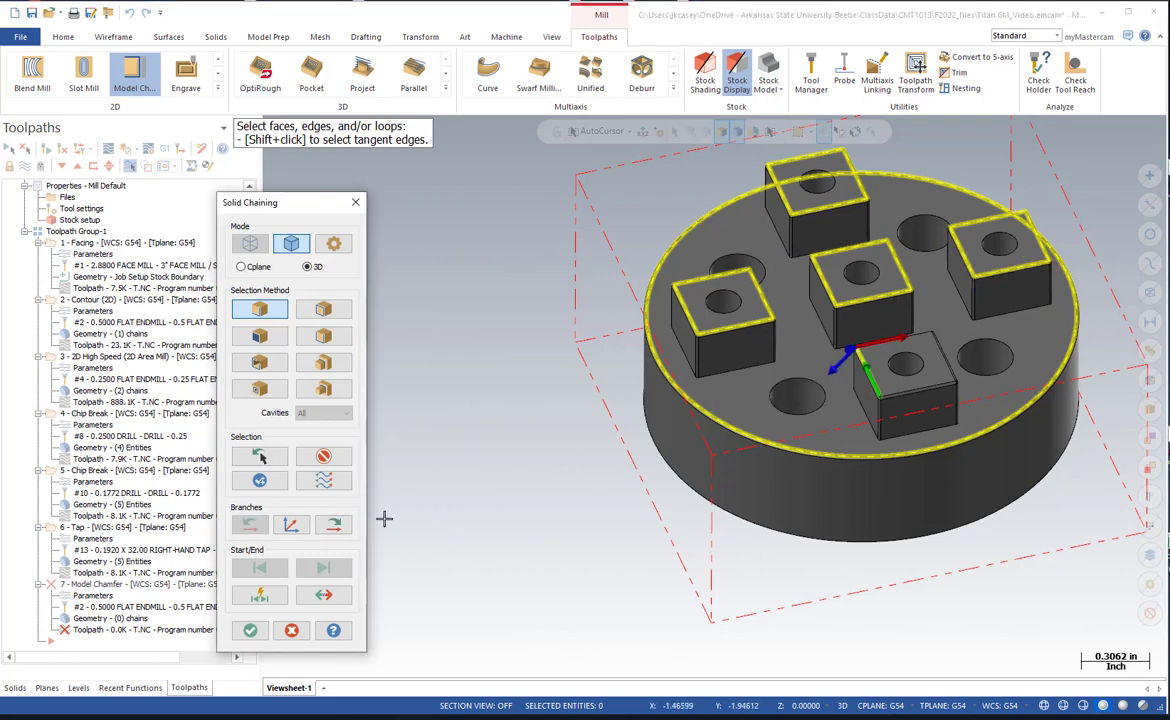
{"action": "left_click", "coordinate": [335, 524]}
{"action": "left_click", "coordinate": [335, 524]}
{"action": "left_click", "coordinate": [335, 524]}
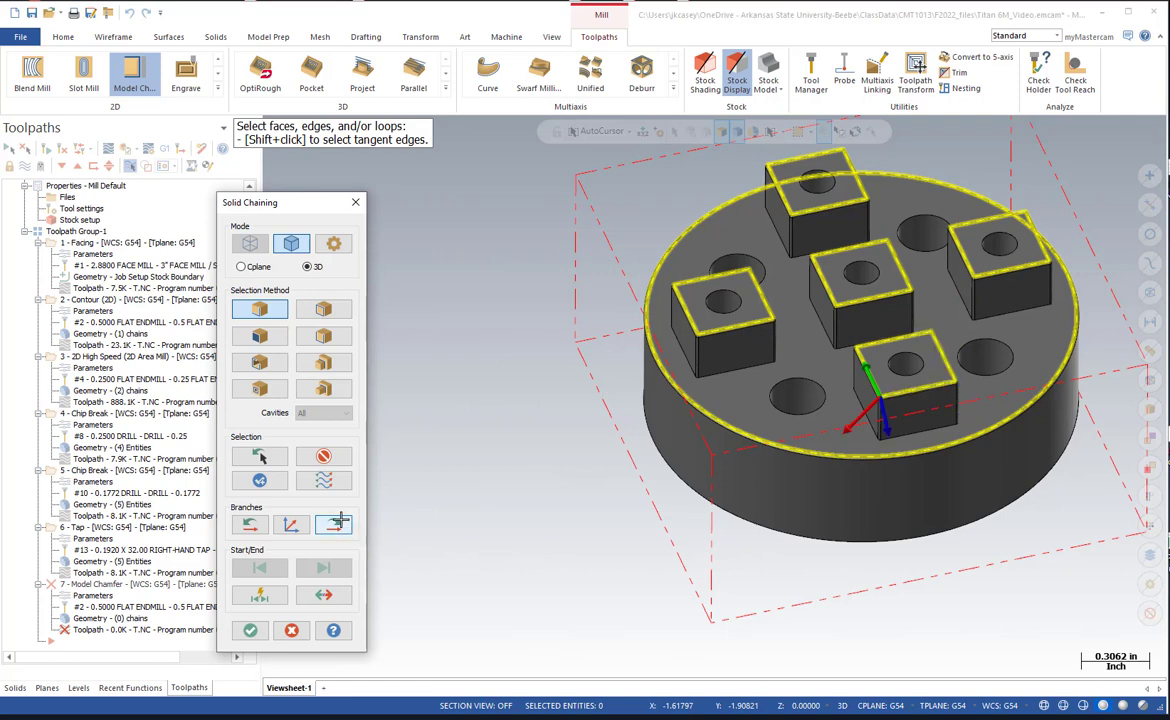
{"action": "left_click", "coordinate": [250, 630]}
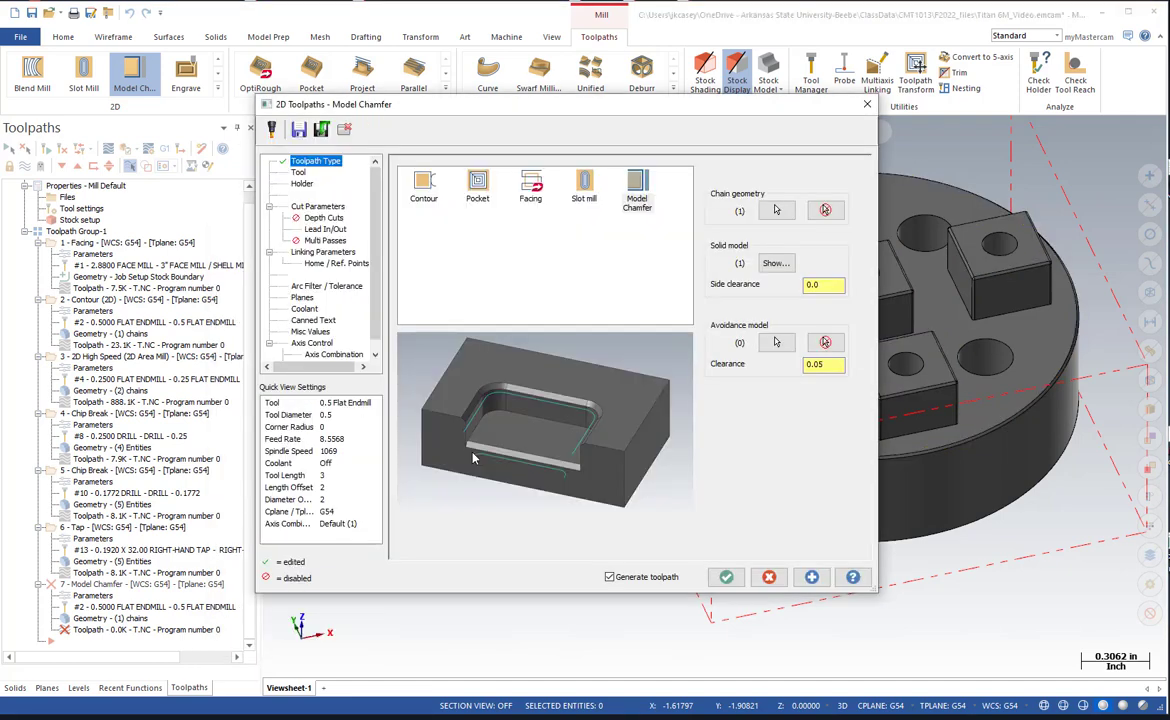
Assign the 0.25 Chamfer Mill library tool to the model chamfer toolpath.
{"action": "left_click", "coordinate": [299, 173]}
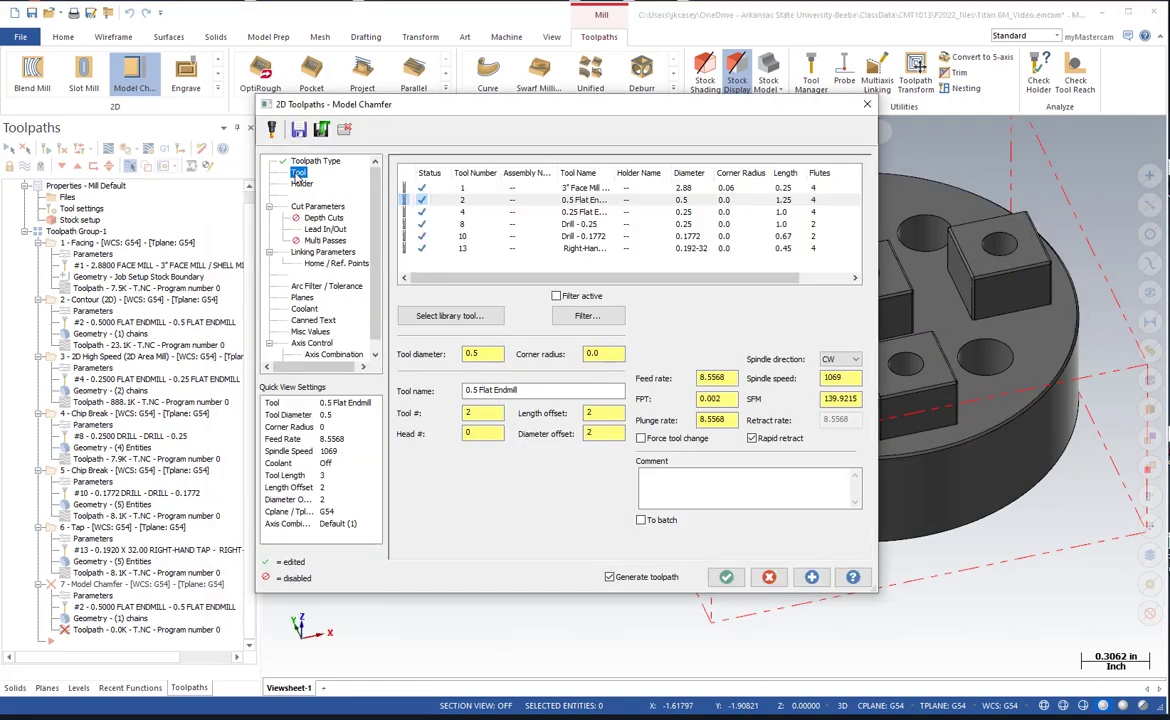
{"action": "left_click", "coordinate": [437, 290]}
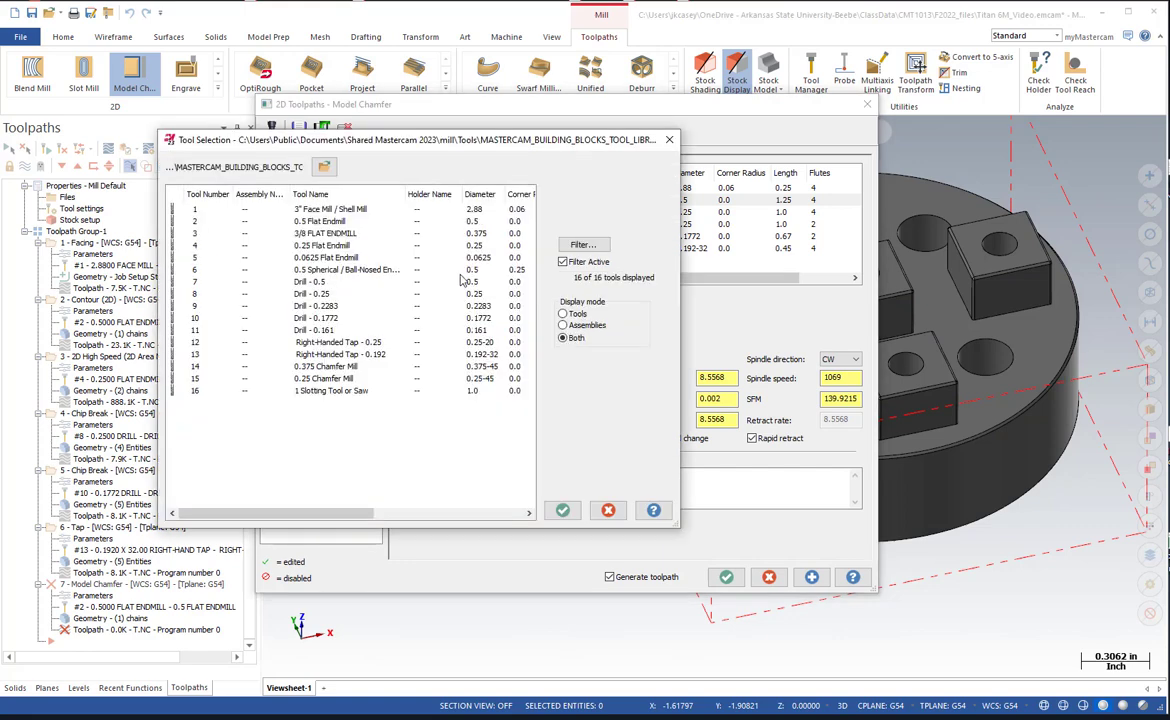
{"action": "left_click", "coordinate": [318, 378]}
{"action": "left_click", "coordinate": [562, 510]}
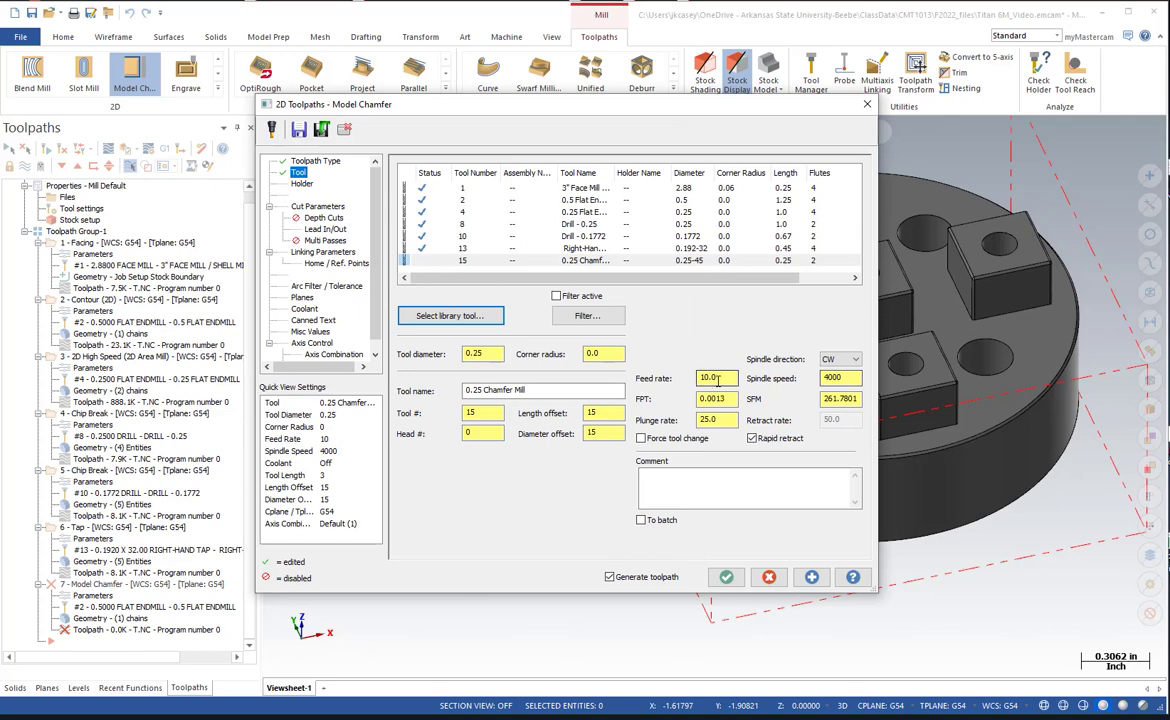
Set the cutter compensation type of the model chamfer toolpath to Wear.
{"action": "left_click", "coordinate": [333, 207]}
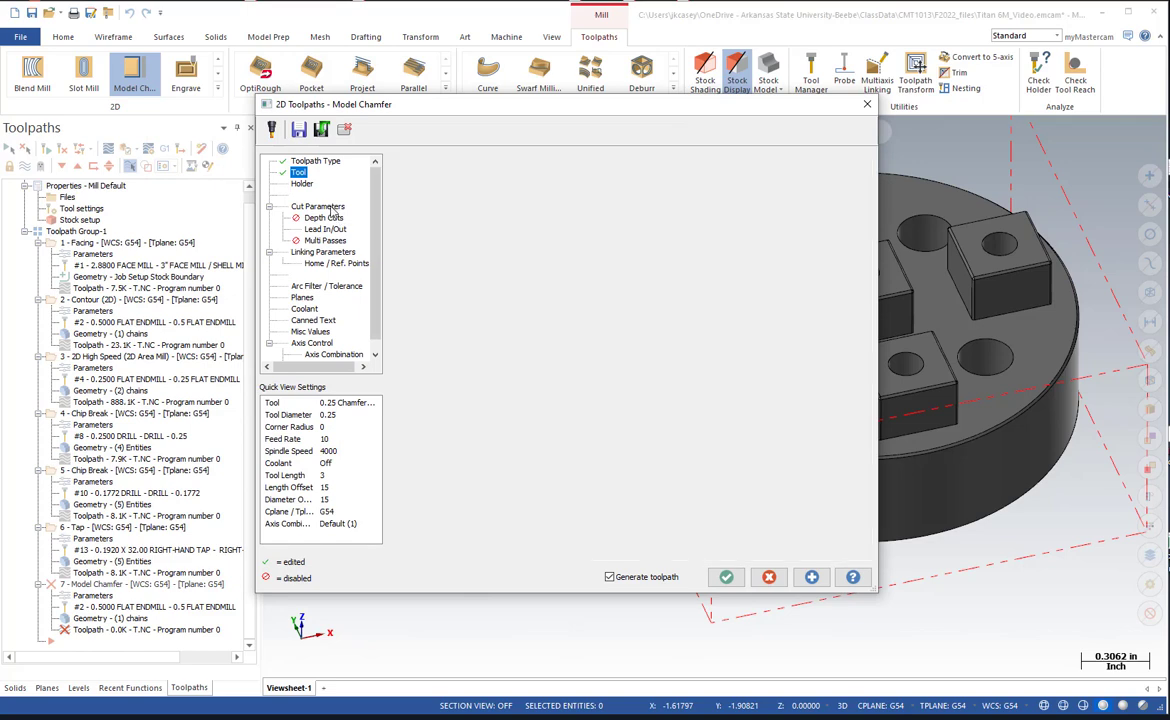
{"action": "left_click", "coordinate": [541, 188]}
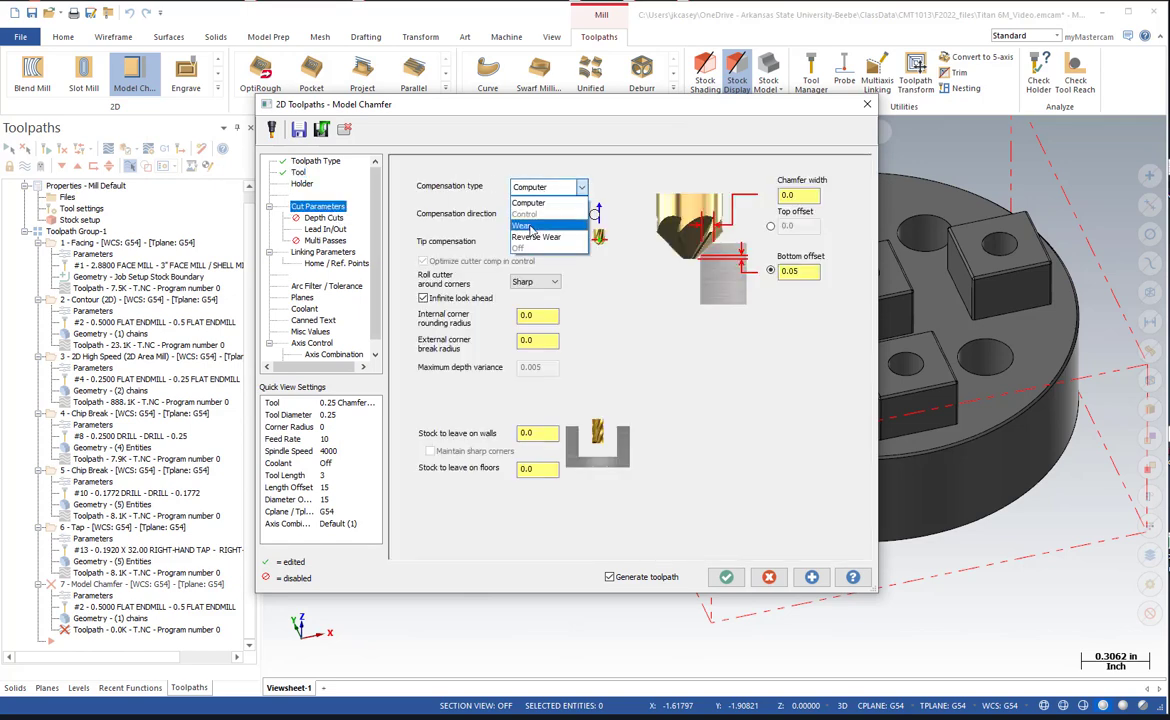
{"action": "left_click", "coordinate": [530, 225]}
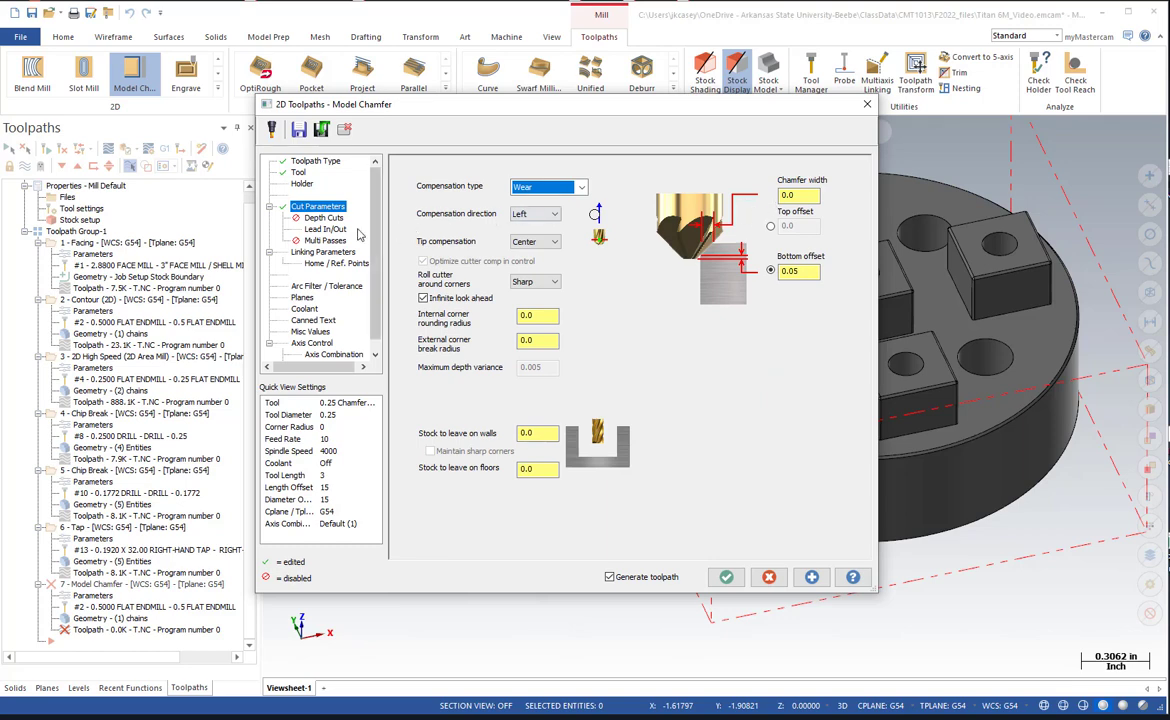
Turn on flood coolant for the model chamfer operation and generate its toolpath.
{"action": "left_click", "coordinate": [323, 252]}
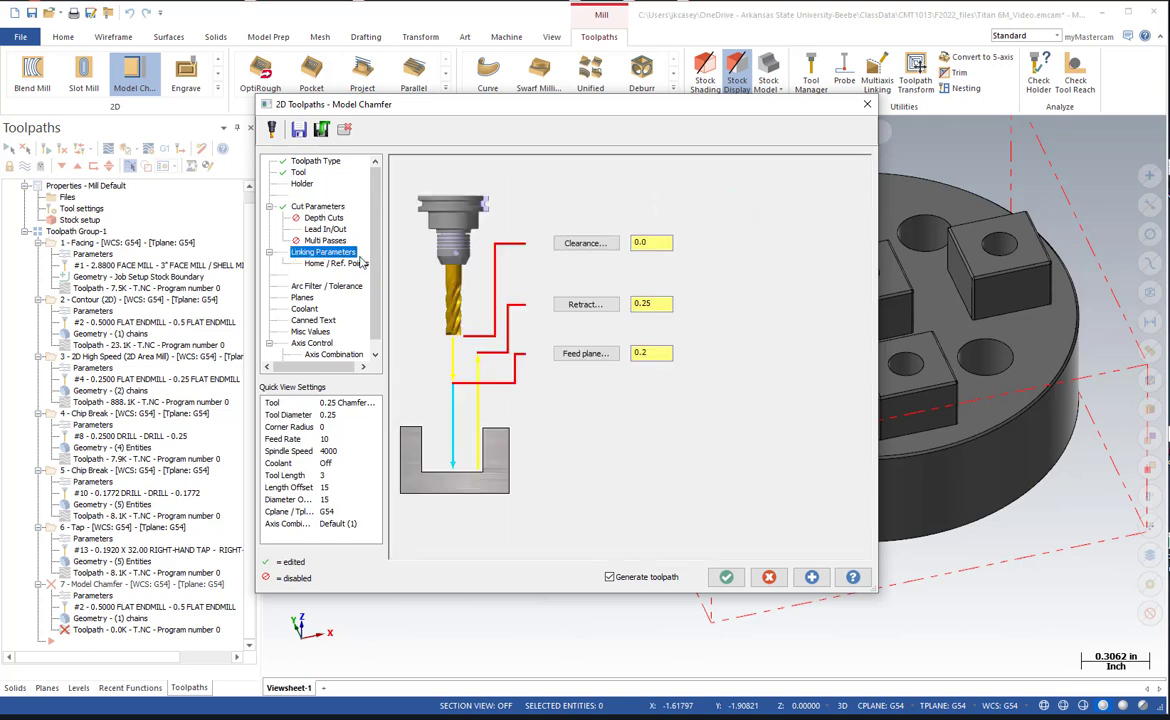
{"action": "left_click", "coordinate": [303, 298]}
{"action": "left_click", "coordinate": [305, 310]}
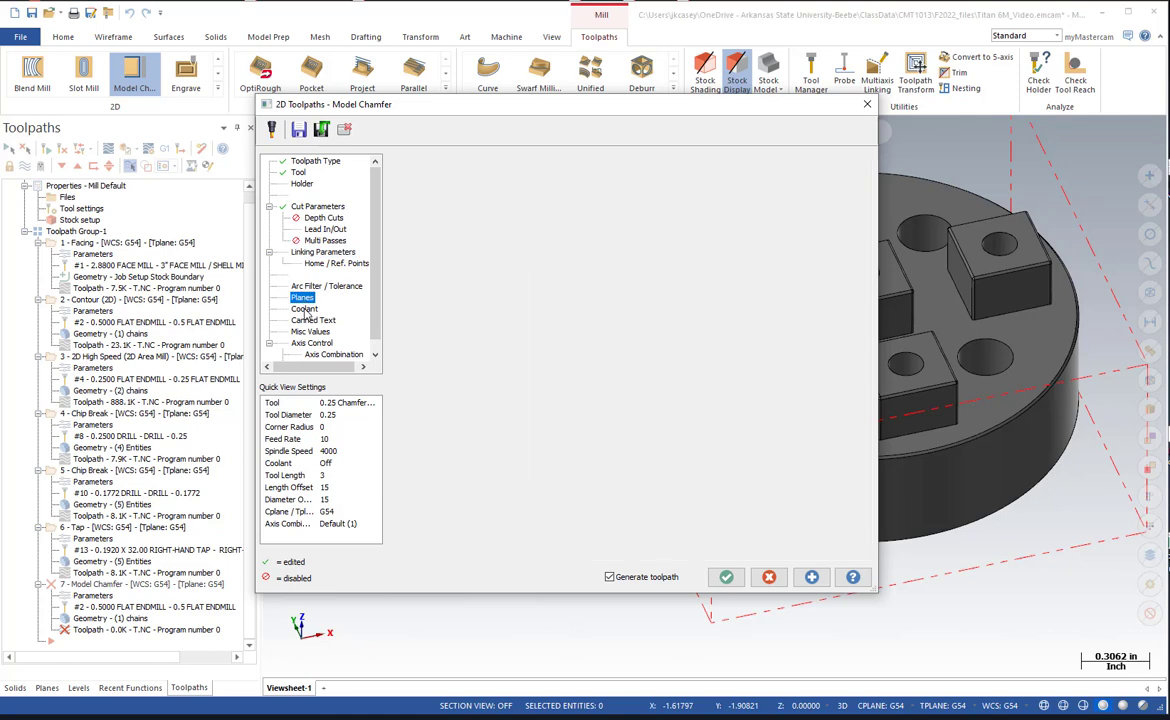
{"action": "left_click", "coordinate": [634, 242]}
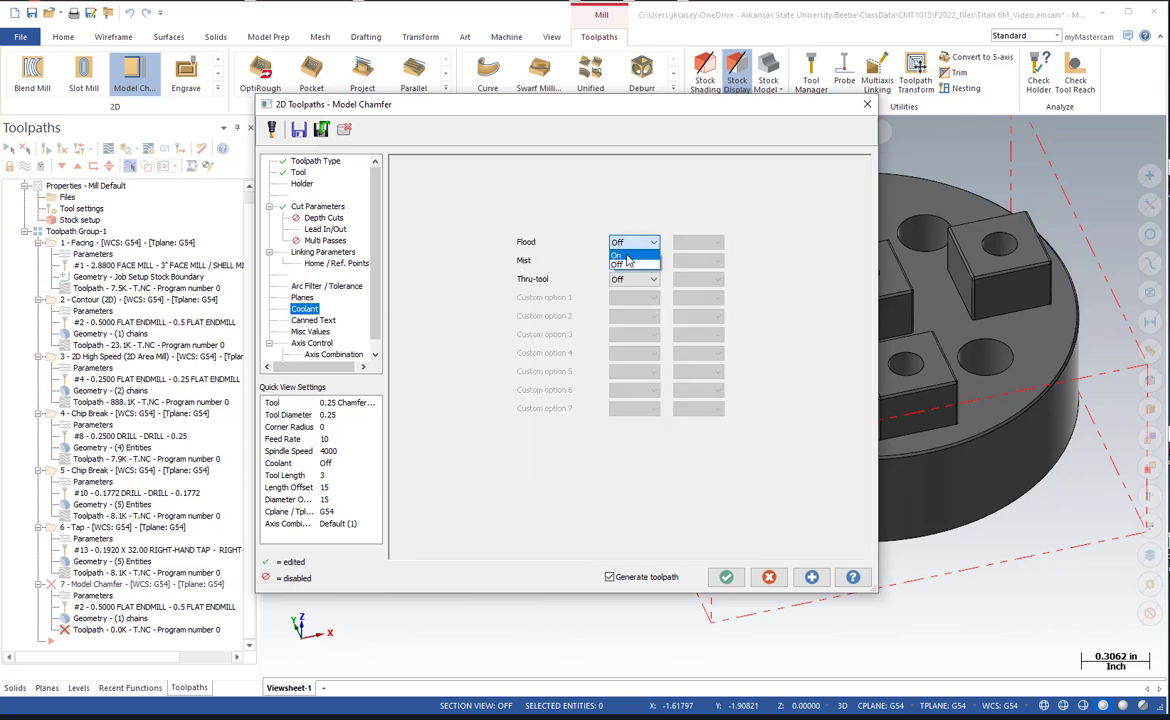
{"action": "left_click", "coordinate": [625, 259]}
{"action": "left_click", "coordinate": [727, 577]}
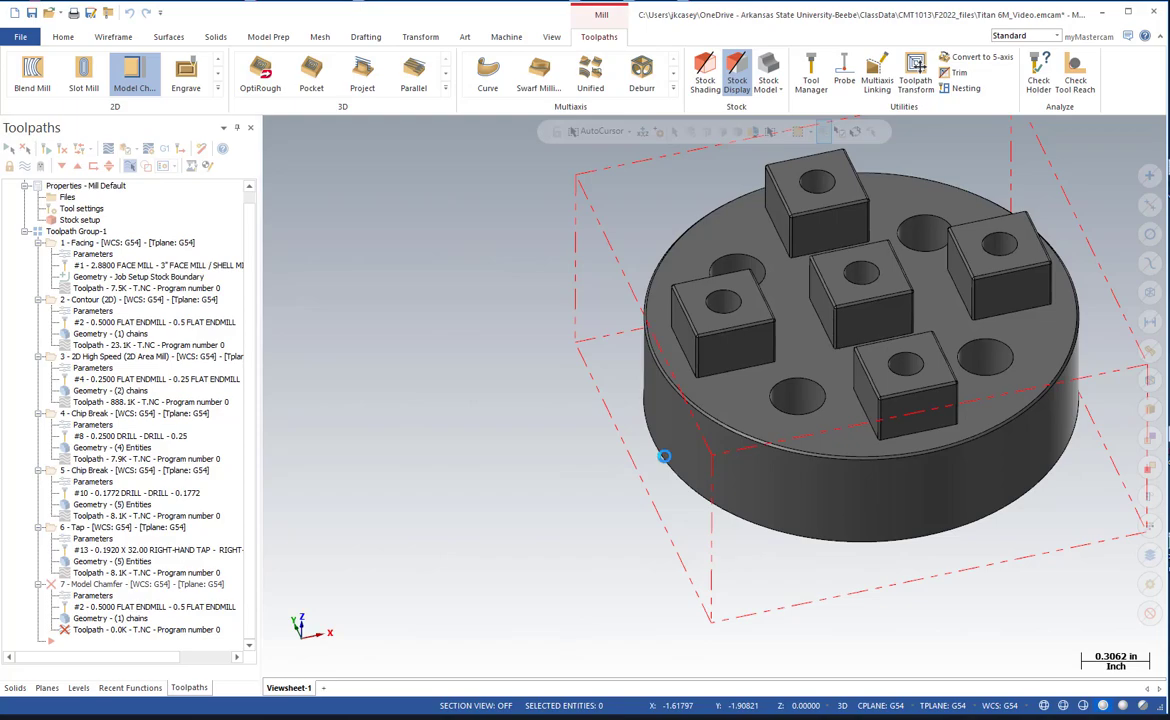
{"action": "mouse_move", "coordinate": [550, 335]}
{"action": "middle_mouse_down"}
{"action": "mouse_move", "coordinate": [554, 381]}
{"action": "mouse_move", "coordinate": [548, 264]}
{"action": "middle_mouse_up"}
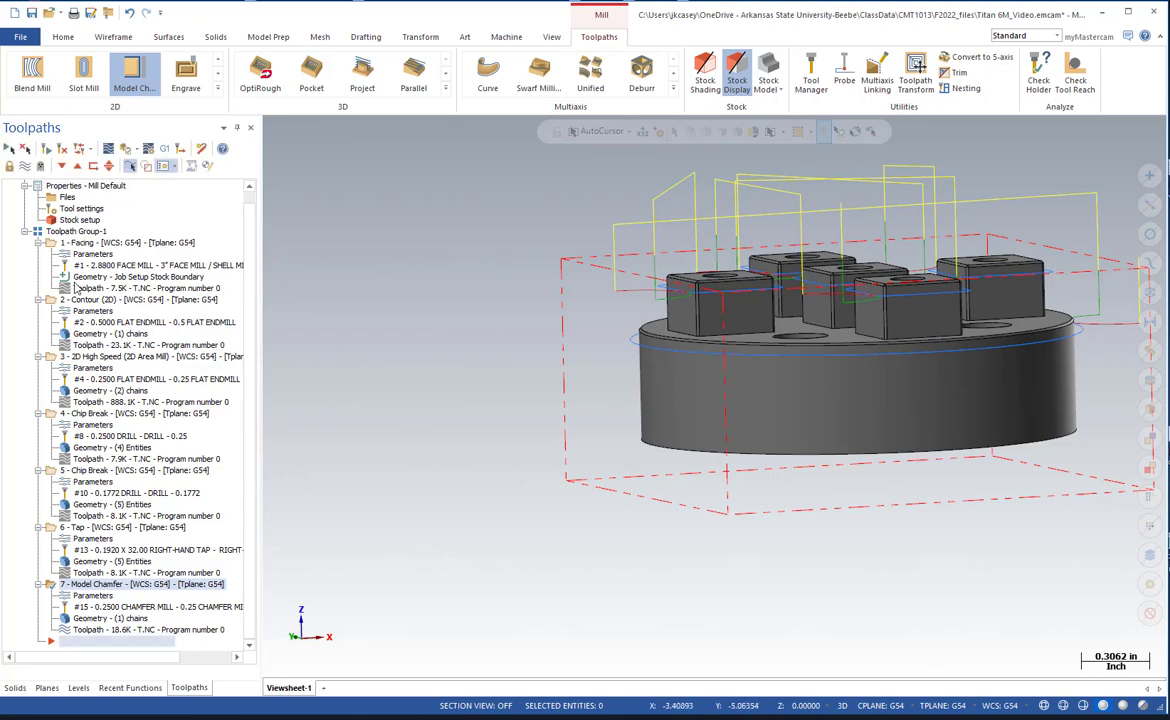
Select all operations in Toolpath Group-1 to display their toolpaths together and save the part file.
{"action": "left_click", "coordinate": [38, 231]}
{"action": "middle_click_drag", "start_coordinate": [491, 303], "coordinate": [517, 334]}
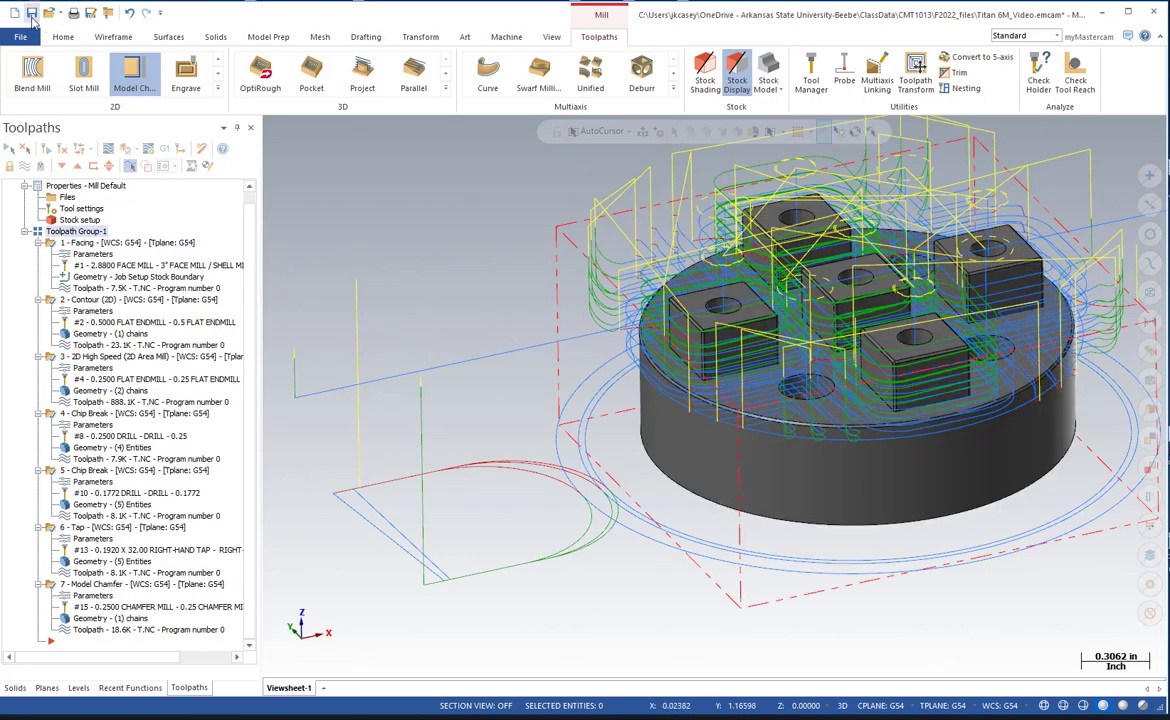
{"action": "left_click", "coordinate": [32, 14]}
Make the WF level visible along with the part level.
{"action": "left_click", "coordinate": [78, 687]}
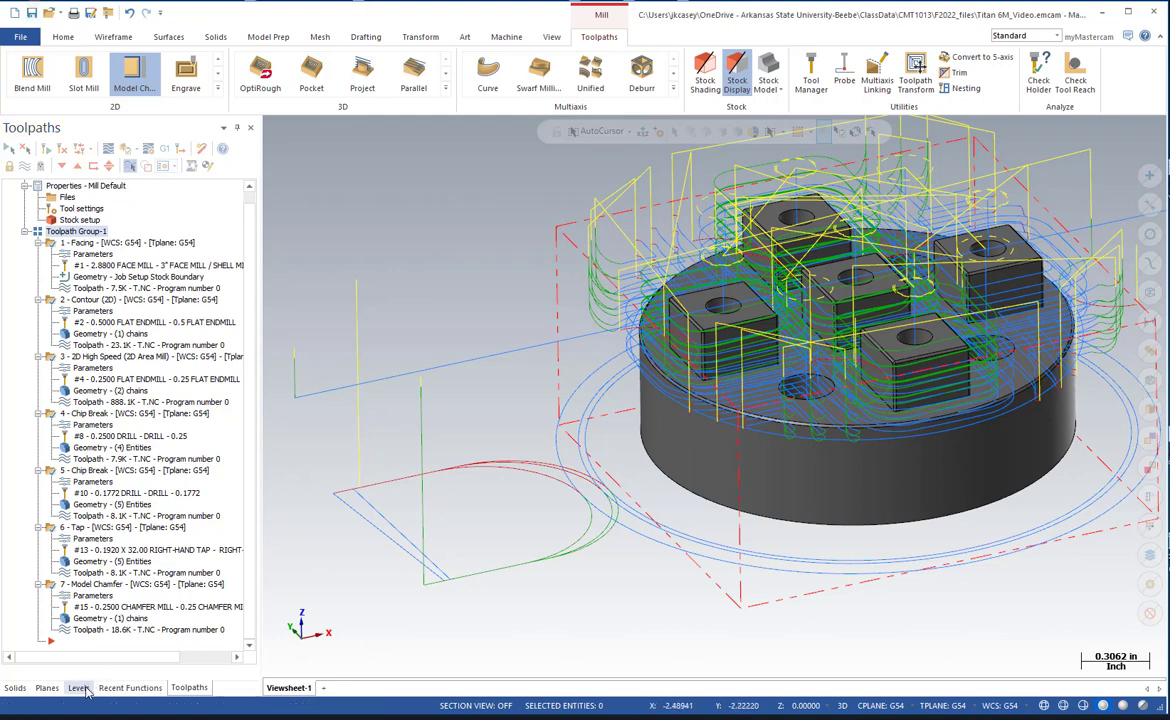
{"action": "left_click", "coordinate": [71, 185]}
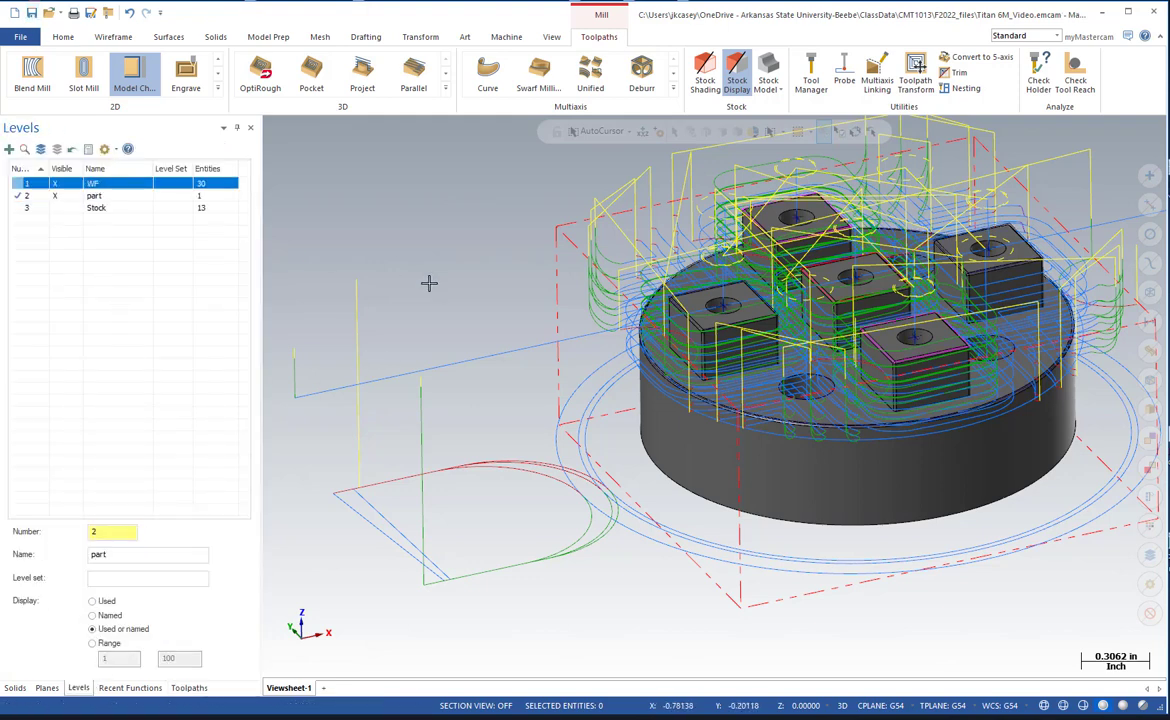
{"action": "left_click", "coordinate": [15, 687]}
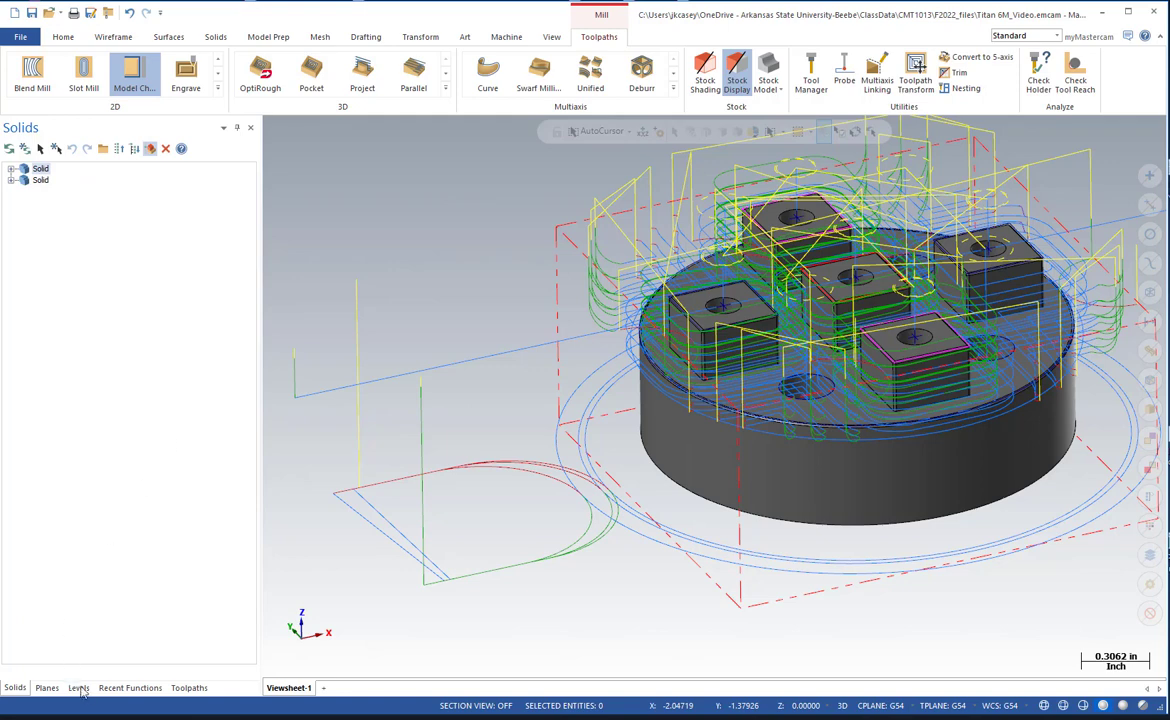
Simulate material removal for all operations in Mastercam Simulator and examine the chamfered rim, boss edges and holes.
{"action": "left_click", "coordinate": [189, 687]}
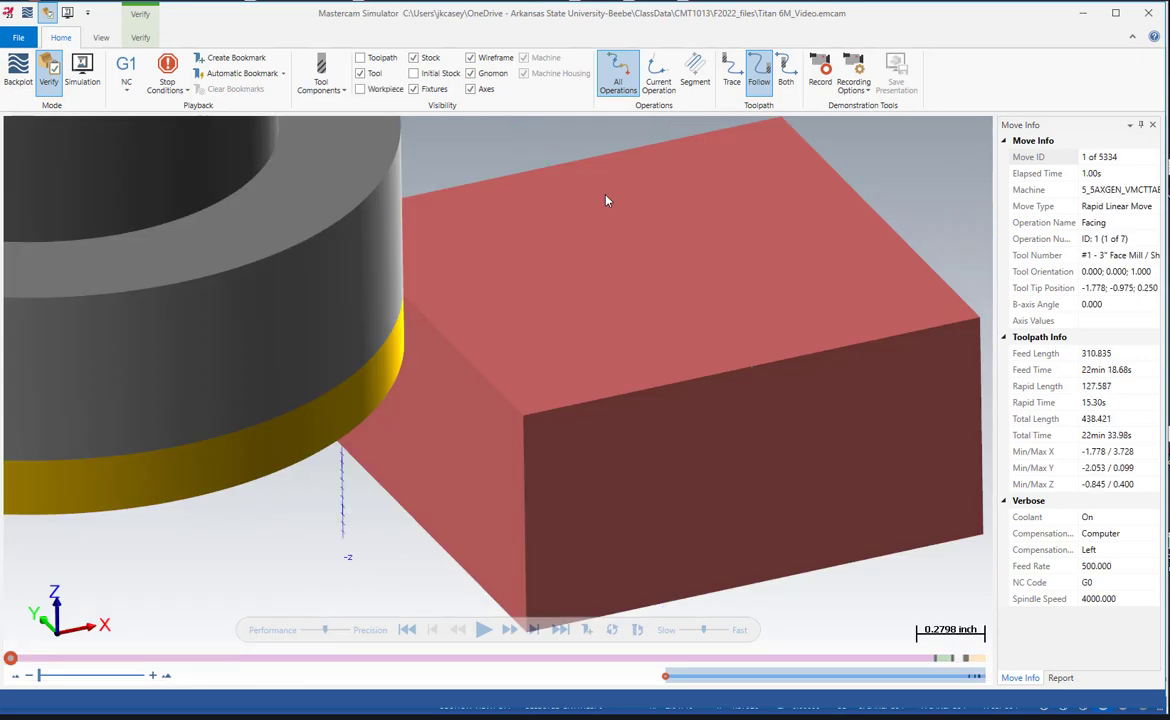
{"action": "left_click", "coordinate": [483, 629]}
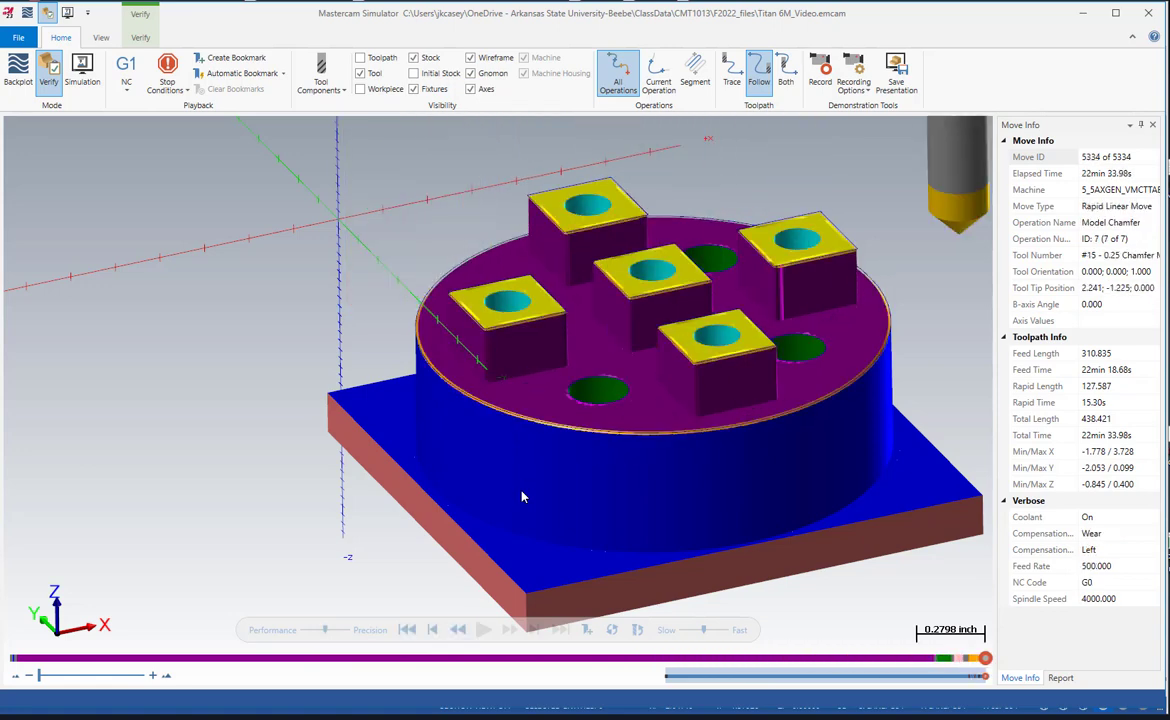
{"action": "scroll", "coordinate": [593, 400], "scroll_direction": "up", "scroll_amount": 6}
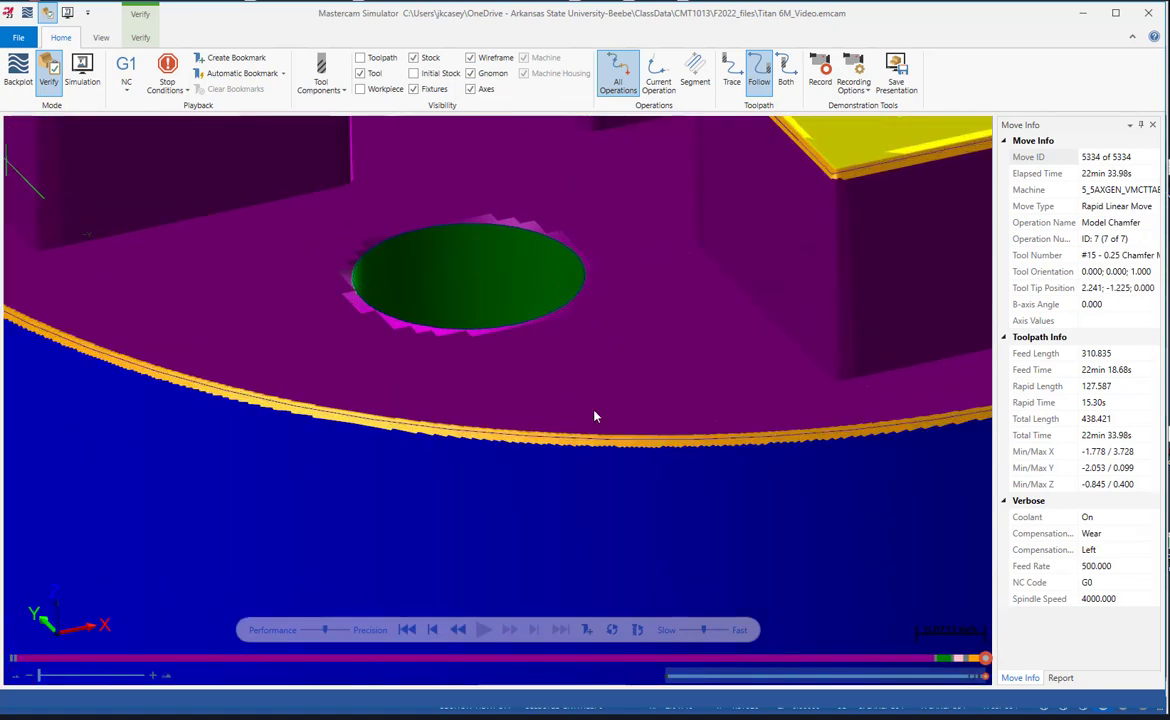
{"action": "scroll", "coordinate": [595, 425], "scroll_direction": "down", "scroll_amount": 6}
{"action": "scroll", "coordinate": [504, 292], "scroll_direction": "up", "scroll_amount": 3}
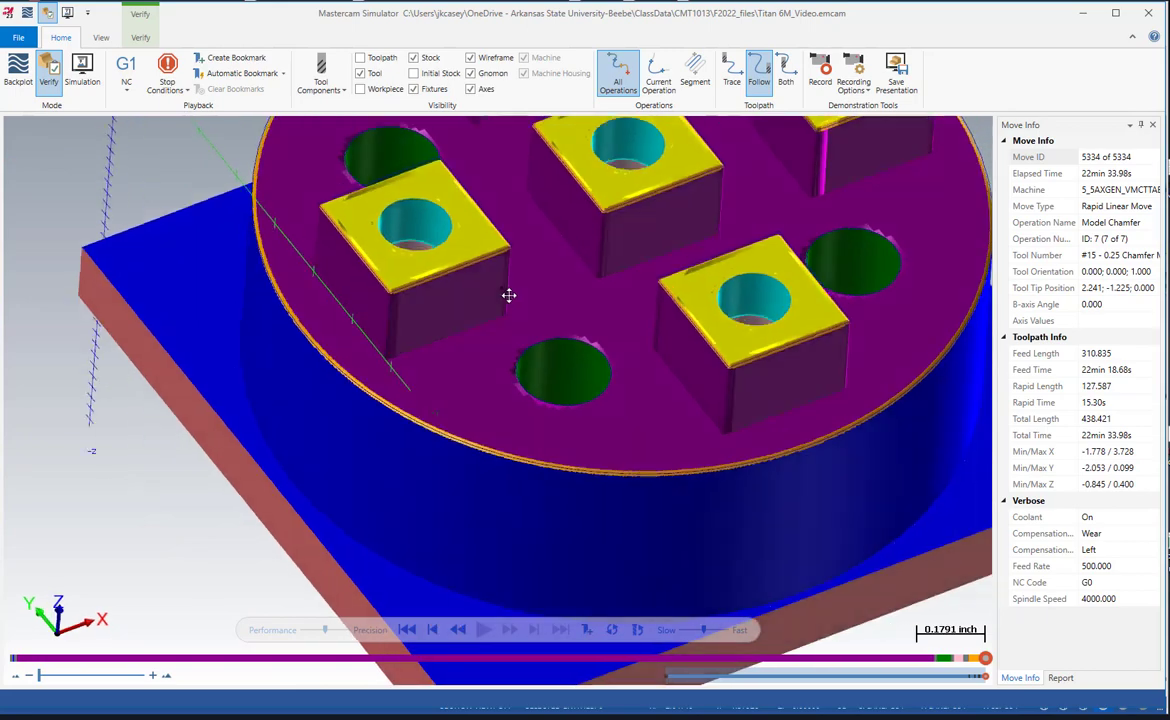
{"action": "scroll", "coordinate": [455, 270], "scroll_direction": "up", "scroll_amount": 5}
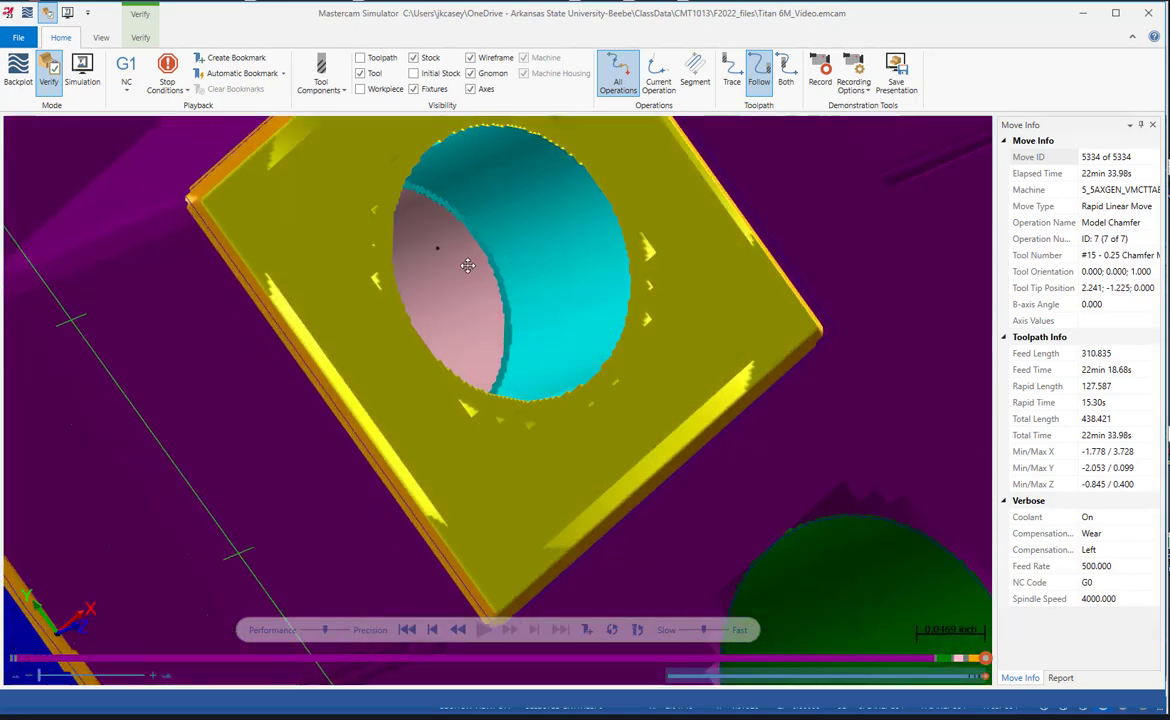
{"action": "scroll", "coordinate": [441, 256], "scroll_direction": "down", "scroll_amount": 8}
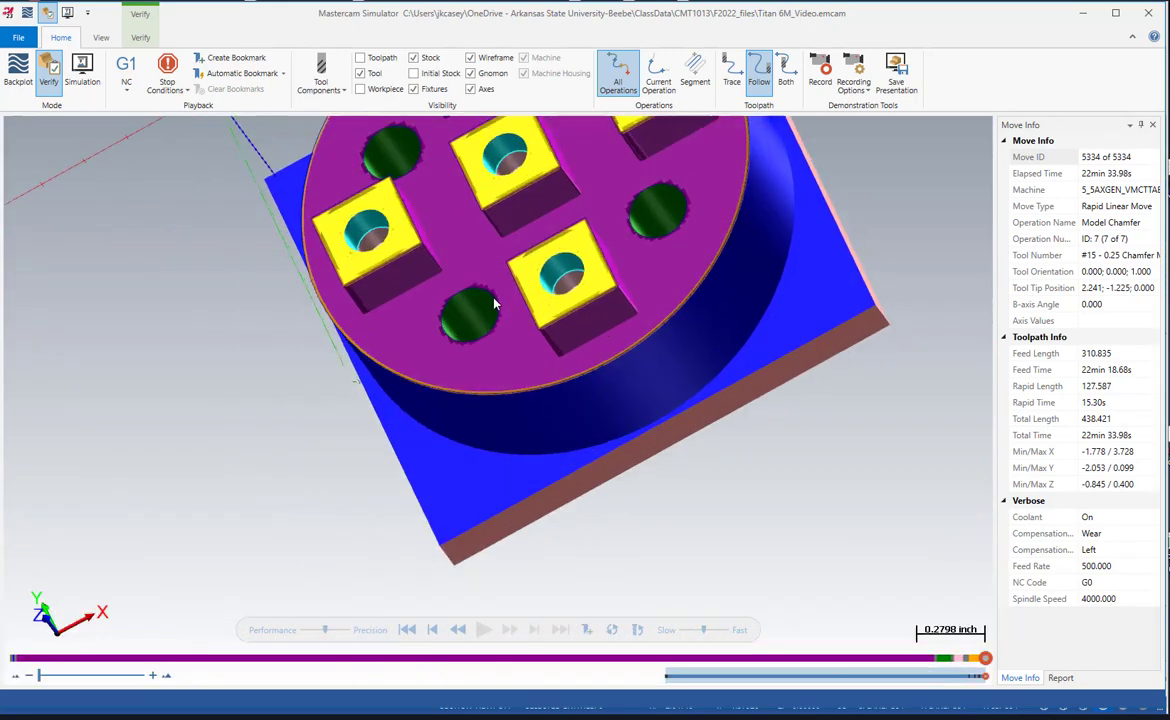
{"action": "middle_click_drag", "start_coordinate": [493, 283], "coordinate": [538, 237]}
{"action": "scroll", "coordinate": [536, 242], "scroll_direction": "down", "scroll_amount": 3}
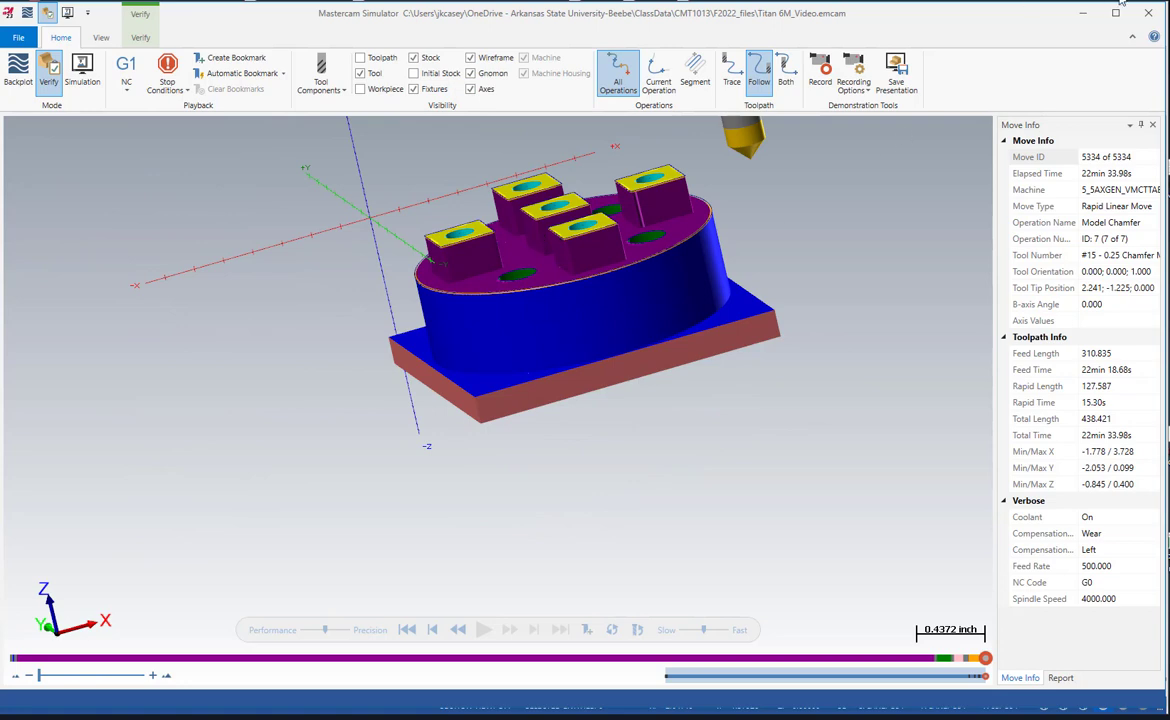